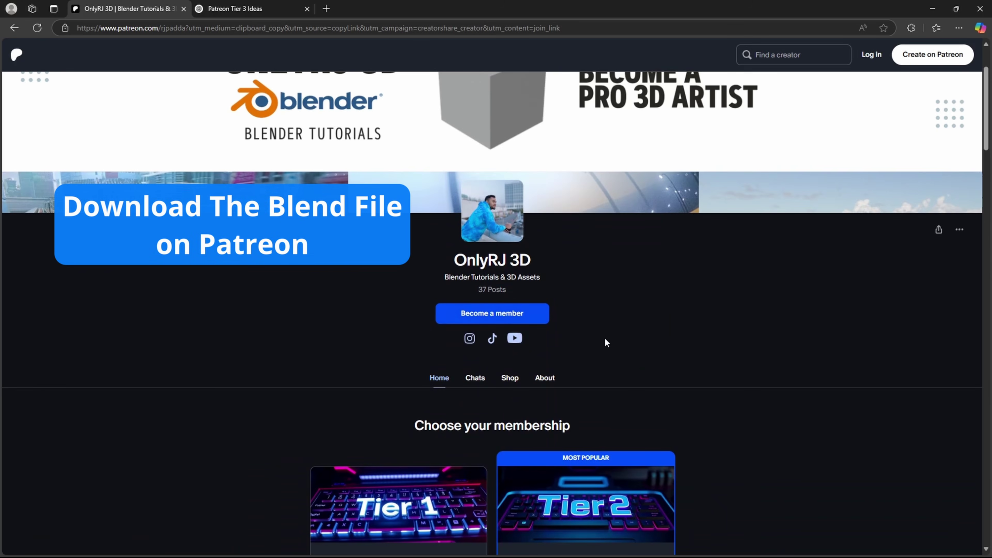
scroll(658, 369, "down", 5)
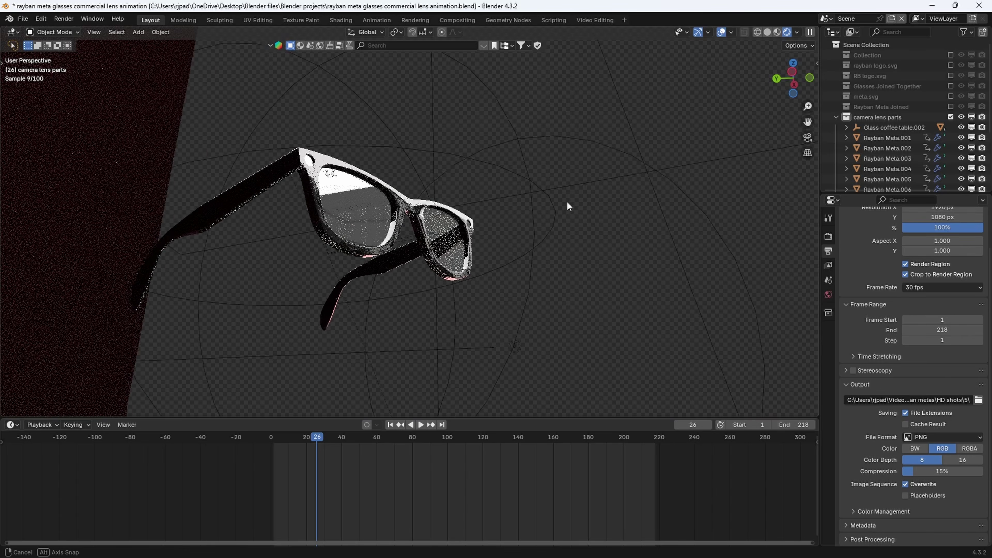
middle_click_drag(569, 206, 436, 215)
scroll(422, 210, "down", 6)
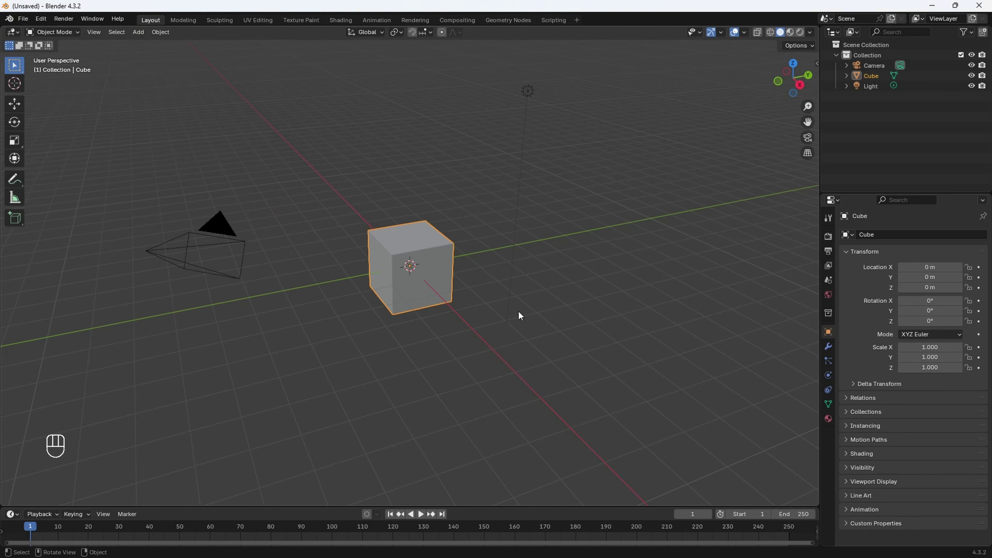
Delete all the default scene objects: the camera, the cube and the light
key("a")
key("x")
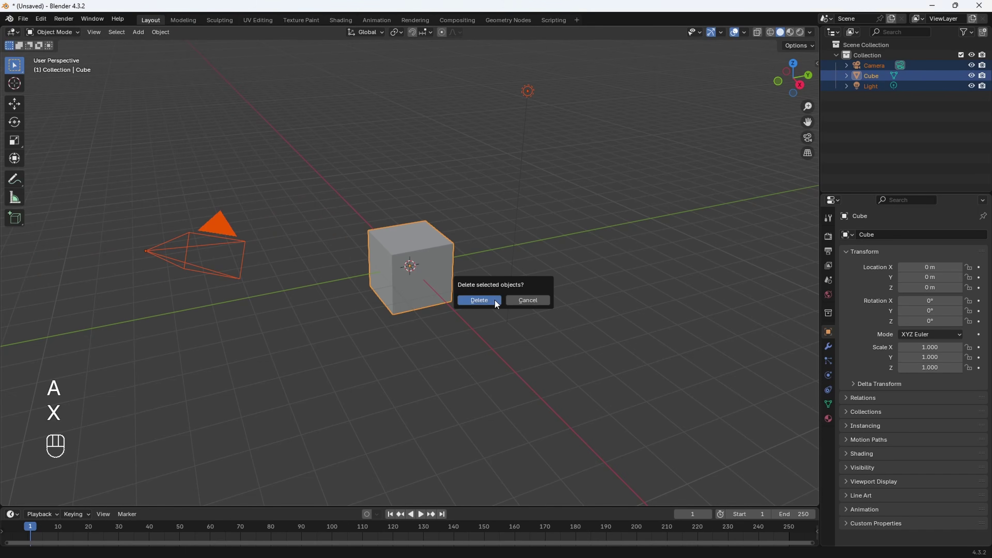
left_click(489, 299)
Add the front-view glasses picture ray-ban-wayfarer-rb-2140-1382r5-hd-2.png from the Downloads folder as a reference image
key("shift+a")
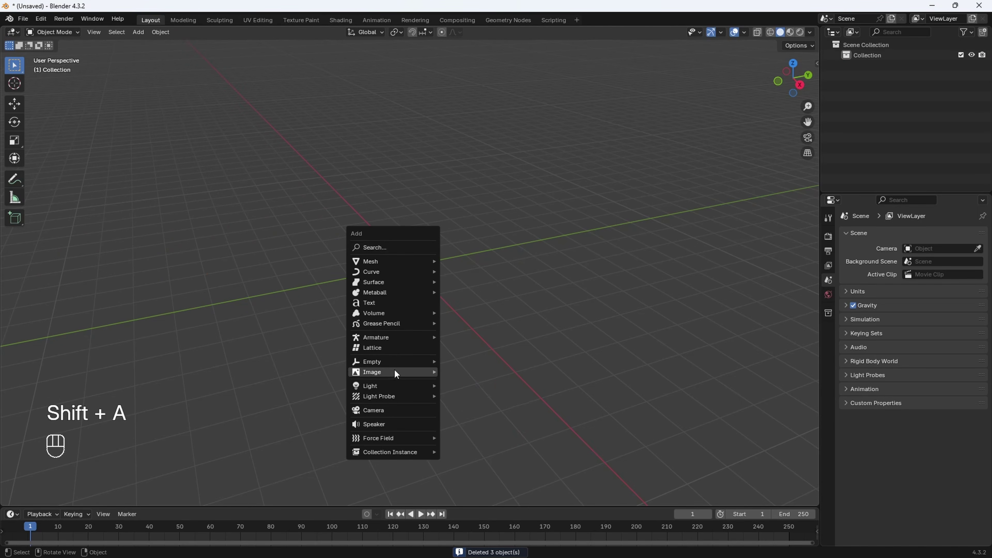
mouse_move(395, 373)
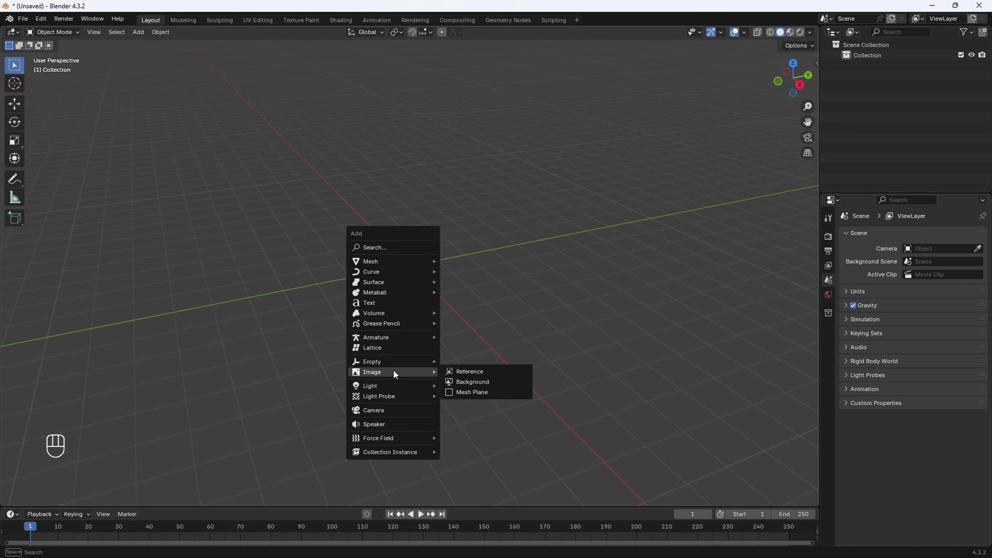
left_click(469, 372)
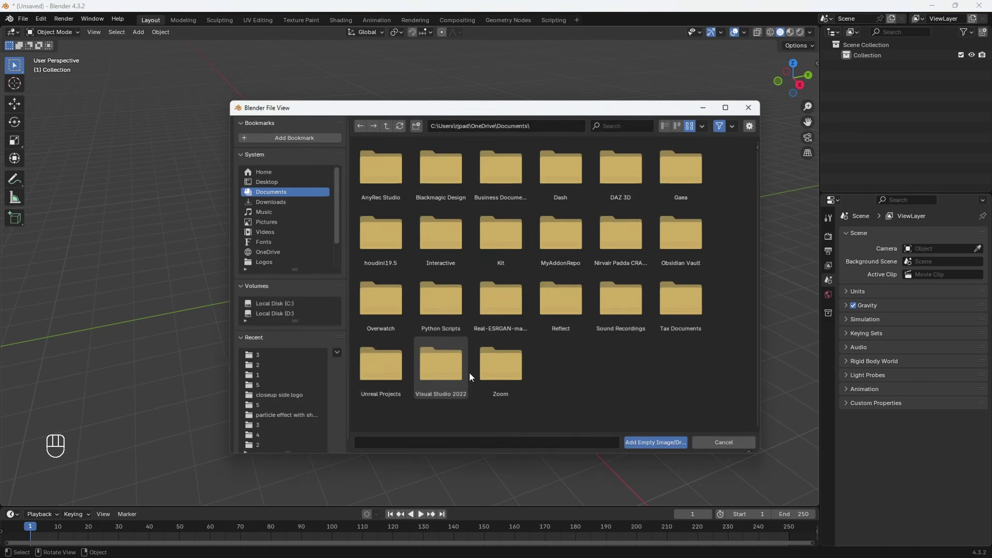
left_click(270, 202)
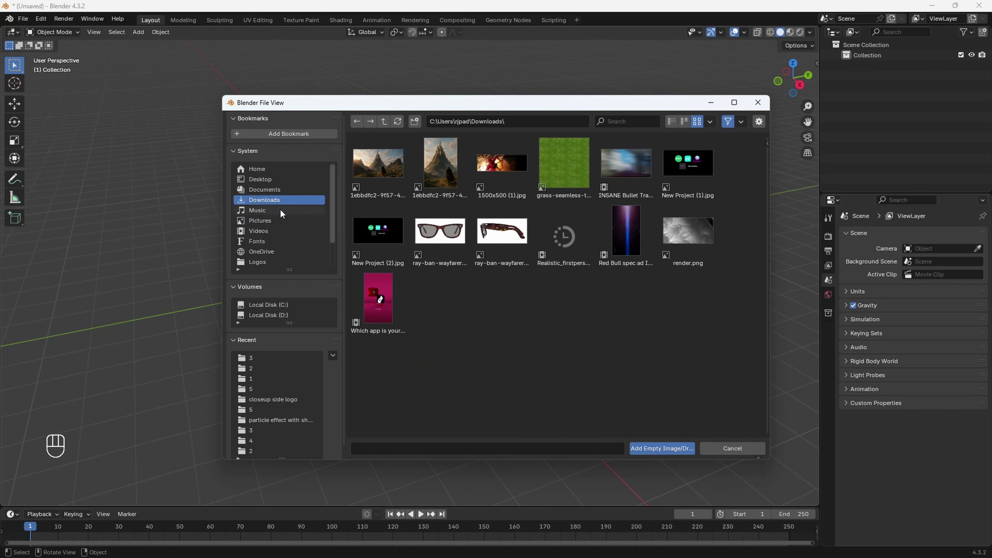
left_click(441, 246)
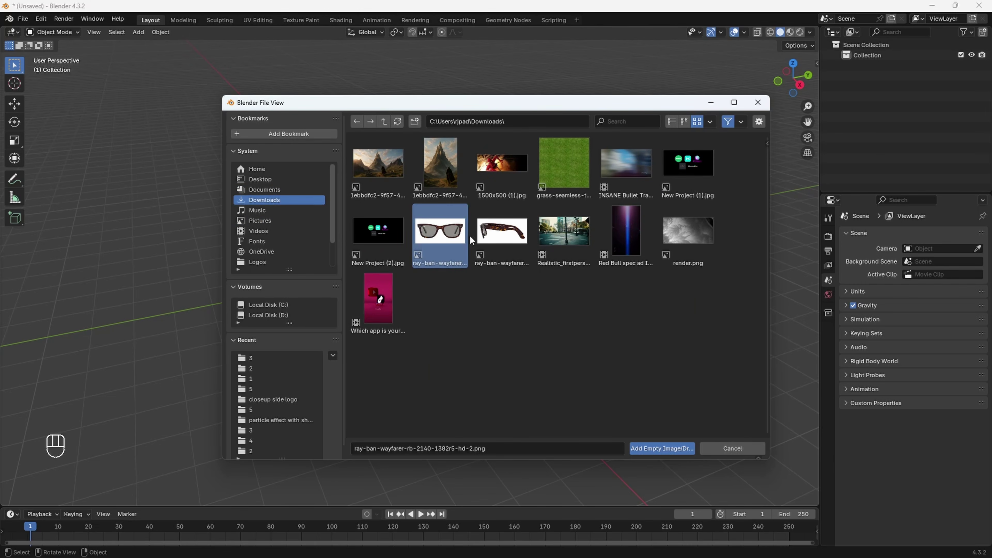
left_click(663, 449)
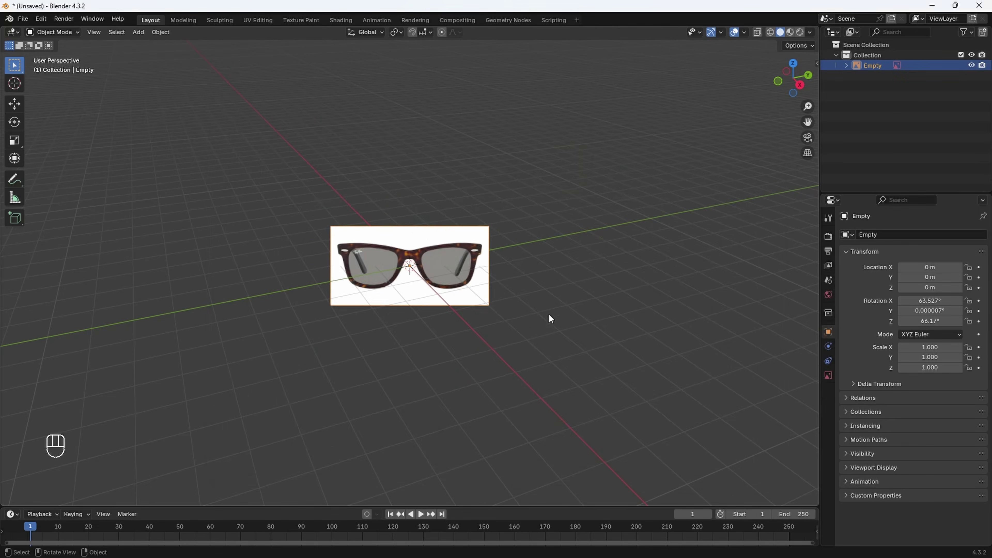
Stand the reference image upright by setting its rotation to X 90°, Y 0° and Z 0°
middle_click_drag(549, 313, 528, 310)
scroll(528, 311, "up", 4)
left_click(537, 193)
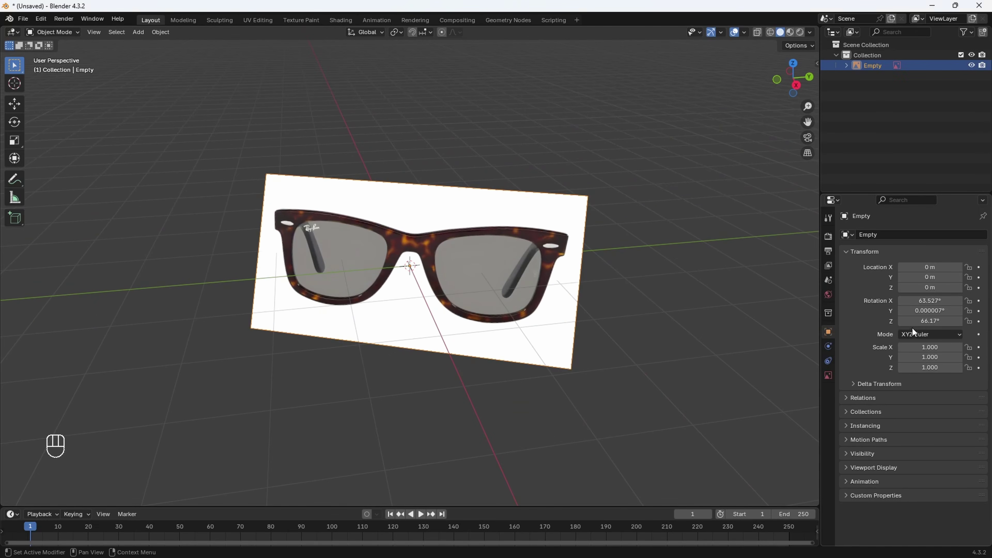
left_click_drag(926, 301, 926, 321)
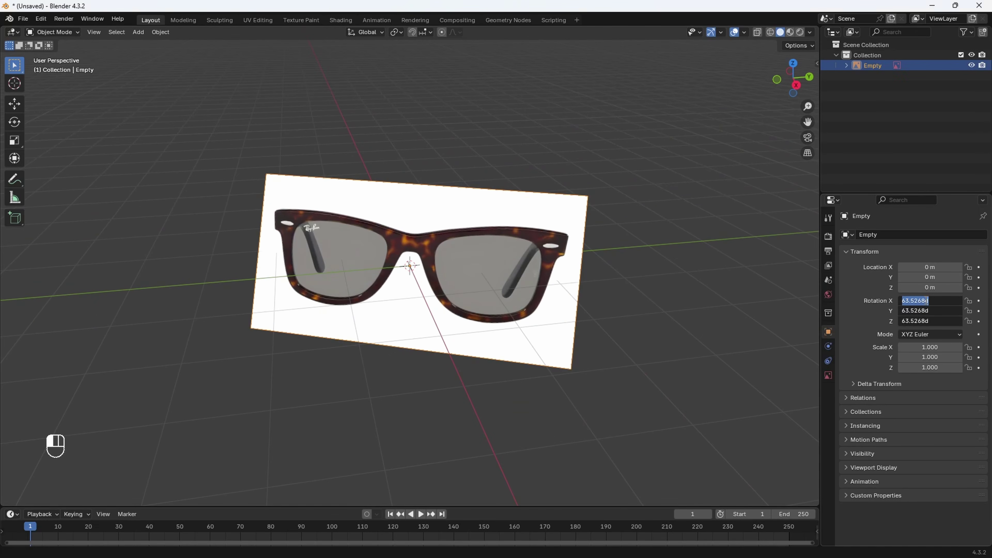
type("0")
key("Return")
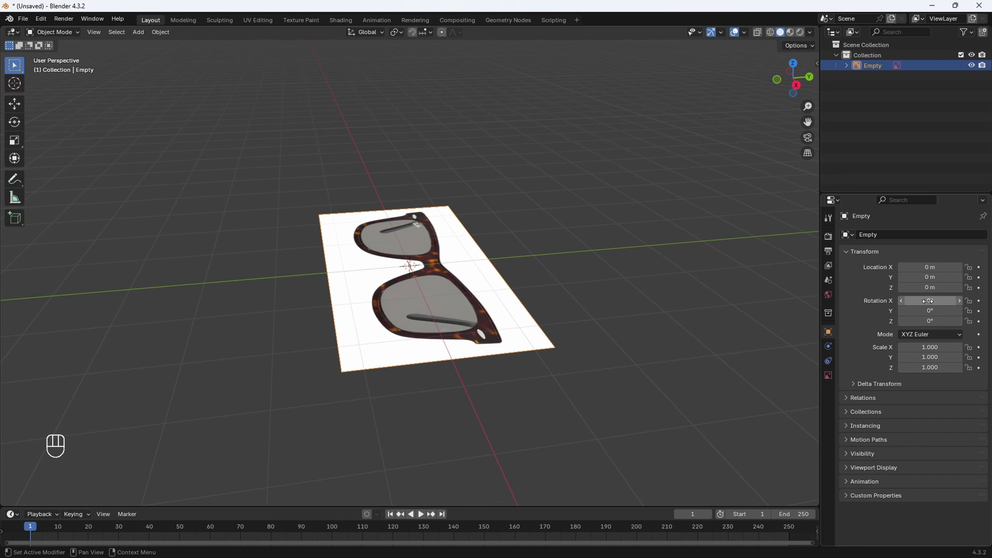
left_click(928, 301)
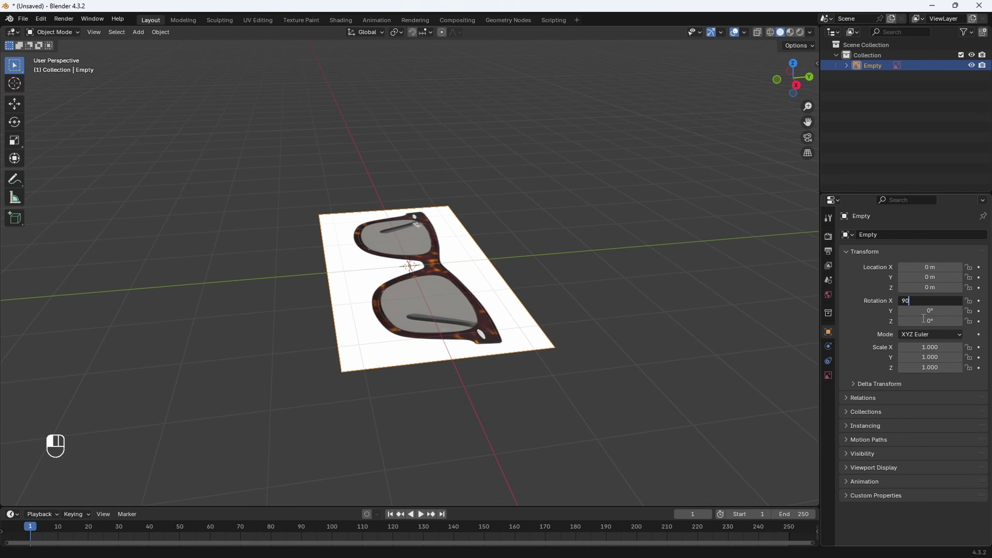
key("Return")
In the front view, enable opacity for the reference image and lower it to about 0.59
middle_click_drag(524, 280, 567, 281)
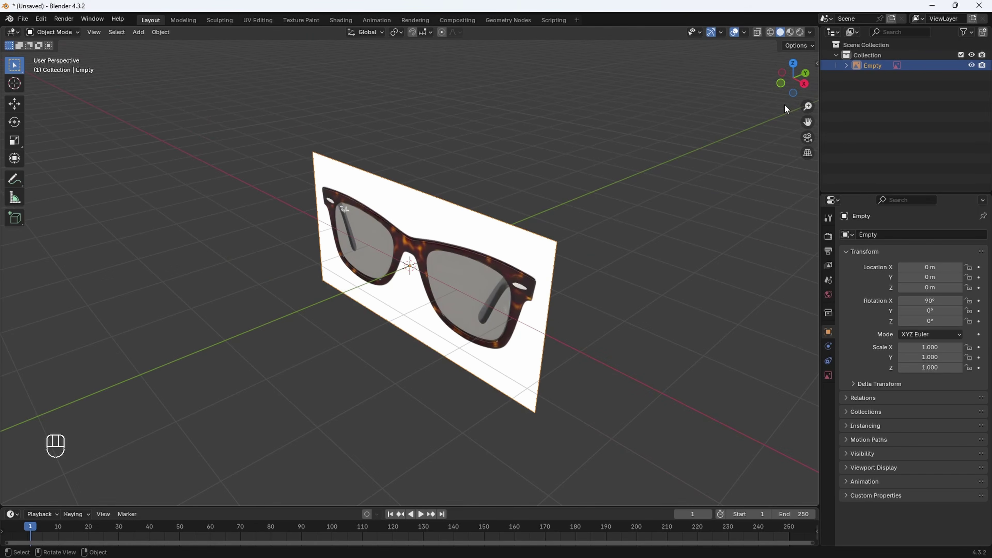
left_click(781, 84)
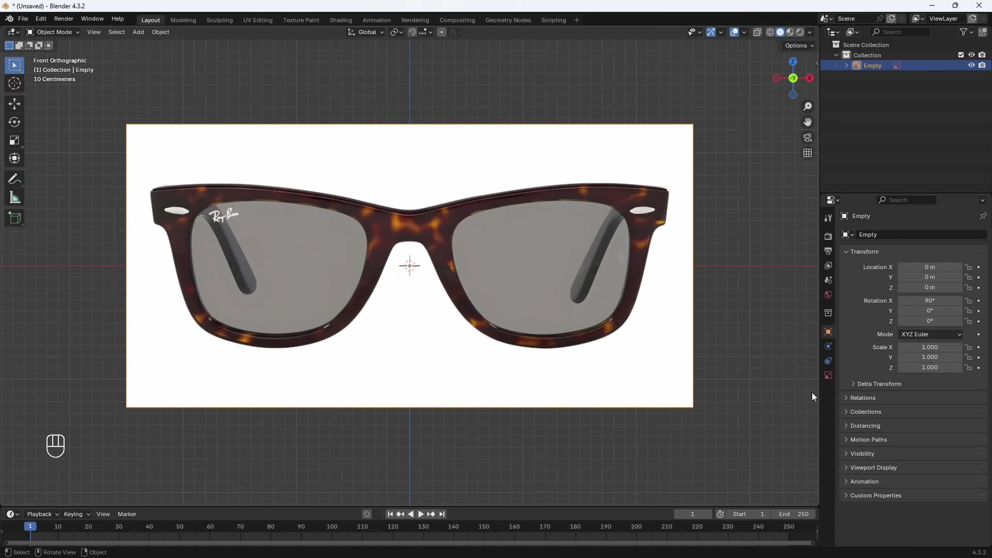
left_click(828, 375)
left_click(902, 355)
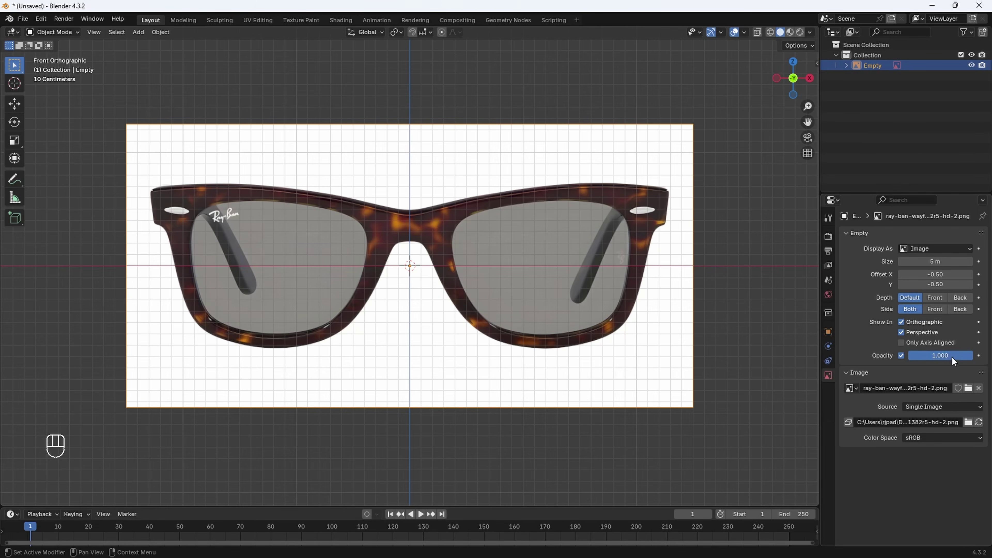
left_click_drag(954, 362, 946, 362)
scroll(445, 282, "down", 1)
scroll(446, 281, "up", 2)
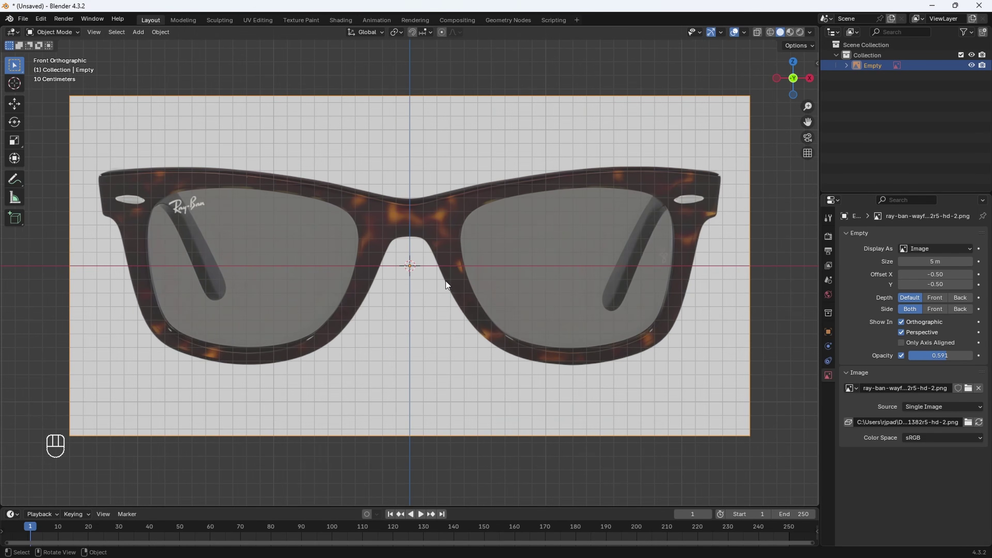
scroll(445, 281, "down", 1)
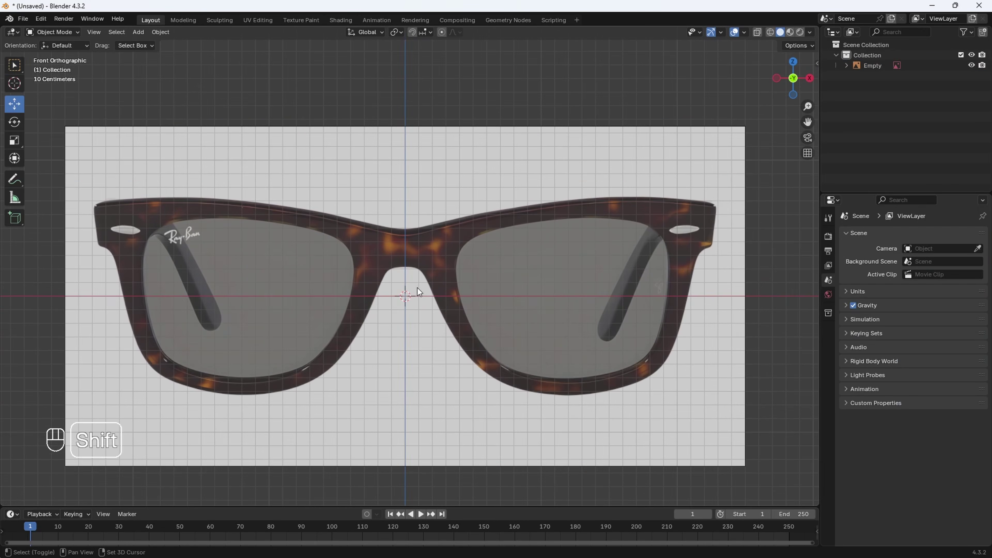
Add a cube mesh and merge all its vertices at center in Edit Mode, leaving a single vertex
key("shift+a")
mouse_move(410, 287)
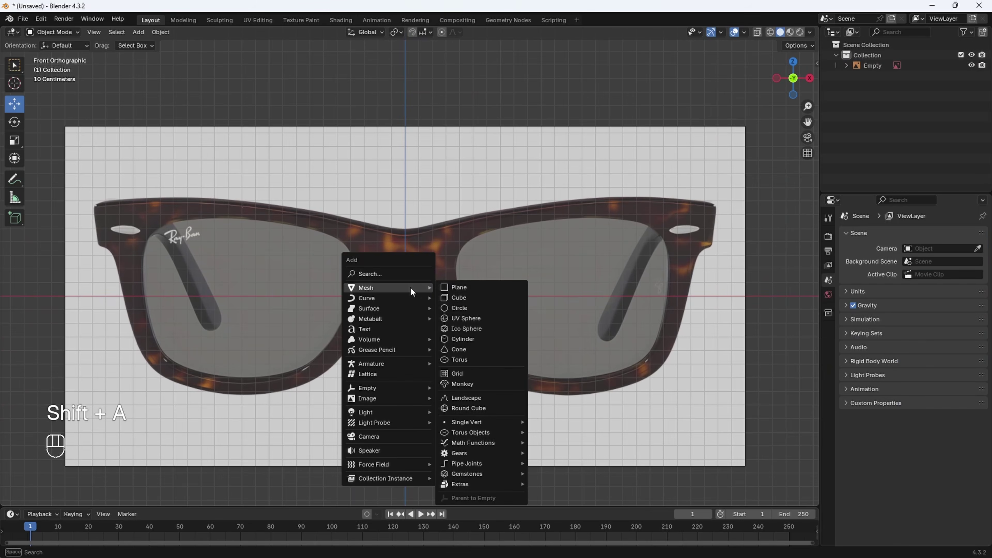
left_click(482, 297)
middle_click_drag(481, 298, 504, 260)
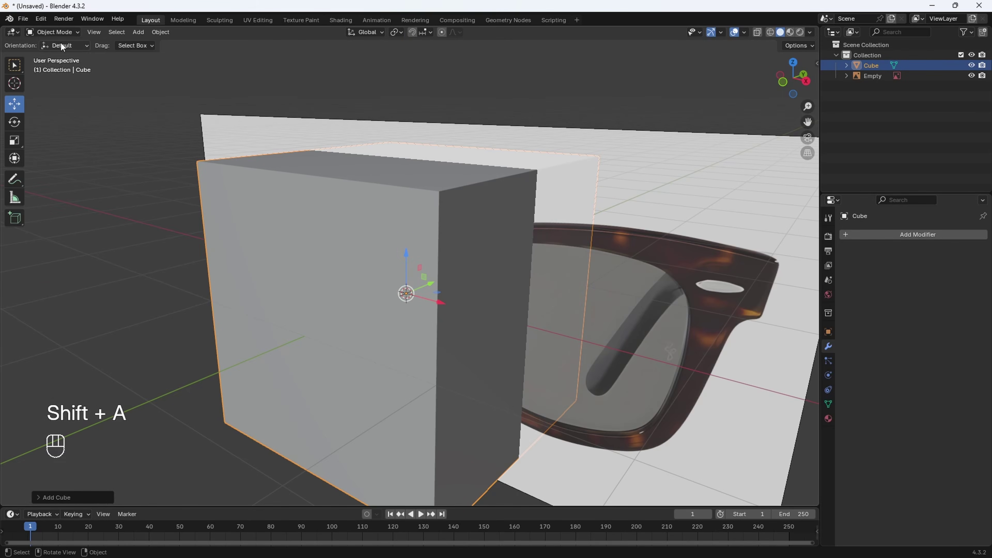
left_click(53, 32)
left_click(51, 52)
scroll(457, 235, "down", 2)
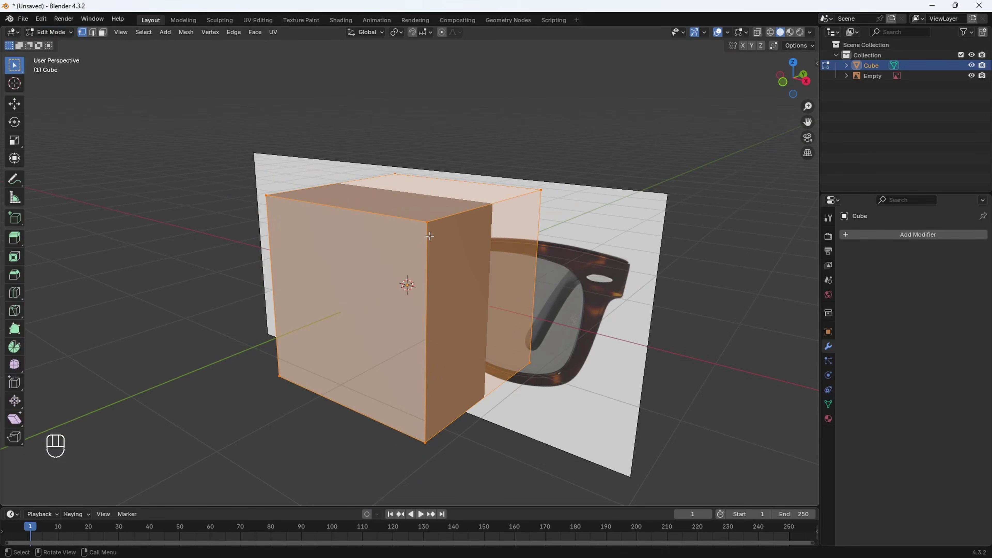
key("m")
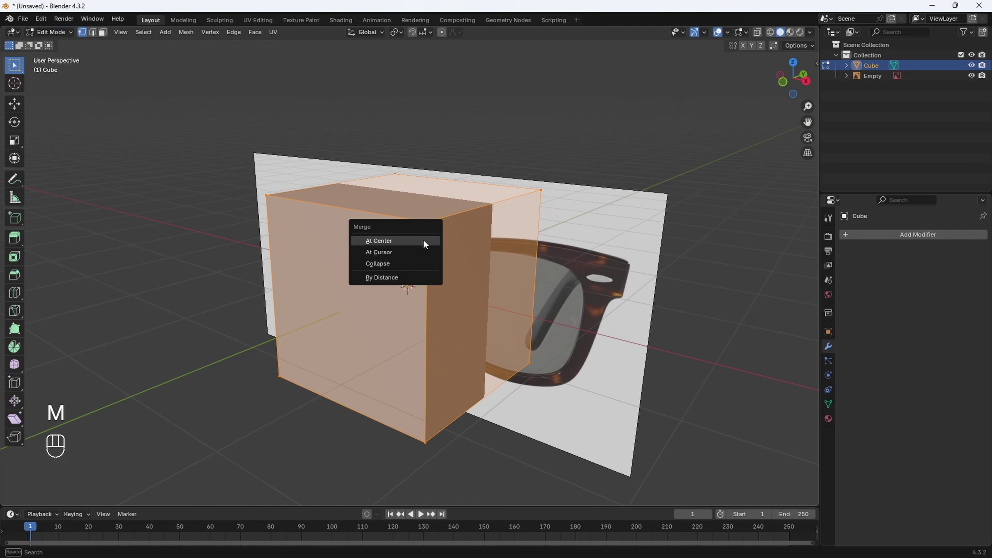
left_click(392, 242)
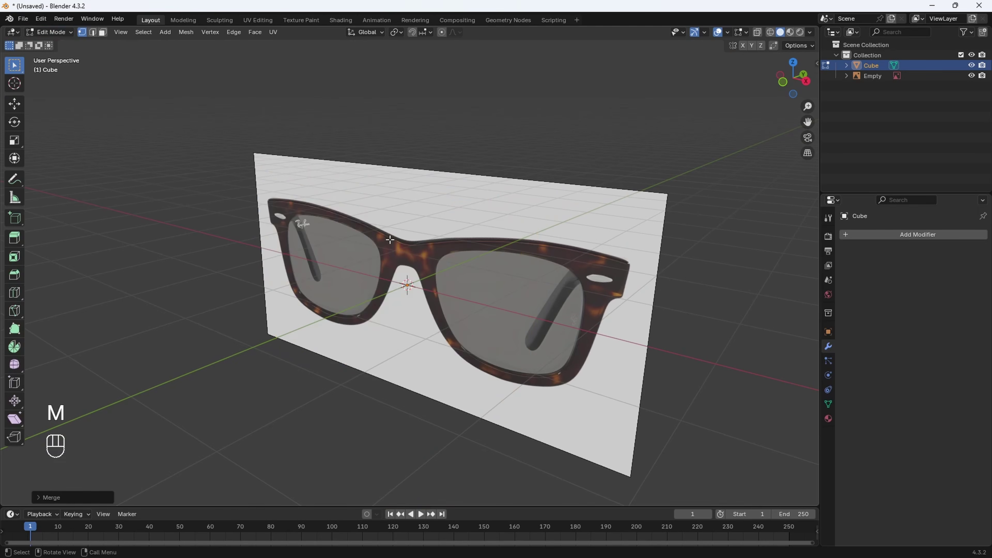
Switch to the front view and add a Mirror modifier on the X axis to the single-vertex object in Object Mode
left_click(782, 85)
middle_click_drag(406, 351, 408, 312, "shift")
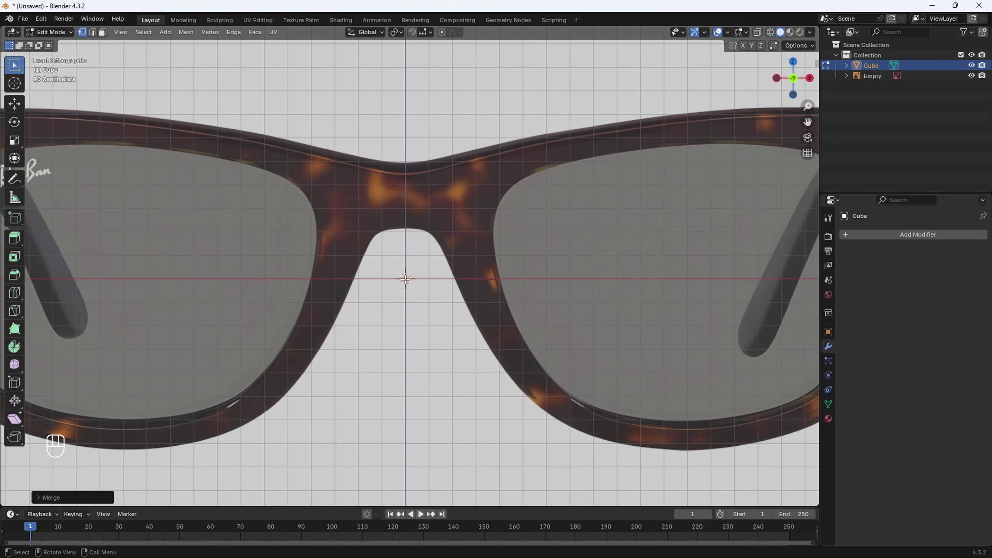
left_click(55, 32)
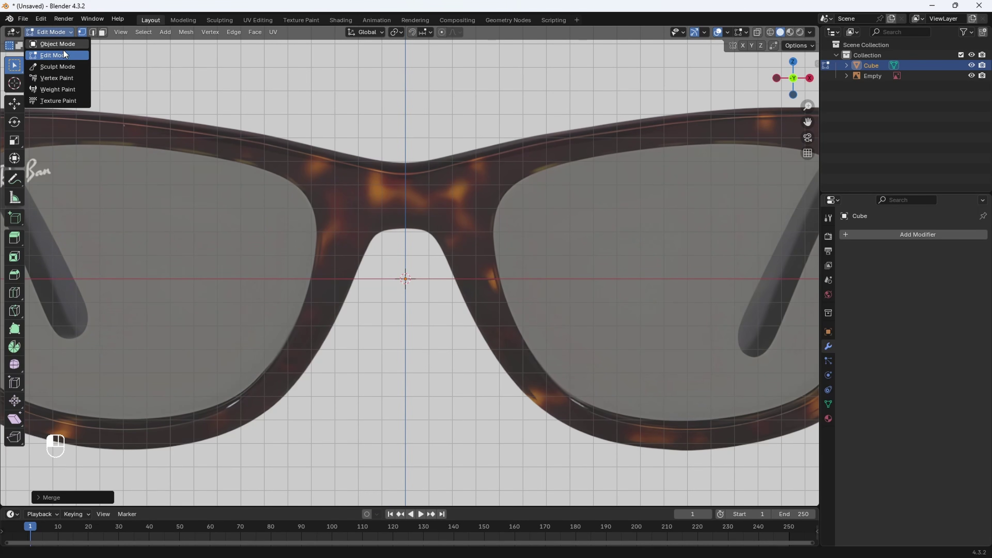
left_click(62, 45)
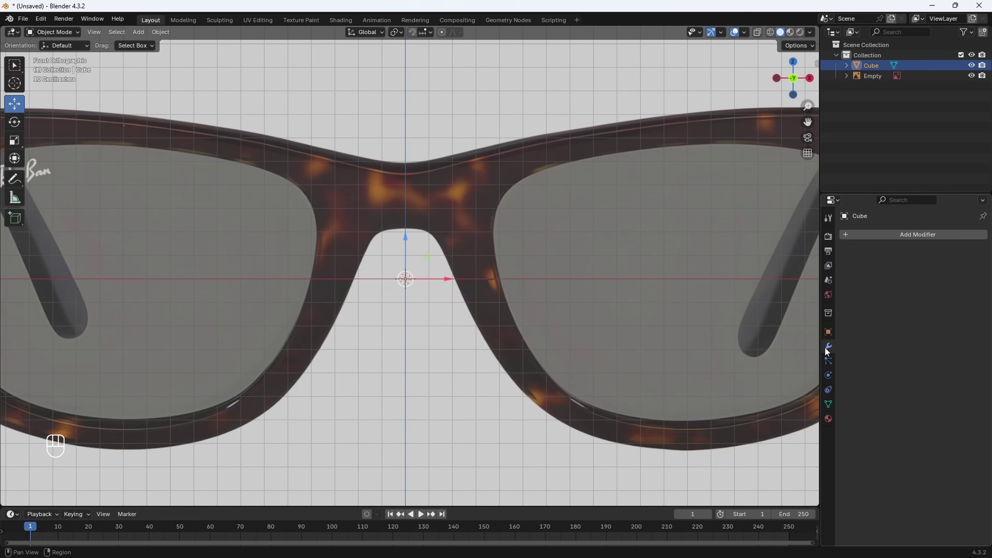
left_click(872, 233)
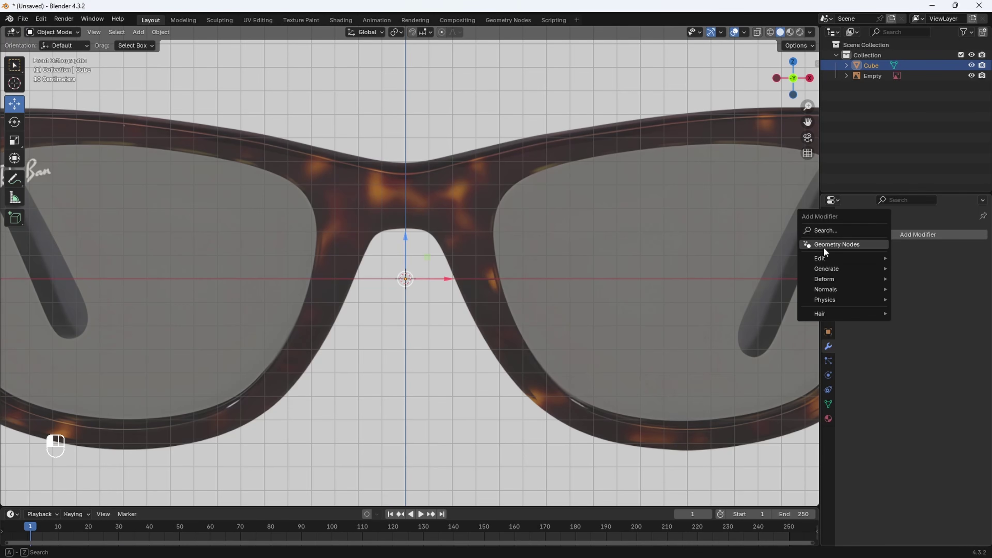
left_click(836, 231)
left_click(795, 251)
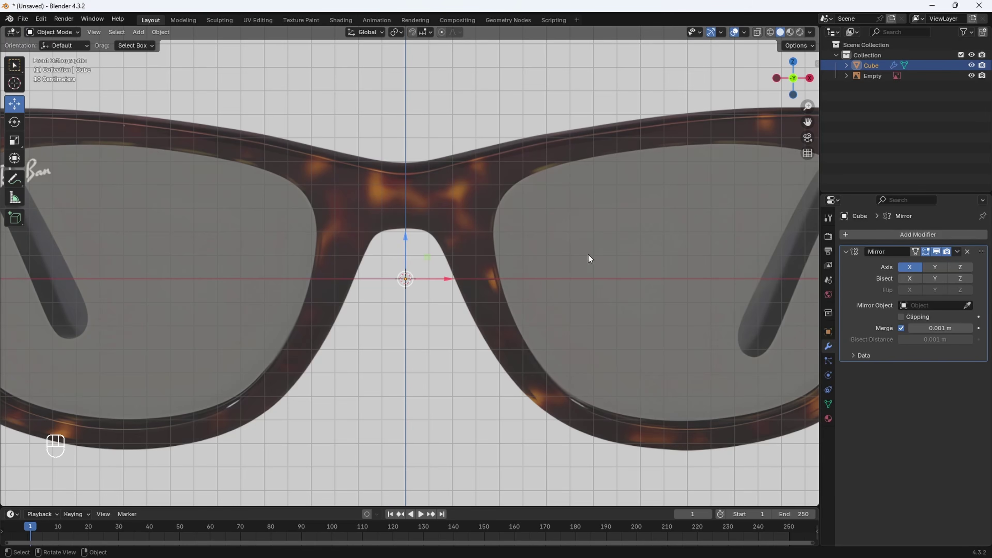
In Edit Mode, move the vertex up along Z by about 0.43 m to the seam line above the nose bridge
left_click(48, 34)
left_click(55, 47)
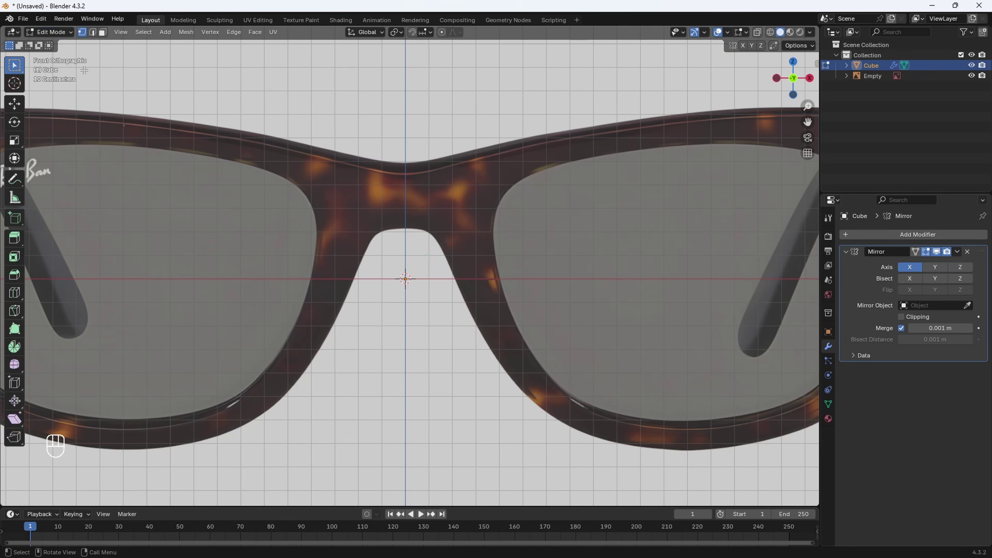
scroll(376, 259, "up", 1)
middle_click_drag(428, 218, 472, 268, "shift")
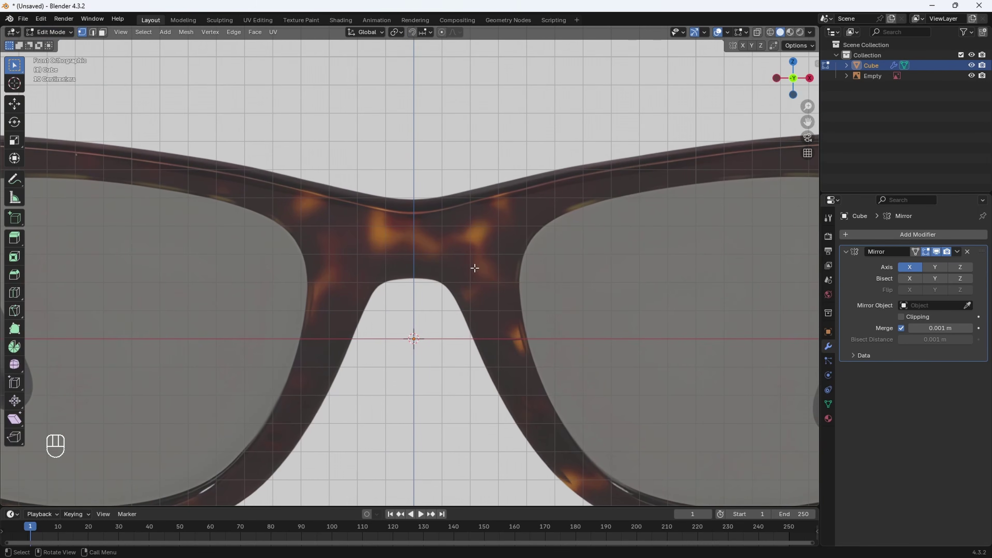
scroll(472, 346, "up", 1)
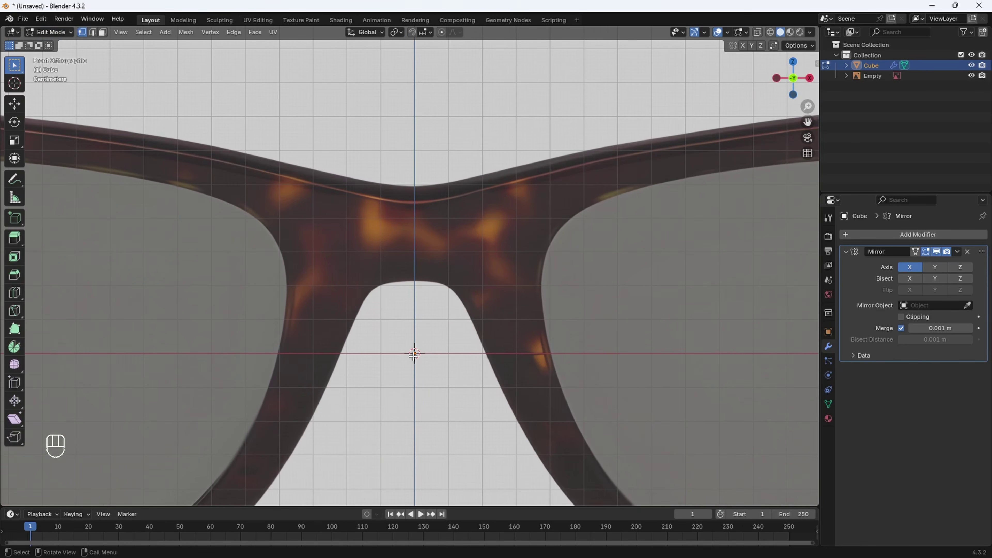
key("g")
key("z")
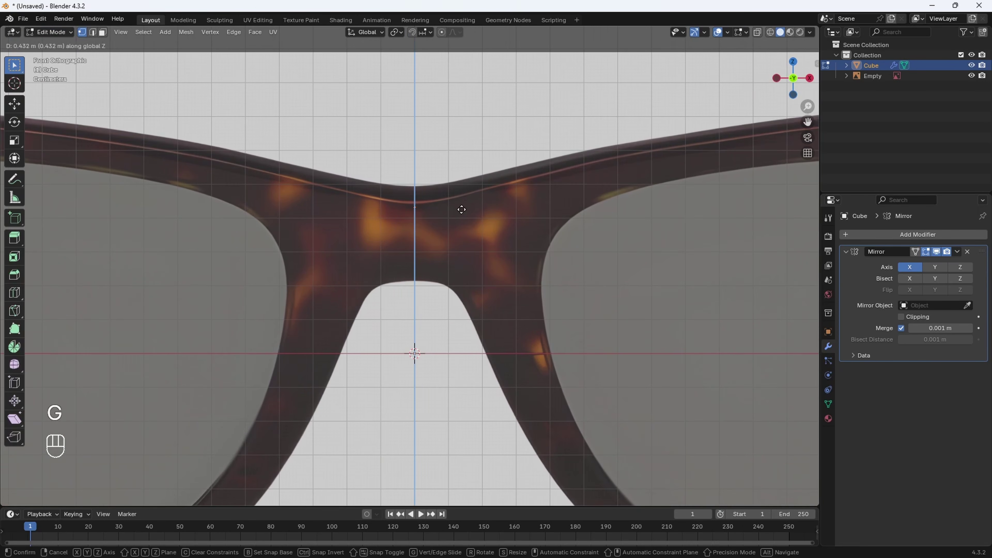
left_click(461, 205)
Extrude the centre vertex a short distance outward along the red seam line above the nose bridge
scroll(457, 195, "up", 4)
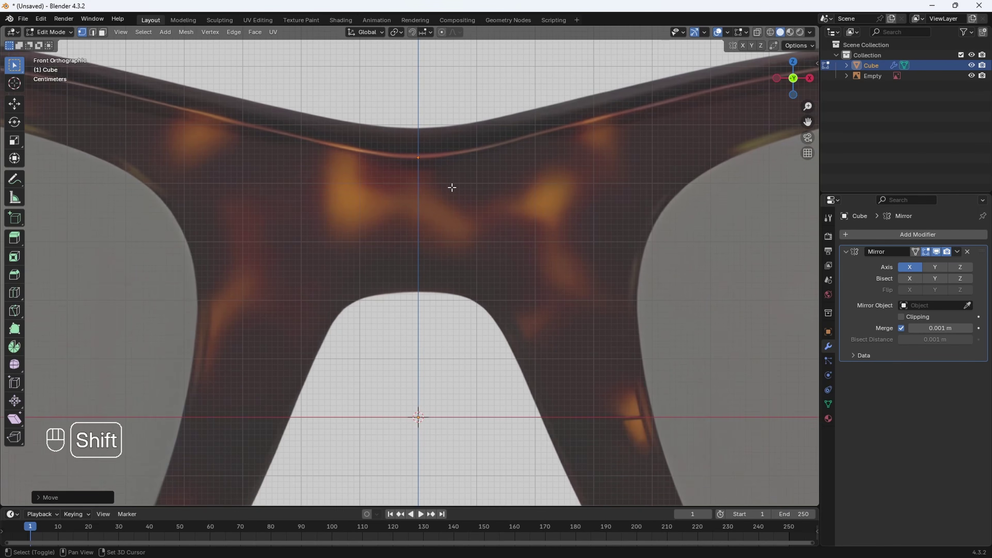
middle_click_drag(452, 186, 468, 282, "shift")
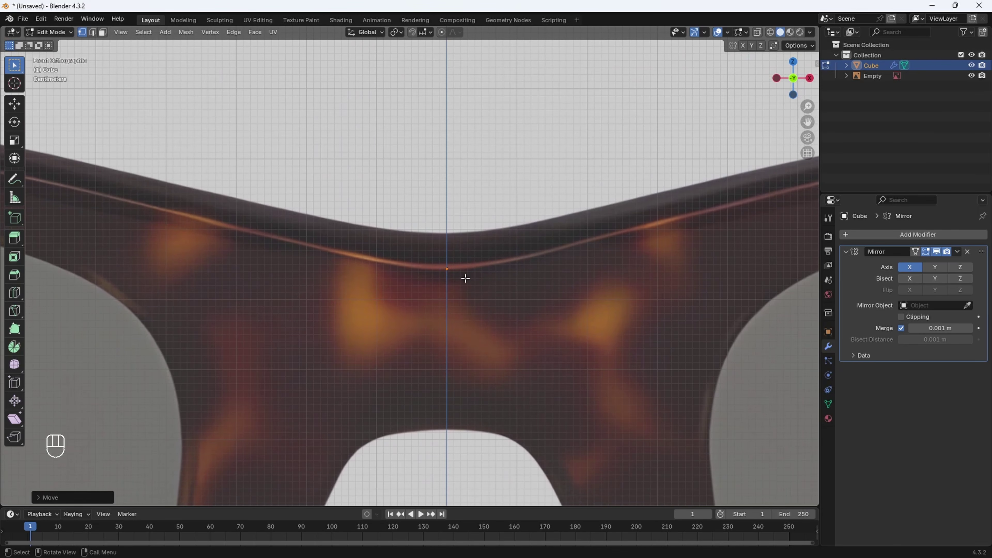
key("e")
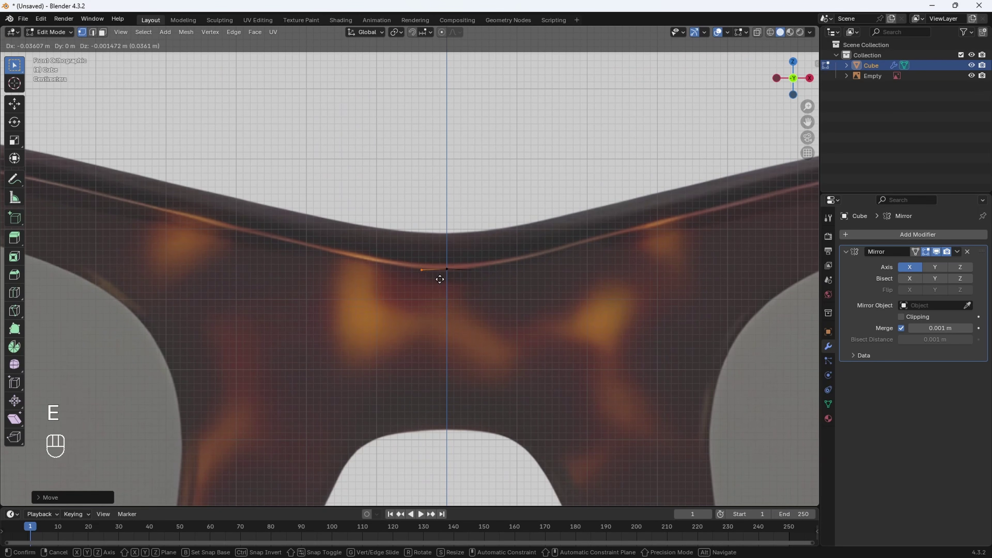
left_click(454, 277)
Select the centre vertex on the mirror axis and lower it along Z by about 0.001 m to follow the seam curve
scroll(461, 273, "up", 3)
left_click(474, 279)
key("g")
key("z")
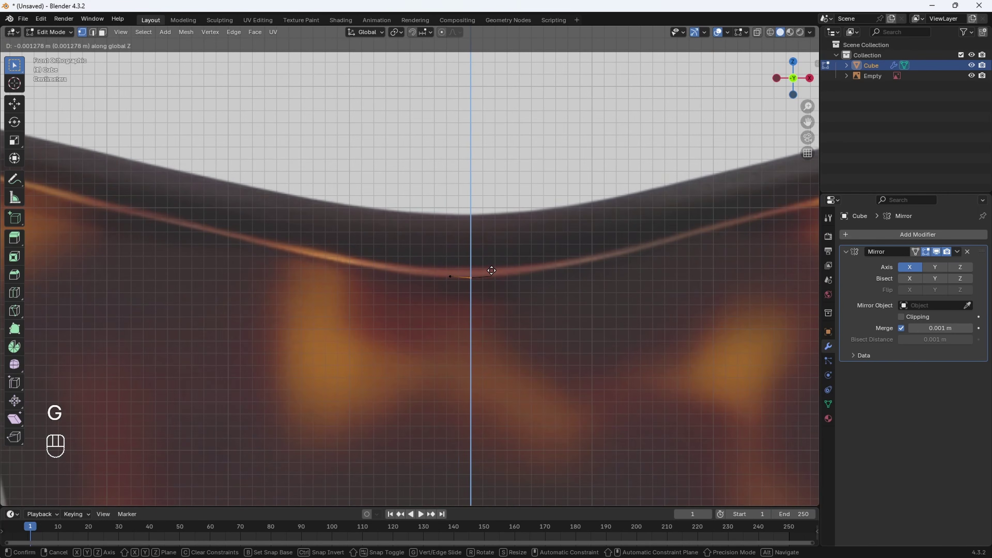
left_click(491, 271)
Select the outer end vertex and extrude a chain of edges along the seam line, from the bridge dip up the slope
scroll(477, 284, "down", 2)
middle_click_drag(477, 286, 501, 283, "shift")
scroll(504, 282, "up", 2)
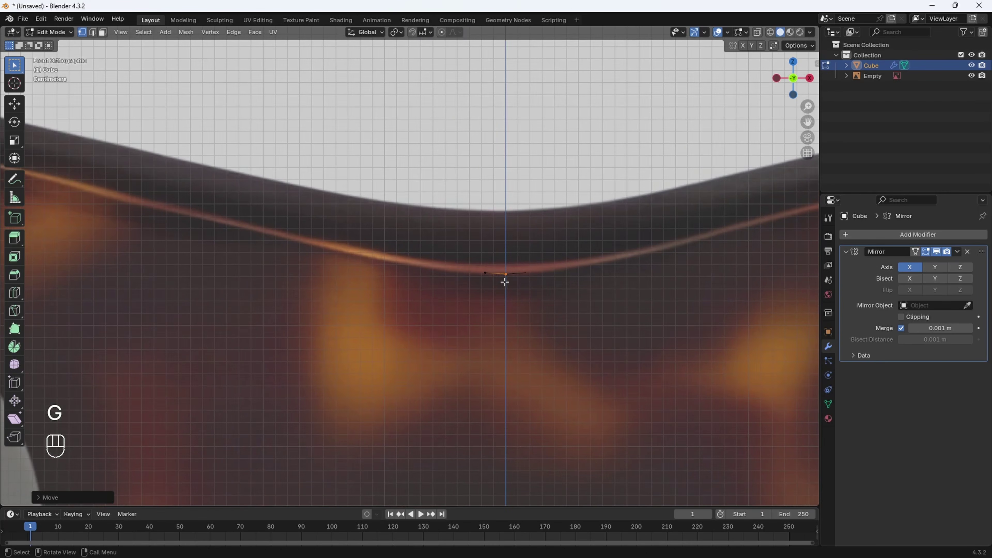
left_click(483, 272, "shift")
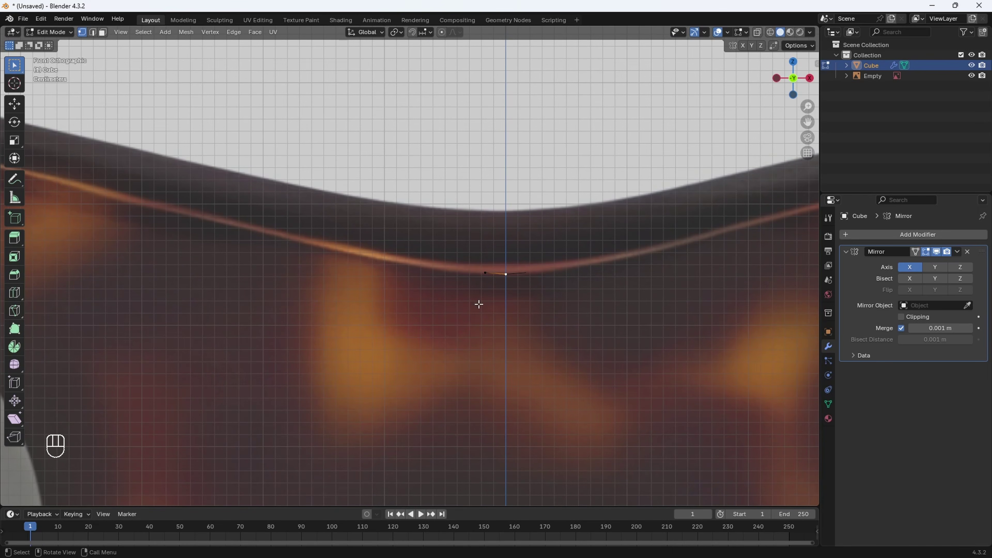
scroll(489, 292, "down", 1)
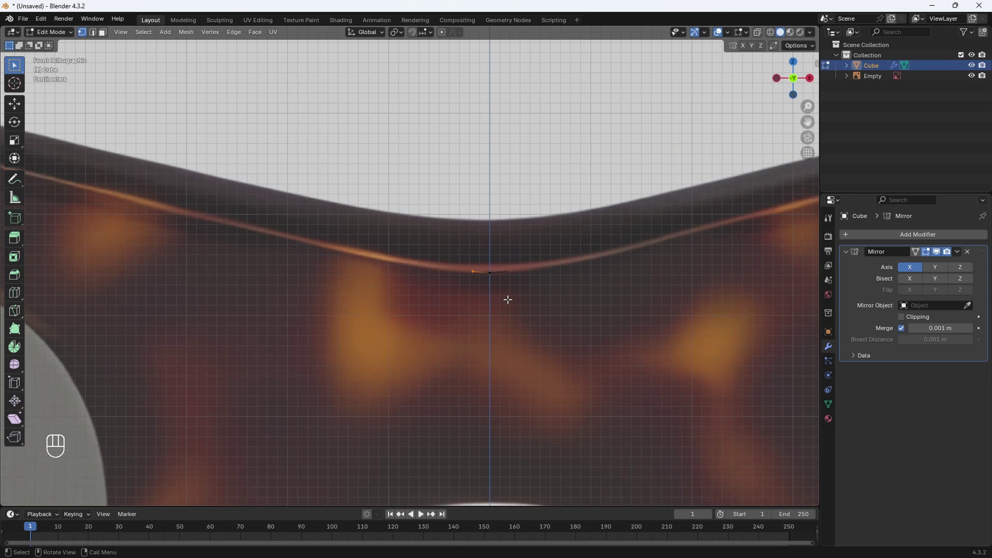
key("e")
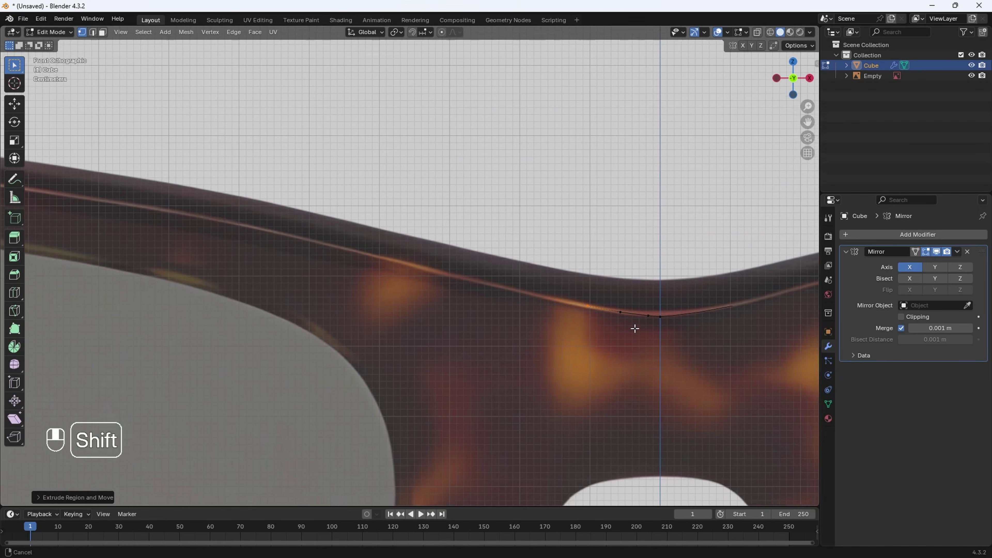
middle_click_drag(634, 328, 655, 331, "shift")
key("e")
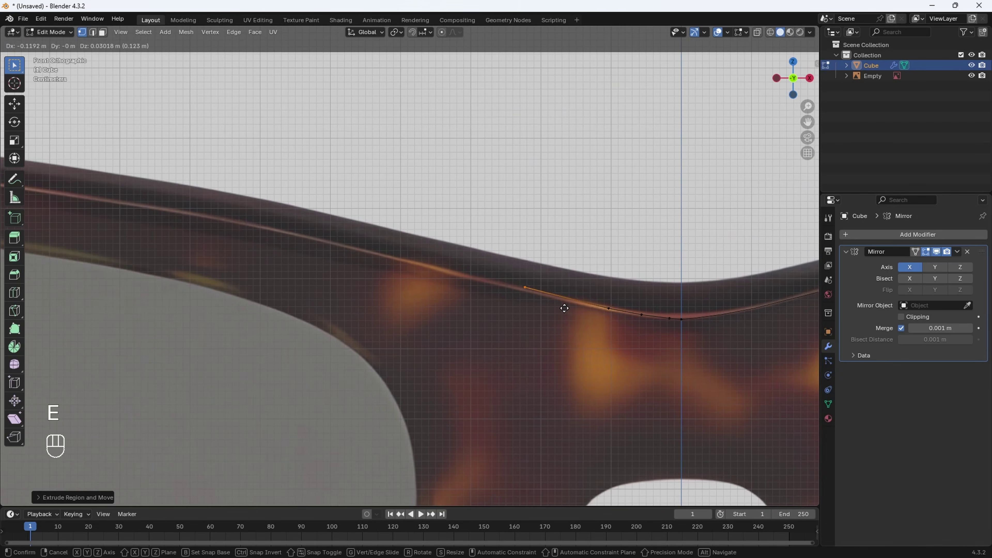
left_click(615, 322)
key("e")
left_click(475, 293)
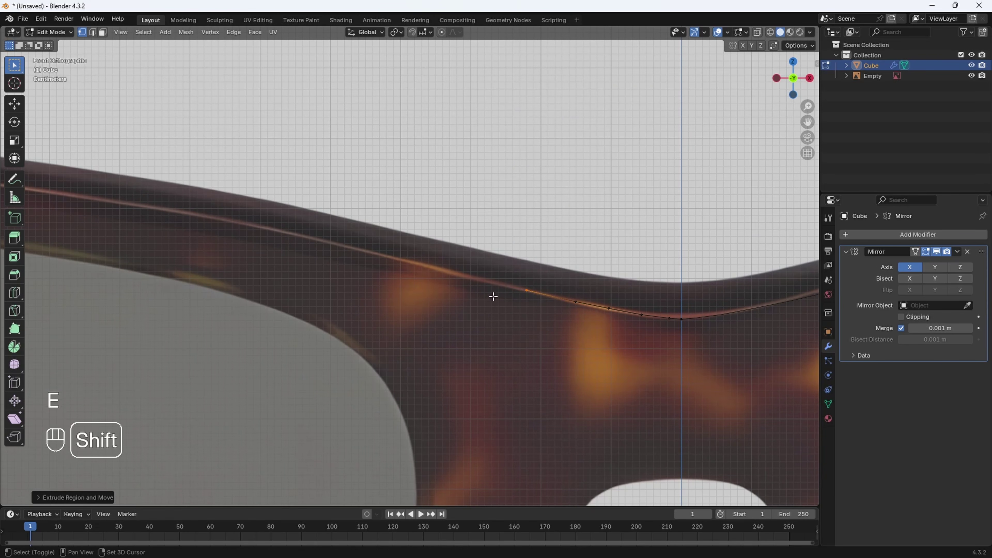
Extend the edge chain along the seam line past the orange patch near the lens's upper inner corner
middle_click_drag(492, 290, 549, 319, "shift")
key("e")
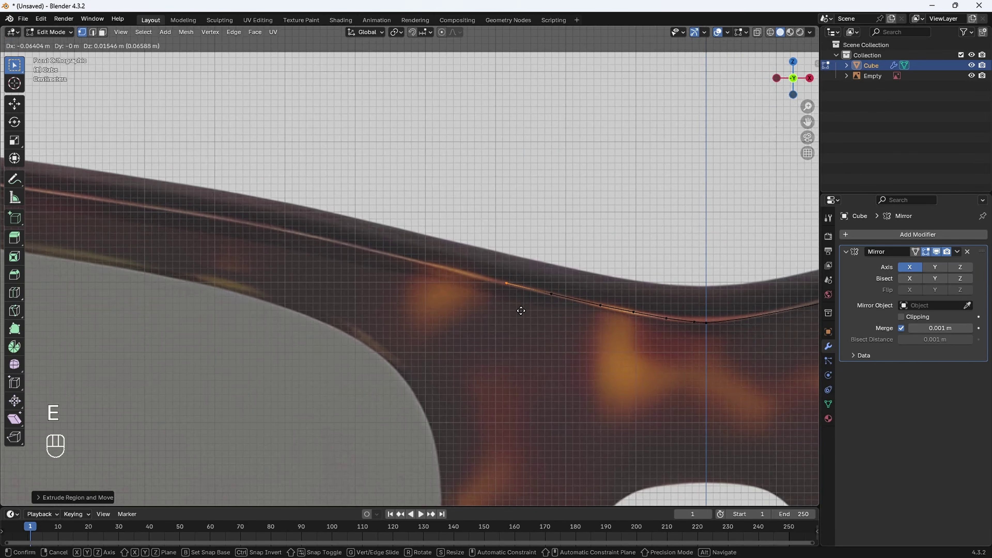
middle_click_drag(490, 301, 613, 328, "shift")
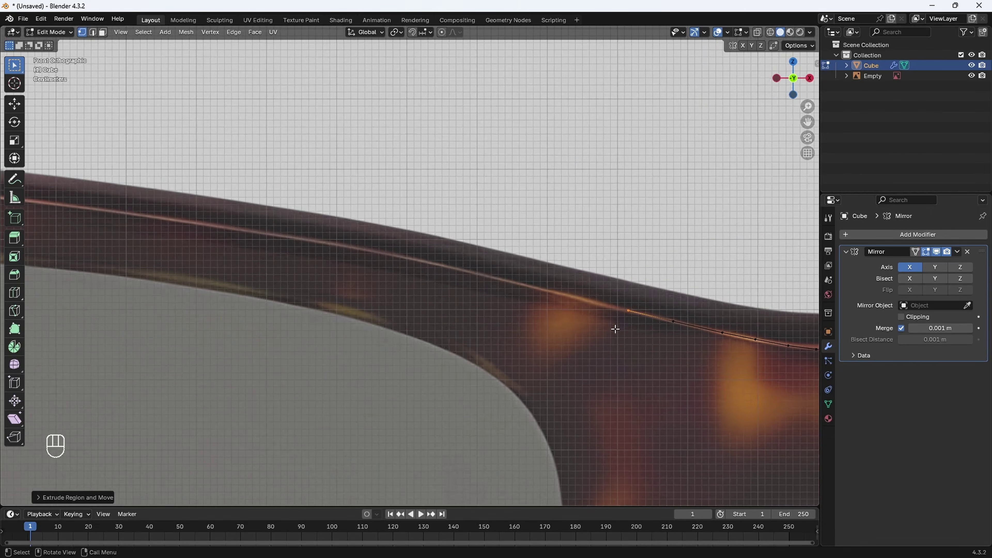
right_click(538, 310)
key("e")
scroll(538, 310, "up", 3)
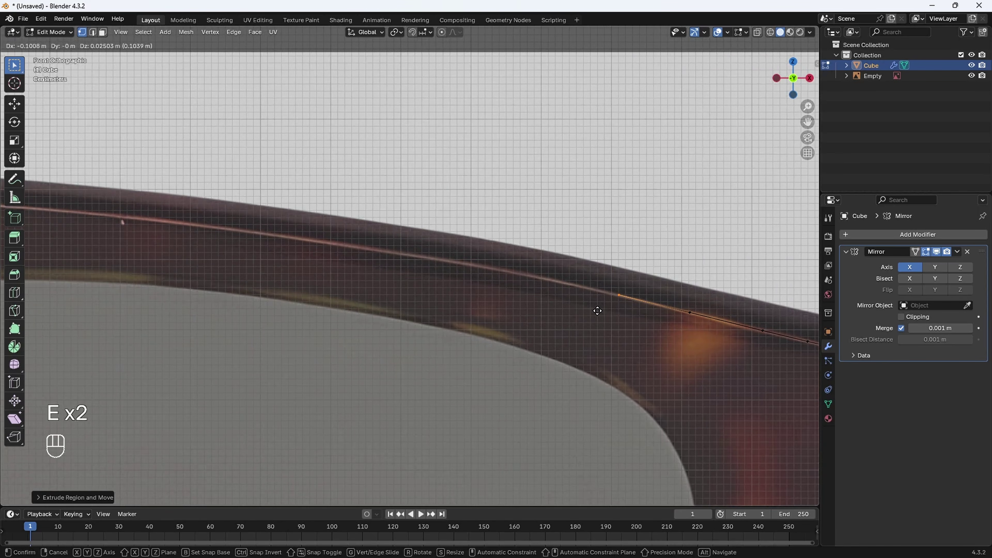
middle_click_drag(598, 311, 674, 324, "shift")
key("e")
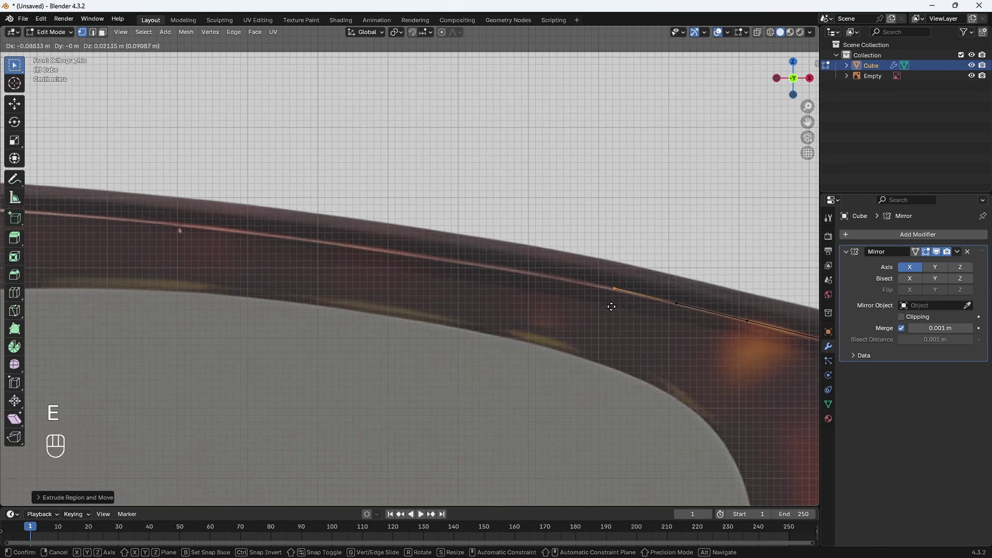
left_click(609, 306)
Keep extruding vertices along the seam line over the inner half of the lens's upper rim
middle_click_drag(594, 304, 723, 321, "shift")
key("e")
left_click(626, 314)
key("e")
left_click(668, 312)
key("e")
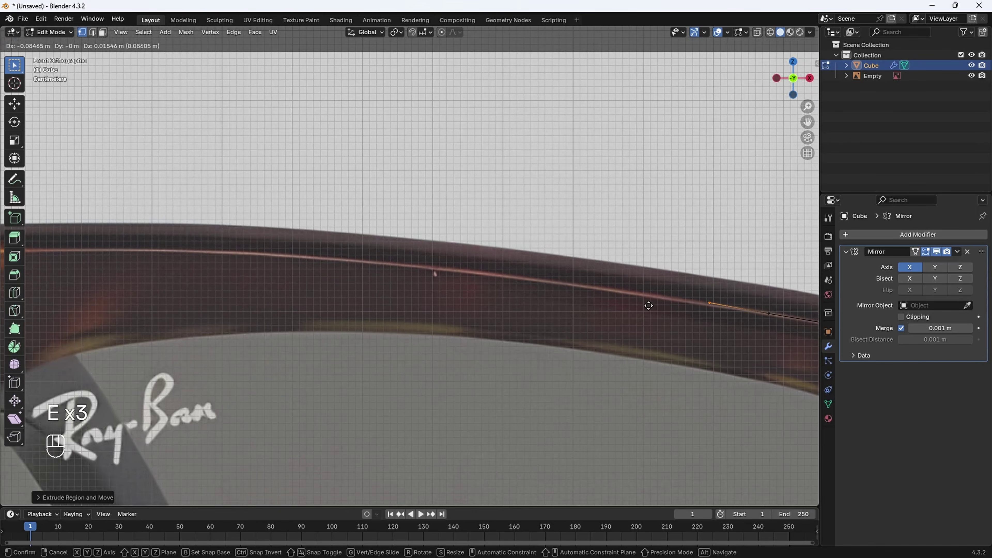
left_click(647, 305)
key("e")
left_click(583, 297)
Extrude more vertices along the flattening seam line over the middle of the upper rim, approaching the Ray-Ban logo
middle_click_drag(584, 298, 705, 320, "shift")
key("e")
left_click(642, 309)
key("e")
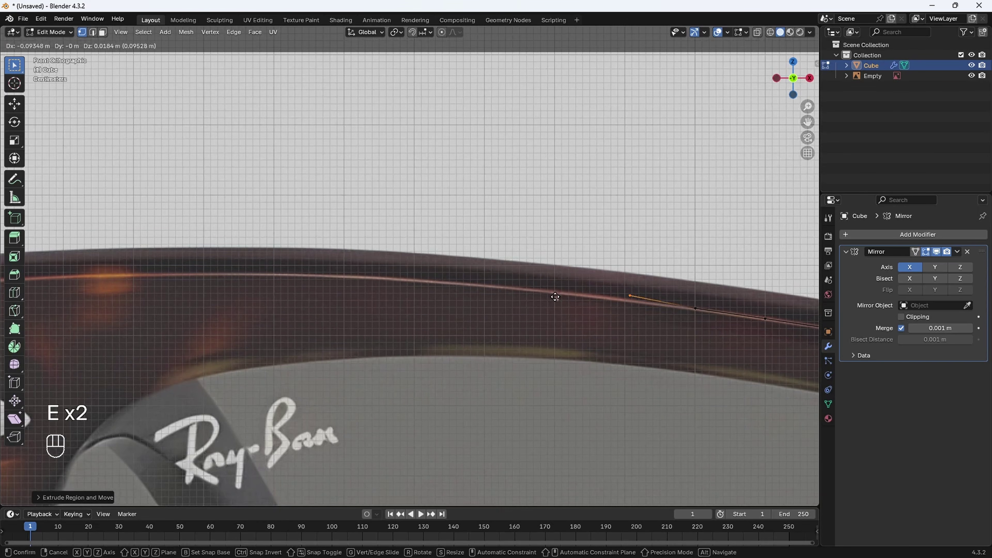
left_click(554, 299)
key("e")
middle_click_drag(556, 300, 711, 297, "shift")
left_click(570, 296)
Continue the edge chain along the seam line above the Ray-Ban logo
key("e")
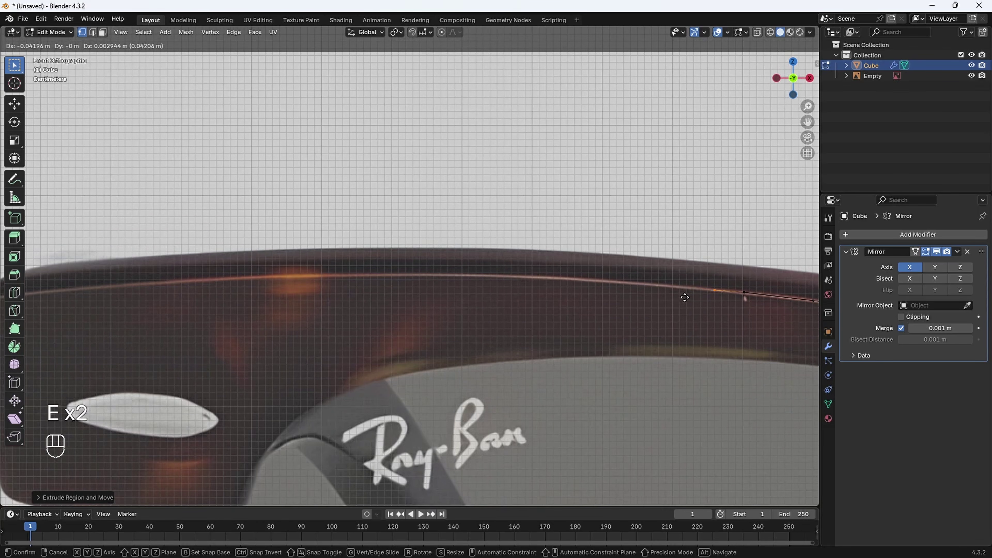
left_click(642, 292)
middle_click_drag(632, 290, 708, 297, "shift")
key("e")
left_click(639, 292)
key("e")
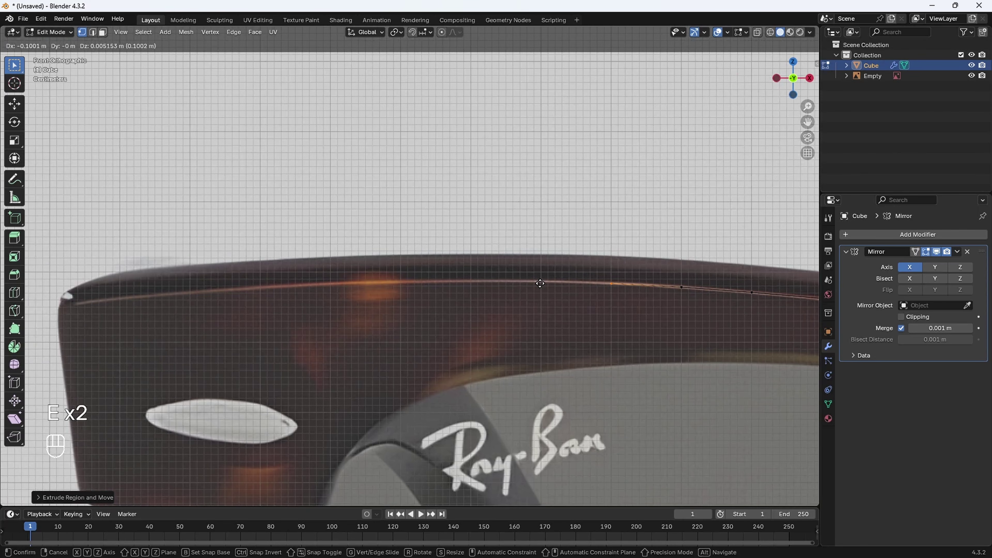
left_click(541, 283)
Extrude the seam edge chain past the orange patch between the logo and the outer end piece
middle_click_drag(539, 284, 622, 280, "shift")
key("e")
left_click(525, 281)
key("e")
left_click(454, 282)
key("e")
left_click(385, 283)
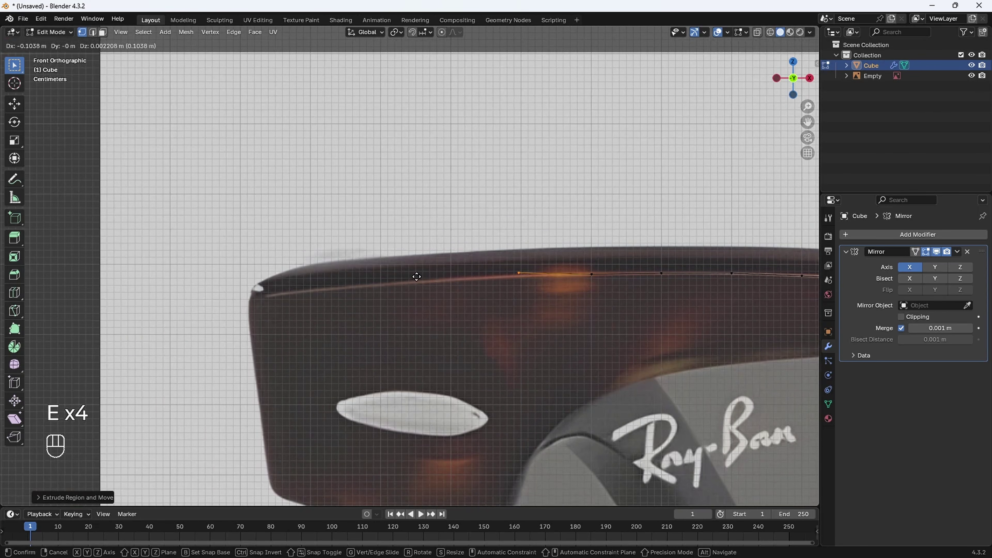
left_click(417, 279)
key("e")
left_click(350, 282)
scroll(661, 261, "up", 3)
key("ctrl+z")
Extrude vertices along the seam line above the silver rivet toward the frame's outer tip
key("e")
left_click(539, 259)
key("e")
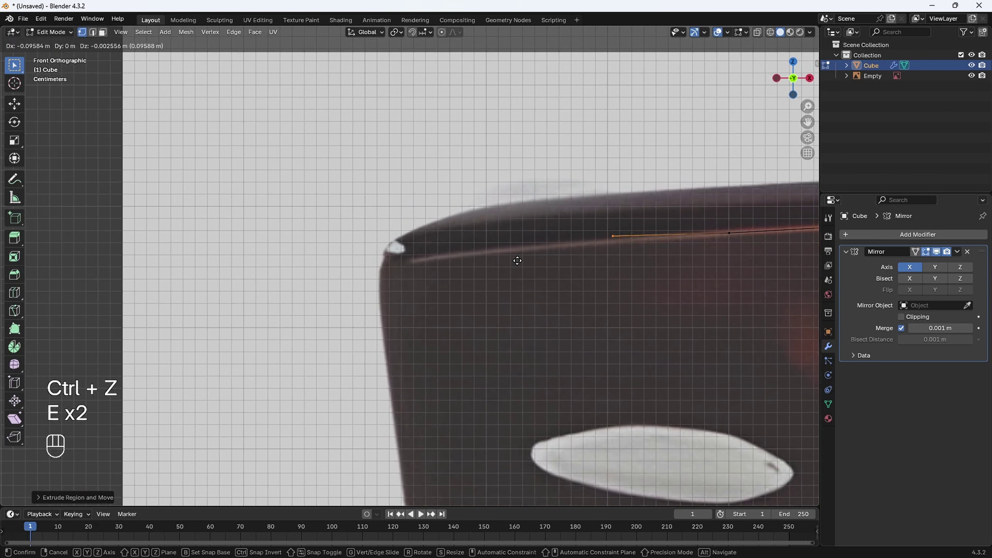
left_click(513, 266)
key("e")
left_click(392, 276)
Finish the seam chain with vertices at the seam's outer end and on the frame's outer edge
key("e")
middle_click_drag(391, 276, 506, 280, "shift")
left_click(421, 279)
scroll(521, 270, "up", 2)
key("e")
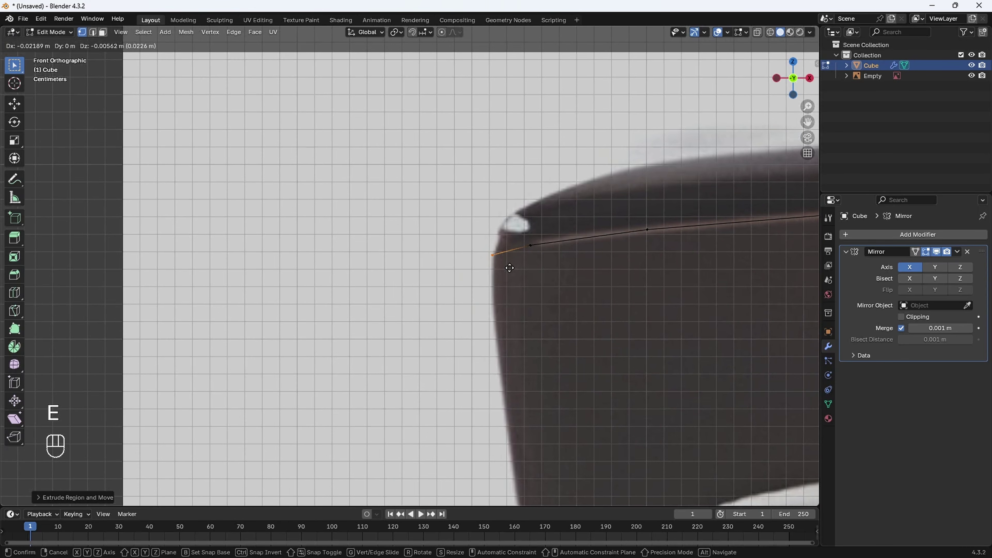
left_click(514, 266)
Turn the chain downward from the outer tip by extruding two short edges along the frame's outer edge
scroll(525, 235, "down", 2)
middle_click_drag(540, 286, 452, 242, "shift")
scroll(525, 228, "down", 1)
scroll(524, 229, "up", 3)
scroll(452, 241, "down", 1)
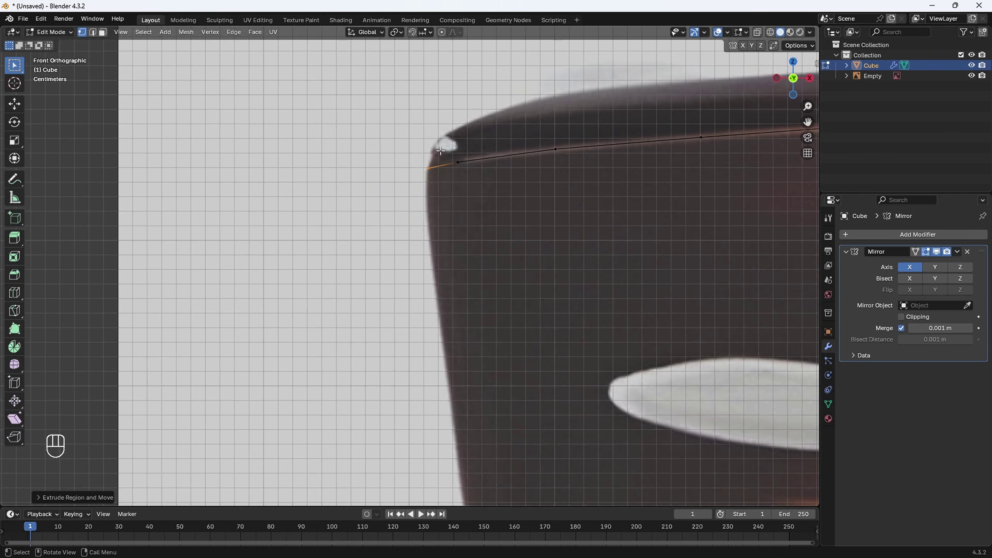
middle_click_drag(444, 162, 427, 212, "shift")
key("e")
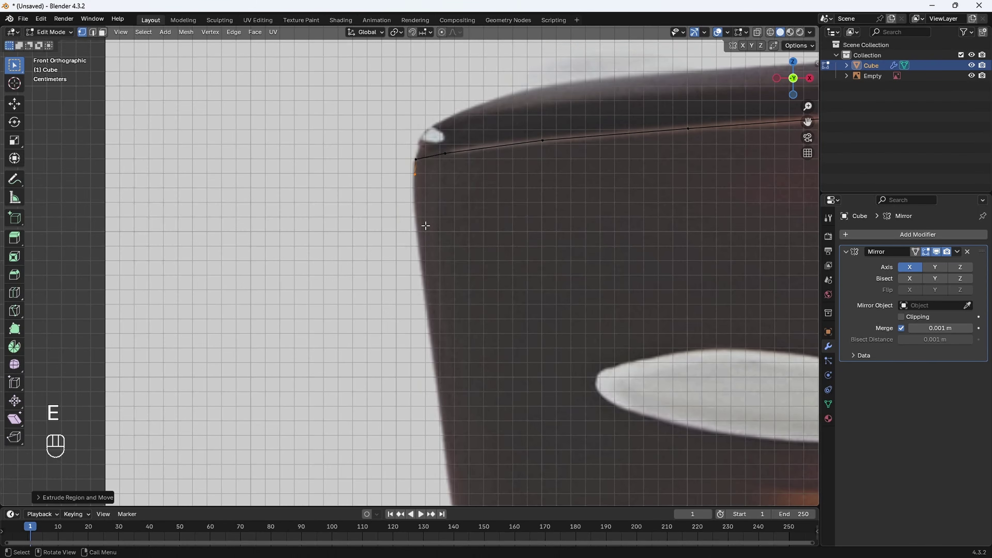
left_click(426, 225)
key("e")
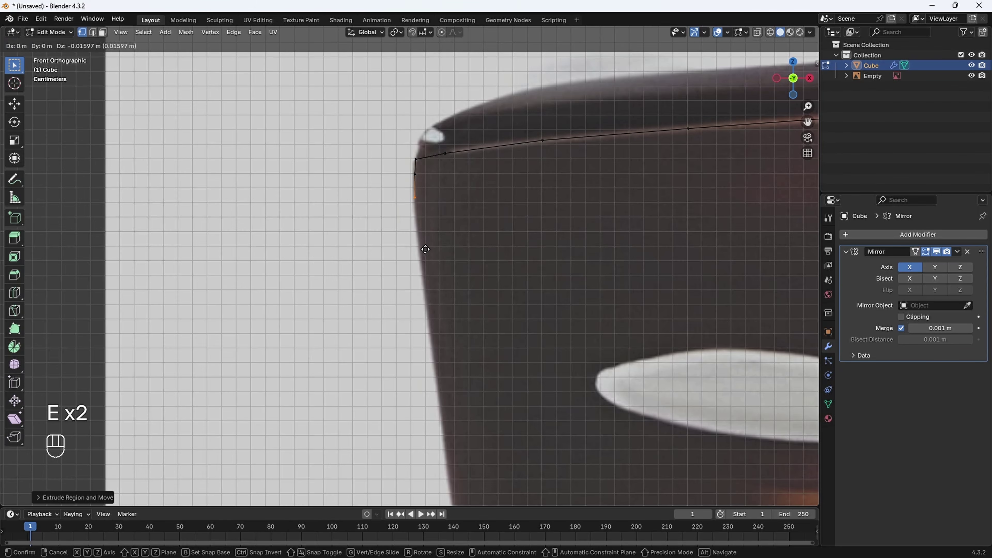
left_click(425, 247)
Extrude vertices down the slanted outer edge of the end piece beside the silver rivet
middle_click_drag(426, 247, 404, 203, "shift")
key("e")
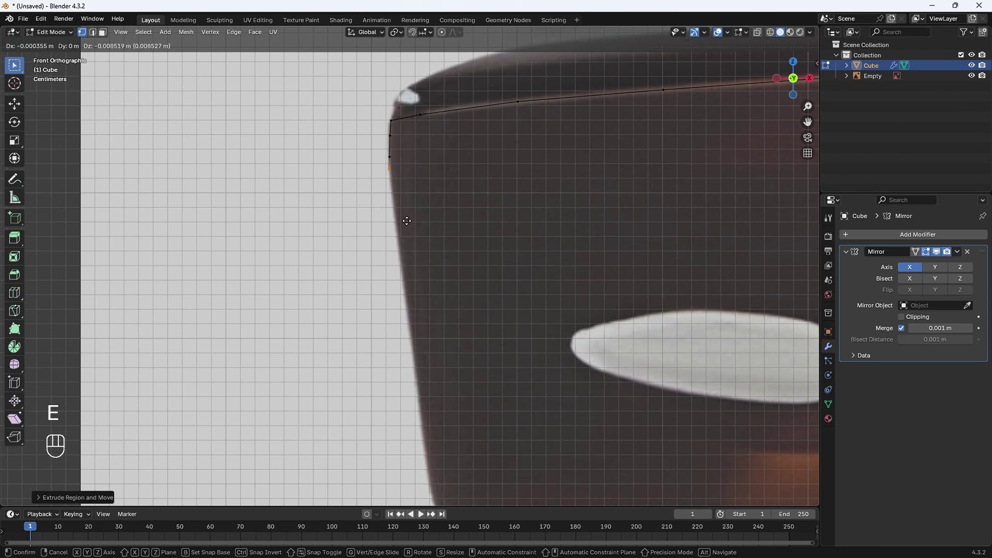
left_click(408, 229)
key("e")
left_click(414, 274)
key("e")
middle_click_drag(430, 332, 387, 236, "shift")
Continue the outline down the end piece and around its lower corner with closely spaced extruded vertices
key("e")
mouse_move(393, 313)
middle_mouse_down("shift")
mouse_move(380, 276)
mouse_move(315, 244)
mouse_move(251, 192)
mouse_move(258, 176)
mouse_move(249, 145)
middle_mouse_up("shift")
scroll(399, 287, "up", 3)
left_click(370, 228)
key("e")
left_click(350, 261)
key("e")
left_click(312, 238)
key("e")
left_click(376, 259)
Extrude closely spaced vertices along the curve where the end piece runs into the outer side of the rim
key("e")
left_click(286, 208)
key("e")
left_click(274, 188)
key("e")
key("e")
left_click(270, 173)
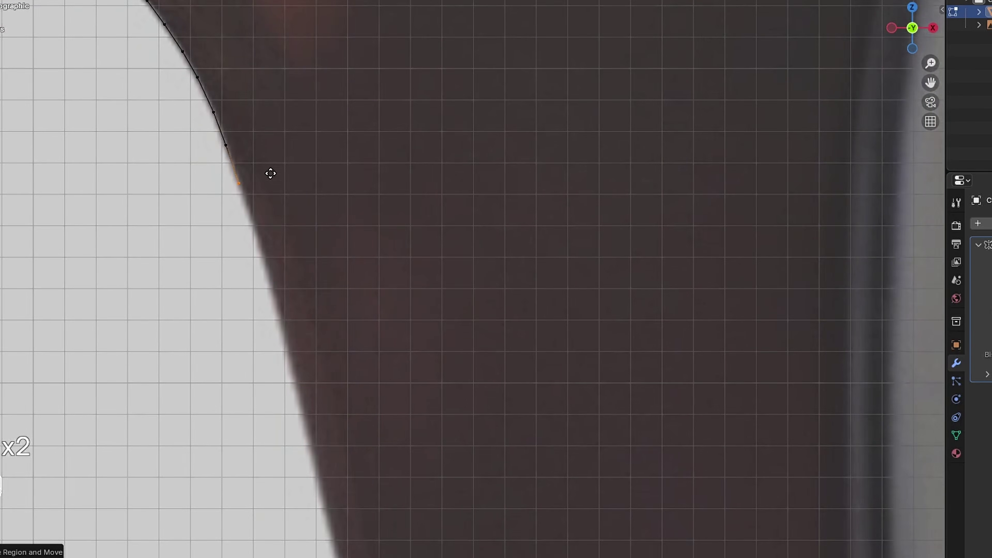
Extend the outline down the nearly straight outer side of the rim toward the red X axis line
scroll(307, 179, "down", 3)
scroll(293, 183, "up", 2)
left_click(281, 192)
middle_click_drag(332, 250, 323, 164, "shift")
key("e")
scroll(328, 206, "down", 5)
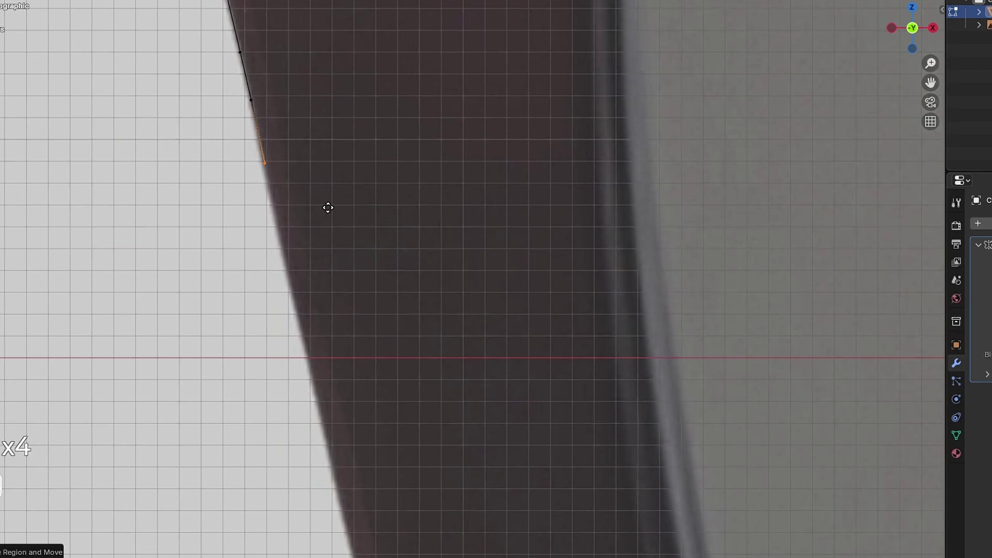
Trace the lower outer side of the rim and its rounded lower outer corner with extruded vertices
scroll(322, 144, "down", 5)
scroll(321, 144, "up", 3)
scroll(309, 168, "down", 3)
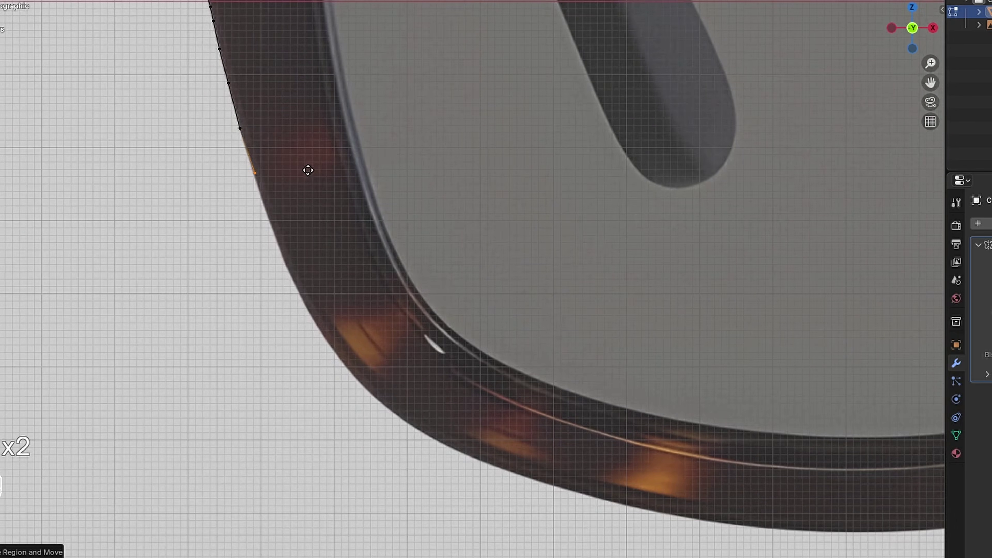
scroll(306, 166, "up", 4)
scroll(289, 187, "up", 2)
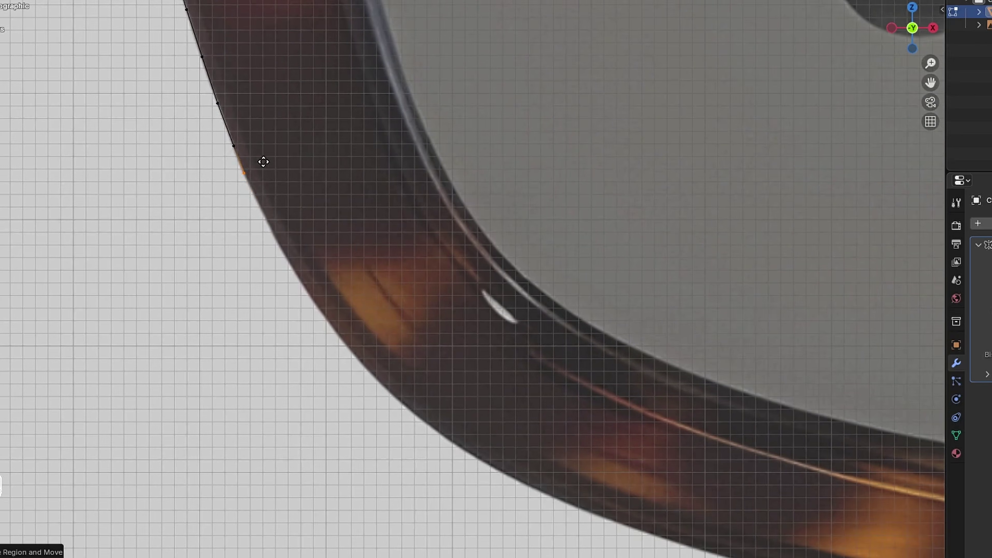
scroll(269, 174, "down", 2)
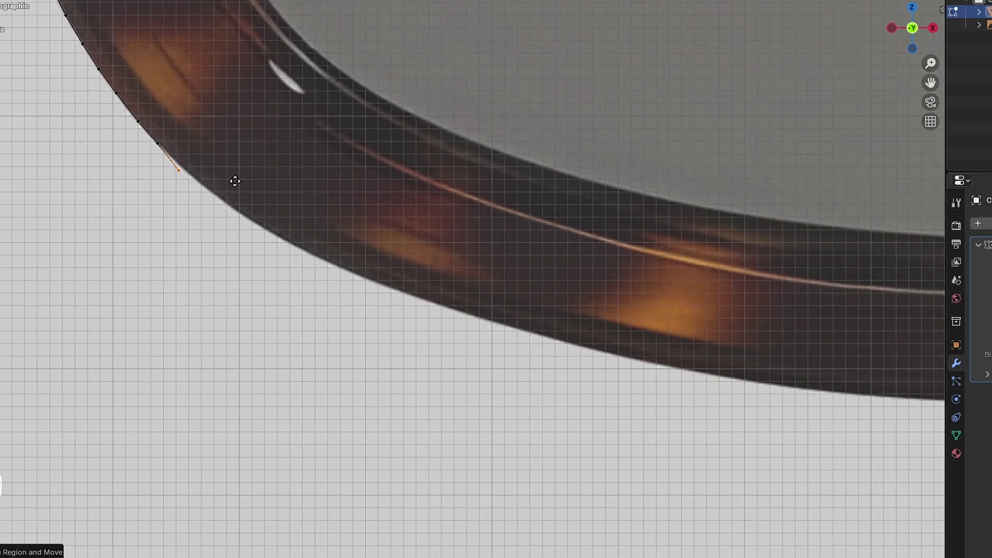
Extrude vertices along the rim's bottom edge, past its lowest point and toward the lower inner corner
scroll(303, 224, "down", 3)
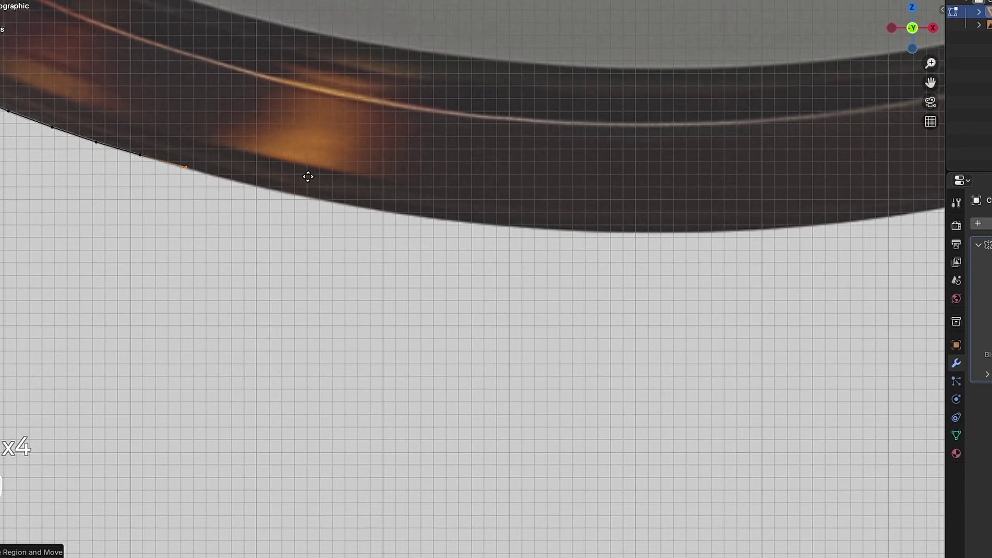
scroll(329, 201, "right", 3, "shift")
scroll(399, 196, "right", 2, "shift")
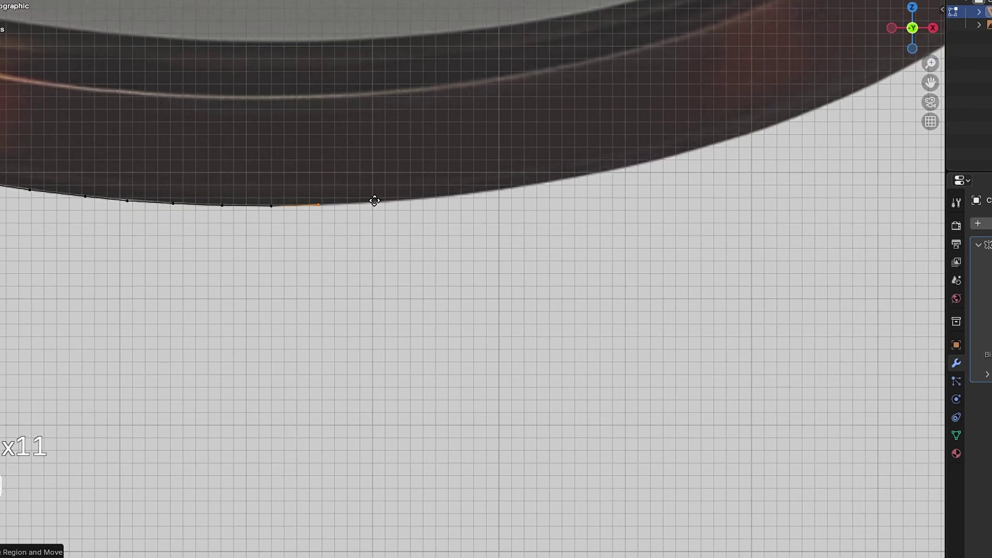
scroll(403, 220, "up", 3, "ctrl")
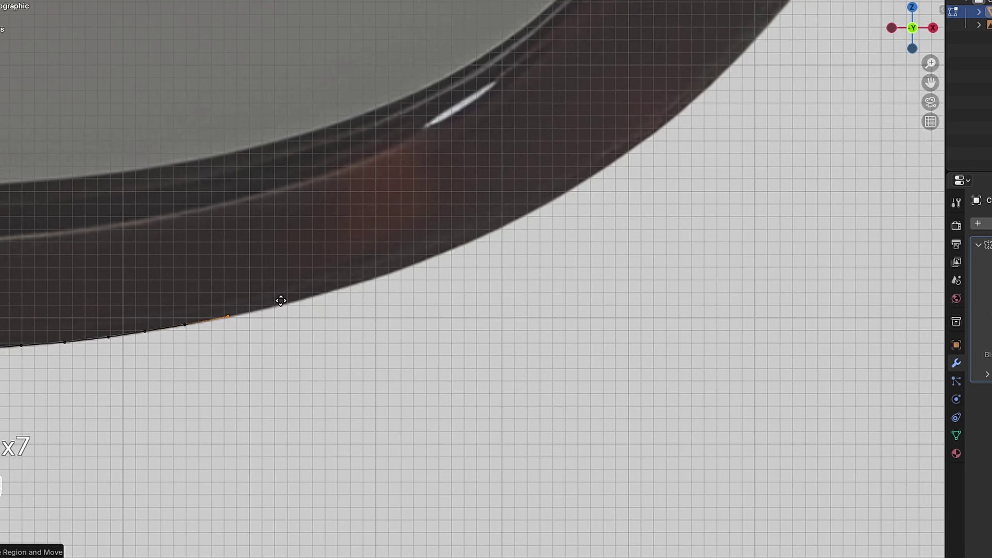
Extrude vertices along the rim's rounded lower inner corner, following the outer contour up toward the nose side
scroll(348, 310, "right", 4, "shift")
scroll(358, 330, "right", 3, "shift")
scroll(343, 361, "up", 5, "ctrl")
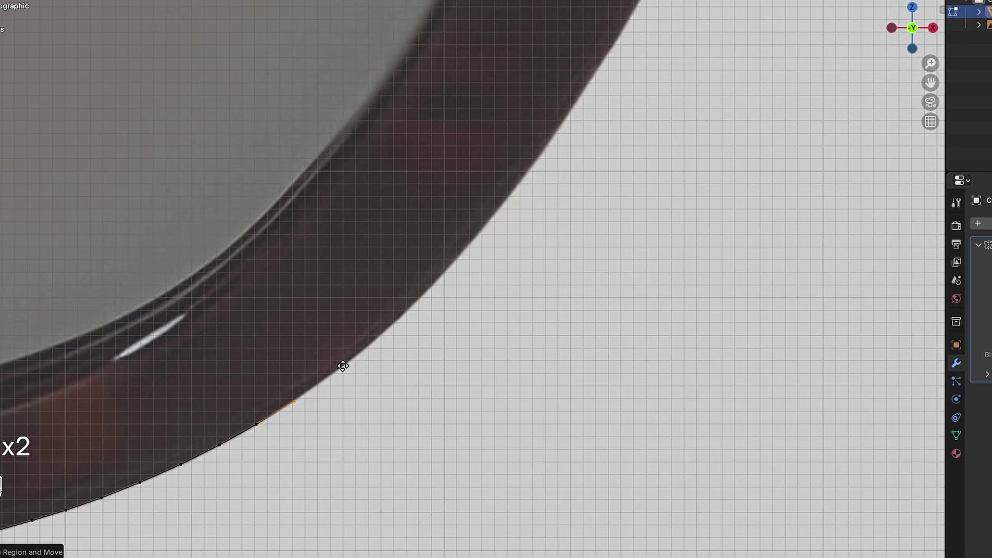
scroll(330, 387, "right", 3, "ctrl")
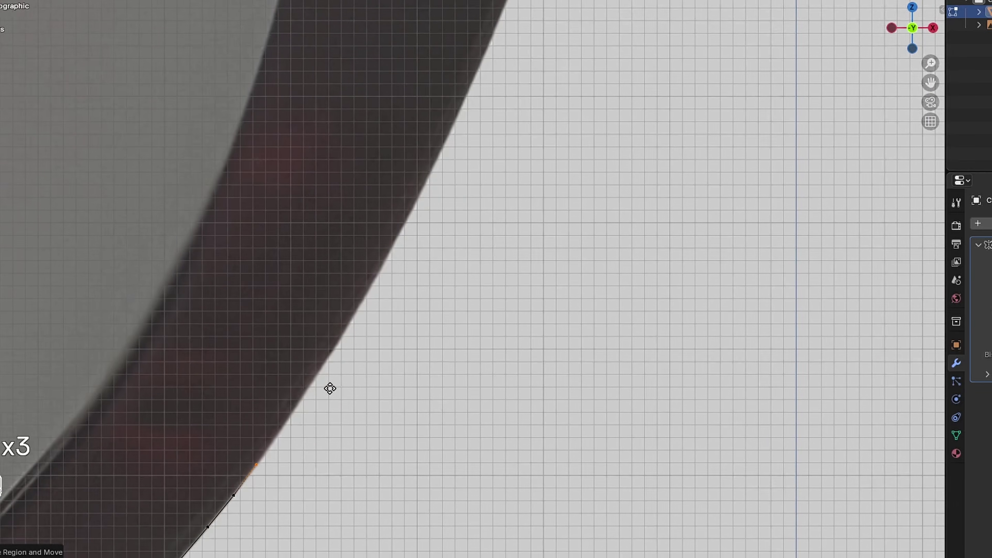
Extend the outline up the nose side of the rim, past the red X axis line, to the start of the nose arch
scroll(337, 386, "up", 3, "shift")
scroll(400, 359, "up", 8, "shift")
scroll(401, 359, "right", 3, "ctrl")
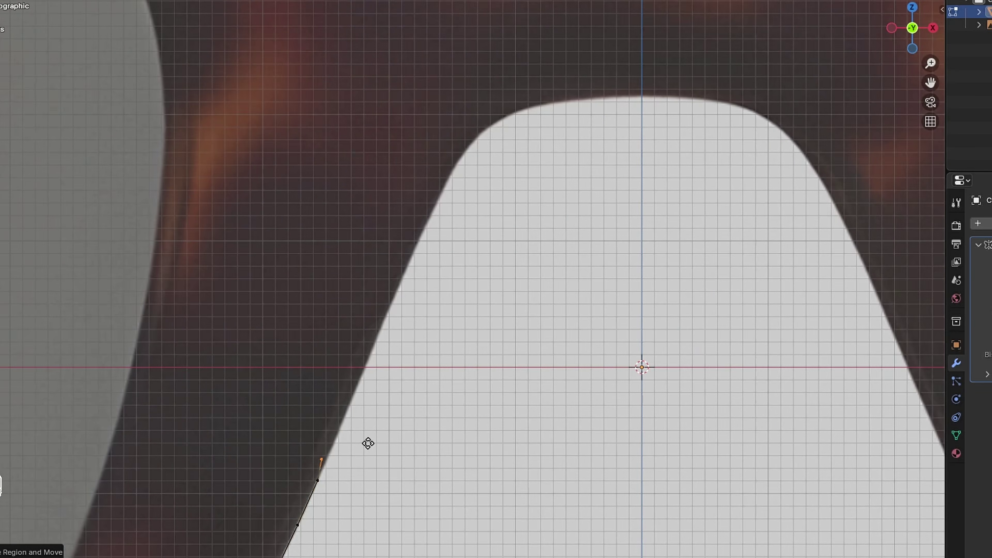
scroll(413, 408, "up", 5, "shift")
scroll(418, 402, "right", 3, "ctrl")
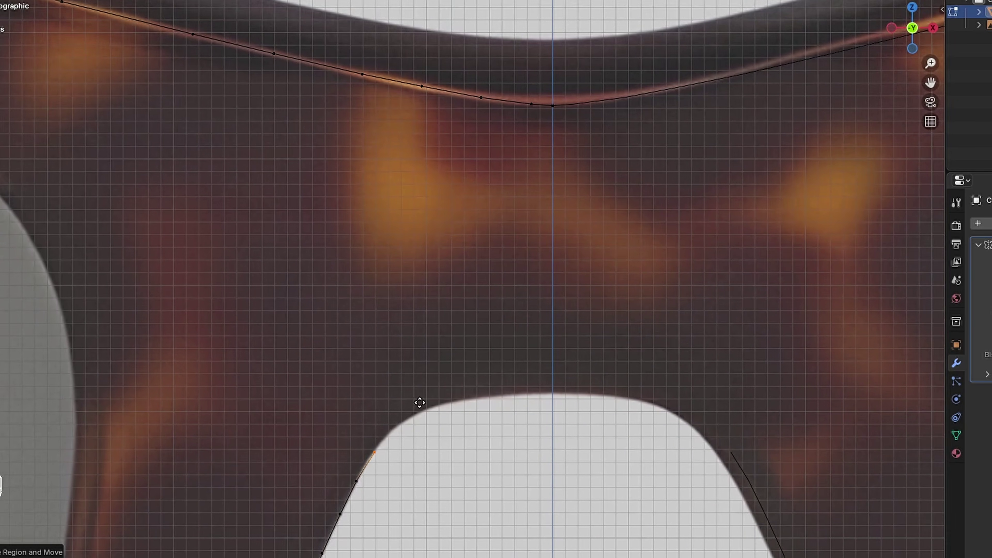
Trace the rounded shoulder and the flat top of the nose arch with closely spaced vertices toward the centre line
scroll(430, 385, "up", 3, "shift")
scroll(421, 403, "right", 2, "ctrl")
left_click(421, 404)
key("e")
left_click(507, 369)
key("e")
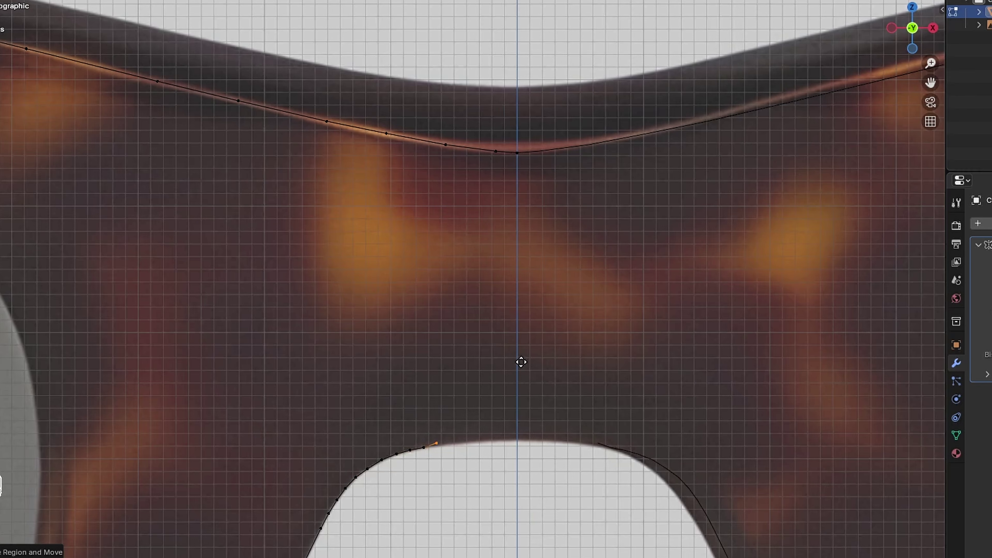
left_click(544, 362)
key("e")
left_click(578, 358)
key("e")
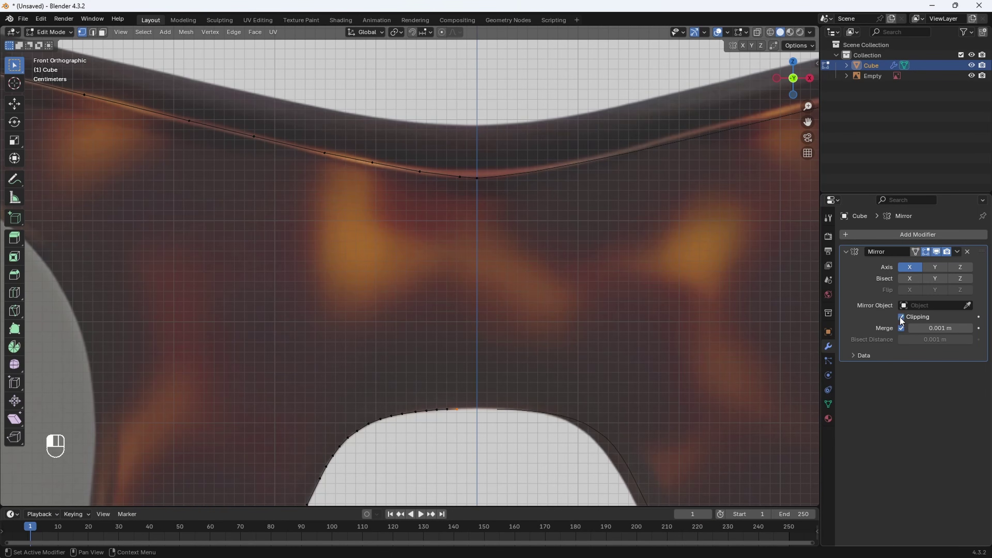
With the Mirror modifier's Clipping enabled, extrude the last vertex along X onto the centre line at the top of the nose arch
key("e")
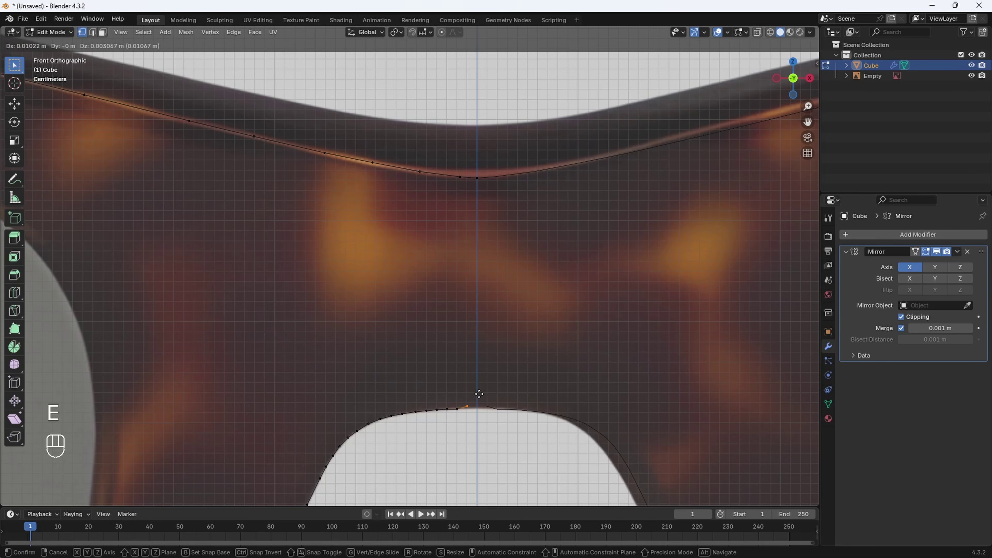
key("x")
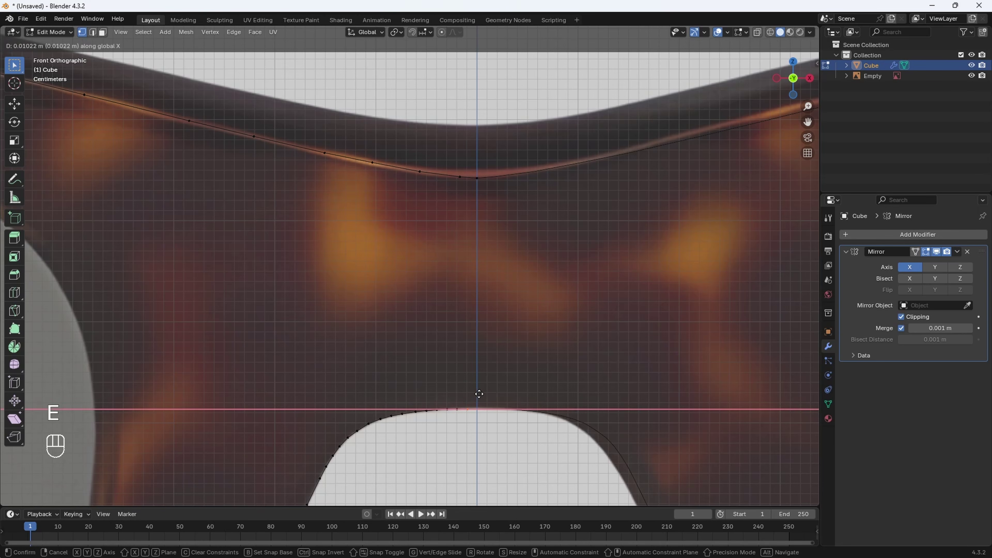
left_click(514, 393)
scroll(489, 383, "down", 6)
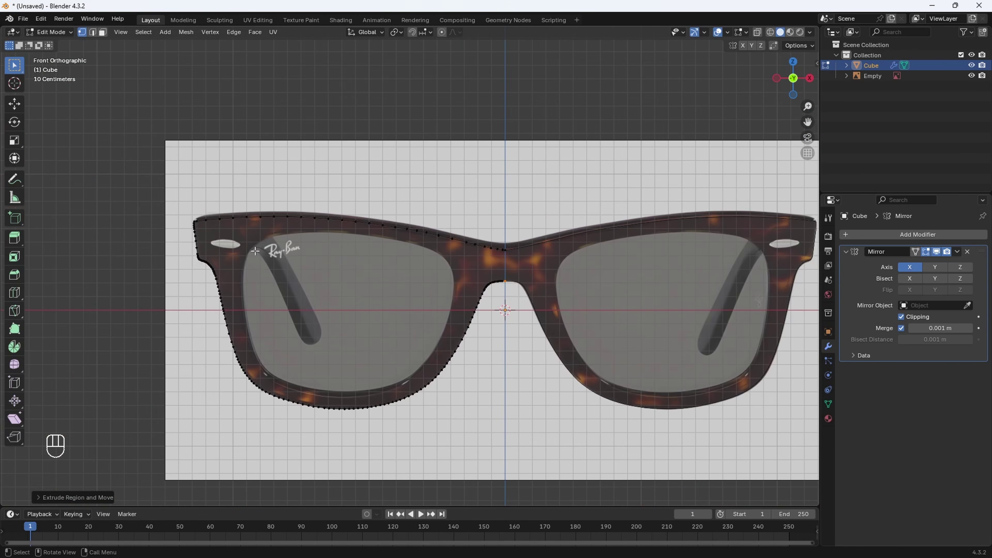
Select all vertices of the traced half outline and fill them with a single face
scroll(354, 287, "up", 1)
middle_click_drag(526, 306, 463, 323, "shift")
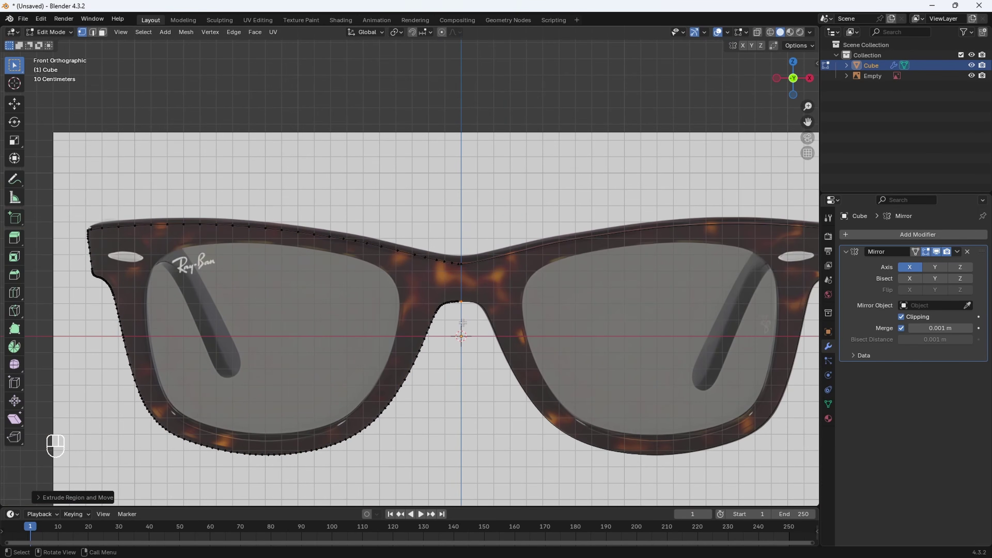
key("a")
key("f")
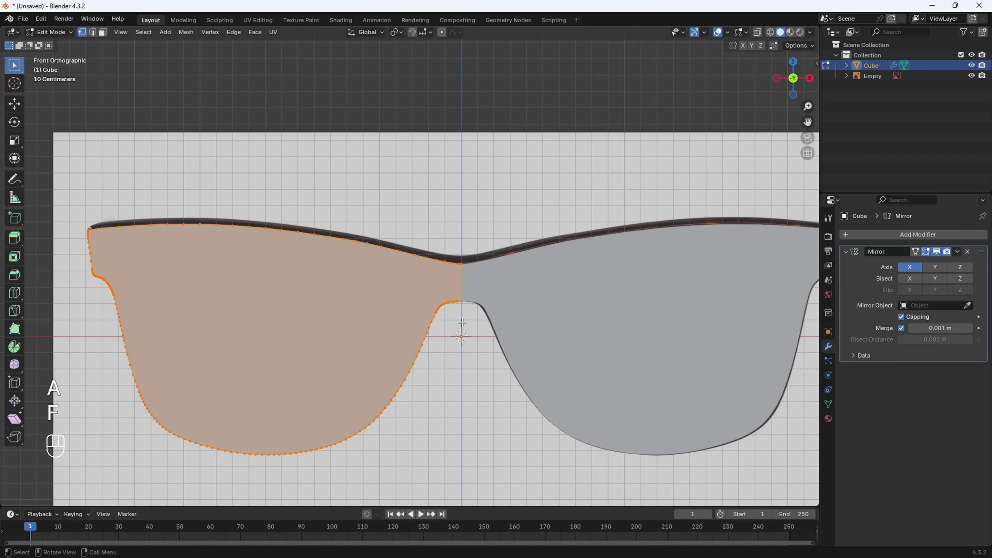
scroll(406, 273, "down", 1)
scroll(405, 305, "down", 3)
mouse_move(405, 305)
middle_mouse_down()
mouse_move(434, 313)
mouse_move(420, 320)
mouse_move(492, 308)
mouse_move(430, 297)
mouse_move(412, 315)
middle_mouse_up()
scroll(412, 317, "up", 3)
key("Tab")
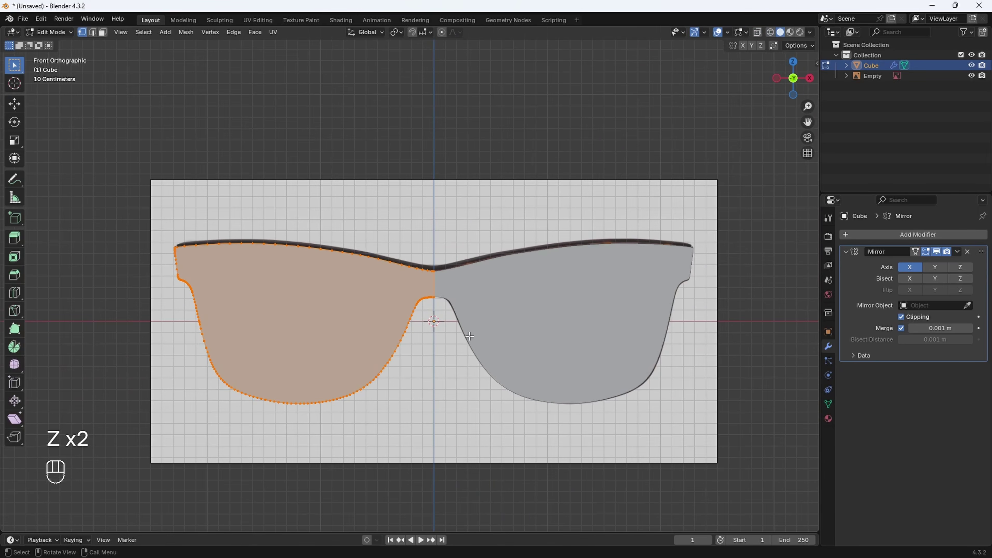
Switch the viewport to wireframe shading so the reference image shows through, and clear the selection
middle_click_drag(472, 340, 455, 335, "shift")
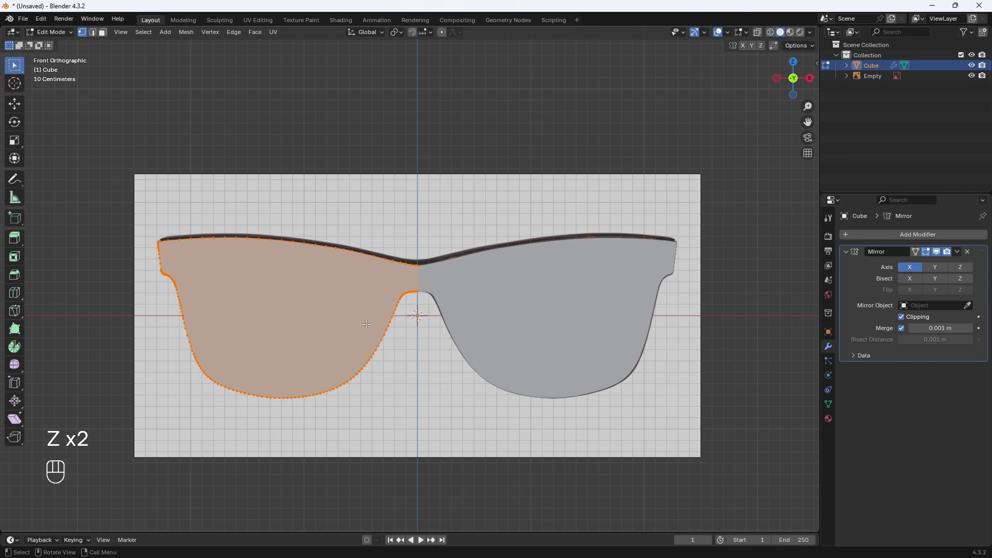
key("z")
left_click(422, 374)
scroll(172, 316, "up", 3)
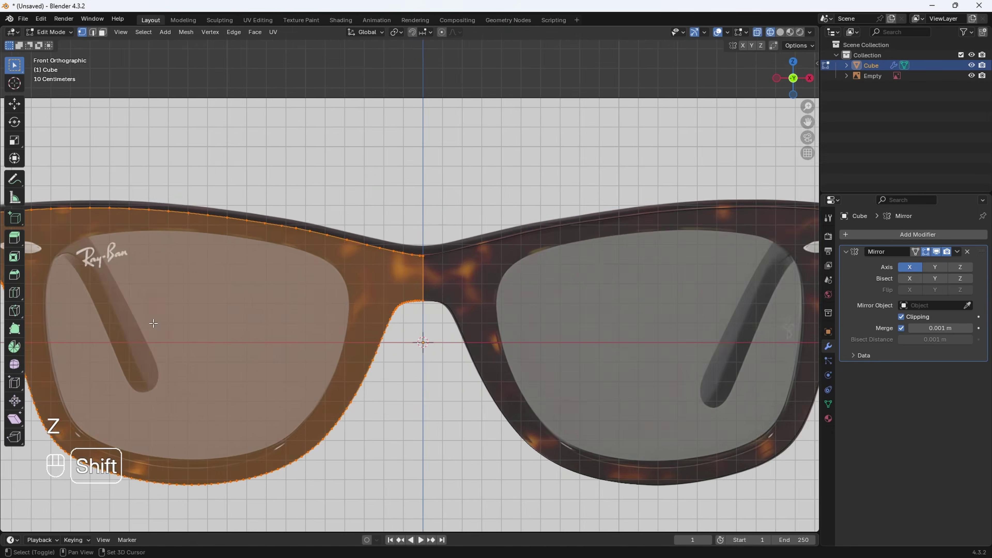
middle_click_drag(153, 324, 379, 317, "shift")
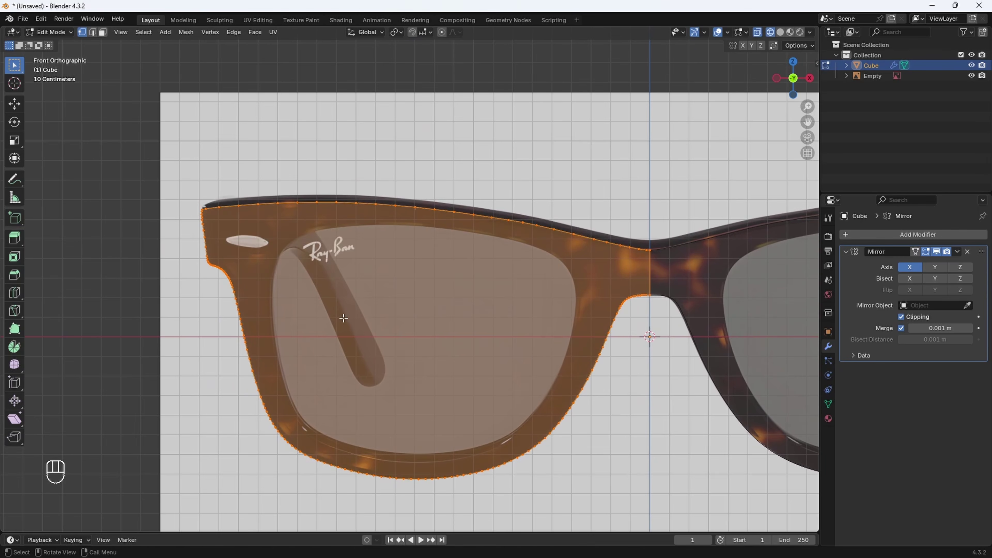
scroll(347, 338, "down", 1)
scroll(349, 325, "up", 1)
left_click(452, 167)
scroll(367, 278, "up", 2)
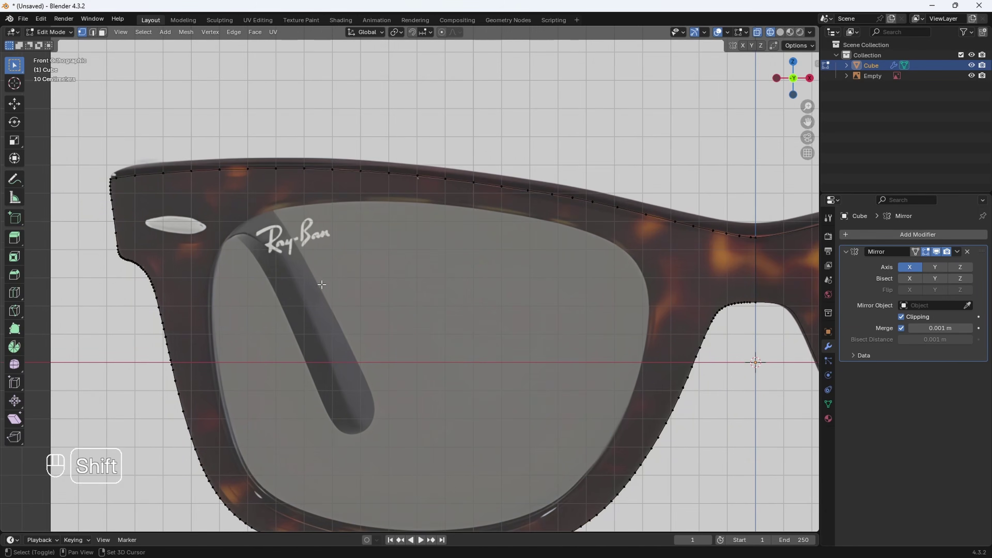
Start a Knife cut at the lens opening's upper outer corner and place cut points down its outer edge
middle_click_drag(353, 287, 511, 345, "shift")
scroll(470, 345, "up", 3)
scroll(469, 344, "up", 3)
scroll(466, 348, "down", 2)
middle_click_drag(453, 403, 456, 304, "shift")
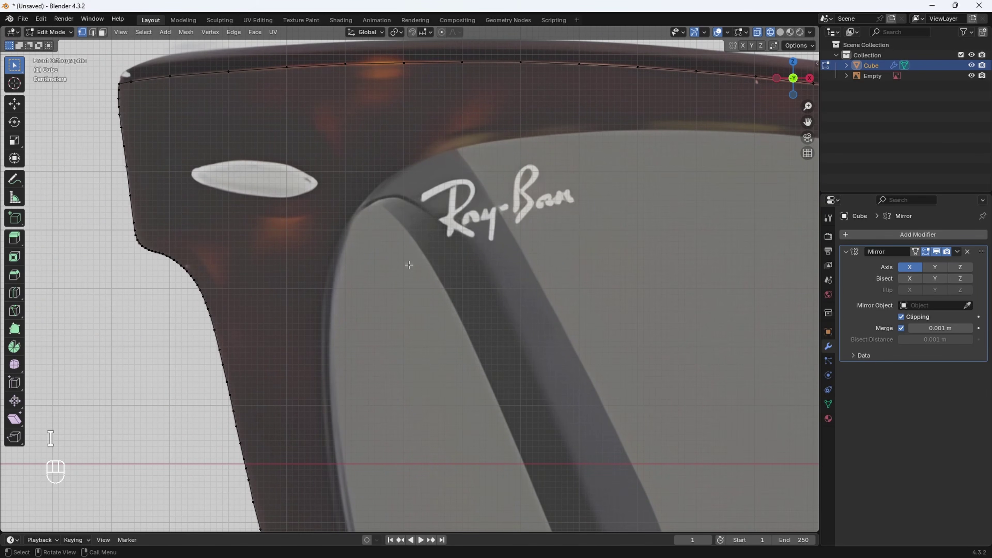
key("k")
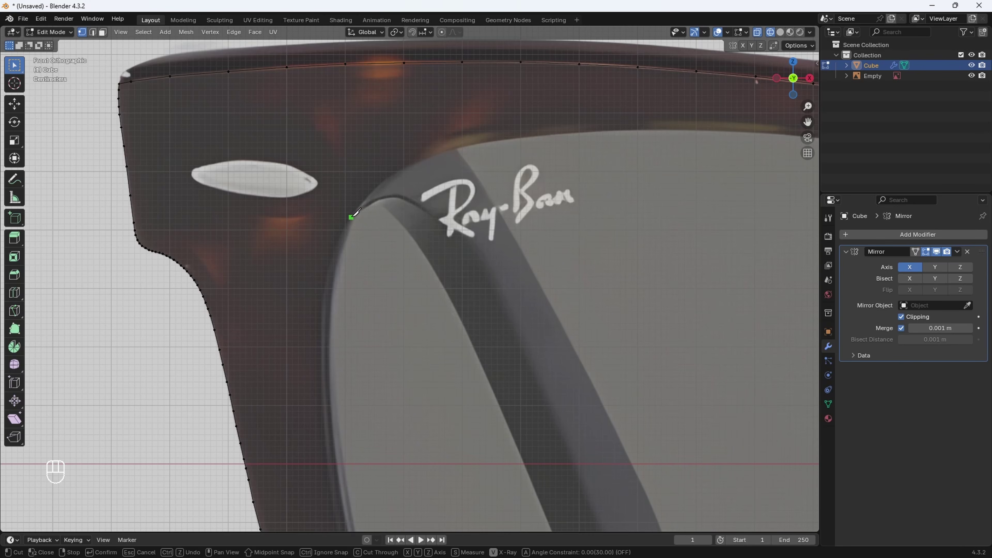
left_click(340, 236)
left_click(332, 257)
left_click(328, 274)
left_click(330, 432)
left_click(333, 459)
left_click(338, 485)
Continue the Knife cut down the lens opening's outer edge, below the red X axis line
scroll(375, 480, "down", 1)
middle_click_drag(367, 479, 347, 310, "shift")
scroll(344, 310, "up", 1)
left_click(319, 309)
left_click(323, 333)
left_click(330, 360)
left_click(335, 382)
left_click(341, 403)
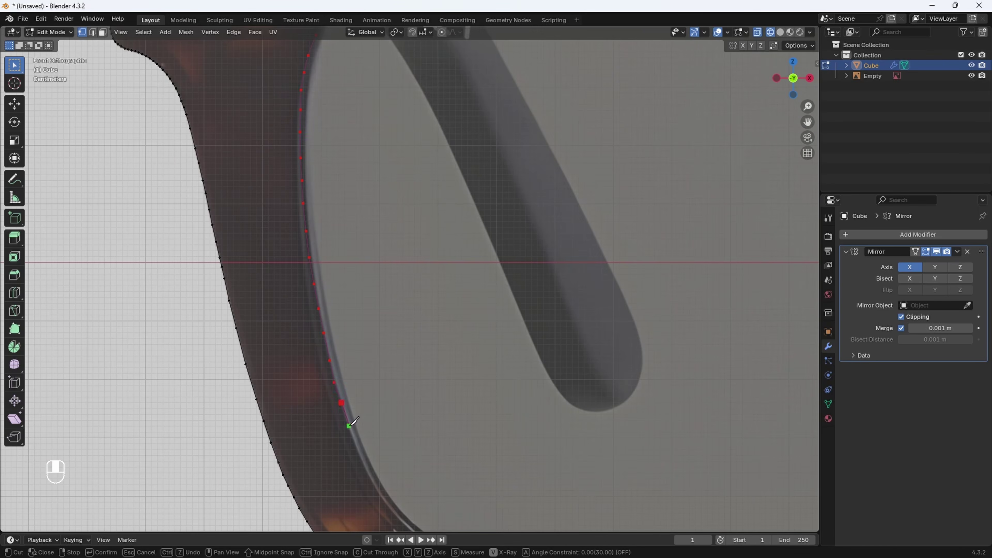
Place Knife points around the lens opening's rounded lower outer corner
middle_click_drag(349, 426, 283, 295, "shift")
left_click(283, 295)
left_click(288, 313)
left_click(295, 329)
left_click(306, 349)
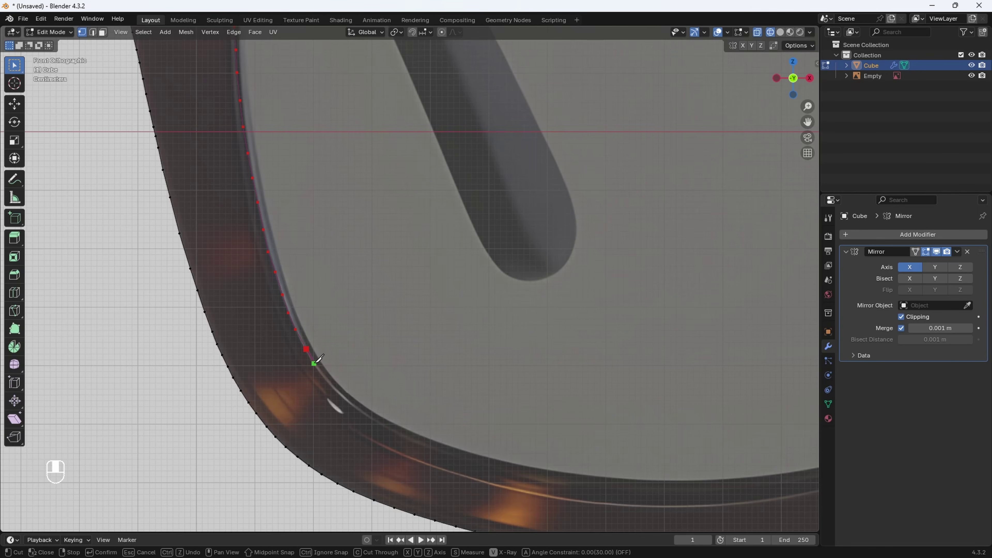
left_click(314, 364)
left_click(333, 386)
left_click(356, 409)
Run the Knife cut along the outer half of the lens opening's bottom edge to its lowest point
left_click(372, 418)
left_click(390, 429)
left_click(407, 437)
left_click(426, 445)
left_click(462, 458)
left_click(480, 464)
left_click(516, 474)
left_click(572, 485)
left_click(592, 487)
left_click(636, 488)
left_click(676, 489)
left_click(694, 489)
Carry the Knife cut from the lowest point of the lens opening along its bottom edge into the lower inner corner
middle_click_drag(719, 489, 424, 431, "shift")
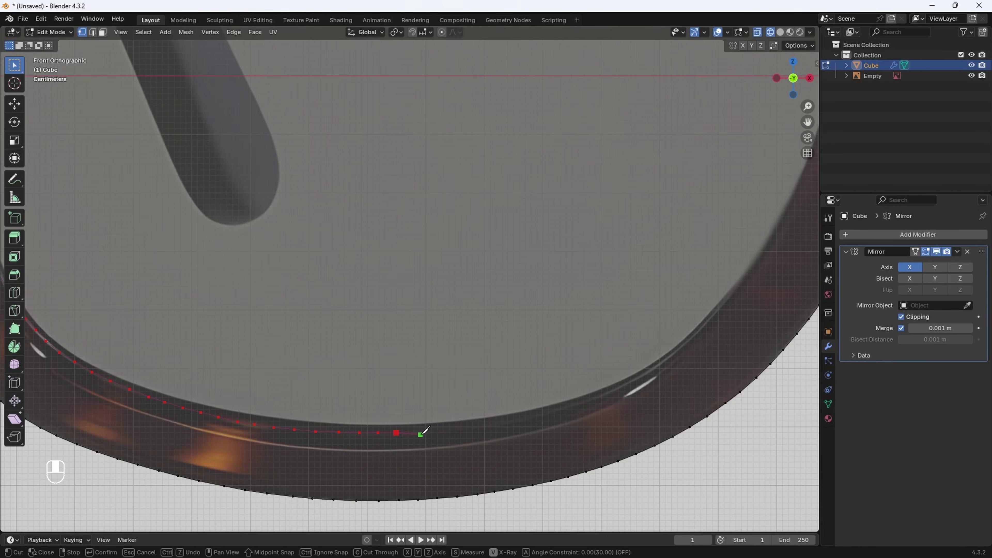
left_click(437, 429)
left_click(556, 408)
left_click(661, 360)
left_click(676, 348)
left_click(688, 337)
left_click(707, 318)
left_click(720, 304)
Place Knife points up the nose side of the lens opening, across the red X axis line
middle_click_drag(733, 291, 528, 458, "shift")
left_click(539, 443)
left_click(566, 404)
left_click(593, 358)
left_click(610, 313)
left_click(624, 264)
middle_click_drag(643, 256, 592, 420, "shift")
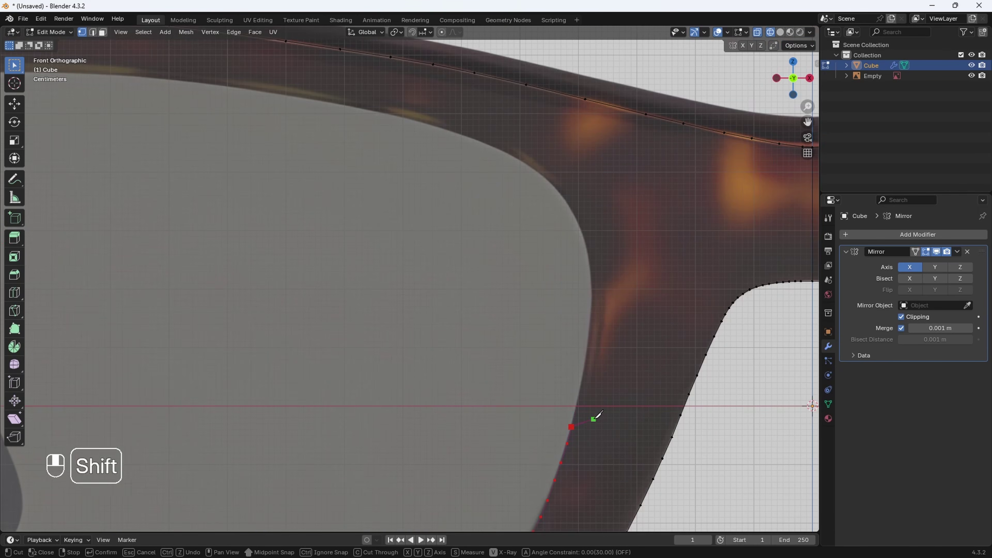
left_click(590, 337)
Trace the lens opening's rounded upper inner corner with Knife points onto the upper edge
middle_click_drag(603, 328, 628, 410, "shift")
left_click(619, 381)
left_click(611, 325)
middle_click_drag(611, 311, 674, 392, "shift")
left_click(632, 345)
middle_click_drag(626, 337, 720, 407, "shift")
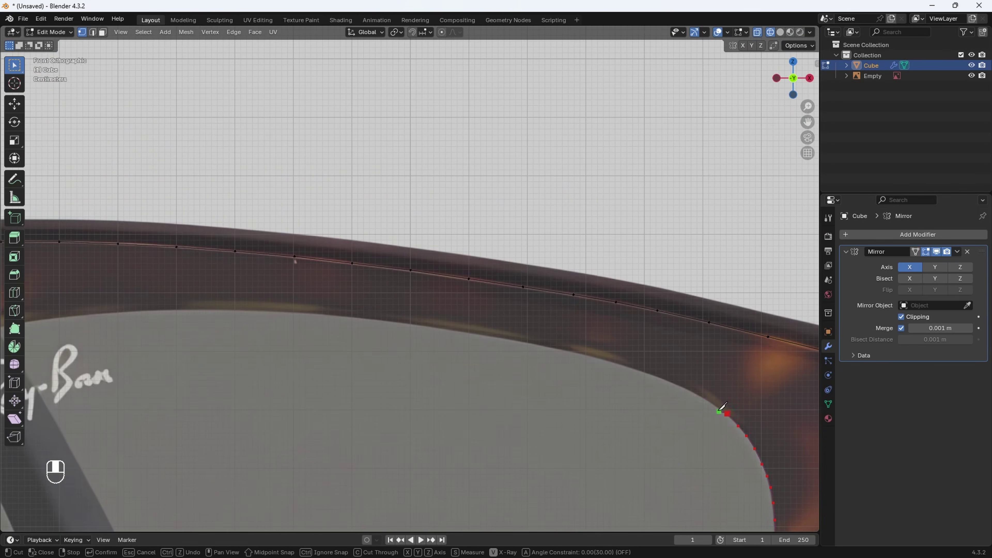
left_click(680, 387)
left_click(660, 378)
Continue the Knife cut along the lens opening's upper edge toward the Ray-Ban logo
middle_click_drag(648, 376, 769, 428, "shift")
left_click(733, 417)
left_click(736, 417)
left_click(696, 418)
middle_click_drag(674, 412, 760, 437, "shift")
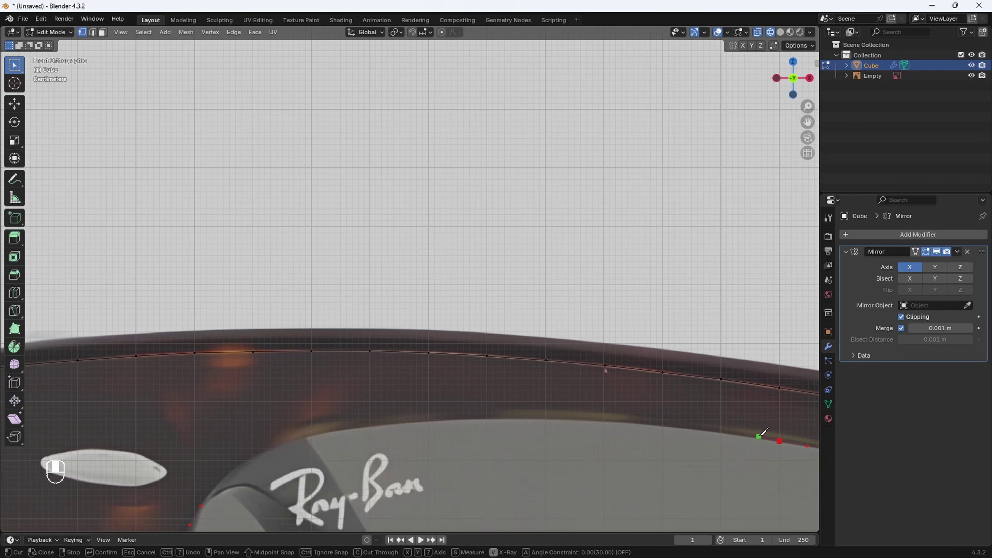
left_click(770, 441)
left_click(734, 436)
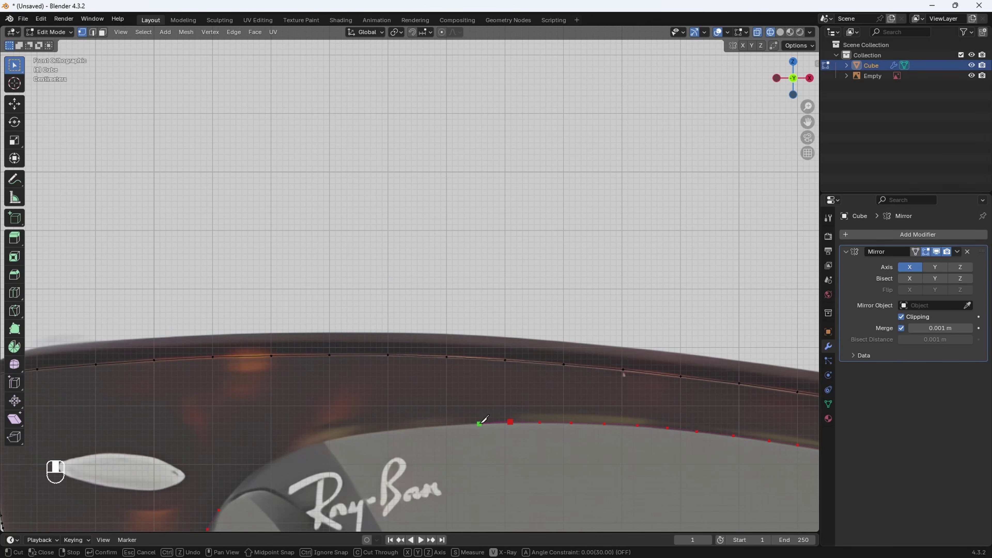
left_click(452, 425)
left_click(427, 427)
Place Knife points above the Ray-Ban logo, along the curve leading to the upper outer corner
middle_click_drag(403, 428, 541, 402, "shift")
left_click(538, 404)
left_click(515, 406)
left_click(491, 410)
left_click(469, 414)
middle_click_drag(446, 420, 549, 393, "shift")
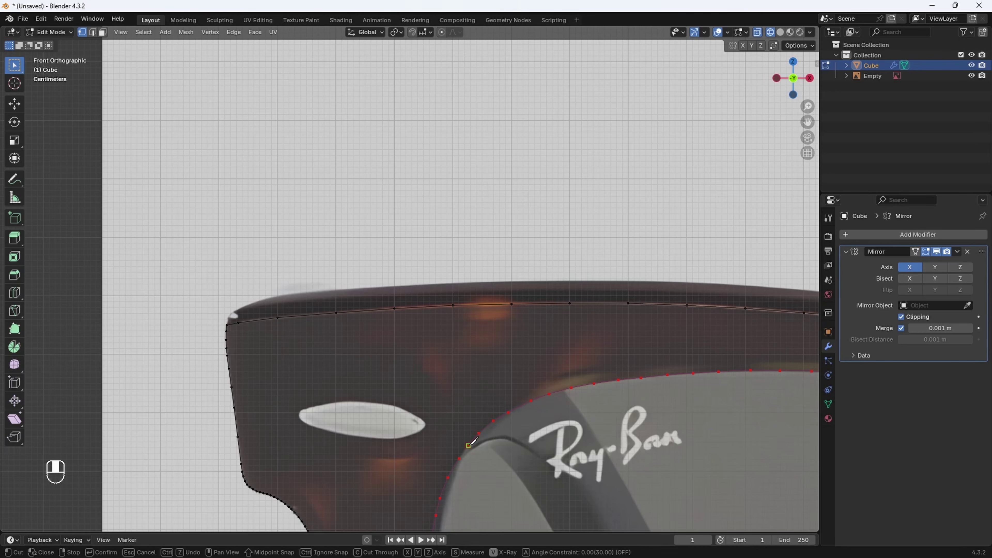
Close the Knife loop at its first point on the upper outer corner and apply the cut
left_click(469, 446)
left_click(459, 459)
scroll(567, 435, "down", 5)
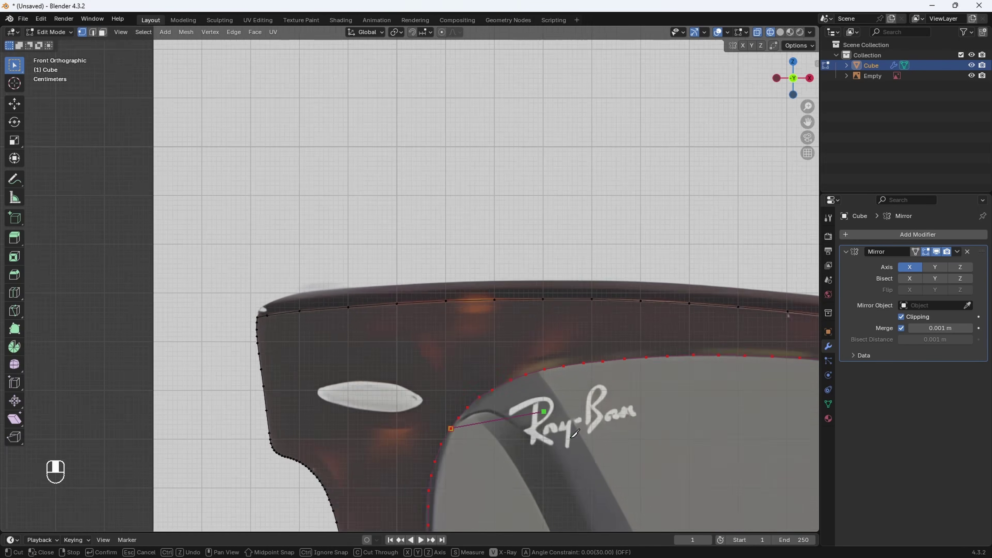
scroll(569, 430, "up", 2)
scroll(588, 414, "down", 1)
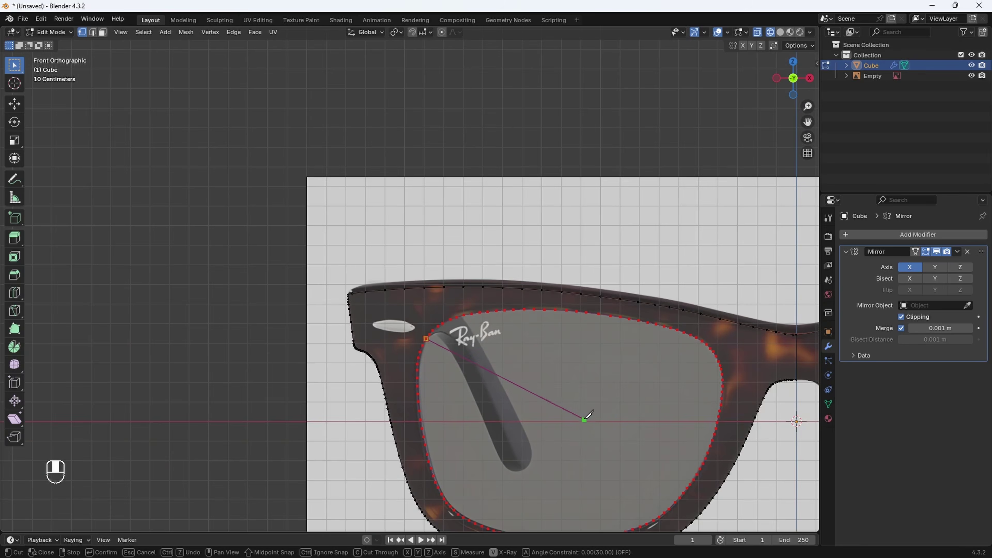
scroll(575, 401, "down", 1)
key("Return")
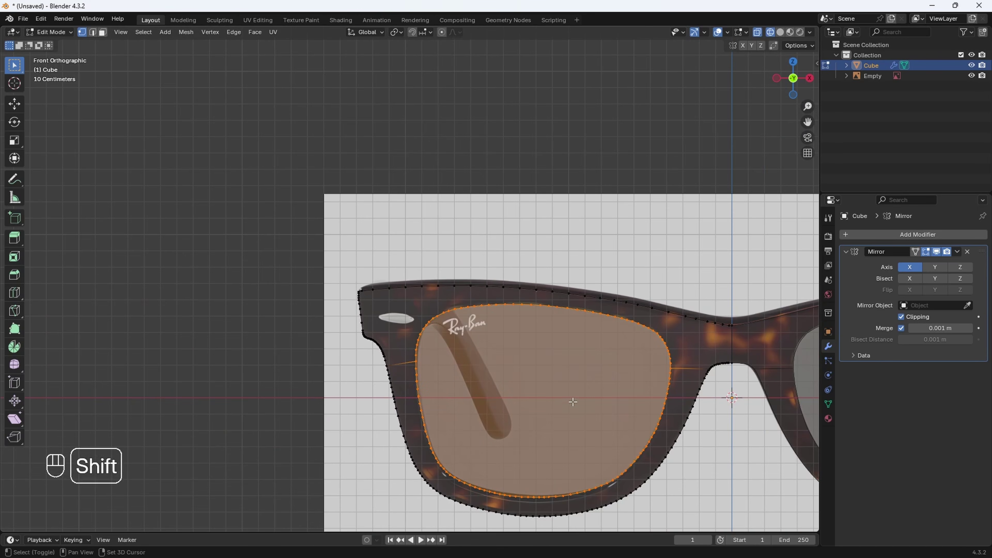
Switch to face selection and delete the lens face enclosed by the cut
middle_click_drag(572, 398, 484, 375, "shift")
scroll(448, 350, "down", 1)
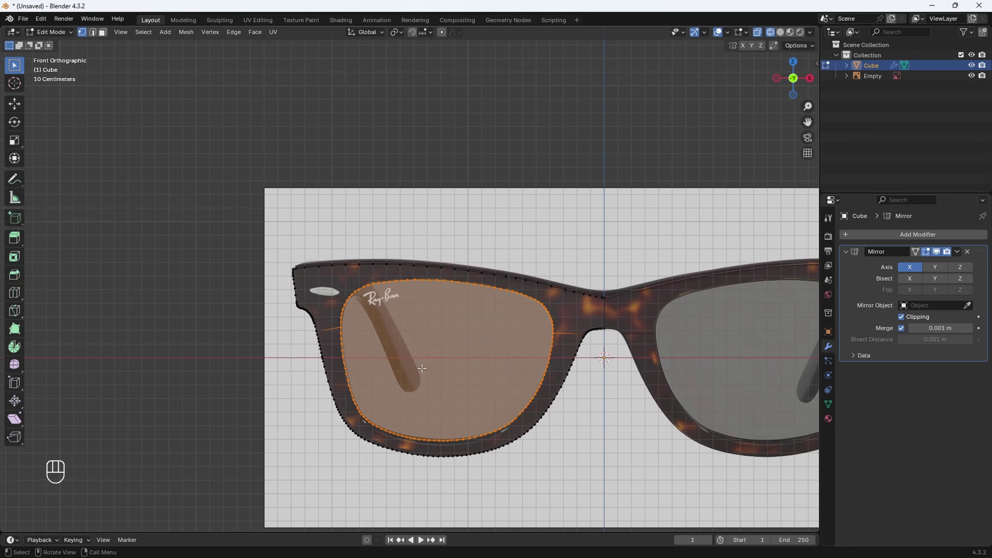
middle_click_drag(463, 345, 539, 354)
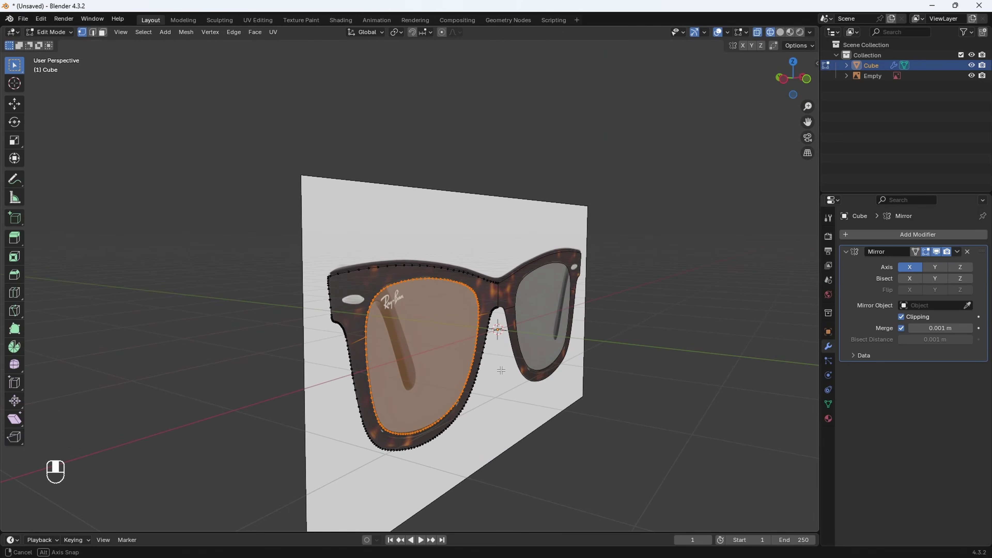
left_click(104, 34)
middle_click_drag(431, 307, 395, 354)
left_click(439, 146)
left_click(435, 335)
key("x")
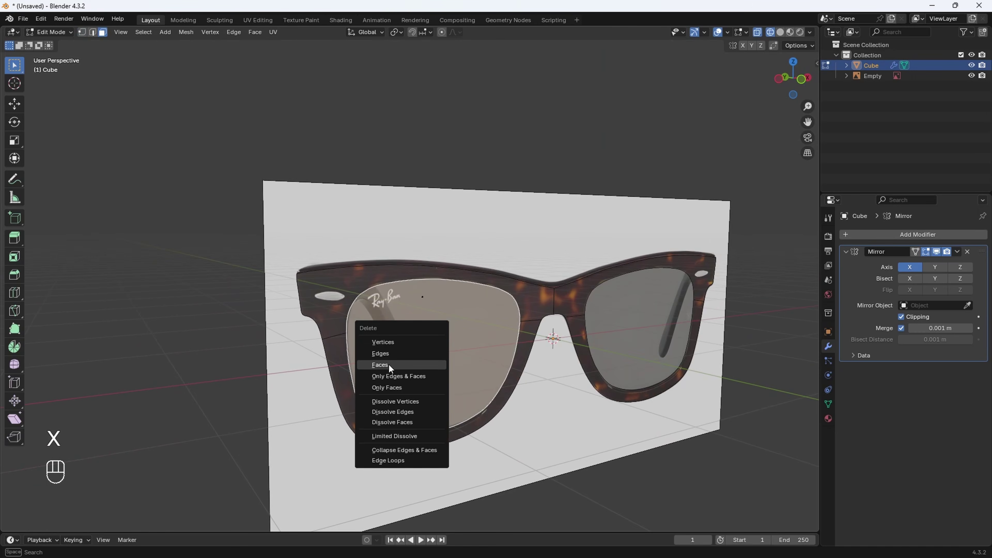
left_click(389, 364)
middle_click_drag(382, 353, 351, 349)
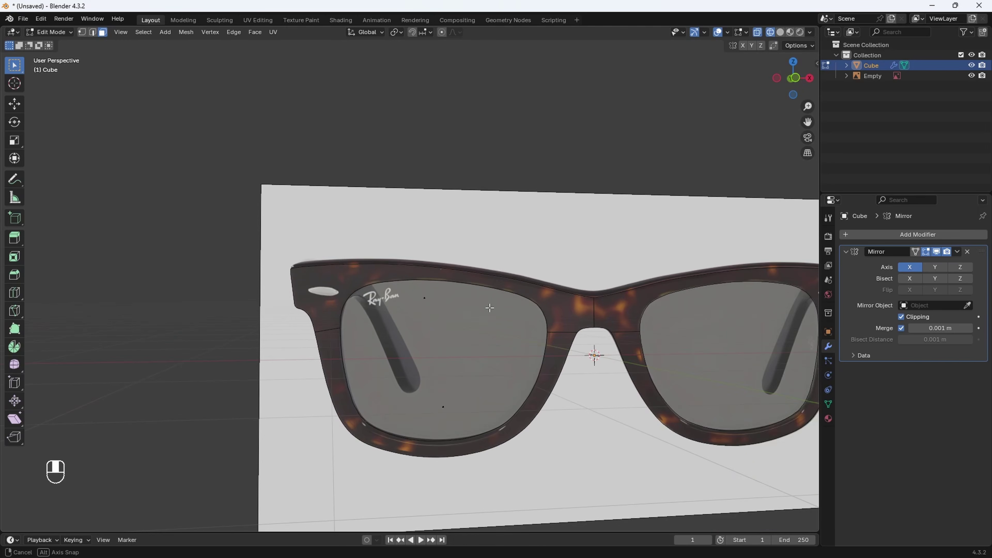
scroll(344, 333, "up", 2)
middle_click_drag(311, 285, 370, 278, "shift")
scroll(342, 286, "up", 1)
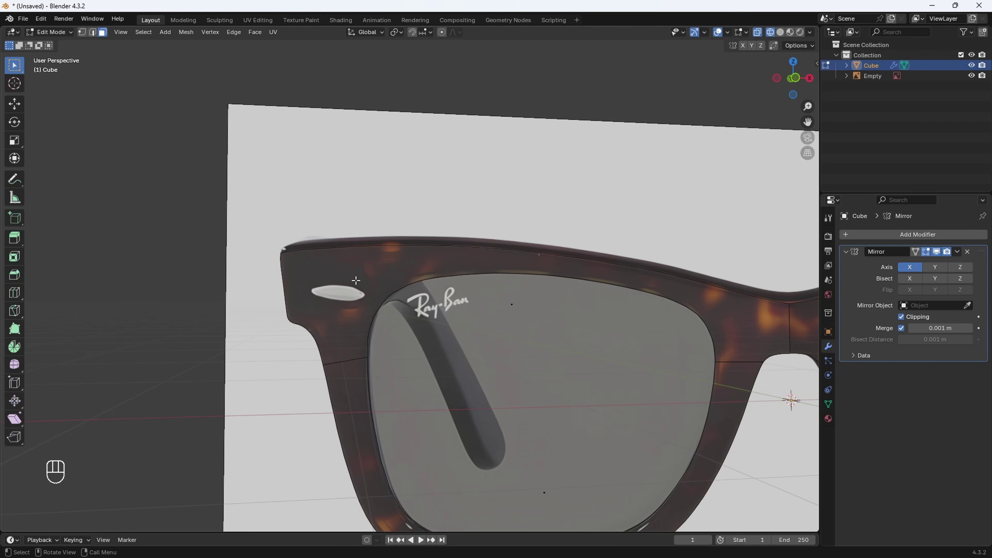
scroll(355, 281, "down", 4)
middle_click_drag(387, 294, 319, 289, "shift")
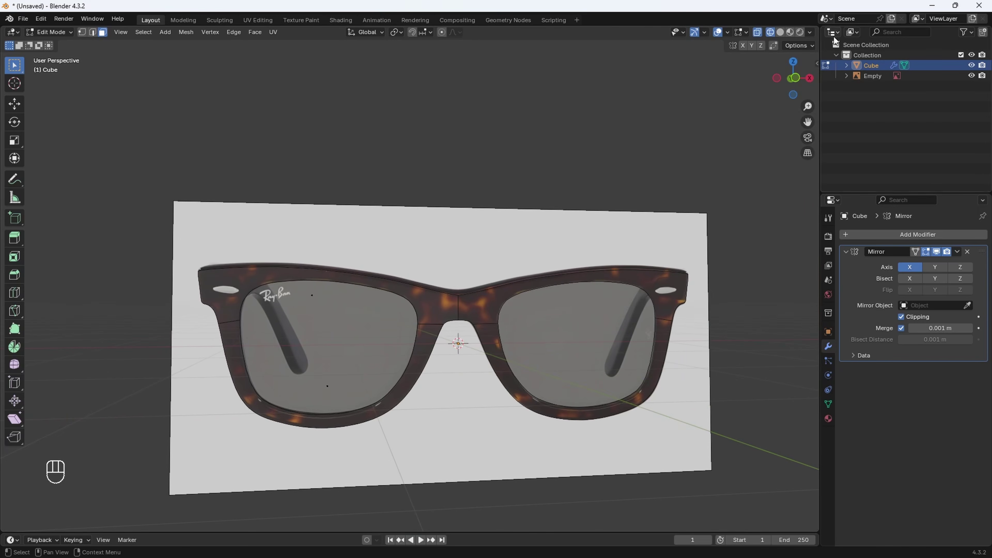
Split the 3D viewport into two side-by-side areas and switch the second area to the UV Editor
left_click_drag(819, 27, 448, 87)
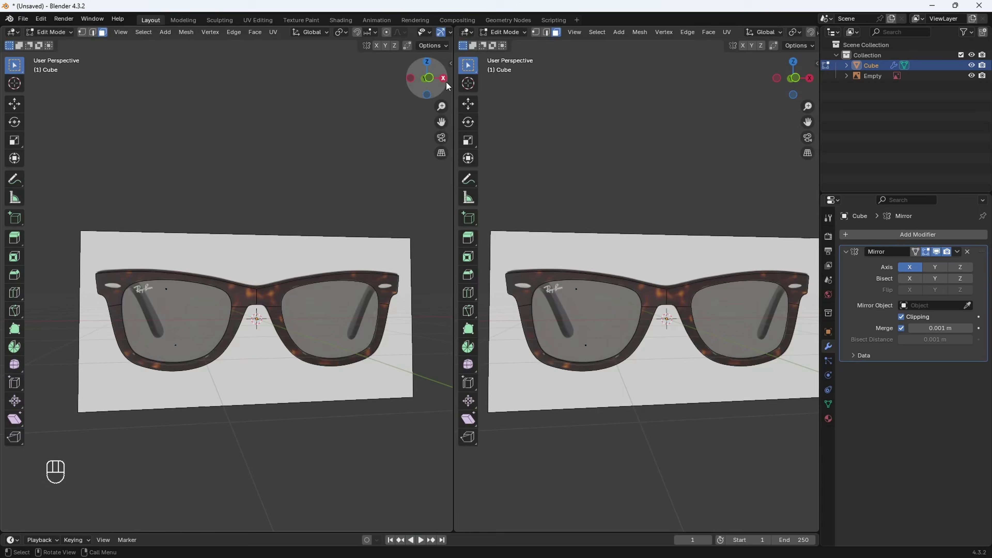
left_click(466, 32)
left_click(496, 88)
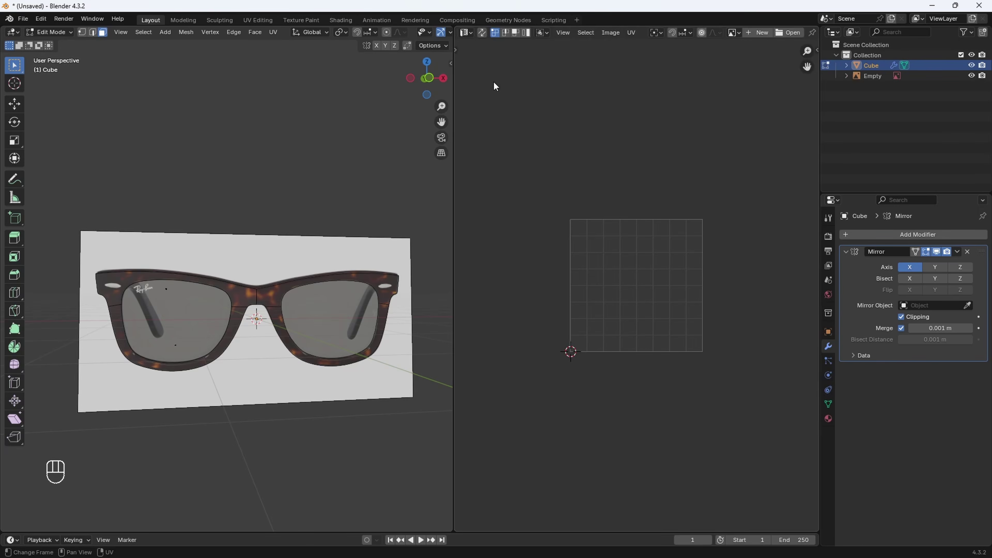
left_click(788, 33)
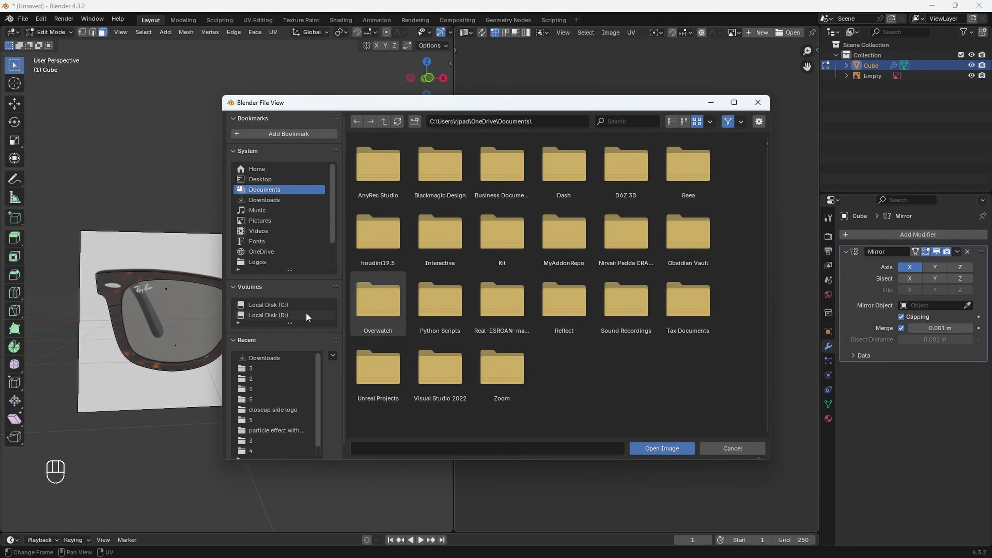
left_click(267, 219)
scroll(271, 200, "down", 1)
left_click(277, 262)
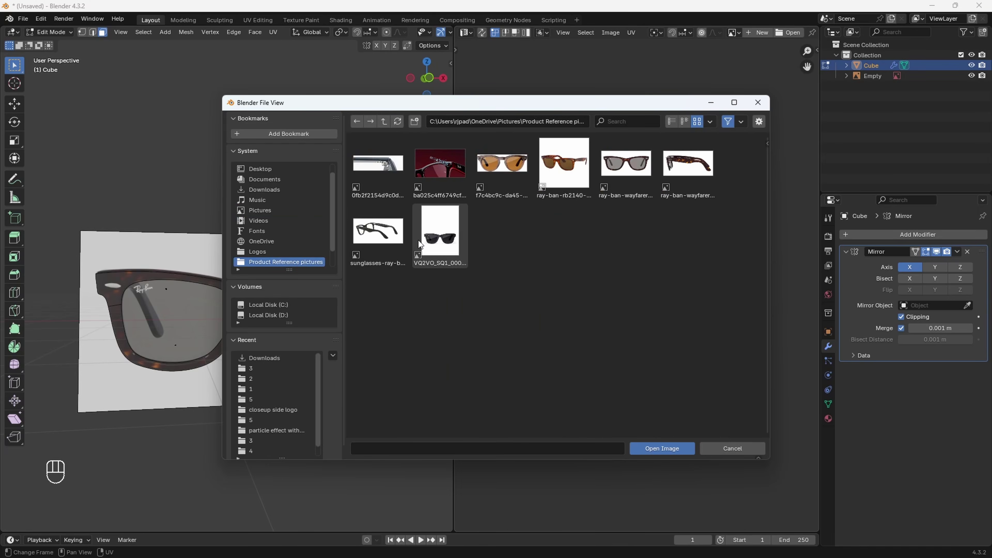
left_click(439, 235)
left_click(668, 452)
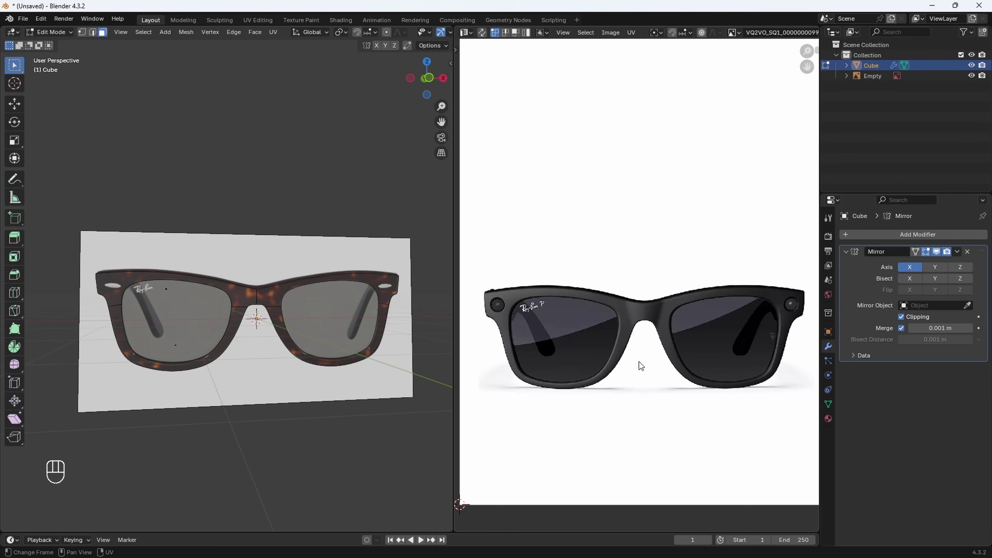
Examine the black glasses photo, especially the round camera detail on the outer corner, the lens rim and the bridge
scroll(552, 306, "up", 2)
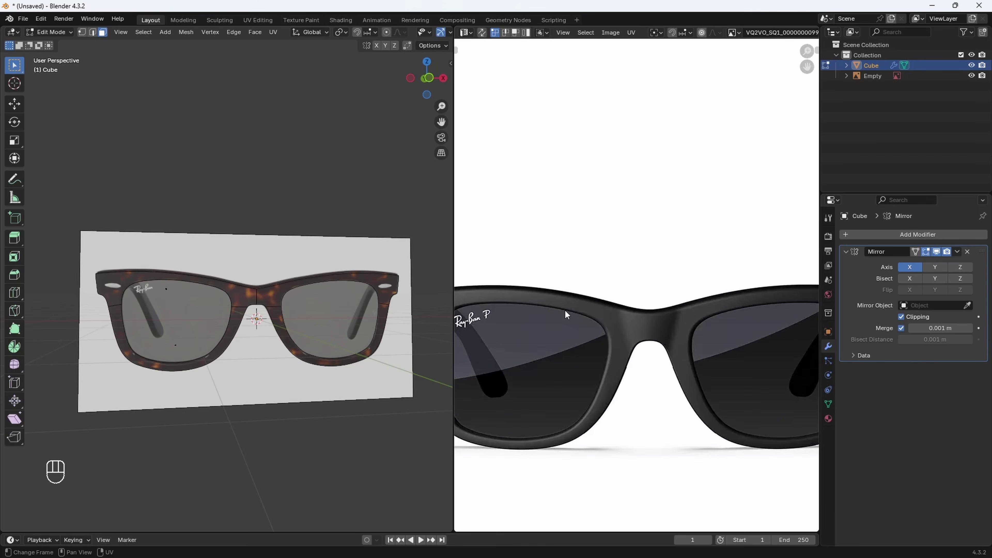
scroll(593, 337, "up", 2)
scroll(593, 337, "down", 2)
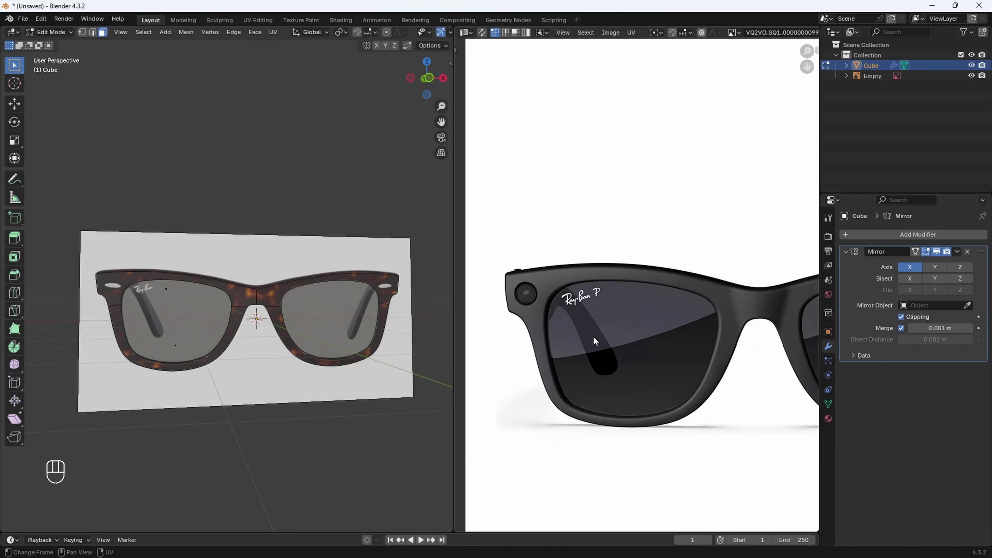
scroll(594, 337, "up", 1)
middle_click_drag(584, 324, 631, 328)
scroll(573, 288, "up", 2)
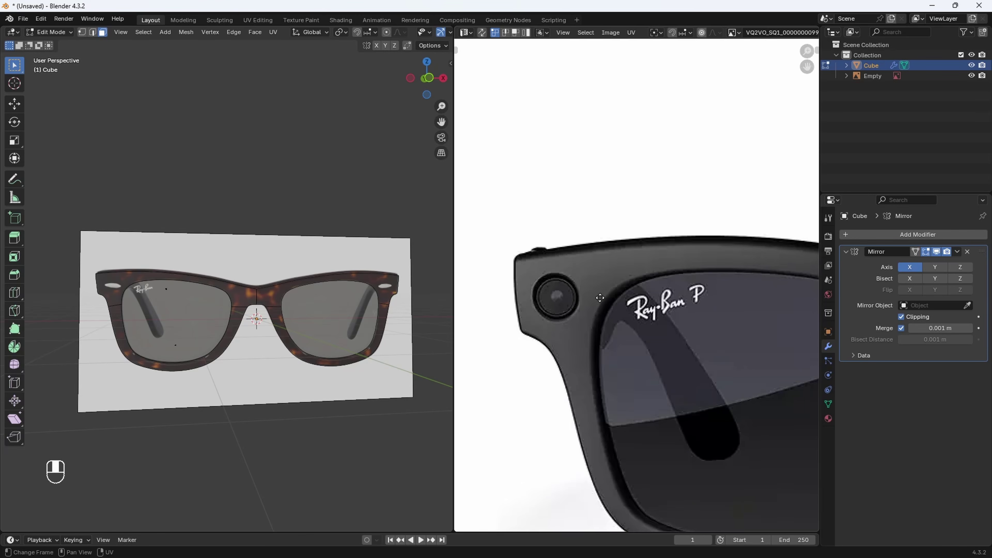
scroll(576, 276, "down", 7)
middle_click_drag(734, 302, 690, 303)
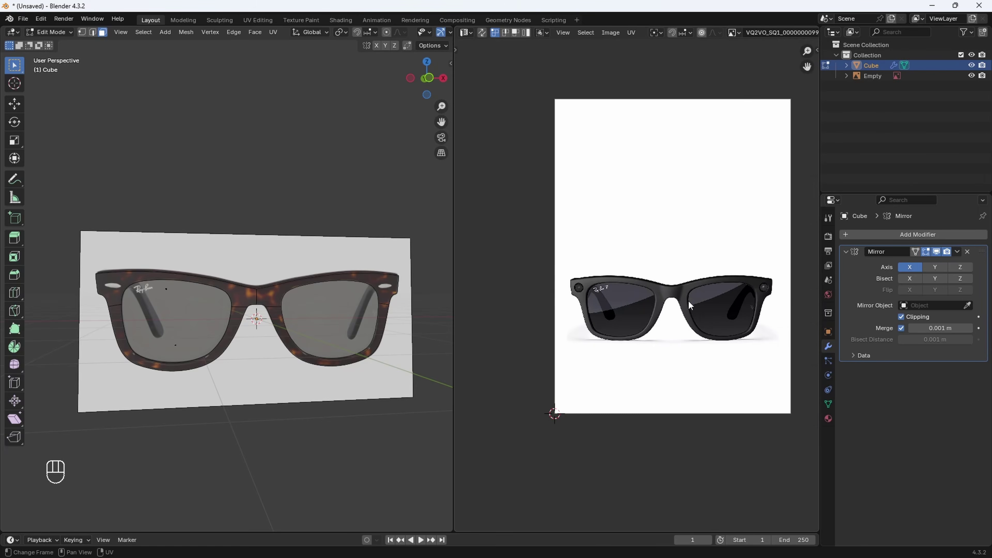
scroll(689, 304, "up", 2)
scroll(674, 327, "down", 2)
scroll(649, 305, "up", 1)
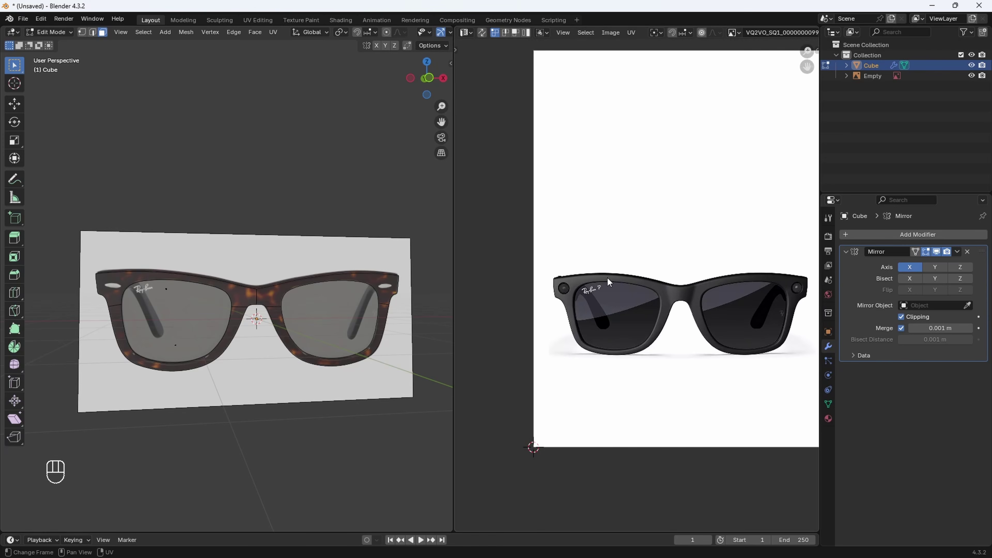
middle_click_drag(320, 274, 204, 298)
scroll(622, 286, "up", 2)
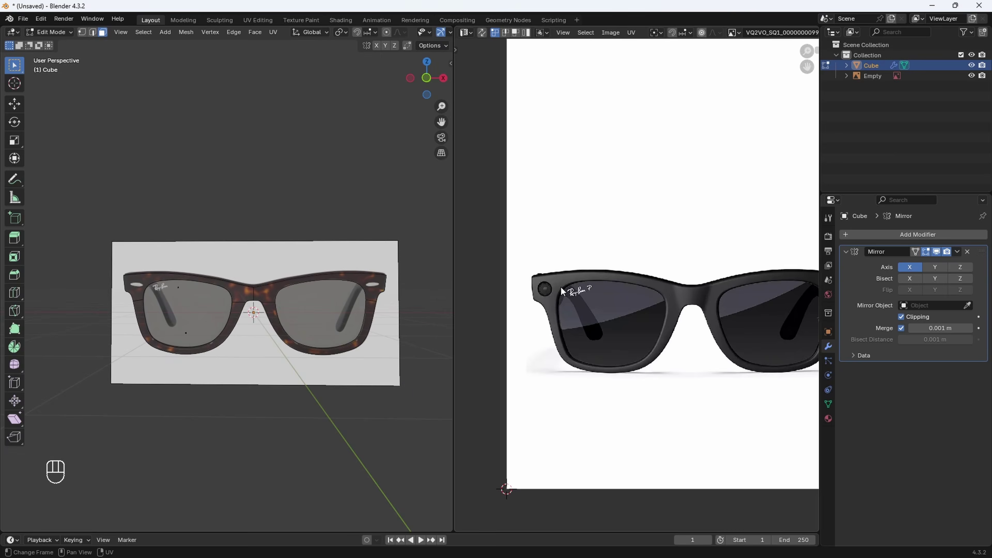
Widen the 3D viewport by shrinking the reference photo area to a narrow strip
left_click_drag(458, 187, 778, 188)
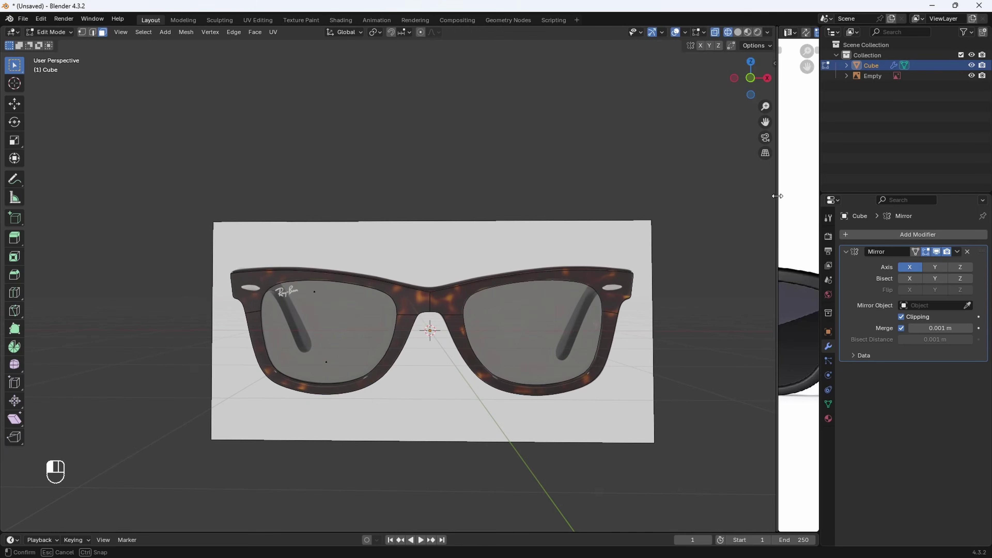
scroll(259, 289, "up", 2)
scroll(258, 288, "up", 1)
middle_click_drag(259, 288, 284, 269, "shift")
middle_click_drag(285, 270, 322, 298)
scroll(321, 298, "down", 2)
scroll(321, 298, "up", 2)
Switch to Object Mode and hide the front reference image Empty
left_click(63, 33)
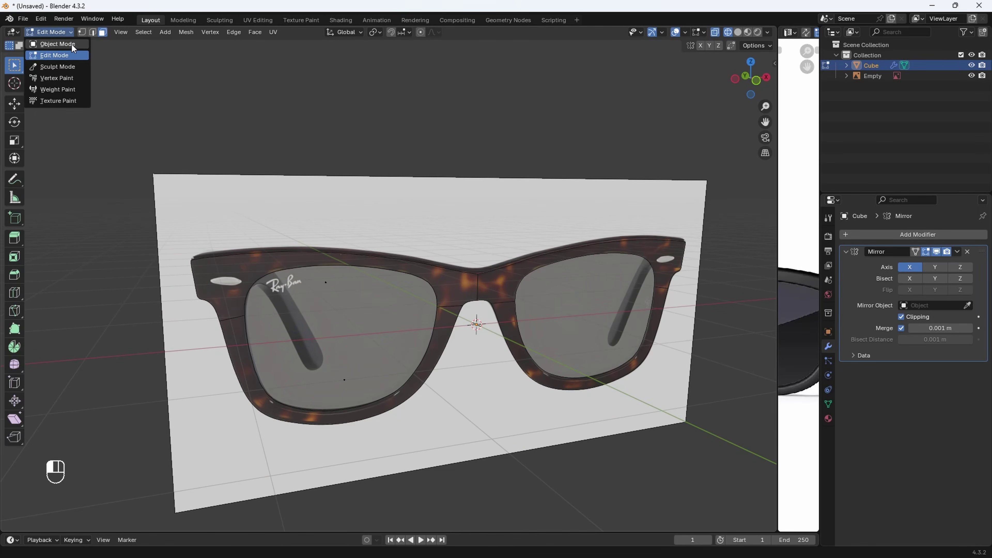
left_click(70, 45)
middle_click_drag(292, 236, 331, 244)
left_click(407, 192)
middle_click_drag(406, 192, 365, 180)
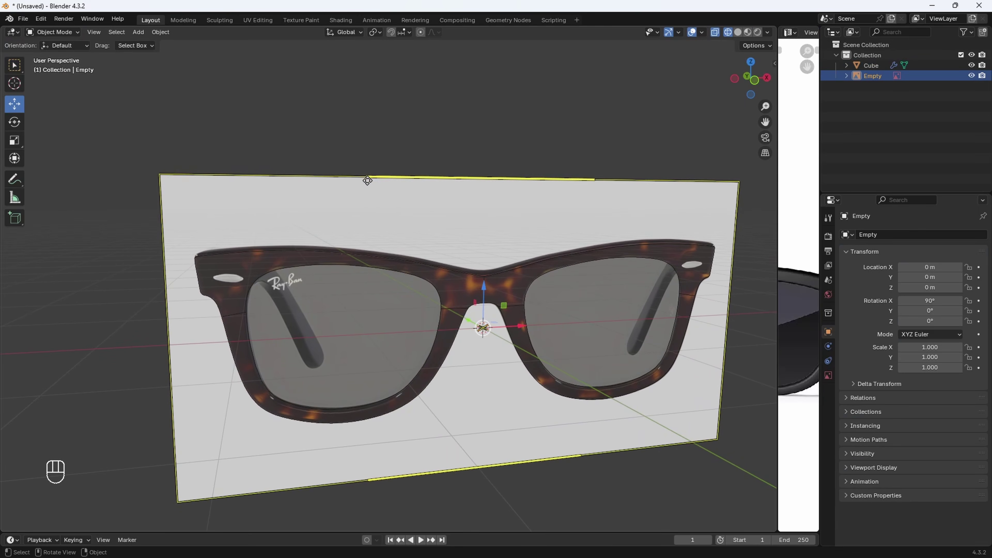
left_click(971, 76)
Select the glasses frame and change the viewport shading from Wireframe to Solid
left_click(376, 265)
key("Tab")
key("Tab")
key("z")
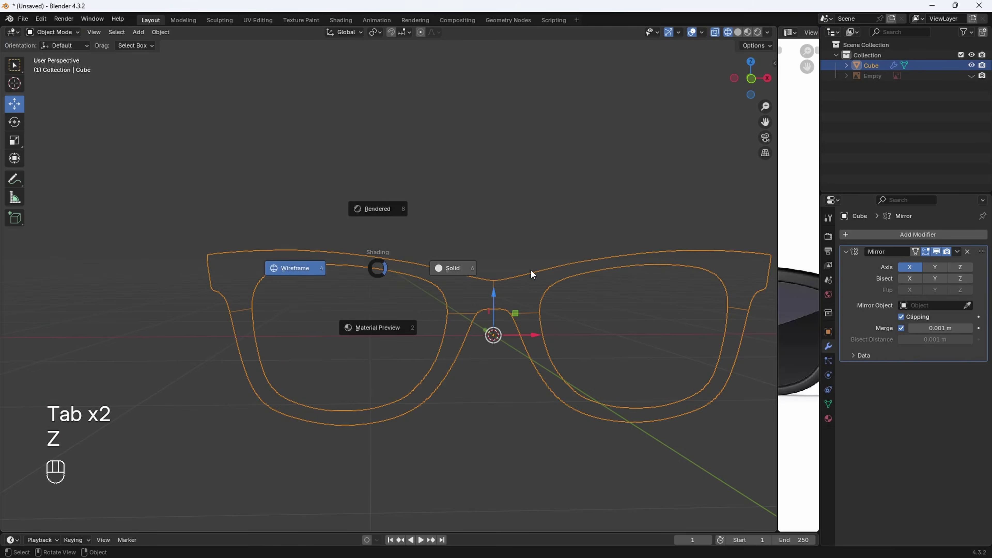
left_click(530, 269)
middle_click_drag(424, 268, 366, 270, "shift")
scroll(367, 268, "up", 1)
scroll(368, 270, "down", 1)
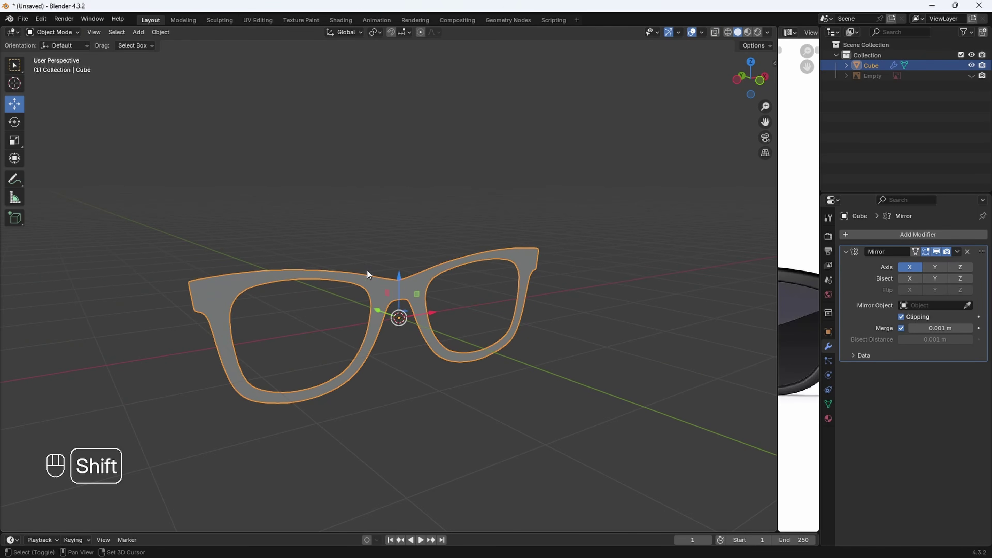
Duplicate the frame in place and turn off the copy's visibility in viewports and renders, using the Outliner's added Disable in Viewports toggle
key("shift+d")
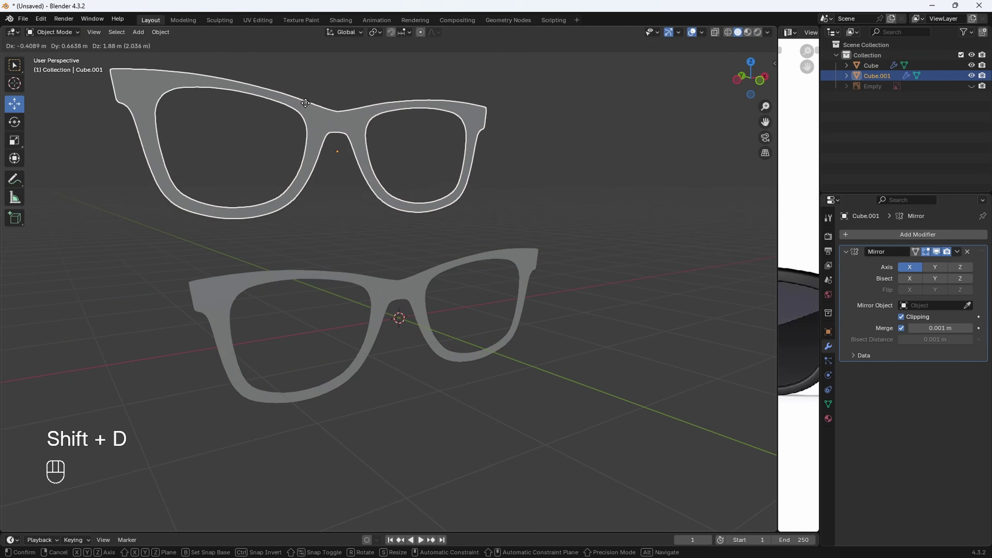
right_click(304, 92)
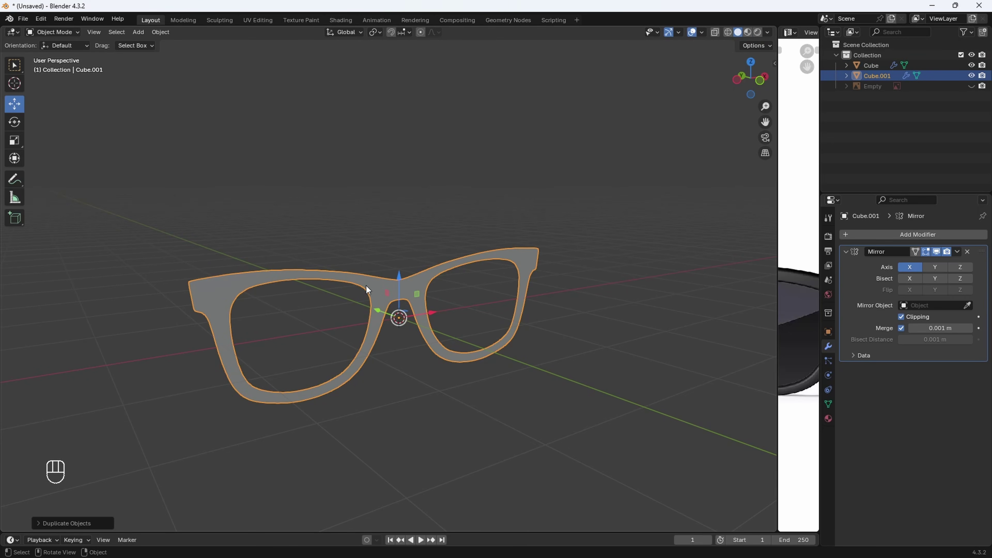
left_click(967, 32)
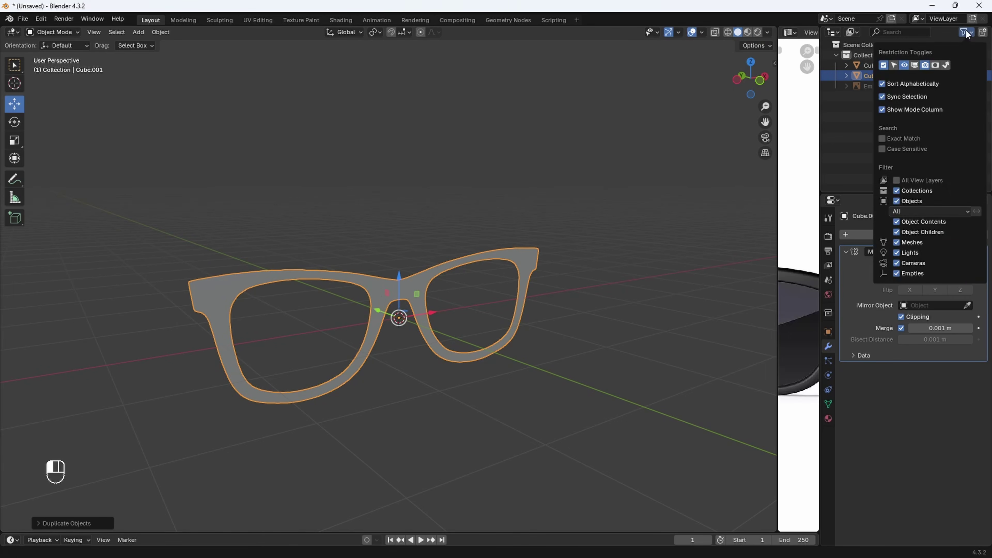
left_click(916, 64)
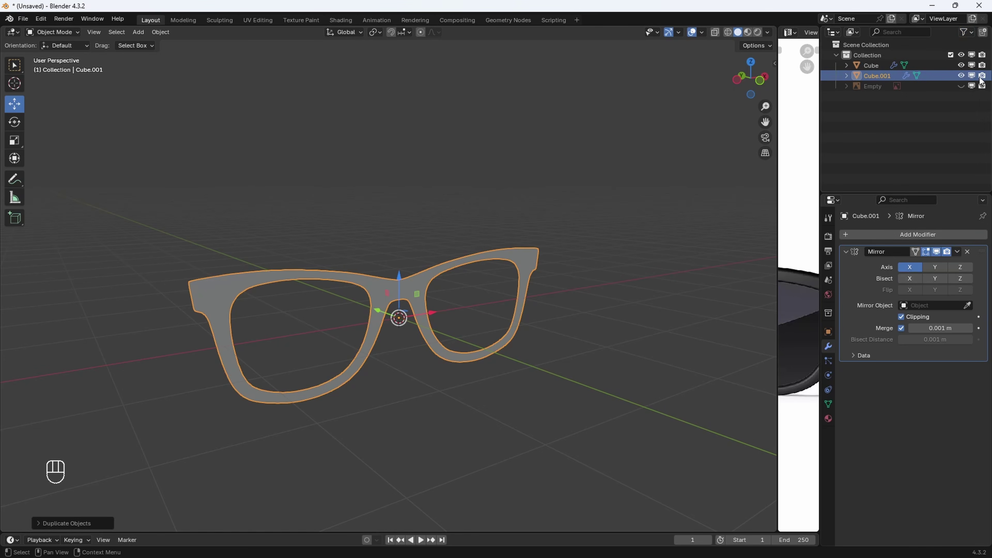
left_click(963, 75)
left_click(972, 76)
left_click(982, 76)
Select the original frame and inspect its flat shape from several angles
left_click(518, 306)
middle_click_drag(496, 308, 468, 300)
scroll(470, 305, "up", 3)
middle_click_drag(355, 320, 375, 305)
scroll(394, 310, "down", 3)
middle_click_drag(374, 305, 344, 310)
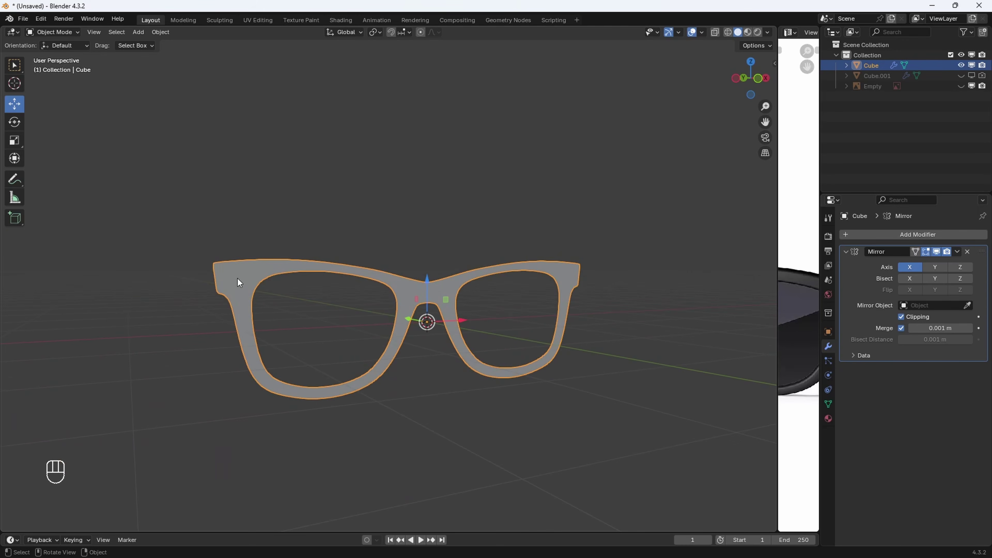
middle_click_drag(237, 279, 252, 287)
middle_click_drag(303, 286, 276, 281, "shift")
Add a mesh cylinder with a radius of 0.1 m
key("shift+a")
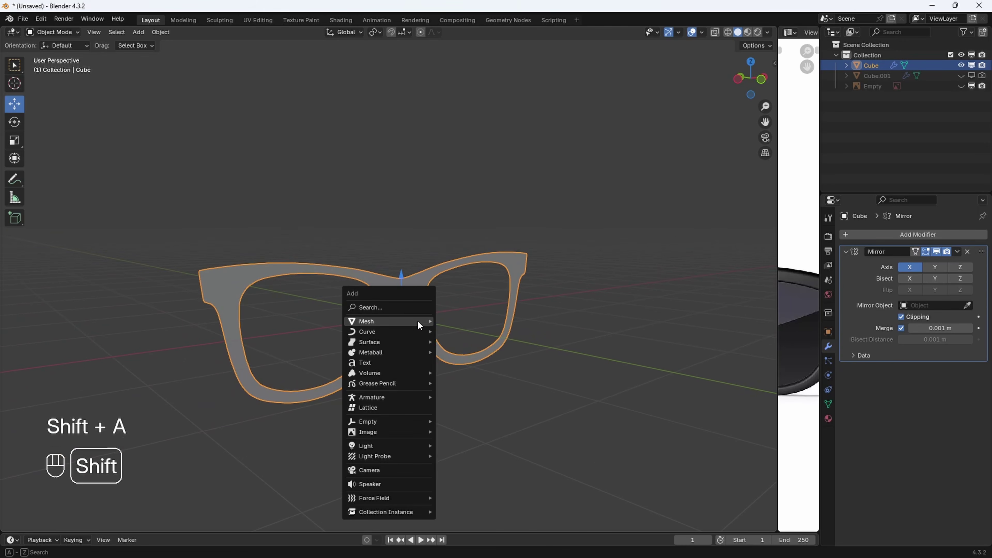
mouse_move(417, 321)
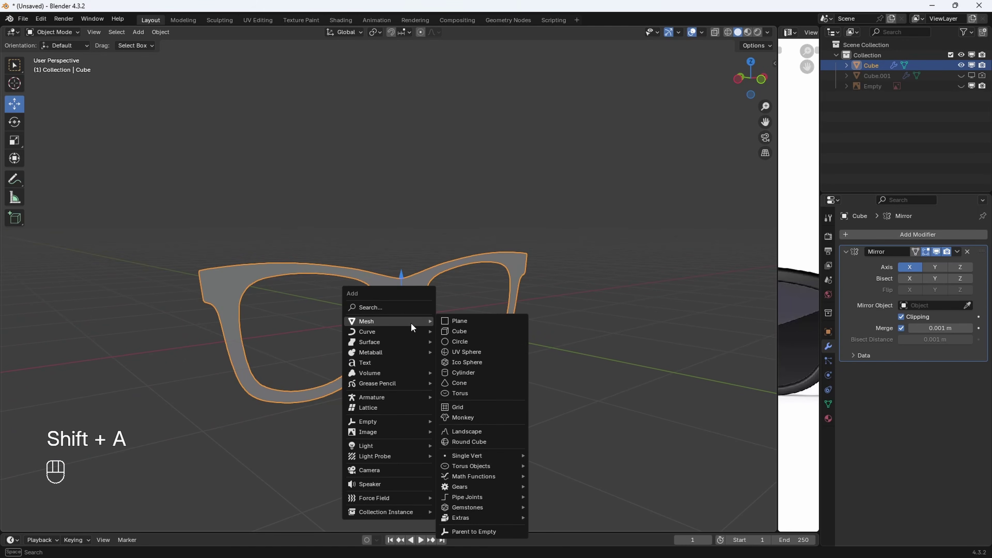
left_click(471, 373)
left_click(47, 522)
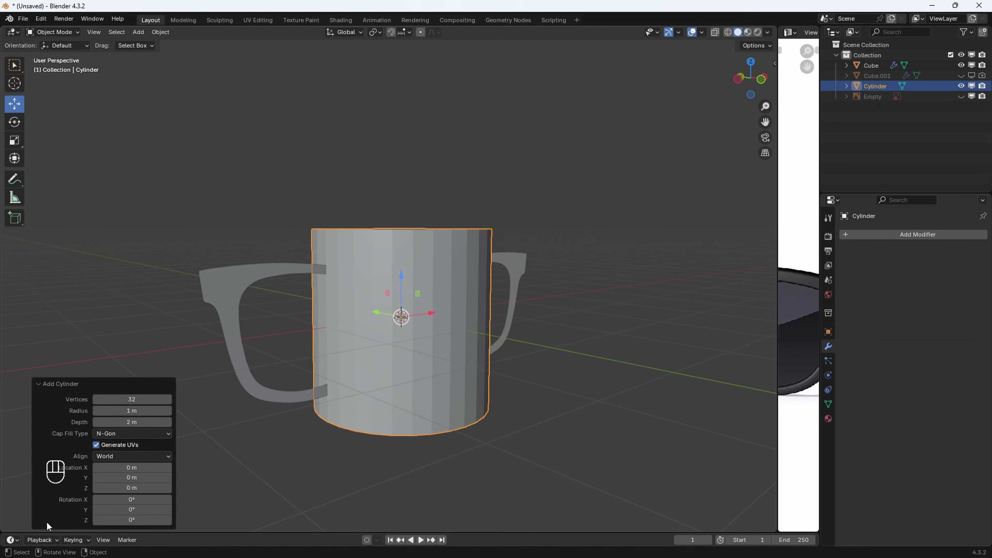
left_click(151, 409)
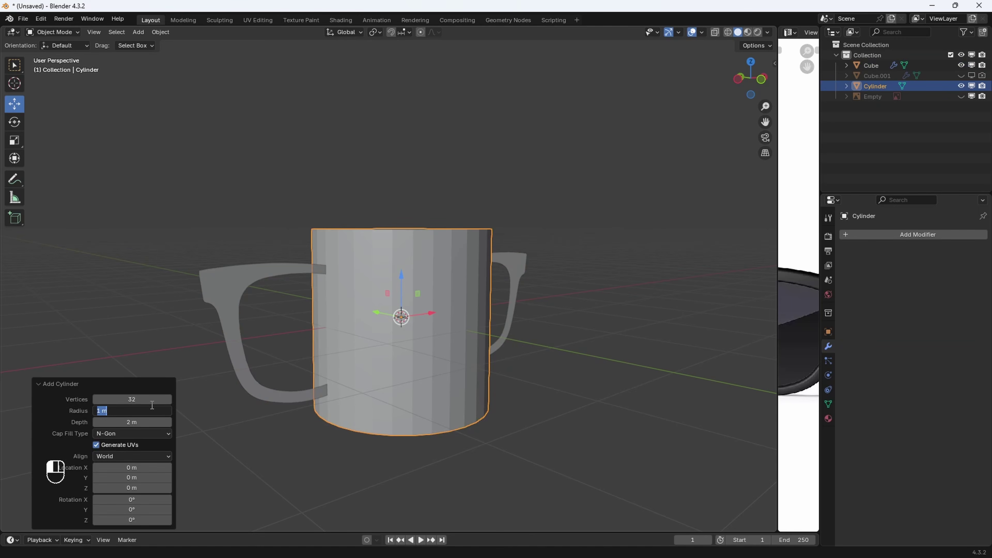
type("0.1")
key("Return")
Rotate the cylinder 90° around the X axis and switch to the front orthographic view
type("r")
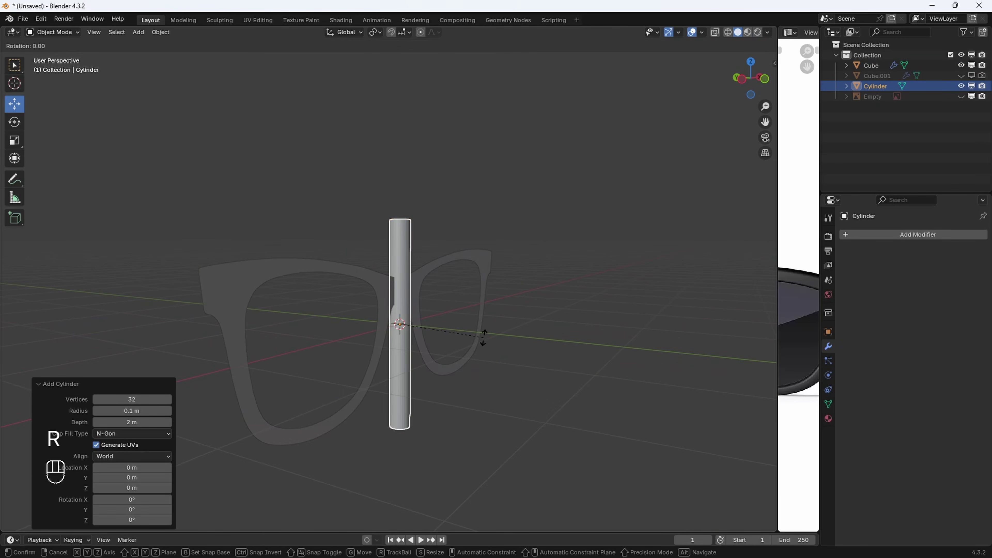
type("x90")
key("Return")
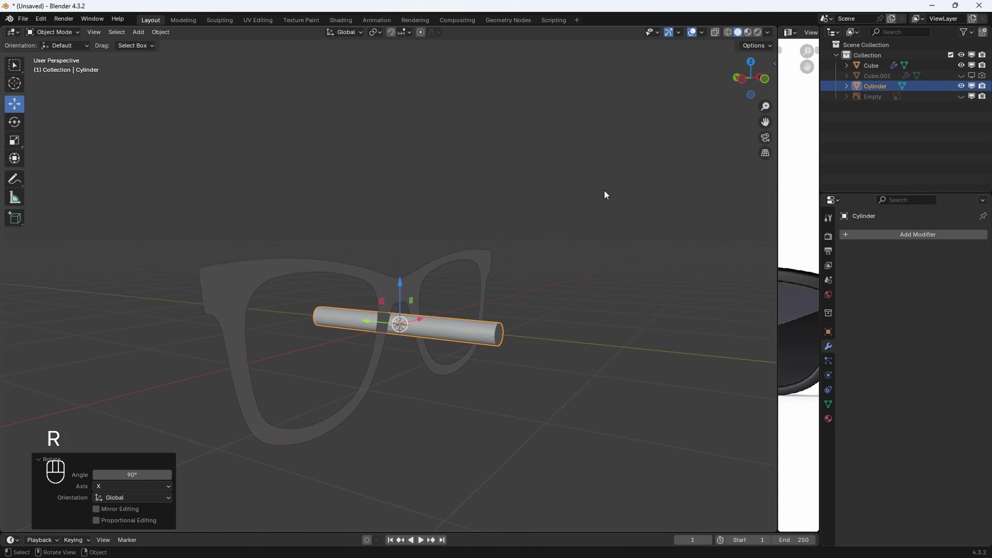
left_click(766, 79)
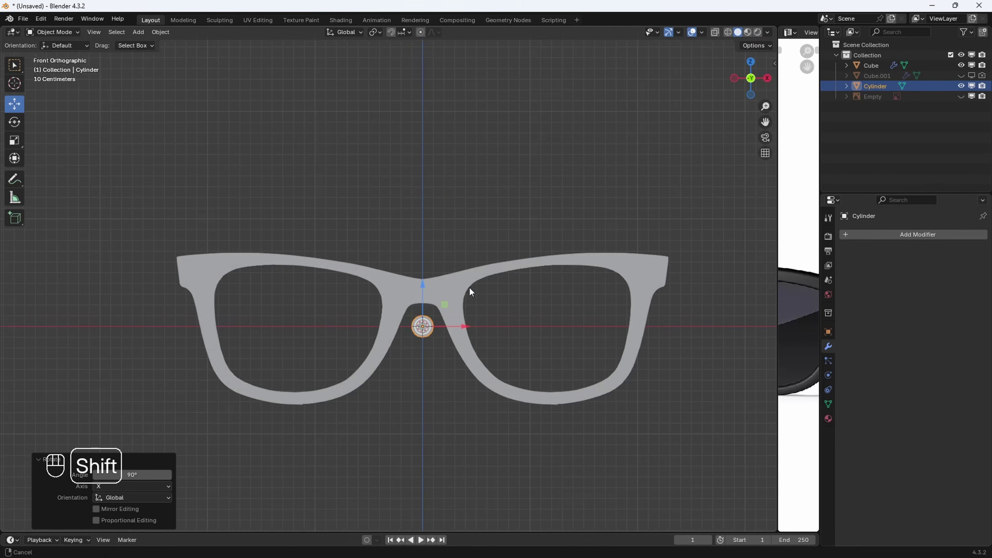
middle_click_drag(471, 288, 510, 288, "shift")
scroll(509, 289, "up", 2)
scroll(542, 317, "down", 2)
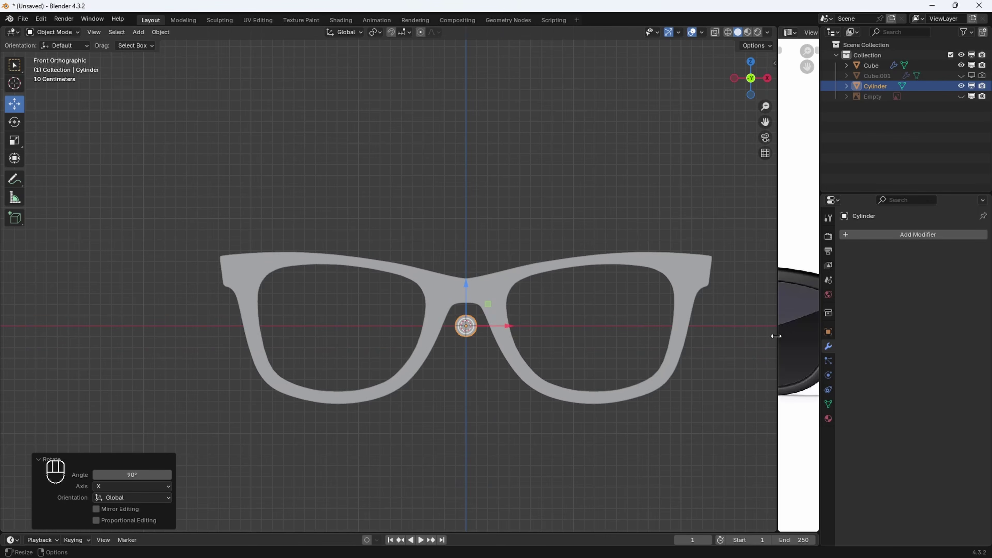
Widen the reference photo area to about half the workspace for comparing its camera corner with the modelled frame
left_click_drag(777, 336, 465, 326)
scroll(577, 293, "up", 4)
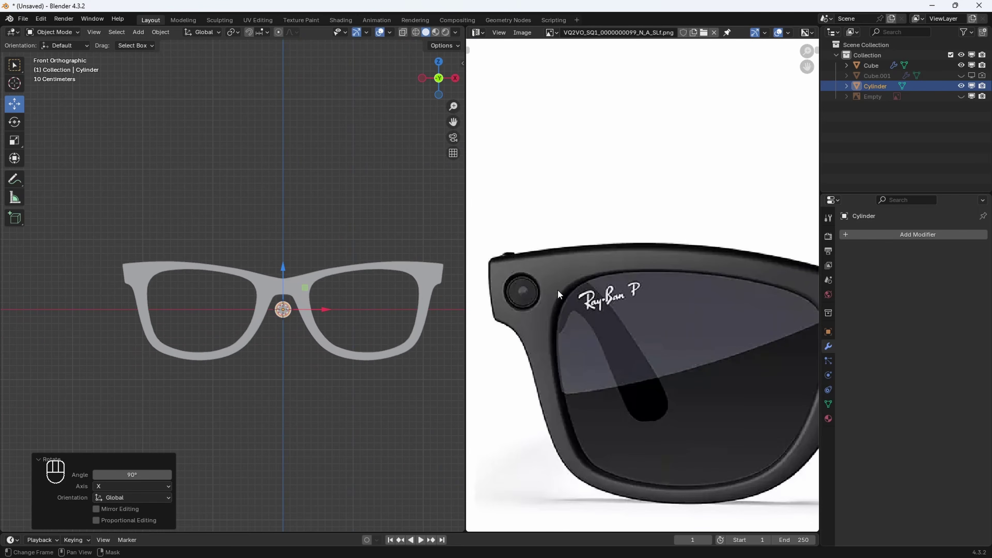
scroll(531, 284, "down", 1)
middle_click_drag(158, 331, 228, 331, "shift")
scroll(228, 332, "up", 2)
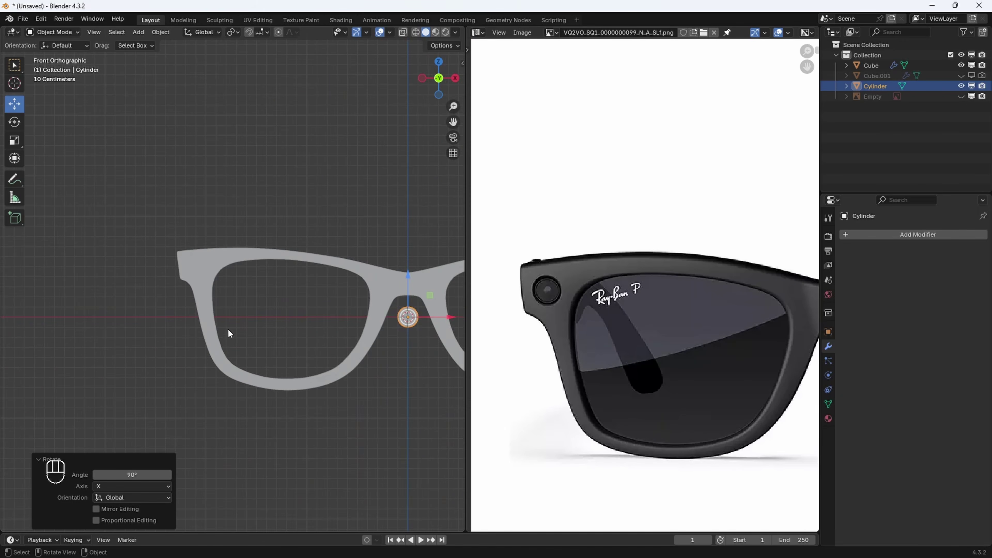
Move the cylinder along X and Z onto the frame's upper outer corner, matching the camera position in the reference photo
left_click_drag(448, 317, 239, 314)
left_click_drag(200, 273, 200, 217)
scroll(192, 242, "up", 3)
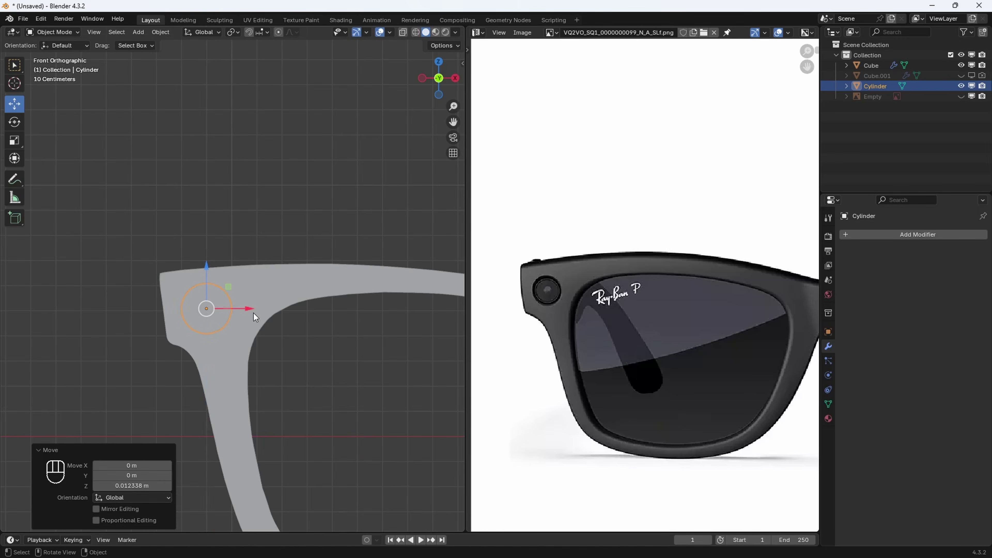
middle_click_drag(255, 314, 277, 323, "shift")
scroll(322, 339, "down", 1)
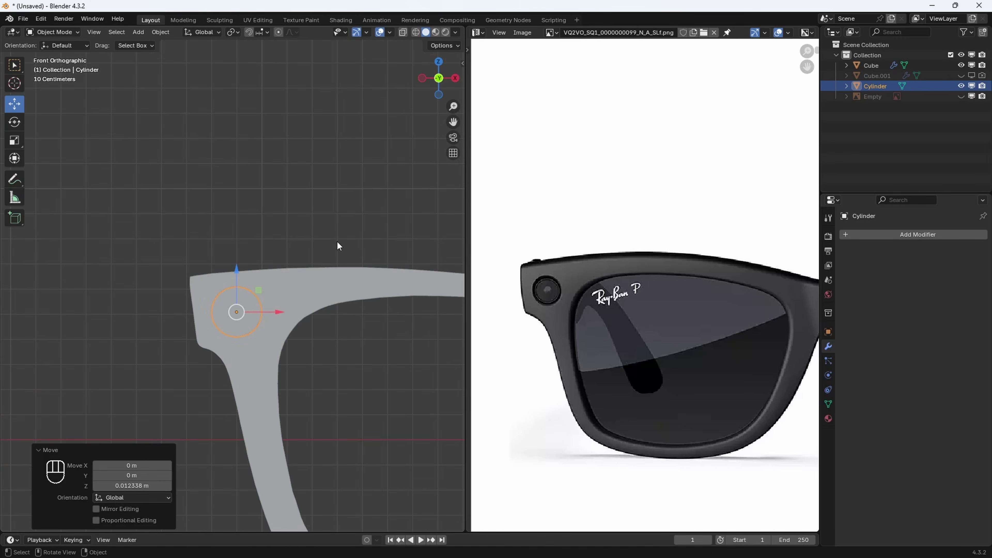
Scale the cylinder down uniformly in snapped increments to fit the frame corner, and deselect it
key("s")
key("ctrl")
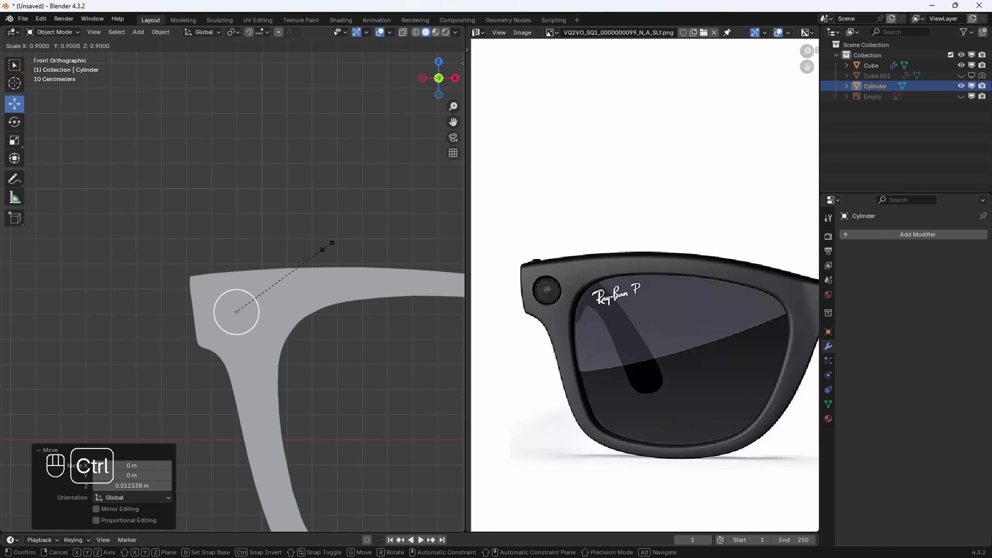
left_click(307, 338)
left_click(307, 340)
scroll(294, 349, "down", 1)
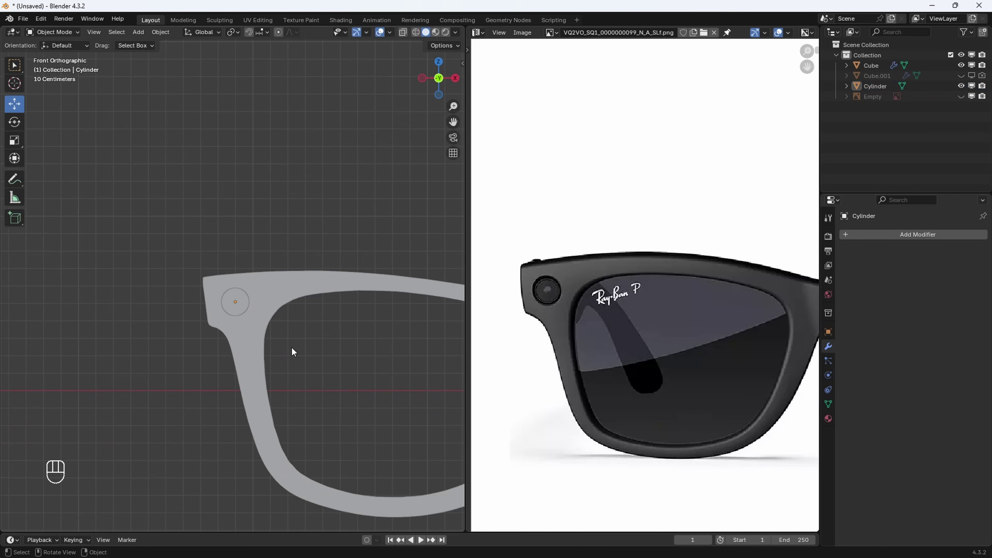
Select the glasses frame mesh and rename the object Frames
middle_click_drag(291, 347, 243, 293)
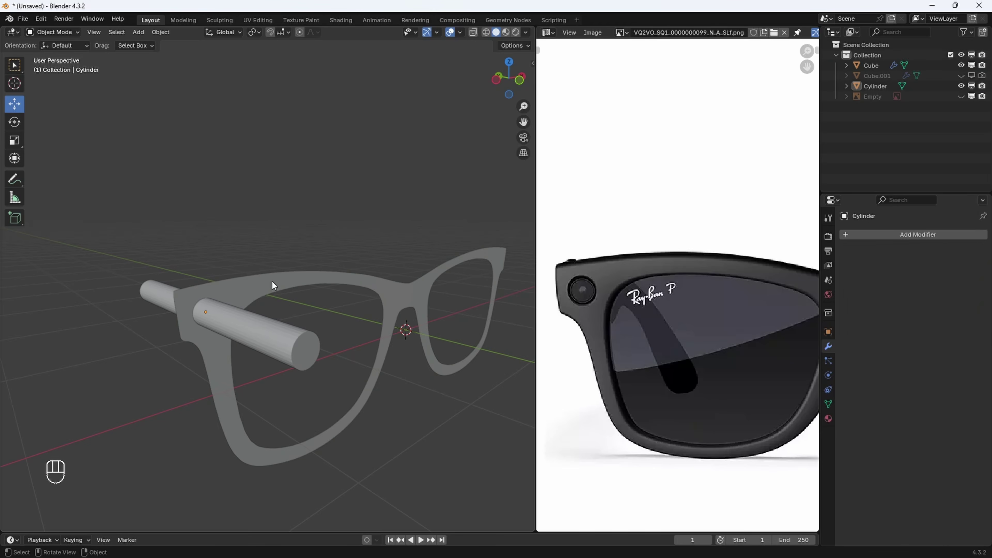
left_click(272, 282)
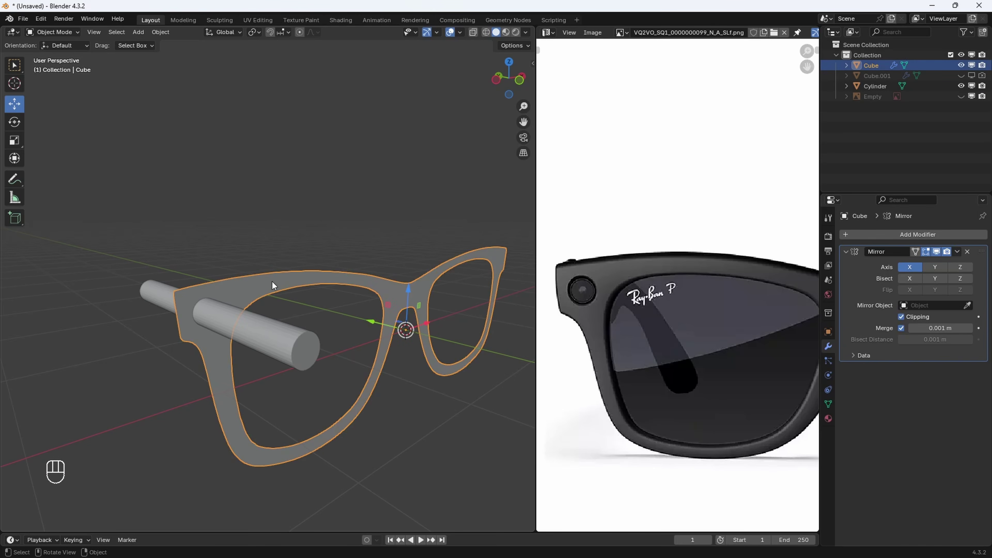
double_click(871, 66)
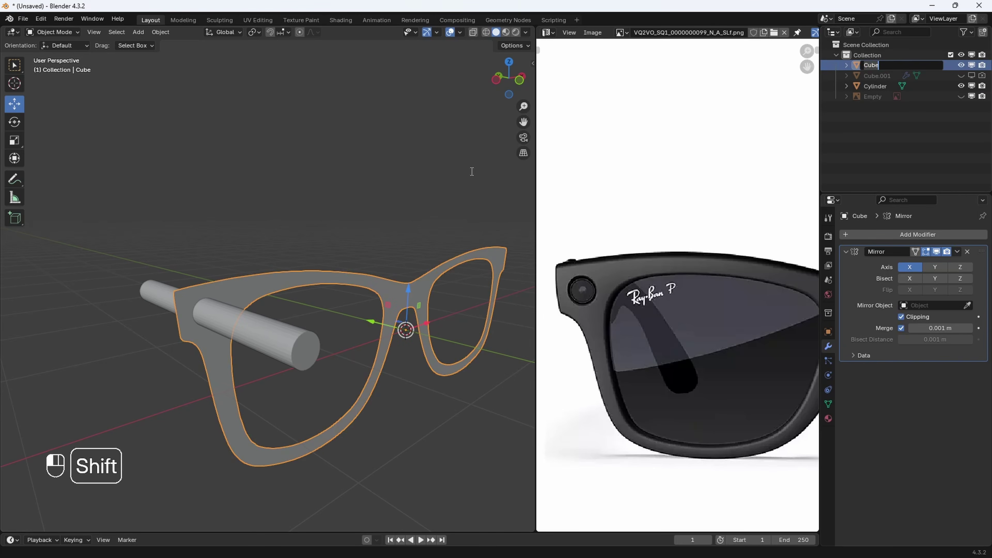
type("Frames")
key("Return")
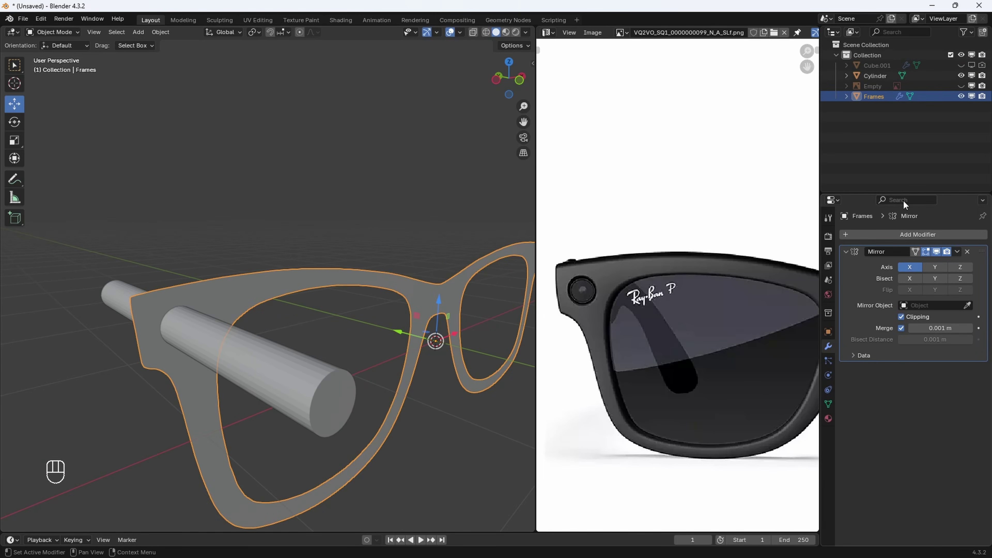
Add a Boolean modifier in Difference mode to the frame, with the camera cylinder as its cutting object
left_click(883, 235)
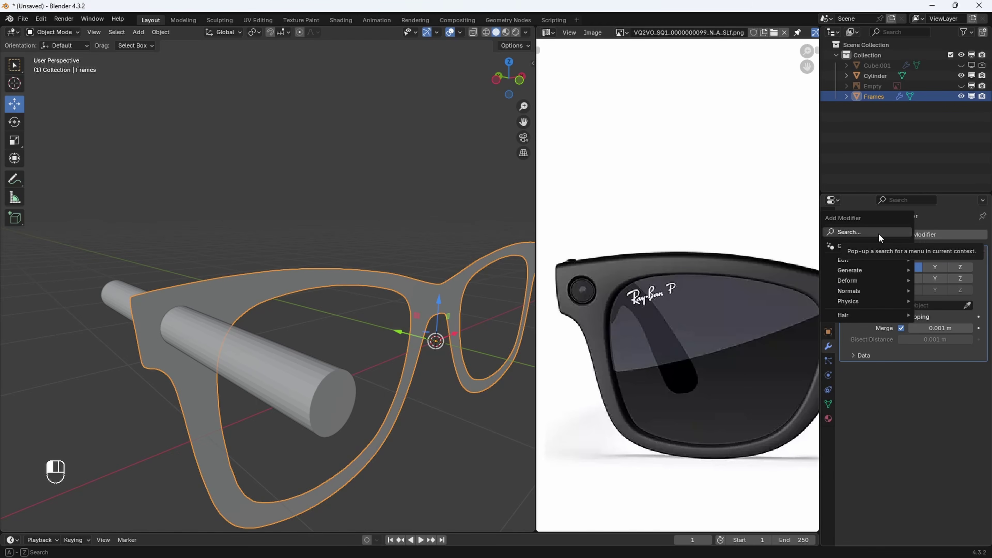
left_click(879, 233)
left_click(817, 274)
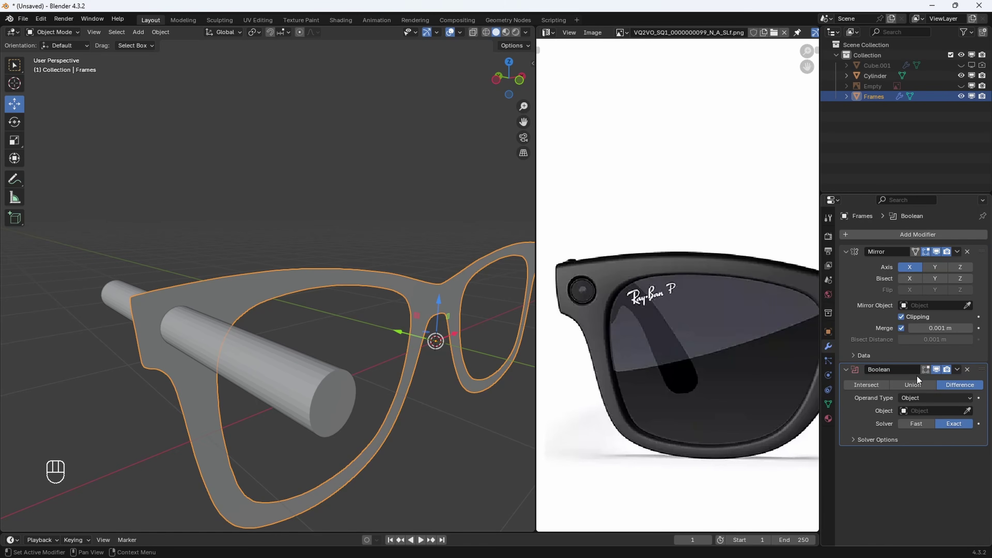
left_click(968, 411)
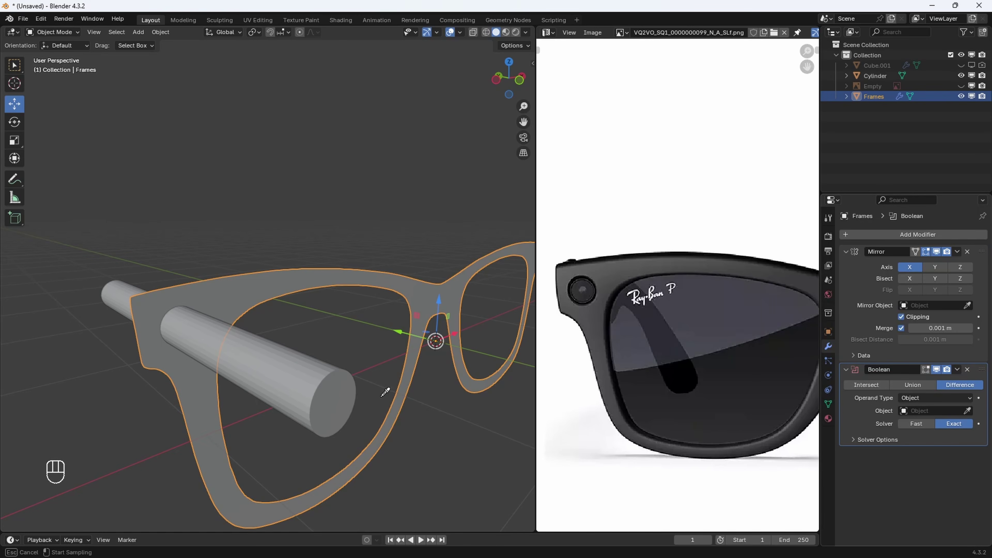
left_click(327, 387)
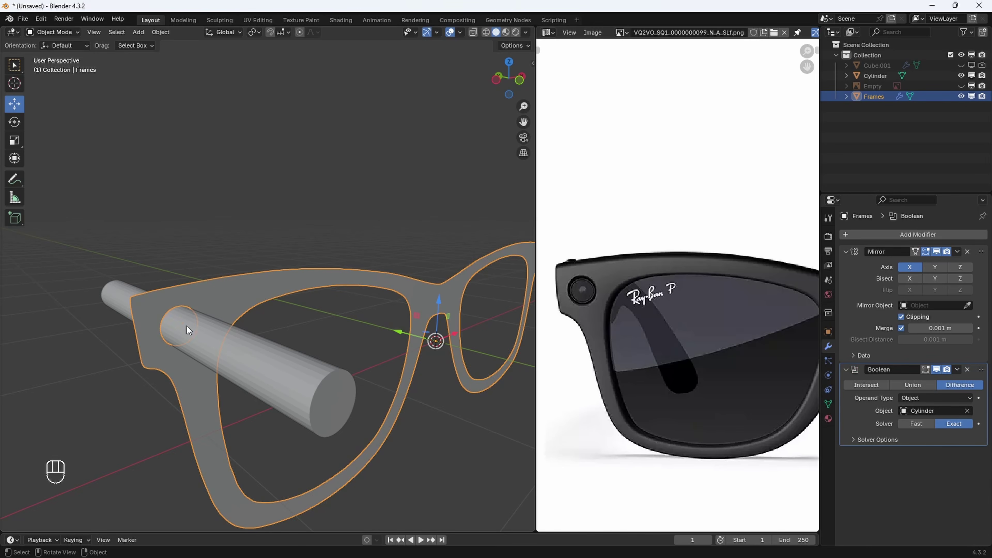
Examine the cylinder's cut through the frame corner in wireframe shading, and return to solid shading
middle_click_drag(187, 325, 162, 324, "shift")
scroll(161, 324, "up", 4)
key("z")
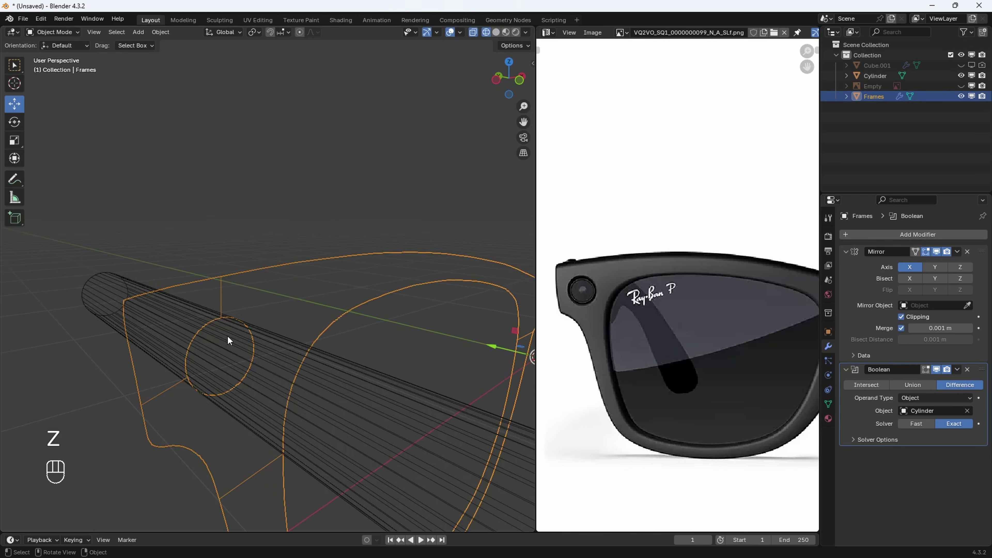
scroll(230, 342, "down", 1)
key("z")
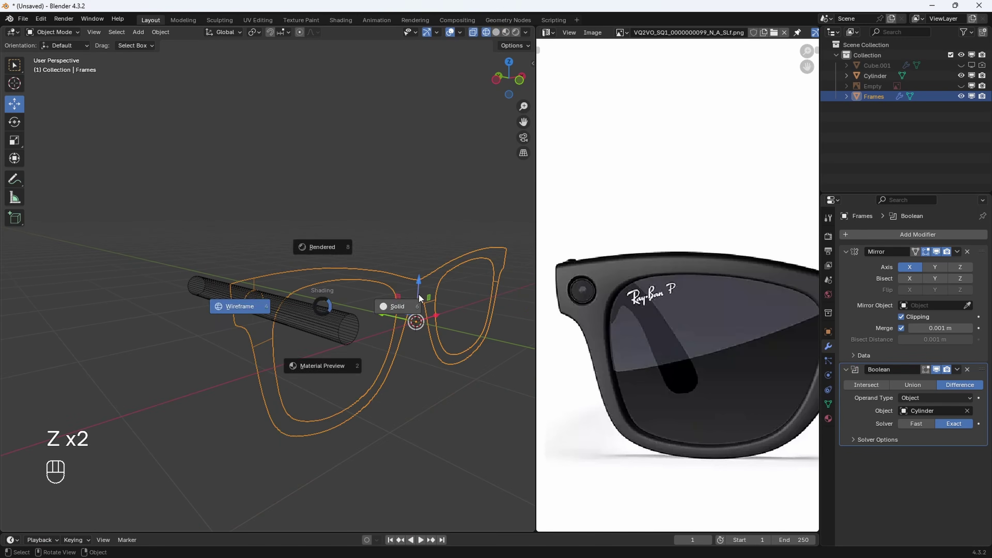
left_click(399, 306)
scroll(347, 323, "up", 3)
middle_click_drag(348, 322, 330, 315)
scroll(428, 395, "down", 1)
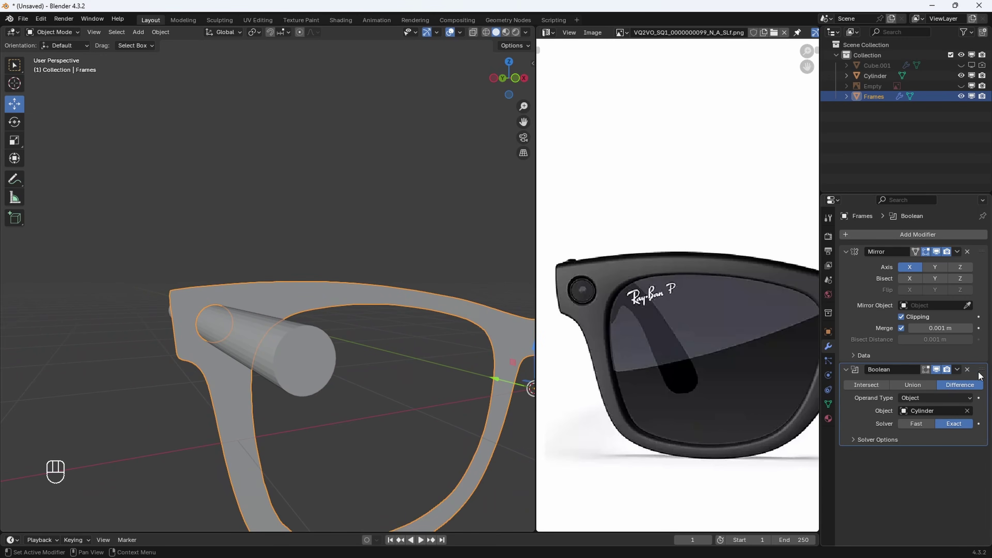
Apply the frame's Boolean modifier and hide the cutting cylinder
left_click(958, 371)
left_click(931, 383)
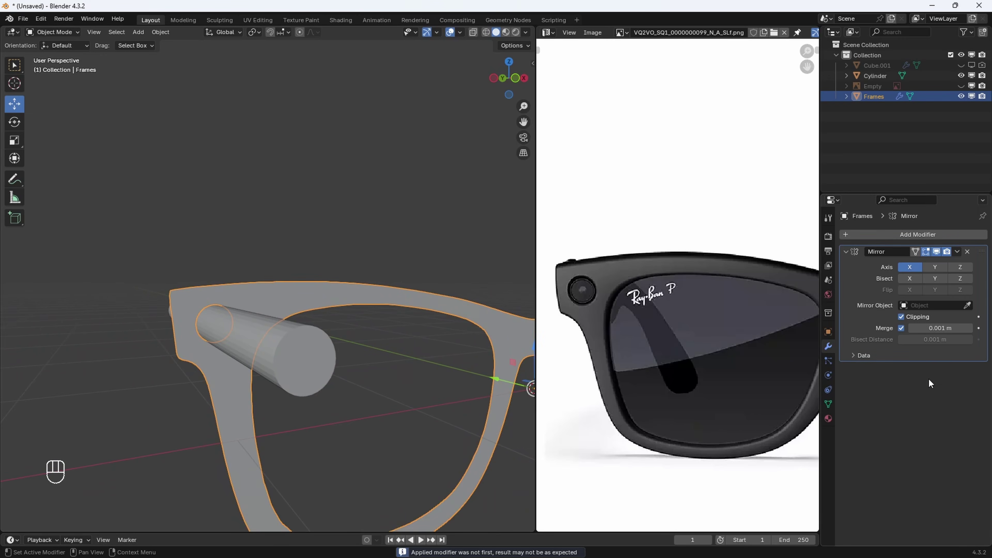
middle_click_drag(306, 376, 332, 361)
left_click(291, 347)
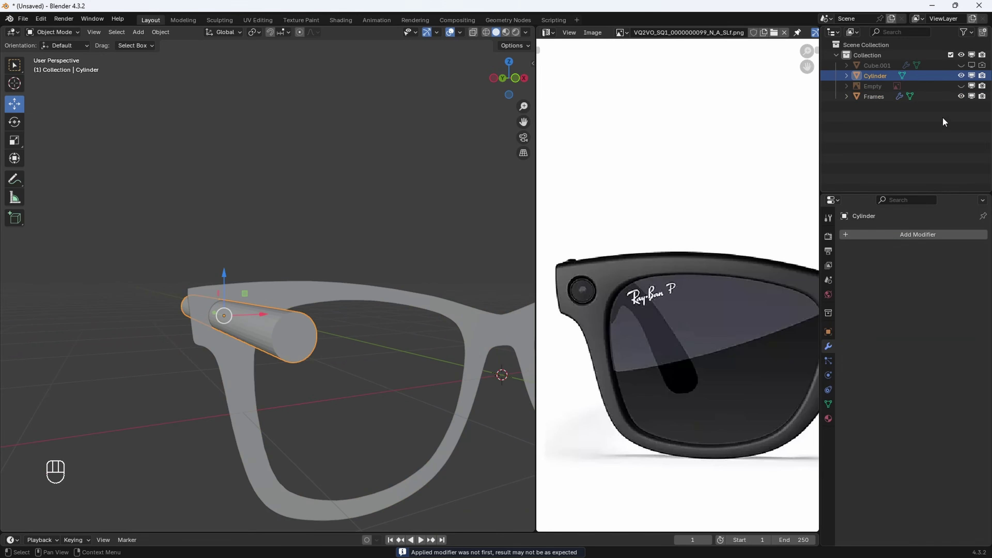
left_click(962, 75)
Inspect the camera holes in both frame corners from several angles, with the frame selected
key("shift+c")
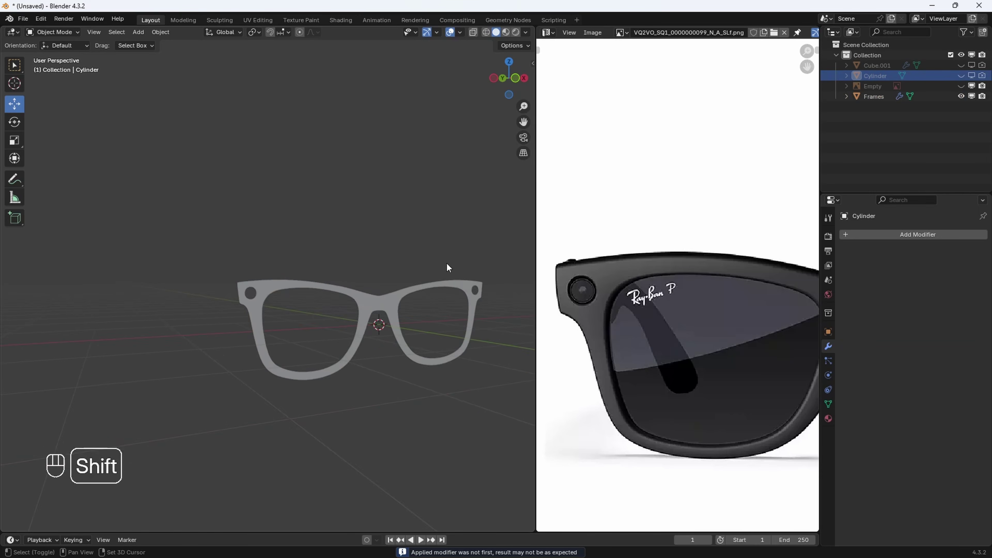
middle_click_drag(447, 262, 375, 284, "shift")
middle_click_drag(375, 285, 246, 289)
middle_click_drag(246, 288, 197, 285, "shift")
scroll(247, 318, "up", 5)
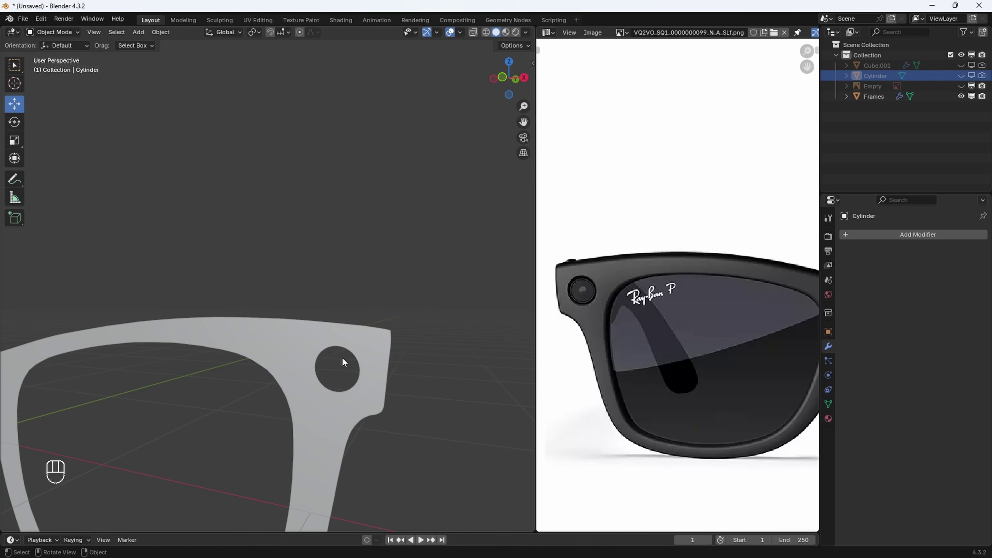
scroll(342, 360, "down", 3)
middle_click_drag(332, 353, 447, 359, "shift")
middle_click_drag(172, 354, 329, 321)
left_click(327, 337)
scroll(321, 336, "down", 2)
scroll(345, 323, "up", 1)
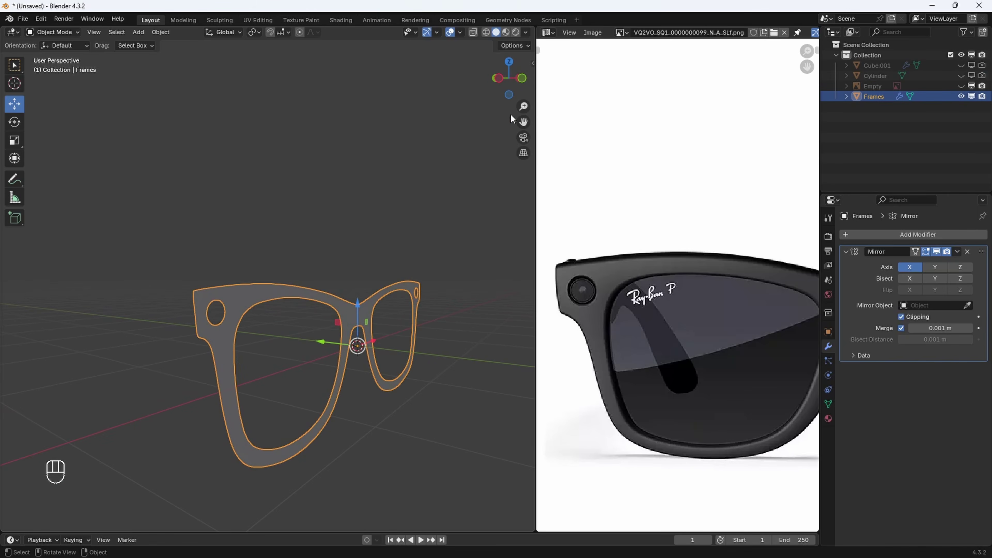
left_click(498, 78)
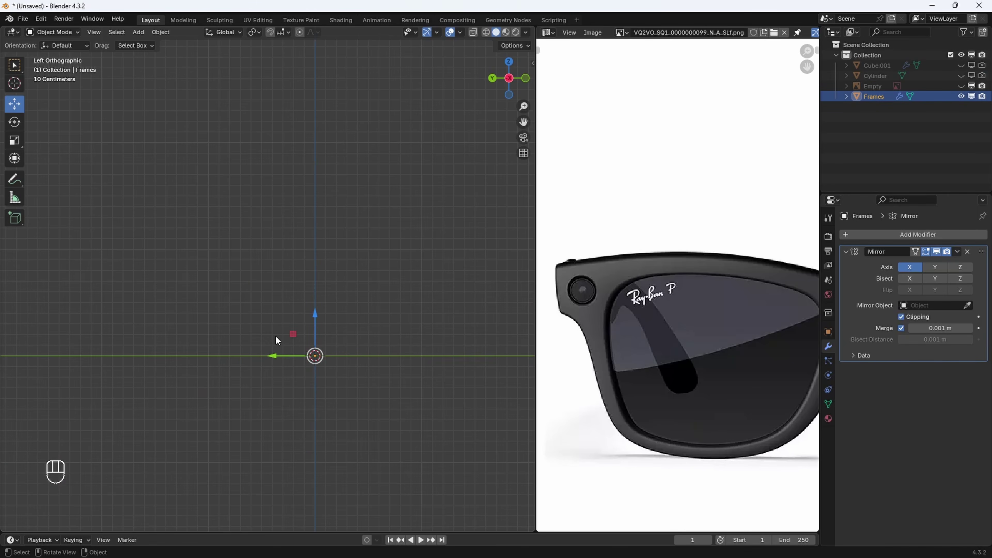
middle_click_drag(277, 341, 532, 307)
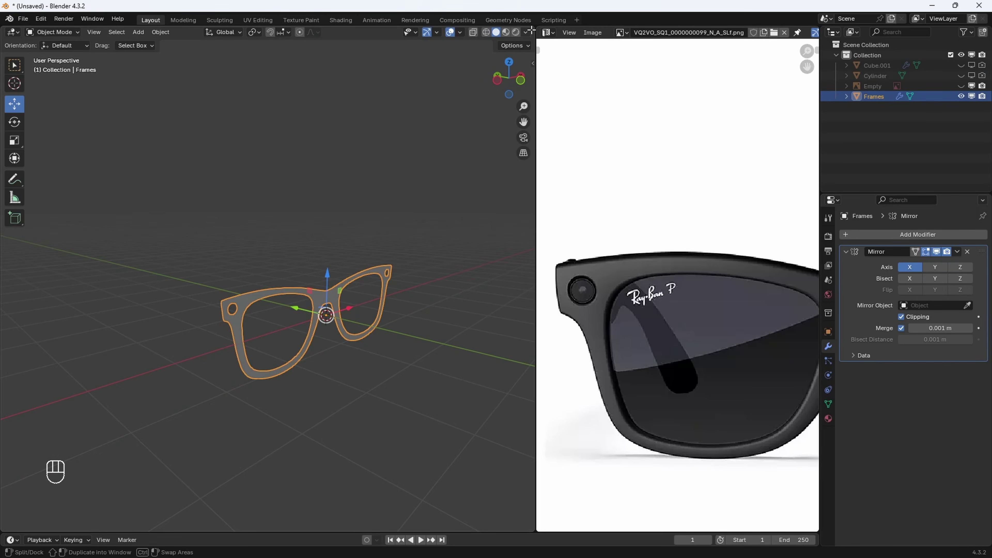
Close the reference photo area so the 3D viewport fills the full workspace width
left_click_drag(533, 30, 555, 49)
scroll(567, 135, "down", 2)
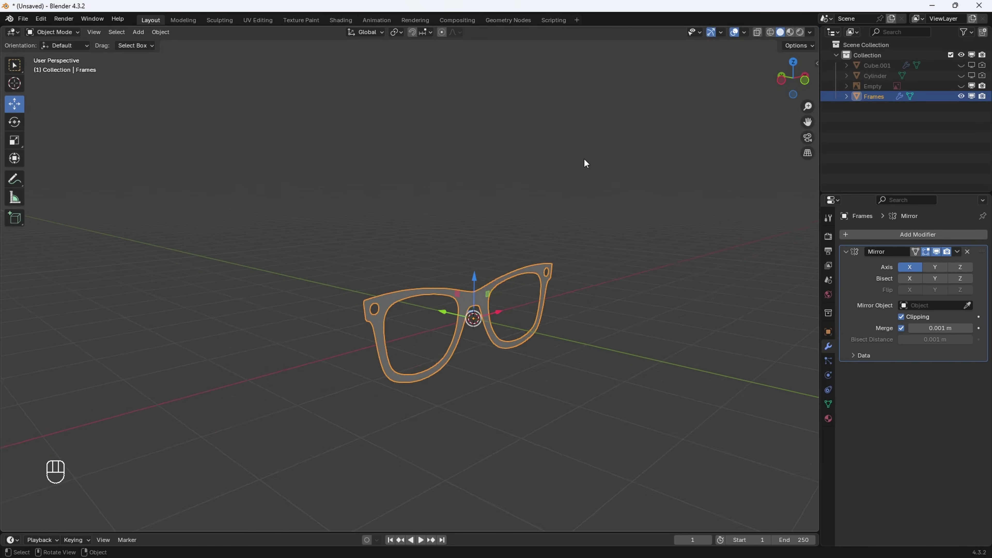
scroll(582, 162, "up", 1)
Add the side-view photo ray-ban-wayfarer-rb-2140-1382r5-hd-3.png to the scene as a reference image
key("shift+a")
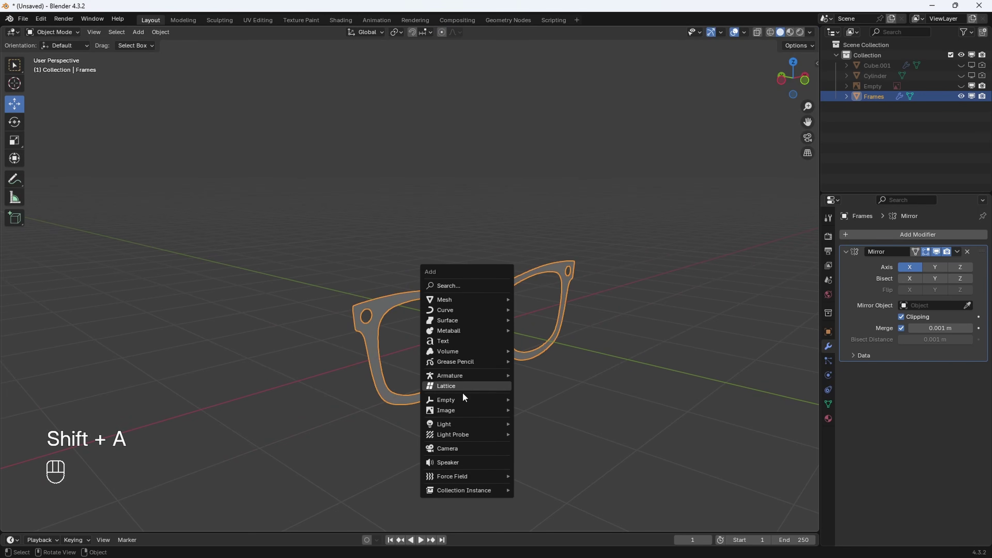
mouse_move(459, 410)
left_click(533, 409)
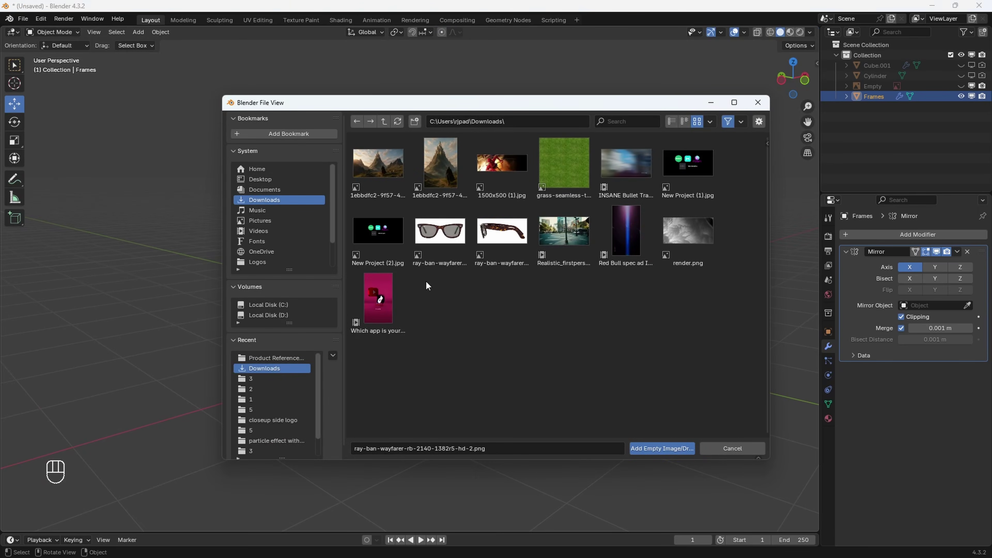
left_click(506, 239)
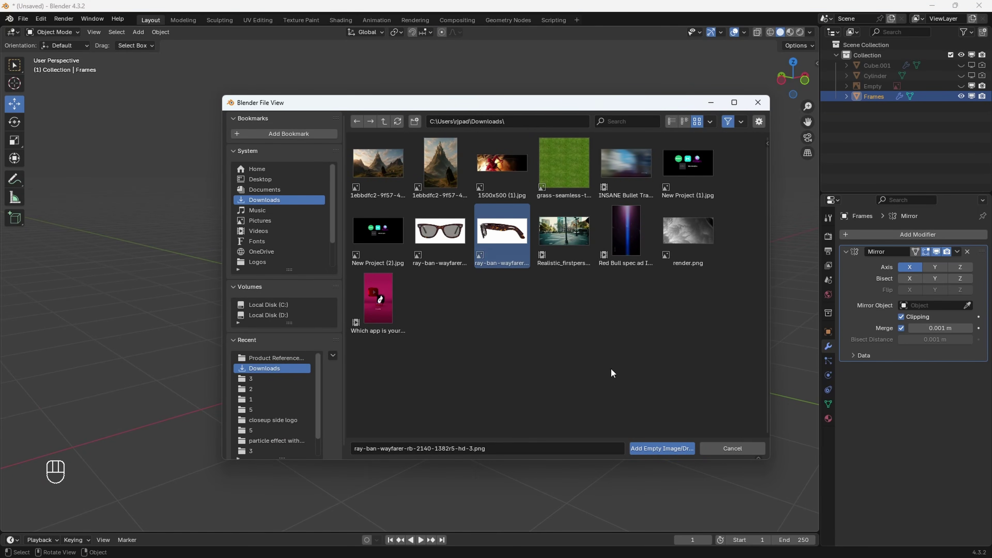
left_click(653, 449)
Set the side reference image's rotation to 90° on X, 0° on Y and 90° on Z
left_click_drag(946, 300, 945, 321)
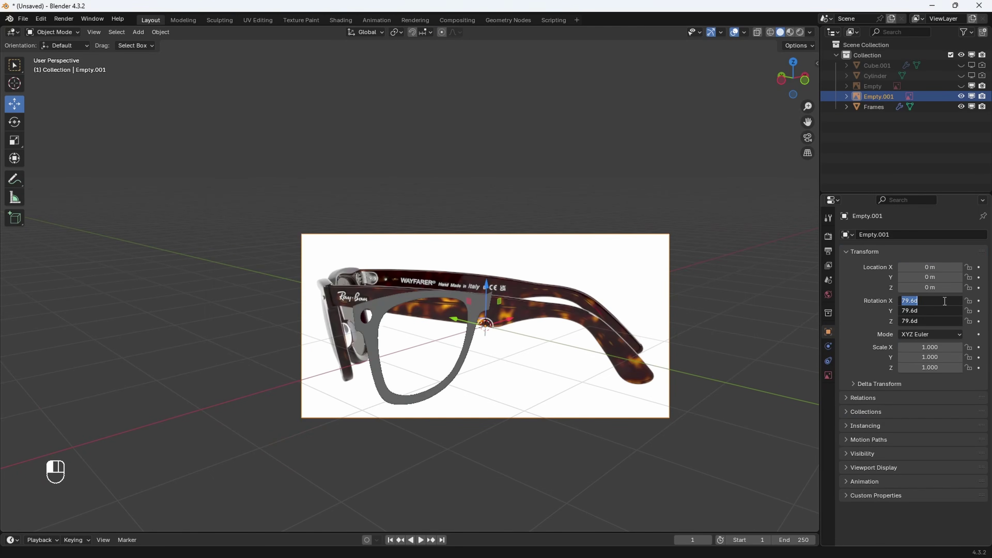
key("Return")
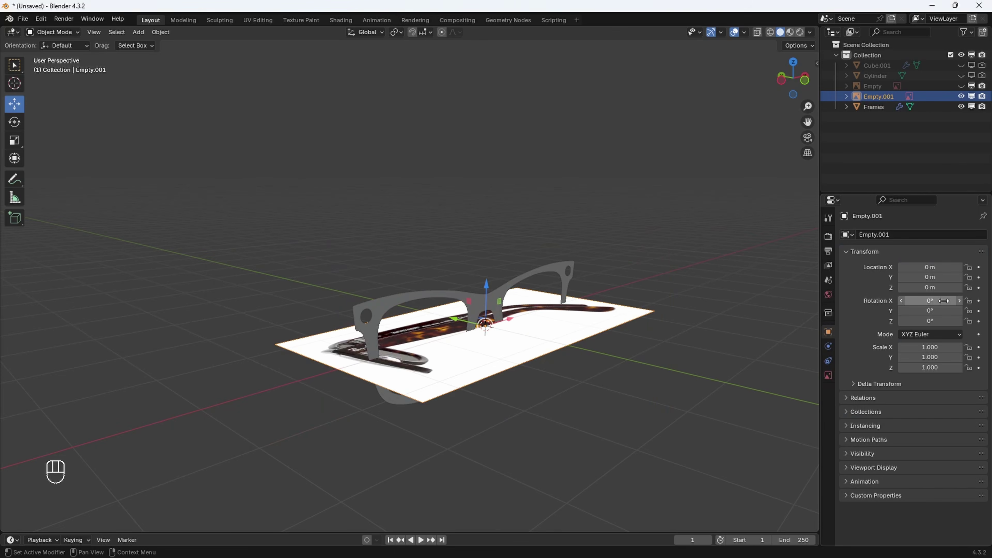
left_click(945, 301)
type("90")
key("Return")
left_click(944, 321)
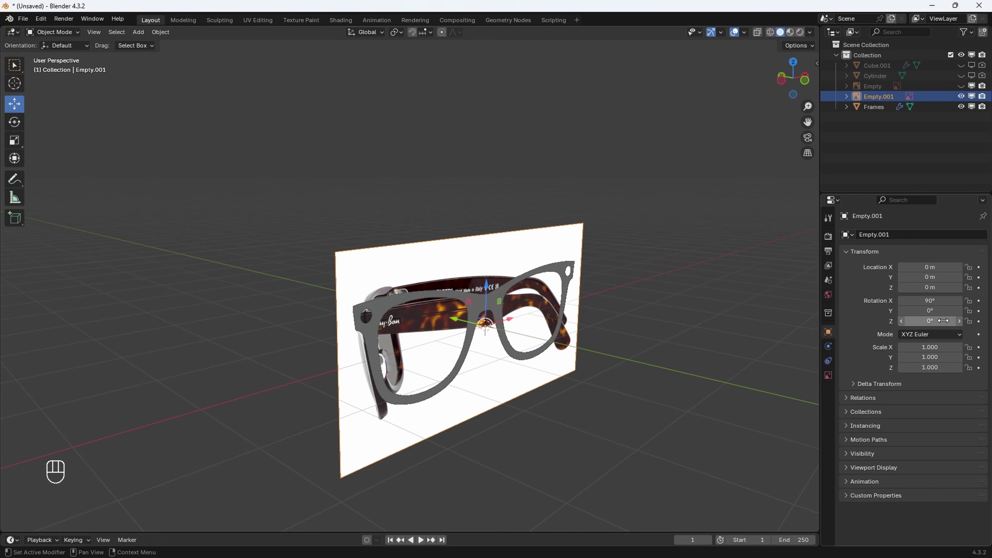
type("90")
key("Return")
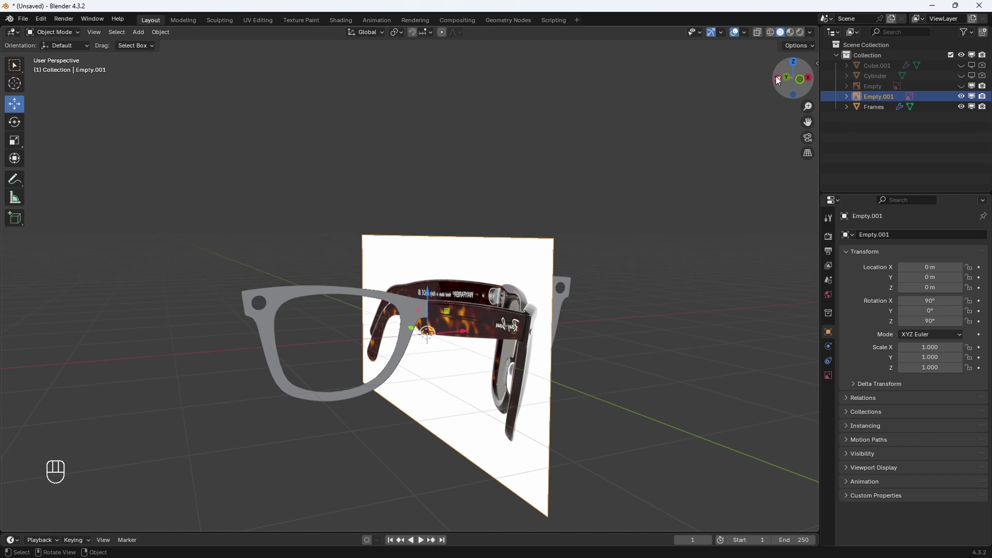
In the left orthographic view, move the side reference image about 2.46 m along Y, behind the frame
left_click(779, 81)
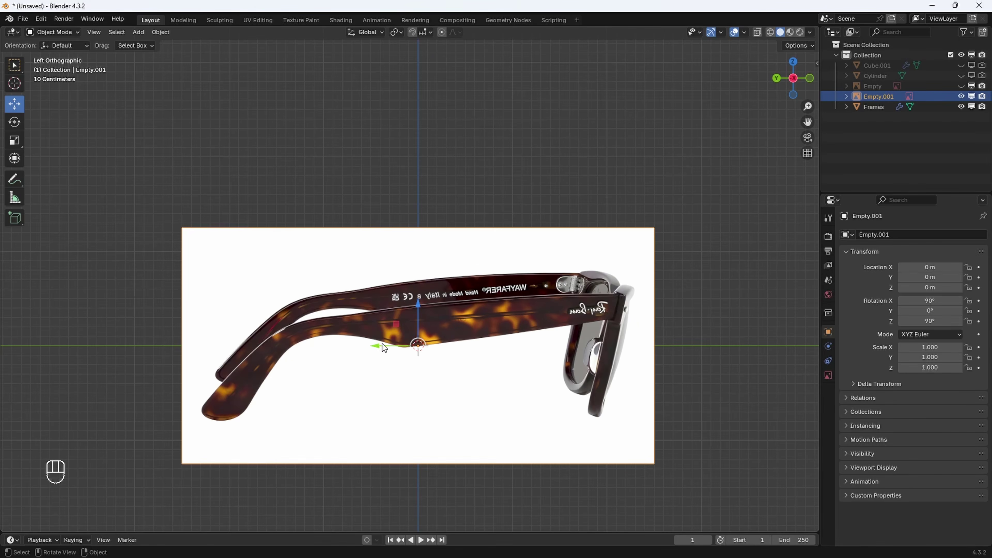
left_click_drag(378, 345, 139, 353)
scroll(157, 344, "up", 3)
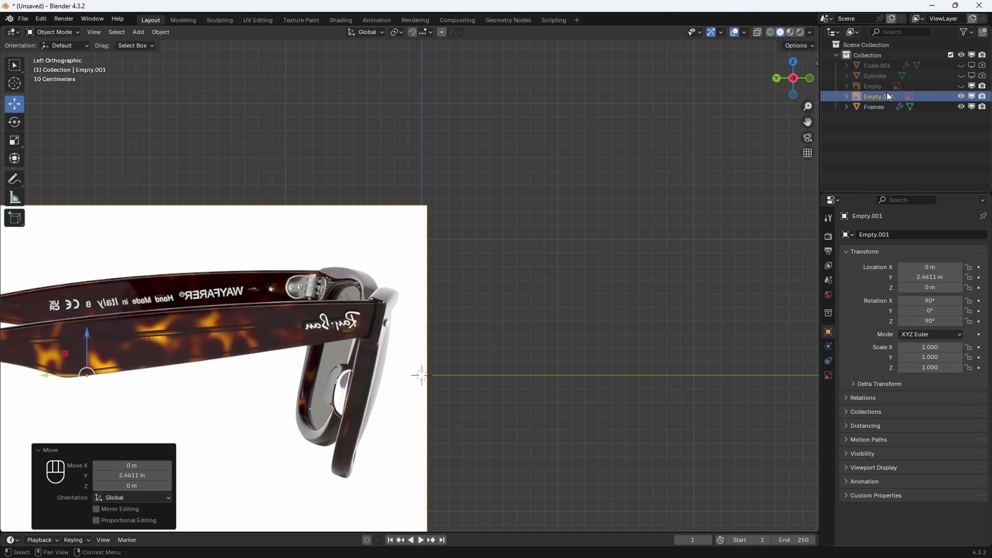
Select the frame's whole mesh in Edit Mode and extrude it about 0.139 m backward in the left orthographic view
left_click(868, 106)
middle_click_drag(542, 285, 484, 264)
key("Tab")
key("a")
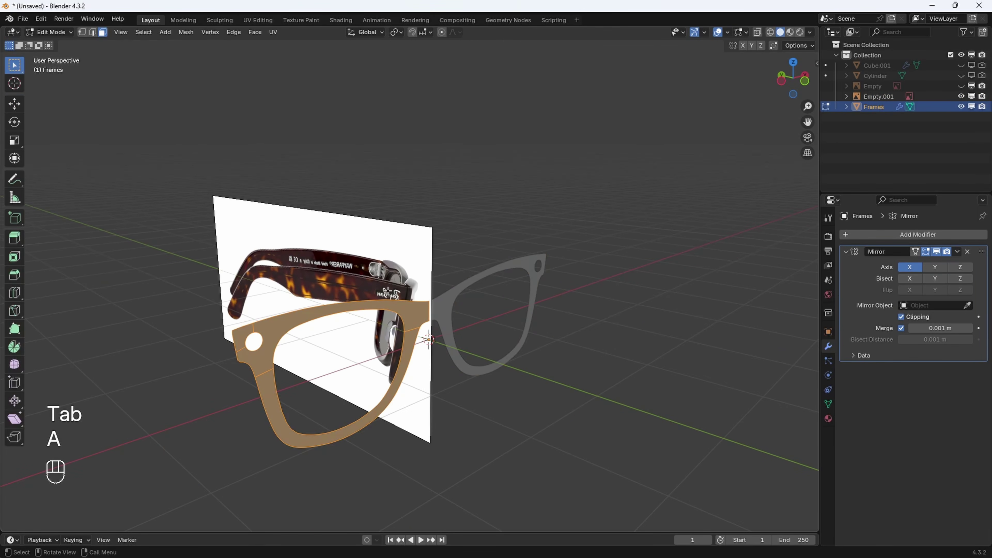
left_click(782, 83)
scroll(526, 288, "up", 2)
middle_click_drag(492, 316, 545, 287, "shift")
scroll(550, 295, "up", 1)
key("e")
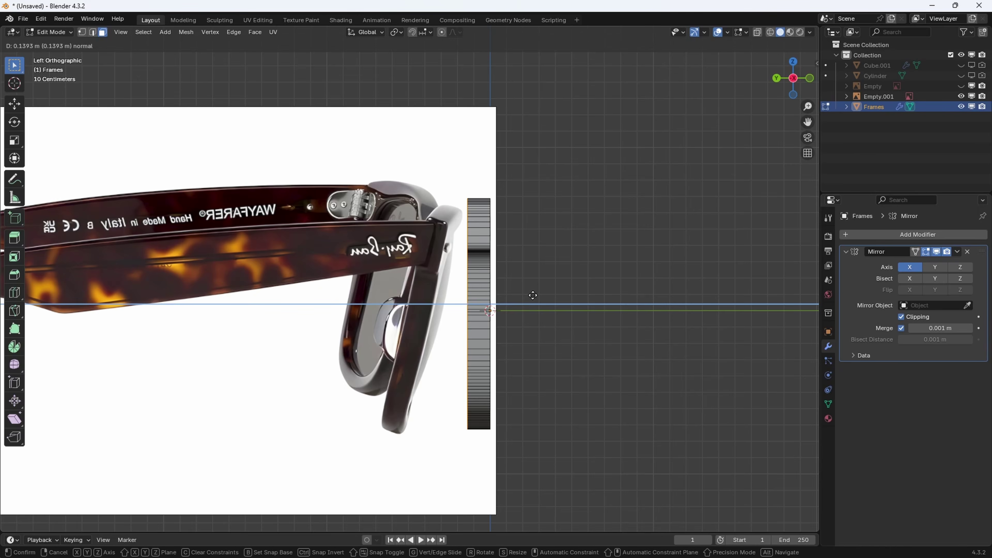
left_click(534, 295)
Add one centred loop cut around the inner wall of the frame's lens opening
mouse_move(533, 295)
middle_mouse_down()
mouse_move(547, 297)
mouse_move(519, 290)
middle_mouse_up()
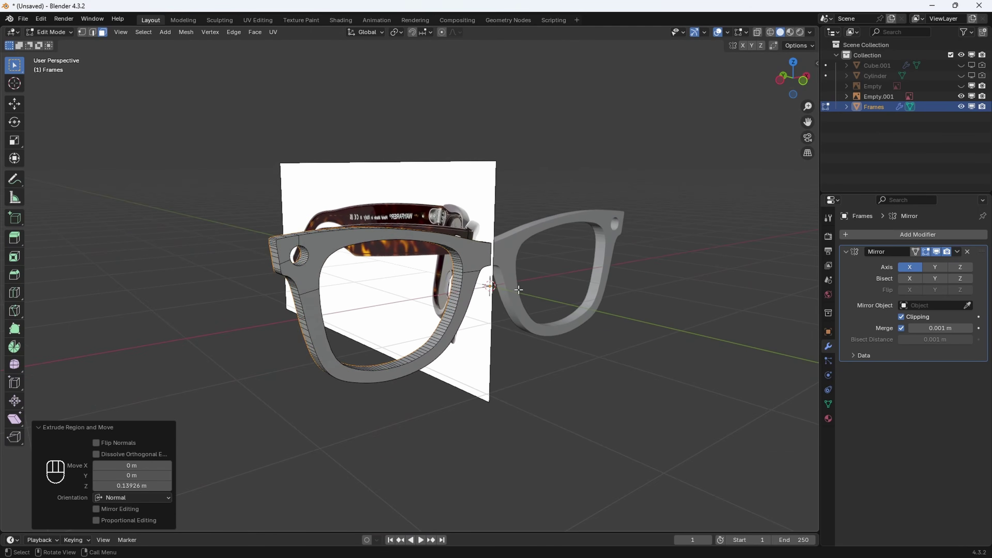
scroll(519, 290, "up", 4)
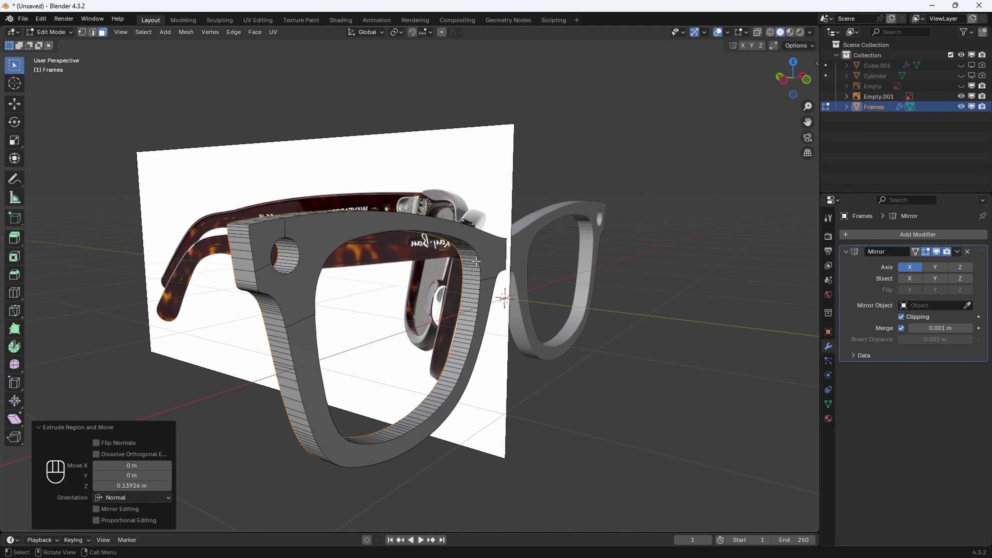
key("ctrl+r")
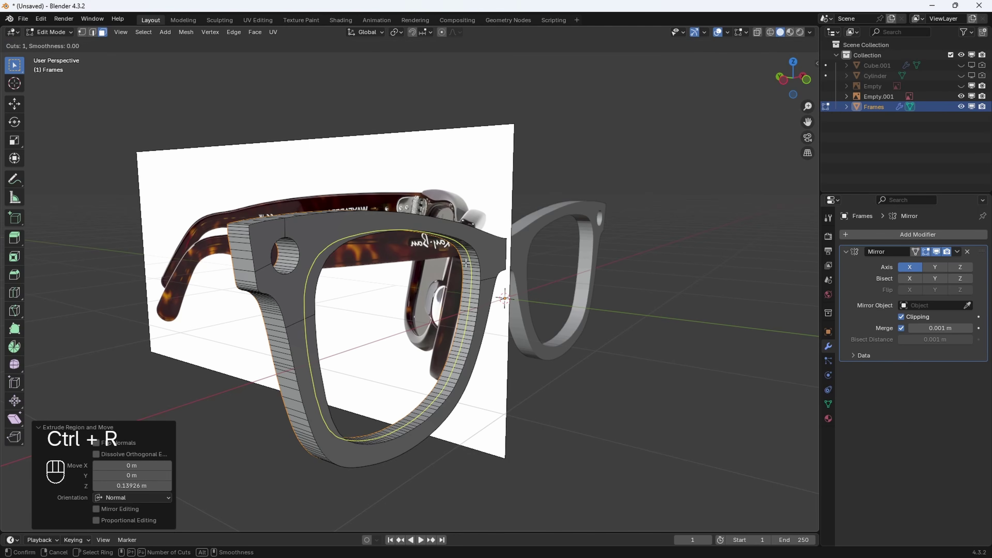
left_click(468, 260)
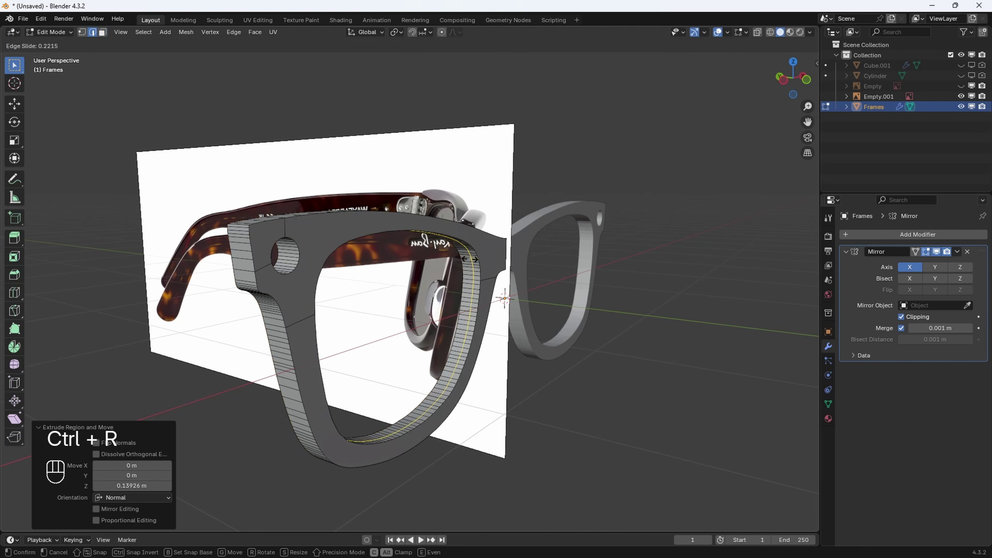
right_click(470, 287)
middle_click_drag(470, 287, 515, 303)
scroll(451, 318, "down", 3)
scroll(452, 319, "up", 3)
mouse_move(515, 303)
middle_mouse_down("shift")
mouse_move(437, 306)
mouse_move(593, 295)
mouse_move(518, 289)
middle_mouse_up("shift")
scroll(438, 307, "up", 3)
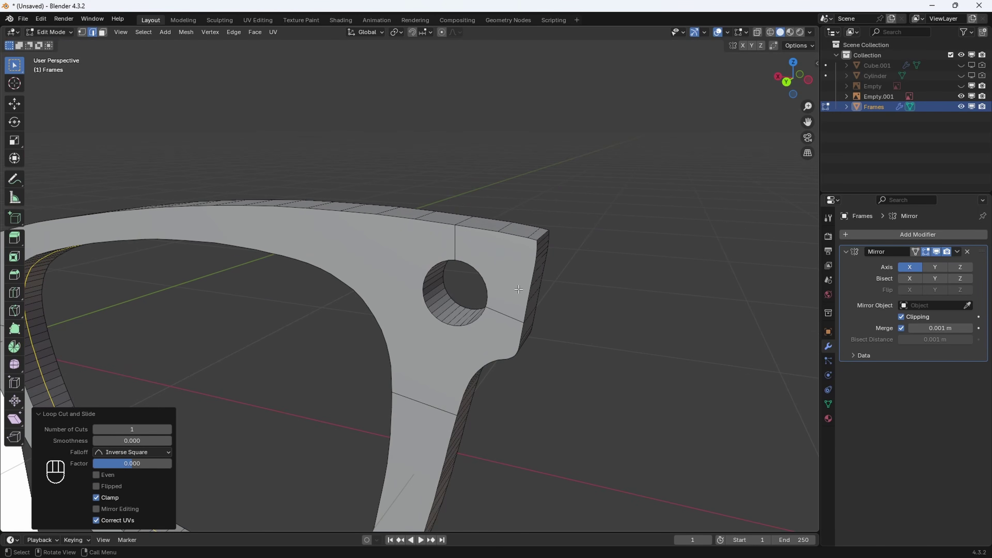
Select the edge loop around the camera hole on the frame's back side and fill it with a face
left_click(621, 211)
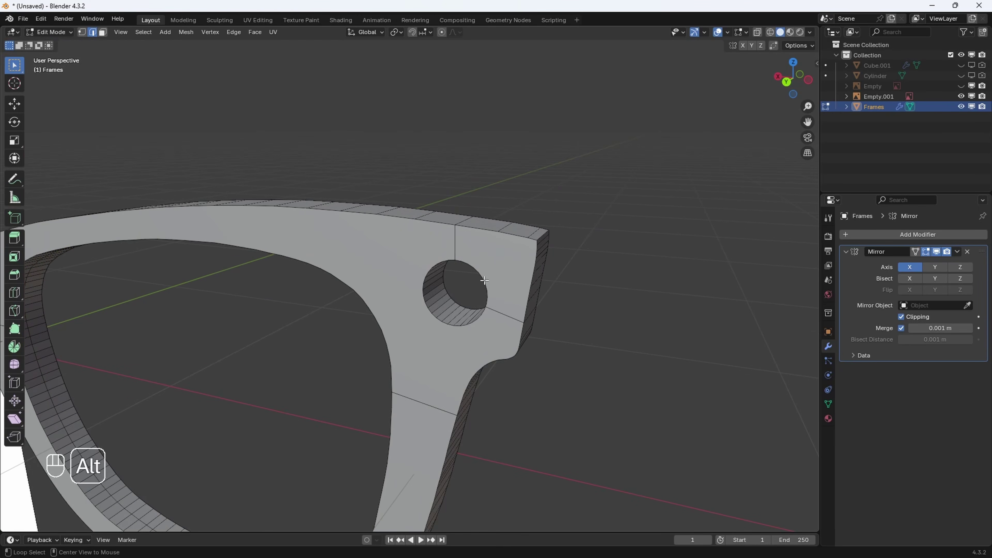
scroll(486, 286, "down", 1, "alt")
scroll(473, 282, "up", 2)
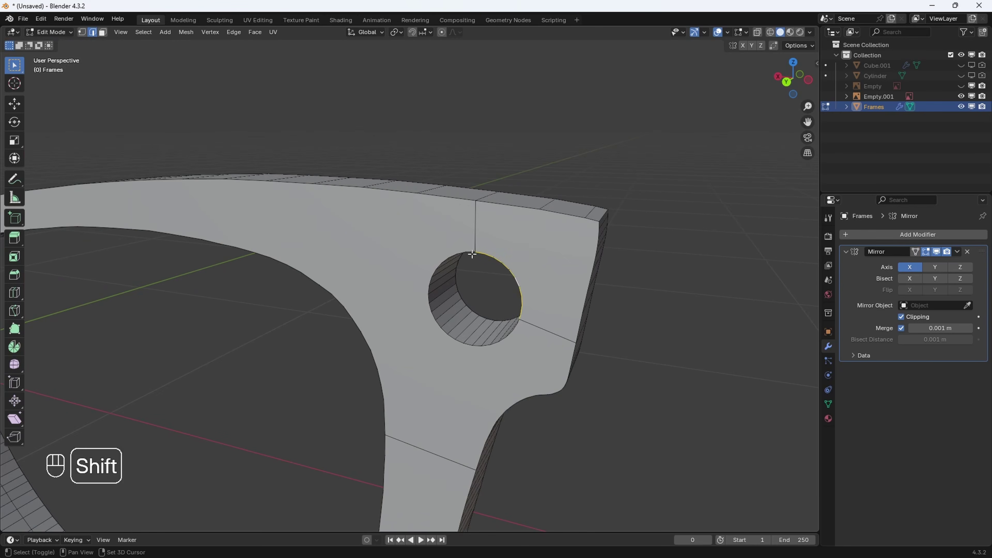
middle_click_drag(469, 251, 372, 244)
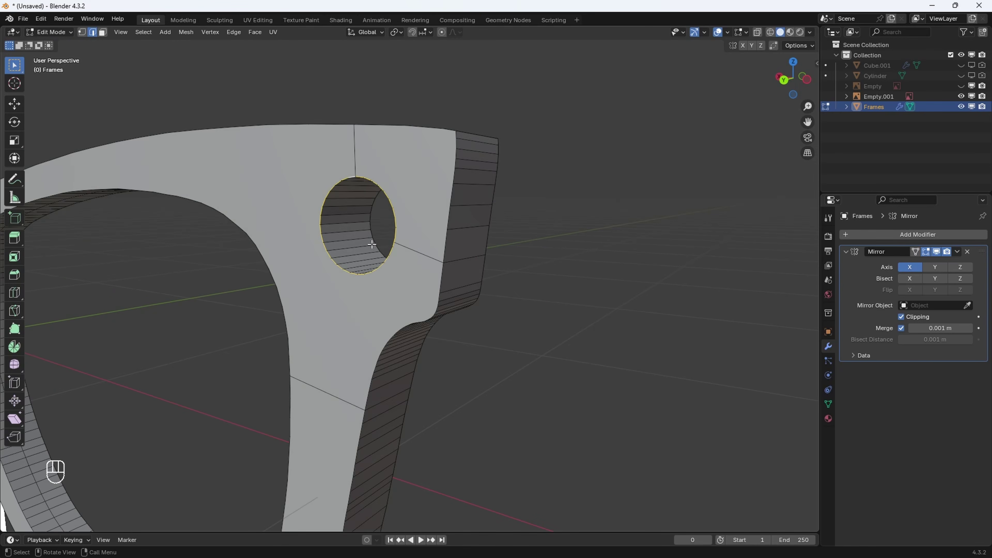
key("f")
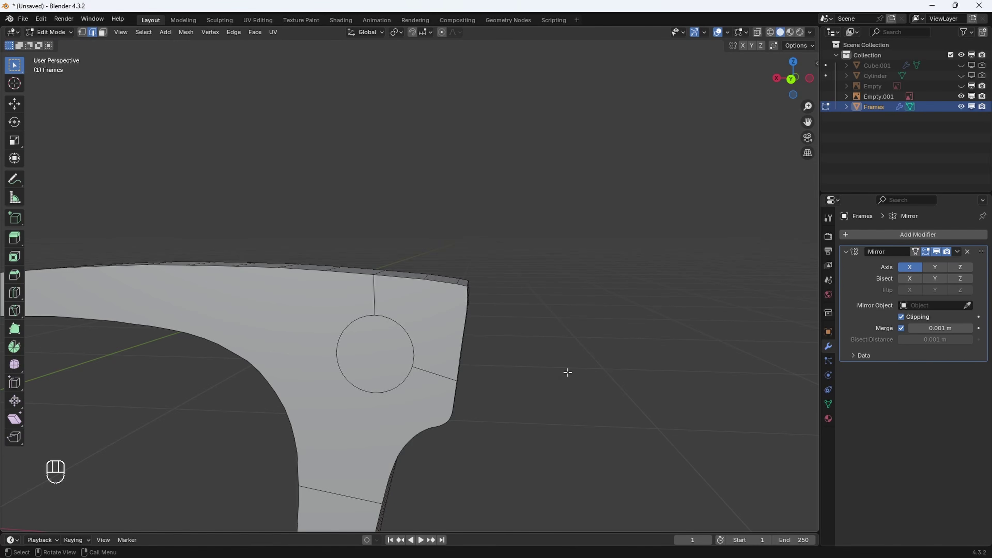
Delete the two edges that join the camera hole to the frame's outline on the back side
left_click(374, 301, "shift")
key("x")
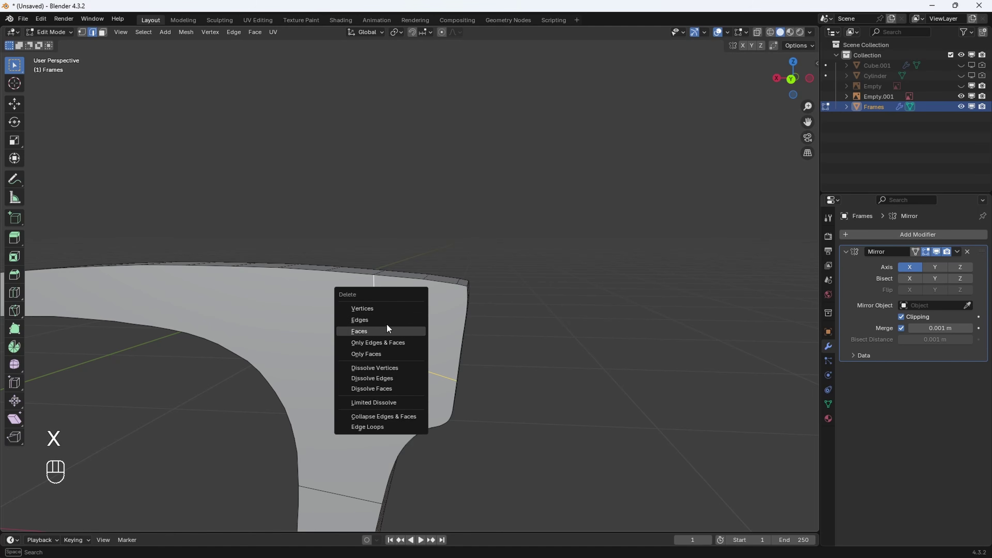
left_click(386, 320)
middle_click_drag(472, 388, 423, 368)
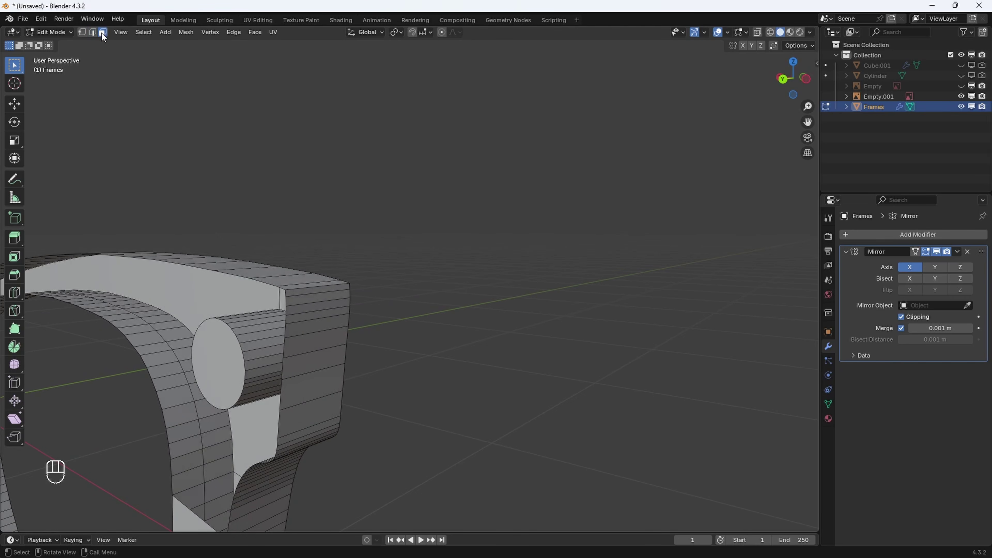
Move the circular cap face of the camera hole about -0.023 m along Y, into the frame
left_click(211, 347)
key("g")
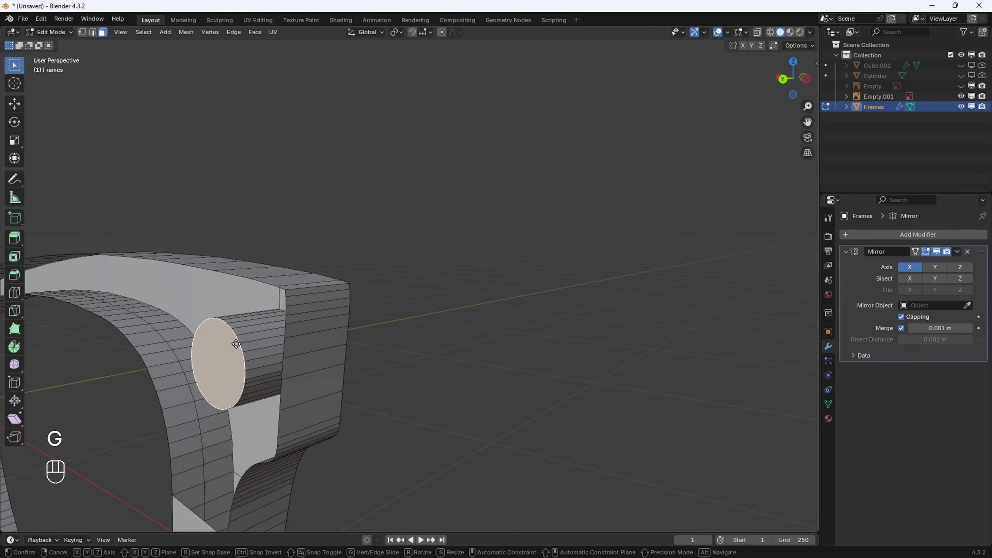
key("y")
left_click(246, 346)
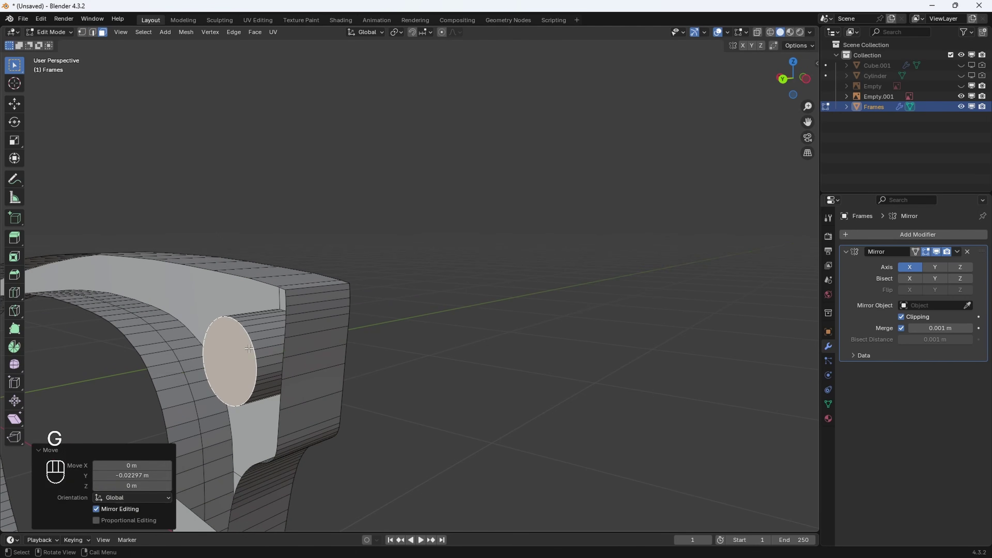
middle_click_drag(245, 346, 361, 347)
Select the open boundary loop on the frame's back side and fill it with a face
left_click(92, 36)
middle_click_drag(451, 229, 396, 213, "shift")
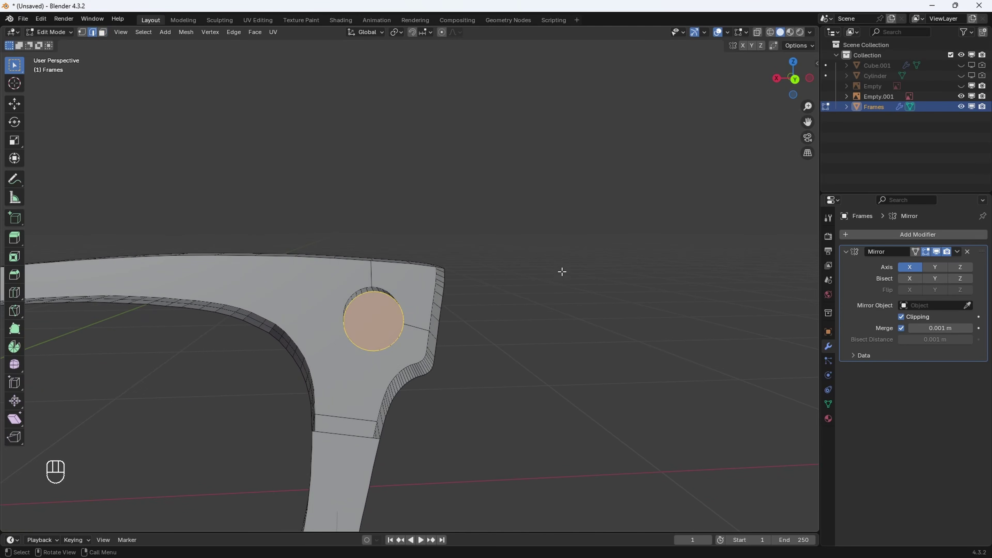
left_click(570, 266)
scroll(497, 324, "up", 1)
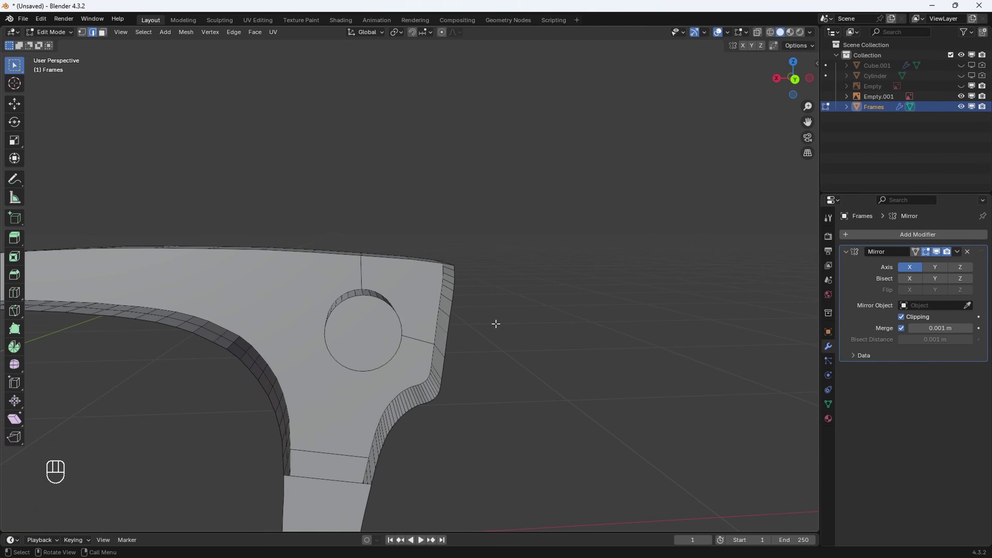
left_click(455, 274, "alt")
scroll(458, 333, "down", 2)
middle_click_drag(458, 333, 381, 337)
key("f")
scroll(421, 344, "up", 4)
key("Tab")
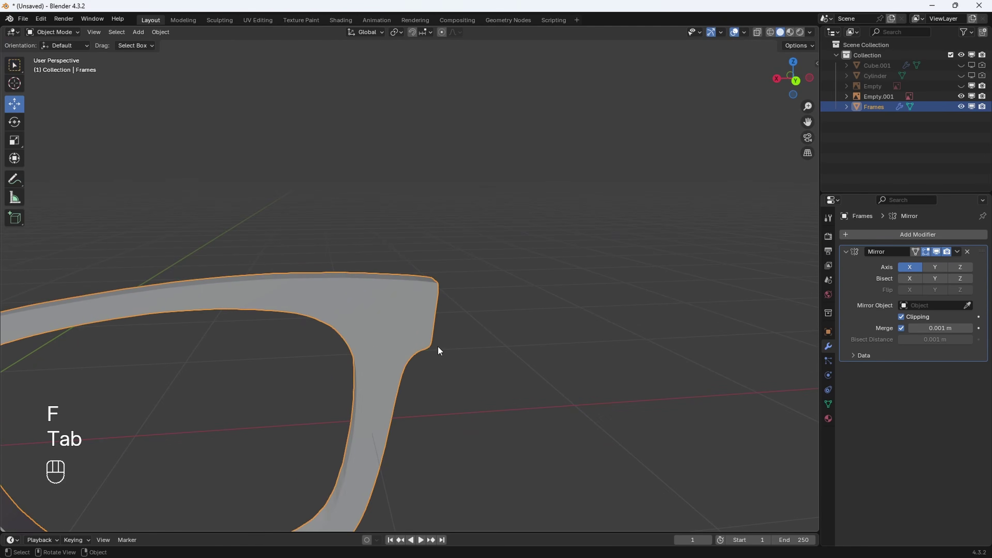
In the back orthographic view, knife-cut a vertical line across the frame's back face near its outer corner
middle_click_drag(439, 350, 391, 302, "shift")
key("Tab")
key("Tab")
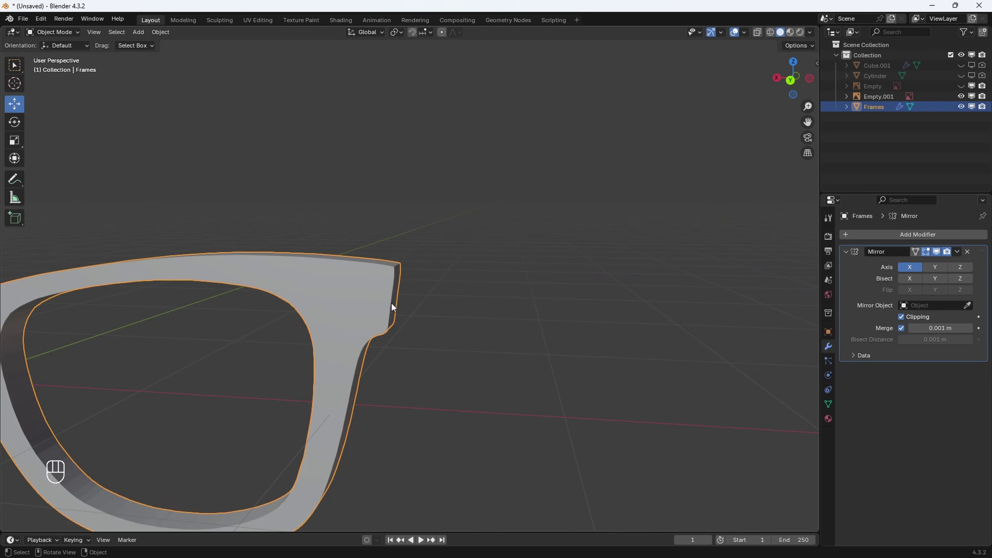
scroll(390, 303, "up", 3)
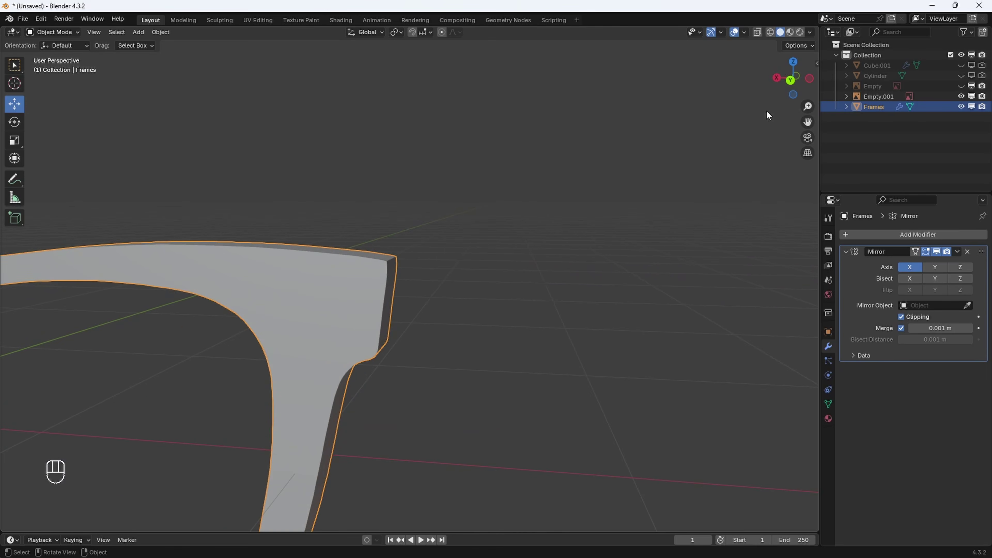
left_click(790, 82)
middle_click_drag(461, 282, 472, 329, "shift")
scroll(471, 327, "up", 3)
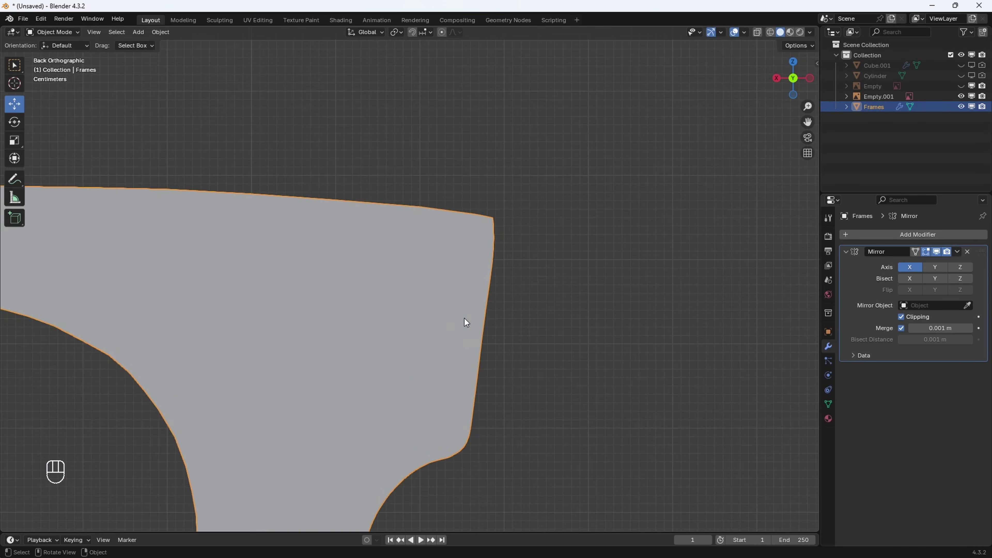
key("k")
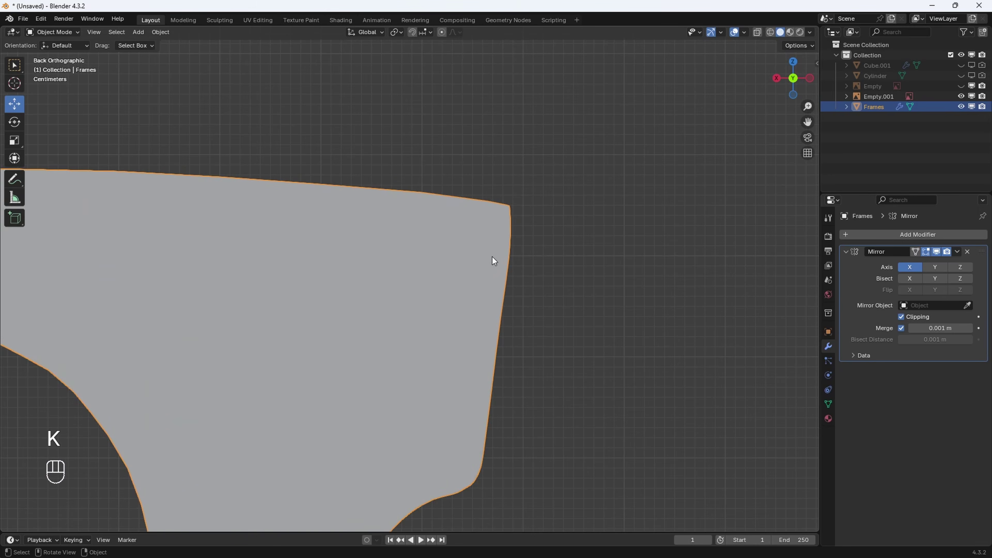
key("Tab")
key("k")
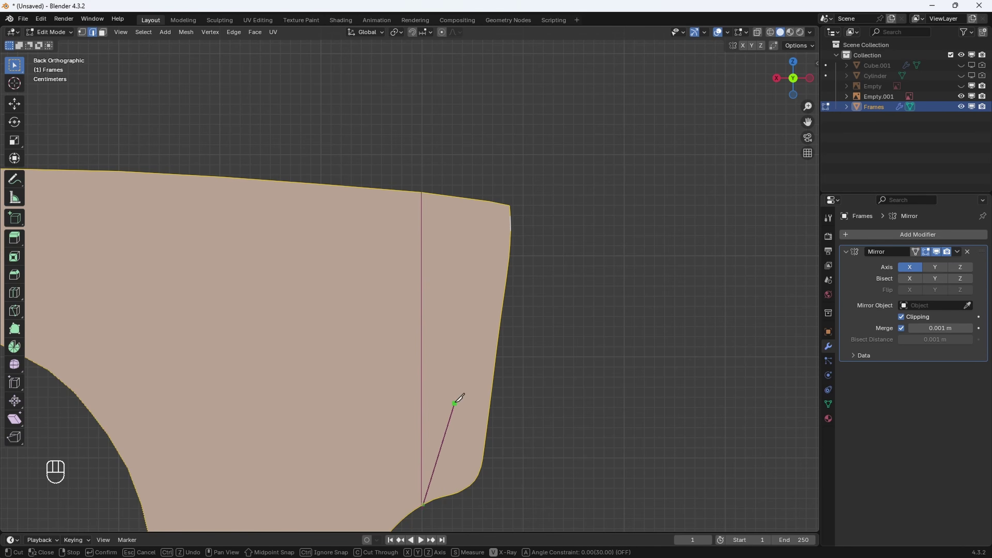
key("Return")
scroll(453, 372, "down", 3)
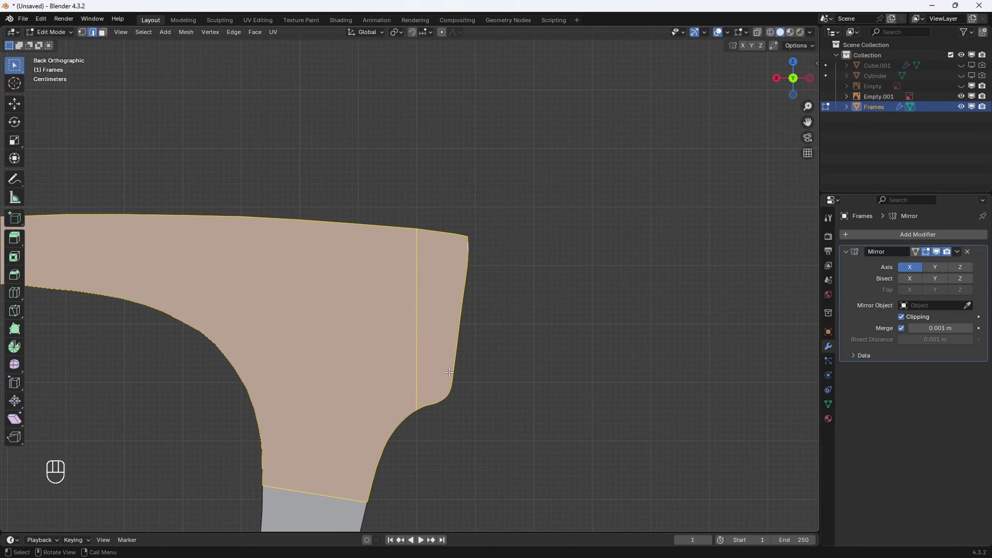
Select only the narrow back face at the frame's outer corner and duplicate it in place
left_click(103, 33)
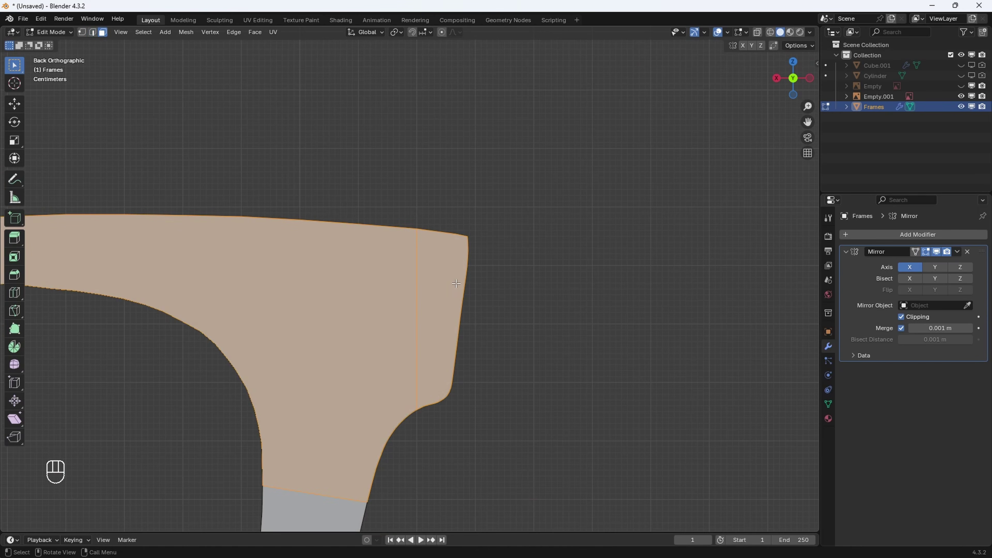
key("alt+a")
left_click(447, 267)
middle_click_drag(478, 284, 424, 284)
key("shift+d")
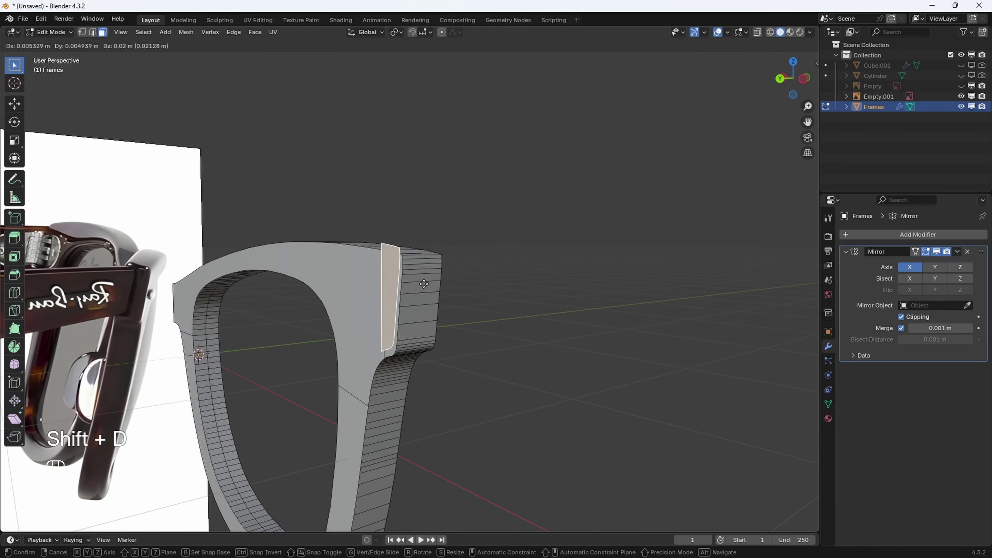
right_click(363, 239)
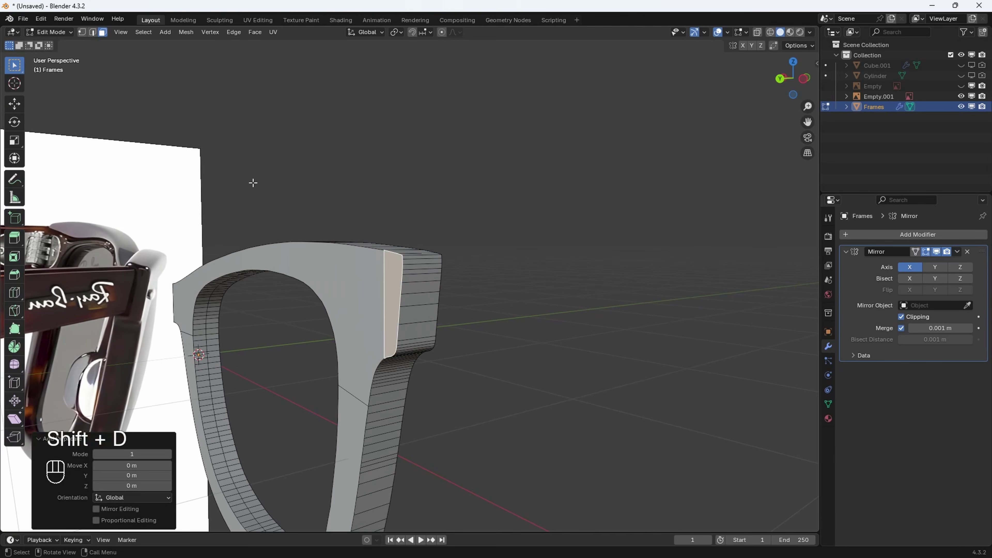
Move the duplicated corner face about 0.009 m along Y, away from the frame's back
left_click(20, 105)
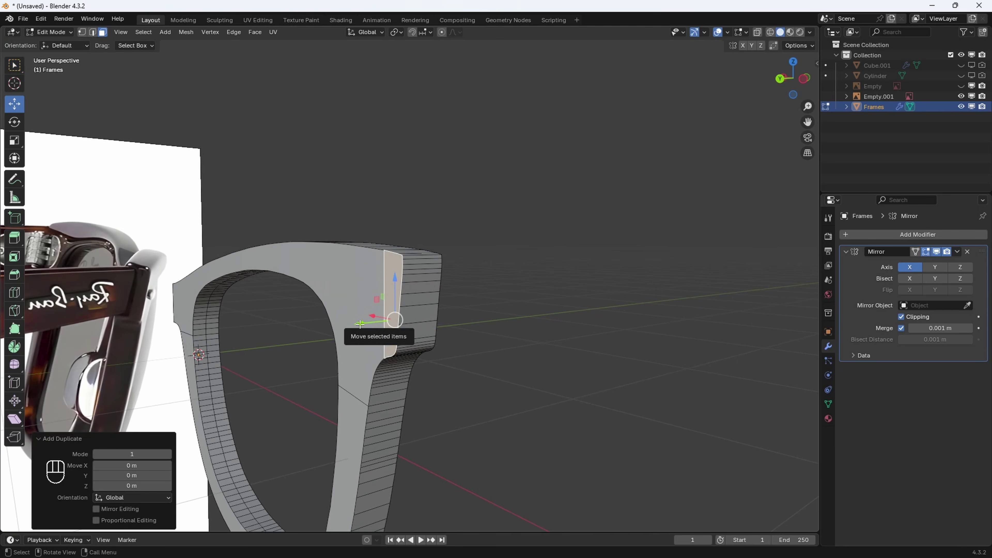
middle_click_drag(360, 326, 373, 316)
key("g")
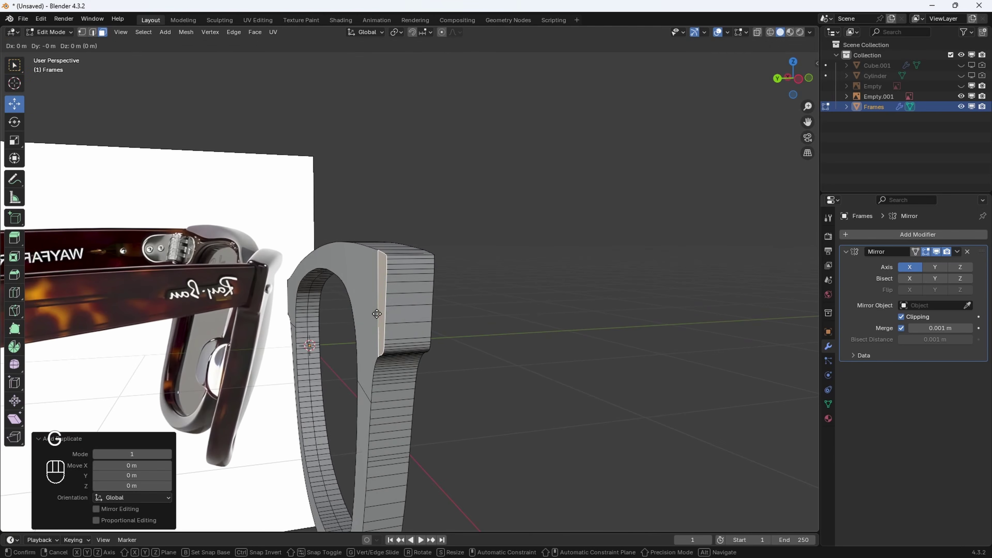
key("y")
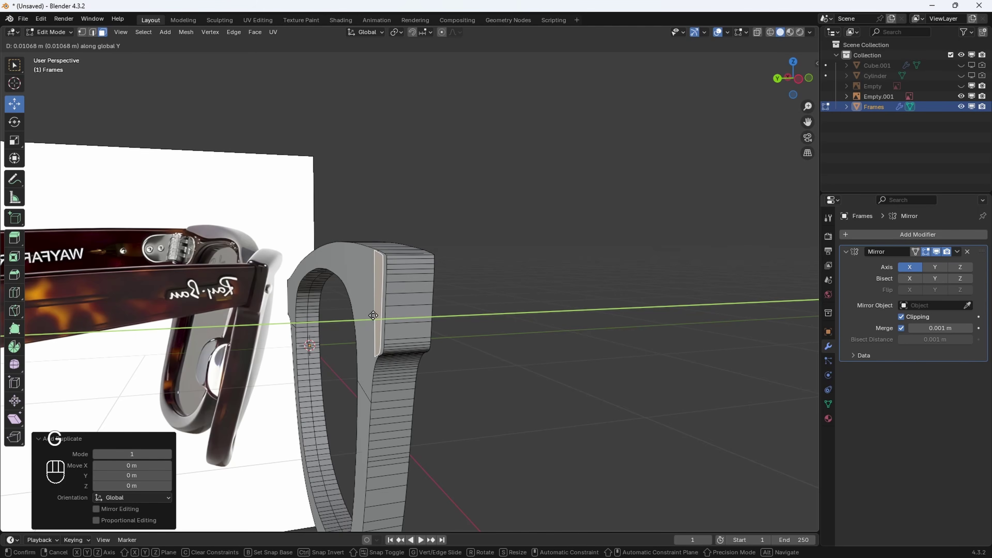
left_click(373, 316)
middle_click_drag(376, 317, 370, 309)
Separate the duplicated corner face into its own object and rename it Legs
key("p")
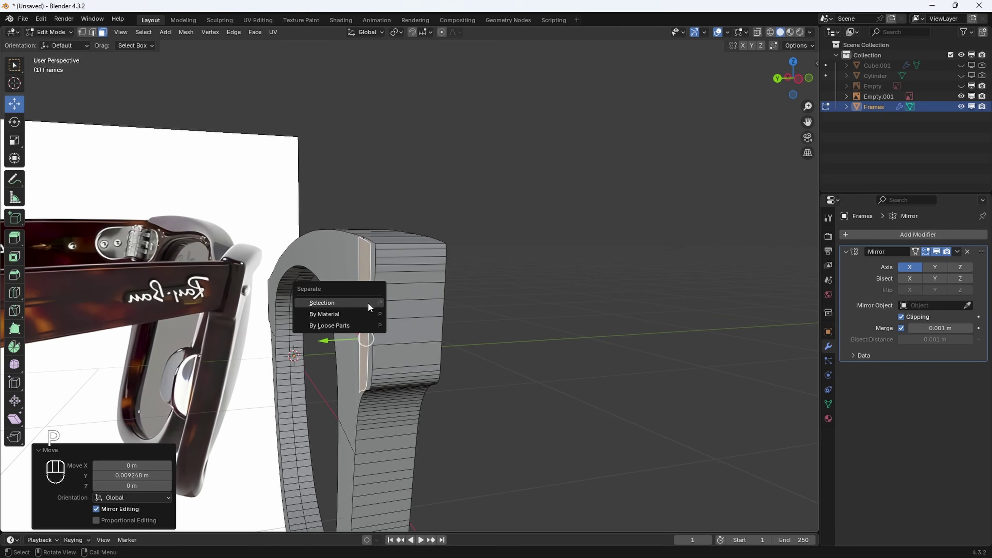
left_click(323, 303)
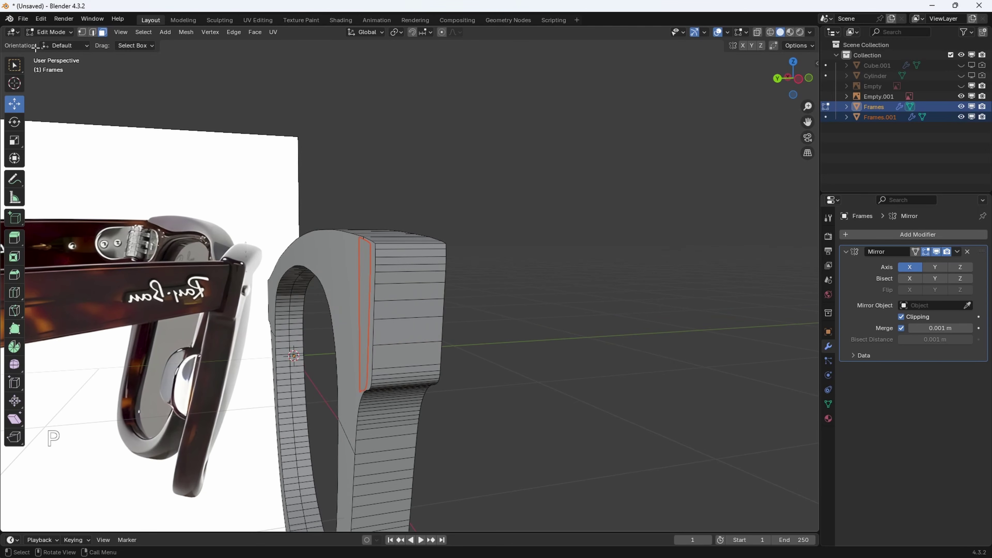
left_click(53, 32)
left_click(51, 41)
left_click(362, 250)
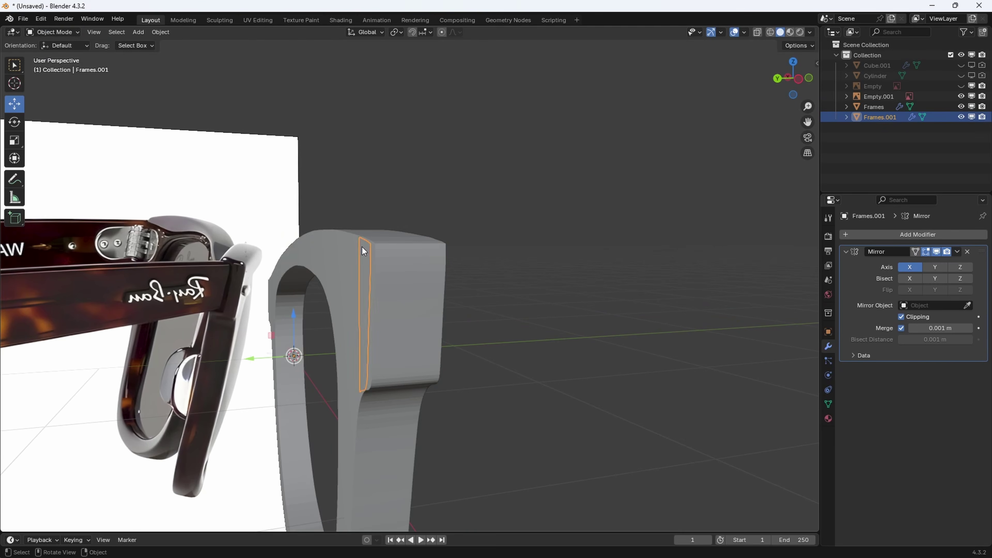
key("g")
key("ctrl+z")
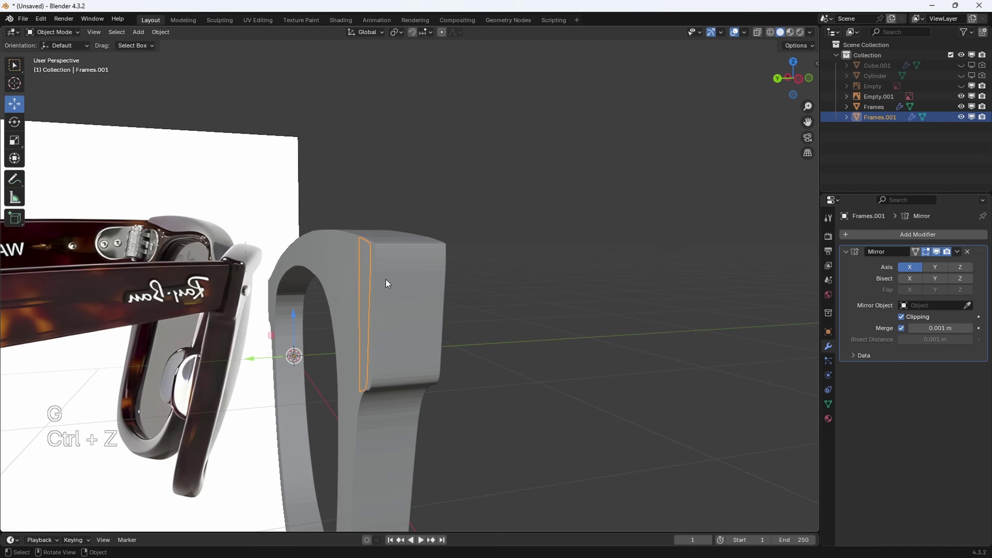
double_click(884, 118)
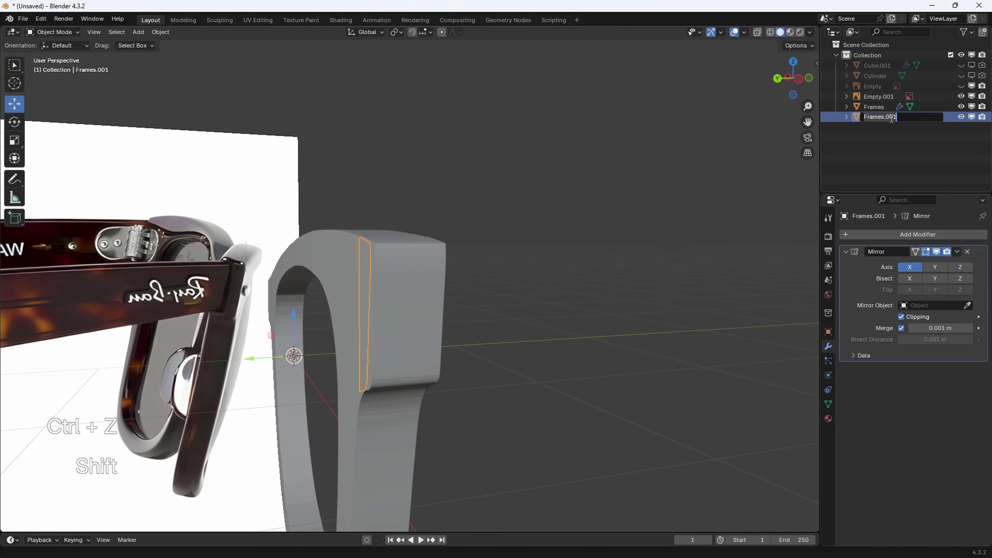
type("Legs")
key("Return")
Select the whole Legs mesh in Edit Mode and show it beside the side reference in the left orthographic view
scroll(411, 293, "down", 1)
mouse_move(411, 292)
middle_mouse_down()
mouse_move(432, 299)
mouse_move(418, 293)
middle_mouse_up()
key("Tab")
key("a")
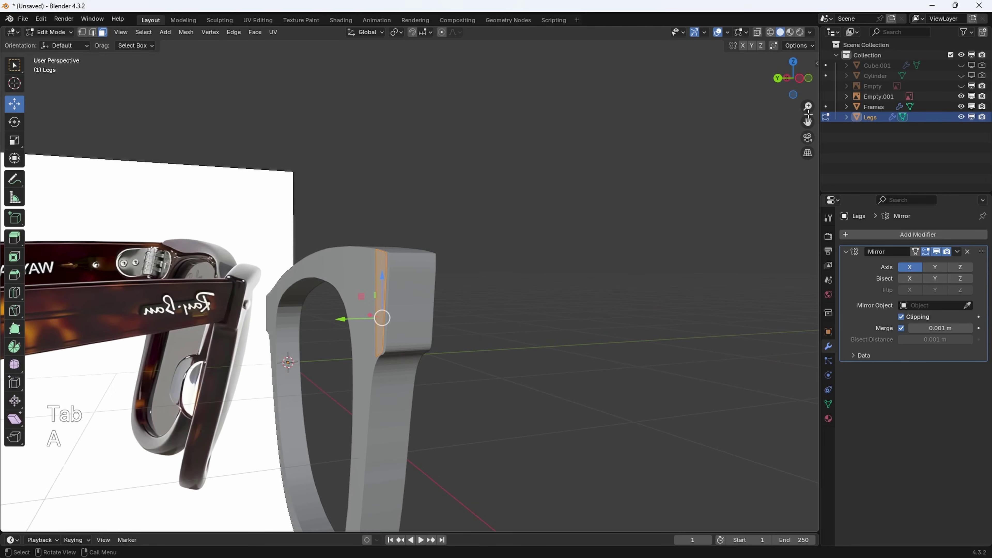
left_click(797, 79)
scroll(448, 275, "up", 2)
scroll(448, 275, "down", 7)
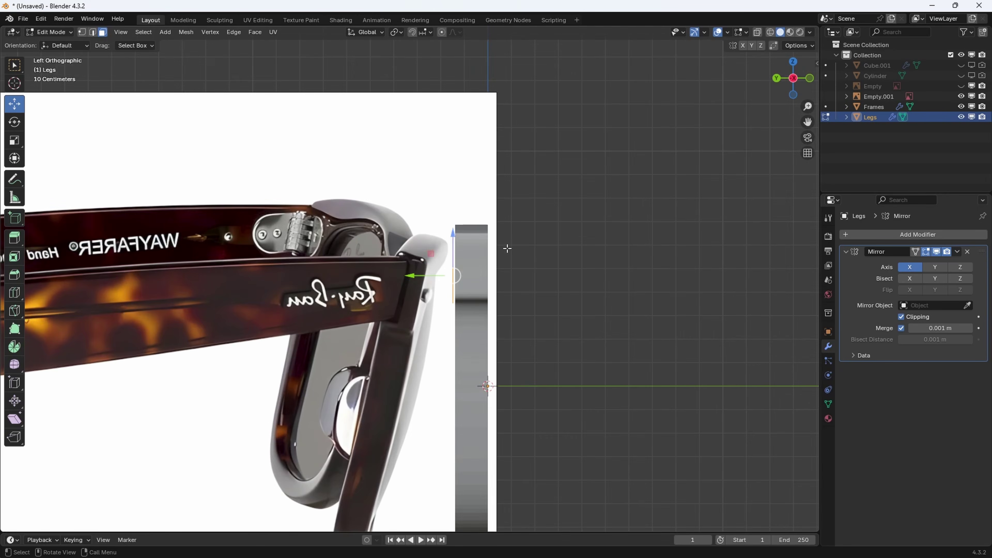
scroll(417, 236, "up", 1)
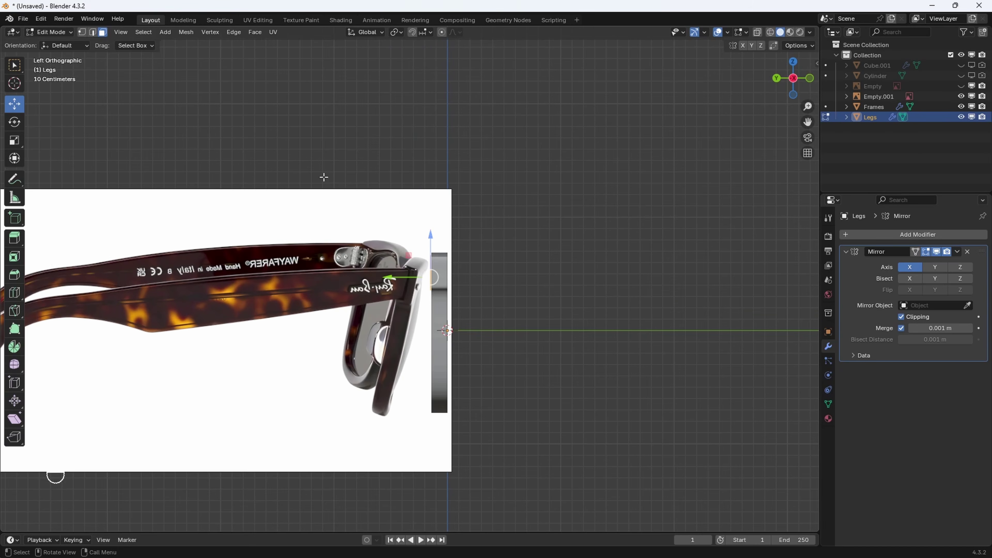
In Object Mode, move the side reference image about -0.26 m along Y and 0.113 m up to align its temple with the frame
left_click(51, 32)
left_click(55, 41)
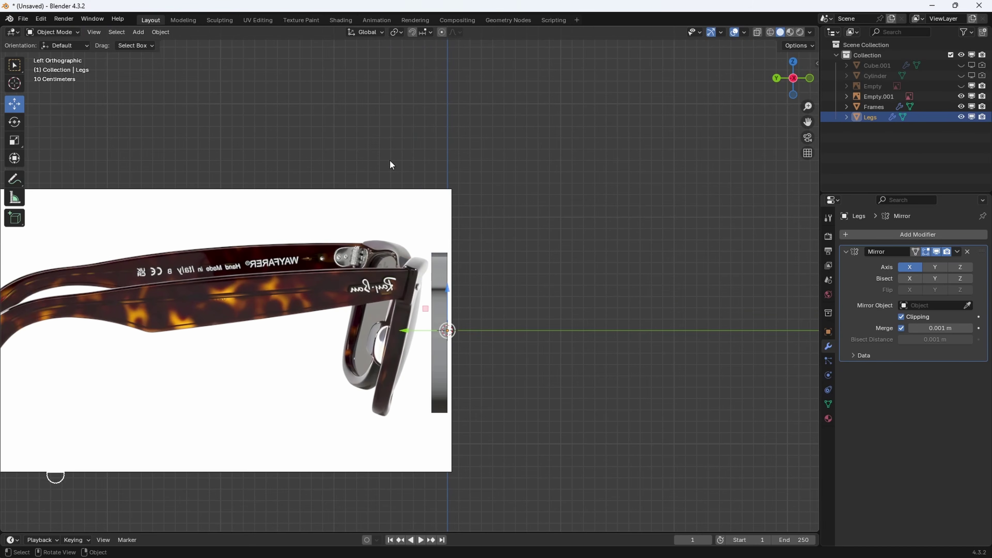
left_click(398, 192)
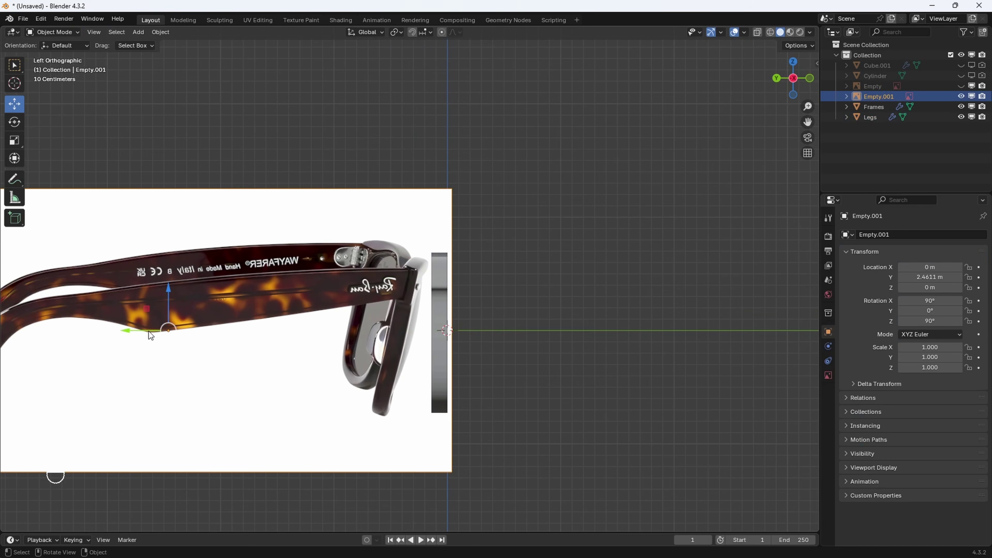
left_click_drag(133, 329, 162, 332)
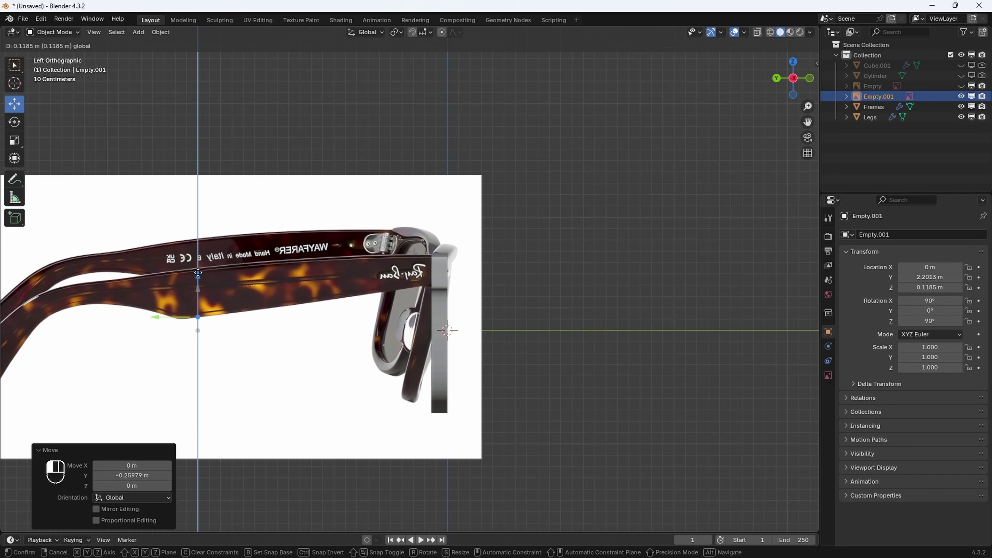
scroll(494, 297, "up", 5)
scroll(494, 302, "down", 5)
scroll(445, 276, "up", 5)
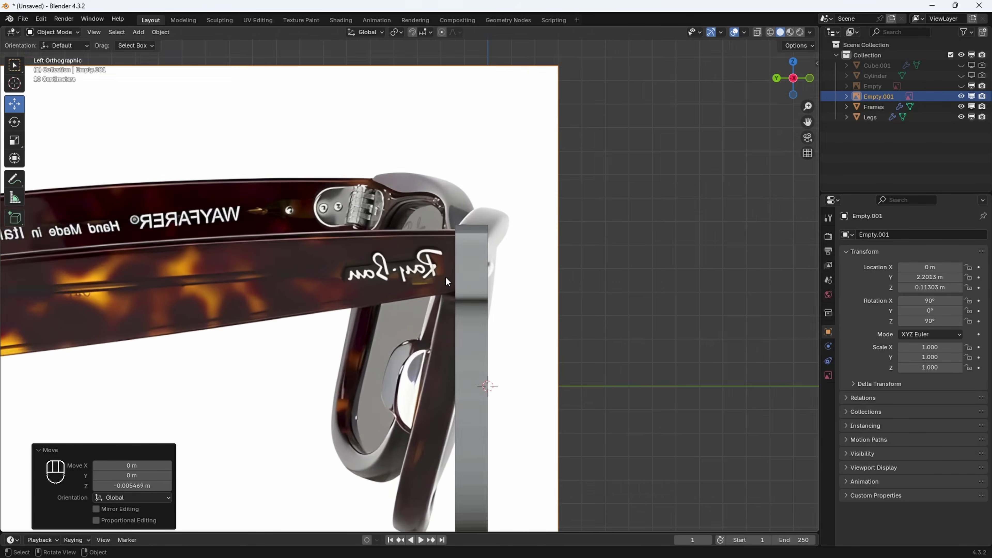
Lower the side reference image about 0.017 m along Z so its temple lines up with the frame corner
key("g")
key("z")
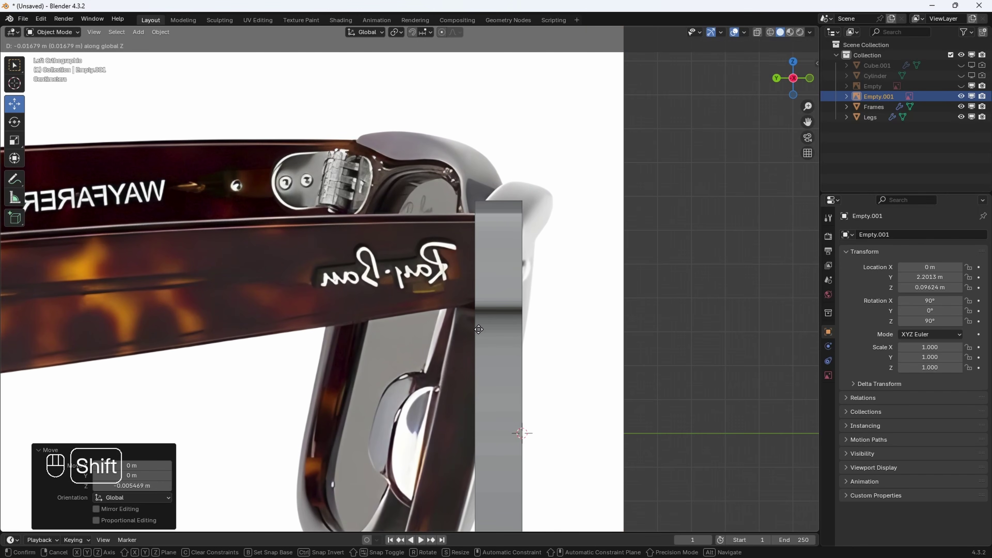
left_click(480, 333)
In the left orthographic view, extrude the Legs face about 2.19 m backward along the reference temple
scroll(508, 313, "down", 3)
middle_click_drag(537, 296, 443, 265)
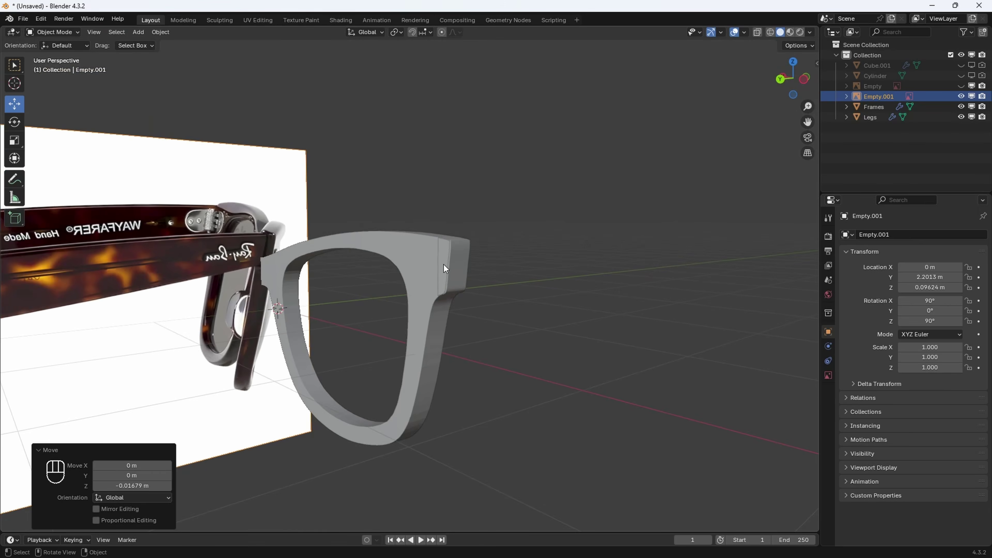
left_click(457, 253)
key("Tab")
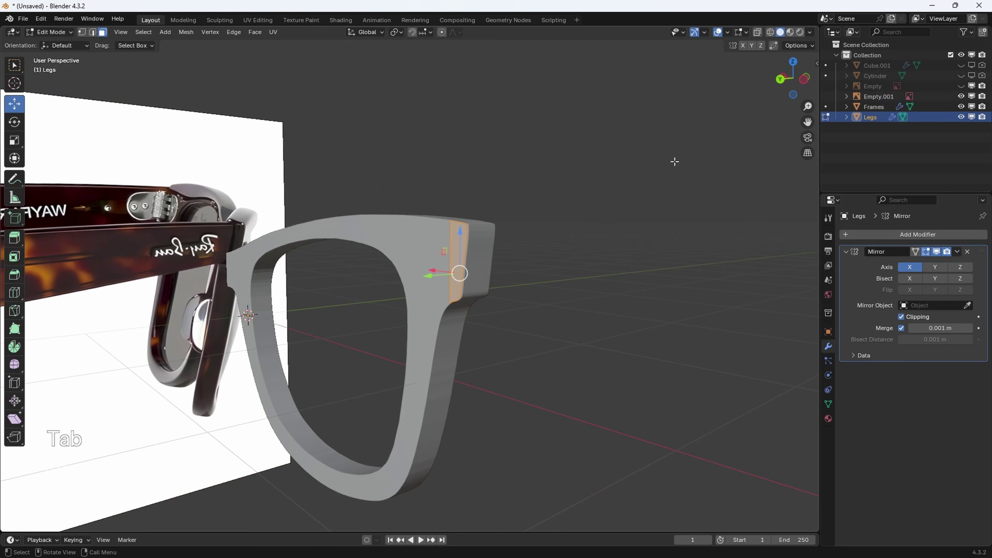
left_click(783, 78)
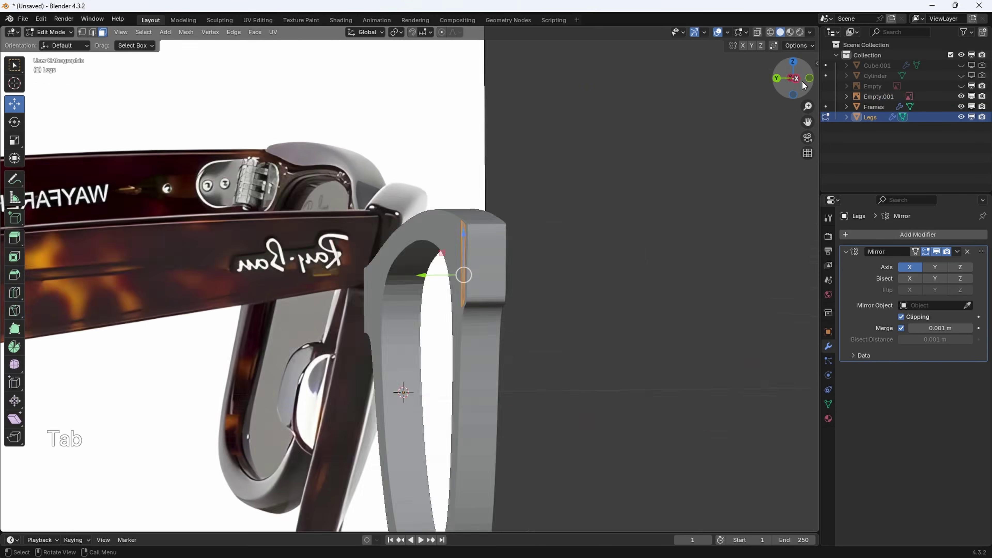
scroll(450, 277, "down", 2)
middle_click_drag(528, 276, 635, 260, "shift")
key("e")
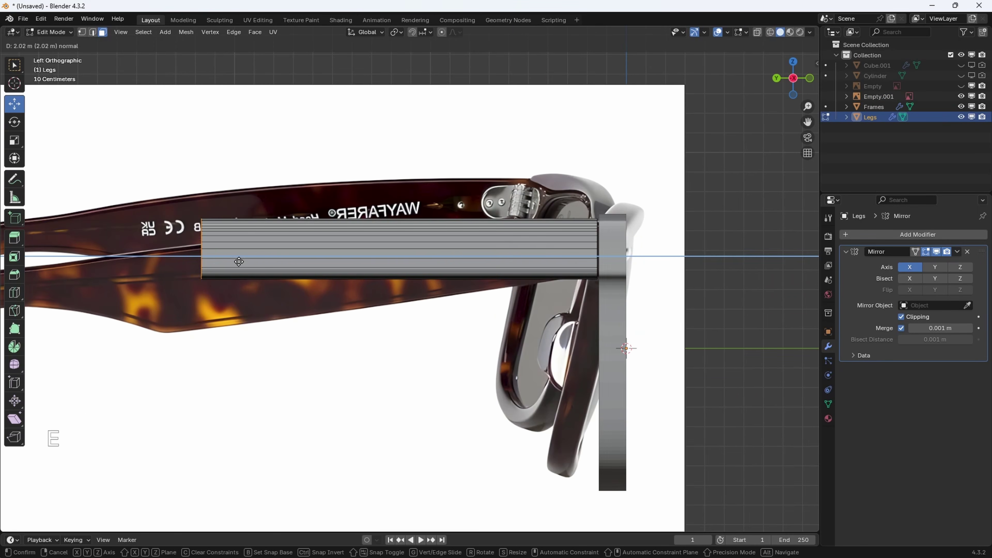
left_click(205, 273)
Move the leg's end face down about 0.227 m and scale it to about 1.39 to match the temple's widest section
middle_click_drag(139, 195, 251, 192, "shift")
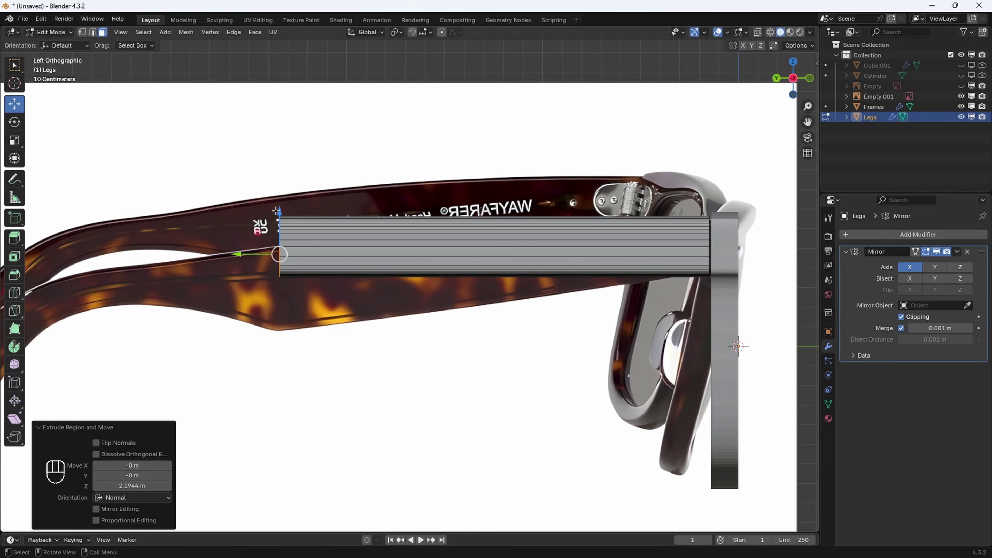
left_click_drag(281, 215, 288, 259)
key("s")
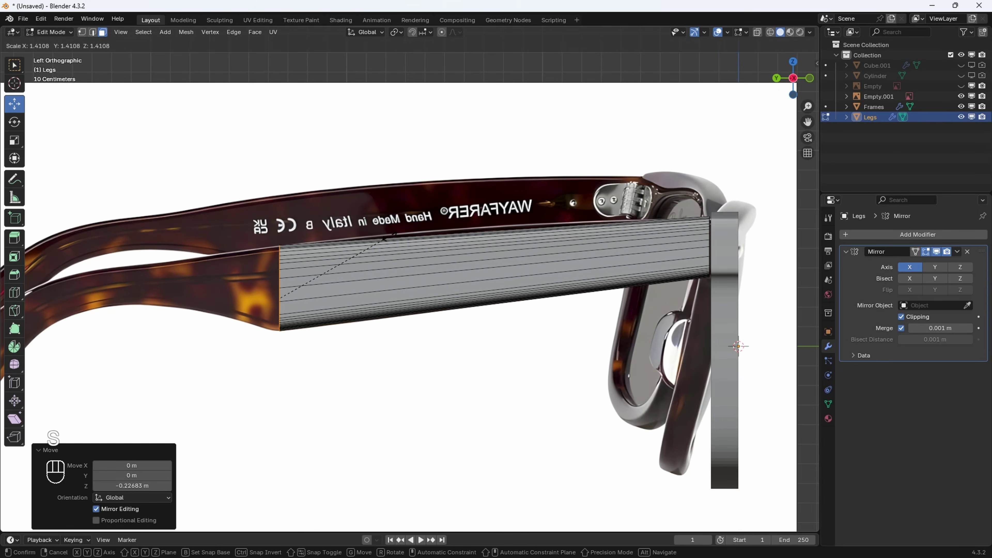
left_click(384, 240)
Extrude the leg's end face about 0.71 m further back and scale the new end to about 0.395
middle_click_drag(384, 240, 524, 252, "shift")
scroll(523, 252, "down", 3)
scroll(541, 255, "up", 1)
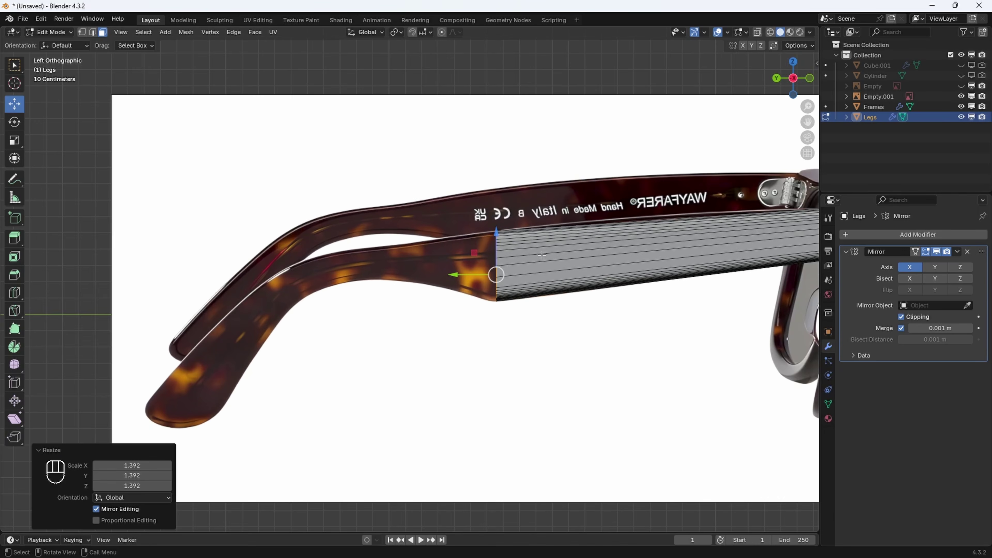
key("e")
left_click(378, 270)
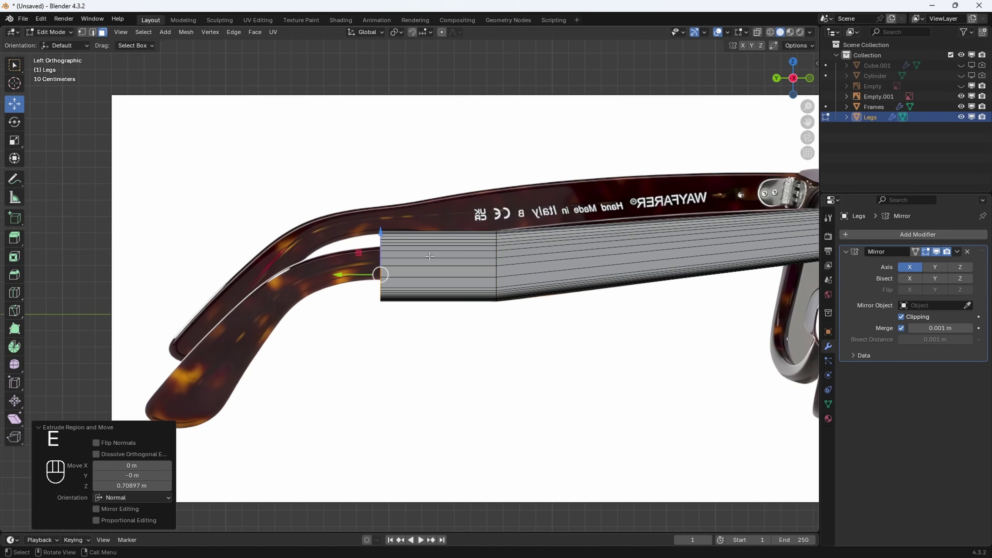
key("s")
left_click(442, 254)
Raise the narrowed end face about 0.048 m, rescale it to the temple's height, and rotate it about -5.9° around X
scroll(405, 253, "up", 2)
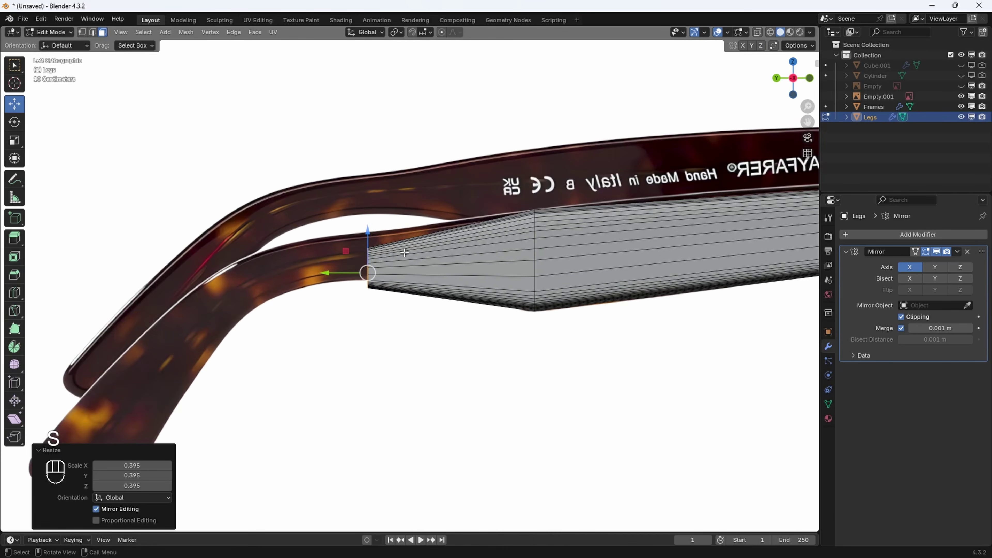
left_click_drag(365, 233, 367, 222)
left_click(368, 219)
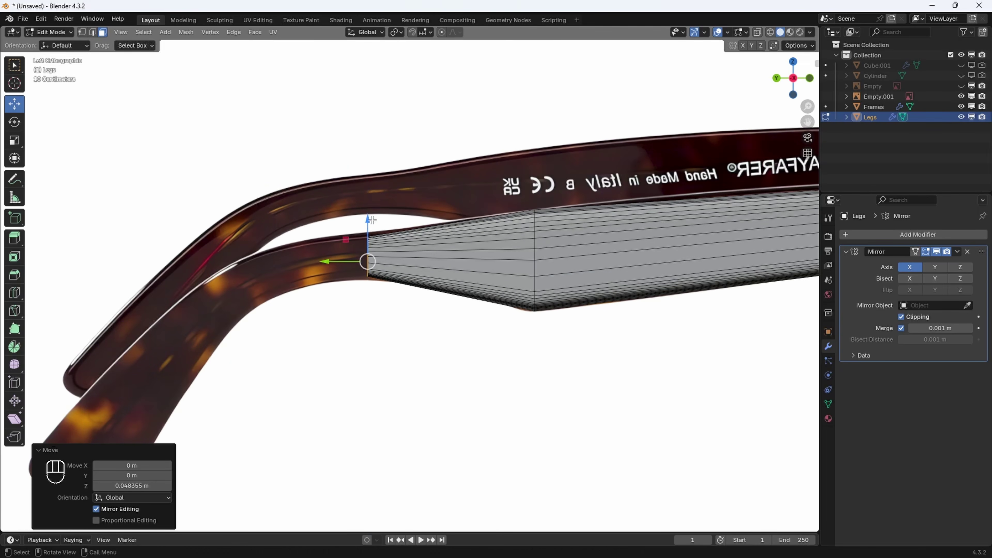
key("s")
left_click(423, 236)
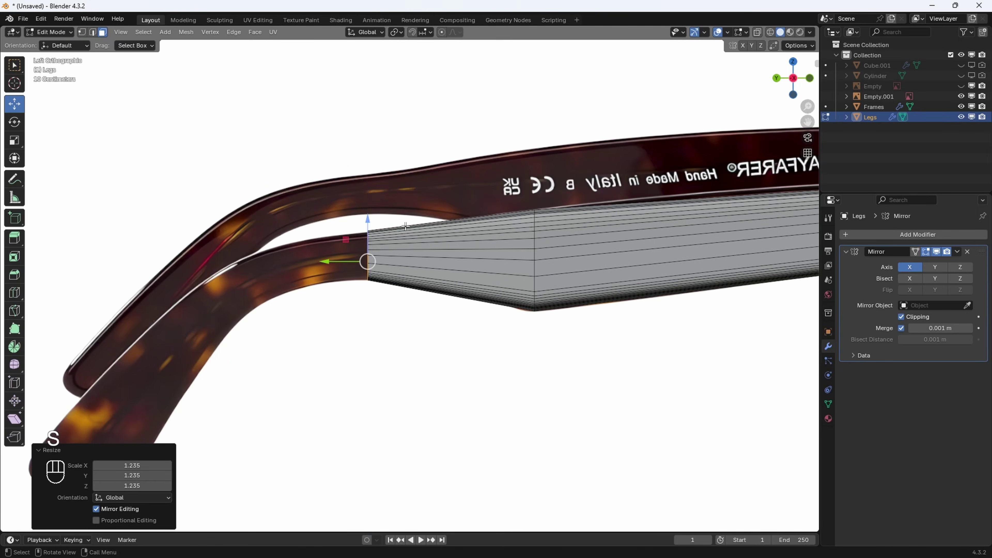
middle_click_drag(430, 235, 557, 225, "shift")
key("r")
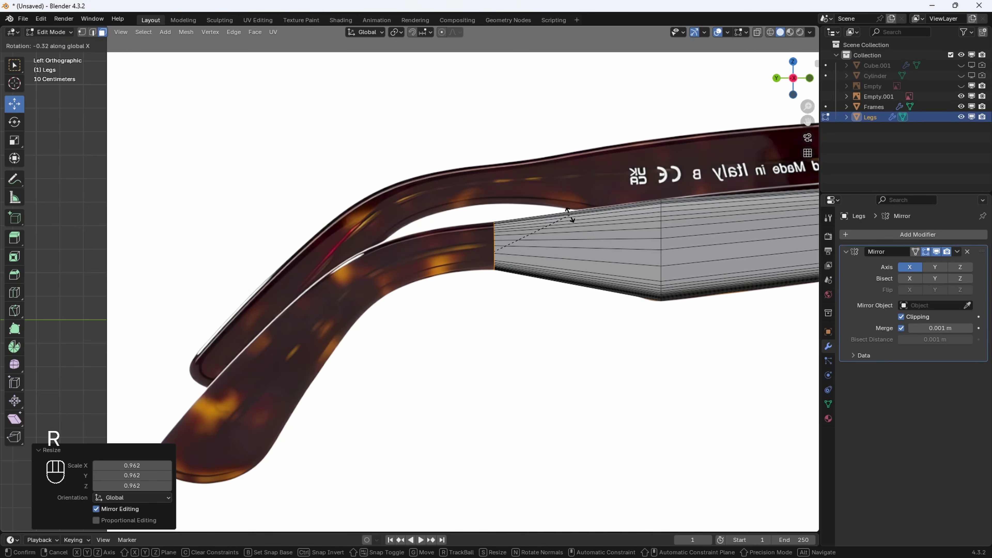
left_click(567, 205)
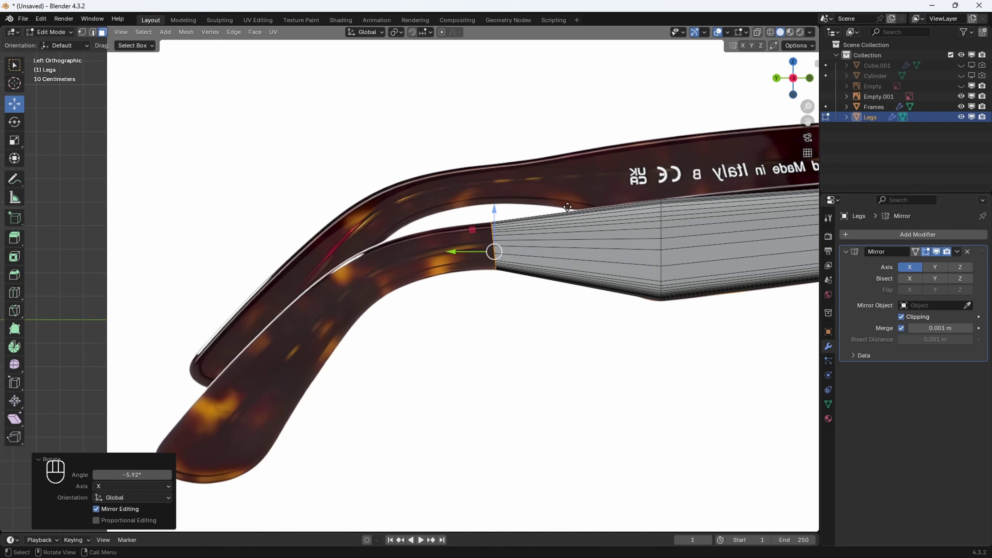
Extrude the end face about 0.243 m into the bend, scale it to 0.946, and rotate it about -5.8° around X
key("e")
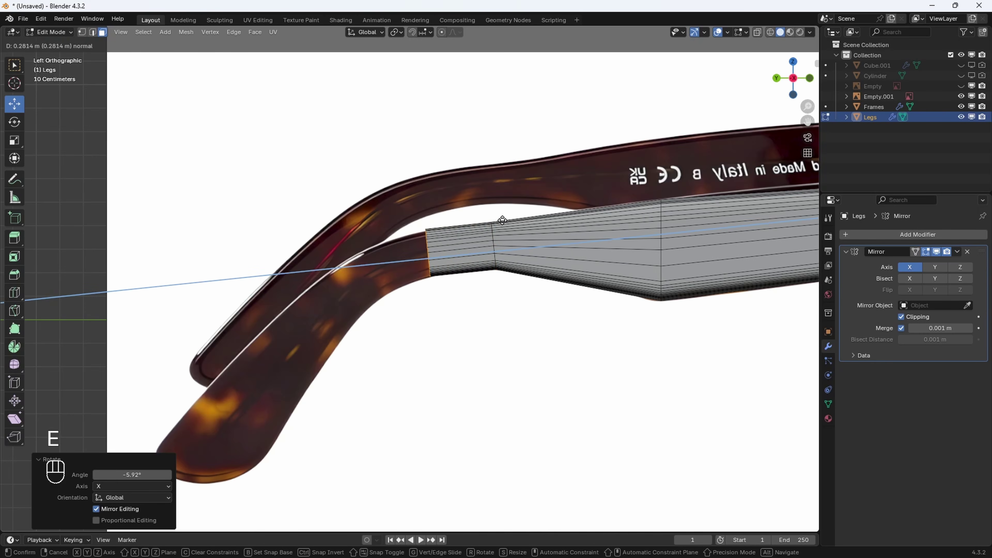
left_click(512, 222)
key("s")
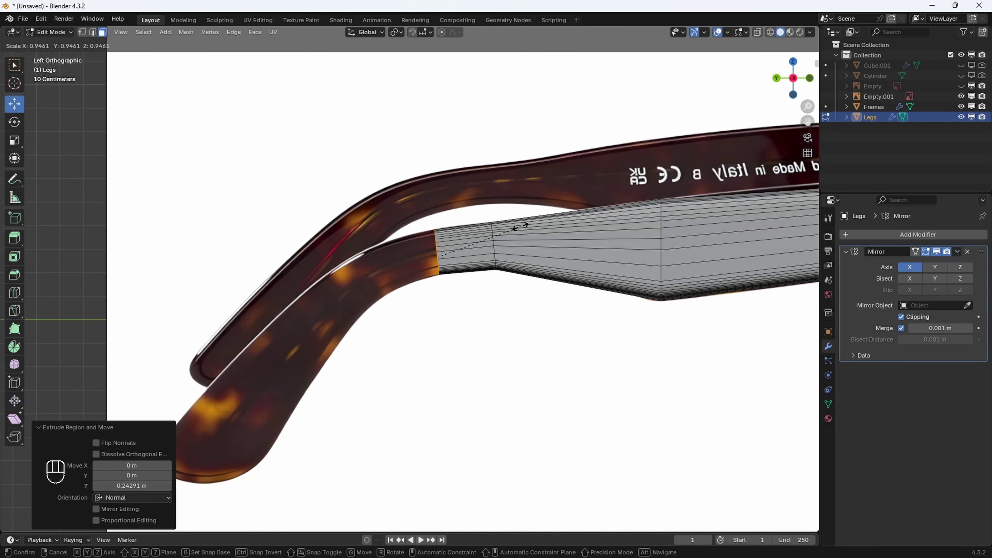
left_click(521, 226)
key("r")
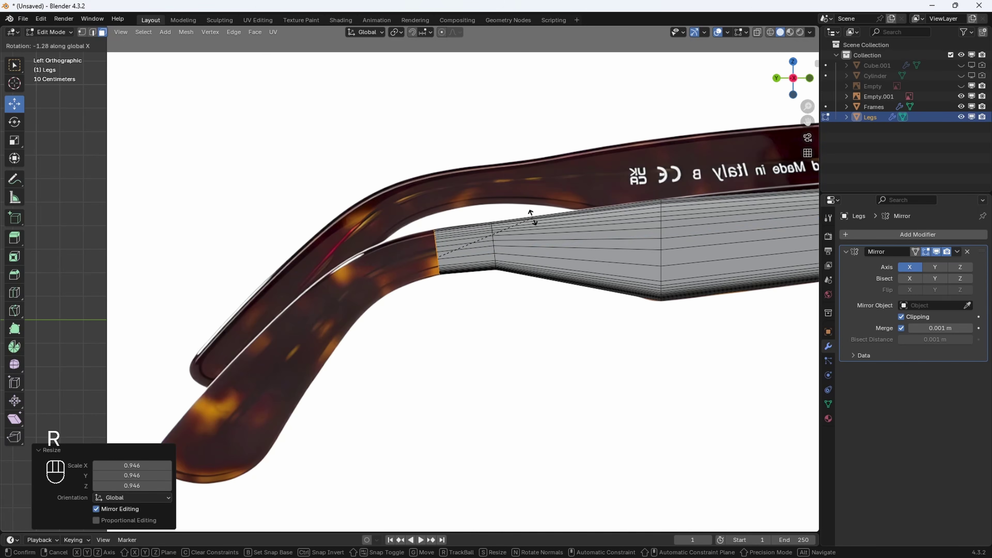
left_click(525, 212)
key("e")
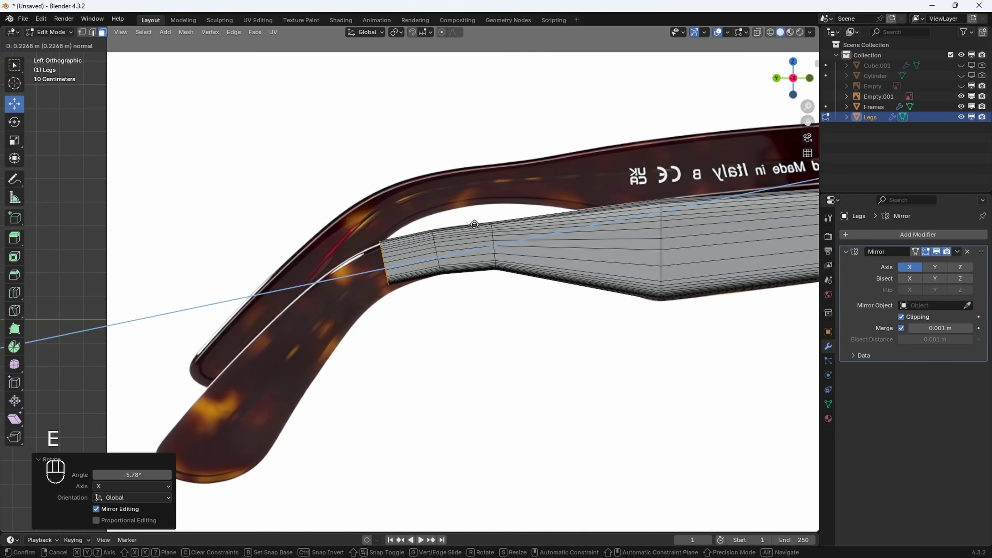
left_click(500, 223)
key("ctrl+z")
Rotate the end face a further -5.6° or so around X and extrude it about 0.205 m along the bend
key("r")
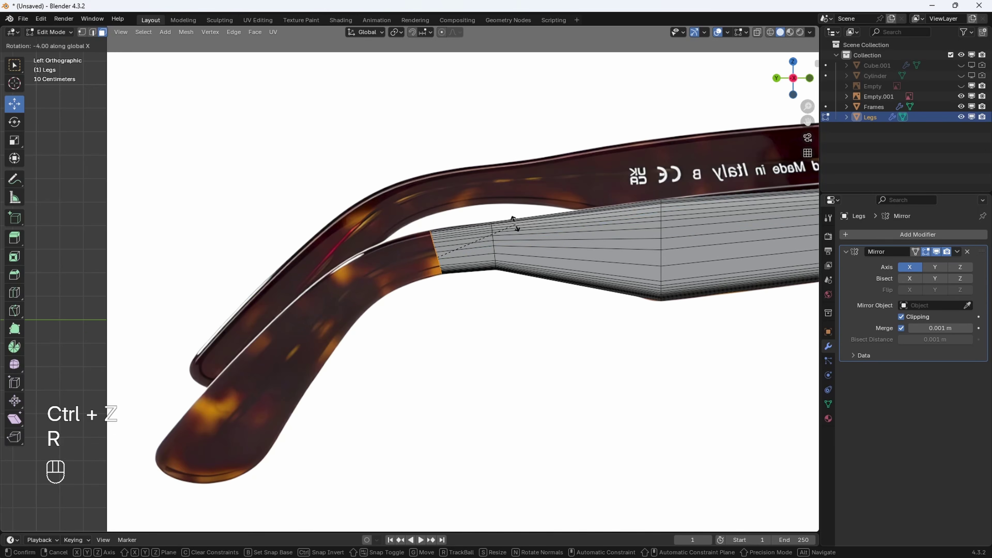
left_click(508, 229)
key("e")
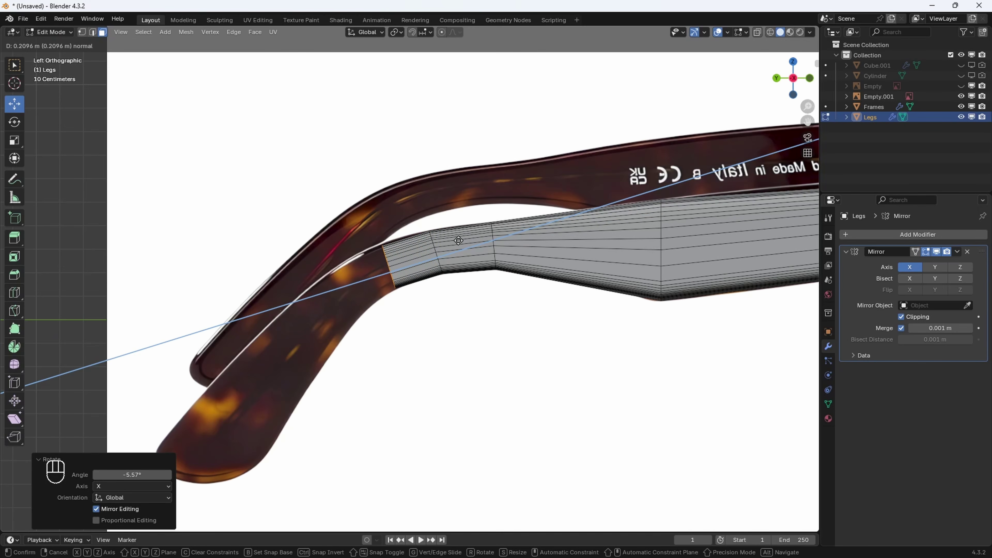
left_click(460, 239)
Tilt the new end face about -15° around X in two rotations to follow the temple's curve
key("r")
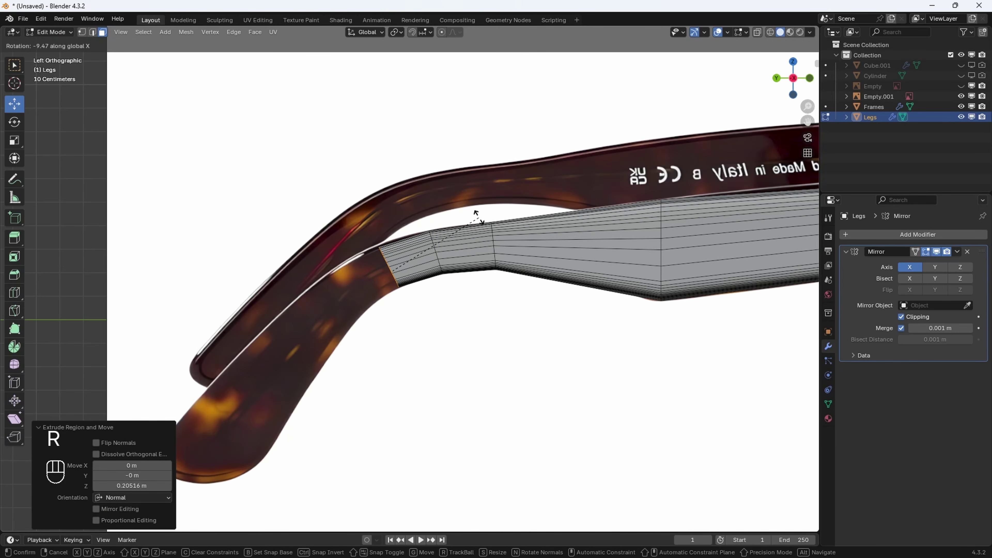
left_click(479, 217)
key("r")
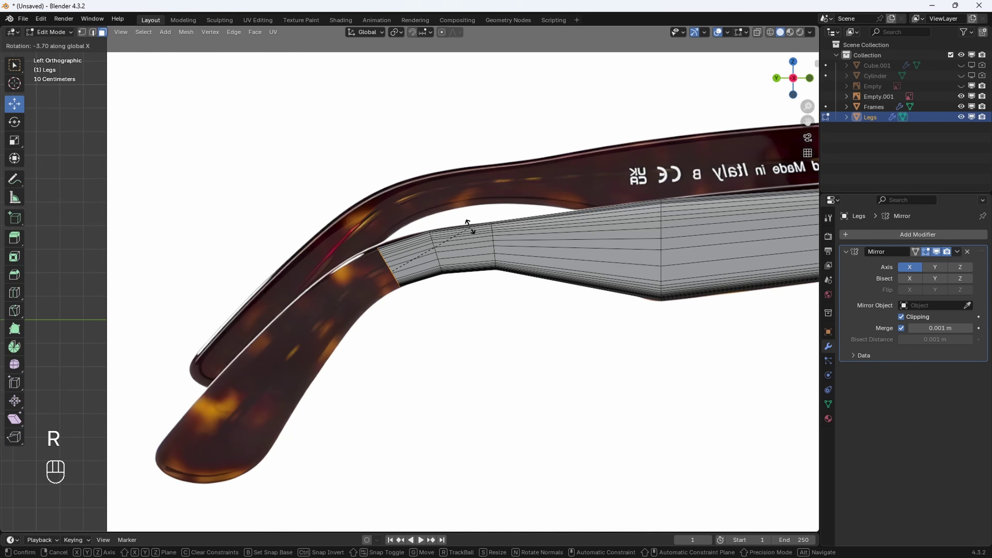
left_click(466, 220)
Extrude the end face about 0.205 m down the bend, scale it to 1.139, and rotate it about -13.8° around X
key("e")
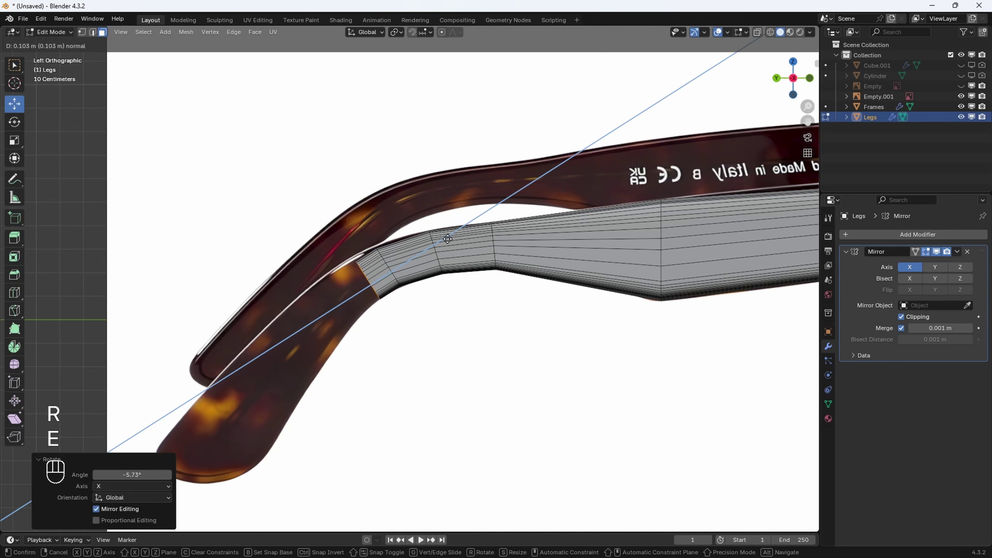
left_click(429, 253)
key("s")
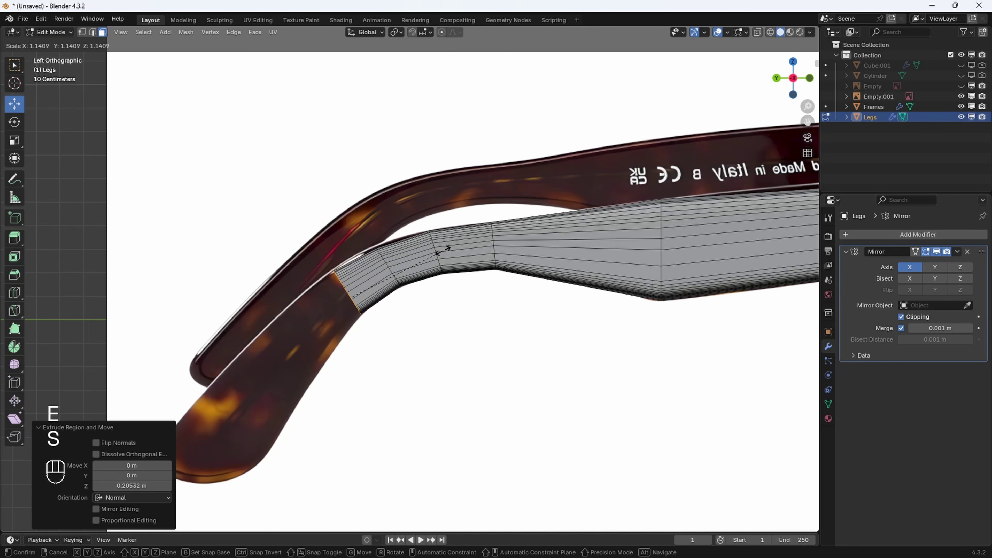
left_click(444, 253)
middle_click_drag(445, 253, 520, 224, "shift")
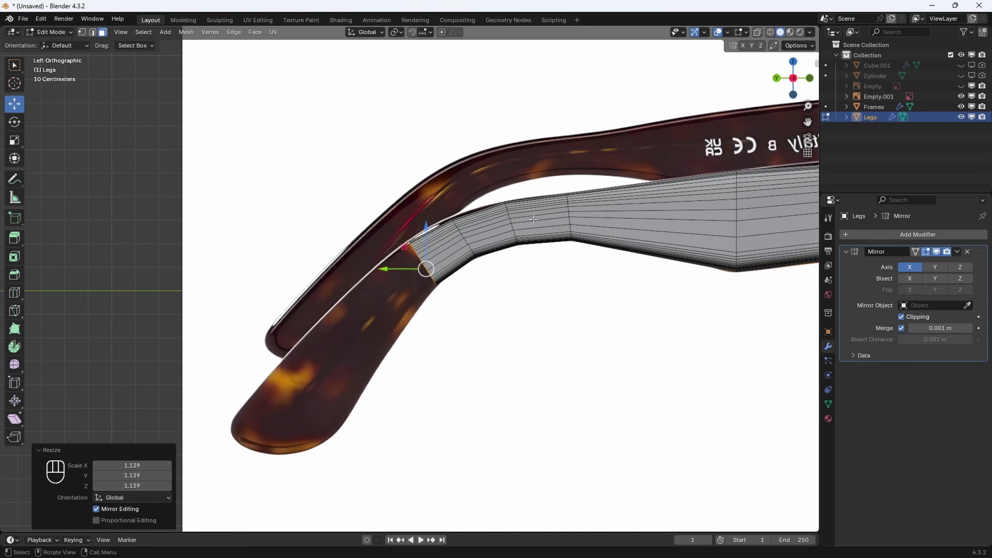
key("r")
key("x")
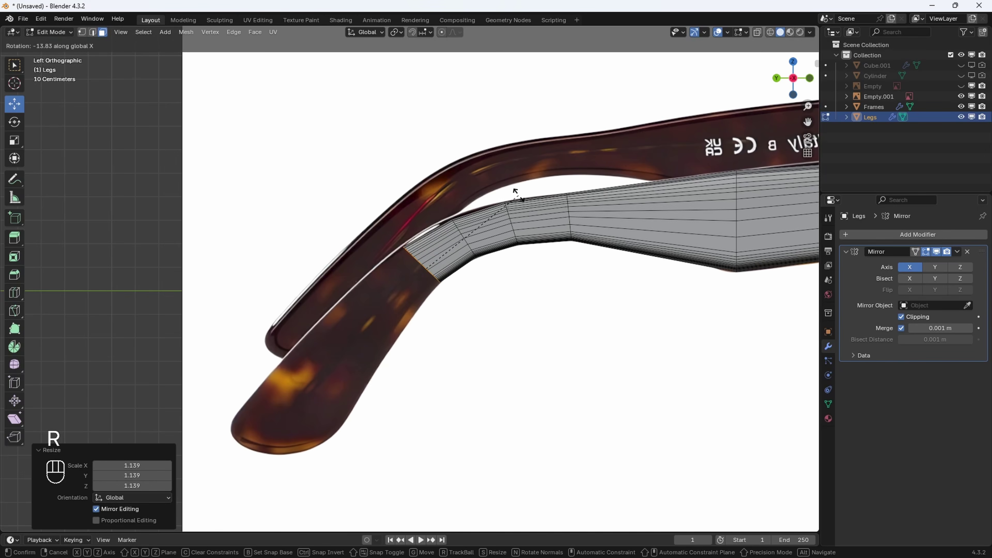
left_click(516, 191)
Extrude the end face about 0.253 m down the ear piece, scale it to 1.277, and rotate it about -1.7° around X
key("e")
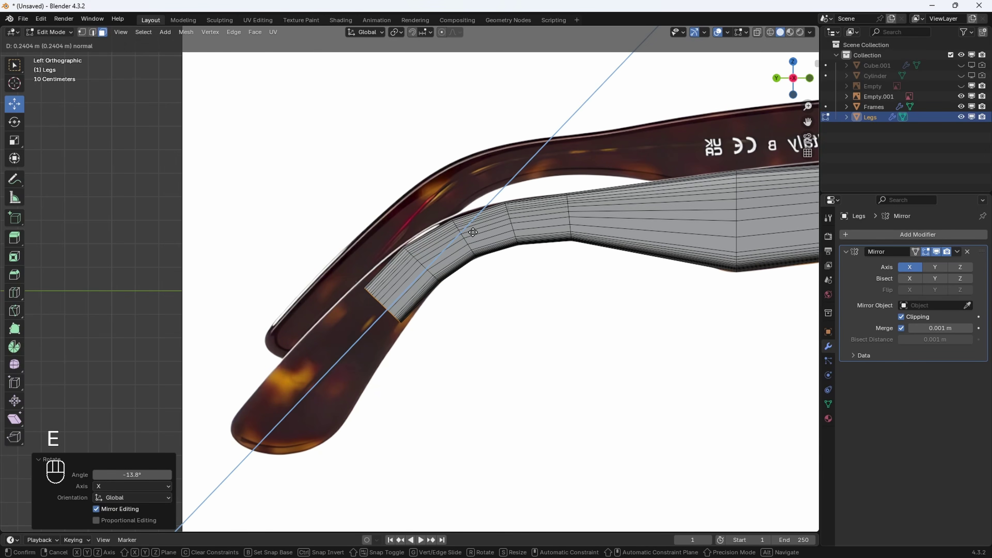
left_click(473, 233)
key("s")
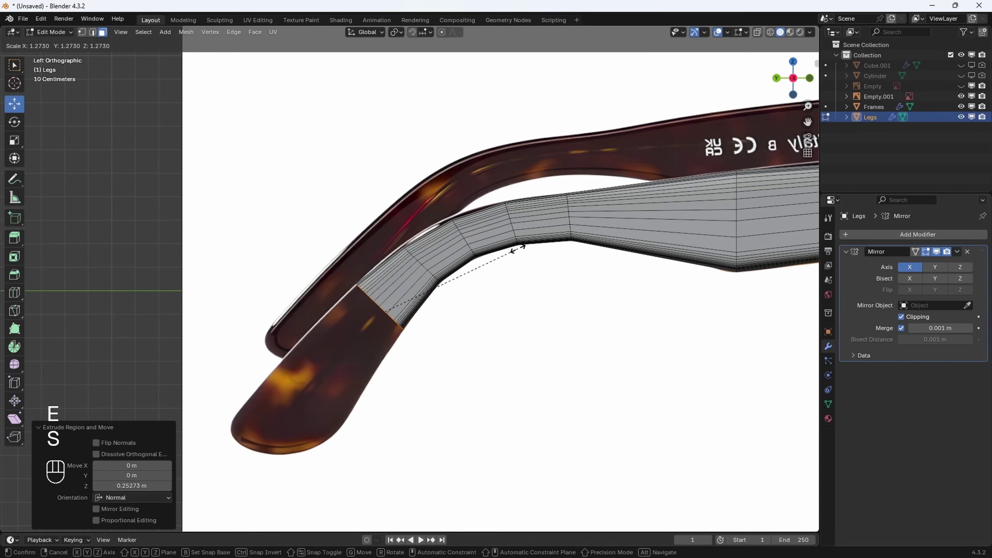
left_click(520, 247)
key("r")
key("x")
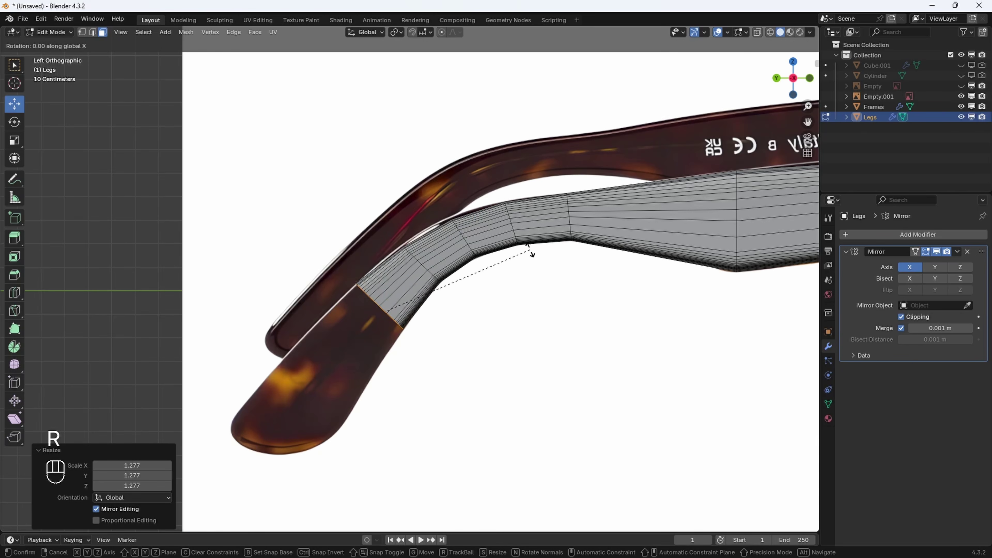
left_click(530, 250)
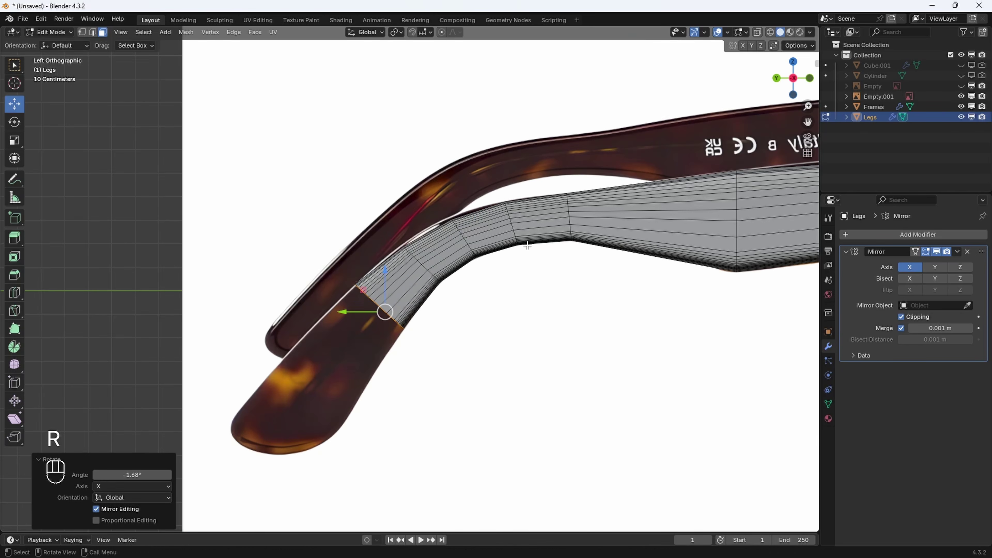
Extrude the next section about 0.254 m, scale it to 1.198, rotate it about -7.8° around X, and shift it about -0.024 m along Y
key("e")
left_click(447, 288)
key("s")
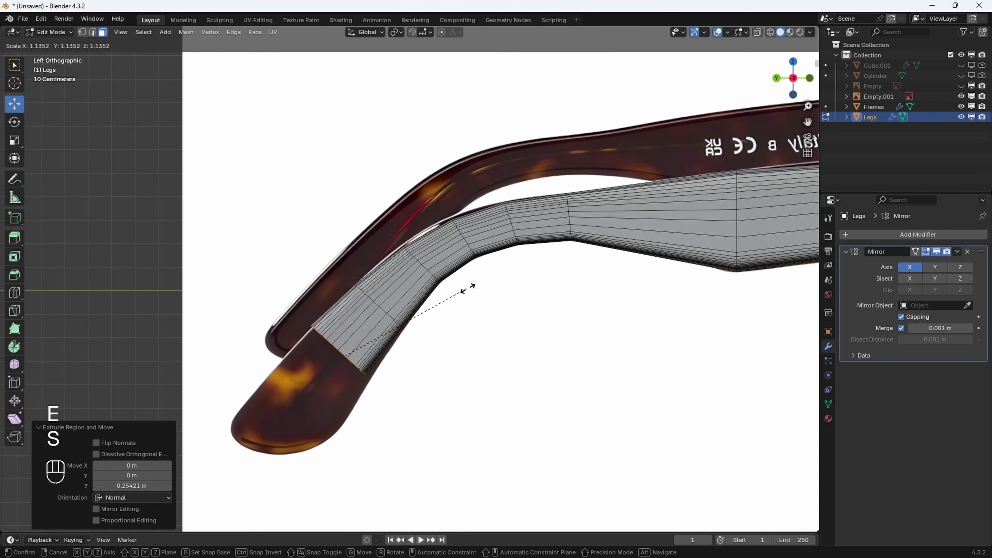
left_click(478, 287)
key("r")
key("x")
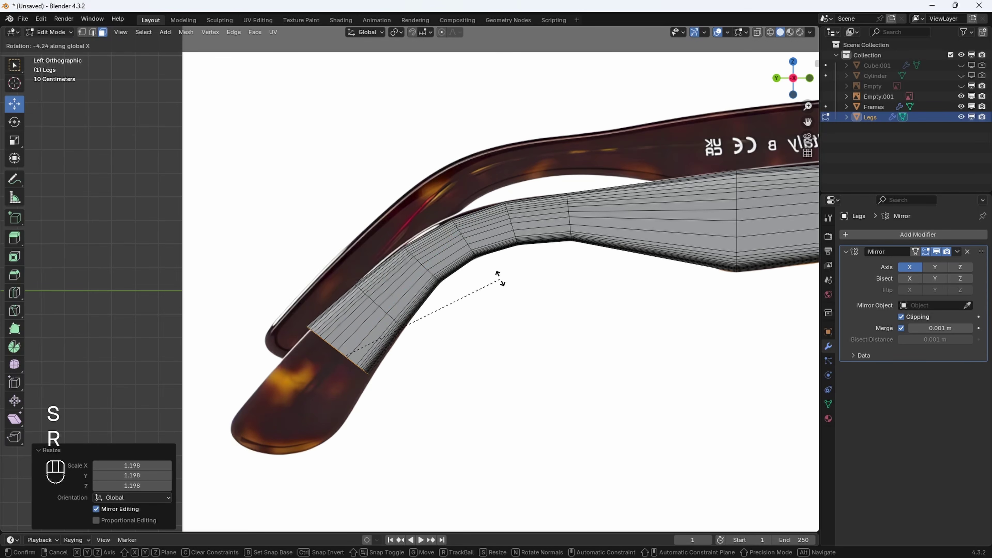
left_click(495, 269)
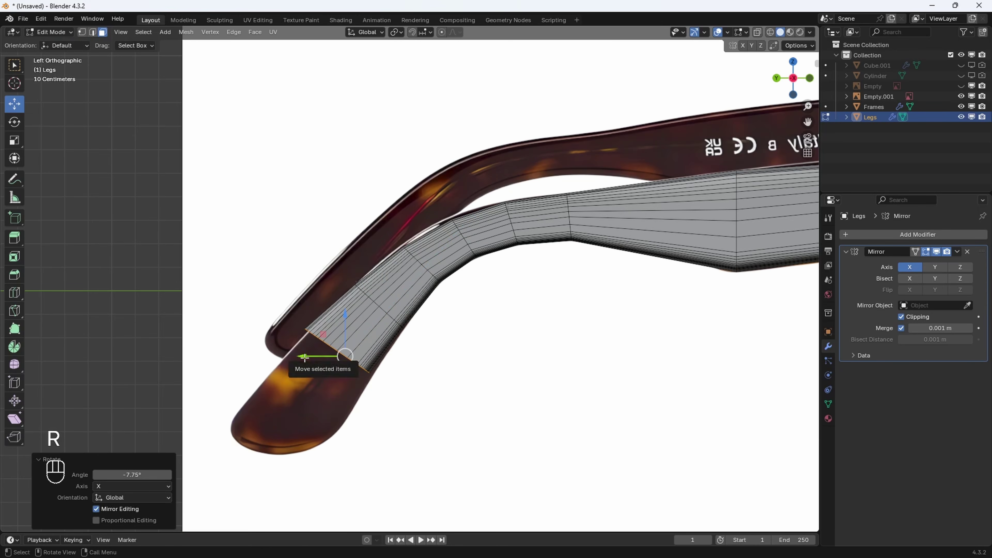
left_click_drag(309, 357, 313, 361)
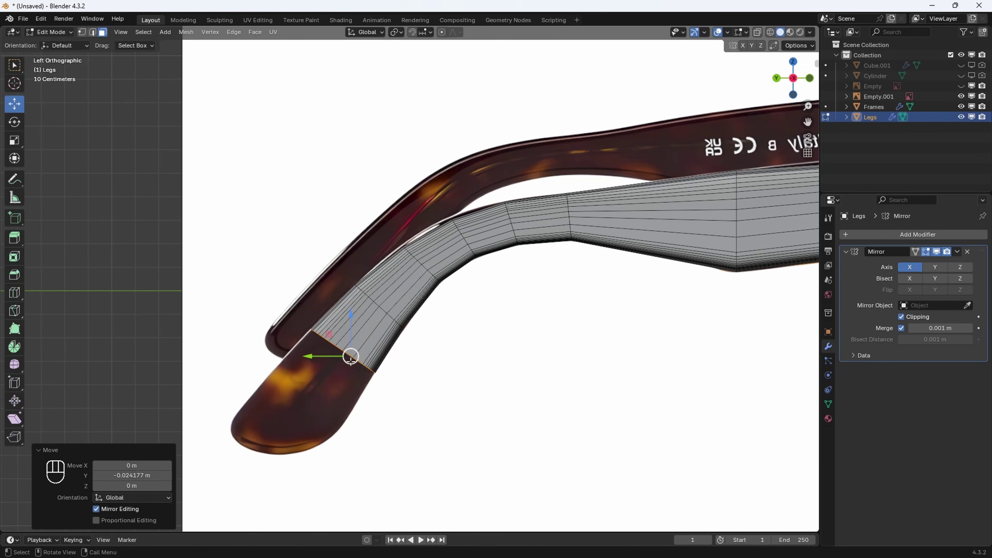
Extrude another section down the ear piece, scale it to the reference's width, and shift it about 0.013 m along Y
middle_click_drag(388, 310, 437, 282, "shift")
key("e")
left_click(398, 337)
key("s")
left_click(420, 347)
Extrude two short sections to the ear tip, the last about 0.107 m long, scaling the end faces to taper the tip
key("e")
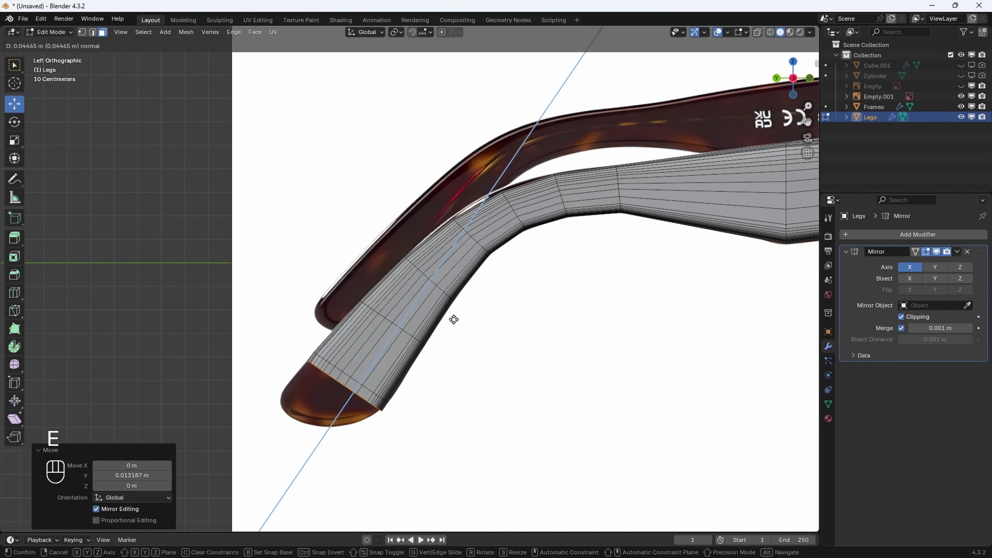
left_click(426, 344)
key("s")
left_click(420, 378)
middle_click_drag(422, 382, 467, 314, "shift")
key("e")
left_click(474, 364)
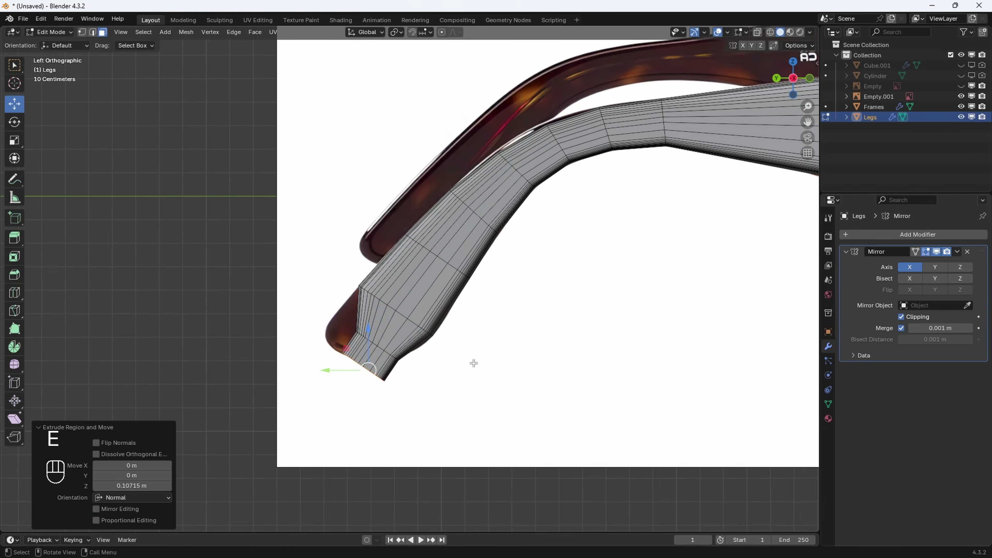
key("s")
left_click(384, 370)
Add a Subdivision Surface modifier to the legs and set its viewport level to 2
scroll(489, 333, "down", 7)
middle_click_drag(624, 290, 520, 321, "shift")
key("Tab")
left_click(508, 313)
scroll(435, 272, "up", 6)
middle_click_drag(601, 250, 432, 284, "shift")
left_click(457, 273)
scroll(391, 275, "down", 4)
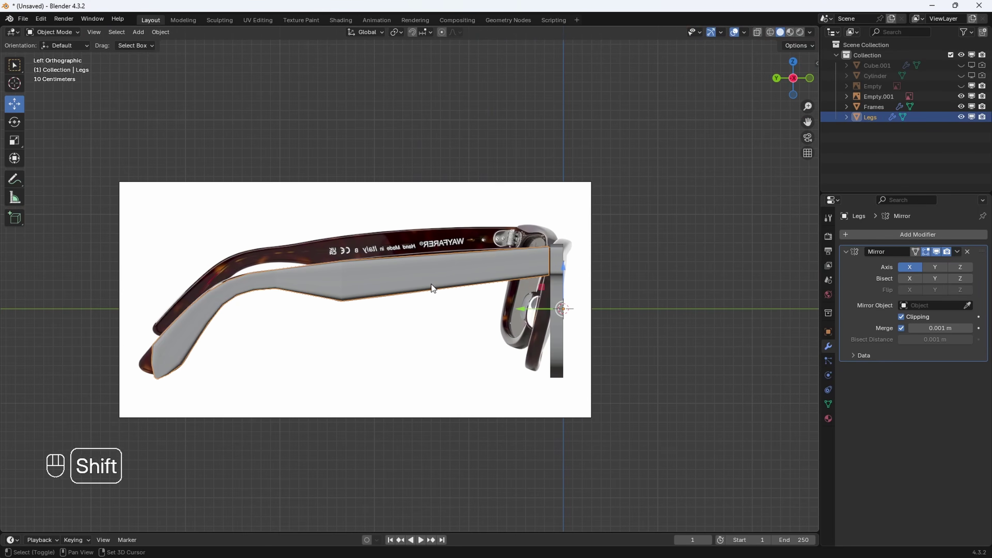
left_click(891, 236)
type("s")
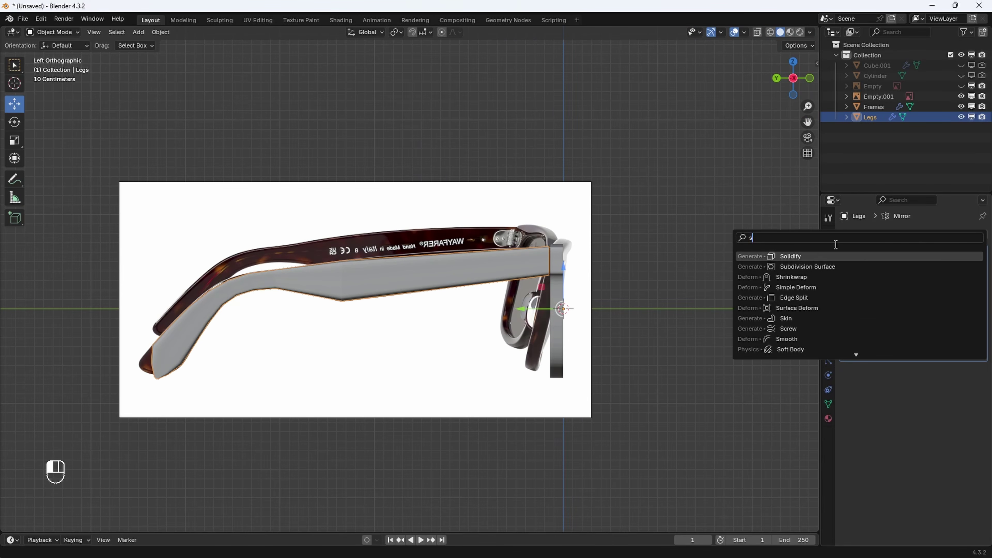
left_click(797, 268)
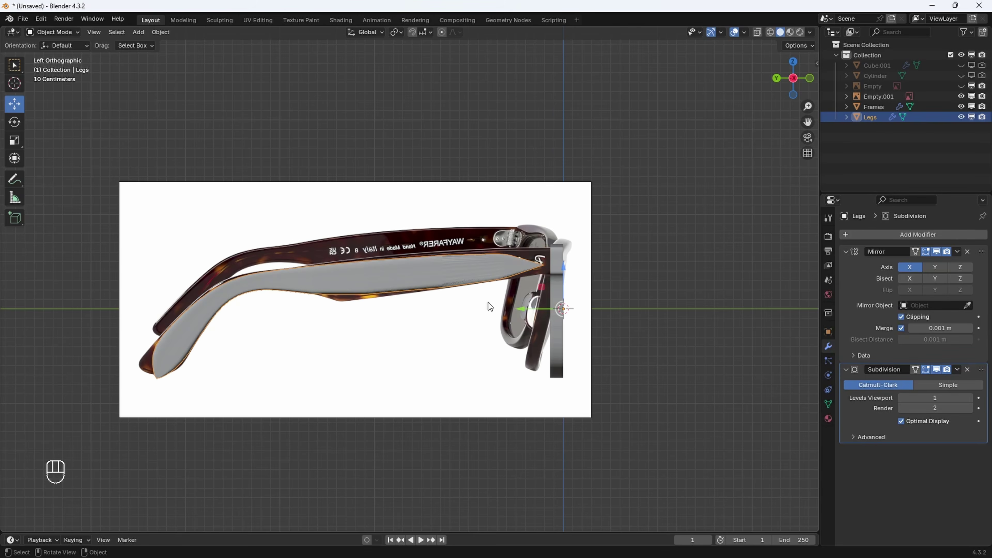
scroll(488, 305, "up", 5)
middle_click_drag(666, 268, 609, 297)
left_click(971, 398)
Add a loop cut across the leg's long front section and slide it to the frame end with a factor of 0.999
middle_click_drag(657, 322, 586, 343, "shift")
key("Tab")
middle_click_drag(520, 285, 493, 295)
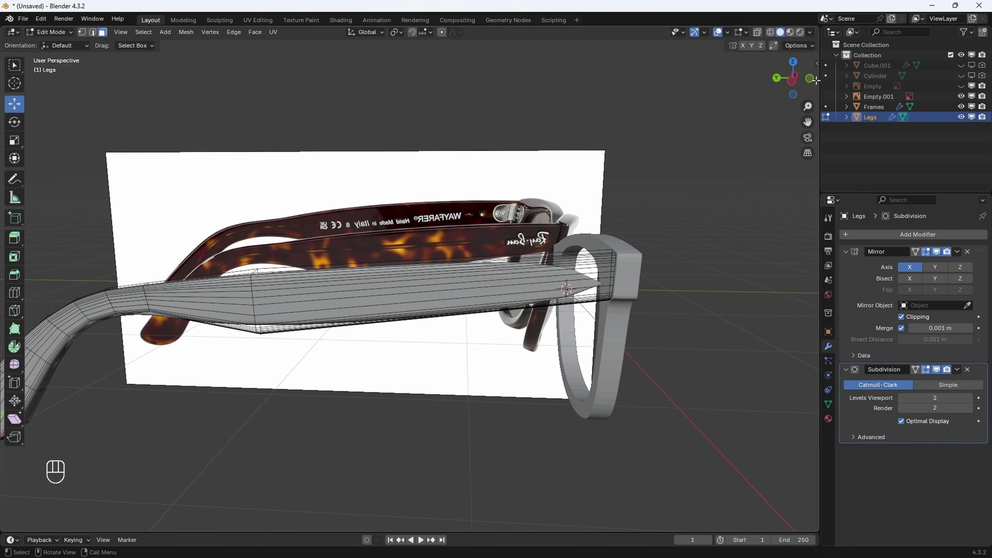
left_click(796, 82)
key("ctrl+r")
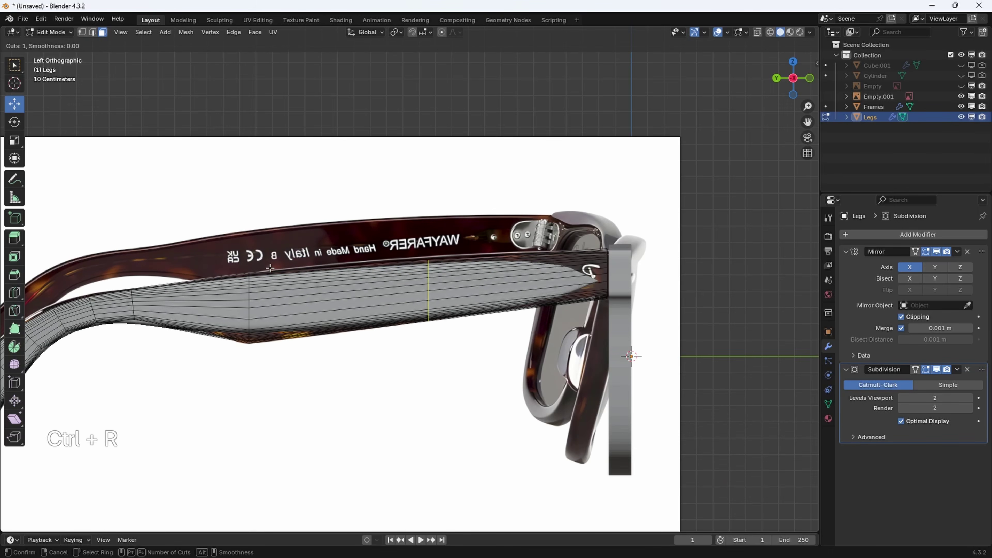
left_click(408, 243)
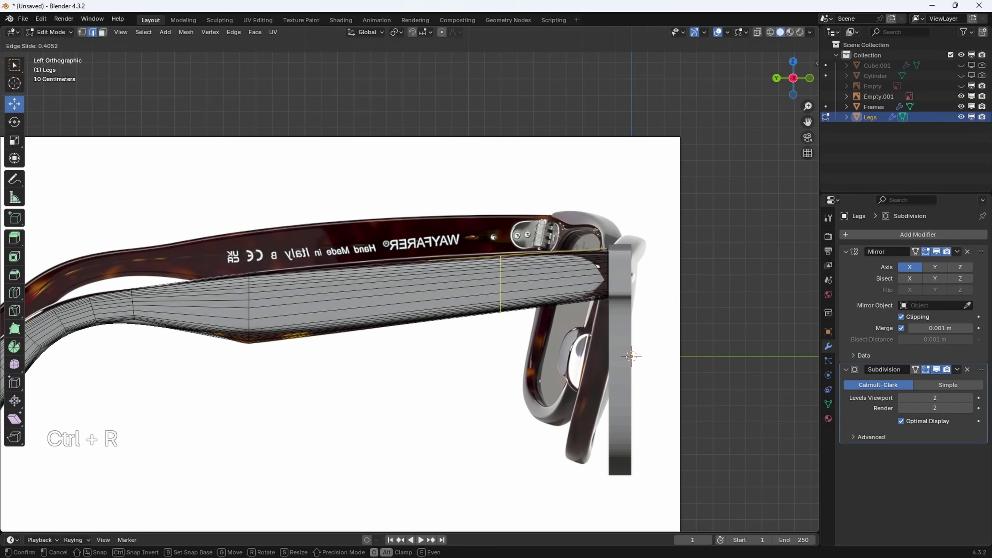
left_click(588, 239)
Add a second loop cut close behind the first at the frame end, with an edge slide of about 0.995
scroll(412, 294, "up", 2)
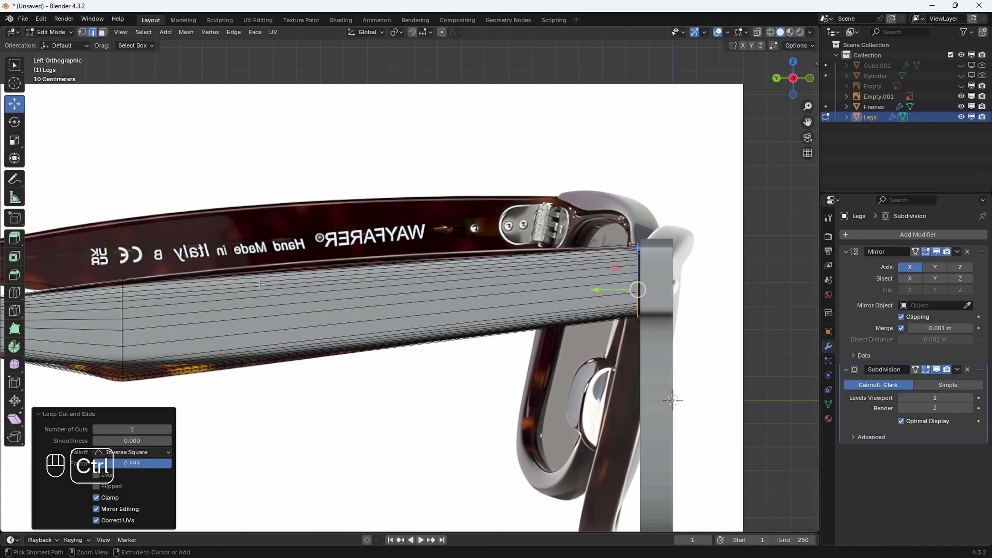
key("ctrl+r")
left_click(243, 279)
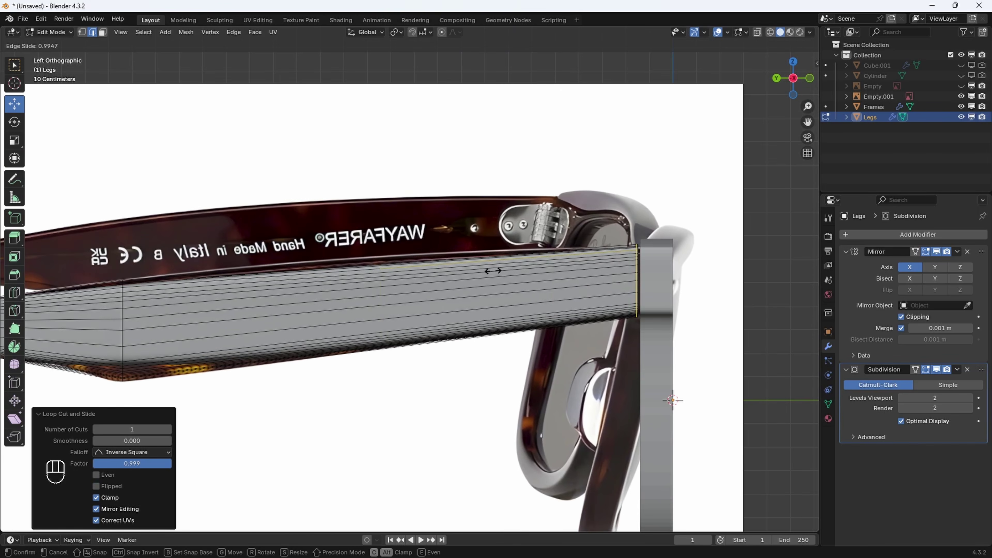
left_click(493, 271)
scroll(477, 293, "down", 3)
key("Tab")
scroll(502, 298, "up", 4)
middle_click_drag(557, 284, 483, 295, "shift")
scroll(324, 290, "up", 4)
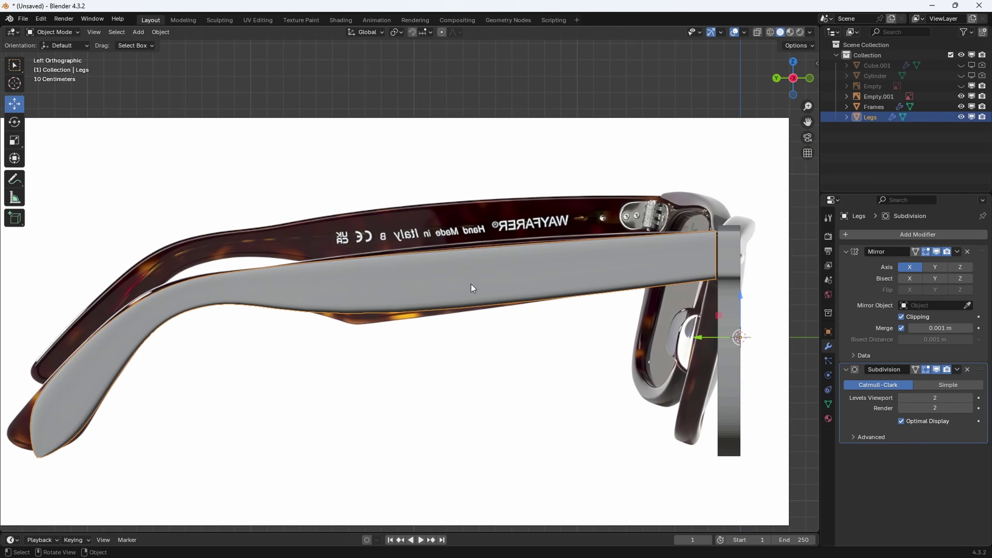
Add a supporting loop cut beside the leg's lower corner at its widest point, with an edge slide of about -0.995
key("Tab")
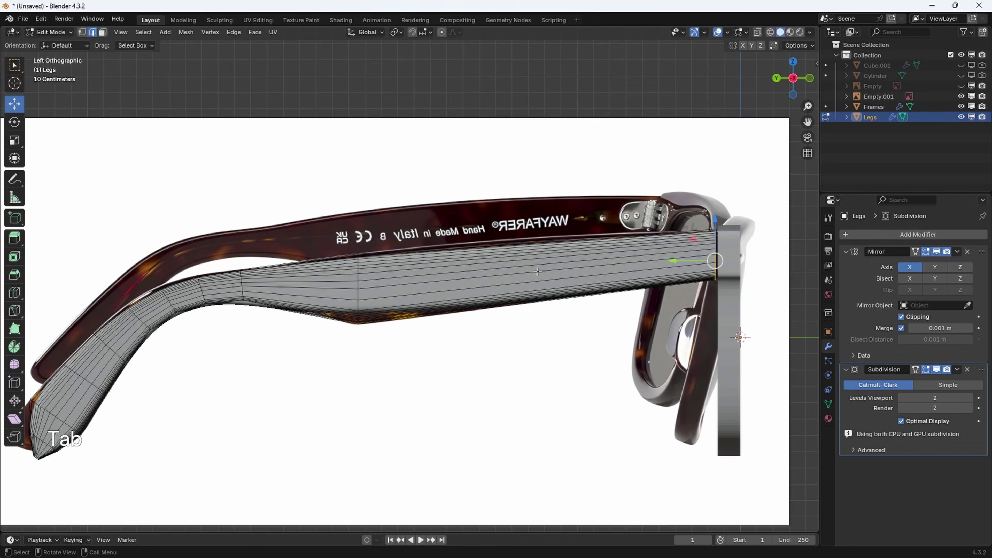
key("ctrl+r")
left_click(570, 259)
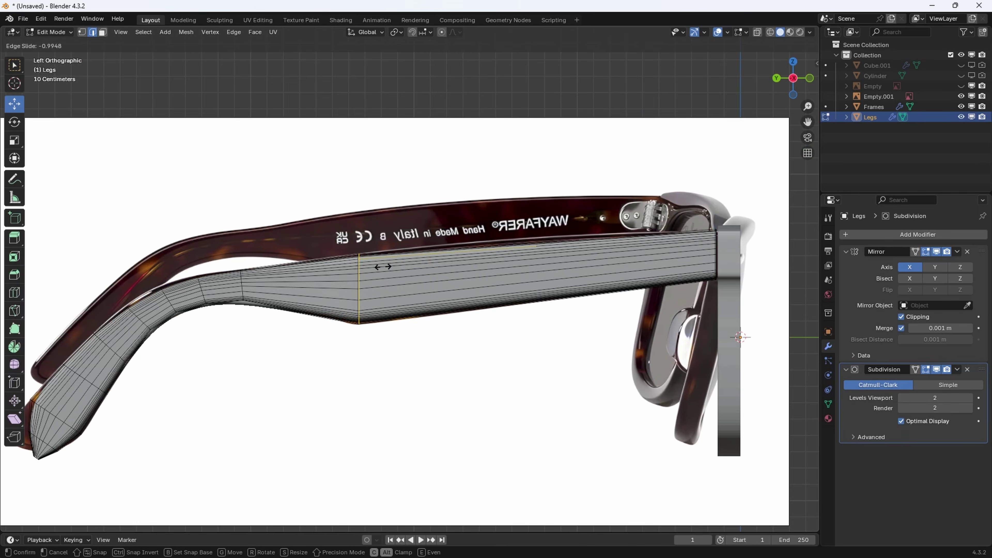
left_click(383, 267)
middle_click_drag(73, 410, 237, 380, "shift")
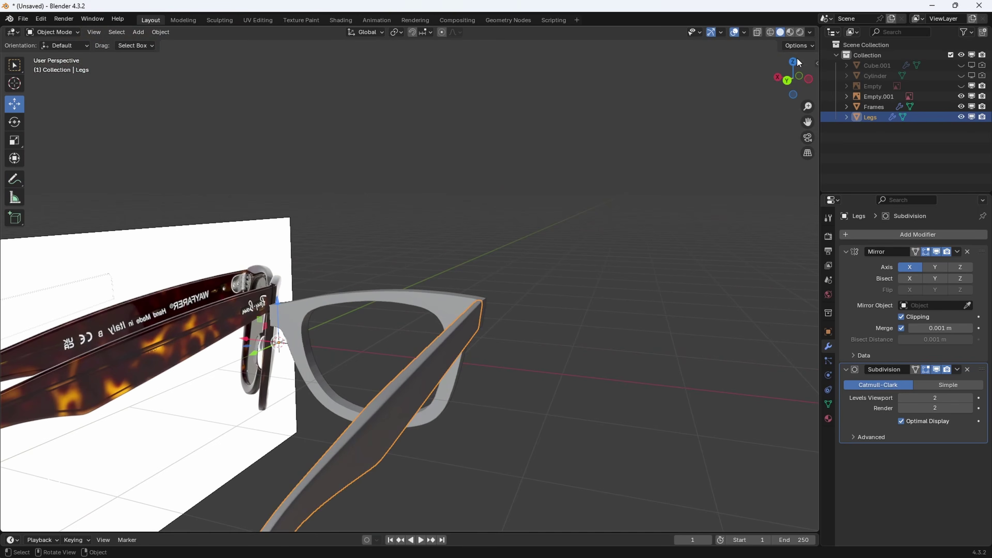
Add a lengthwise loop cut along the leg in top view and slide it to the inner edge with a factor of -0.944
left_click(794, 60)
scroll(548, 308, "down", 6)
middle_click_drag(573, 367, 591, 119, "shift")
scroll(553, 263, "up", 7)
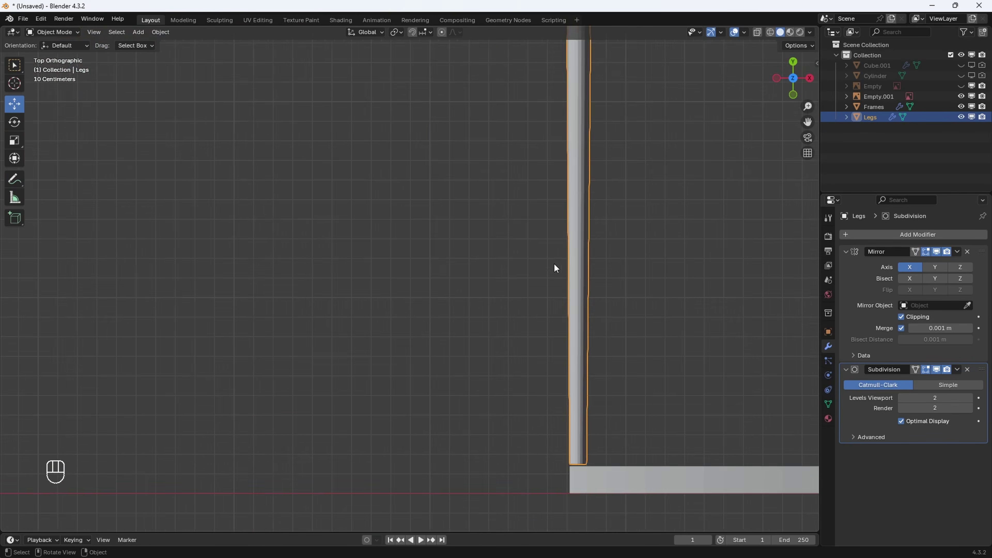
middle_click_drag(650, 333, 408, 102, "shift")
key("Tab")
scroll(481, 273, "up", 3)
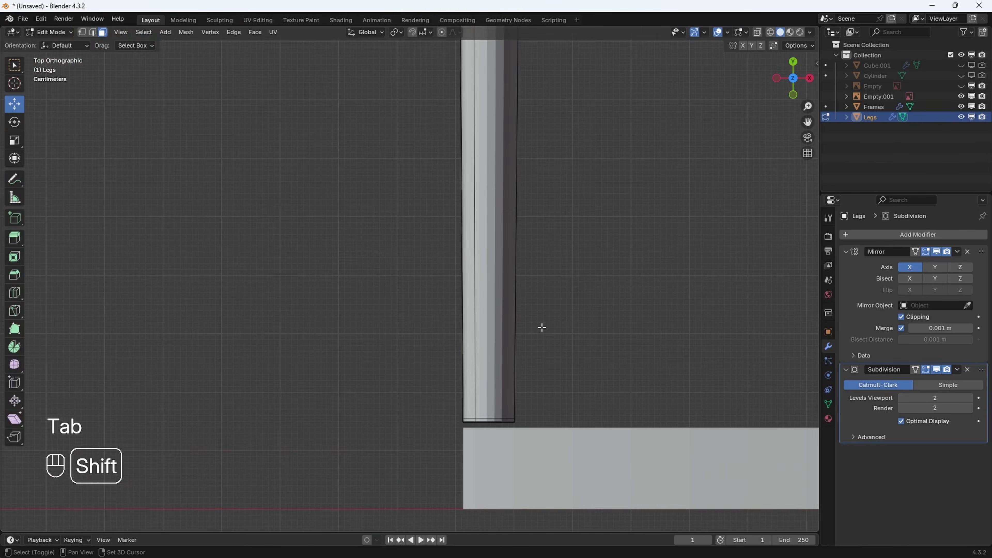
scroll(493, 294, "up", 2)
middle_click_drag(541, 328, 446, 315, "shift")
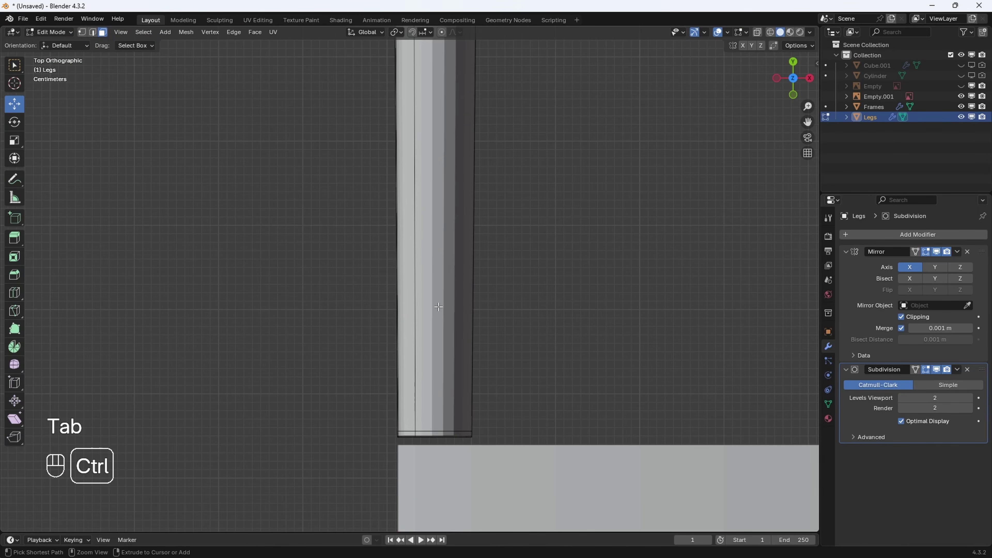
key("ctrl+r")
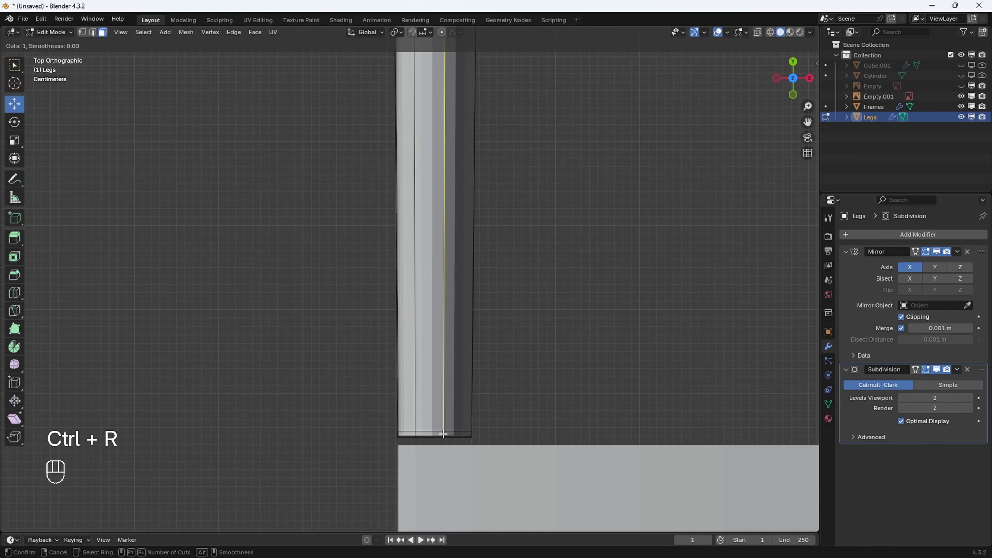
left_click(443, 434)
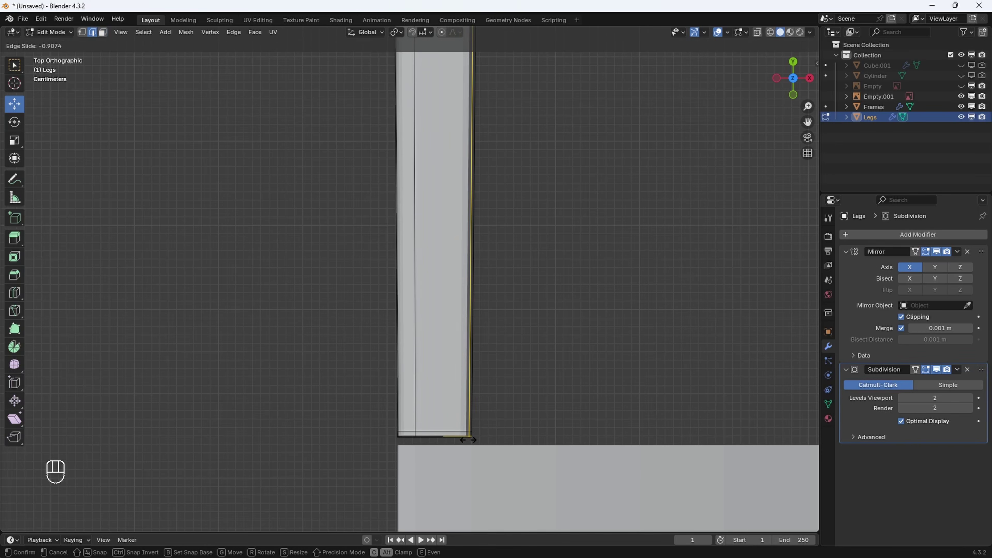
left_click(468, 440)
Select the existing lengthwise edge loop near the leg's outer side and move it along the X axis
middle_click_drag(467, 439, 430, 422)
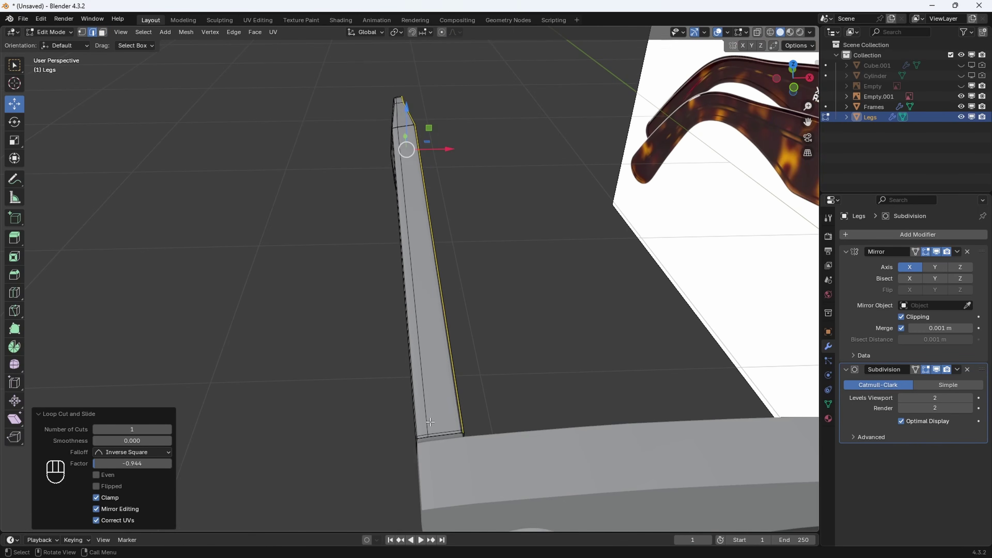
left_click(436, 414)
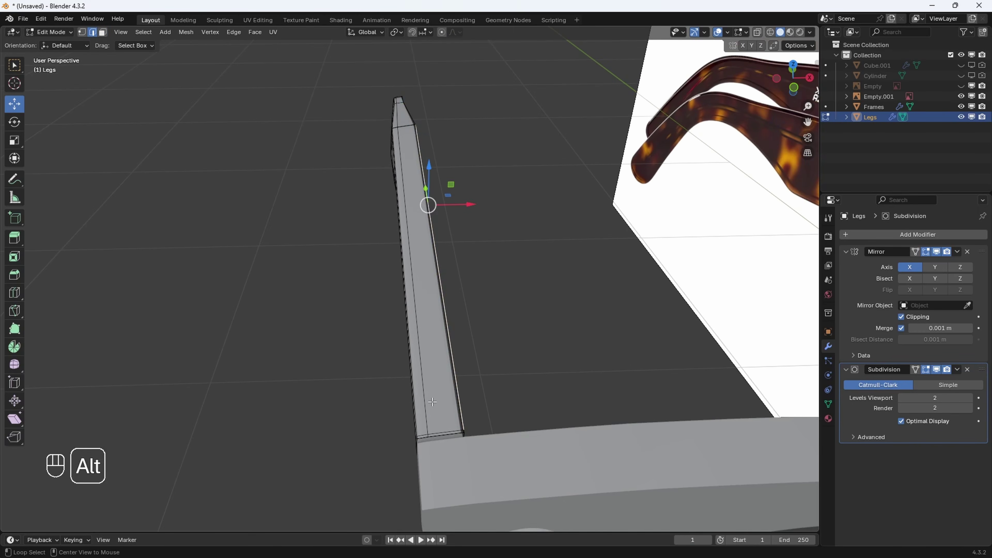
left_click(425, 405, "alt")
scroll(474, 231, "up", 1)
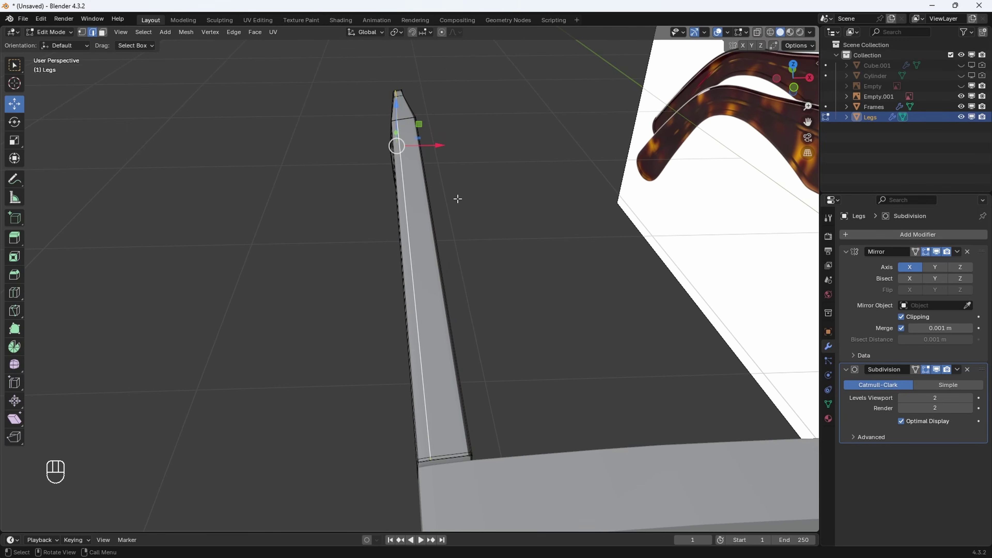
left_click(792, 64)
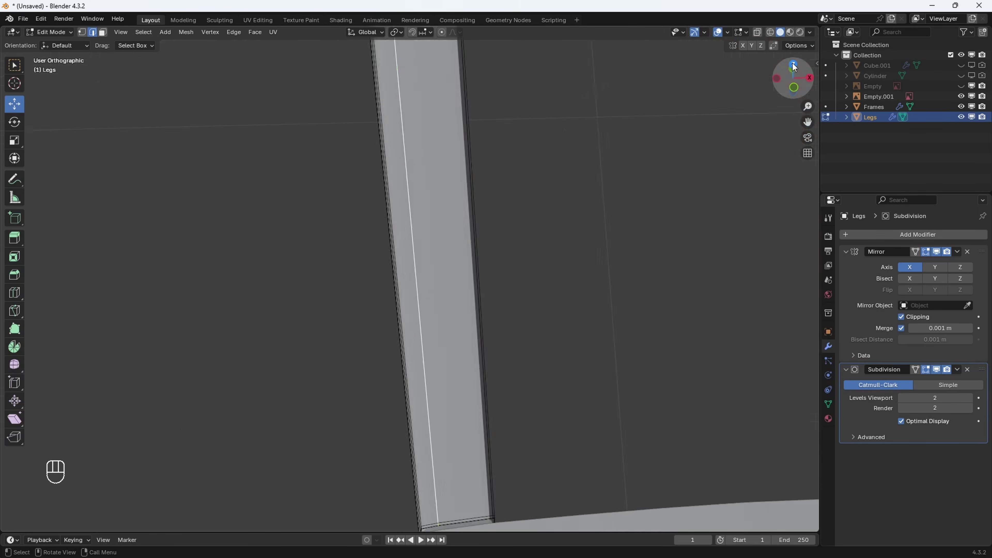
middle_click_drag(520, 161, 503, 204, "shift")
key("g")
key("x")
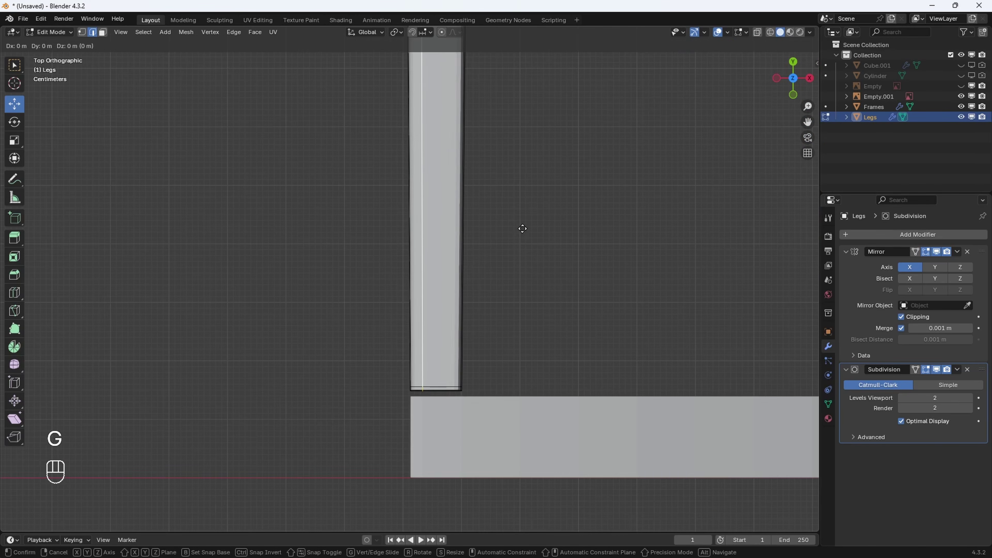
key("shift")
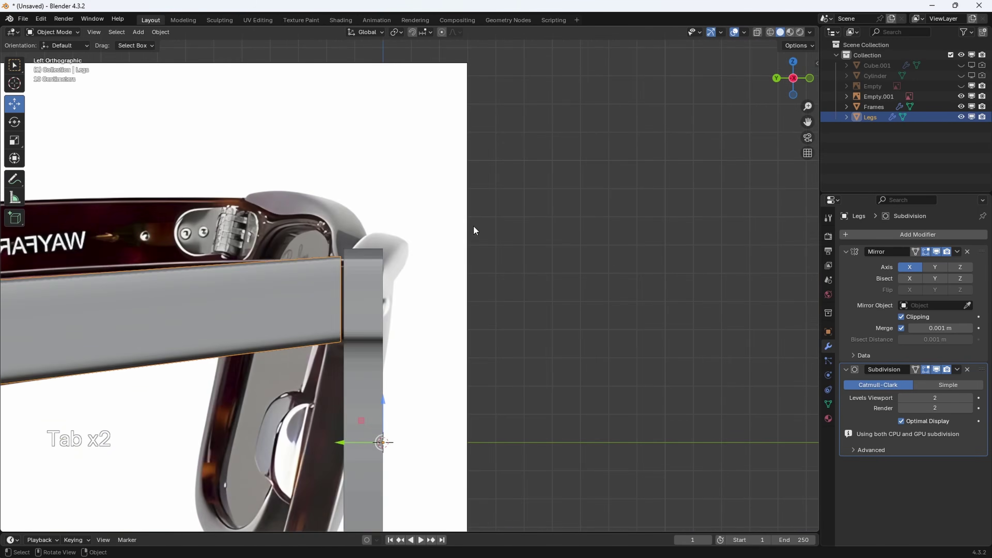
Select the leg's end face beside the frame and move it about -0.0125 m along Y with proportional editing, size about 0.239
scroll(474, 231, "up", 4)
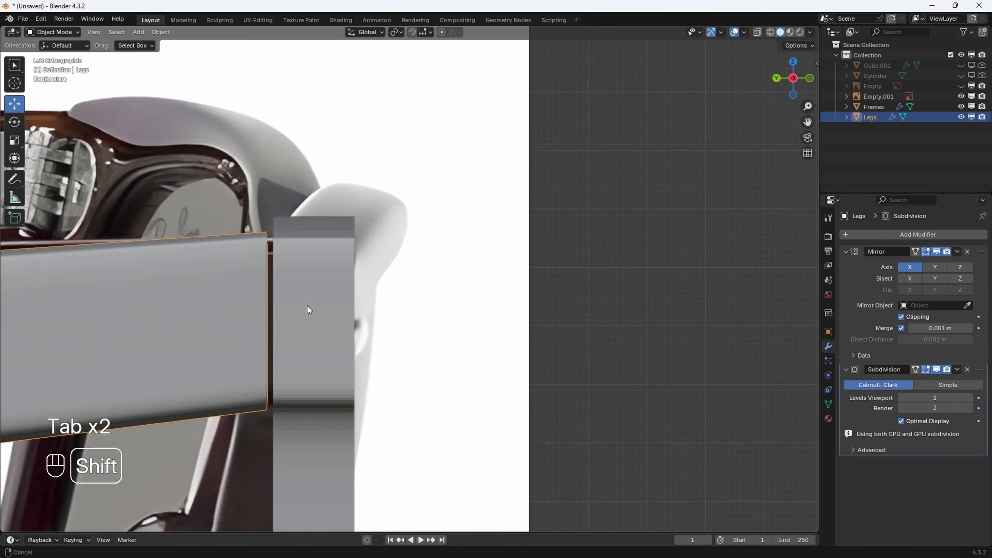
middle_click_drag(307, 305, 366, 269, "shift")
scroll(365, 269, "down", 2)
scroll(373, 257, "down", 1)
scroll(374, 257, "up", 1)
key("Tab")
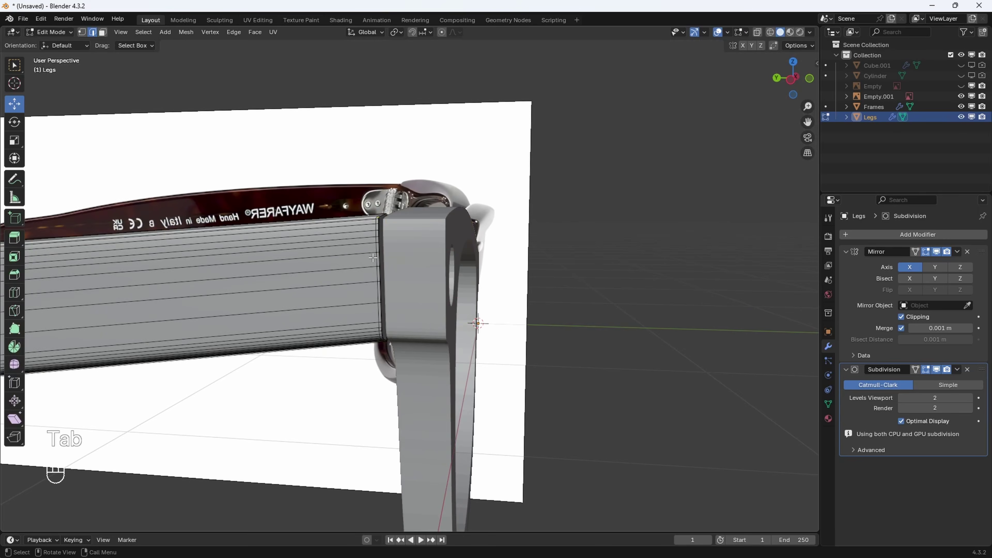
scroll(406, 236, "up", 2)
left_click(103, 33)
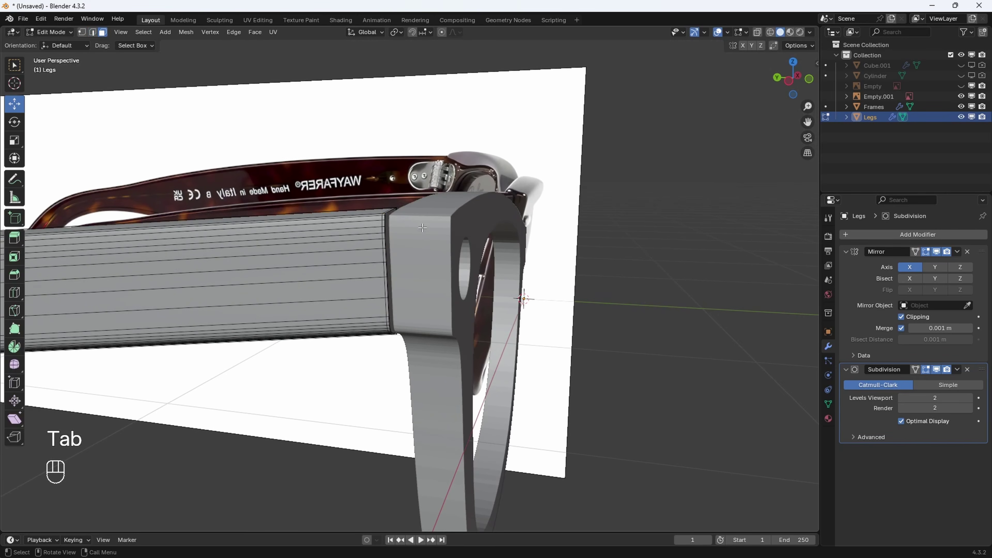
left_click(387, 222)
middle_click_drag(387, 223, 460, 219)
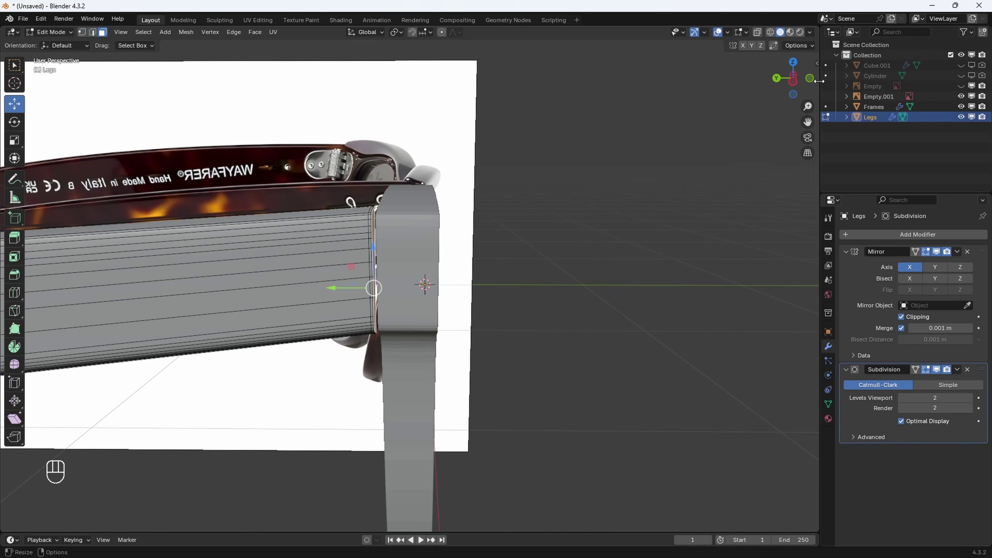
left_click(793, 81)
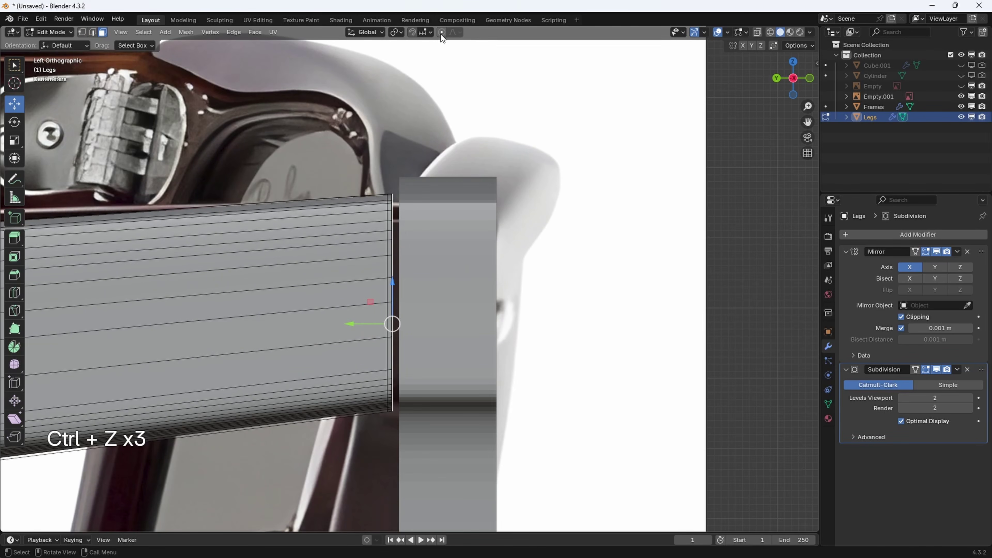
left_click(442, 32)
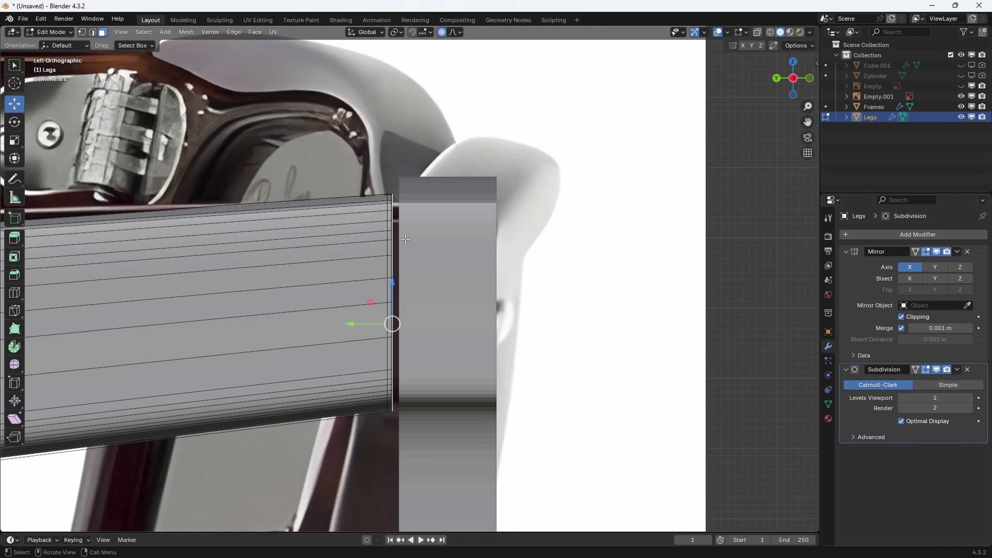
key("g")
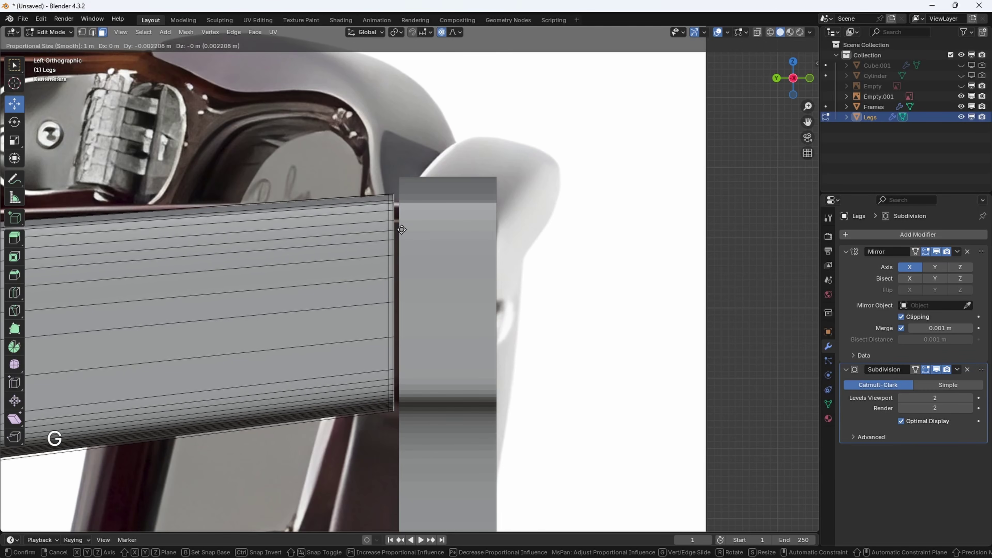
key("x")
key("y")
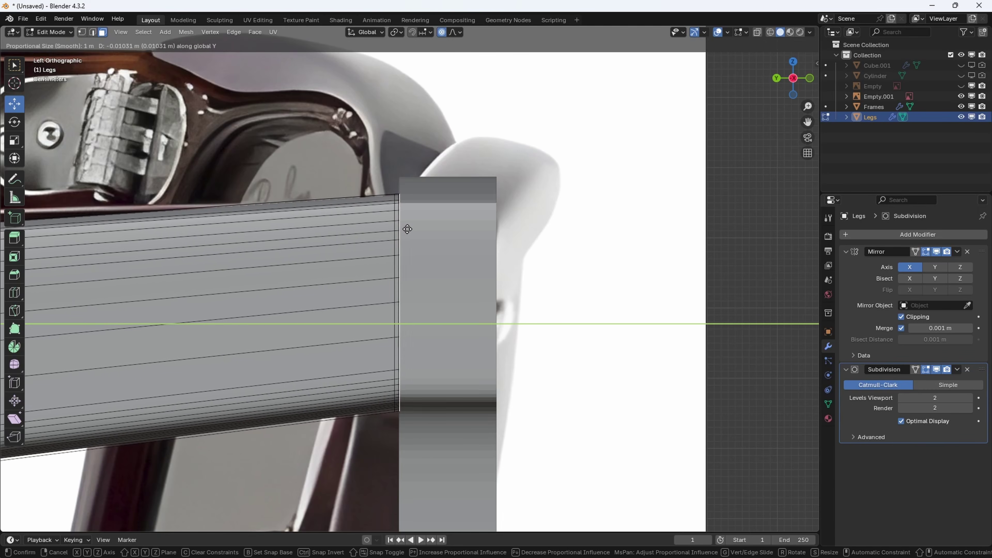
scroll(401, 229, "up", 7)
scroll(401, 228, "down", 4)
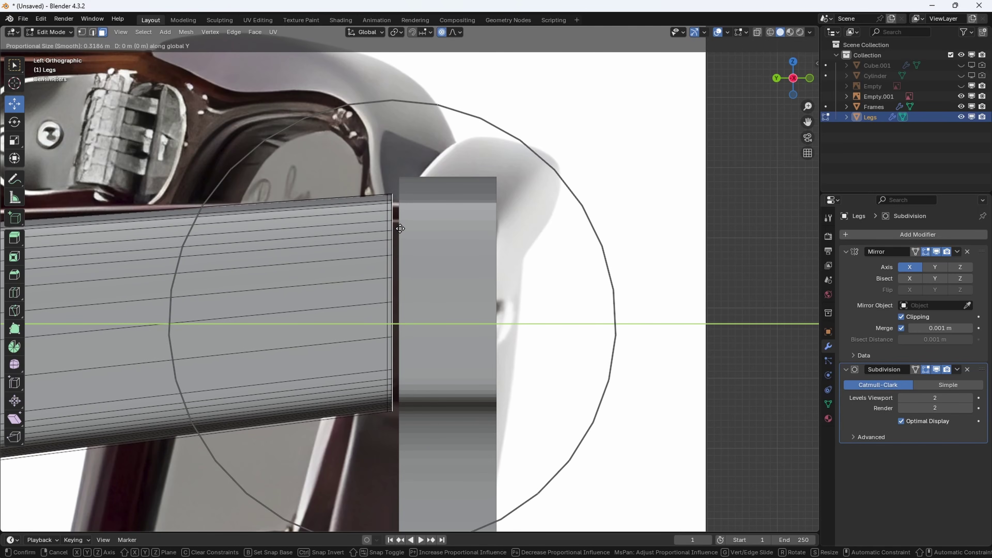
scroll(401, 228, "up", 12)
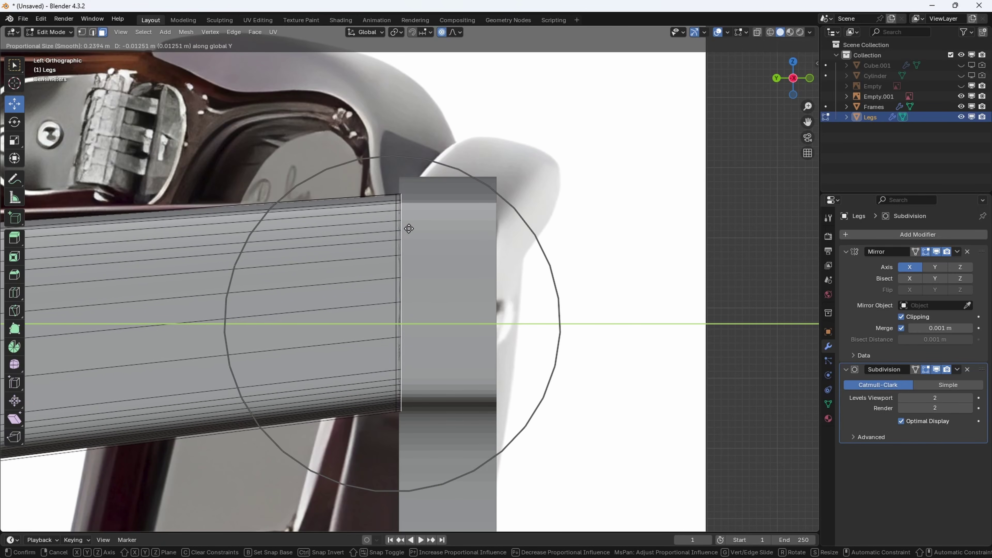
left_click(409, 229)
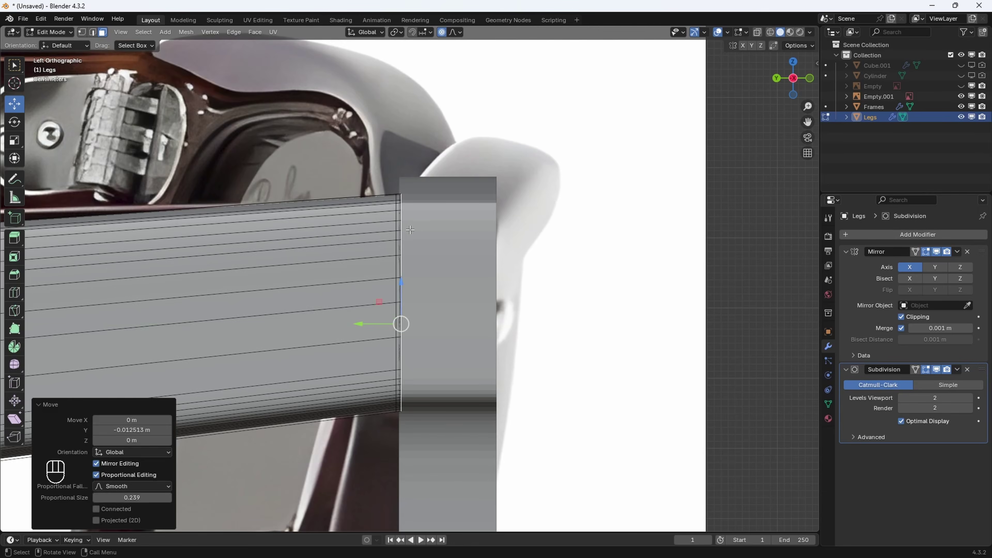
Scale the leg's end face to about 0.985 with proportional editing, then leave mesh editing and deselect the leg
key("Tab")
key("Tab")
key("s")
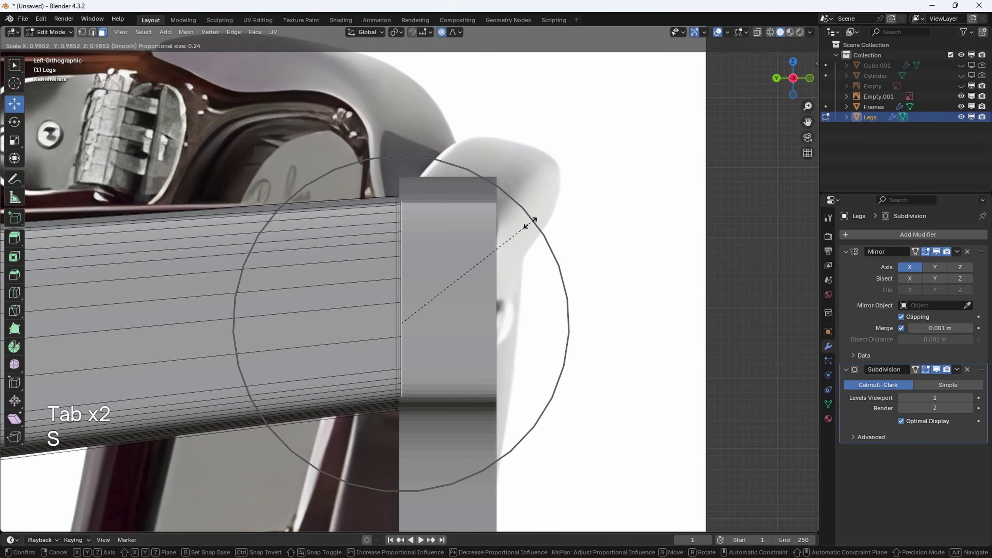
left_click(532, 222)
key("Tab")
scroll(448, 241, "down", 4)
left_click(511, 276)
middle_click_drag(449, 241, 383, 179)
scroll(442, 242, "up", 6)
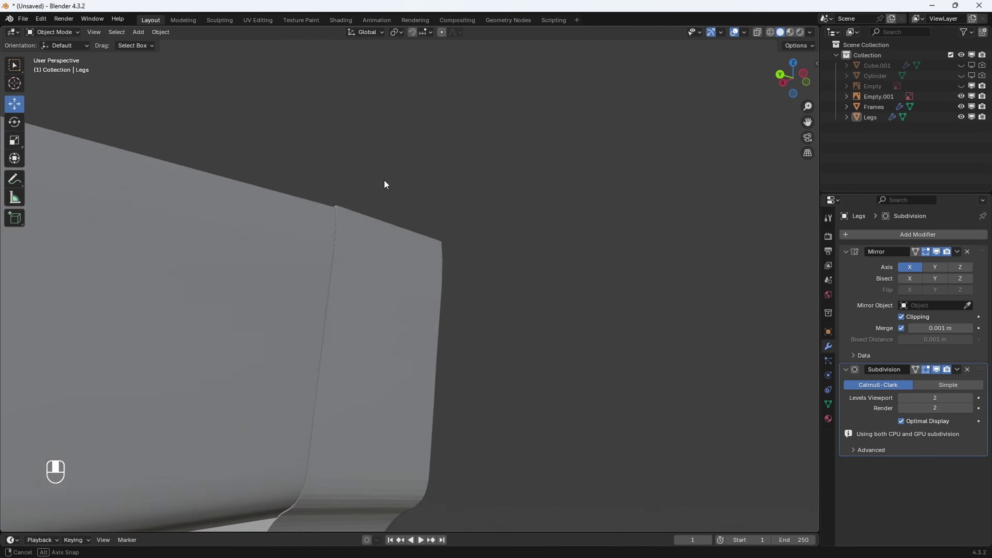
scroll(346, 233, "down", 5)
middle_click_drag(346, 232, 540, 196)
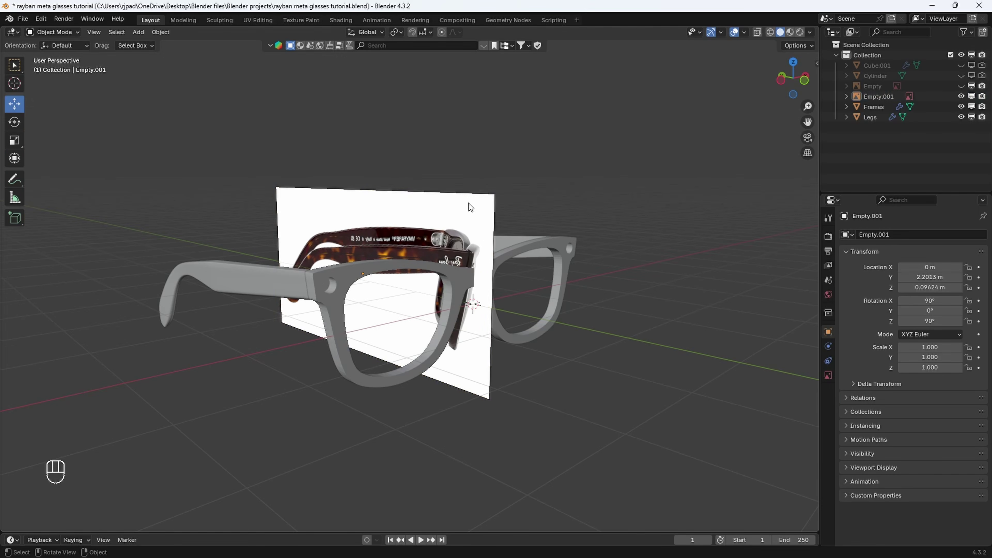
Hide the side-view reference image, Empty.001
left_click(471, 208)
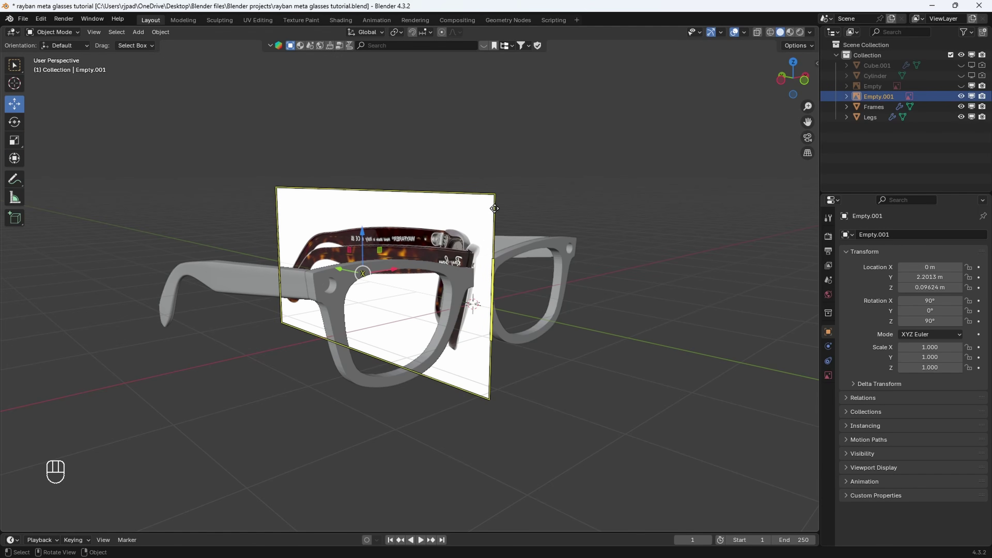
key("h")
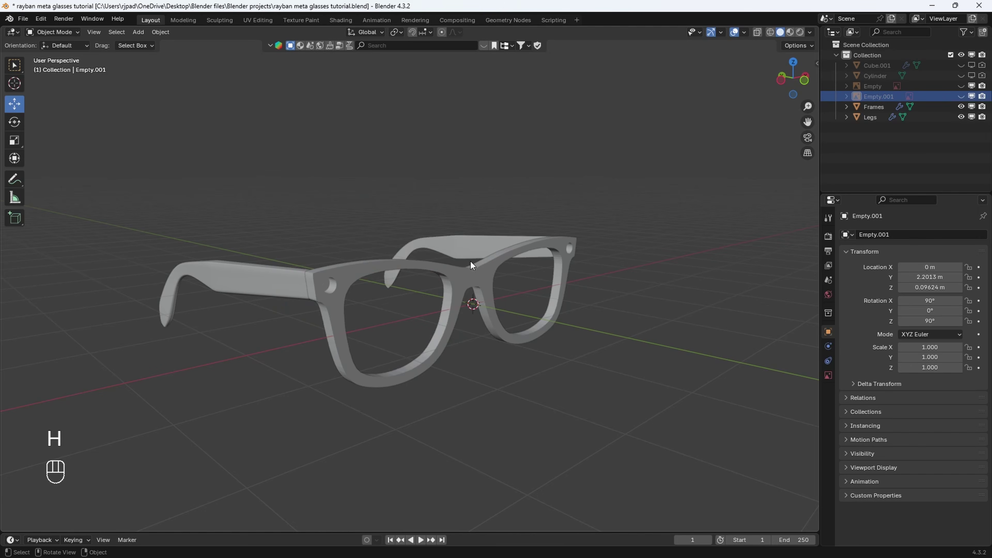
middle_click_drag(479, 272, 434, 309)
Add a Bevel modifier to the frame and set its amount to 0.004 m
left_click(447, 272)
scroll(391, 315, "up", 3)
mouse_move(351, 295)
middle_mouse_down()
mouse_move(336, 277)
mouse_move(332, 288)
mouse_move(344, 279)
middle_mouse_up()
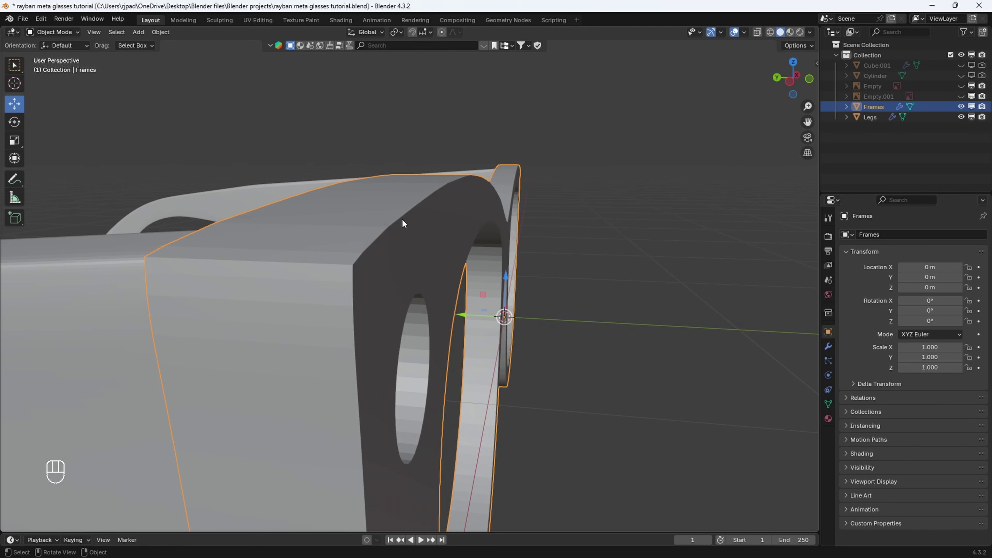
left_click(828, 346)
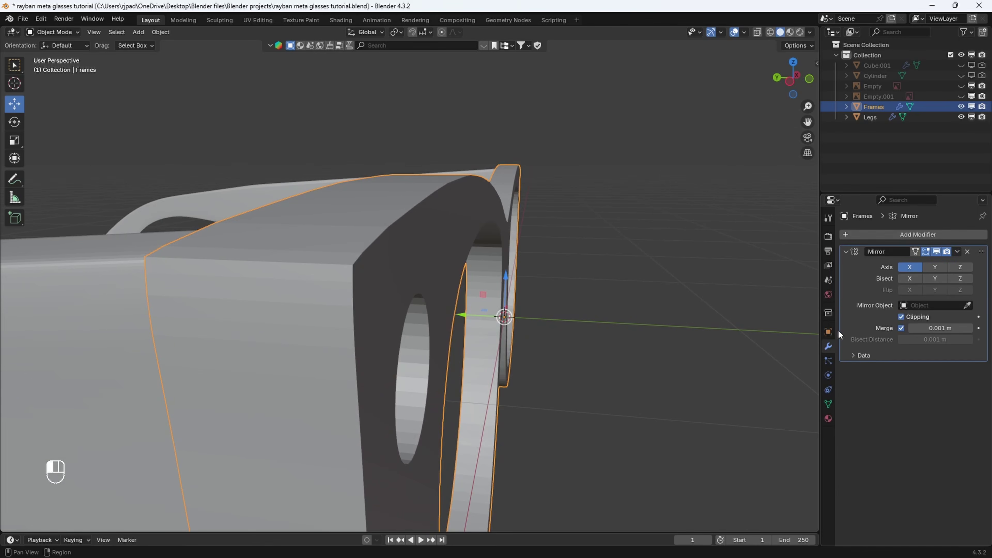
left_click(894, 235)
left_click(873, 236)
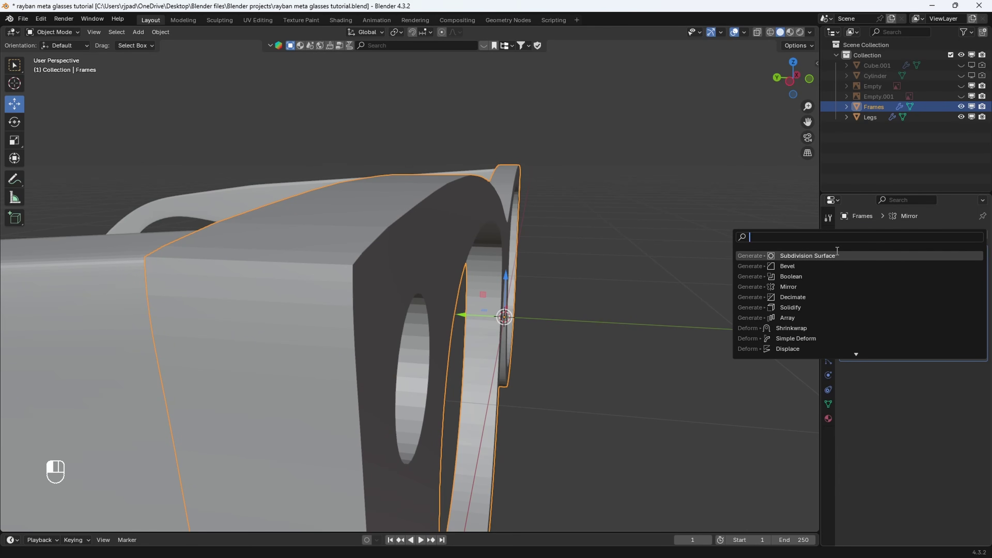
left_click(799, 267)
middle_click_drag(435, 300, 337, 304, "shift")
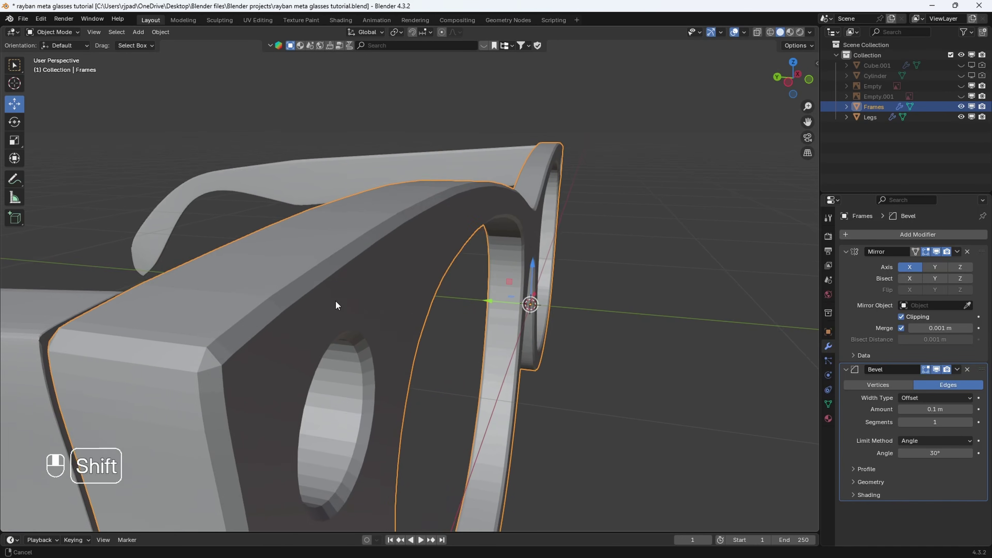
scroll(362, 297, "up", 1)
left_click_drag(938, 410, 919, 409, "shift")
Apply Shade Auto Smooth to the frame and set the Bevel modifier to 3 segments
middle_click_drag(485, 355, 405, 268)
right_click(392, 237)
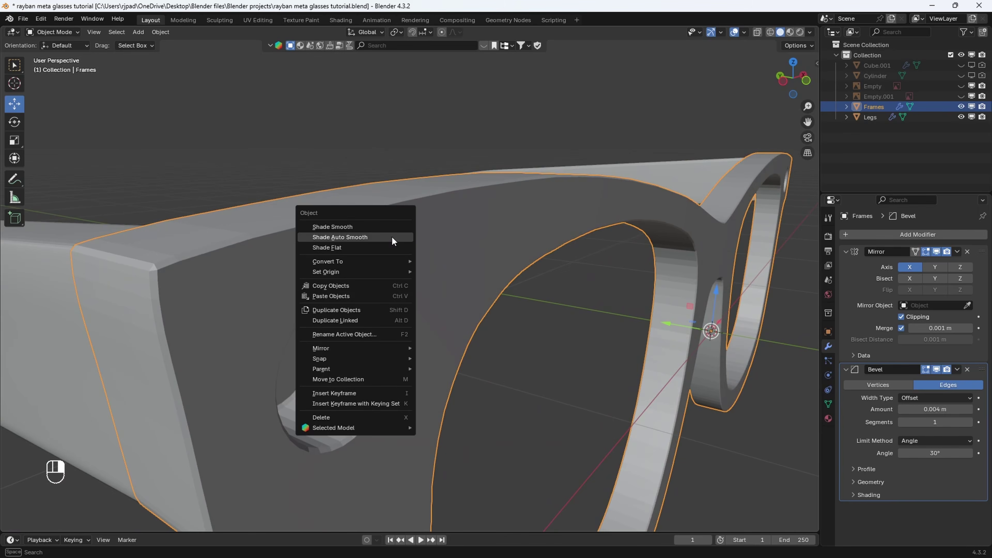
left_click(371, 237)
middle_click_drag(335, 408, 401, 366)
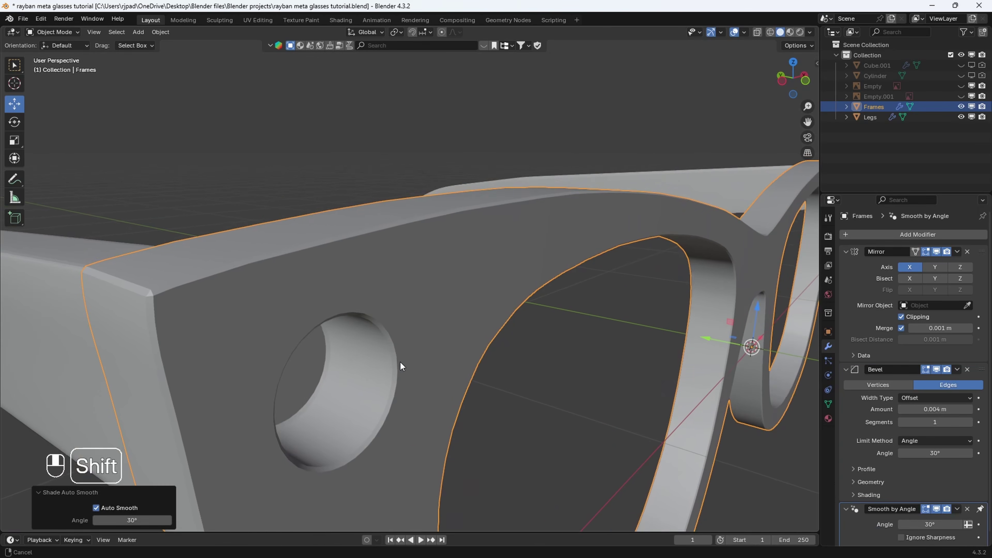
left_click(970, 422)
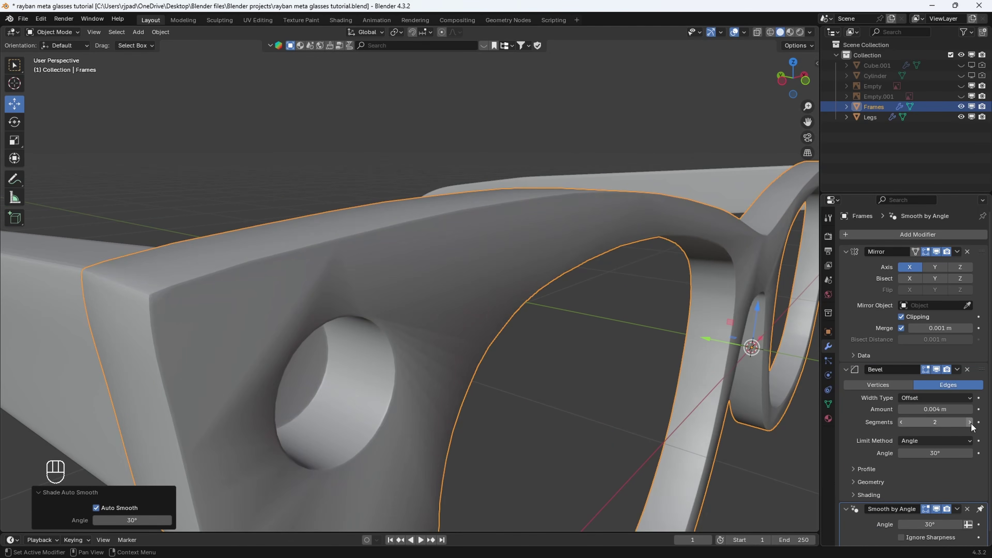
left_click(969, 423)
Examine the shading around the frame's round corner recess and rim, and check the underlying mesh in Edit Mode
middle_click_drag(639, 410, 343, 299, "shift")
scroll(291, 236, "up", 4)
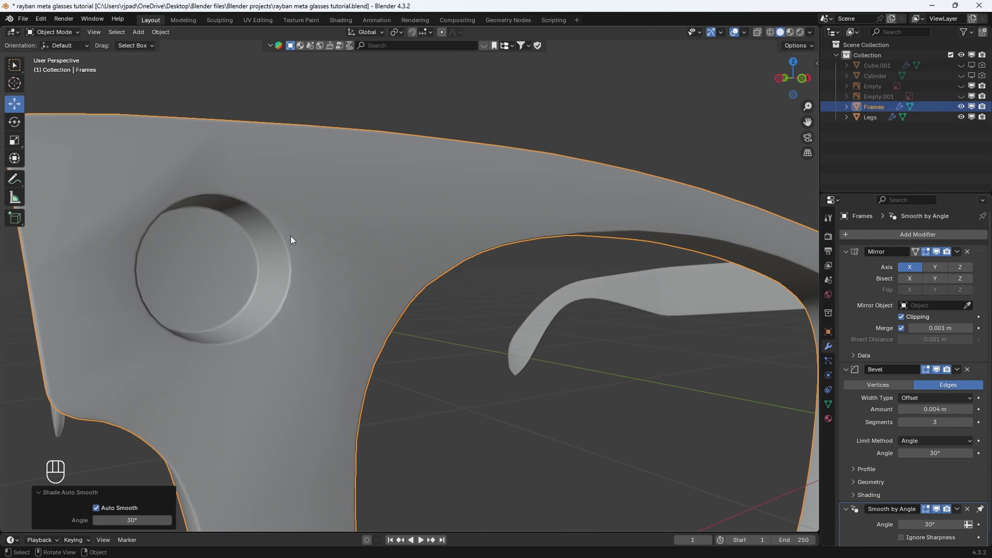
middle_click_drag(358, 240, 424, 257)
scroll(430, 246, "down", 5)
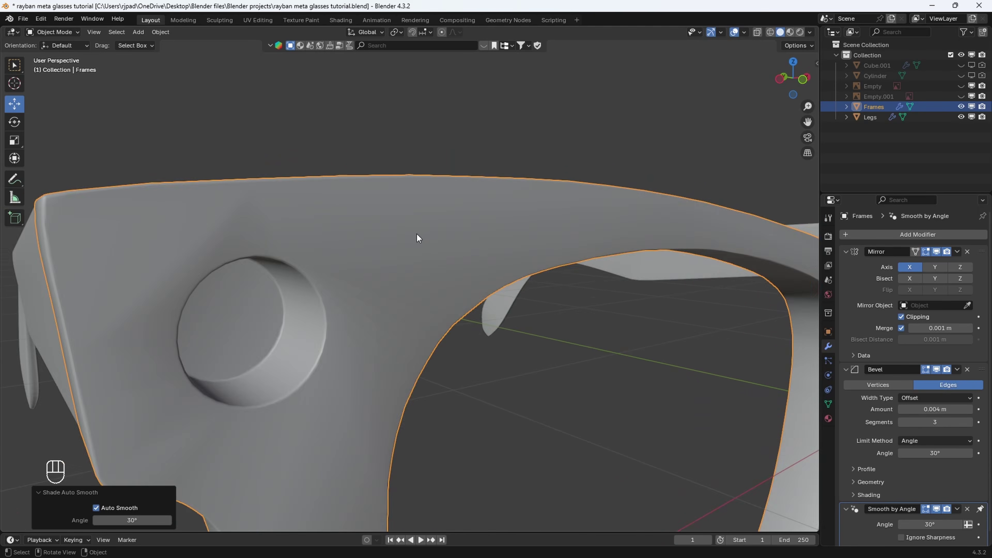
scroll(407, 272, "up", 2)
key("Tab")
scroll(401, 256, "up", 3)
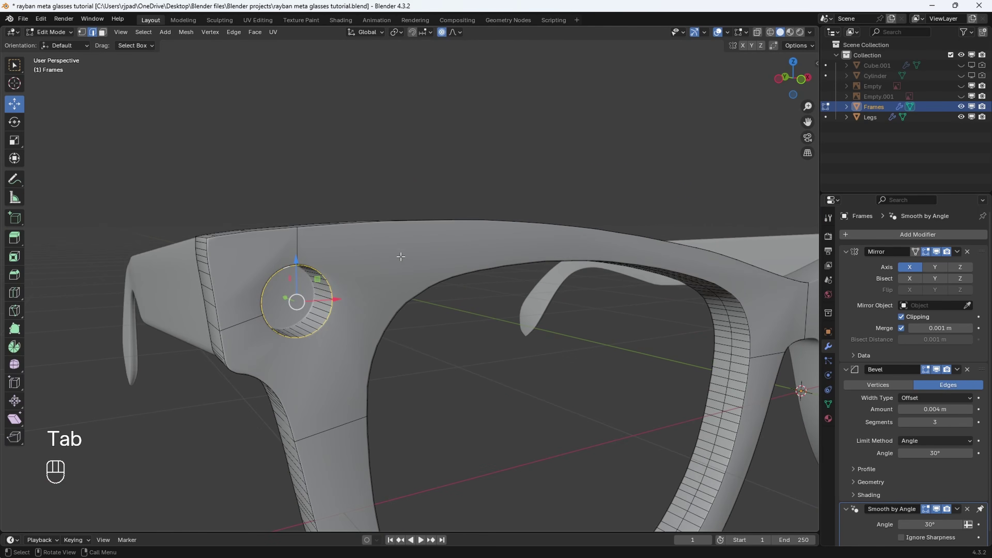
key("Tab")
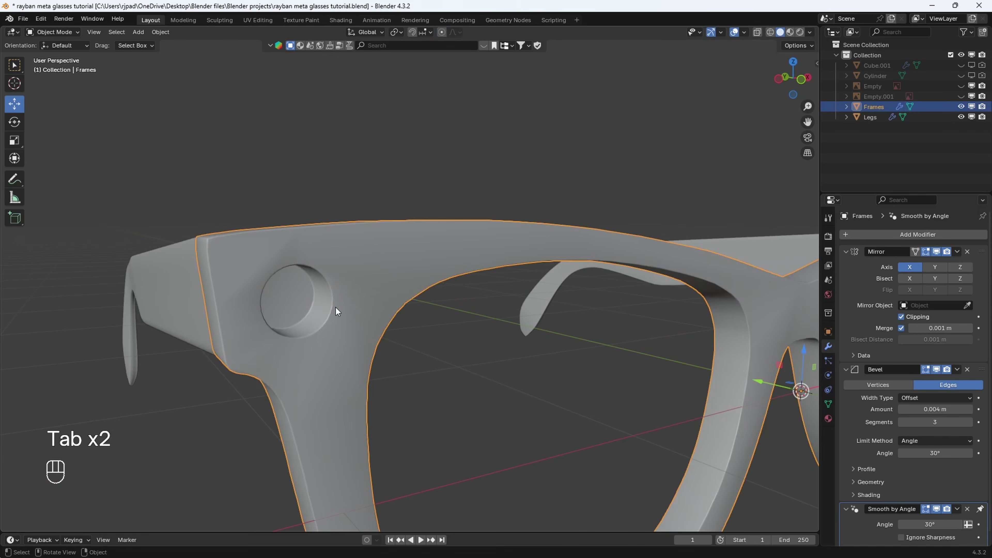
middle_click_drag(337, 312, 365, 297)
scroll(366, 297, "up", 4)
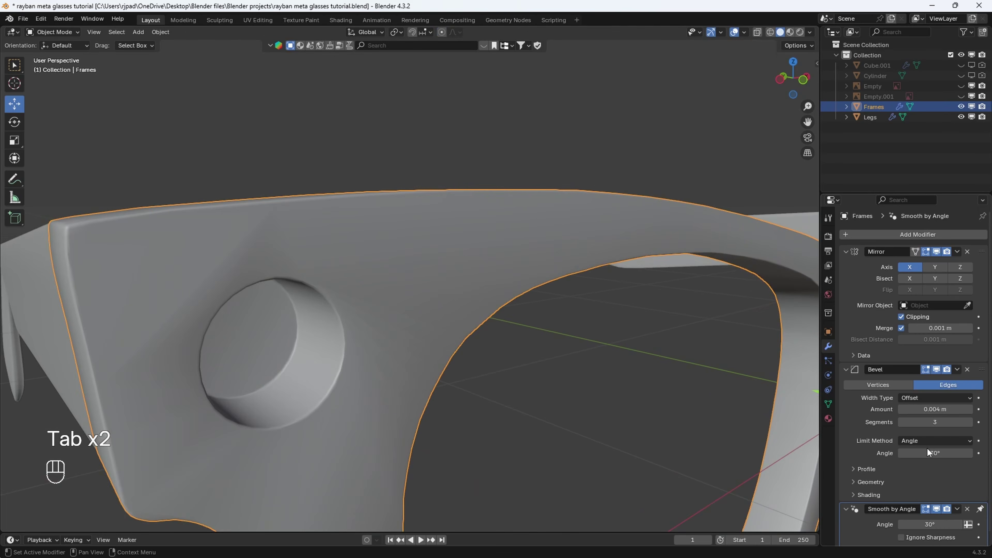
Apply Shade Flat to the frame and set the Bevel modifier to 1 segment
right_click(360, 273)
left_click(346, 278)
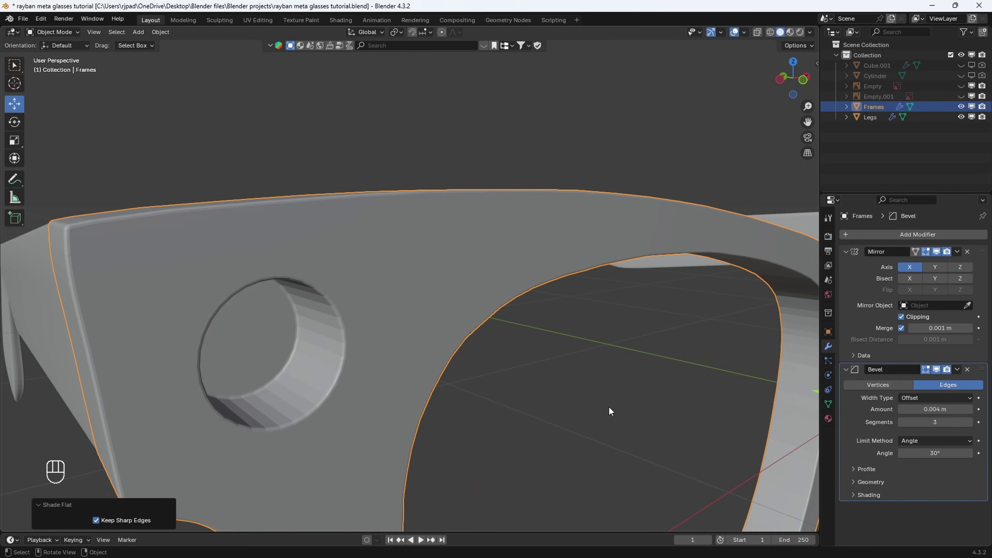
left_click(902, 422)
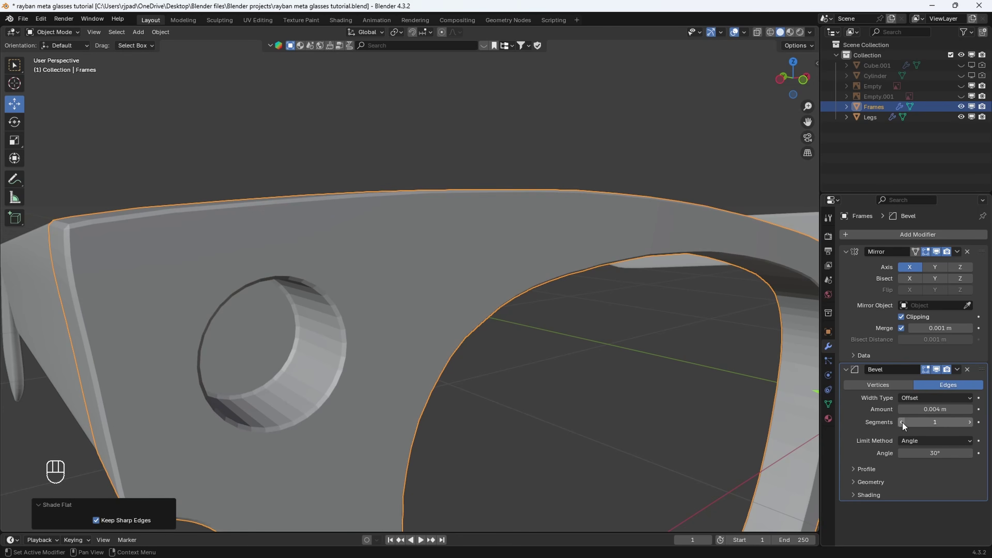
left_click(903, 422)
Apply Shade Auto Smooth to the frame with a 30° angle
right_click(363, 275)
left_click(352, 259)
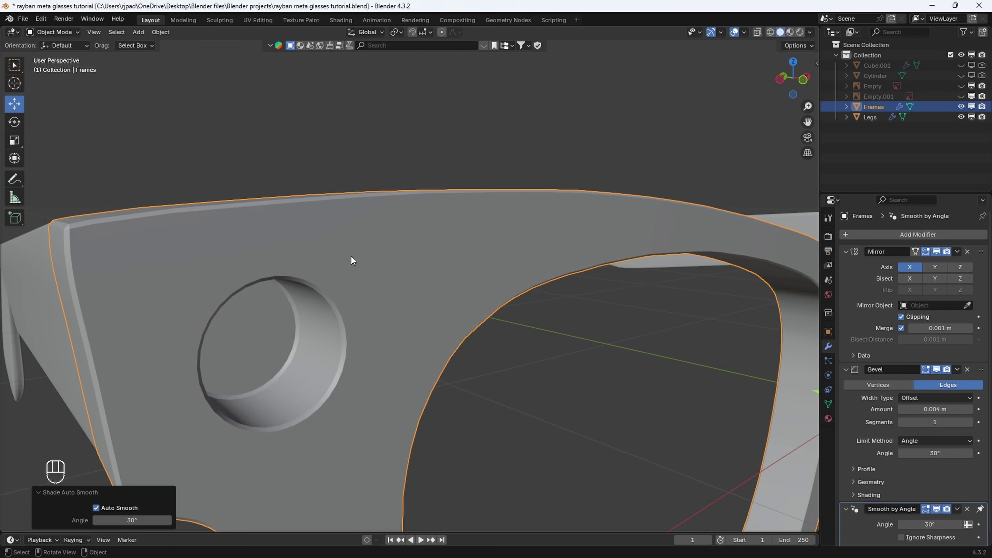
scroll(355, 273, "down", 10)
middle_click_drag(396, 288, 387, 276)
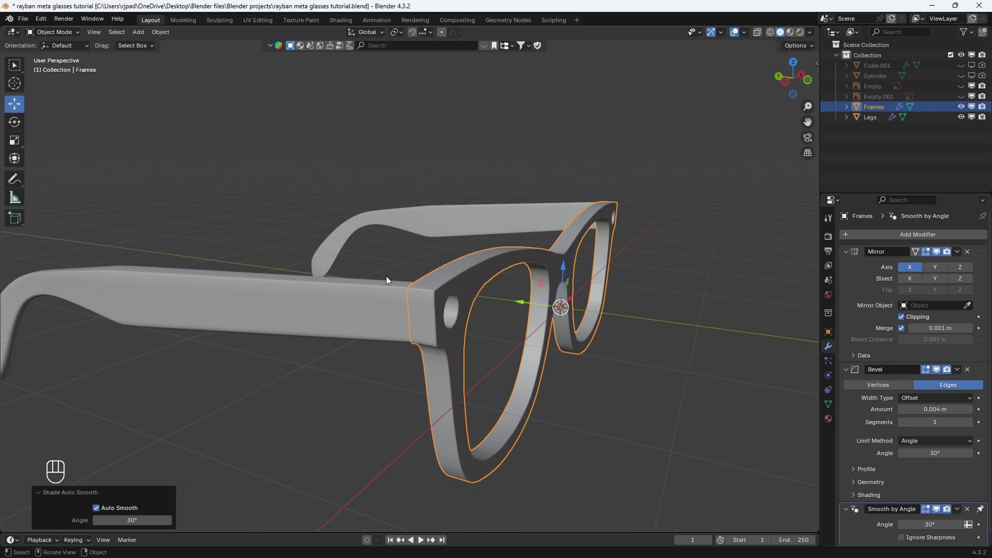
scroll(387, 276, "down", 4)
middle_click_drag(489, 290, 462, 289)
scroll(462, 289, "up", 3)
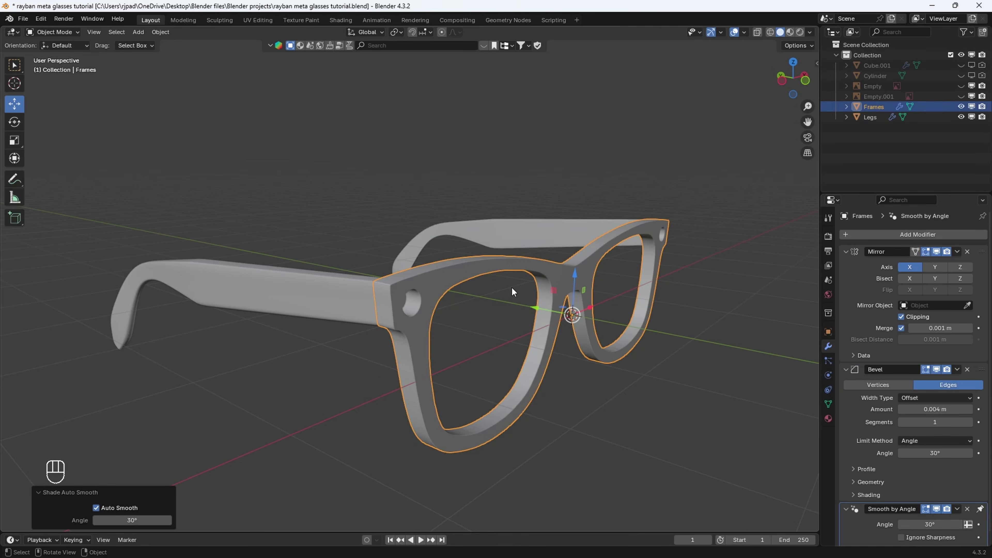
middle_click_drag(578, 351, 594, 353)
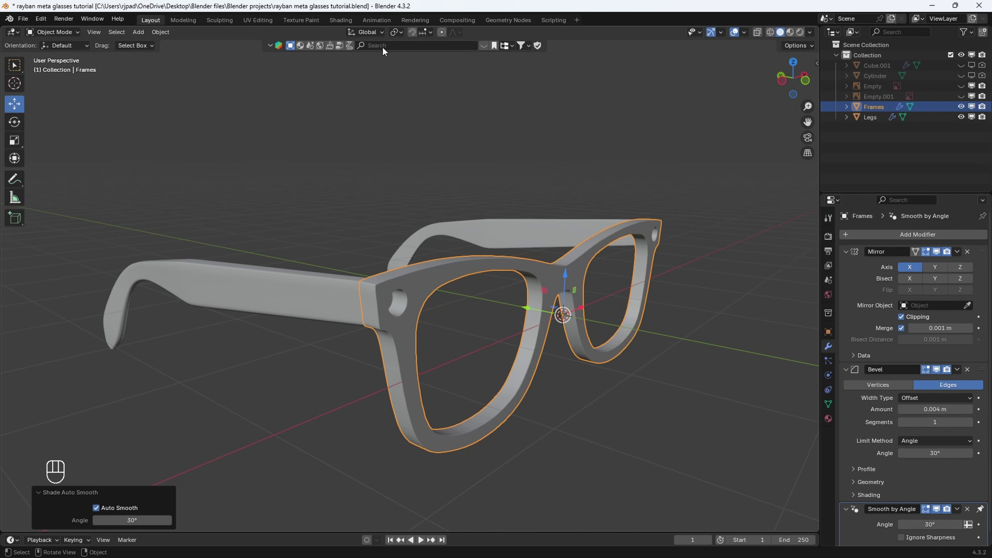
Search the add-ons in the preferences for "blender" to check that BlenderKit Online Asset Library is enabled
left_click(41, 20)
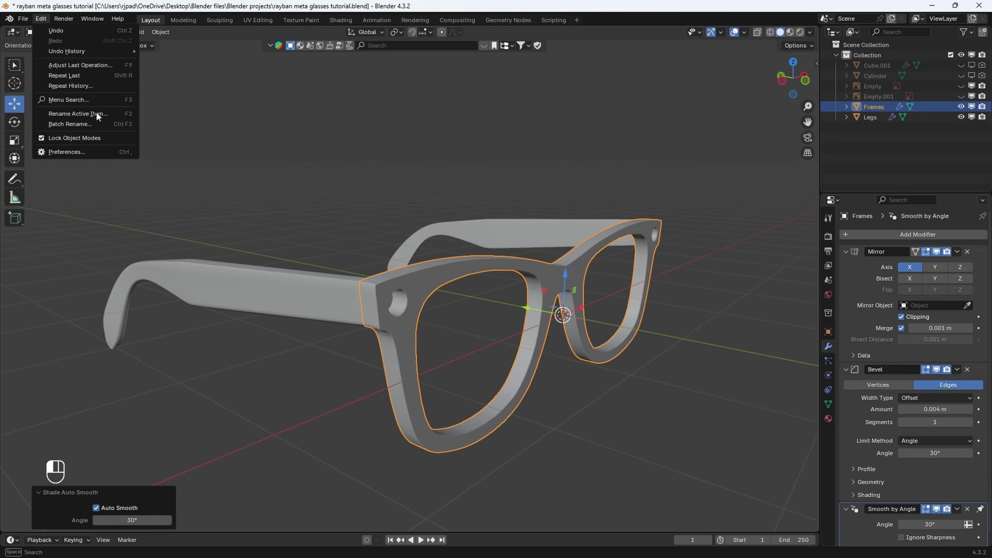
left_click(82, 152)
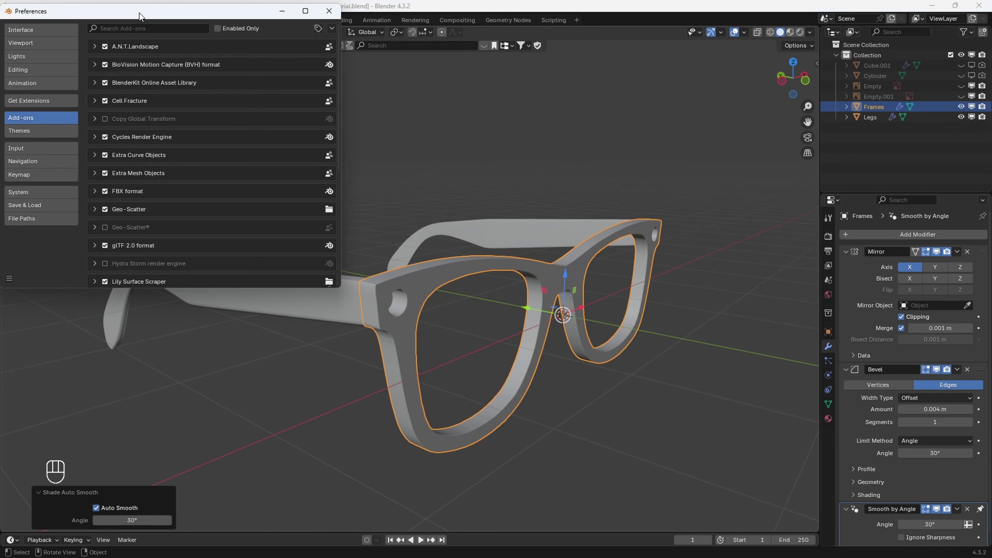
left_click(132, 27)
type("blender")
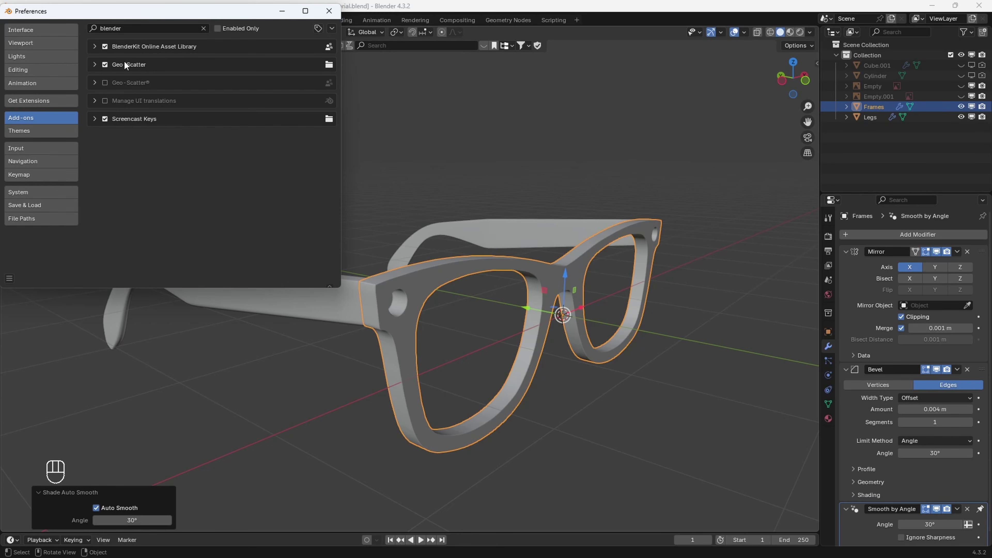
left_click_drag(138, 2, 149, 53)
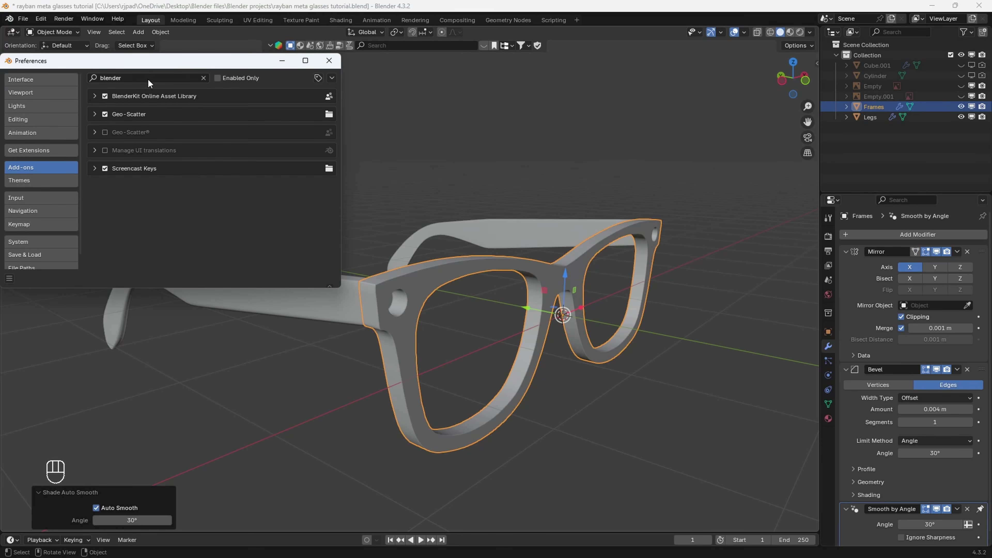
left_click(9, 279)
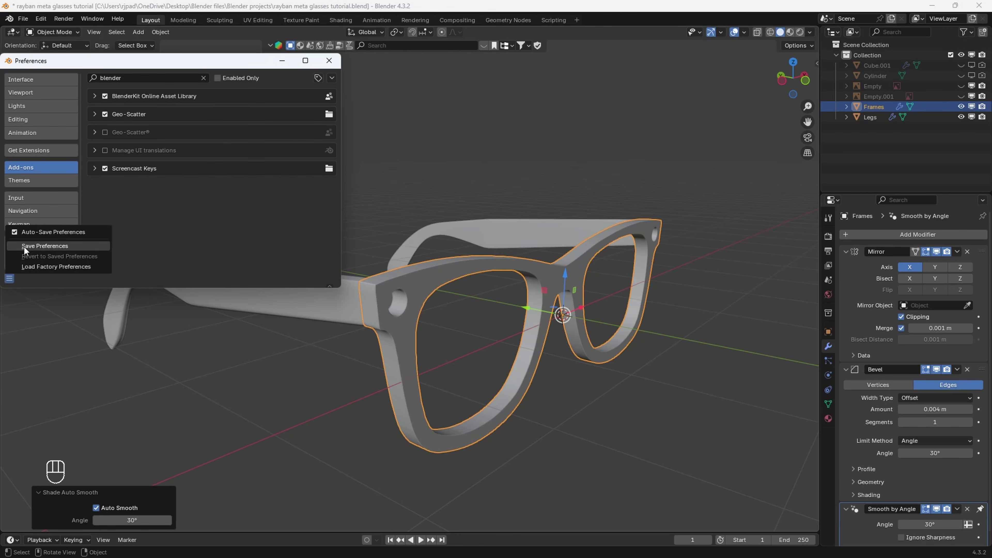
left_click(322, 57)
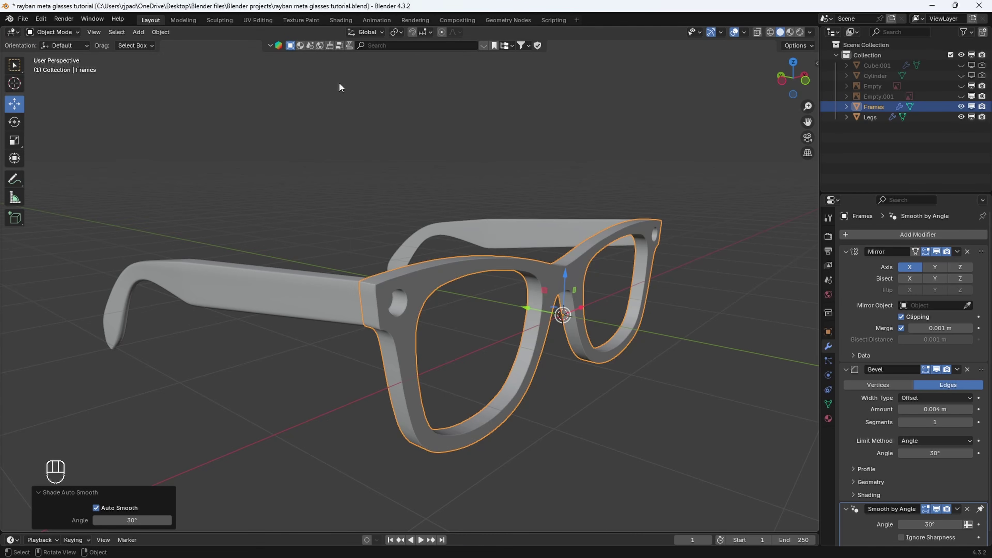
Show the frame's material settings and switch the BlenderKit asset search to materials
left_click(828, 419)
middle_click_drag(723, 368, 535, 341)
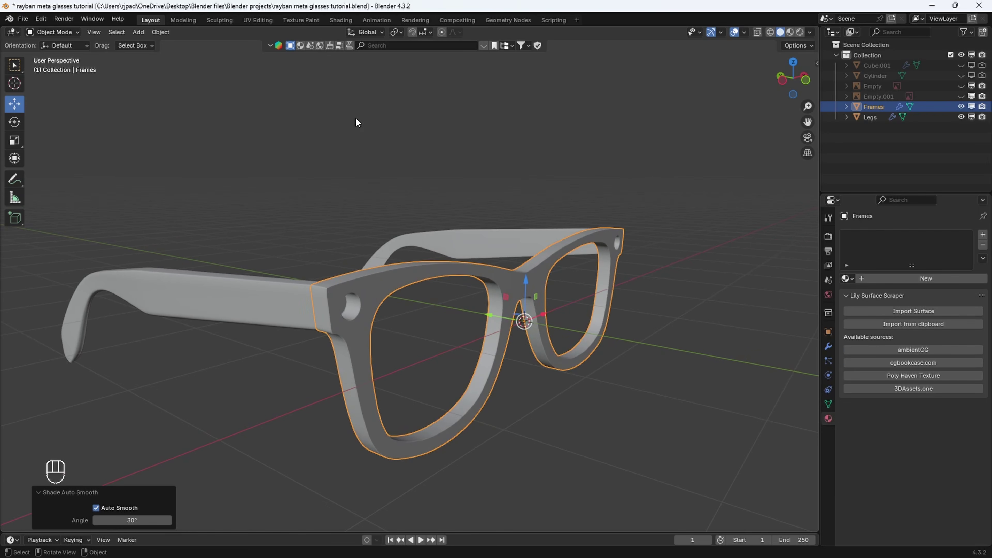
left_click(301, 46)
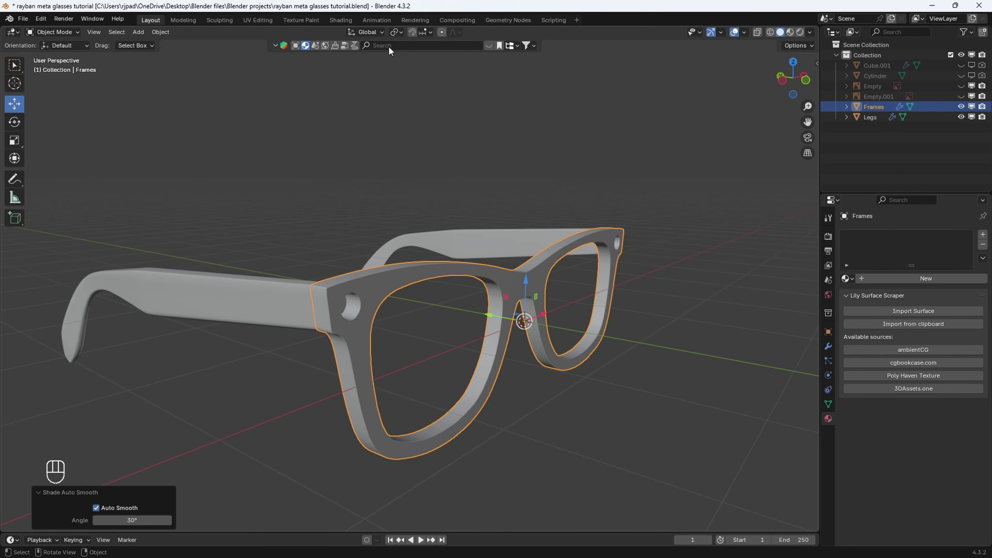
middle_click_drag(439, 183, 410, 170, "shift")
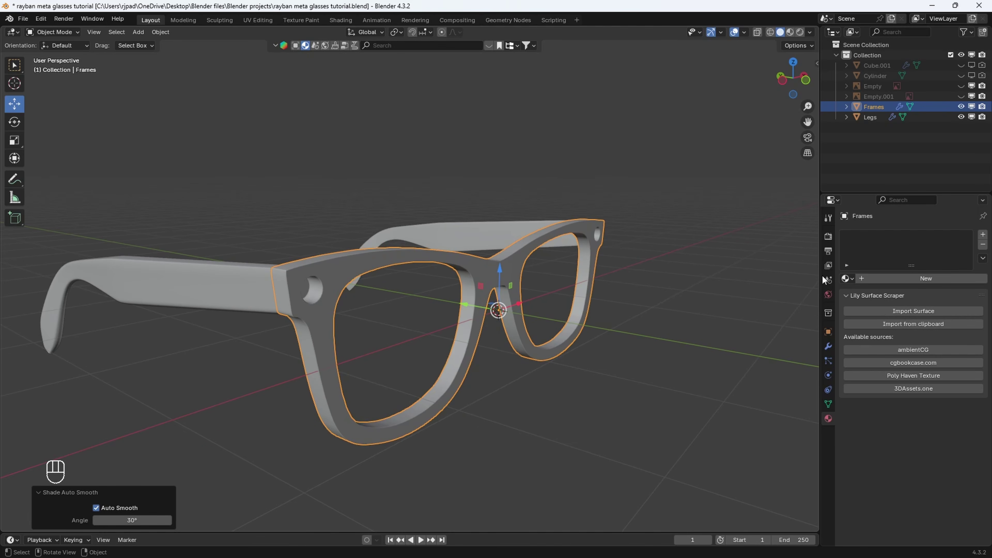
Set the render engine to Cycles with GPU Compute and limit the viewport max samples to 200
left_click(832, 235)
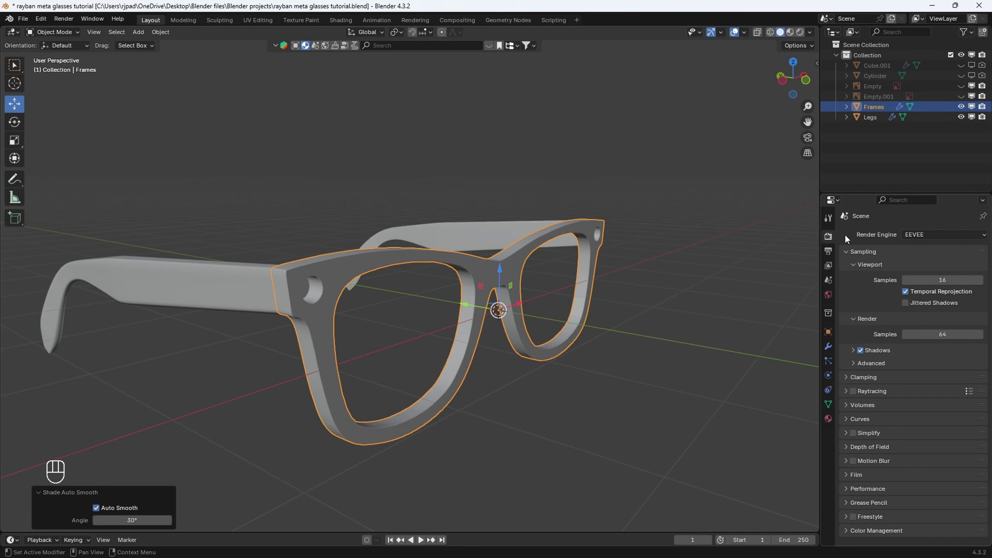
left_click(928, 234)
left_click(923, 264)
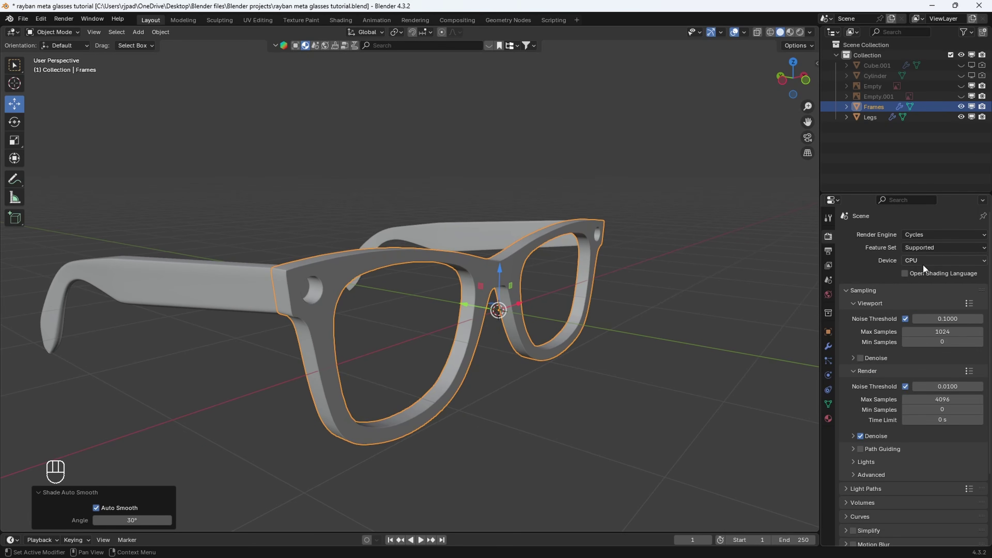
left_click(938, 260)
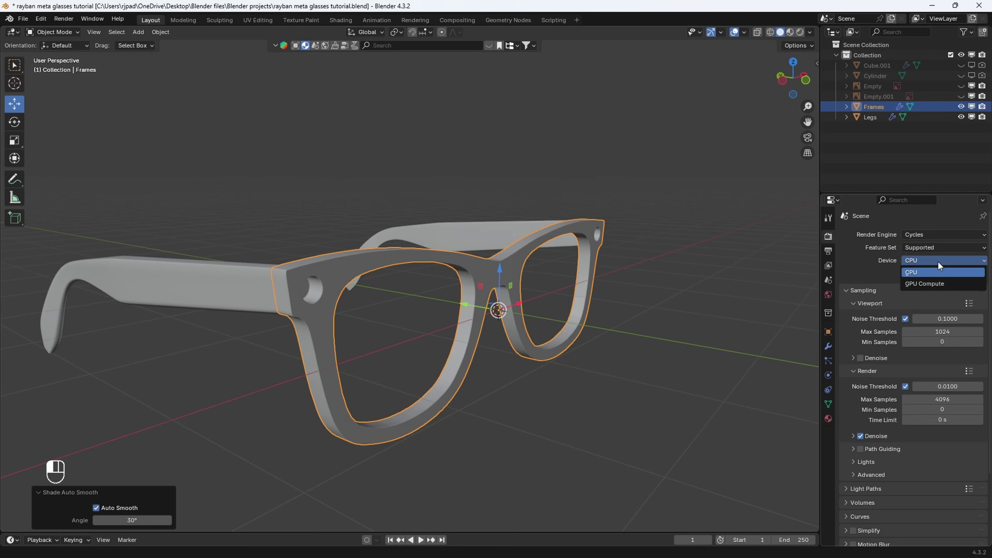
left_click(917, 282)
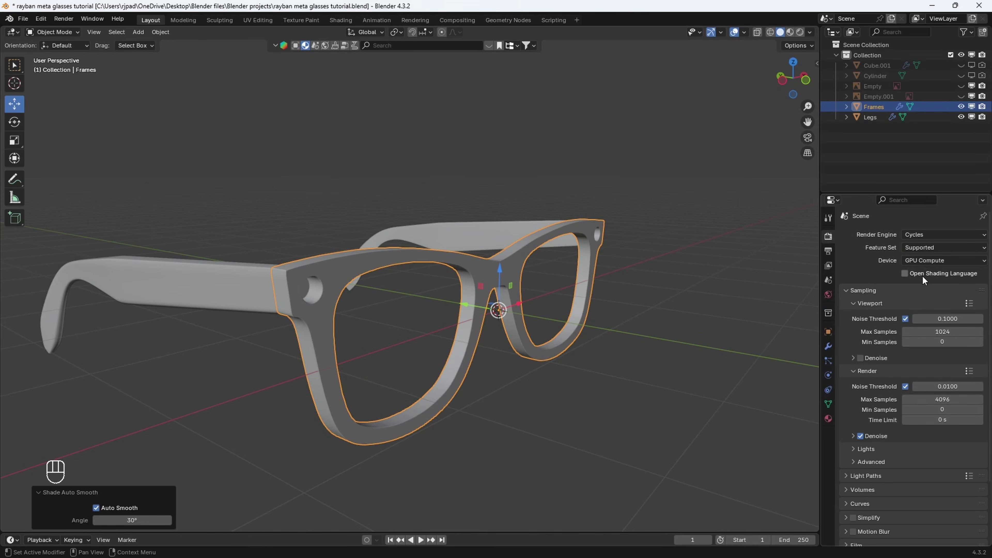
left_click(947, 332)
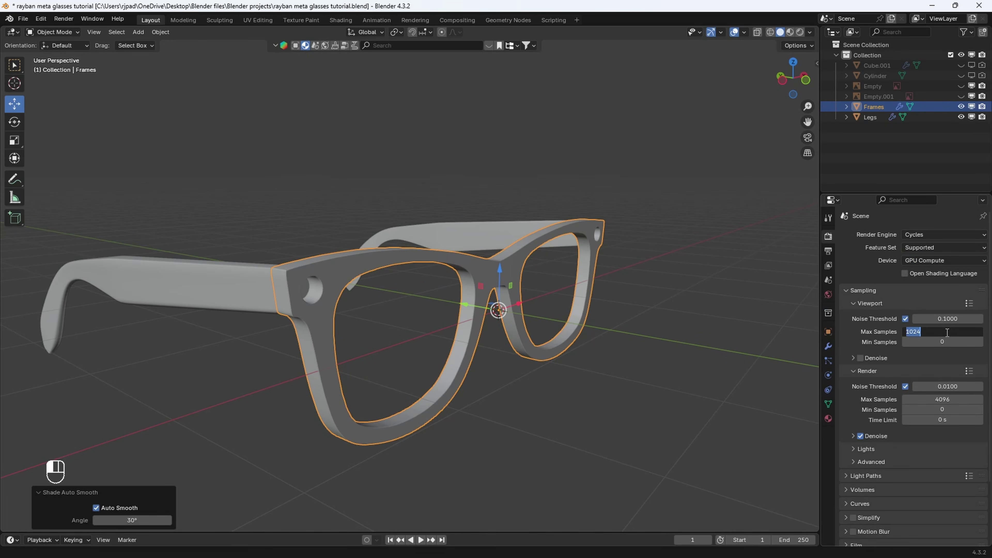
type("200")
key("Return")
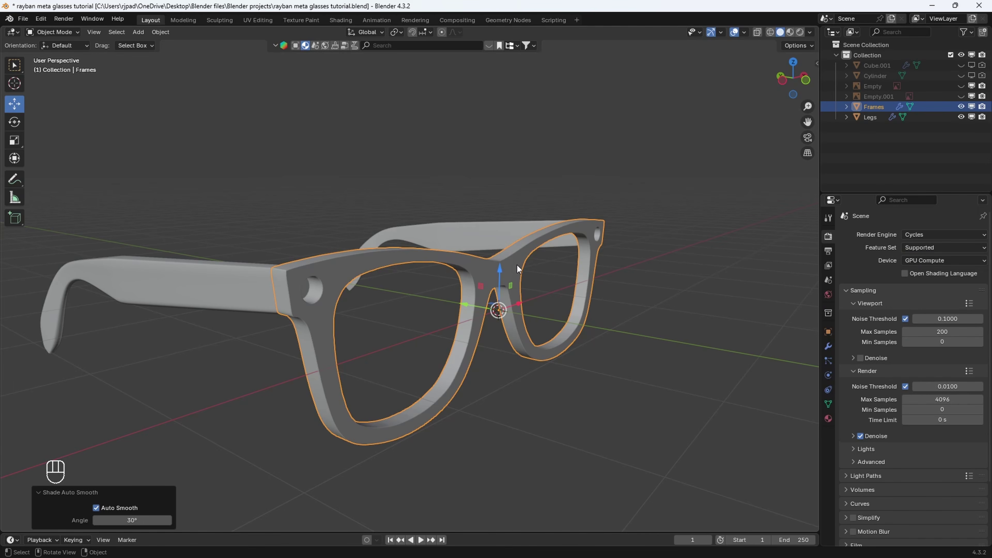
Give the world background color an Environment Texture using brown_photostudio_02_4k.exr from the HDRI folder
left_click(829, 294)
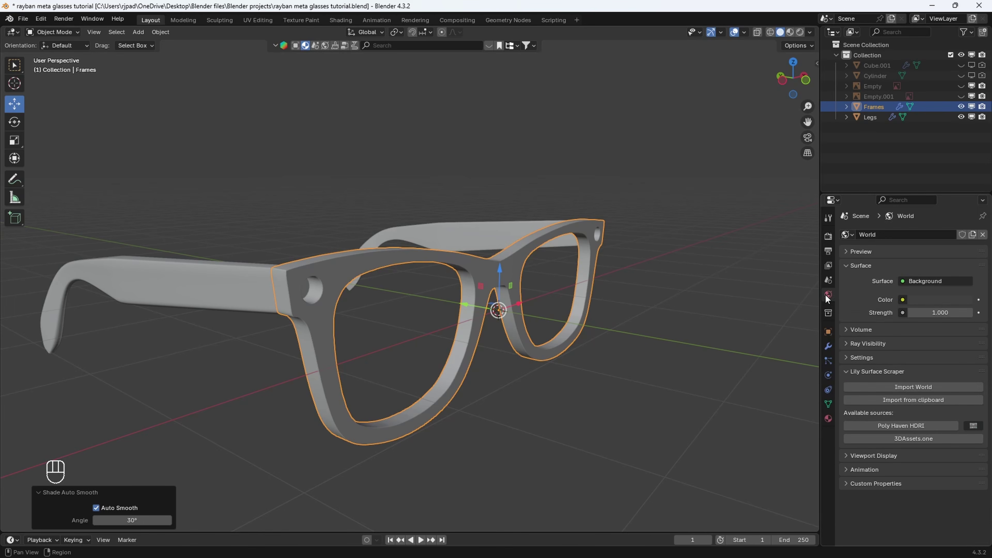
left_click(903, 300)
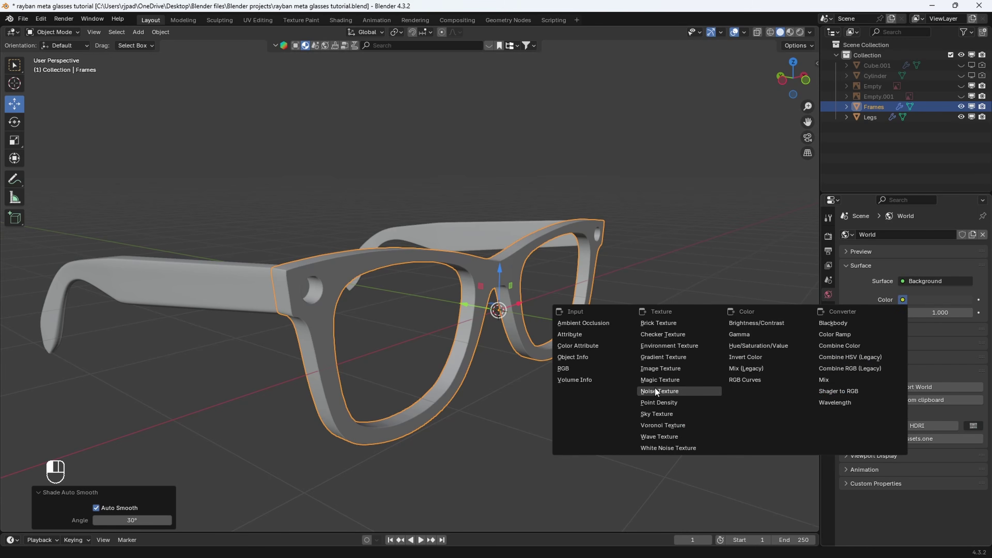
left_click(664, 347)
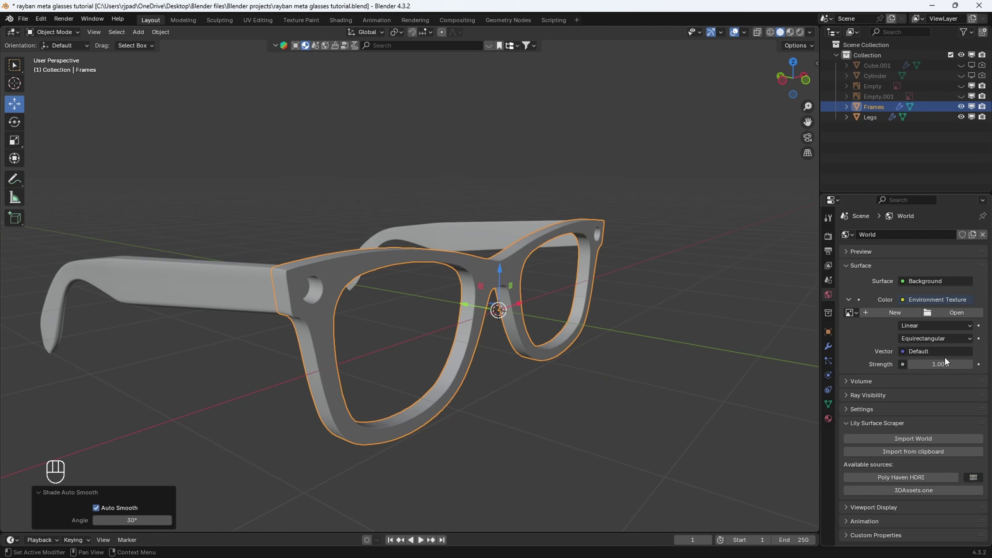
left_click(956, 313)
left_click(294, 351)
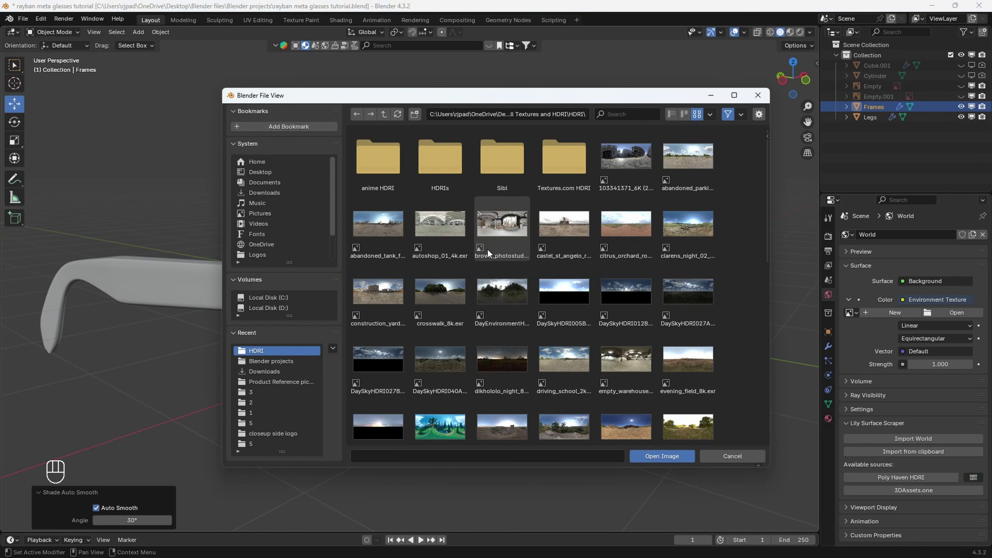
left_click(503, 227)
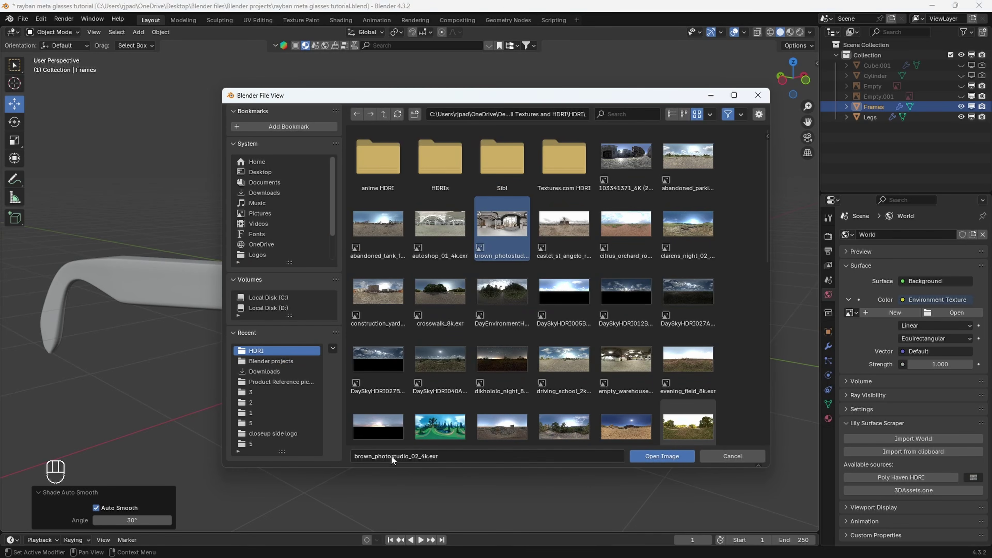
left_click(660, 457)
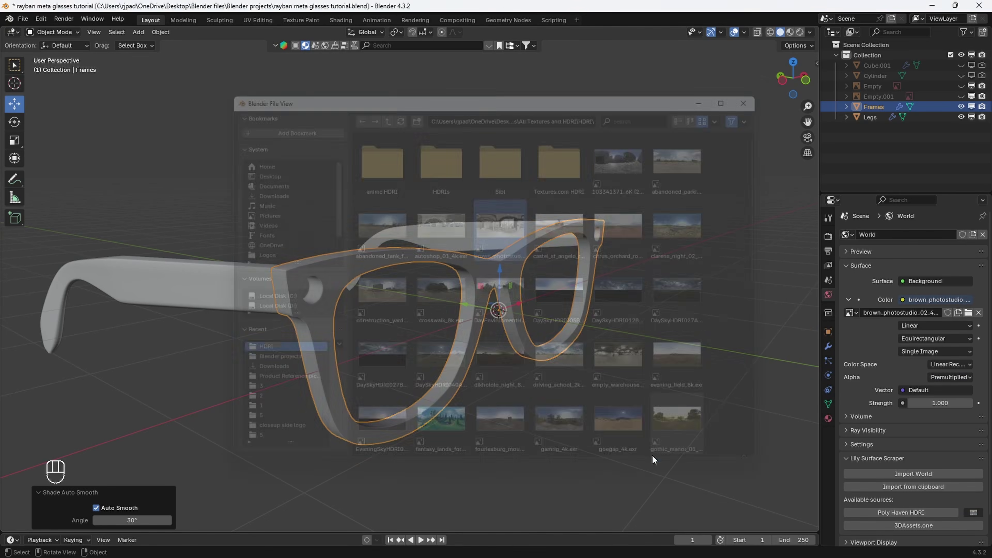
mouse_move(553, 415)
middle_mouse_down()
mouse_move(539, 414)
mouse_move(546, 424)
middle_mouse_up()
key("z")
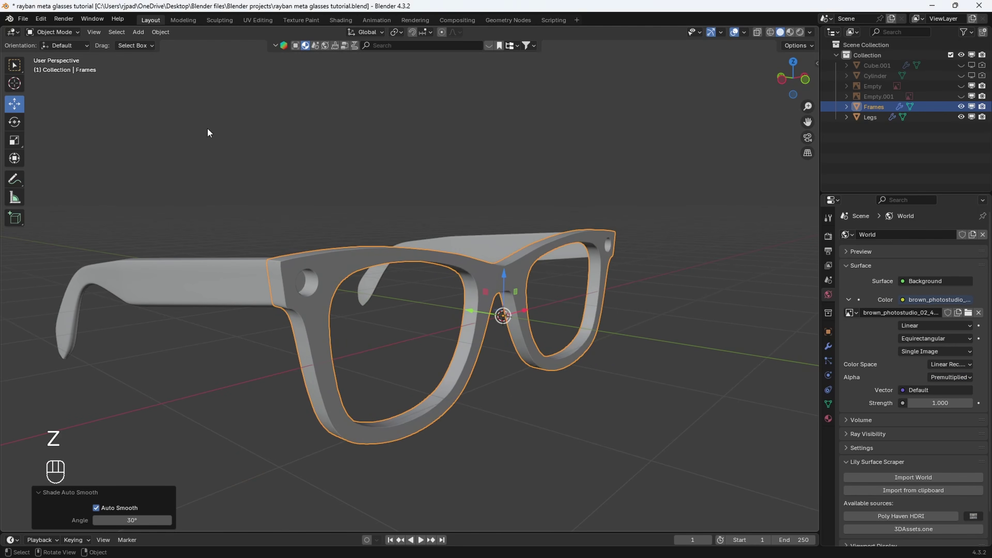
left_click(23, 18)
left_click(48, 92)
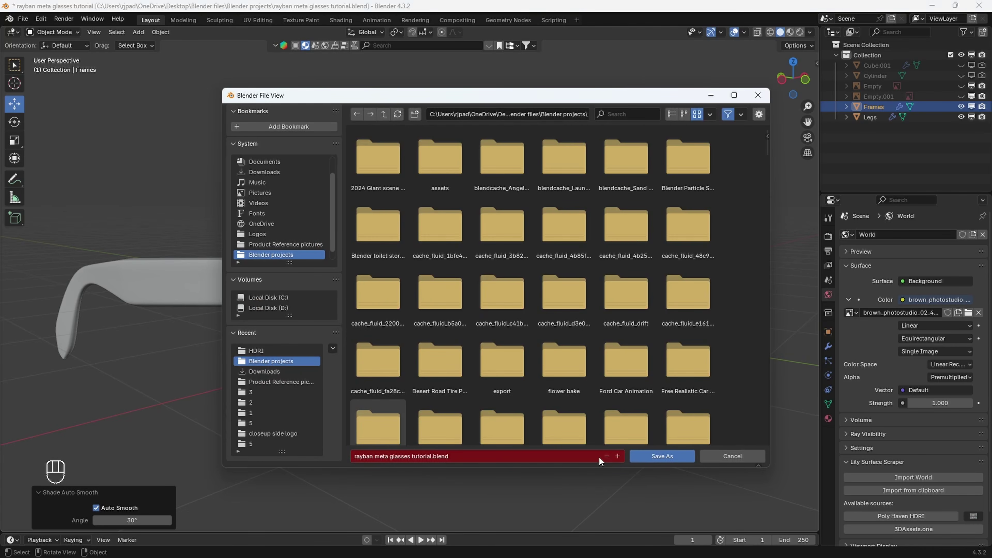
left_click(715, 456)
Save the glasses project under its existing file name
left_click(23, 20)
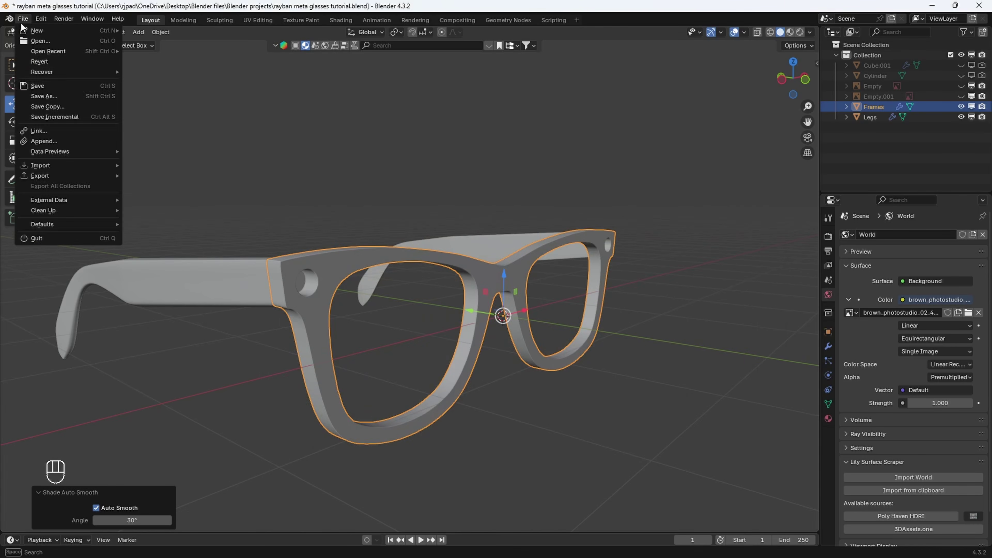
left_click(34, 87)
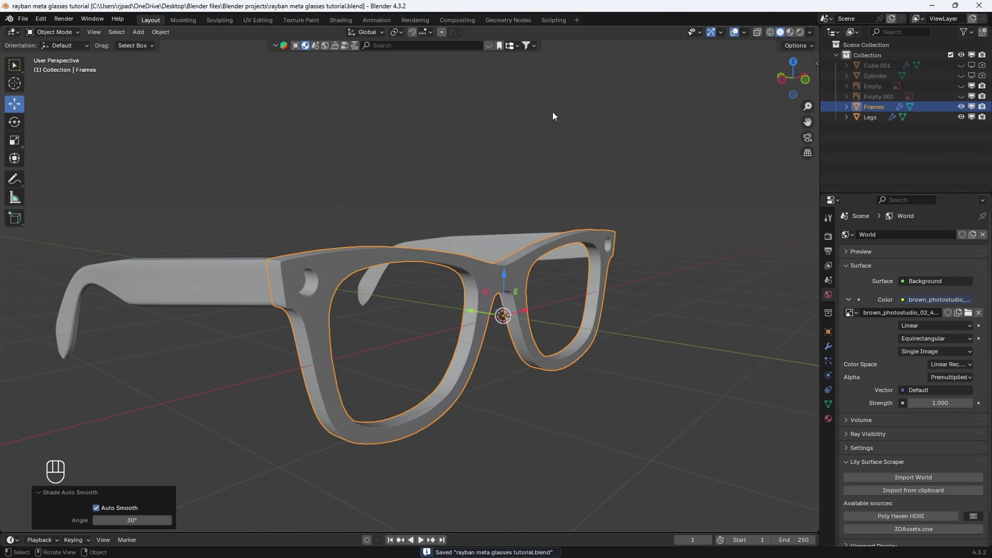
Switch the viewport to rendered shading to show the glasses against the HDRI background, and deselect the frames
key("z")
left_click(423, 121)
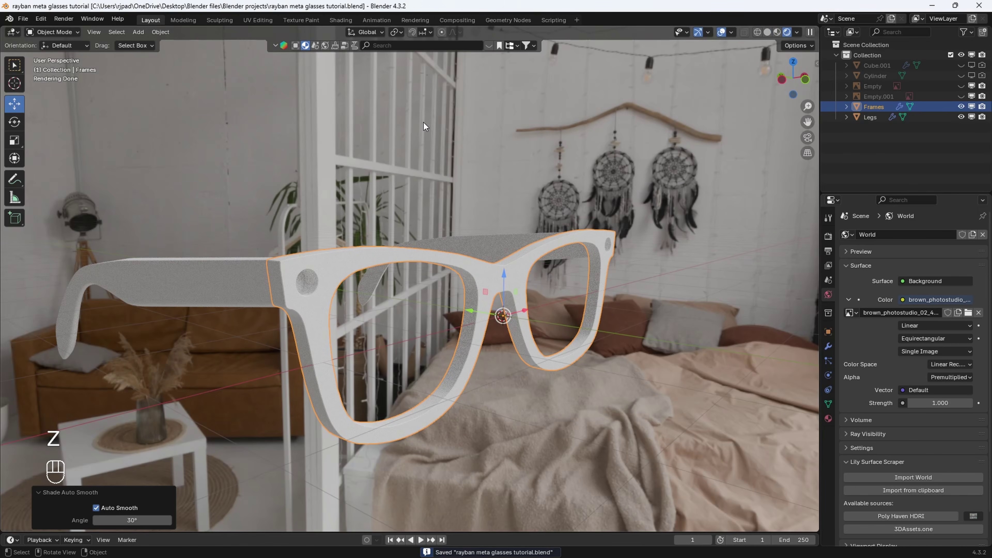
middle_click_drag(423, 123, 436, 96)
left_click(432, 92)
Search the online asset library's materials for "glossy plastic" and restrict the results to procedural materials
left_click(305, 45)
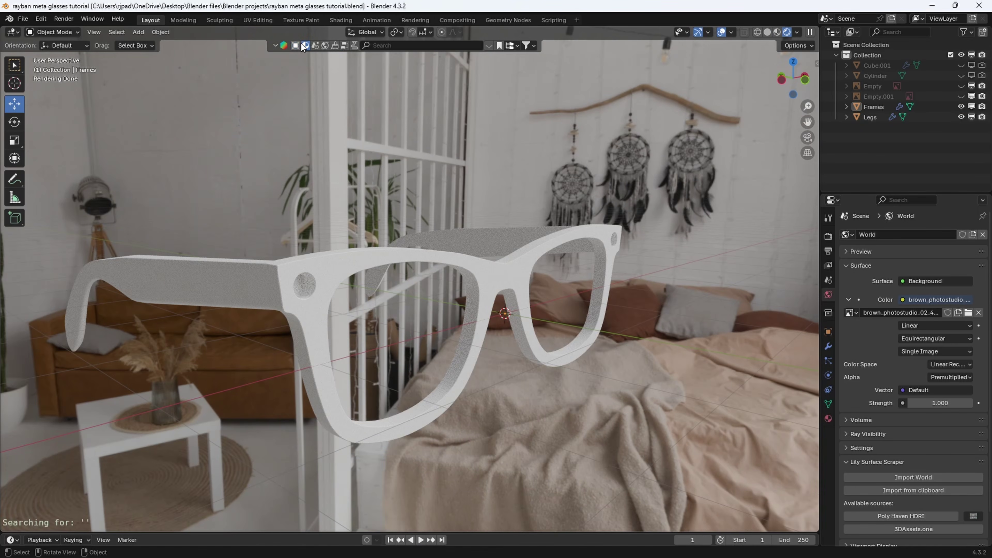
left_click(392, 46)
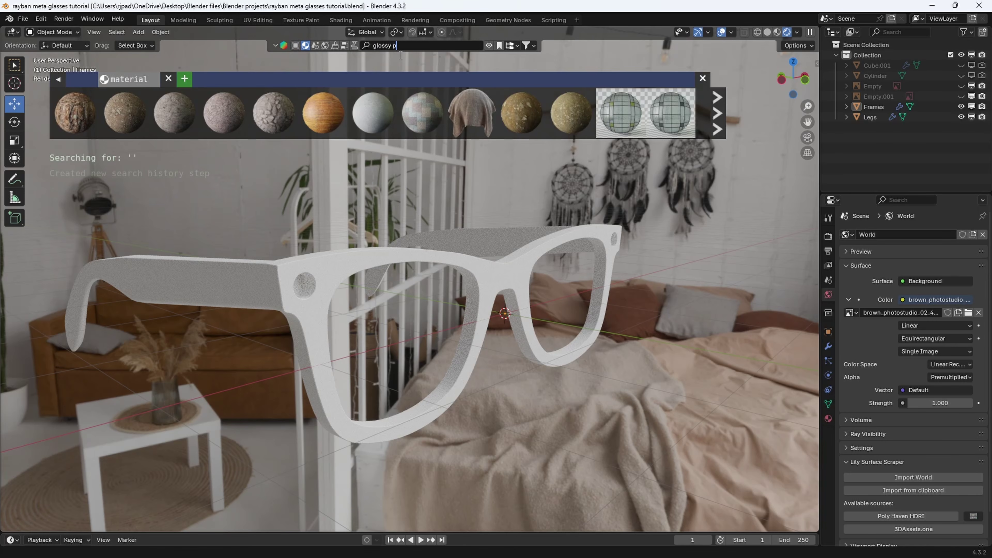
key("Return")
left_click(532, 45)
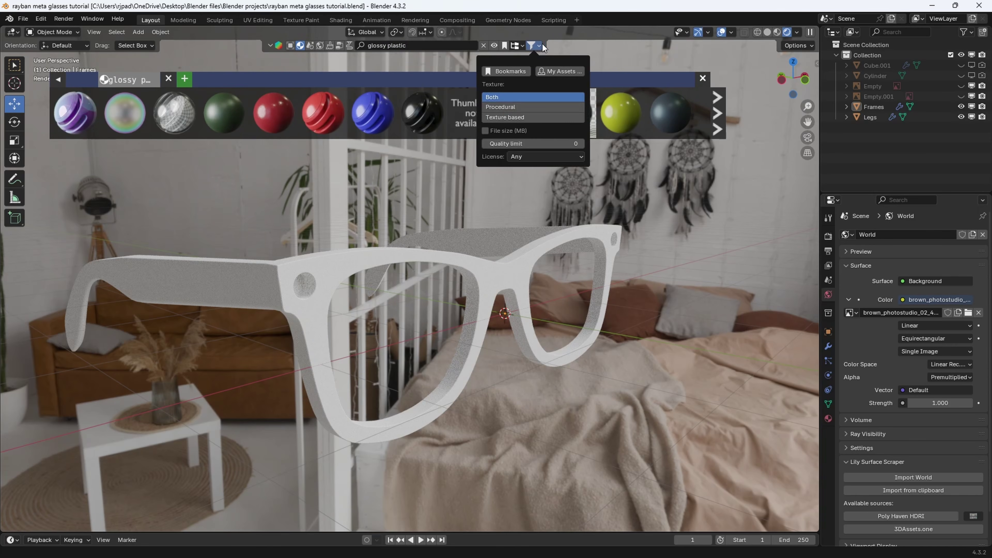
left_click(515, 107)
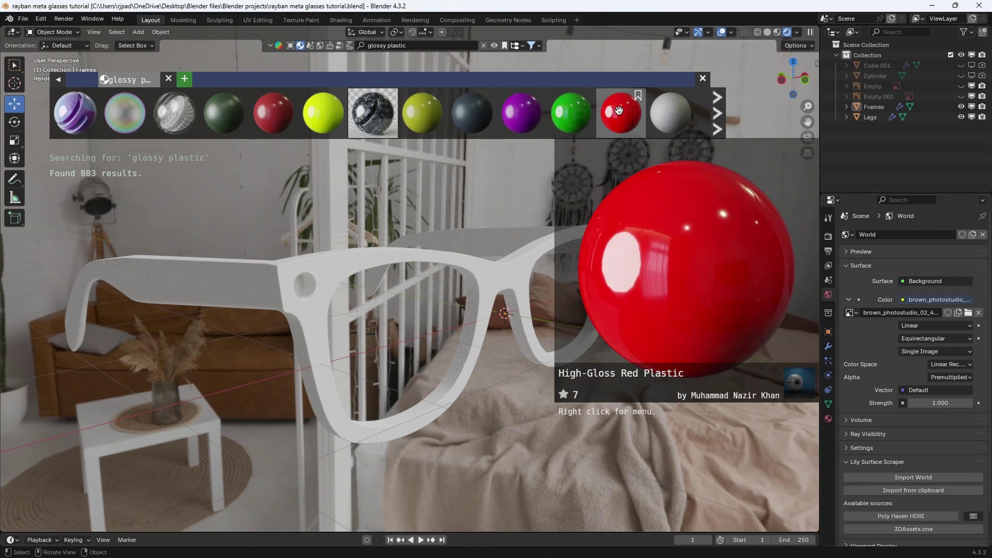
Bring in the High-Gloss Red Plastic material and assign it to the Frames object
left_click_drag(620, 114, 372, 313)
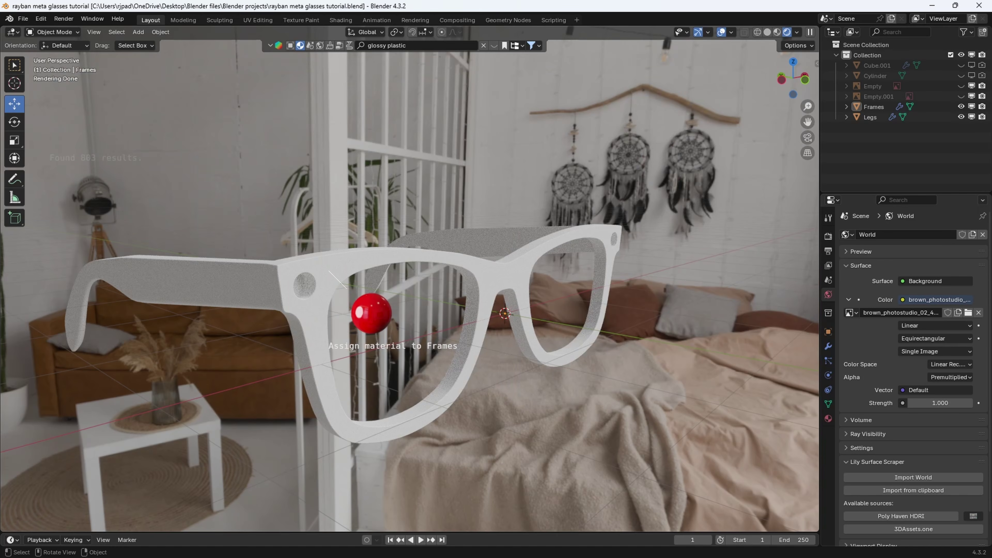
left_click_drag(329, 270, 329, 270)
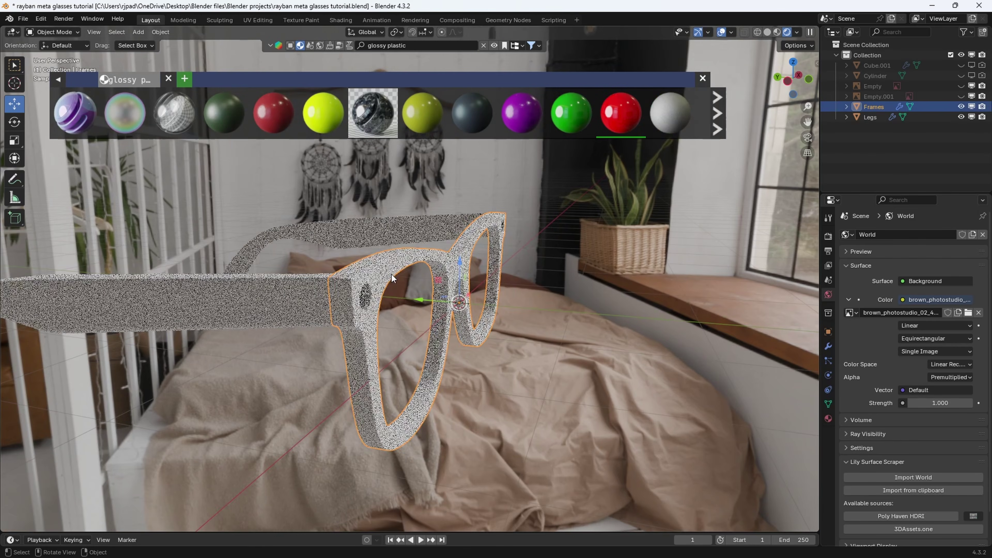
left_click(829, 418)
left_click(848, 279)
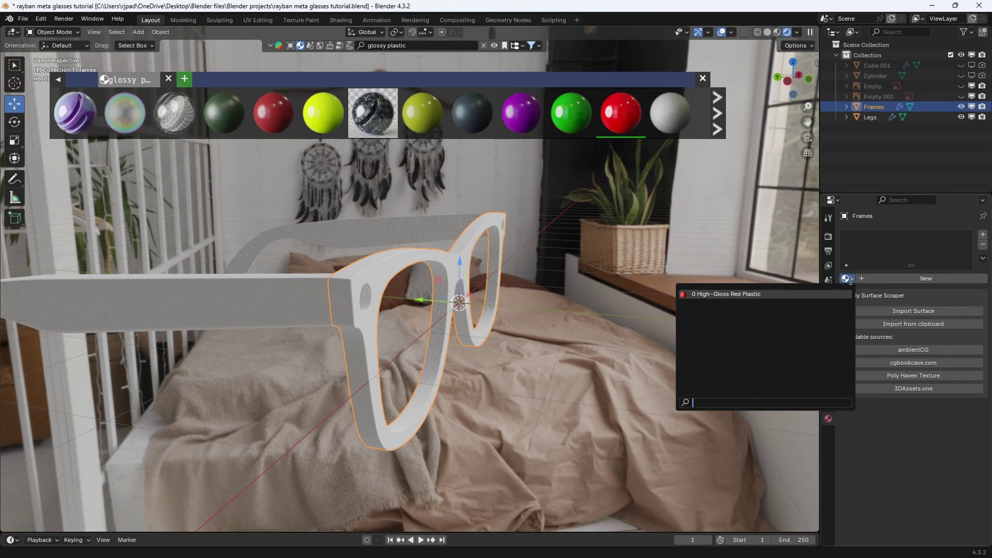
left_click(716, 296)
middle_click_drag(508, 320, 556, 279)
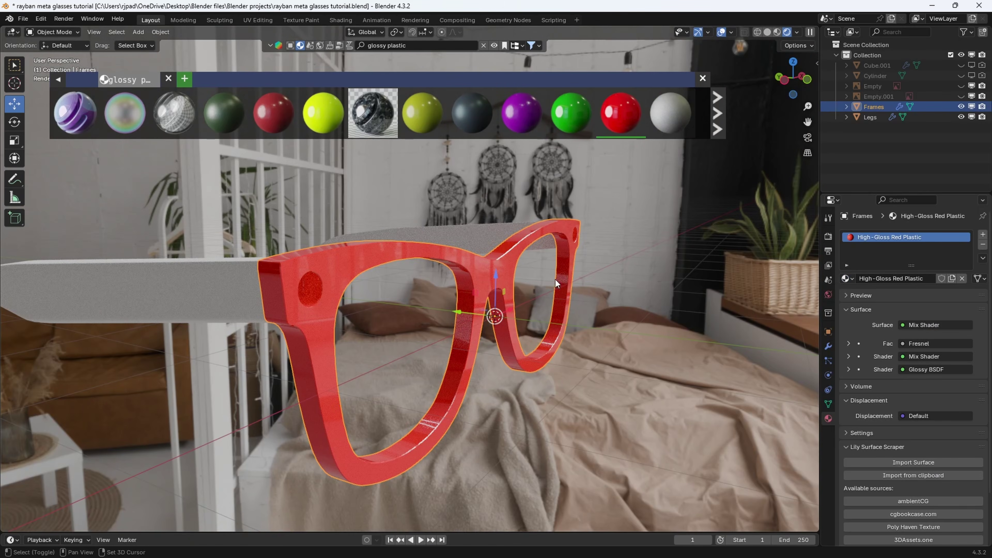
Split the viewport, turn the new area into a Shader Editor, and hide its sidebar so the Diffuse BSDF node is fully shown
left_click_drag(819, 26, 485, 39)
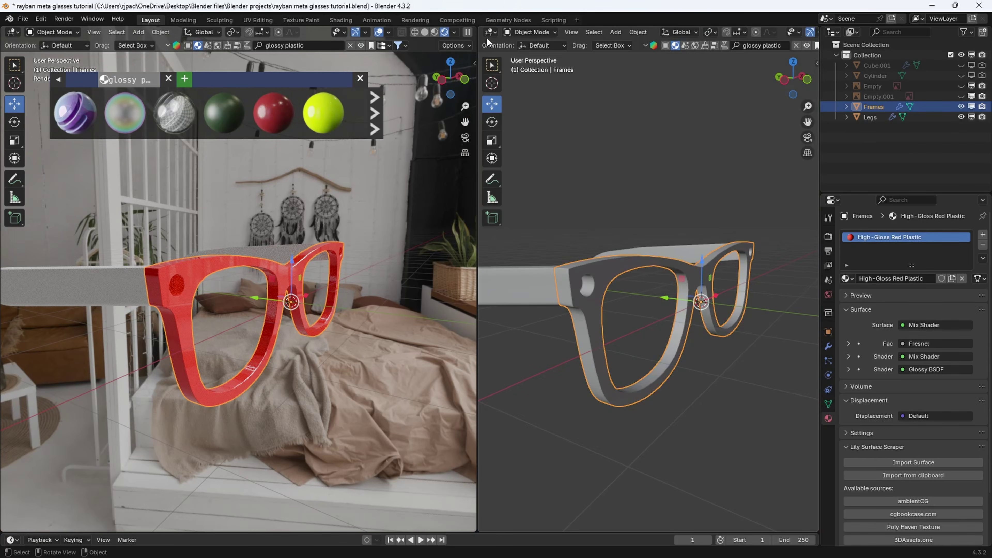
left_click(488, 33)
left_click(521, 125)
scroll(592, 196, "up", 6)
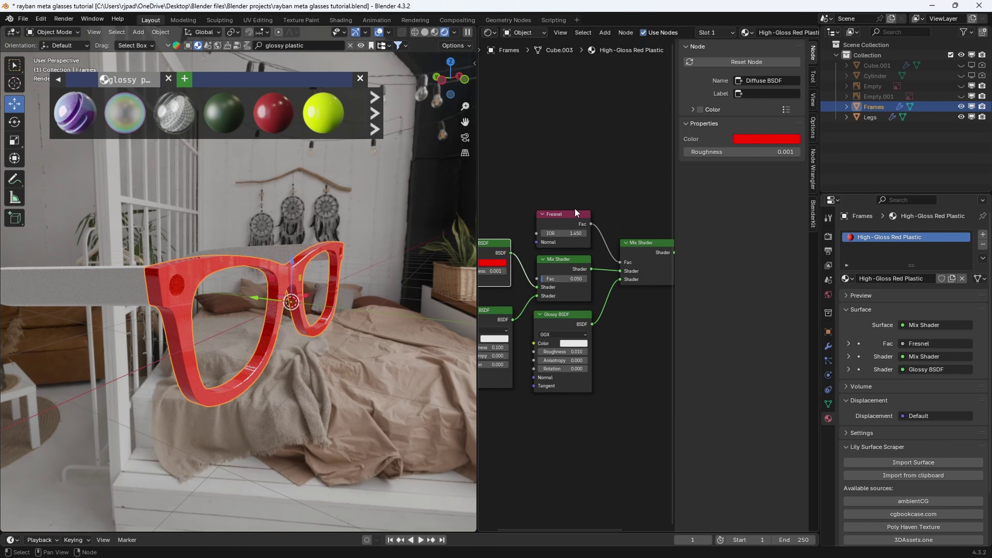
middle_click_drag(593, 206, 554, 215)
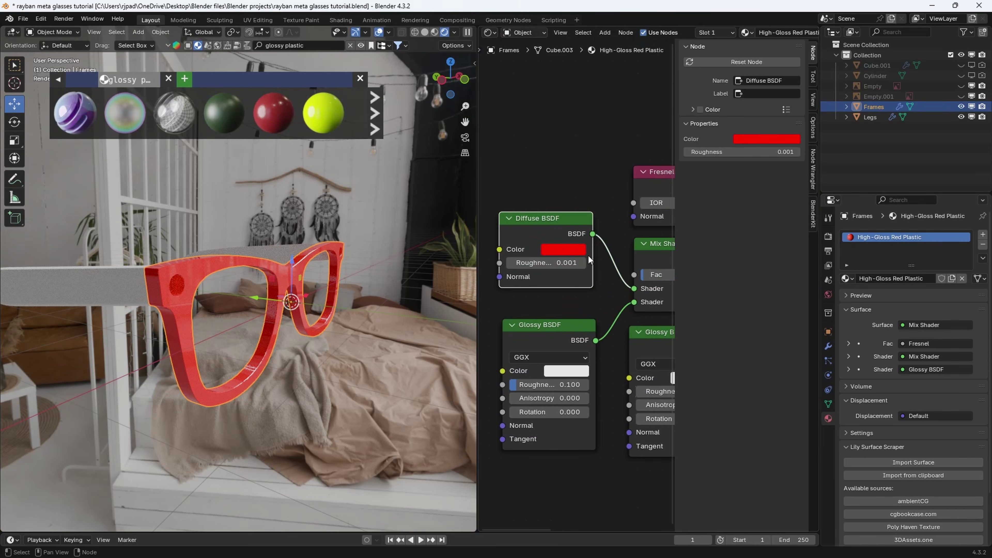
key("n")
left_click_drag(478, 258, 441, 258)
Change the Diffuse BSDF colour of the frames' material to black by reducing its red value to zero
left_click(613, 252)
left_click(625, 158)
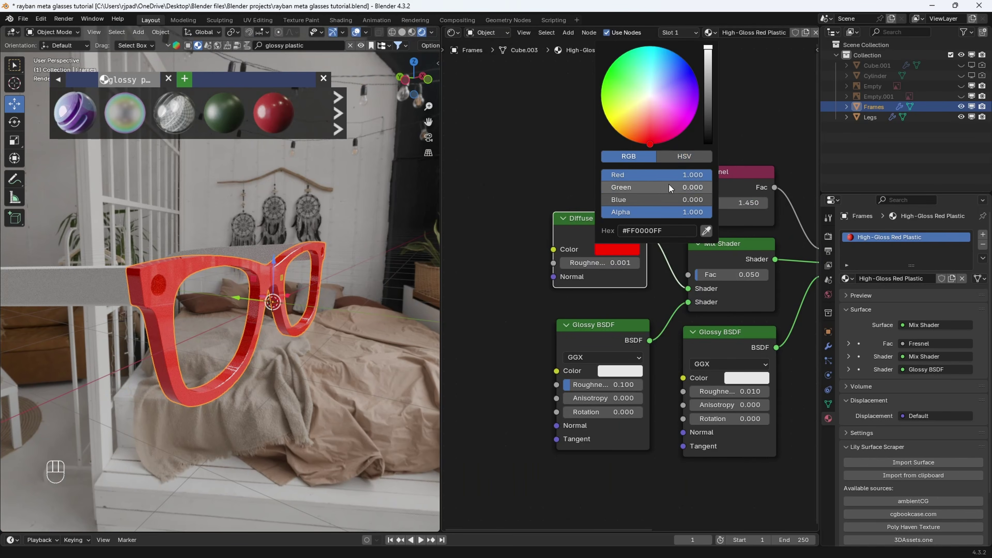
left_click_drag(674, 177, 538, 188)
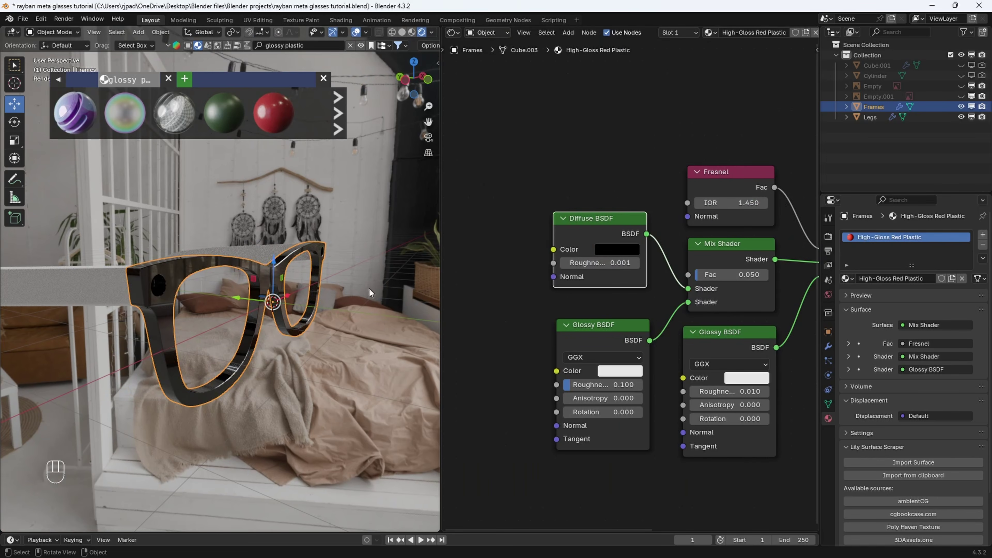
Enlarge the 3D view and assign the existing High-Gloss Red Plastic material to the Legs object
left_click_drag(441, 272, 563, 274)
middle_click_drag(393, 281, 304, 294)
left_click(304, 295)
left_click(846, 278)
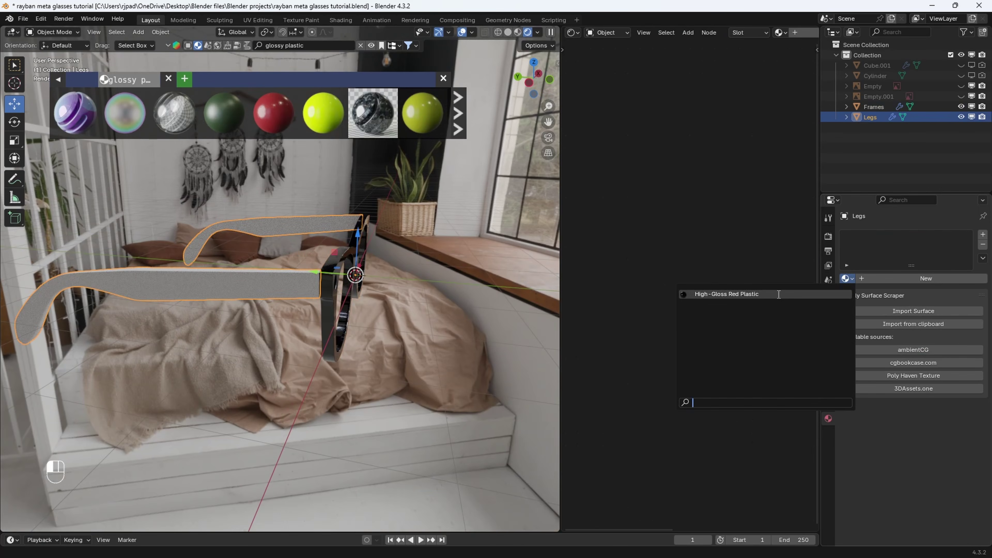
left_click(776, 295)
Dismiss the material results and examine the glossy plastic on the frames and legs from several angles and distances
left_click(416, 287)
middle_click_drag(416, 287, 389, 272)
scroll(370, 277, "up", 4)
scroll(395, 275, "down", 5)
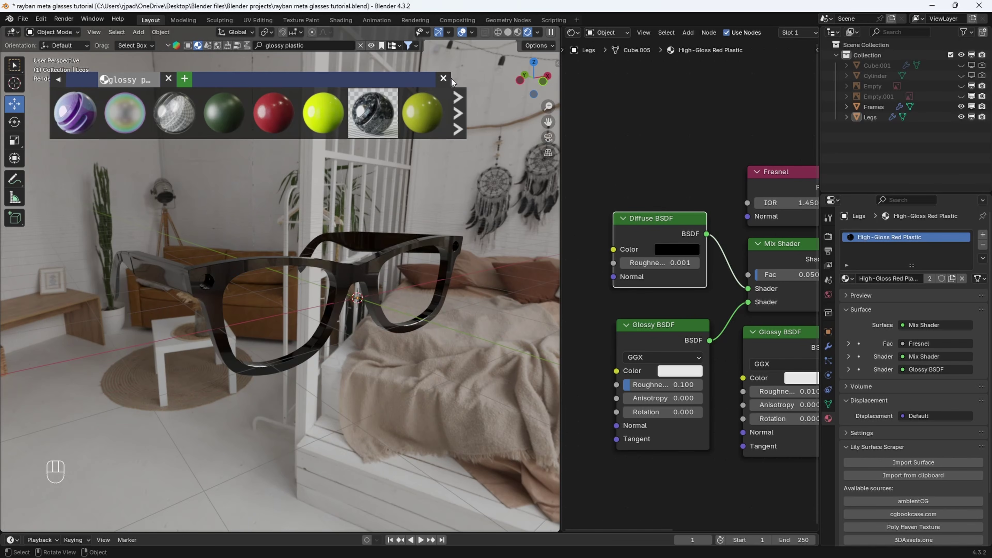
left_click(447, 81)
scroll(322, 247, "up", 5)
middle_click_drag(322, 247, 227, 239, "shift")
scroll(286, 253, "up", 2)
scroll(228, 239, "up", 2)
scroll(152, 217, "down", 2)
middle_click_drag(151, 217, 200, 226, "shift")
scroll(222, 250, "down", 6)
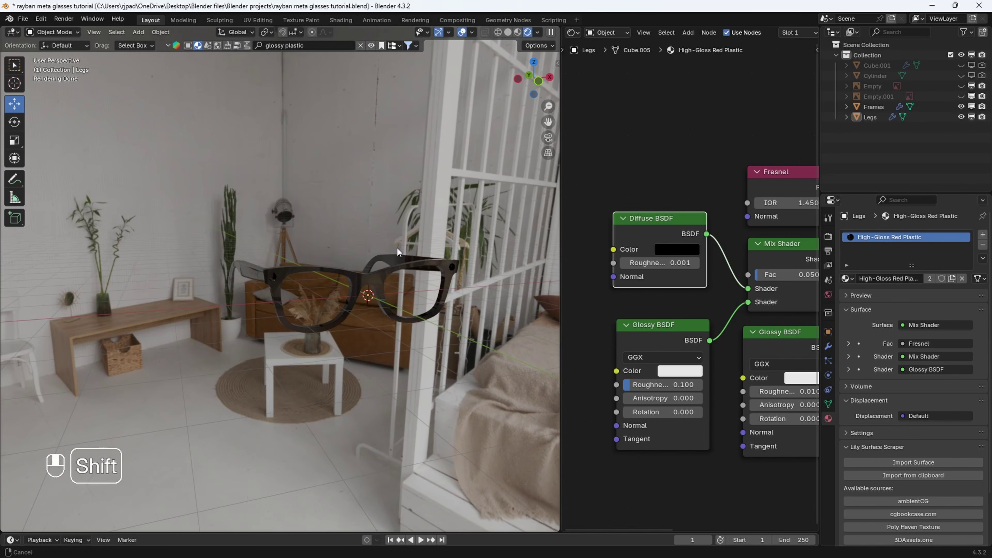
Return the viewport to solid shading and hide both the frames and the legs
key("z")
left_click(349, 259)
middle_click_drag(349, 258, 284, 253, "shift")
left_click_drag(134, 194, 489, 388)
key("h")
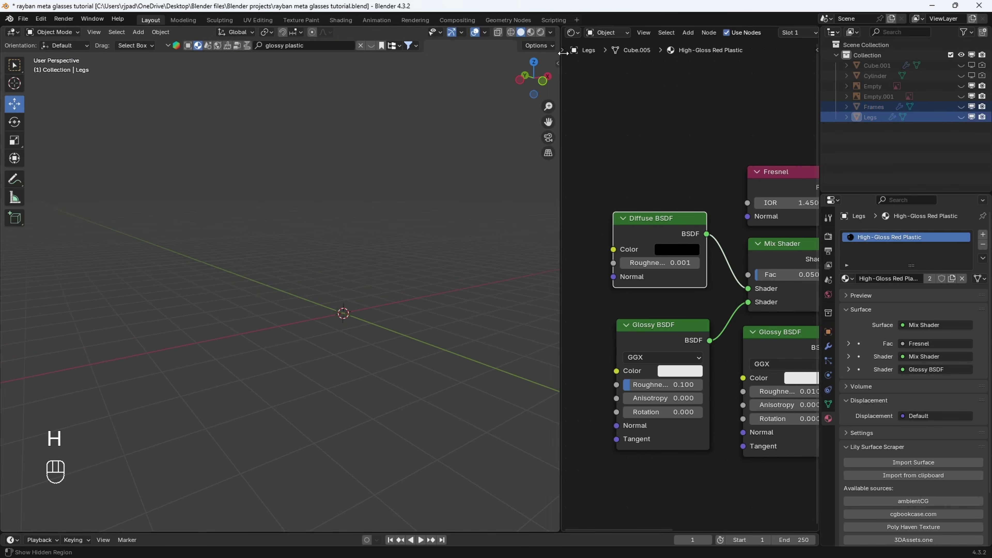
Remove the Shader Editor area to restore a full-width 3D view, and clear and dismiss the asset search
left_click_drag(557, 29, 580, 288)
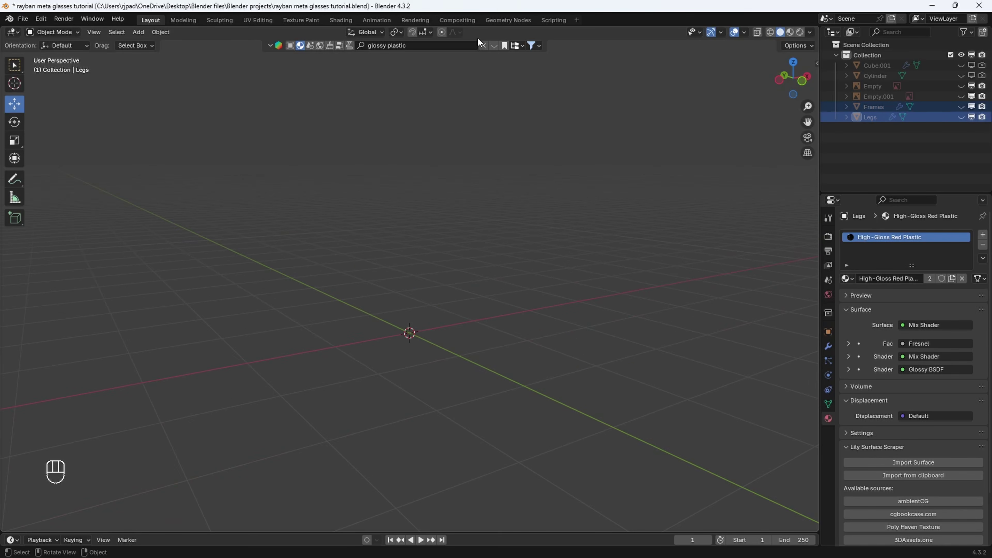
left_click(466, 45)
key("BackSpace")
left_click(449, 132)
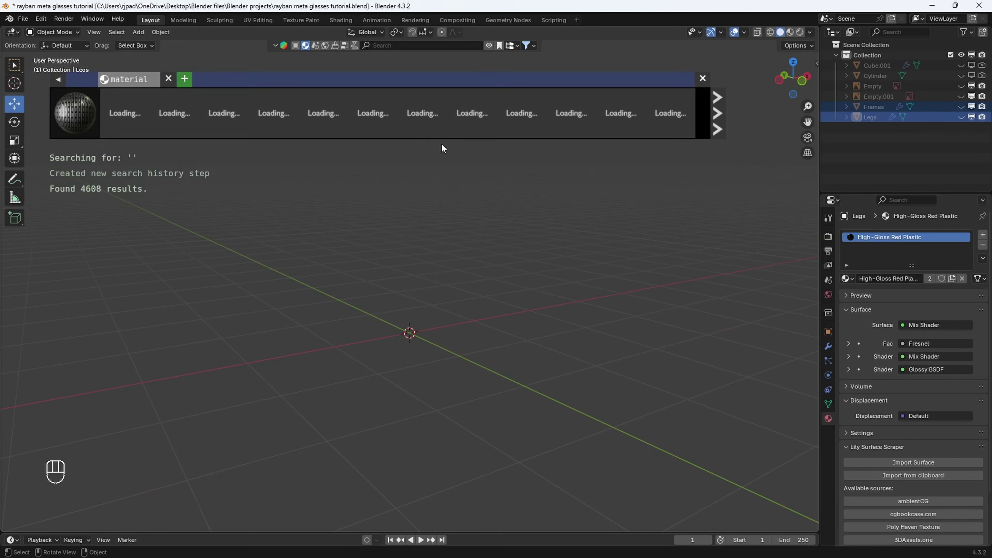
left_click(704, 79)
Add a UV sphere at the world origin and show it in wireframe from the left orthographic view
middle_click_drag(506, 249, 511, 250)
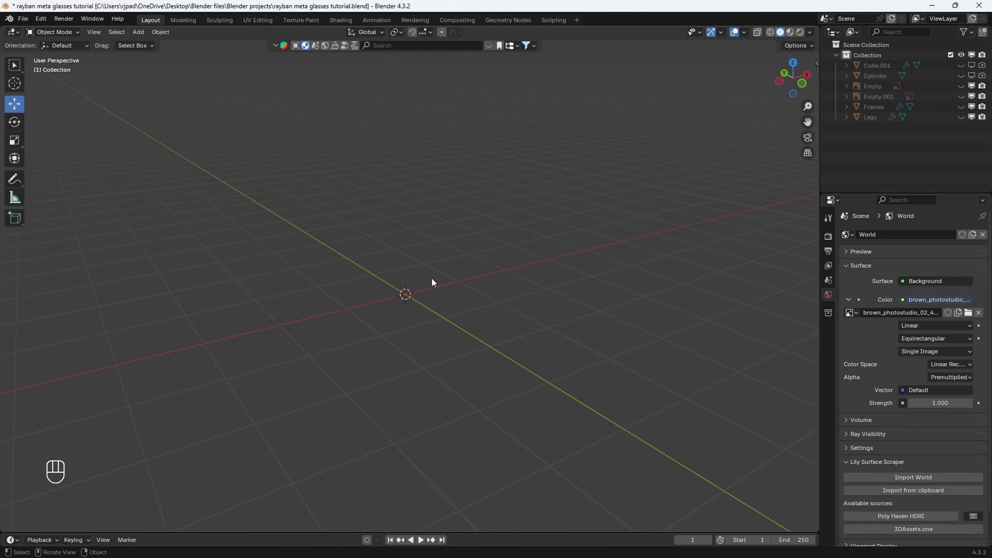
key("shift+a")
mouse_move(420, 278)
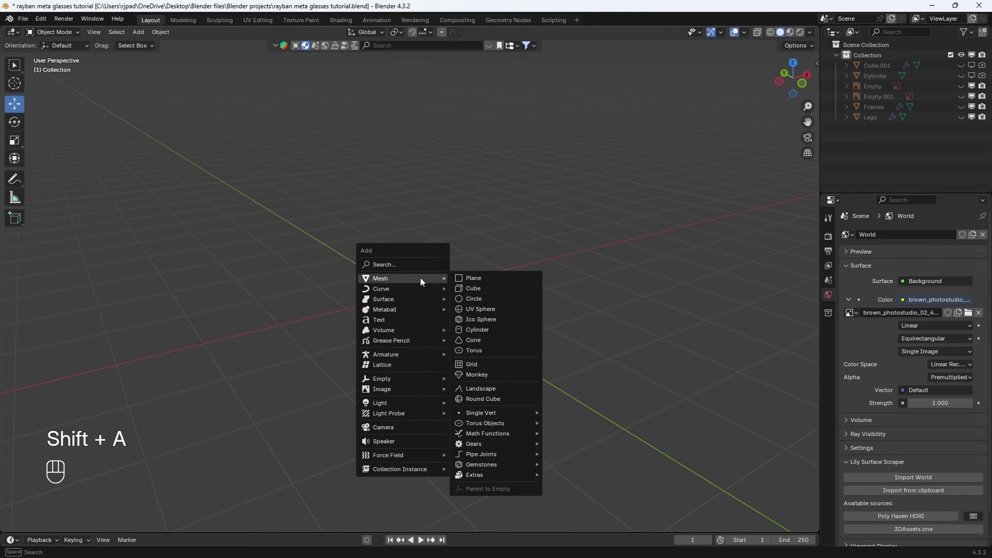
left_click(486, 309)
left_click(780, 81)
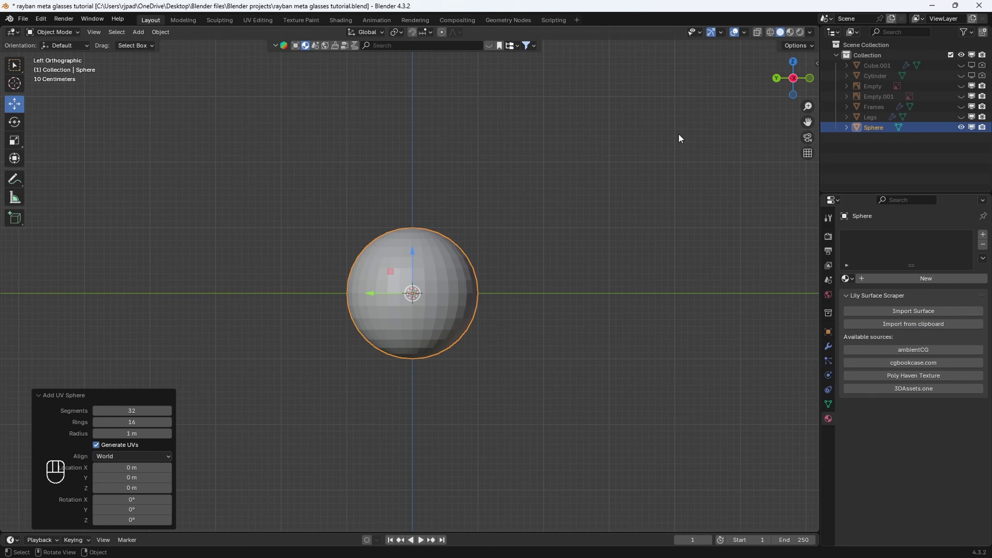
key("z")
scroll(298, 301, "up", 2)
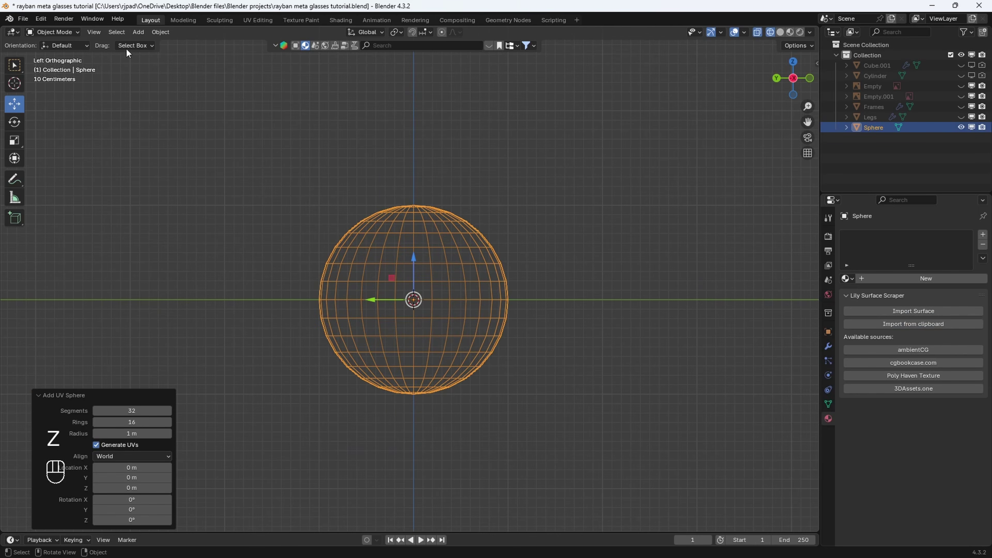
Delete all faces on the positive Y half of the sphere in Edit Mode, leaving a hemisphere
key("Tab")
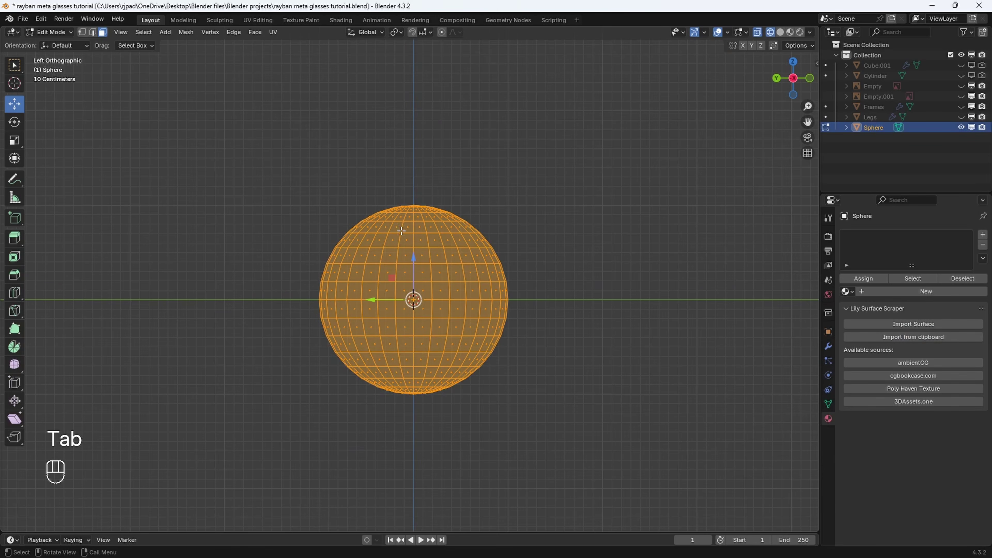
left_click(259, 155)
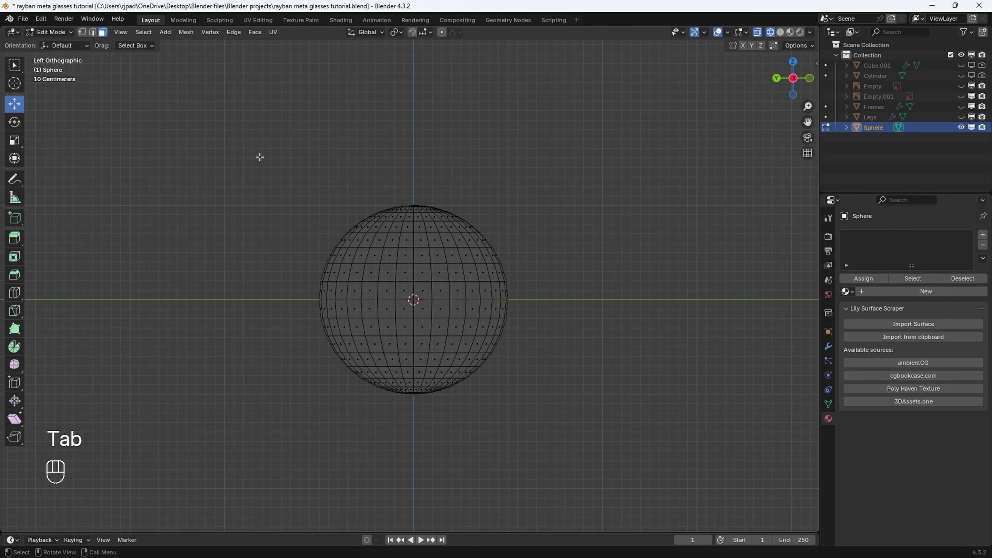
left_click_drag(150, 133, 415, 419)
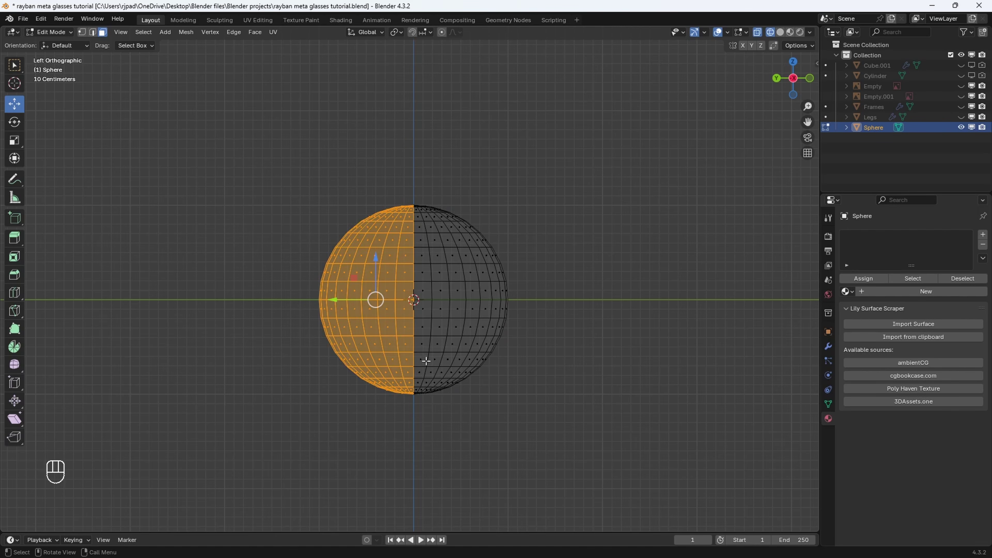
scroll(431, 328, "up", 1)
key("x")
left_click(419, 329)
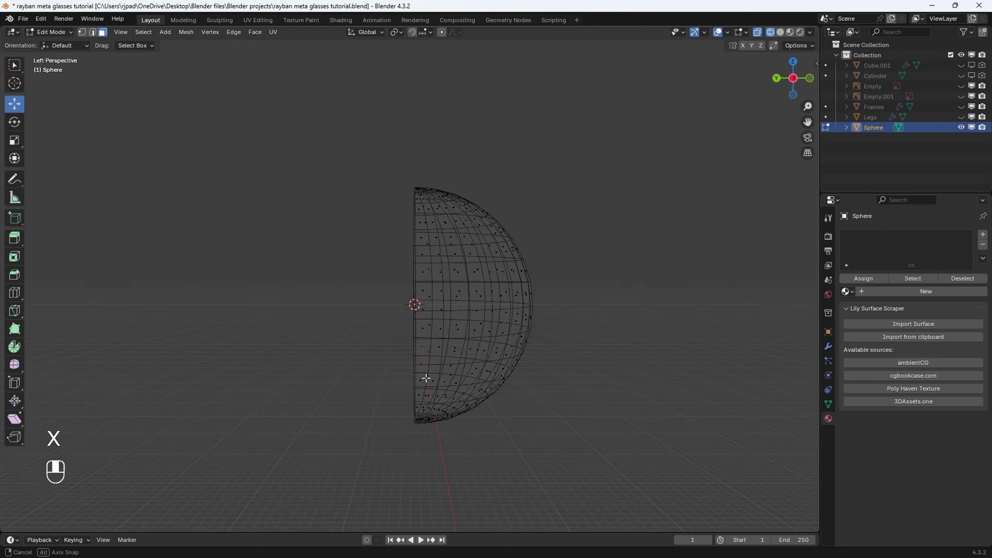
Return to solid shading, select the hemisphere's open edge loop, and fill it with a single flat face
mouse_move(419, 329)
middle_mouse_down()
mouse_move(458, 325)
mouse_move(467, 312)
mouse_move(473, 376)
middle_mouse_up()
key("z")
left_click(581, 381)
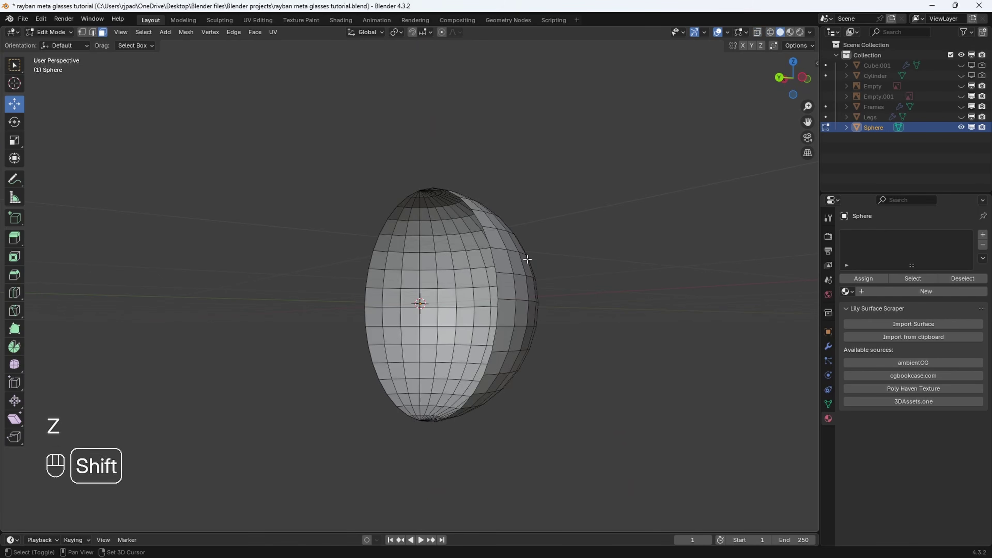
middle_click_drag(581, 381, 179, 51, "shift")
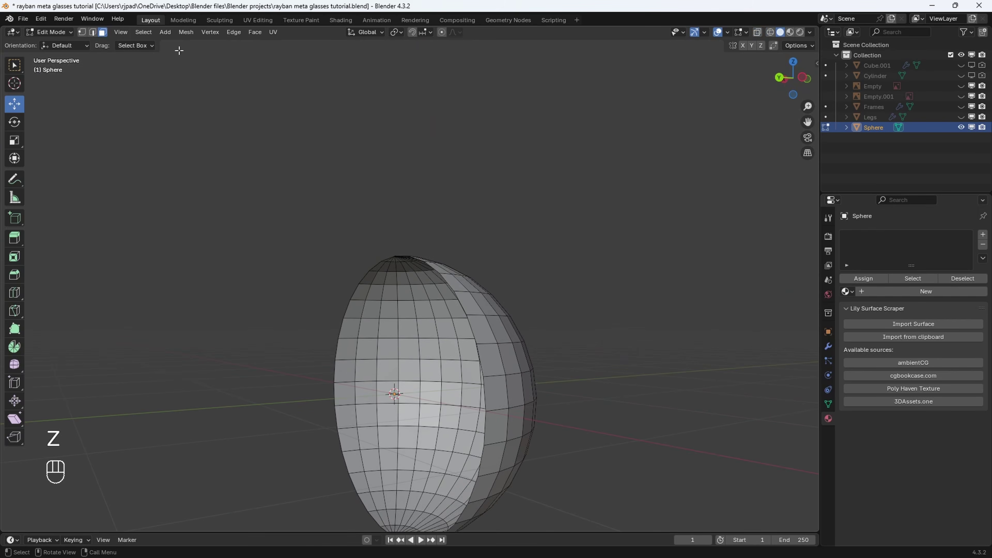
left_click(95, 33)
middle_click_drag(250, 125, 328, 151)
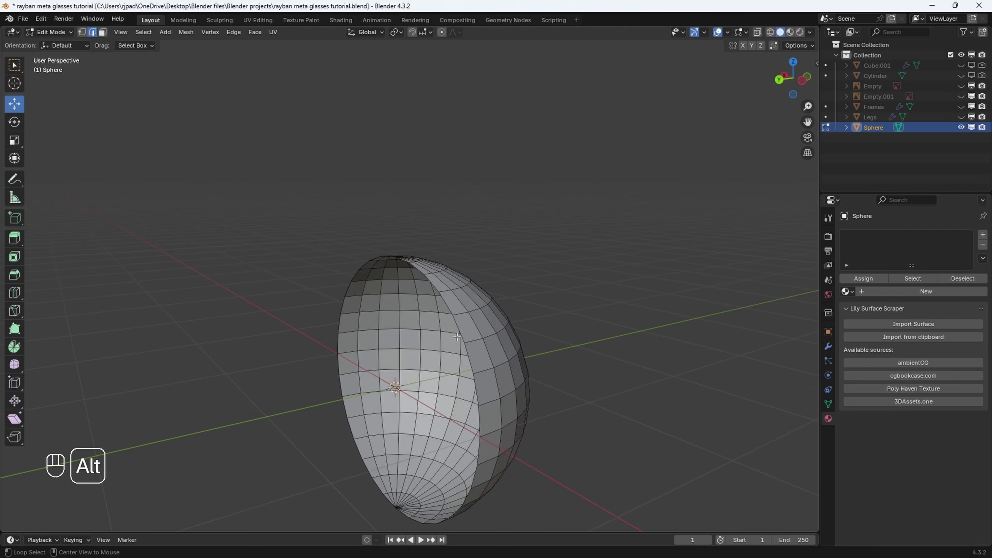
left_click(461, 329, "alt")
scroll(499, 286, "down", 5)
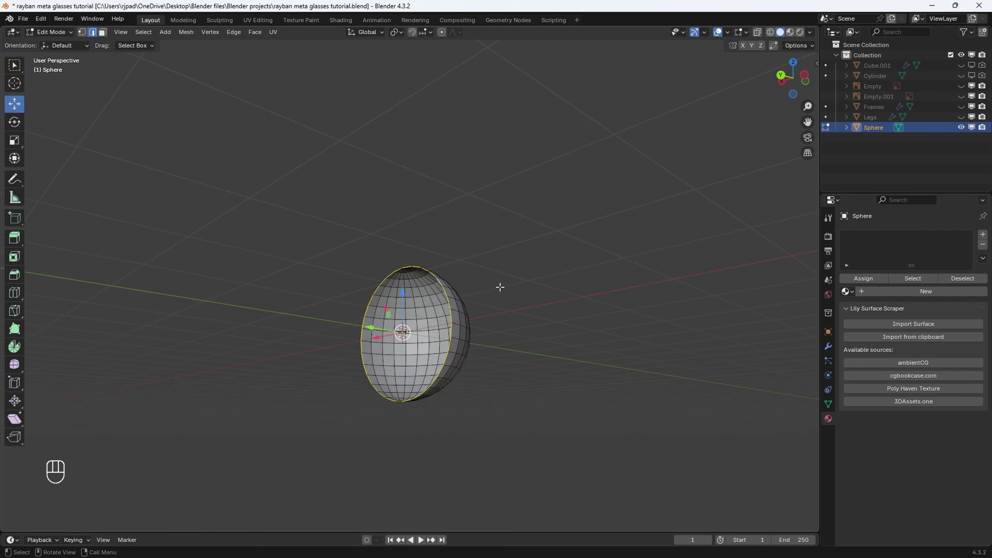
key("f")
middle_click_drag(483, 301, 415, 320)
scroll(415, 320, "up", 2)
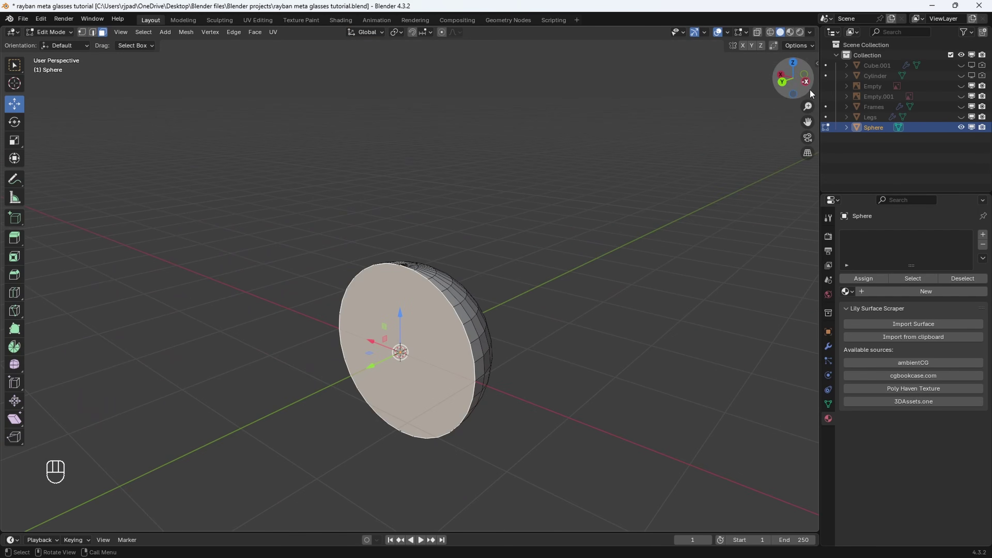
Extrude the hemisphere's flat face outward along its normal by about 0.10 m, working in the left view
left_click(807, 83)
scroll(448, 290, "up", 2)
key("e")
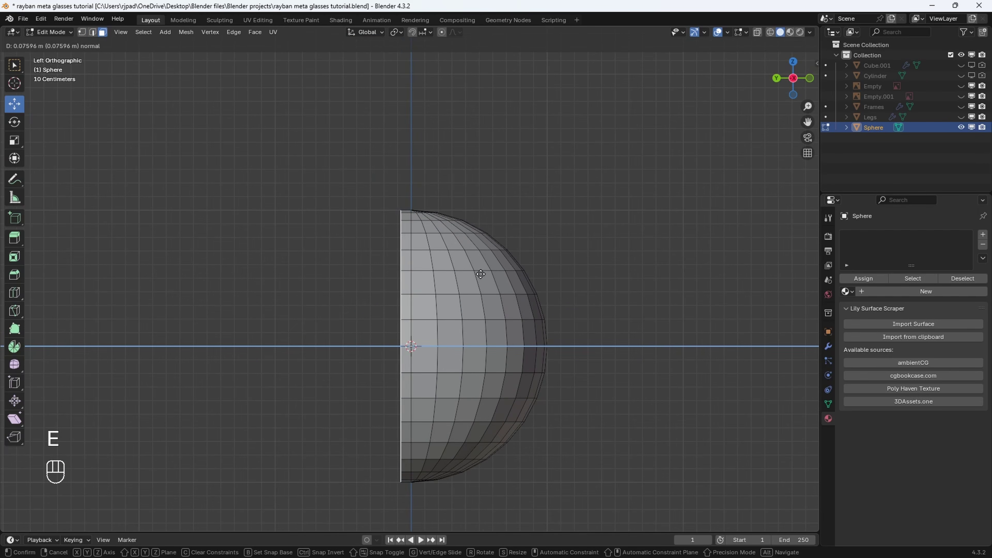
left_click(479, 274)
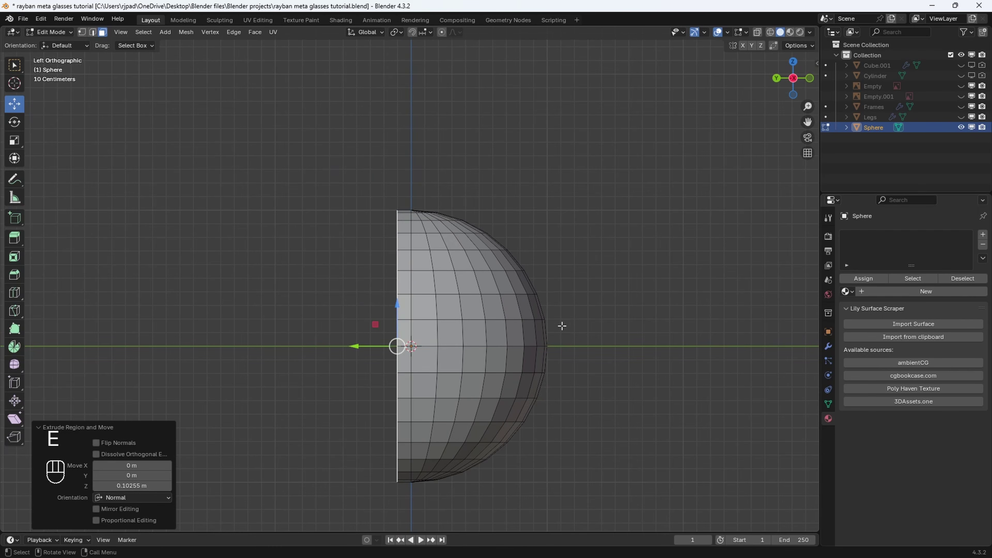
Select the hemisphere's domed faces from the front orthographic view, then check the coverage near the rim
left_click_drag(807, 81, 811, 86)
left_click(810, 78)
scroll(810, 79, "down", 2)
key("ctrl+z")
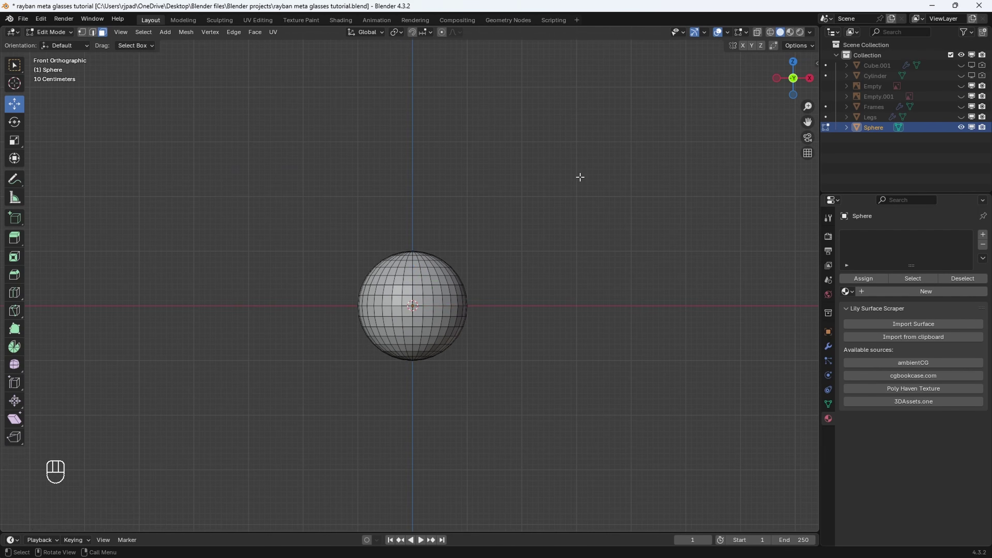
left_click_drag(159, 123, 662, 520)
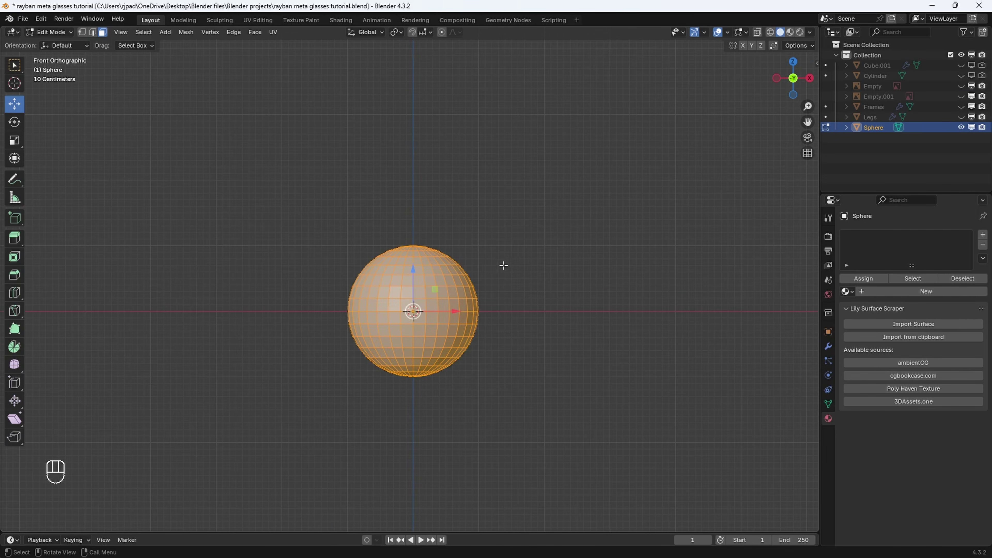
middle_click_drag(504, 266, 425, 266)
scroll(459, 368, "up", 2)
scroll(471, 372, "up", 1)
middle_click_drag(472, 373, 473, 354)
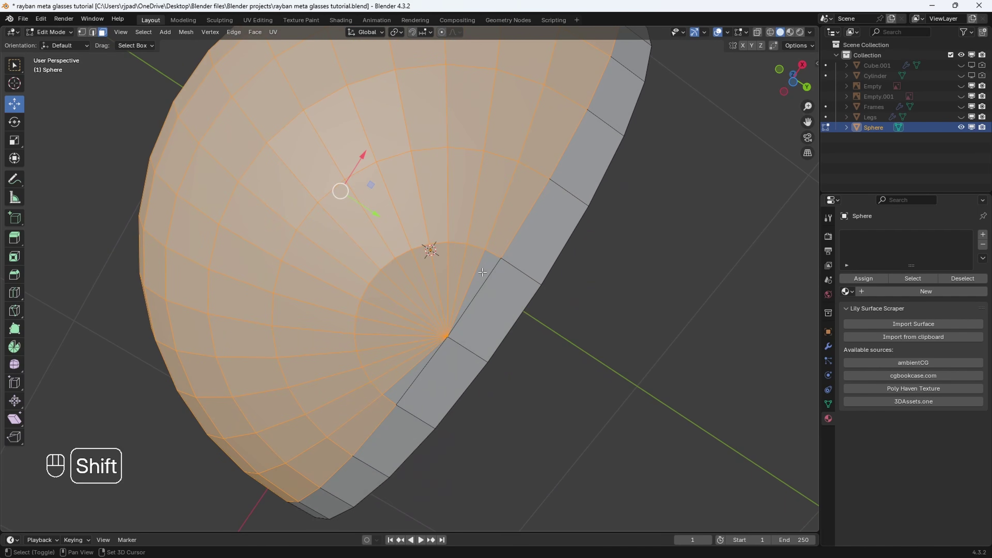
Add the missed dome faces near the pole and the loop of faces in the rim band to the selection
left_click(470, 297, "shift")
middle_click_drag(410, 365, 435, 328, "shift")
scroll(434, 328, "down", 6)
scroll(453, 267, "up", 6)
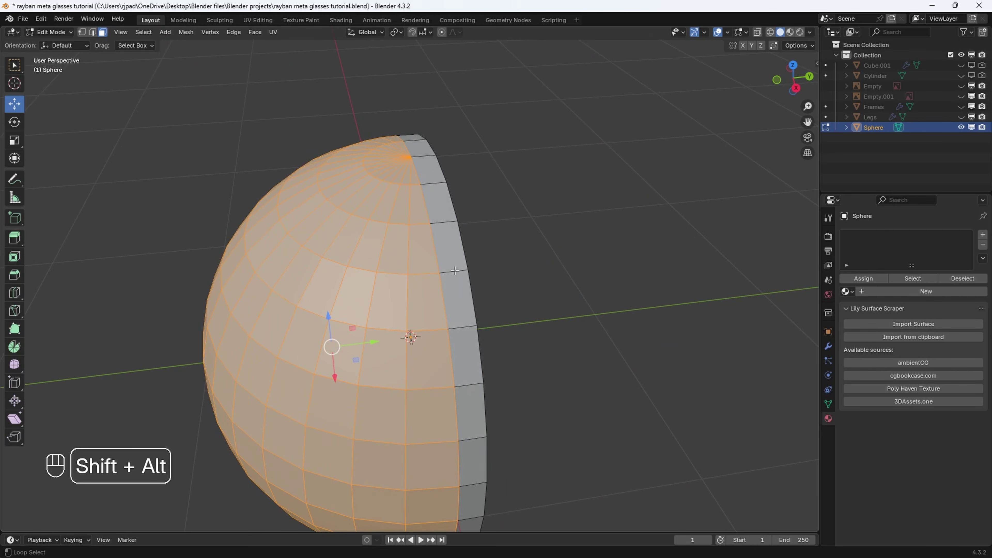
left_click(455, 273, "alt+shift")
scroll(459, 294, "down", 4)
middle_click_drag(460, 294, 562, 272)
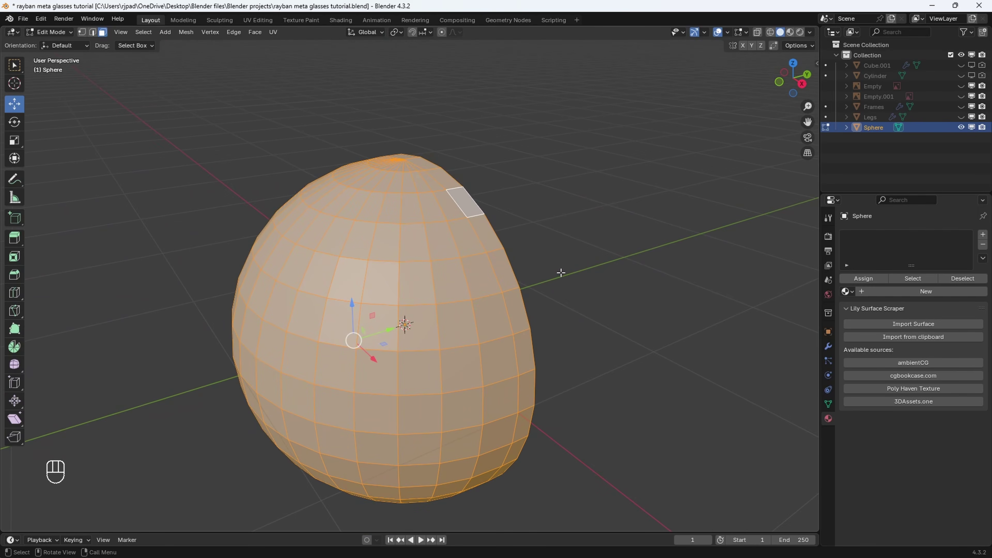
Inset the selected dome and rim faces by about 0.09 m
key("i")
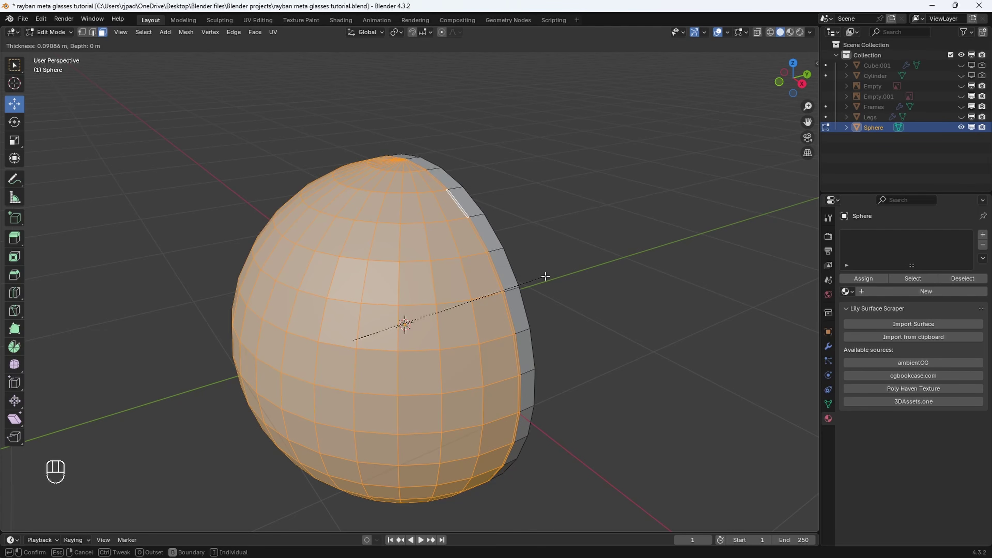
left_click(546, 276)
middle_click_drag(528, 290, 556, 284)
scroll(555, 285, "down", 1)
middle_click_drag(553, 286, 469, 281)
scroll(464, 270, "up", 2)
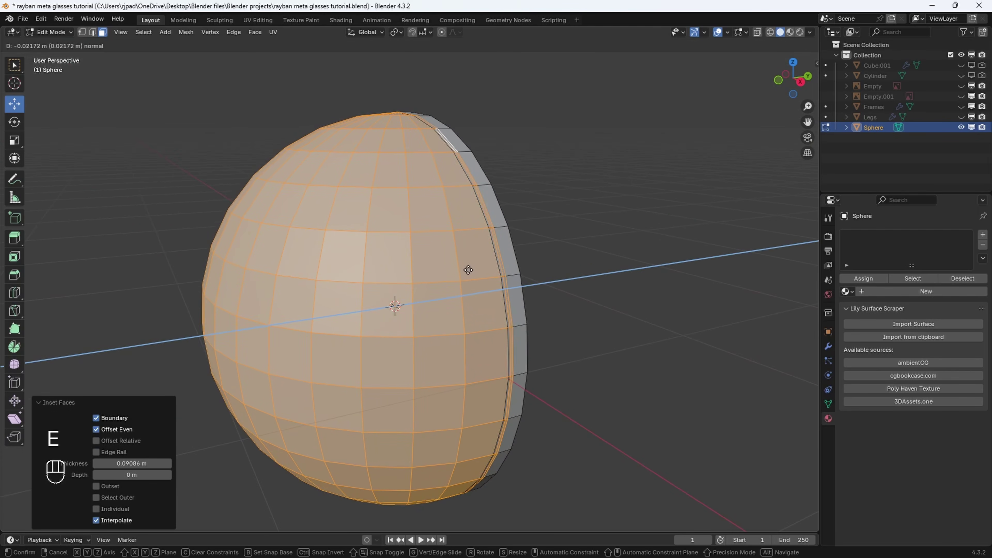
Extrude the inset dome faces inward by about 0.05 m, scale them to about 0.98, and clear the selection
left_click(473, 270)
middle_click_drag(483, 270, 535, 266)
key("s")
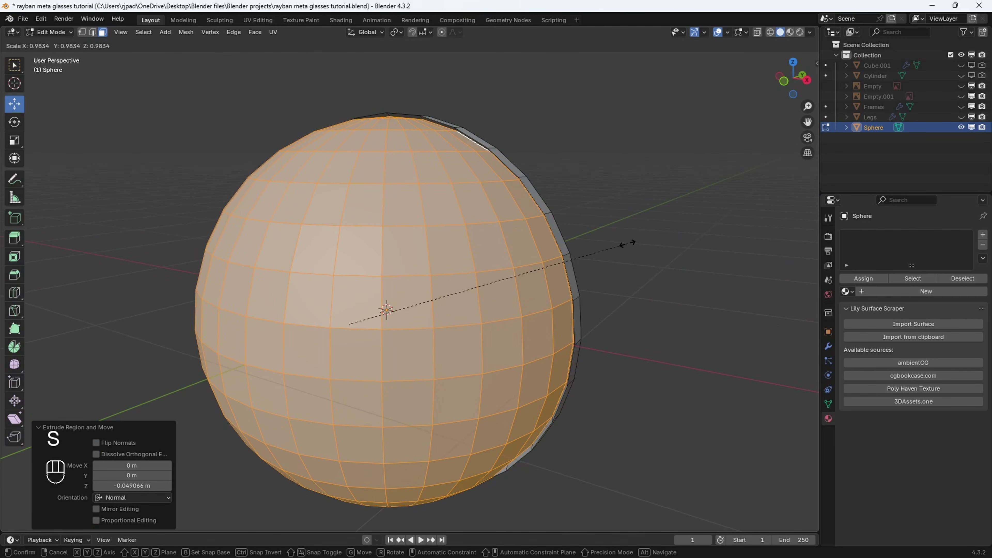
left_click(628, 243)
middle_click_drag(627, 244, 514, 206)
left_click(527, 202)
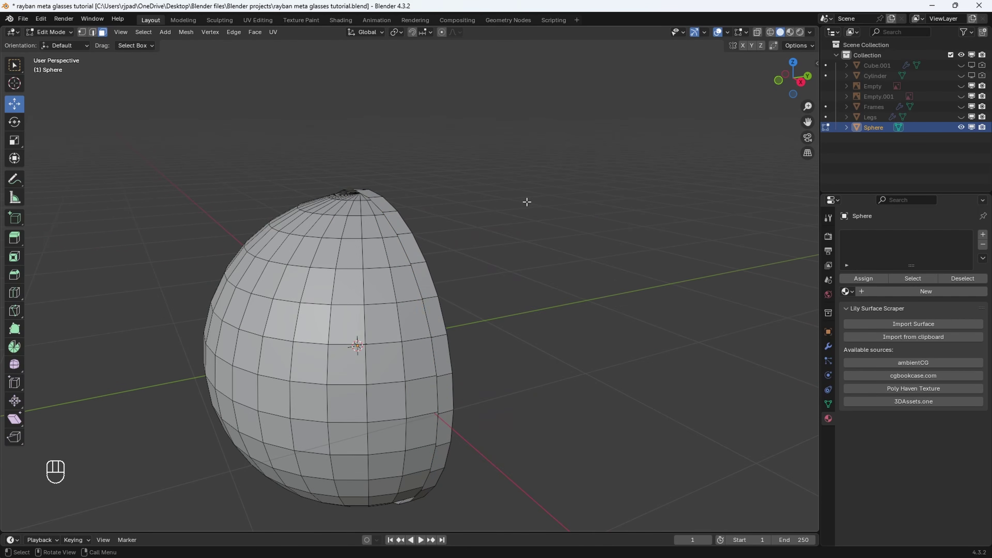
Select the rim's face loop, scale it to 1.09 so it protrudes around the dome, and check it in the left view
left_click(406, 233, "alt")
middle_click_drag(434, 250, 518, 239)
scroll(503, 229, "up", 3)
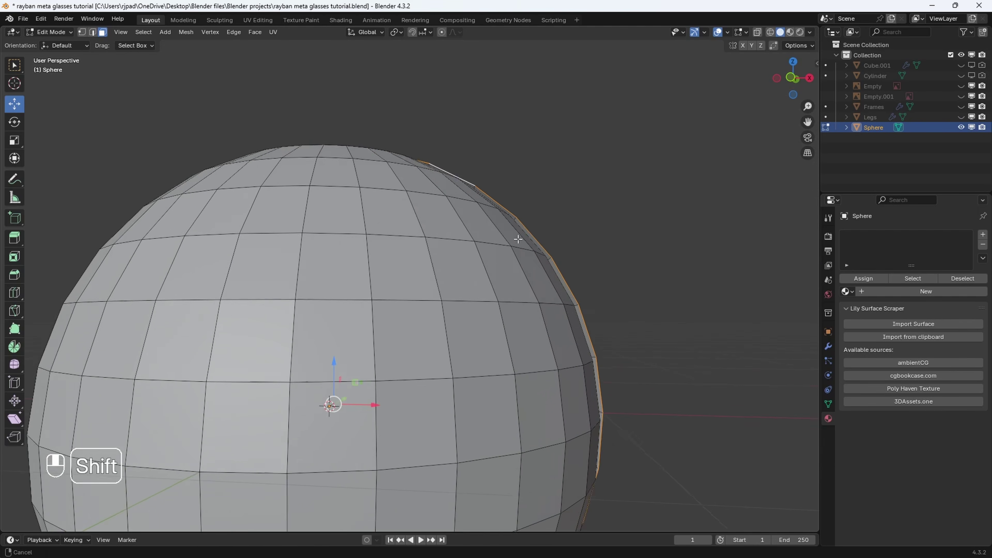
scroll(606, 219, "down", 4)
key("s")
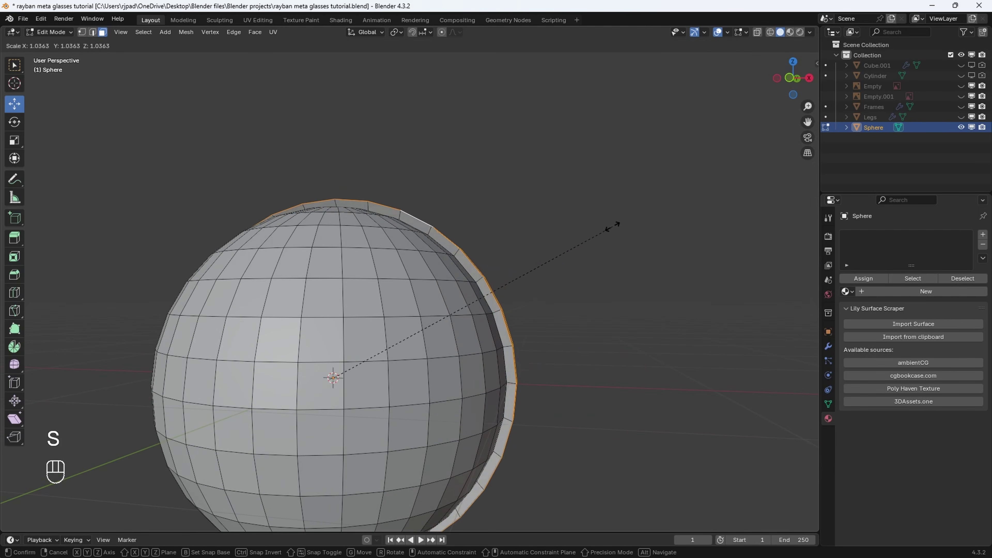
left_click(631, 218)
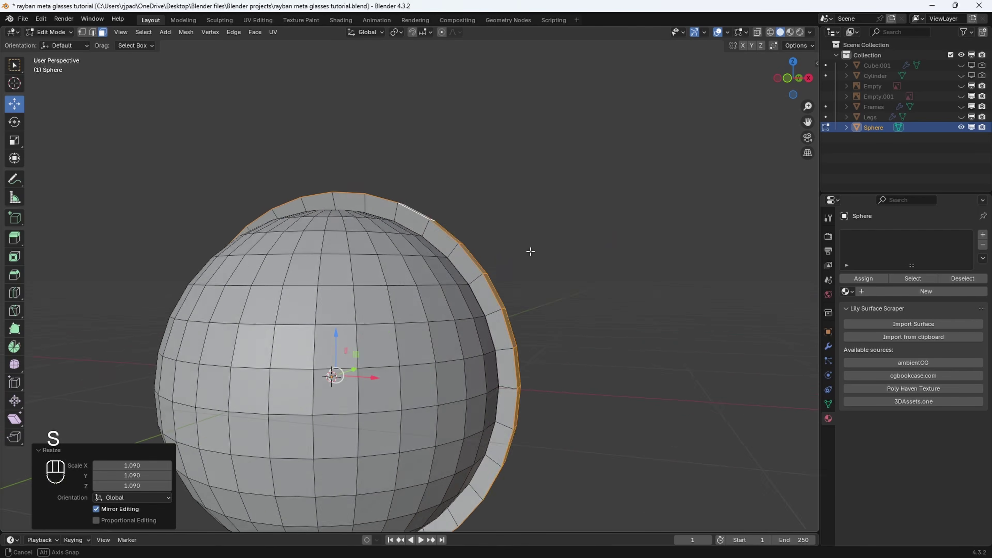
left_click(776, 79)
scroll(529, 211, "up", 4)
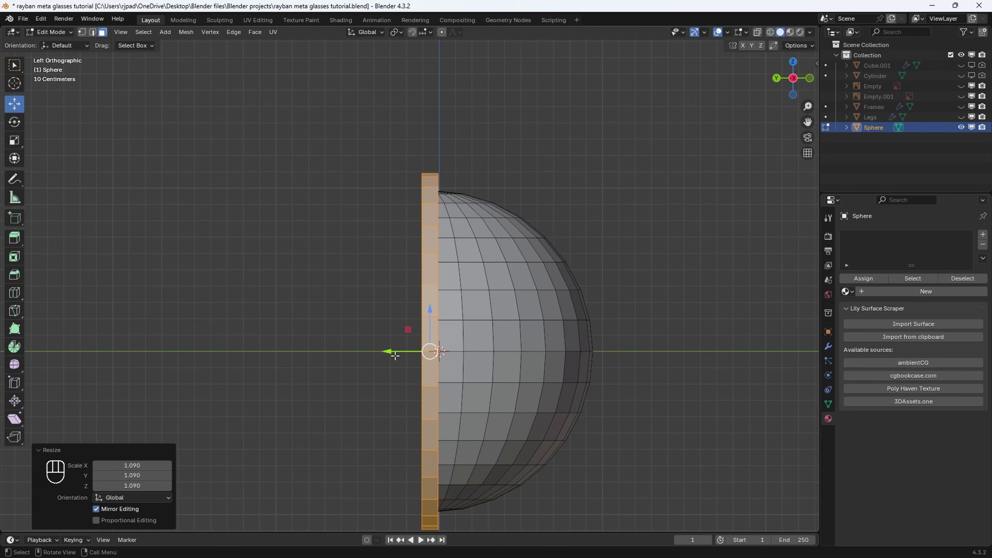
Add a Subdivision Surface modifier with one level to the sphere in Object Mode and apply it
key("Tab")
middle_click_drag(387, 351, 418, 262)
scroll(397, 259, "up", 3)
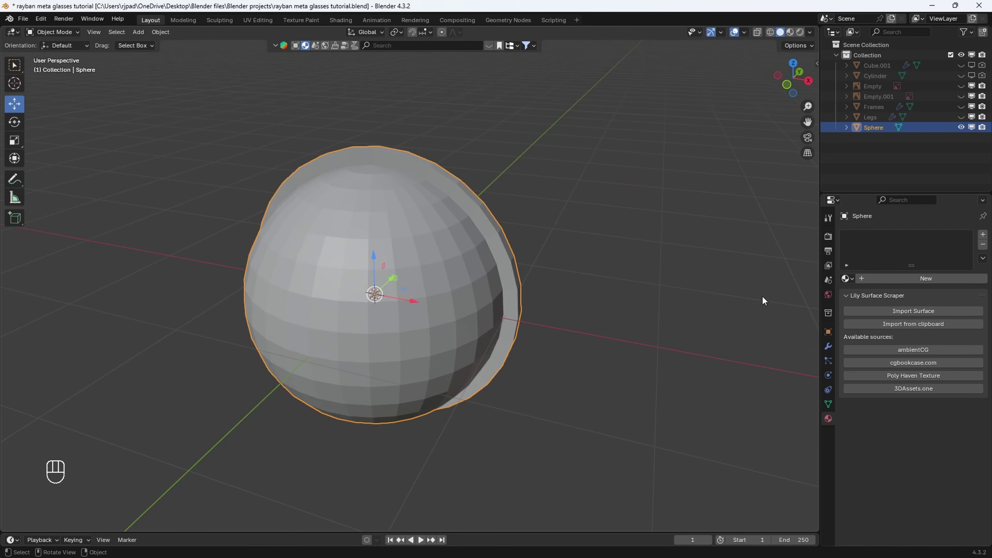
left_click(829, 347)
left_click(900, 234)
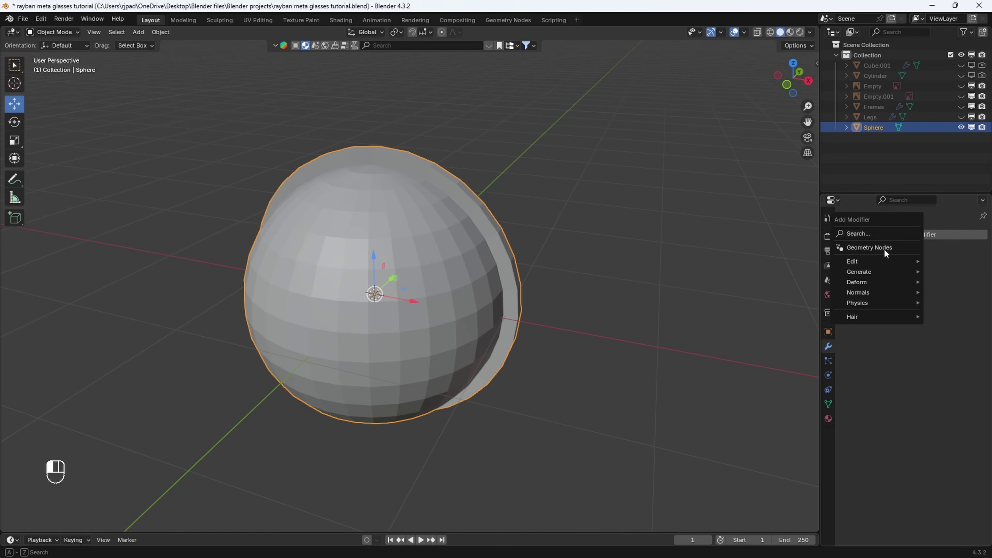
left_click(889, 234)
type("s")
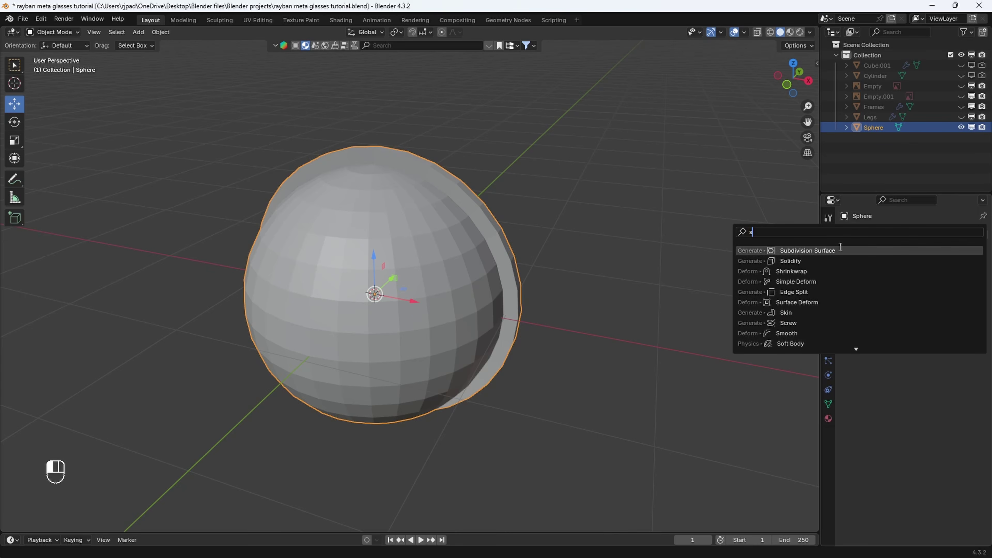
left_click(825, 251)
middle_click_drag(522, 263, 803, 304)
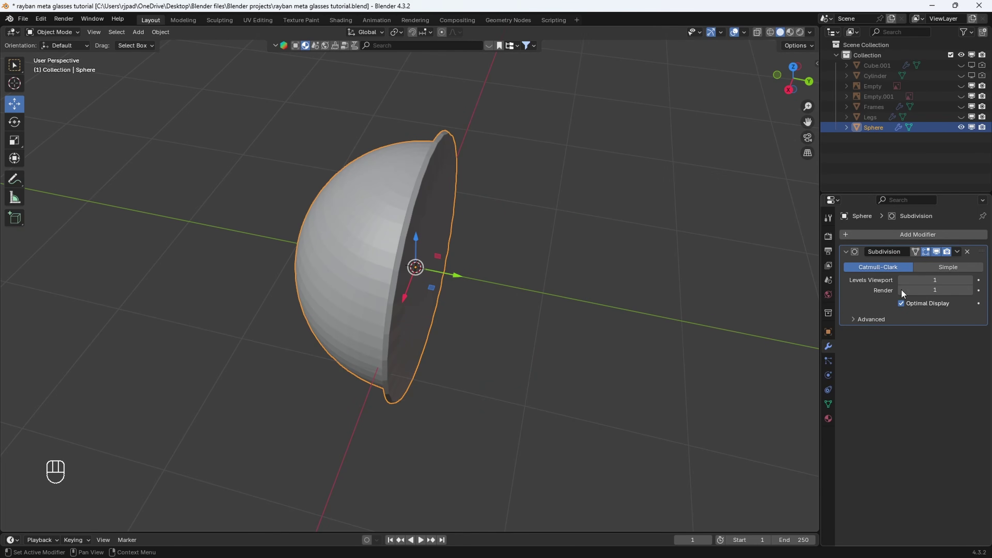
left_click(957, 252)
left_click(938, 261)
Circle-select the inner faces of the flat back disc in Edit Mode from the back view and delete them
middle_click_drag(586, 246, 458, 208)
scroll(457, 207, "down", 1)
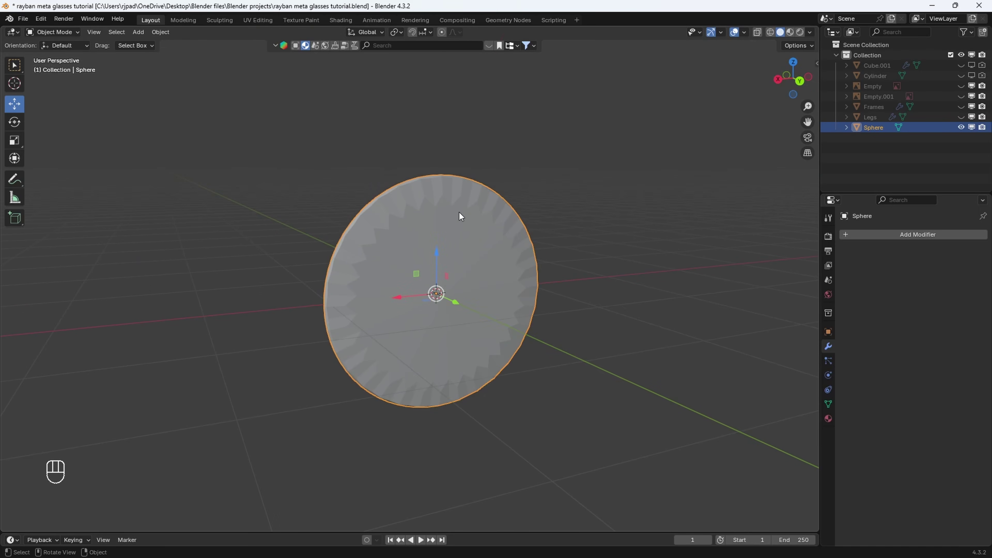
key("Tab")
scroll(454, 181, "up", 3)
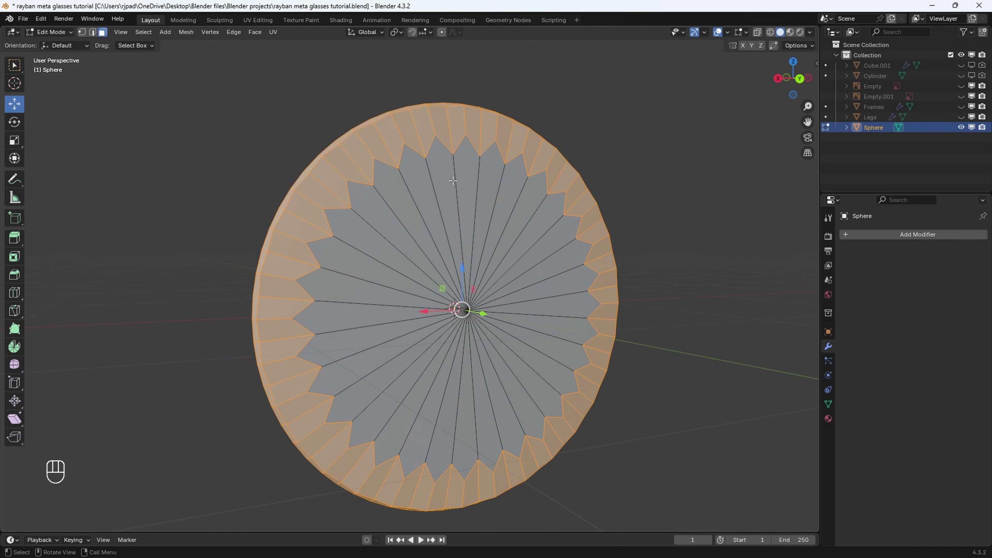
left_click(799, 79)
scroll(416, 236, "down", 1)
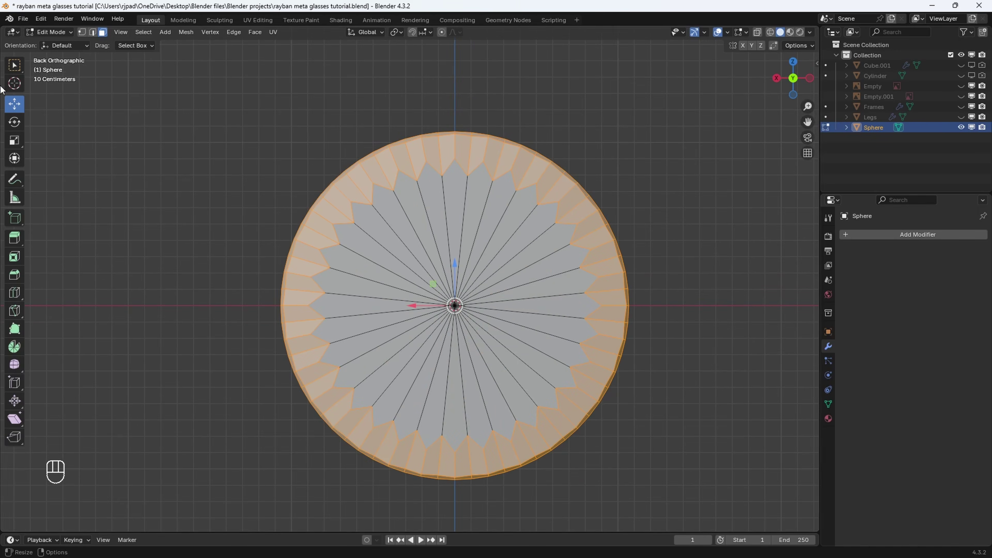
left_click(21, 67)
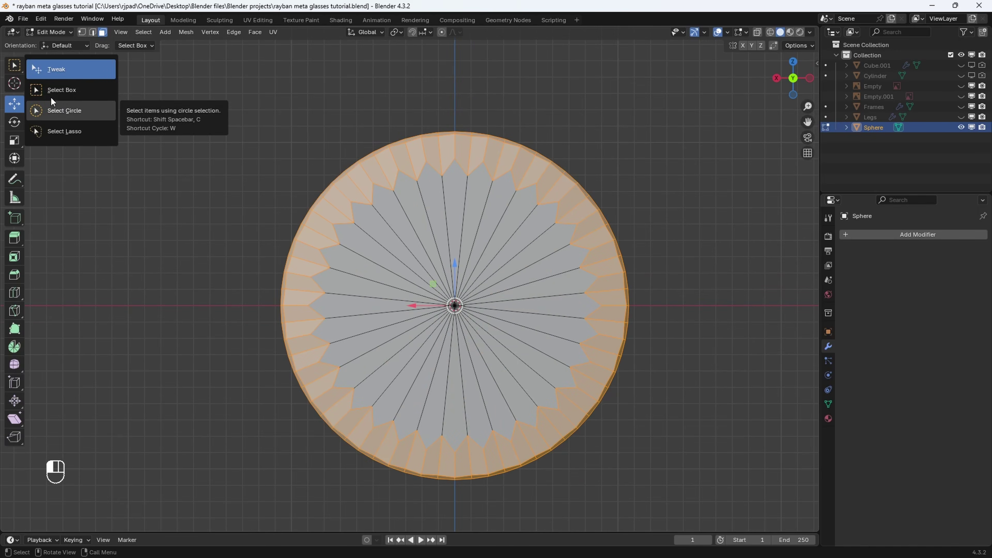
left_click(74, 111)
mouse_move(499, 234)
left_mouse_down("shift")
mouse_move(381, 212)
mouse_move(443, 386)
left_mouse_up("shift")
left_click_drag(535, 296, 531, 271, "shift")
key("x")
middle_click_drag(367, 273, 391, 297)
left_click(446, 298)
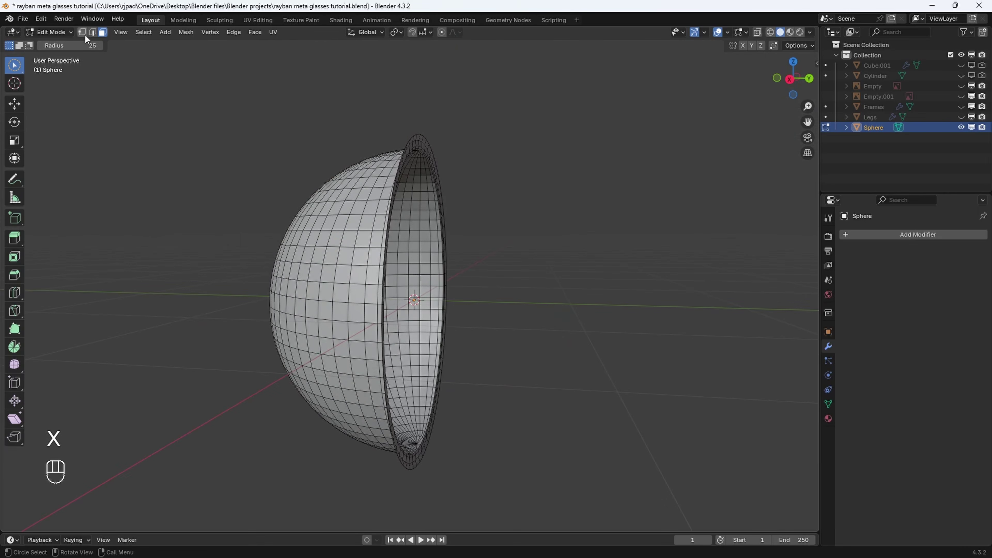
Select the back rim's edge loop in edge select mode and fill it with a single flat face
left_click(93, 38)
left_click_drag(14, 65, 55, 87)
scroll(442, 164, "up", 3)
middle_click_drag(442, 165, 443, 192)
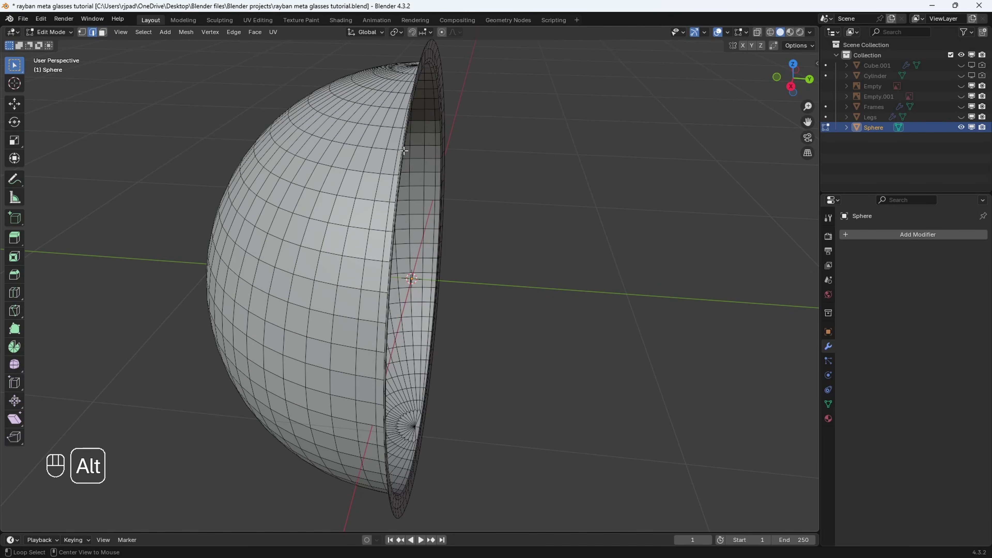
middle_click_drag(402, 152, 403, 130)
key("f")
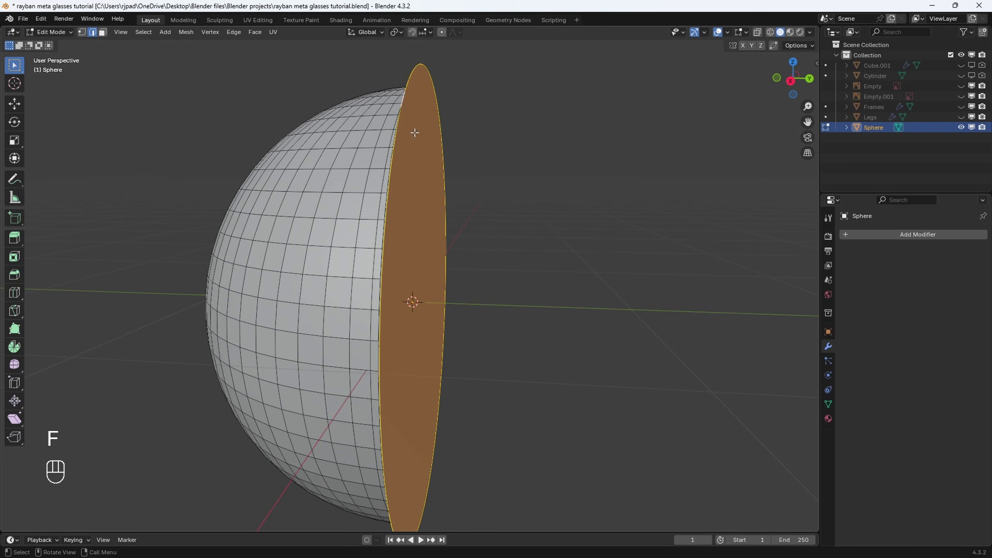
Move the filled back face about 0.08 m outward along the global Y axis, working in the right orthographic view
scroll(431, 150, "down", 2)
left_click(791, 81)
scroll(504, 197, "up", 2)
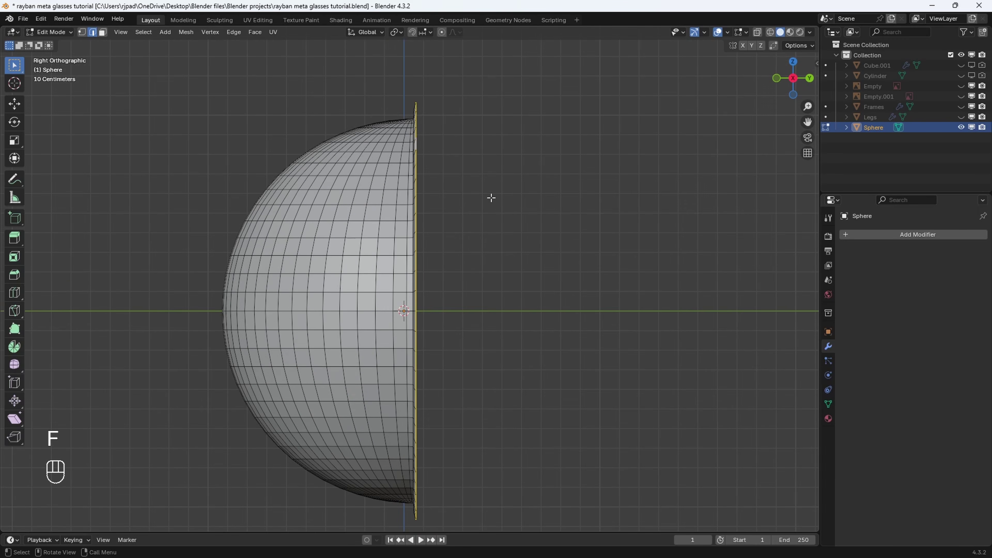
key("g")
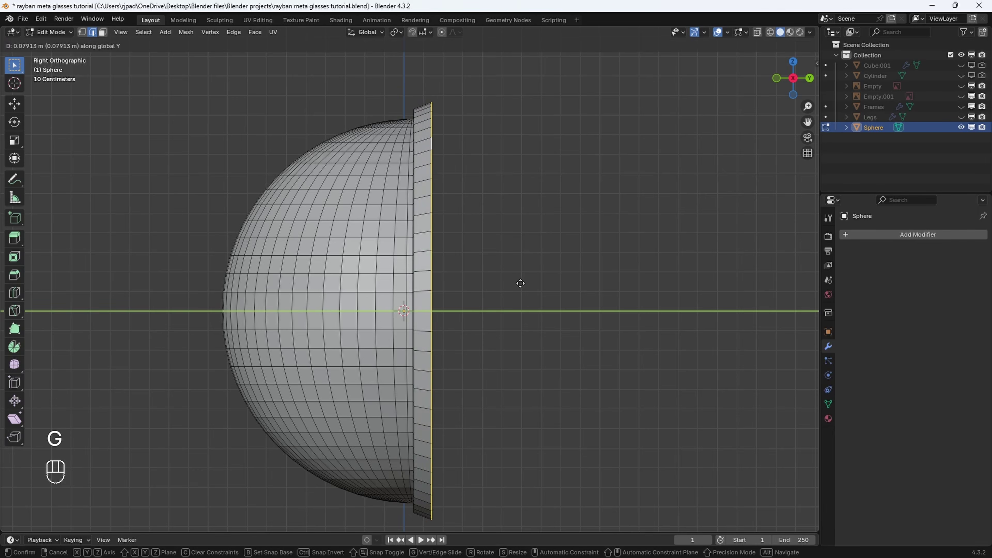
left_click(521, 284)
Apply Shade Auto Smooth to the sphere in Object Mode with a 30° angle
key("Tab")
middle_click_drag(521, 284, 442, 252)
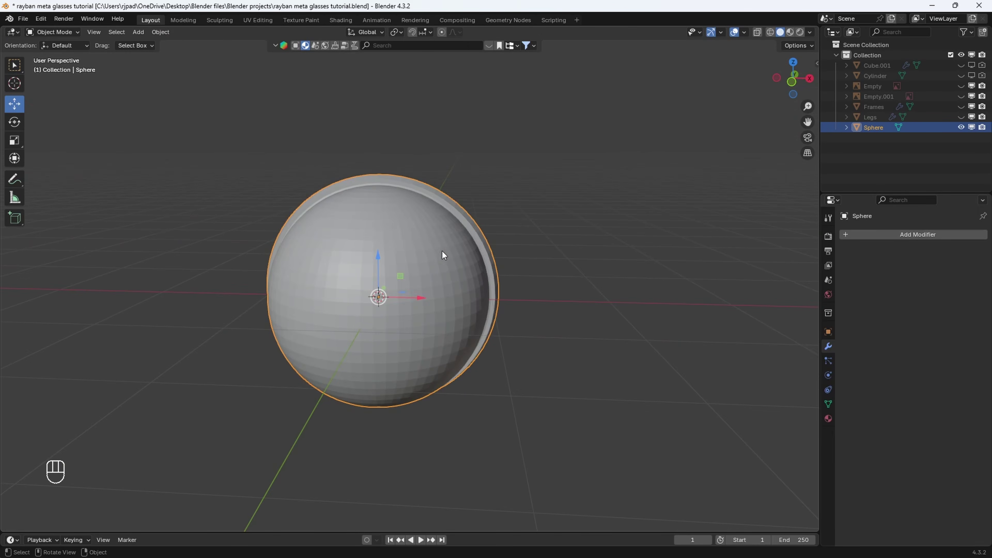
right_click(410, 238)
left_click(384, 243)
middle_click_drag(384, 244, 435, 237)
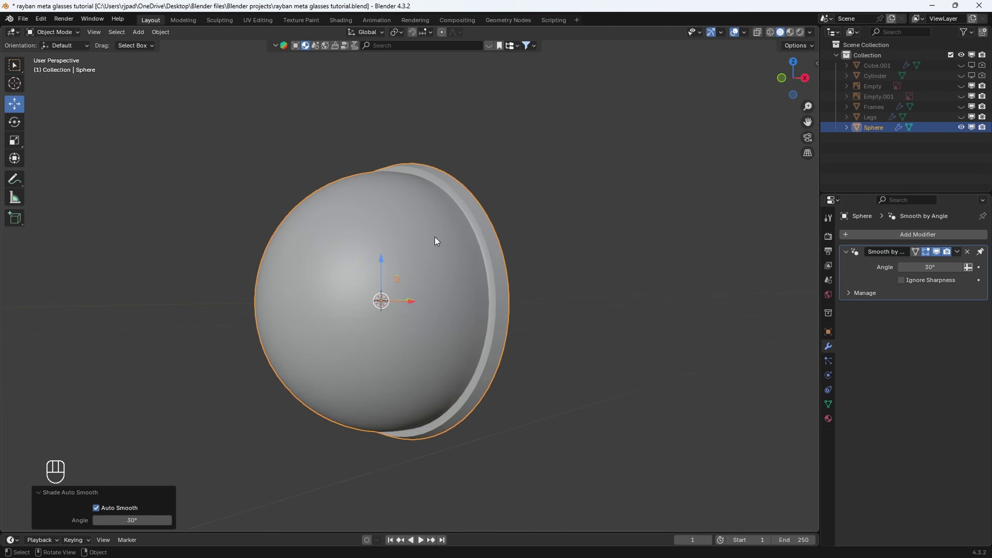
Create a new material on the sphere and name it "camera lens"
scroll(430, 237, "up", 2)
left_click(829, 419)
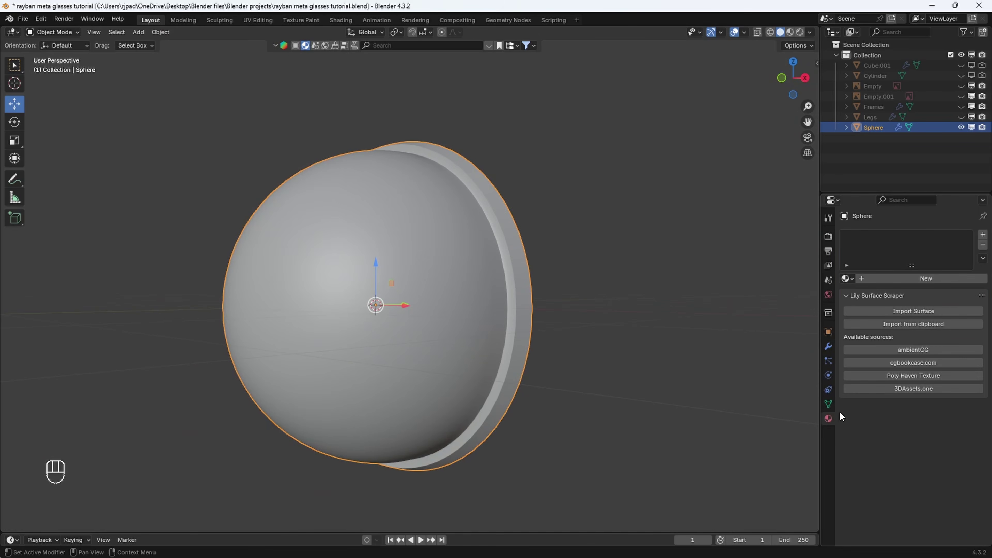
left_click(893, 279)
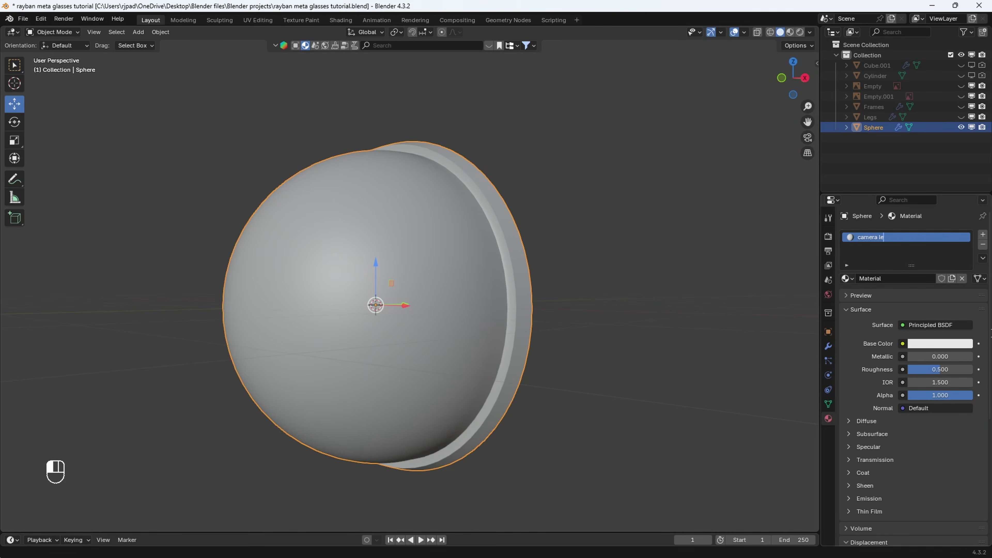
type("camera lens")
key("Return")
Show the model in rendered shading and set the camera lens material's roughness to 0 and transmission weight to 1
key("z")
left_click(518, 188)
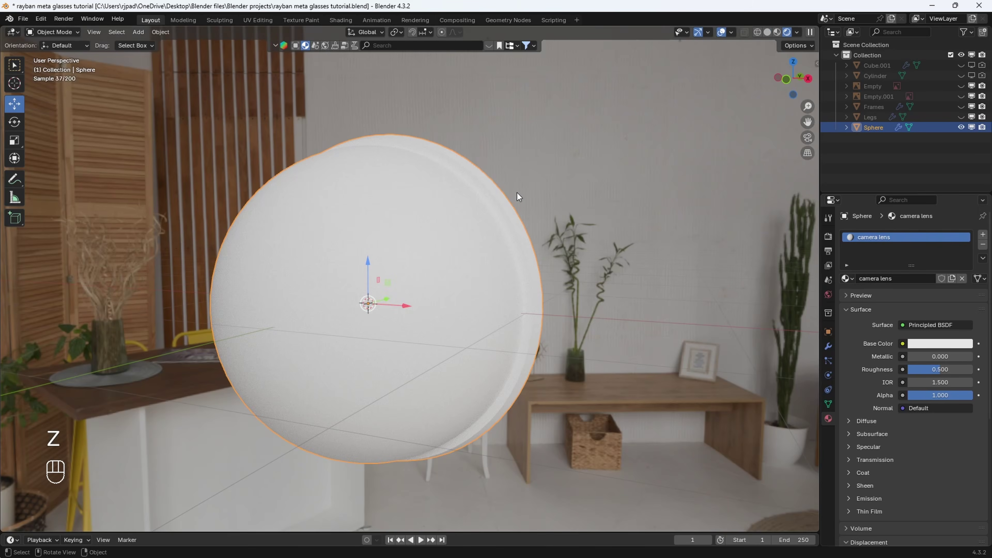
left_click_drag(940, 369, 908, 368)
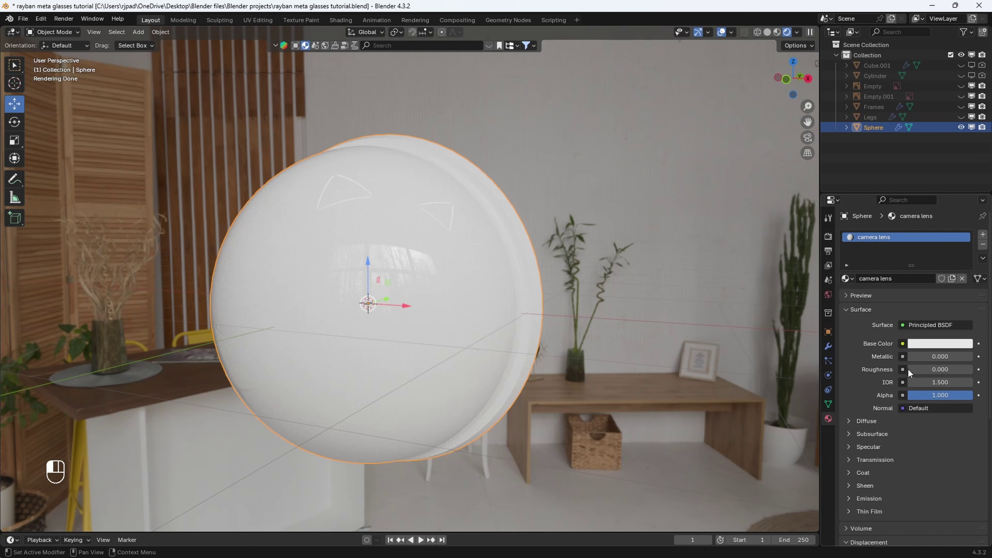
scroll(885, 442, "down", 4)
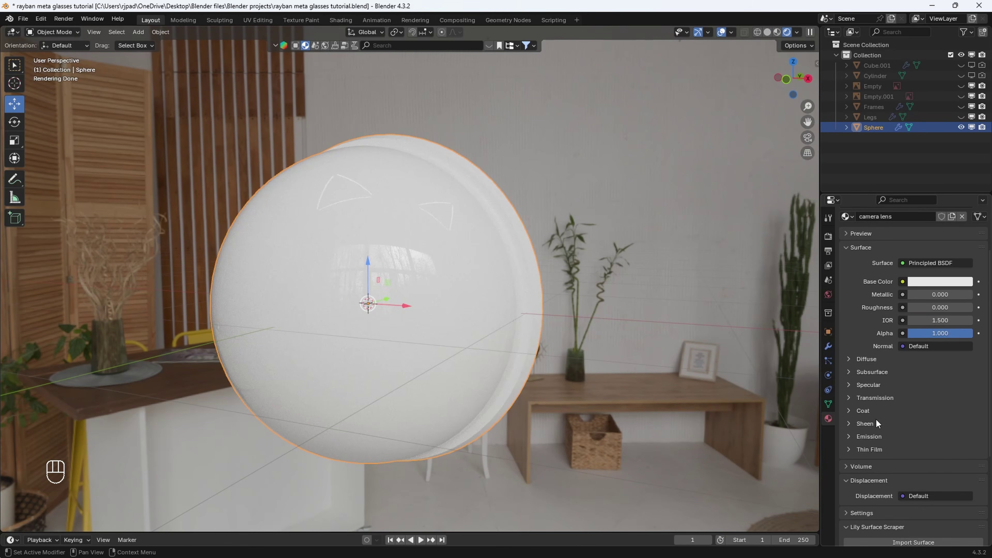
left_click(875, 398)
left_click_drag(915, 410, 975, 410)
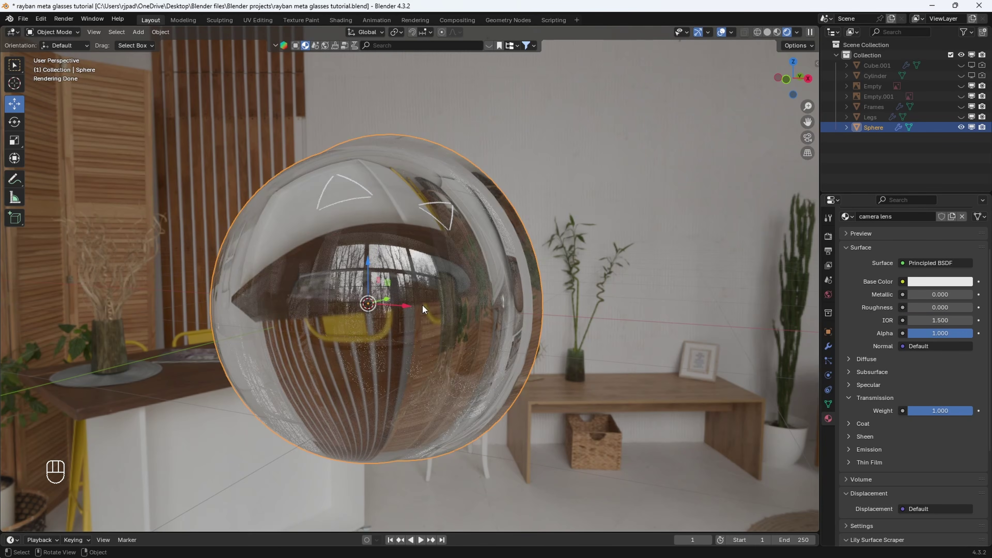
mouse_move(422, 306)
middle_mouse_down()
mouse_move(454, 311)
mouse_move(523, 296)
mouse_move(439, 301)
middle_mouse_up()
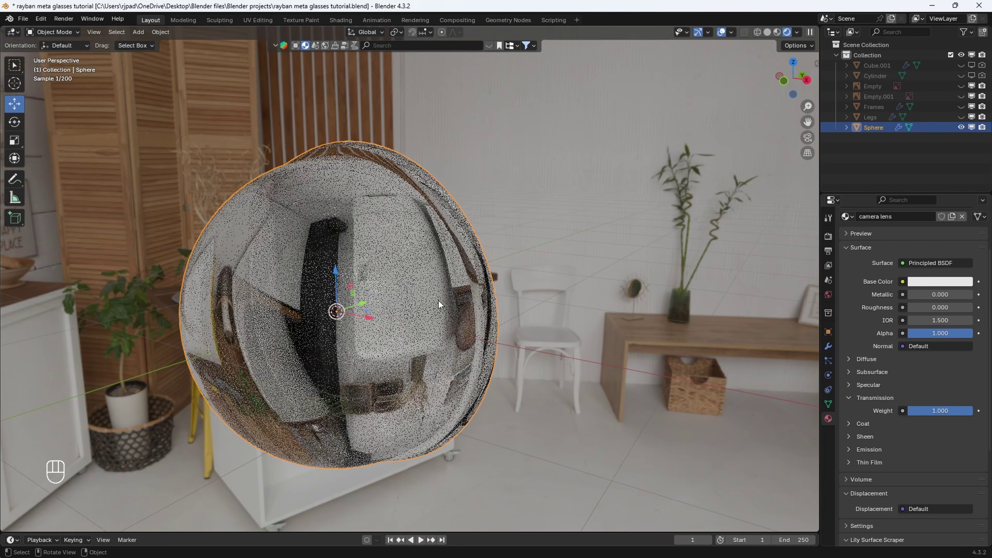
In Edit Mode with solid shading, select the face loops of the lens rim together with the flat back face
scroll(389, 295, "up", 3)
key("z")
left_click(636, 243)
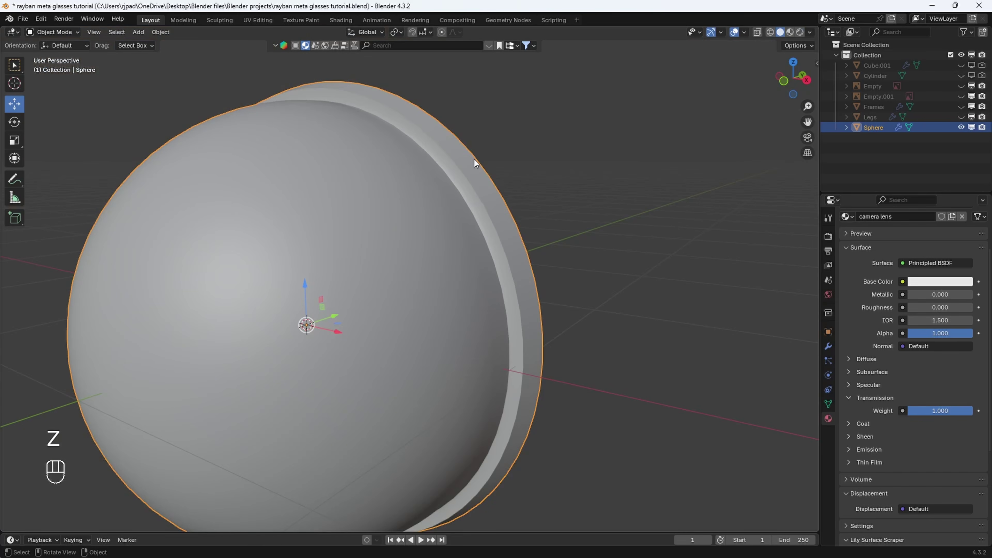
middle_click_drag(491, 194, 453, 207)
scroll(457, 199, "down", 4)
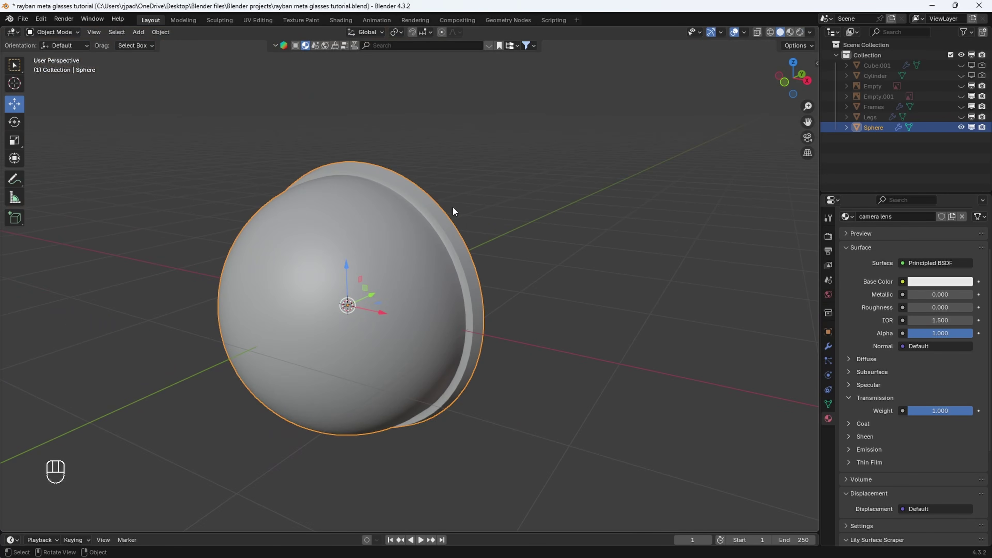
key("Tab")
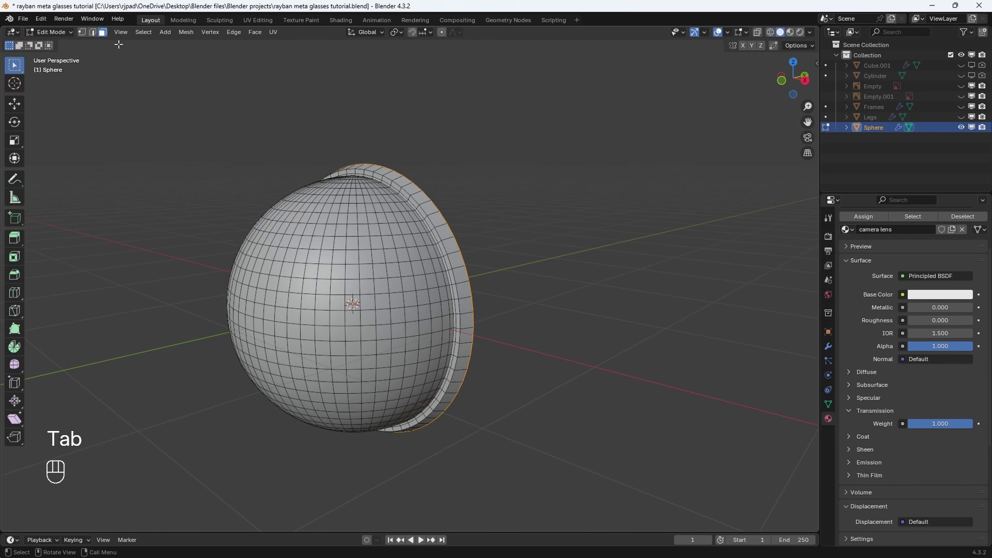
middle_click_drag(593, 187, 453, 237)
scroll(434, 217, "up", 3)
left_click(435, 200, "alt")
left_click(462, 200, "alt+shift")
left_click(456, 205, "alt+shift")
scroll(399, 224, "down", 3)
left_click(436, 229, "shift")
scroll(457, 237, "down", 2)
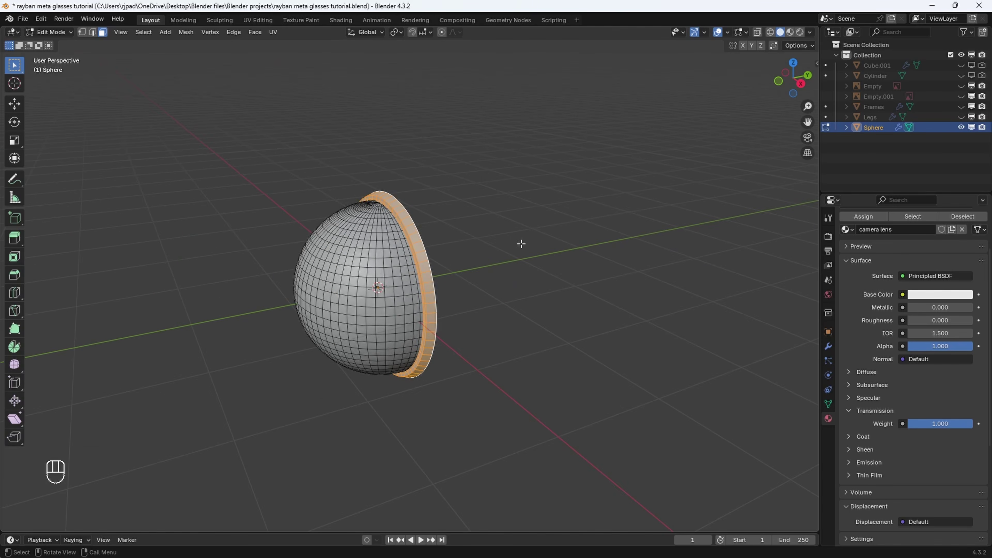
scroll(925, 277, "up", 3)
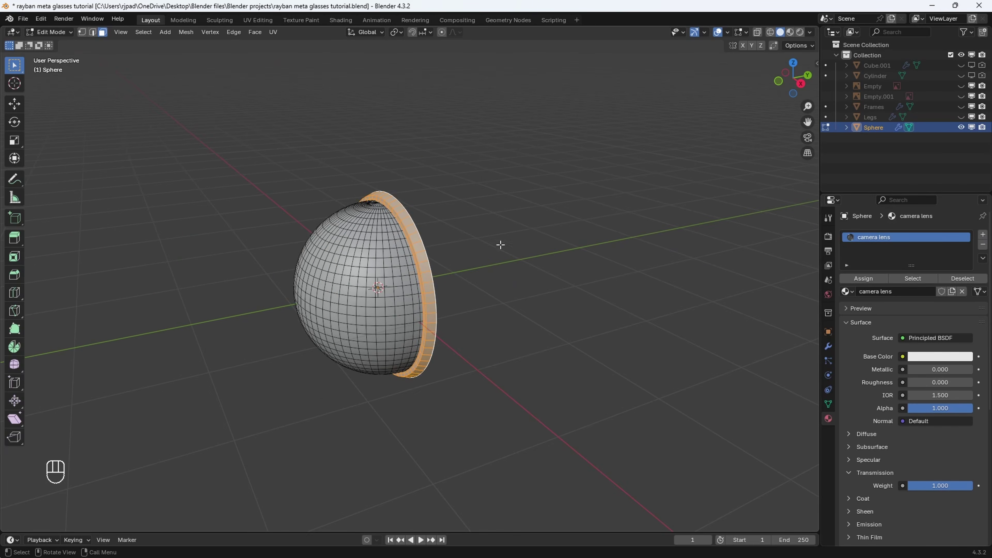
Add a second material slot with a new material and assign it to the selected rim and back faces, viewing in rendered shading
left_click(983, 235)
scroll(753, 248, "up", 2)
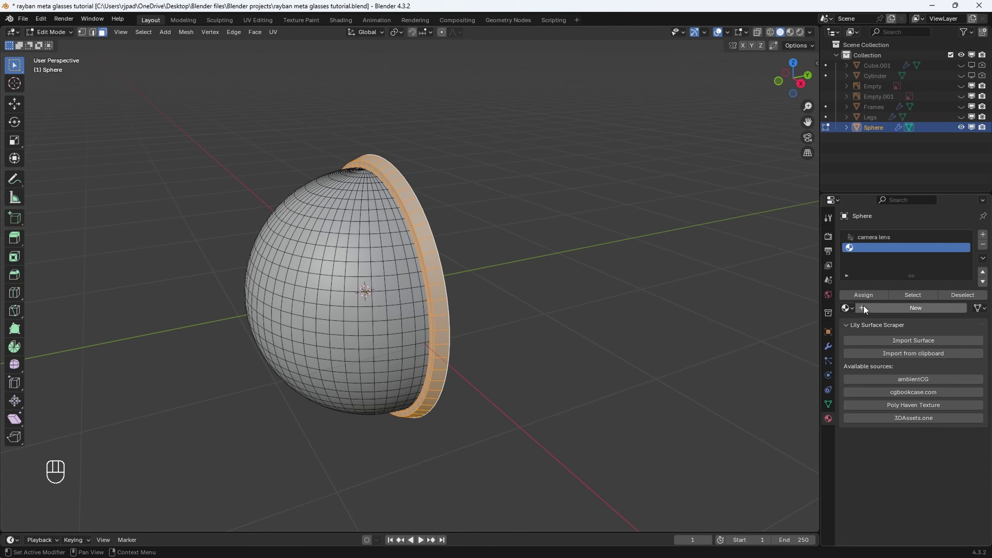
left_click(885, 308)
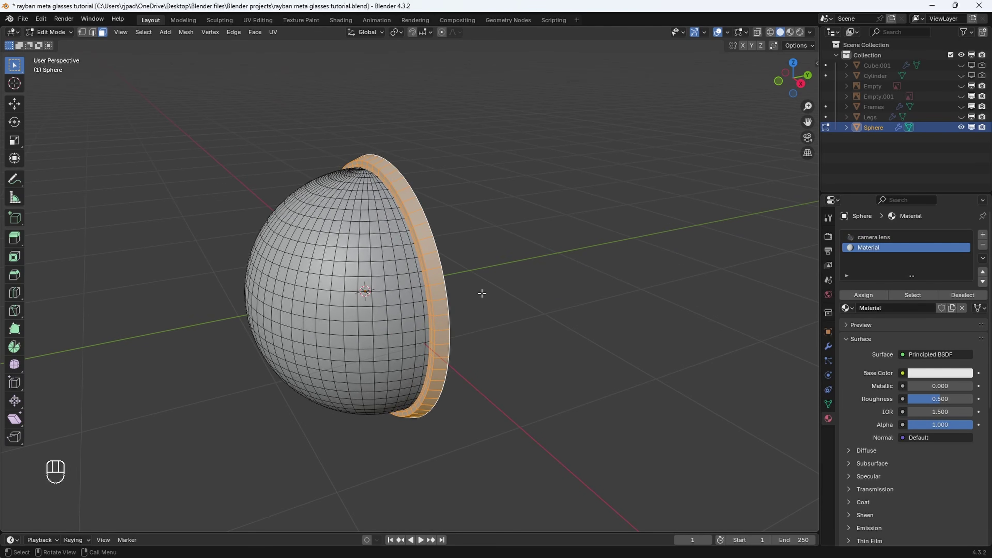
key("z")
left_click(479, 178)
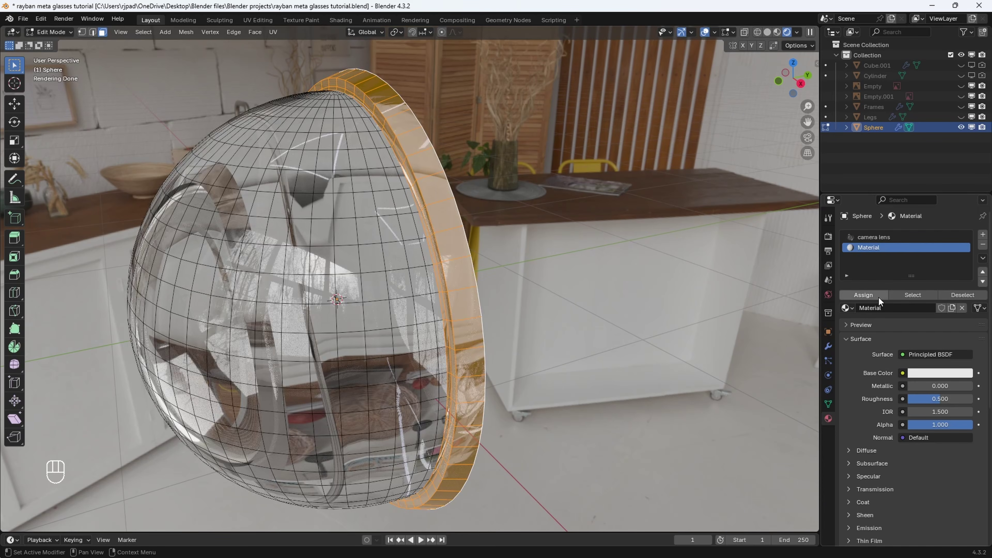
left_click(870, 295)
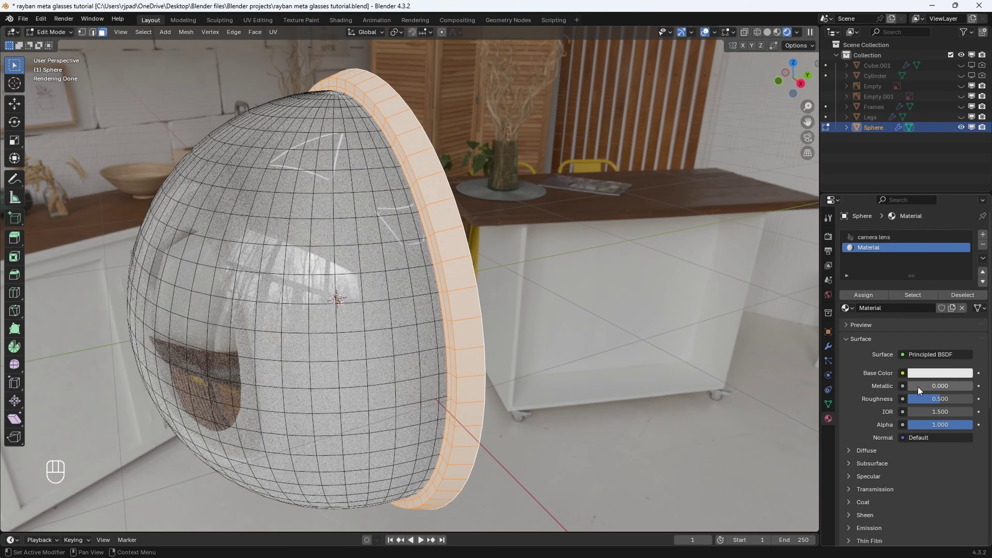
Set the rim material's metallic value to 1 and its base color to black
left_click_drag(918, 387, 968, 387)
left_click(944, 372)
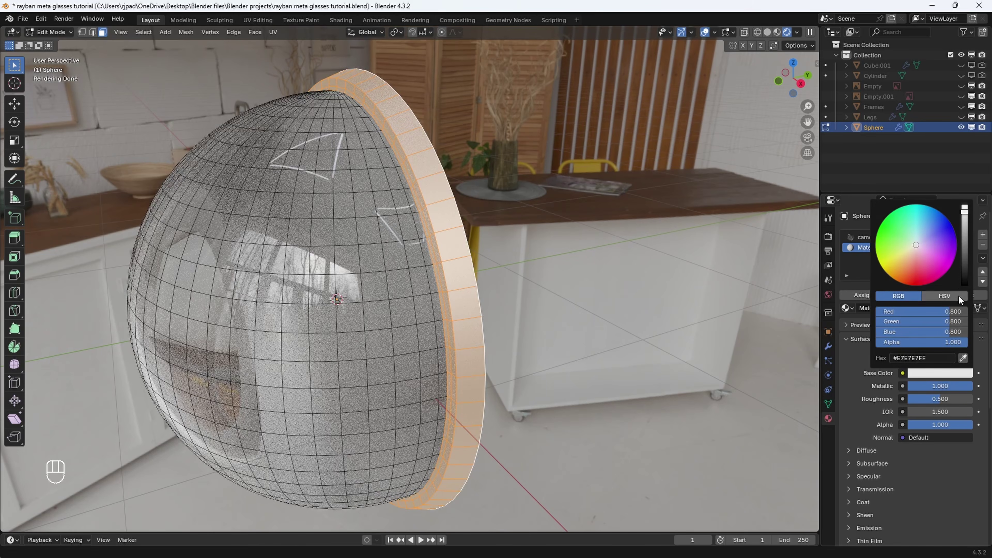
left_click(965, 278)
scroll(399, 288, "down", 2)
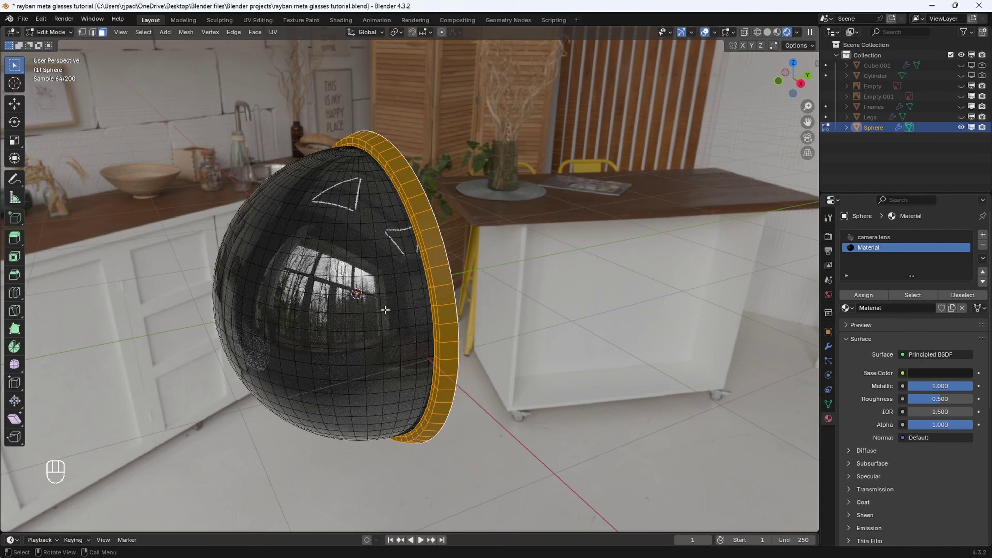
scroll(394, 288, "up", 3)
middle_click_drag(377, 280, 392, 277)
scroll(392, 277, "down", 3)
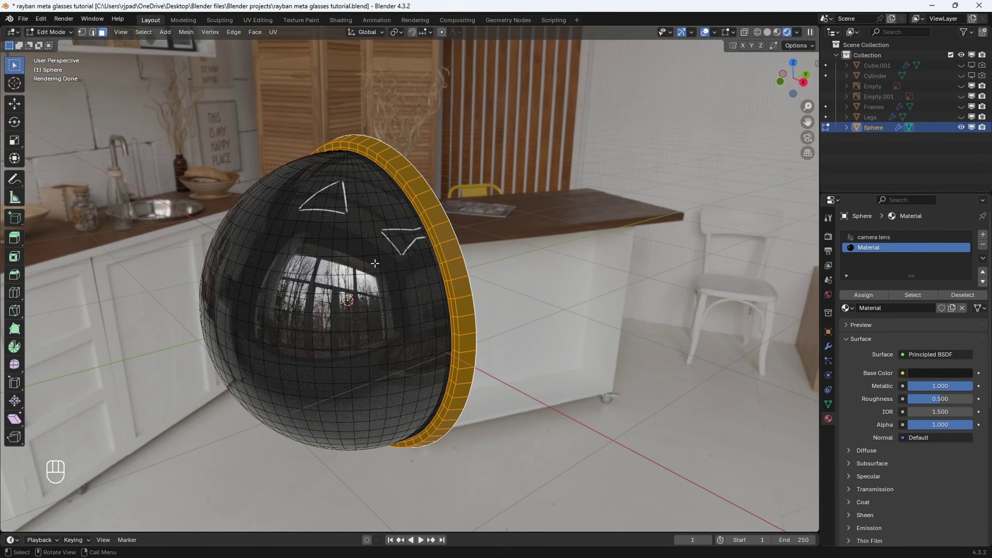
scroll(375, 274, "up", 4)
scroll(443, 232, "down", 1)
Return to Object Mode, tint the camera lens material's base color pale cyan and inspect the rendered lens from other angles
key("Tab")
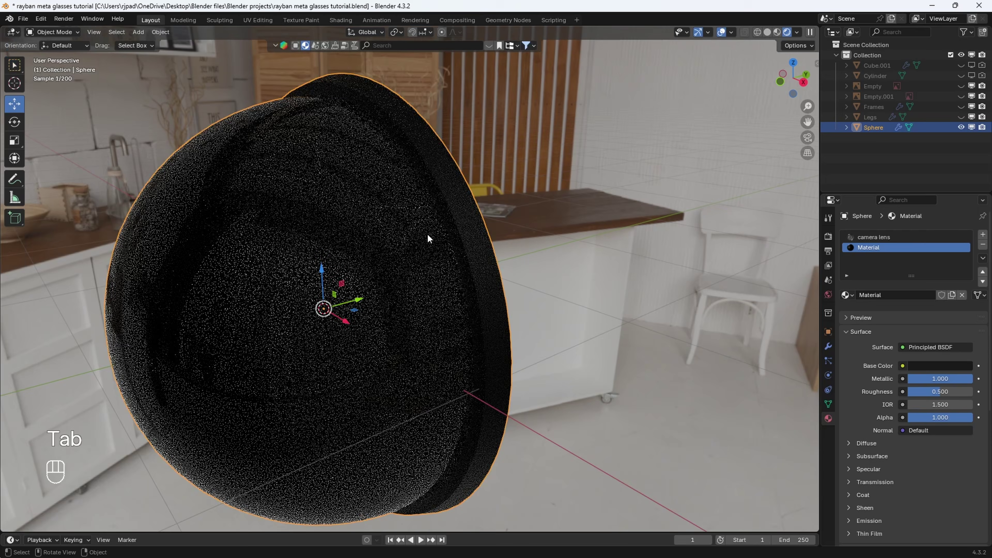
middle_click_drag(375, 269, 395, 266)
scroll(395, 265, "down", 2)
middle_click_drag(441, 266, 417, 295)
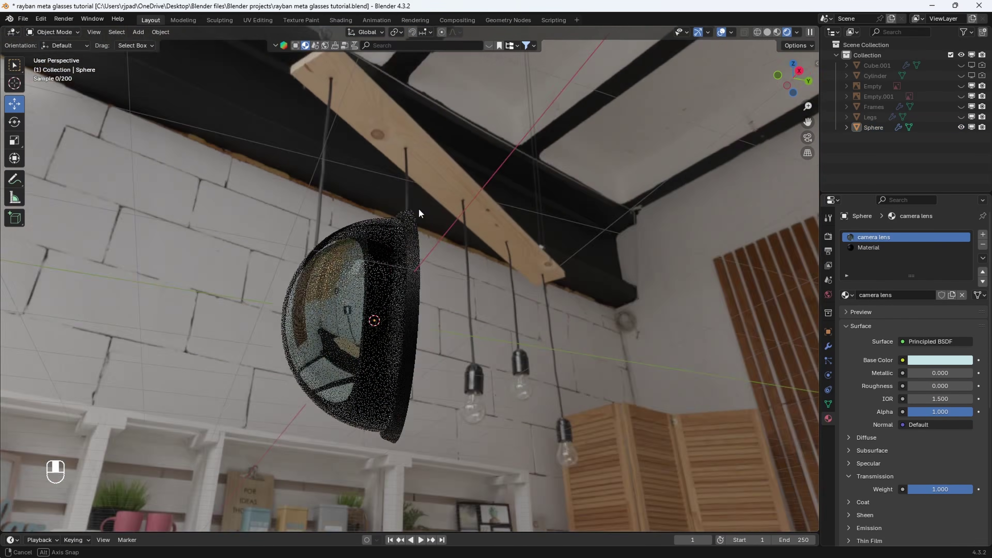
left_click(452, 309)
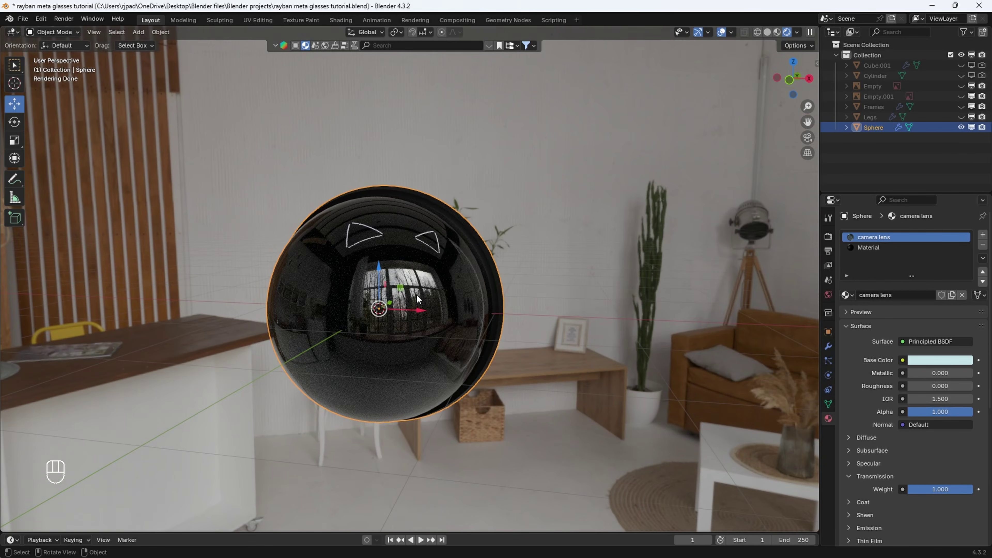
Duplicate the entire lens mesh in place in Edit Mode, working in wireframe shading
key("z")
left_click(485, 299)
key("z")
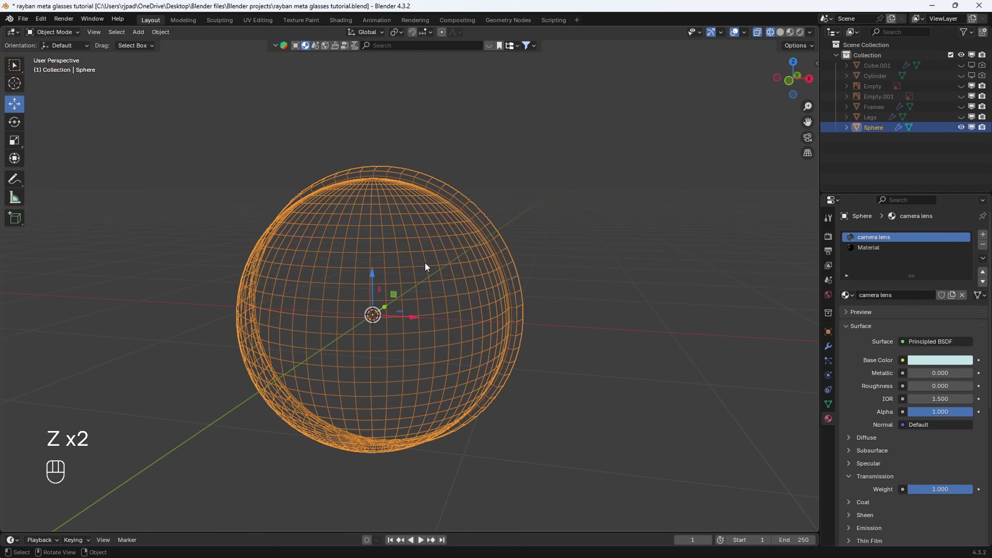
key("Tab")
key("a")
middle_click_drag(527, 270, 551, 268)
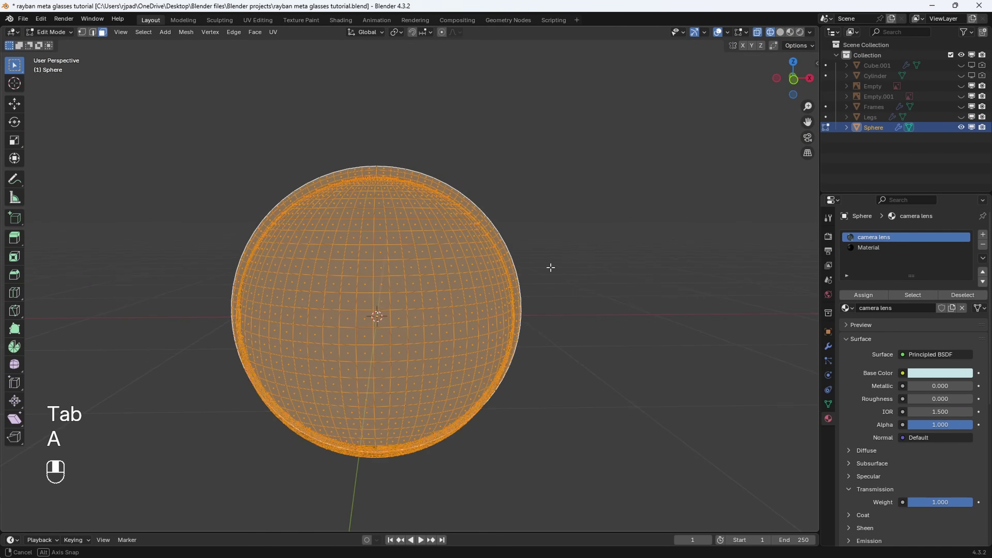
key("shift+d")
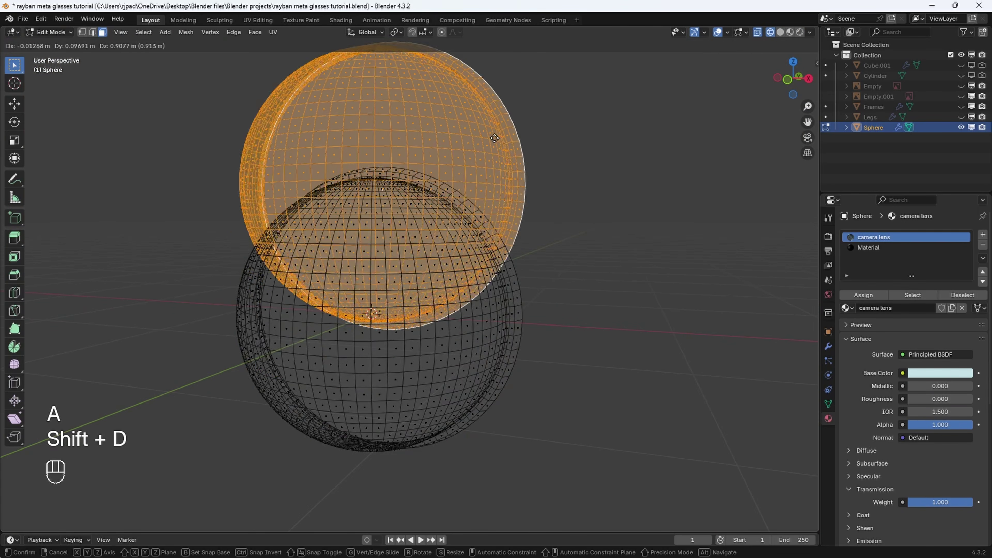
right_click(494, 138)
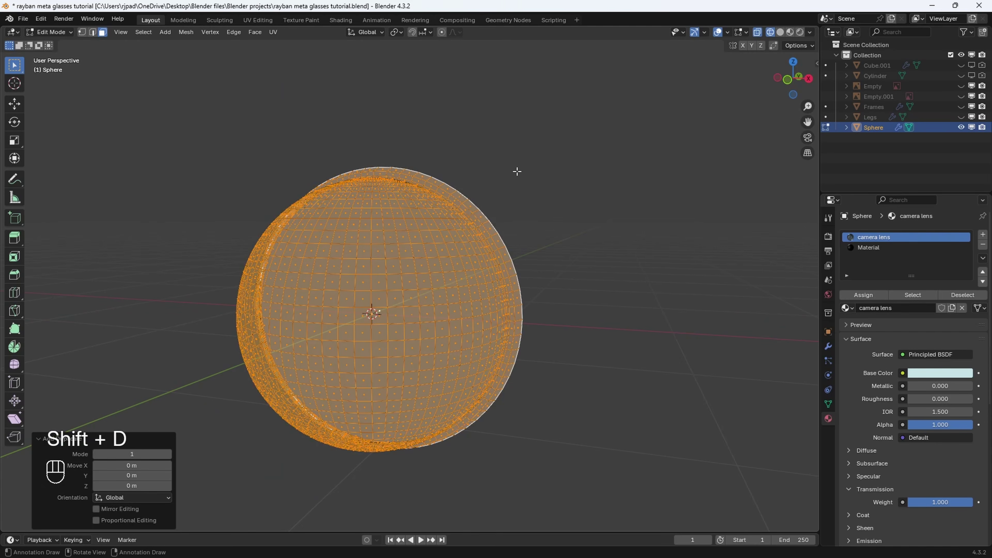
Scale the duplicated mesh down to about 0.421 in the front orthographic view
left_click(789, 81)
key("s")
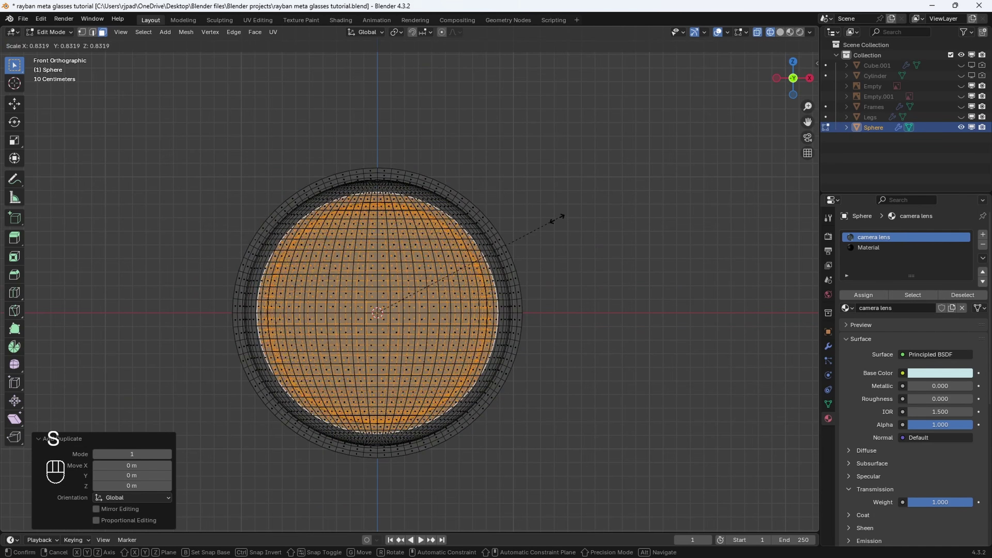
left_click(474, 263)
scroll(393, 255, "down", 2)
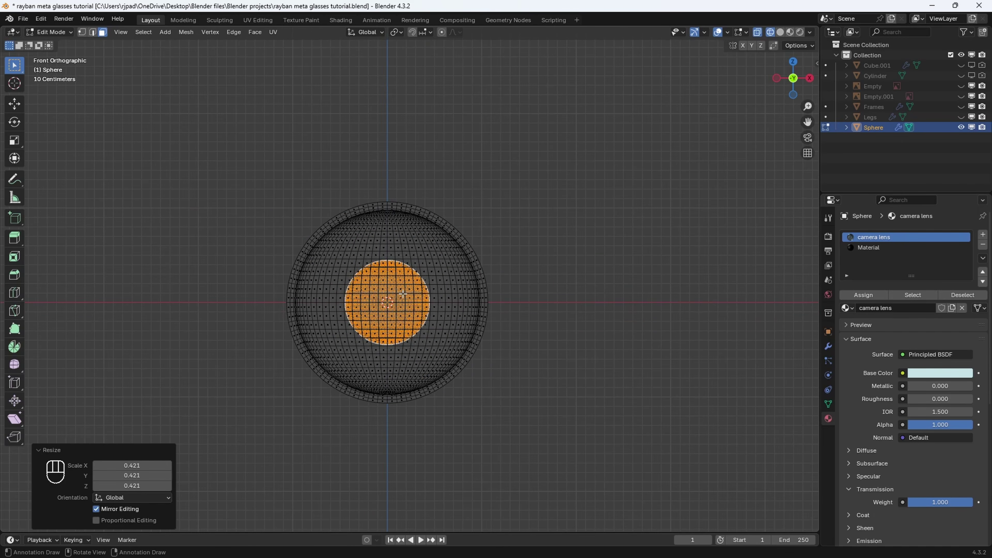
scroll(403, 294, "up", 1)
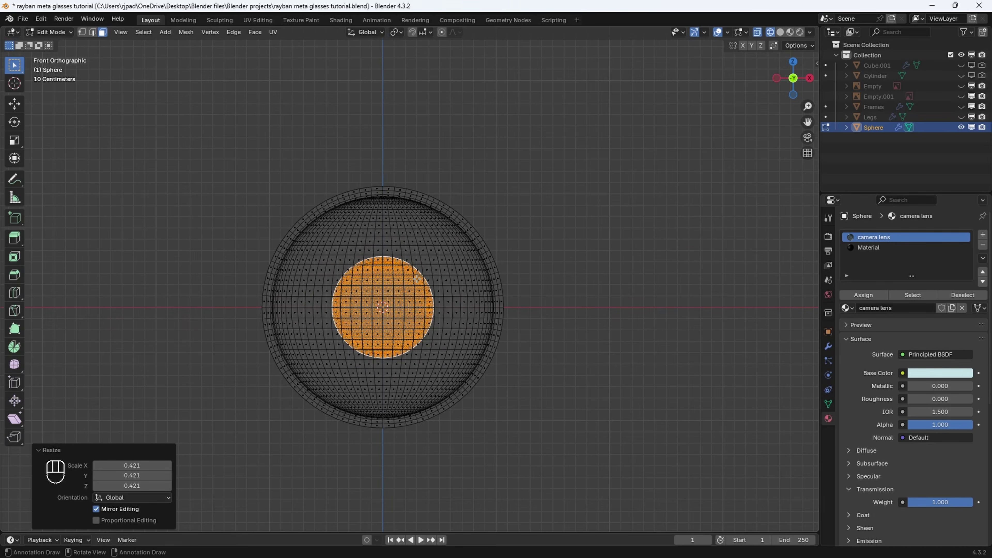
Move the smaller inner copy along the global Y axis, working in the left orthographic view
middle_click_drag(418, 301, 672, 177)
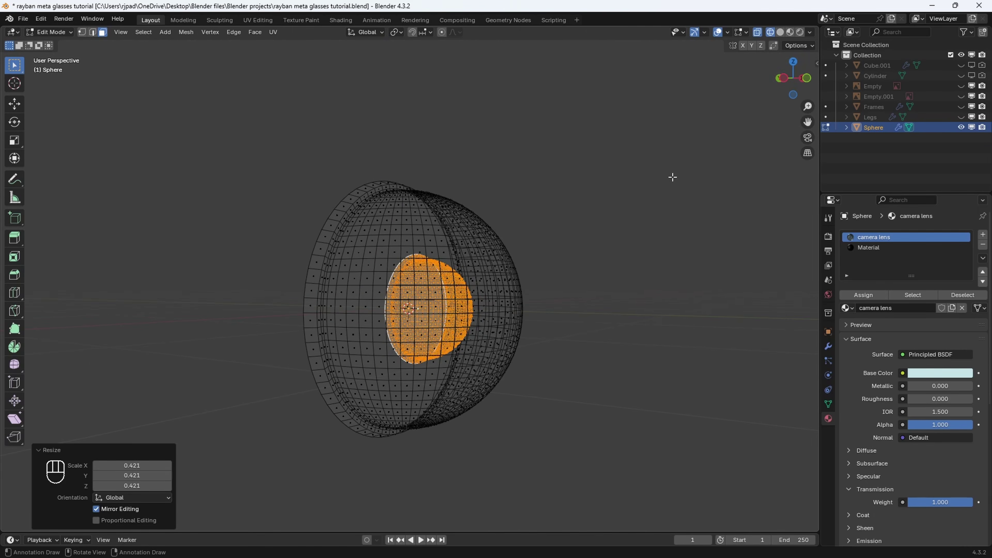
left_click(787, 82)
scroll(554, 289, "up", 4)
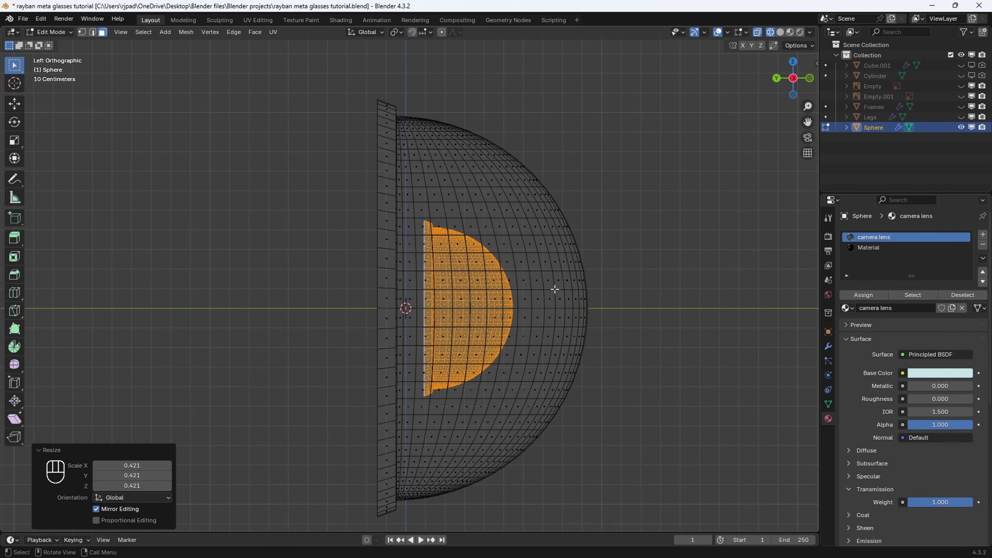
key("g")
key("y")
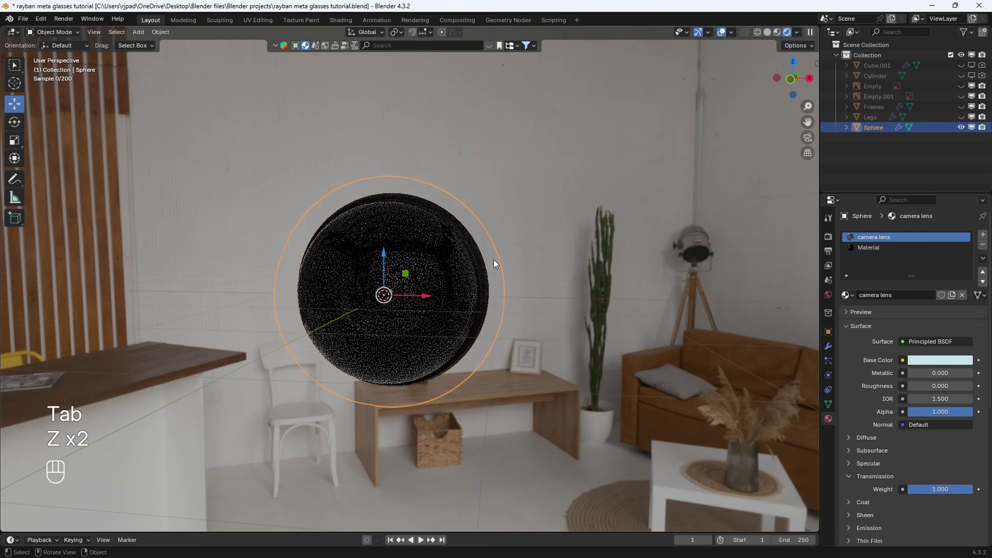
Check the nested lens in rendered shading from Object Mode, and unhide the Legs and Frames objects
left_click(516, 255)
middle_click_drag(517, 255, 561, 262)
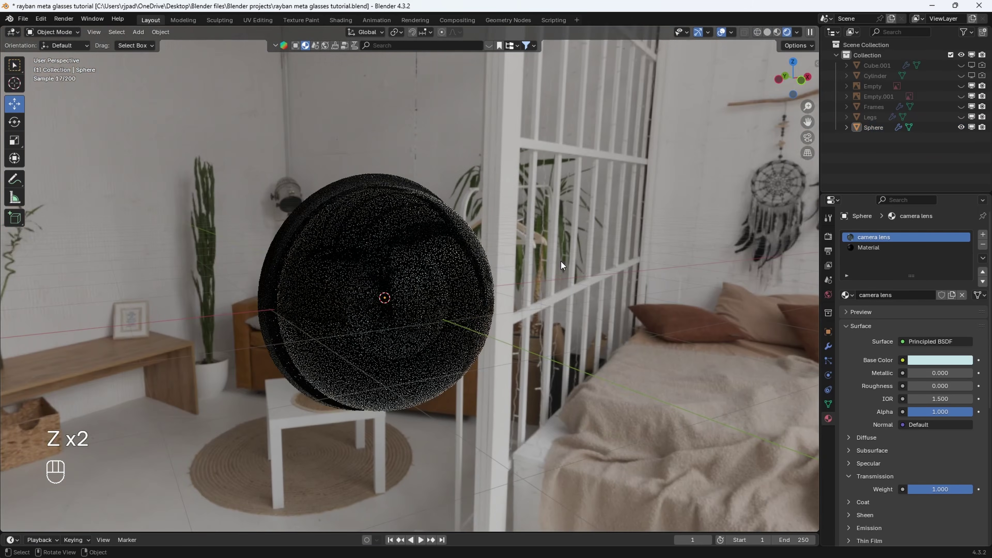
left_click(453, 269)
scroll(452, 270, "down", 3)
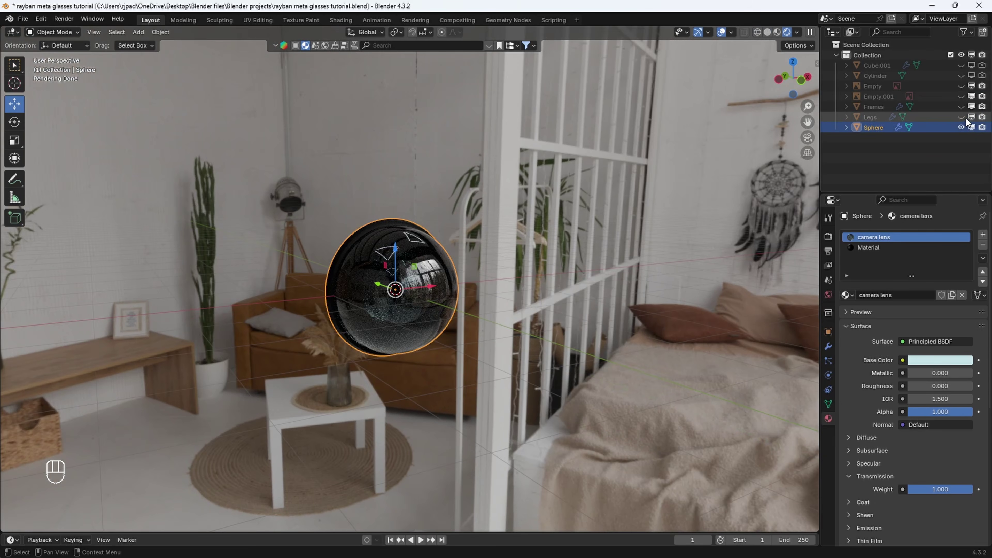
left_click_drag(966, 118, 963, 110)
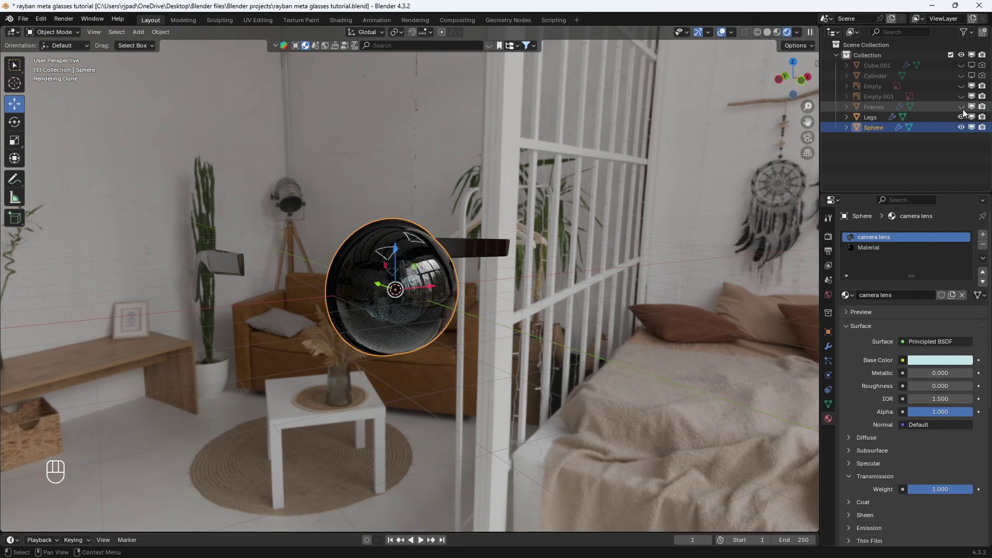
left_click(669, 255)
Show the glasses and lens in the front orthographic view with solid shading and enable Cavity in the viewport shading
left_click(800, 79)
scroll(547, 215, "up", 3)
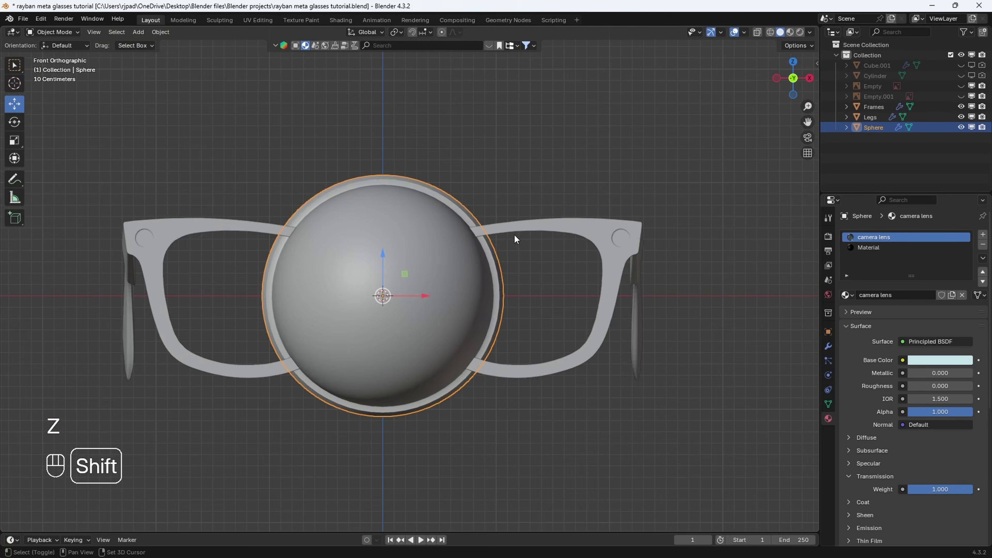
middle_click_drag(514, 234, 590, 259, "shift")
scroll(598, 261, "up", 2)
left_click(811, 33)
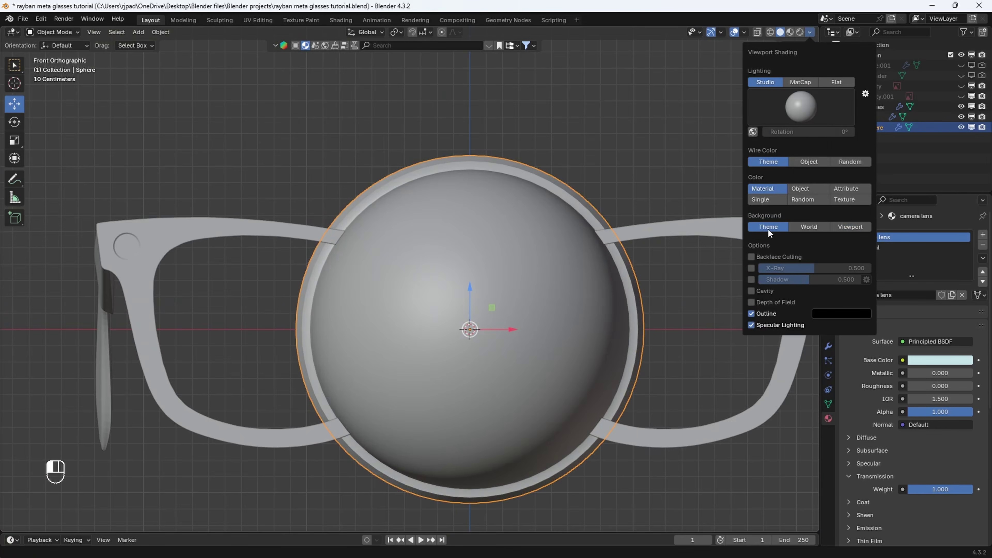
middle_click_drag(343, 250, 509, 253, "shift")
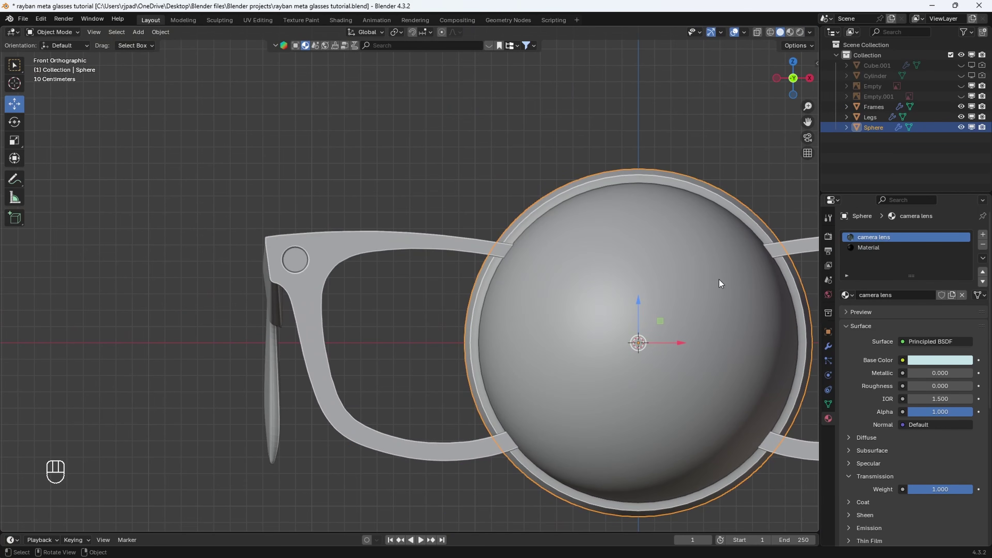
Scale the lens down to the camera hole's size and move it -2.1 m along X and about 0.49 m up along Z onto the hole
key("s")
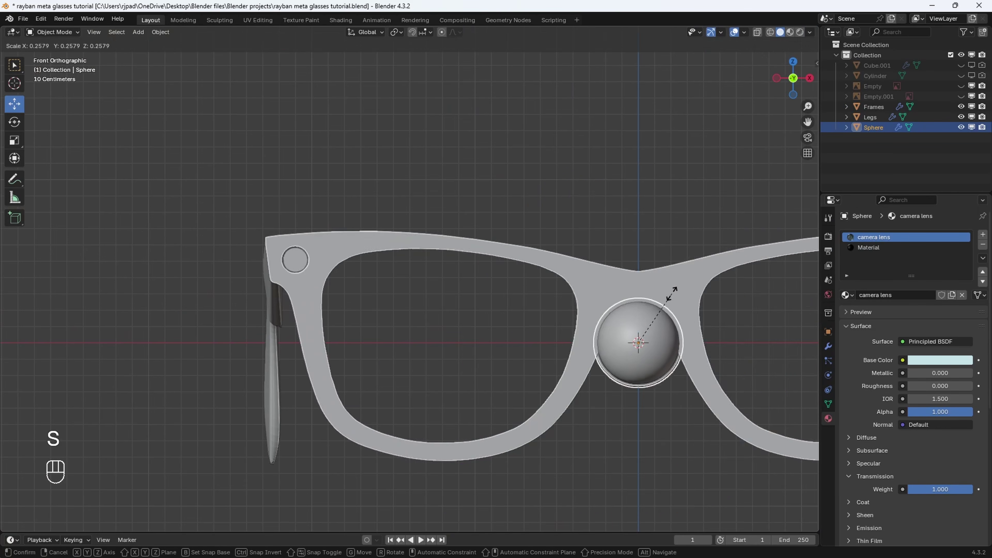
left_click(648, 332)
left_click_drag(669, 344, 327, 344, "ctrl")
scroll(282, 313, "up", 5)
left_click_drag(381, 361, 391, 160, "ctrl")
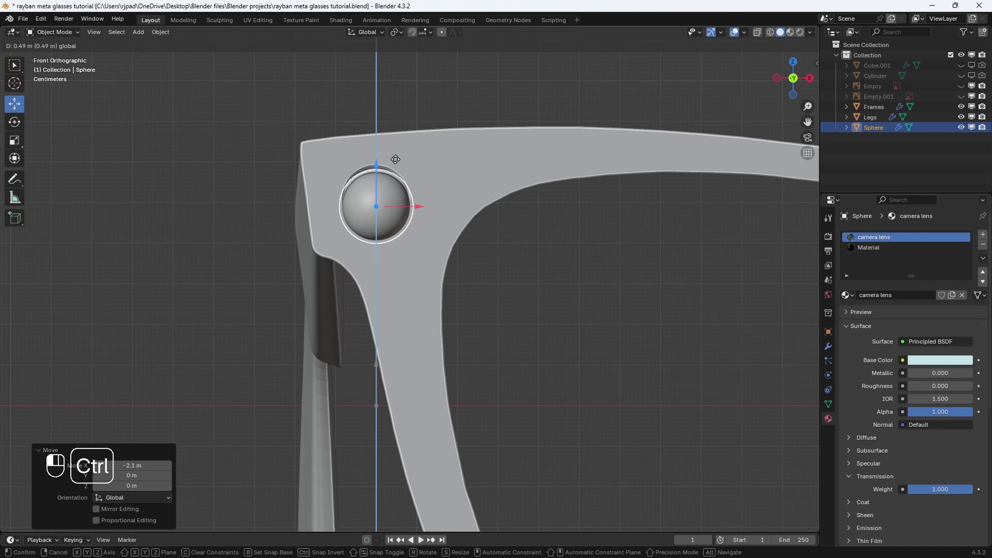
Shrink the lens slightly to fit inside the frame's camera hole and check how far it protrudes in the left orthographic view
scroll(381, 157, "up", 4)
key("s")
left_click(493, 230)
scroll(443, 243, "up", 2)
key("ctrl+z")
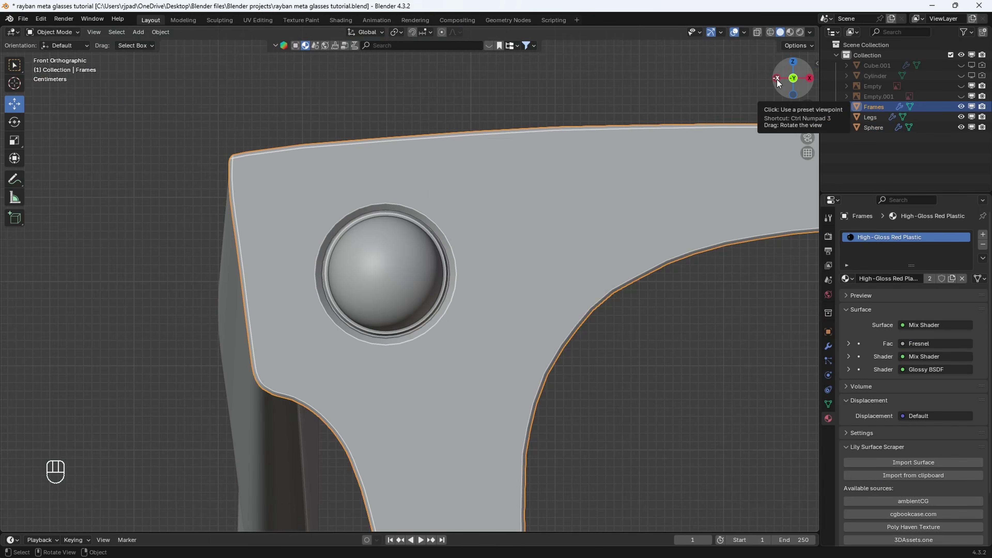
left_click(778, 79)
scroll(455, 268, "up", 3)
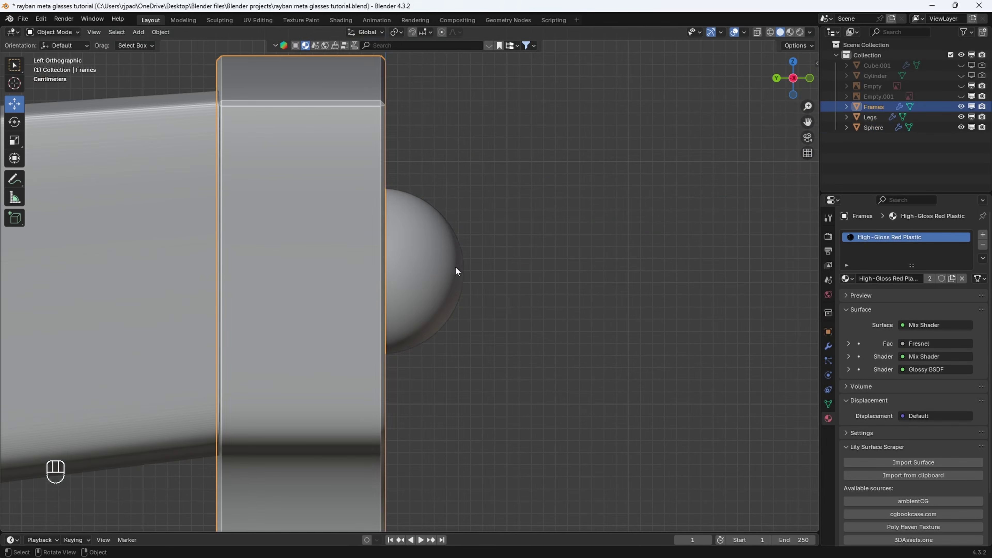
Move the lens back along Y into the frame's camera hole using wireframe shading, and check it in rendered shading
left_click(426, 284)
key("z")
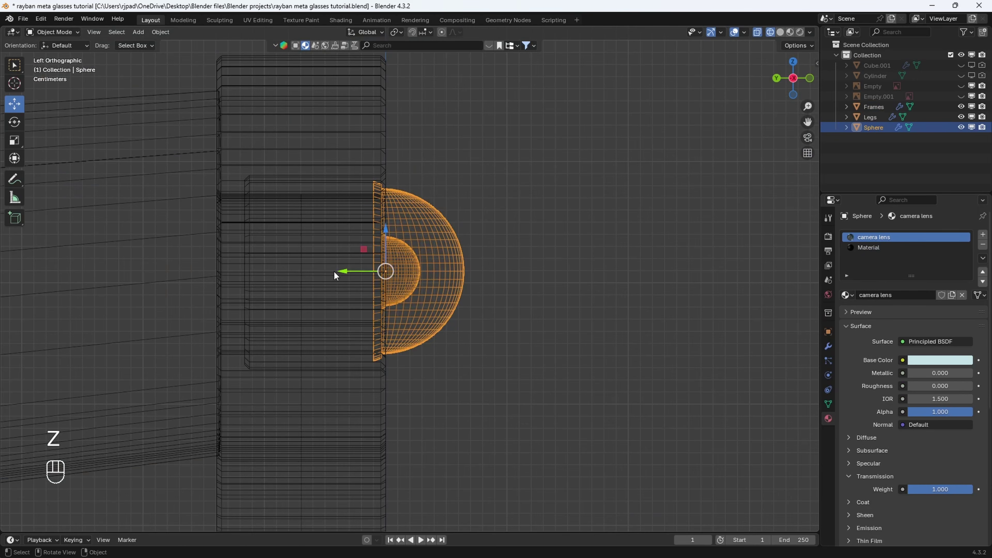
left_click_drag(344, 270, 222, 270)
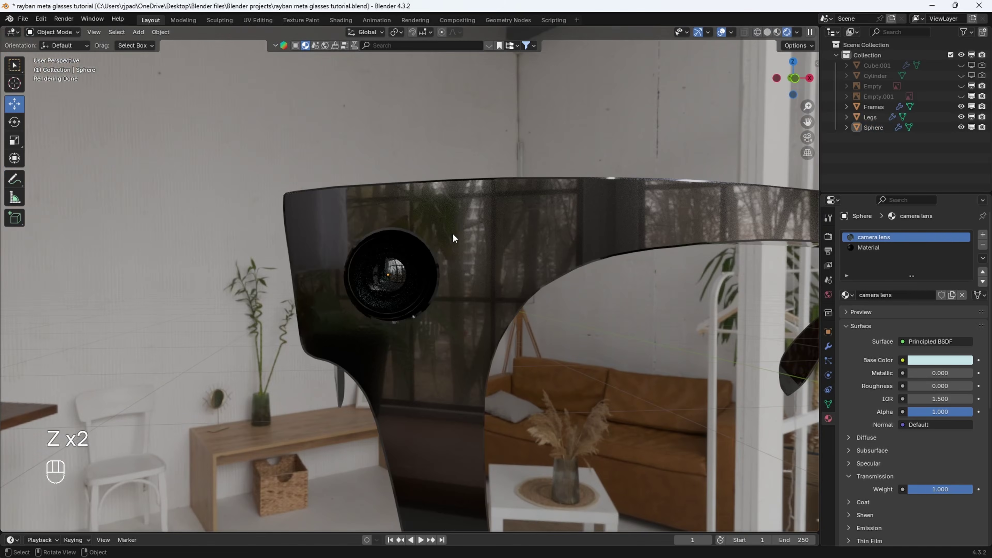
scroll(443, 262, "up", 3)
mouse_move(443, 263)
middle_mouse_down()
mouse_move(470, 299)
mouse_move(468, 264)
middle_mouse_up()
Return to solid shading and open the Frames object in Edit Mode with nothing selected
key("z")
left_click(468, 264)
scroll(411, 219, "down", 3)
scroll(411, 218, "up", 3)
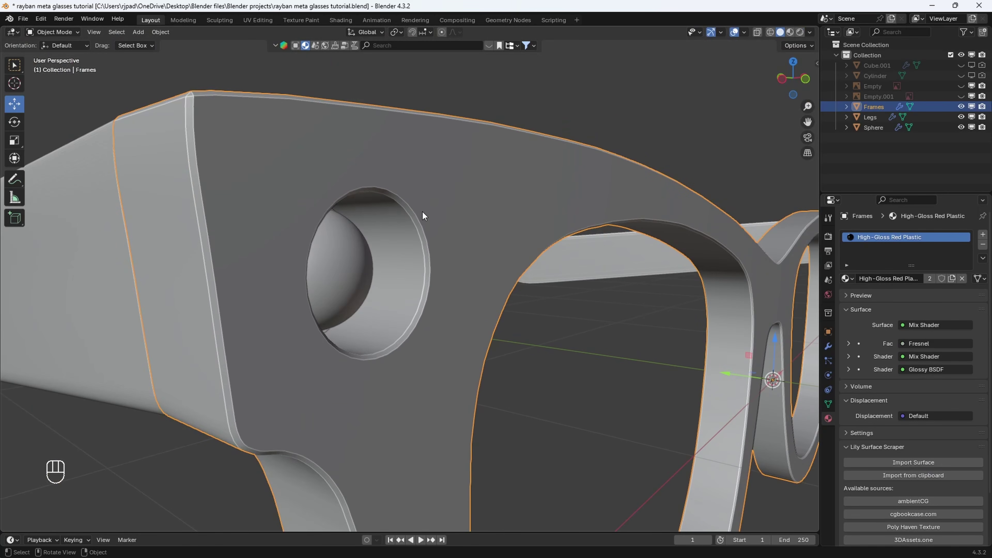
key("Tab")
scroll(438, 207, "up", 3)
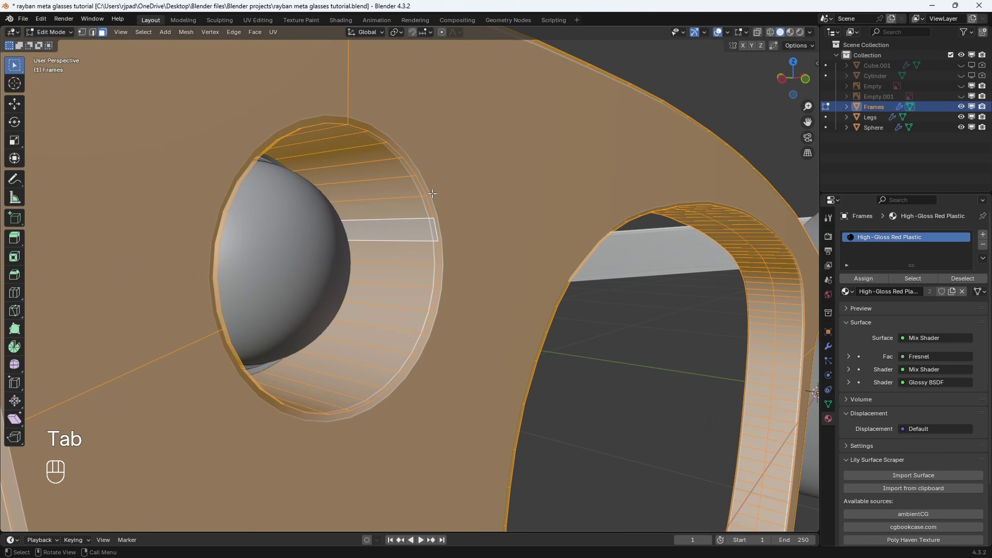
scroll(447, 219, "down", 3)
left_click(469, 89)
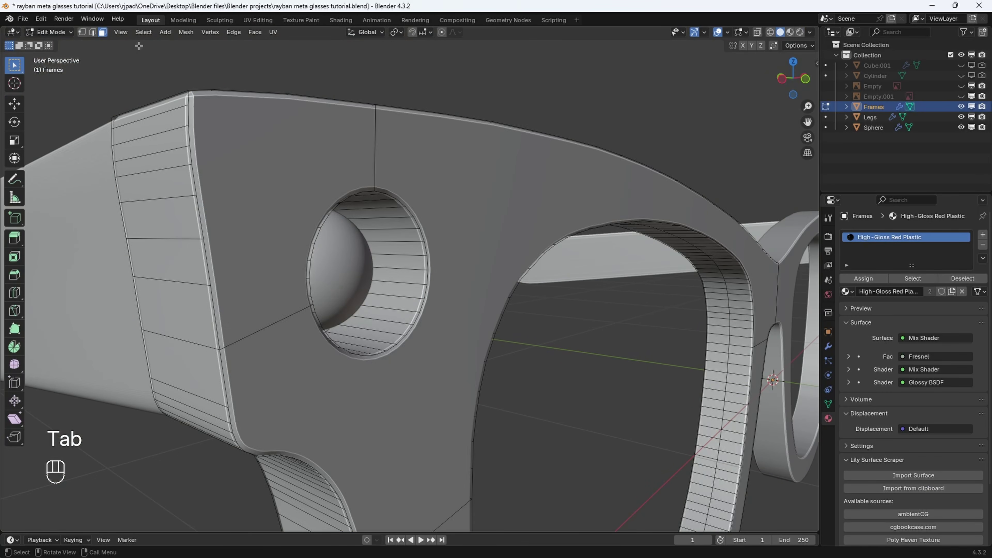
Select the edge loop at the camera hole's front rim, duplicate it in place and fill it with a face
left_click(91, 32)
scroll(417, 182, "up", 4)
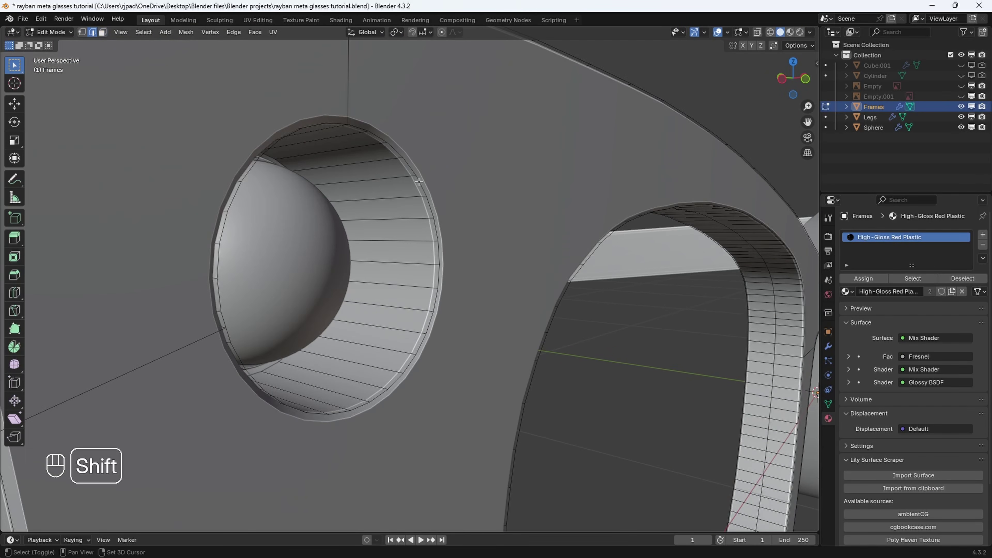
middle_click_drag(418, 182, 463, 248)
scroll(346, 136, "down", 3)
scroll(464, 248, "down", 2)
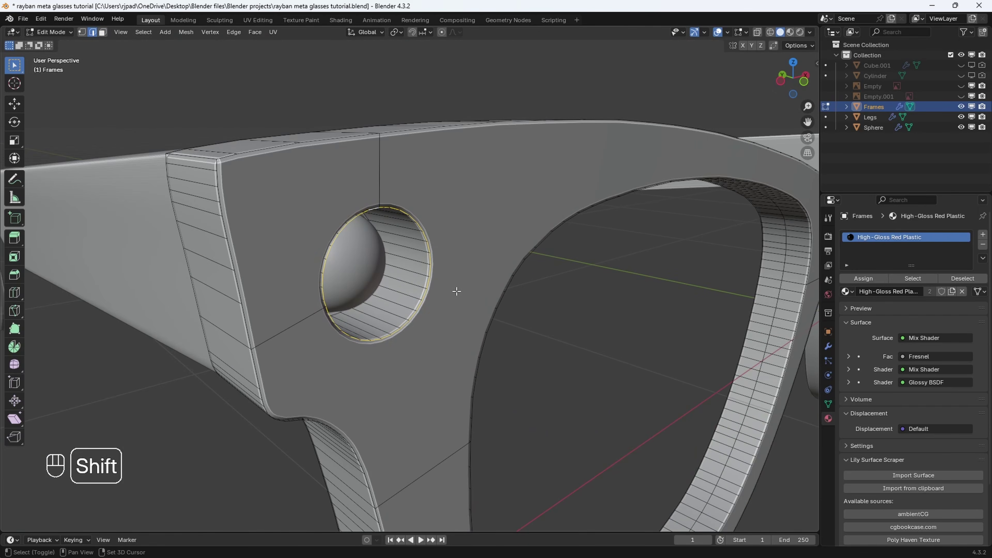
key("shift+d")
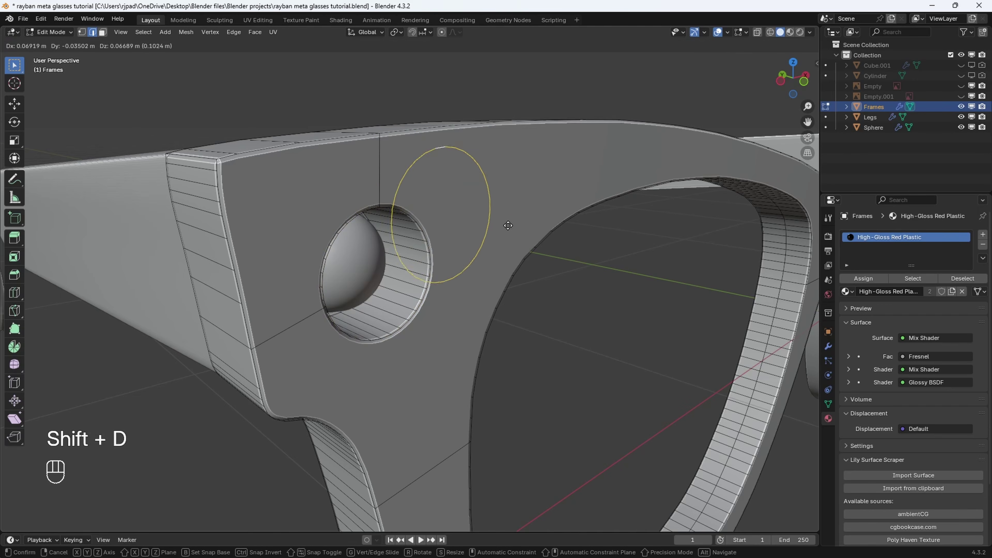
right_click(503, 216)
scroll(412, 277, "up", 4)
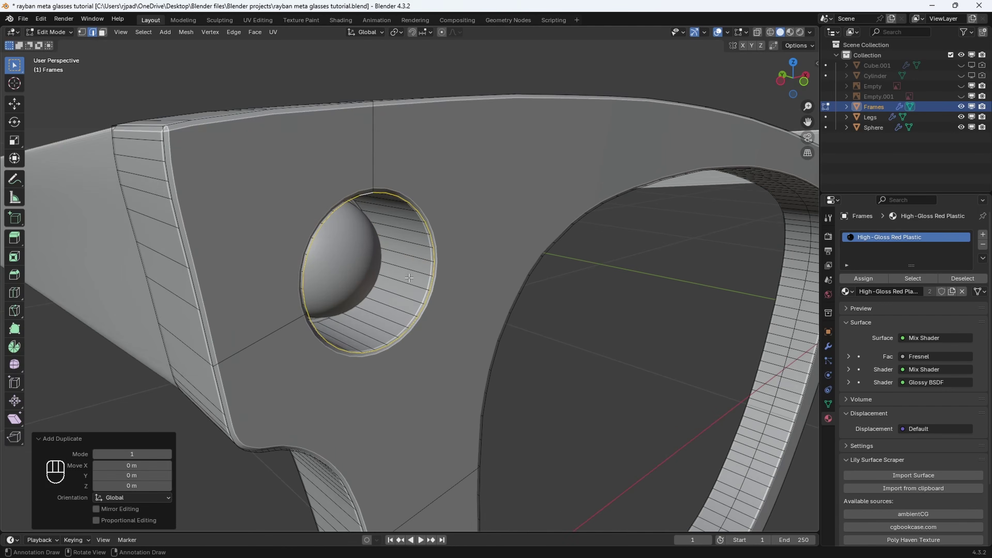
key("f")
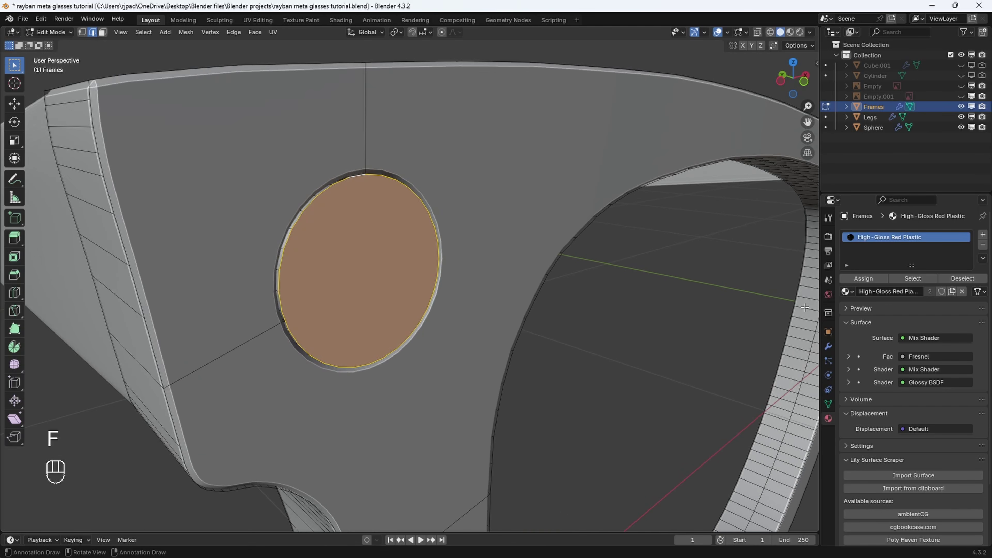
Add a second material slot to the frames and create a new Glass BSDF material in it
left_click(983, 237)
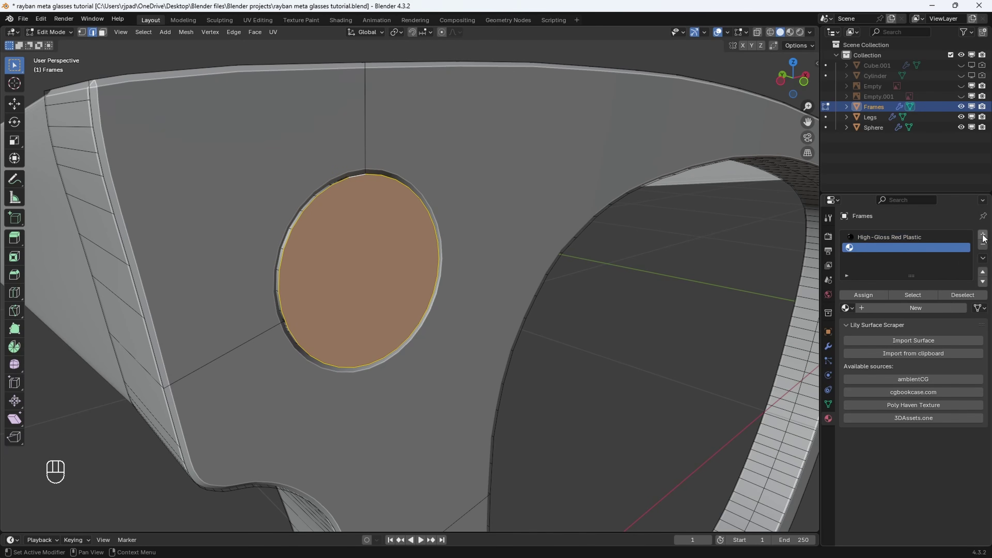
left_click(915, 309)
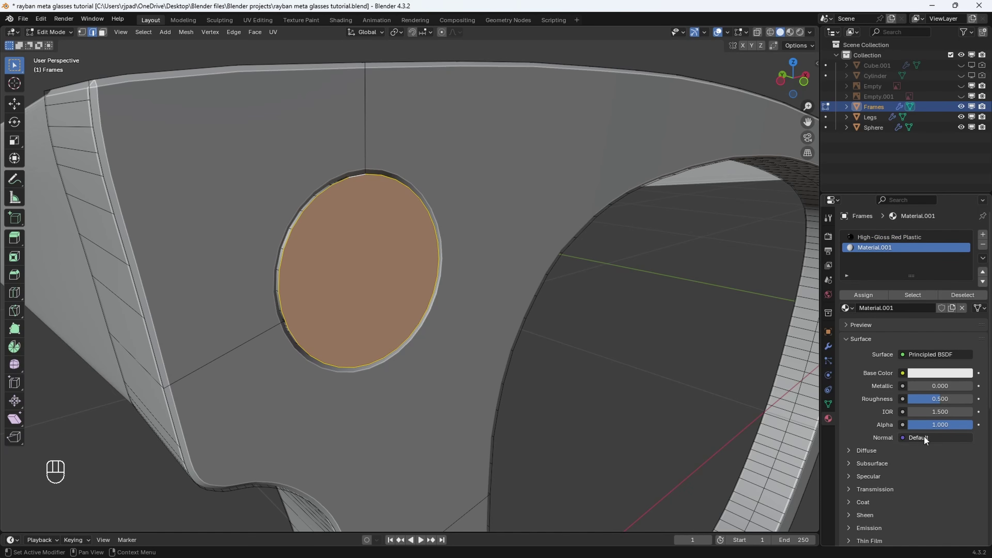
left_click(916, 357)
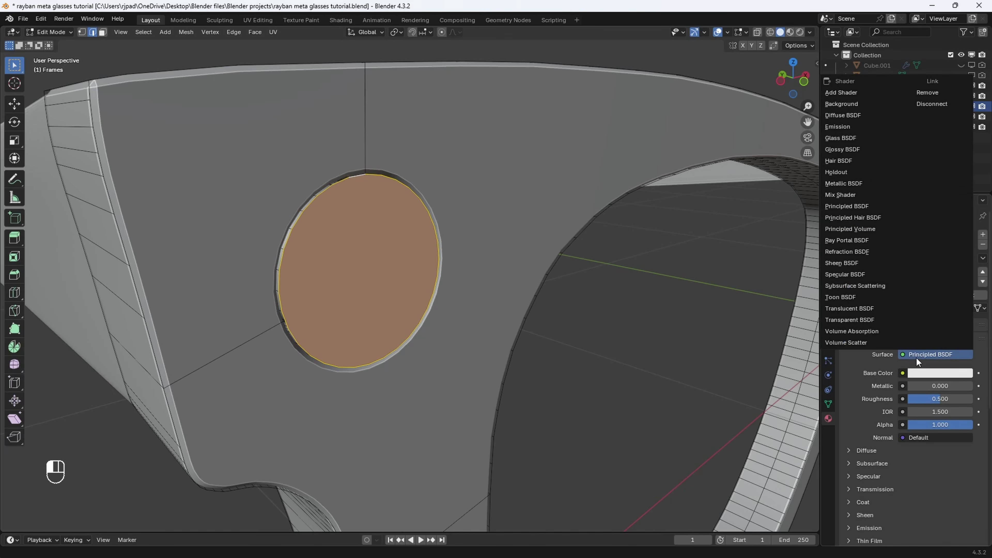
left_click(853, 139)
Assign the glass material to the camera hole's cover face and set its roughness to 0 in rendered shading
key("z")
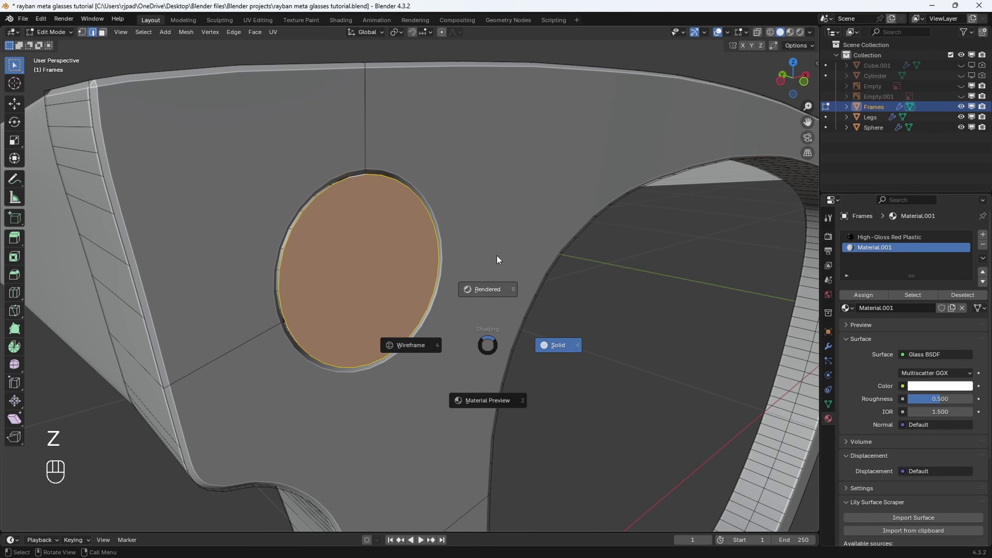
left_click(497, 256)
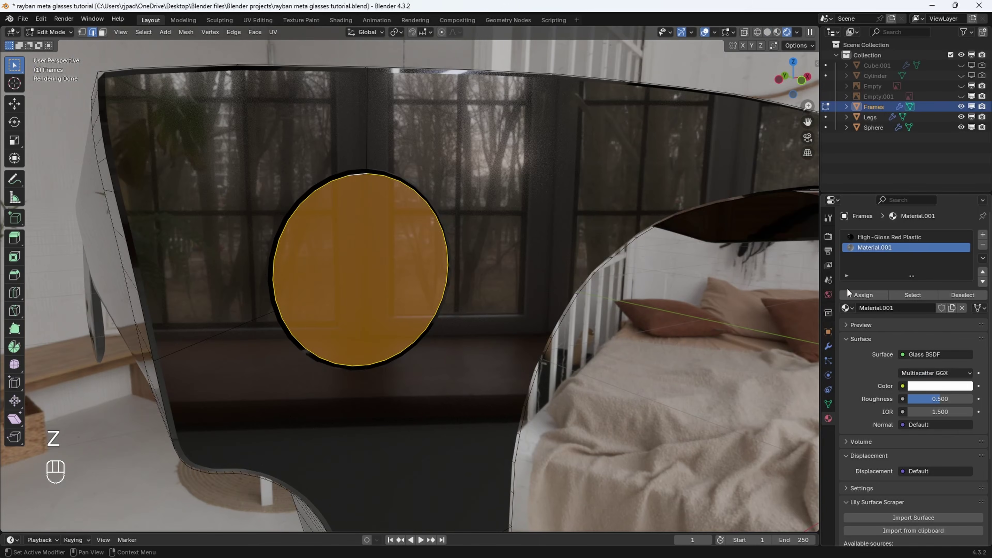
middle_click_drag(545, 324, 481, 317)
scroll(481, 316, "up", 3)
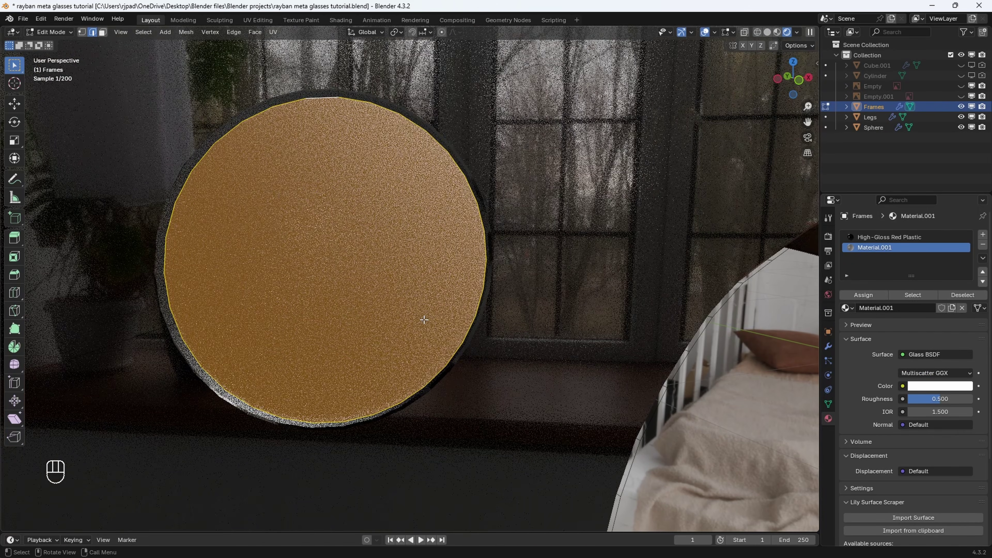
left_click_drag(938, 399, 907, 399)
left_click(599, 320)
scroll(584, 309, "down", 5)
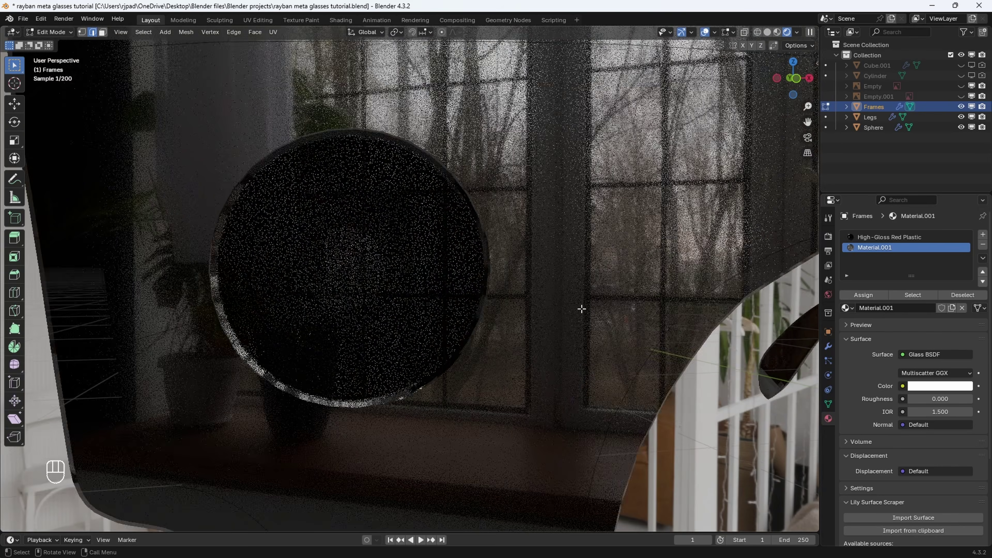
Check the glass cover from Object Mode and rename its material Lens Glass
key("Tab")
middle_click_drag(513, 347, 566, 318)
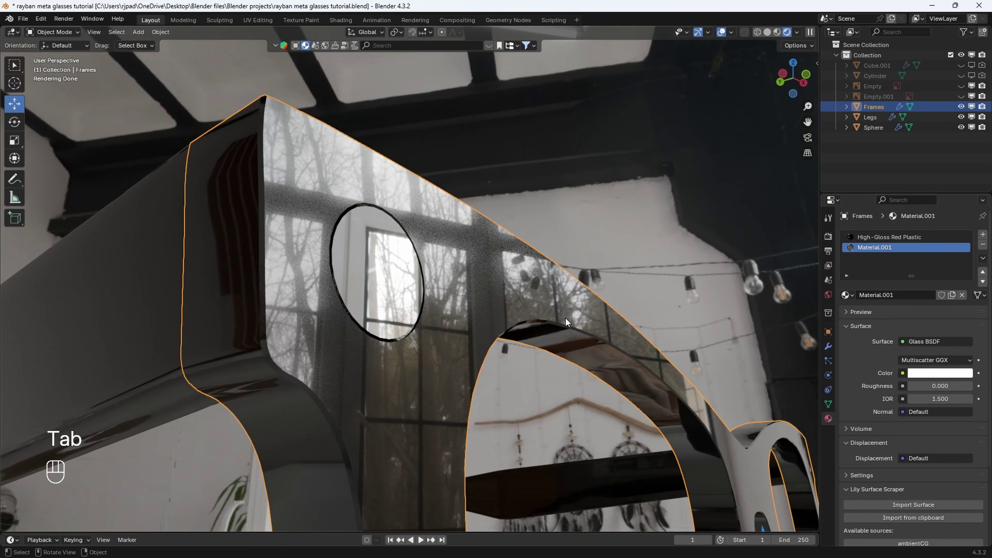
key("Tab")
double_click(895, 249)
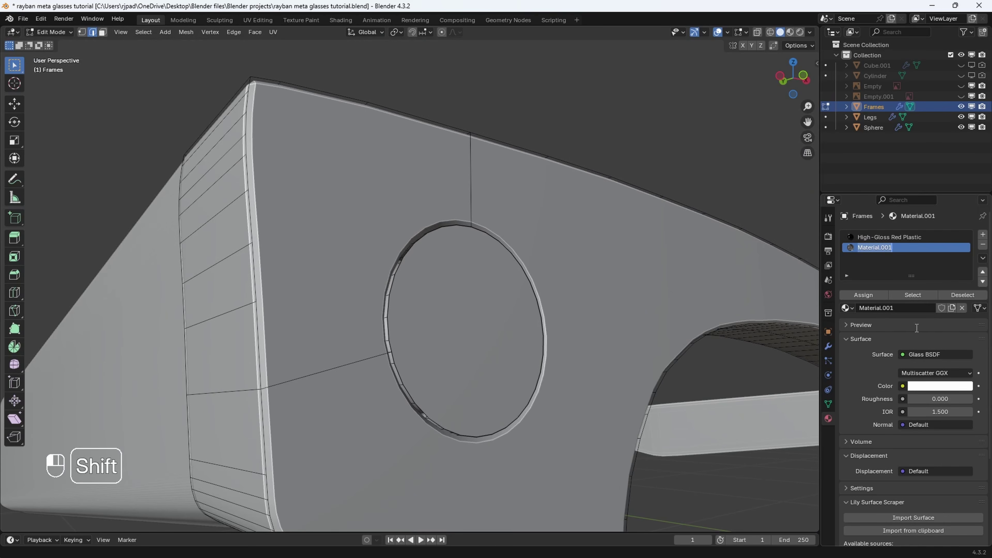
type("Lens Glass")
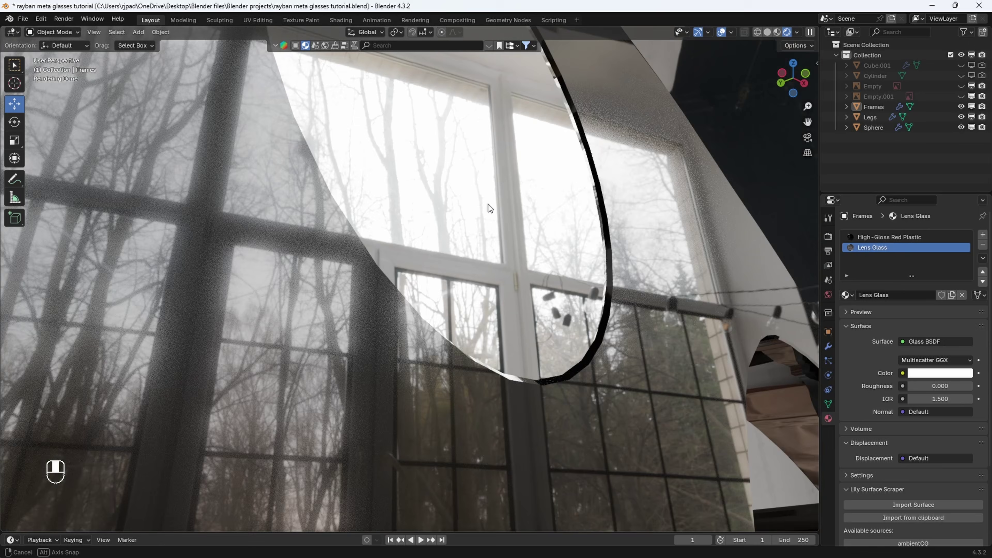
Inspect the glasses, return to solid shading and rename the Sphere object Camera Lens
scroll(487, 215, "down", 6)
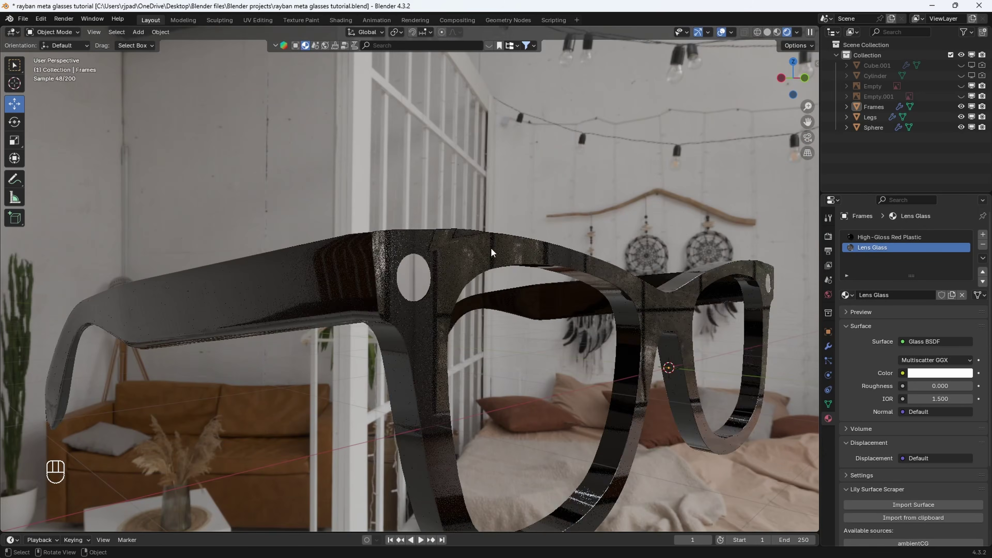
middle_click_drag(491, 248, 440, 274)
key("z")
left_click(518, 276)
scroll(518, 277, "up", 4)
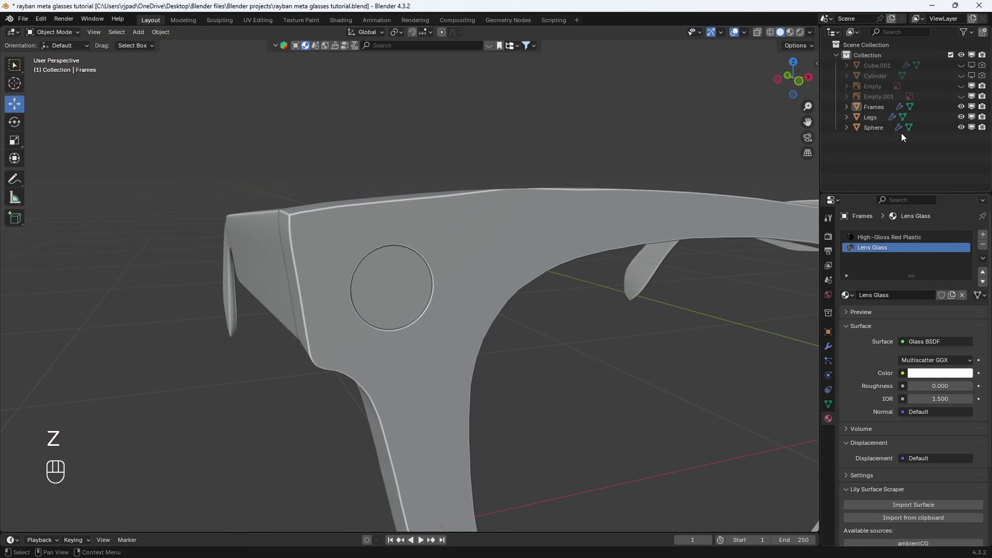
left_click(875, 127)
middle_click_drag(454, 294, 450, 277)
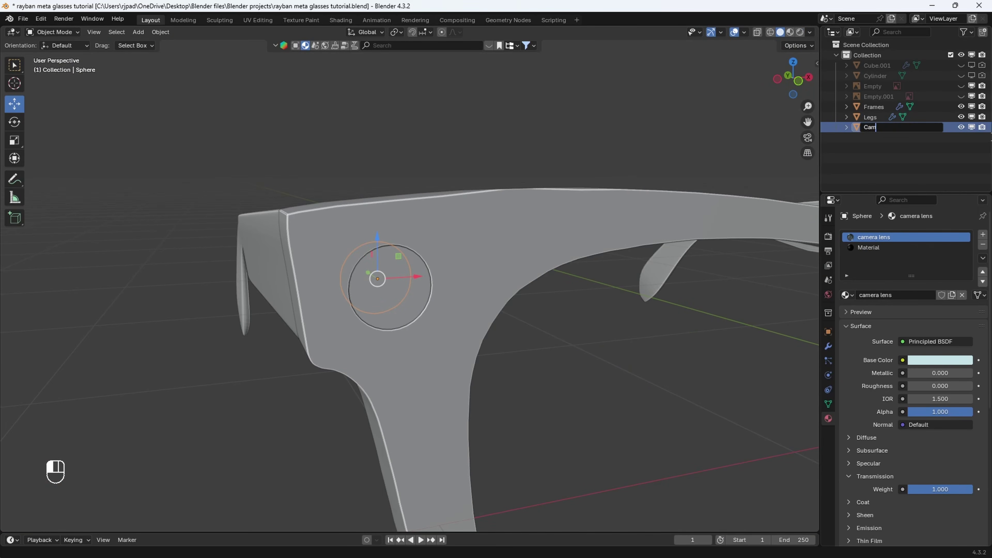
type("Camera Lens")
key("Return")
In the front orthographic view, place a linked duplicate of the camera lens 4.2 m along X in the opposite hole
left_click(798, 82)
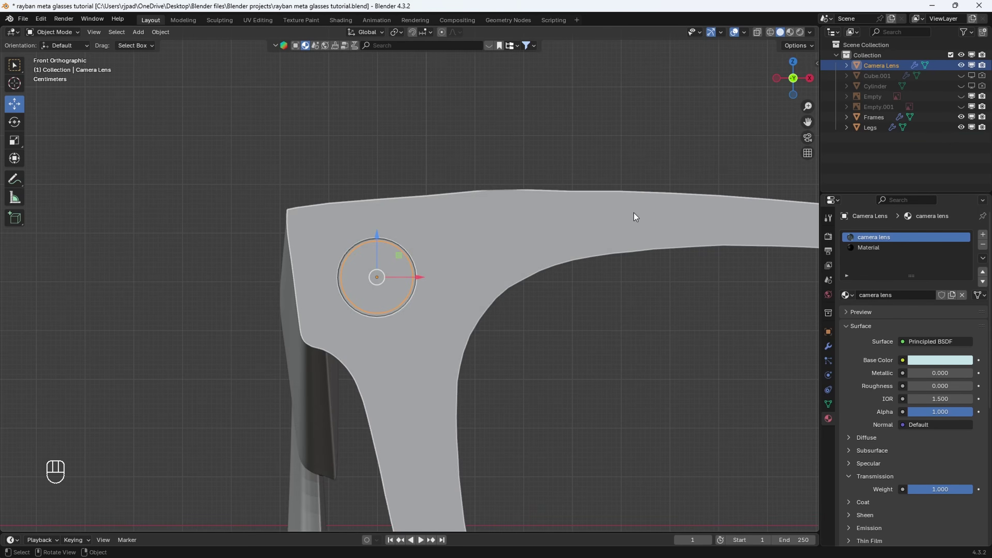
scroll(635, 215, "down", 8)
scroll(548, 244, "up", 6)
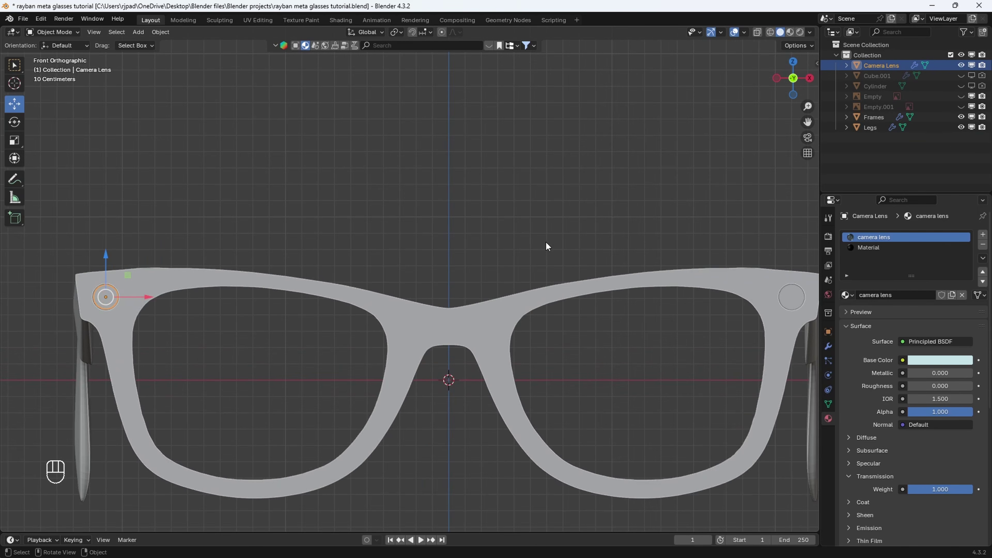
scroll(427, 272, "down", 1)
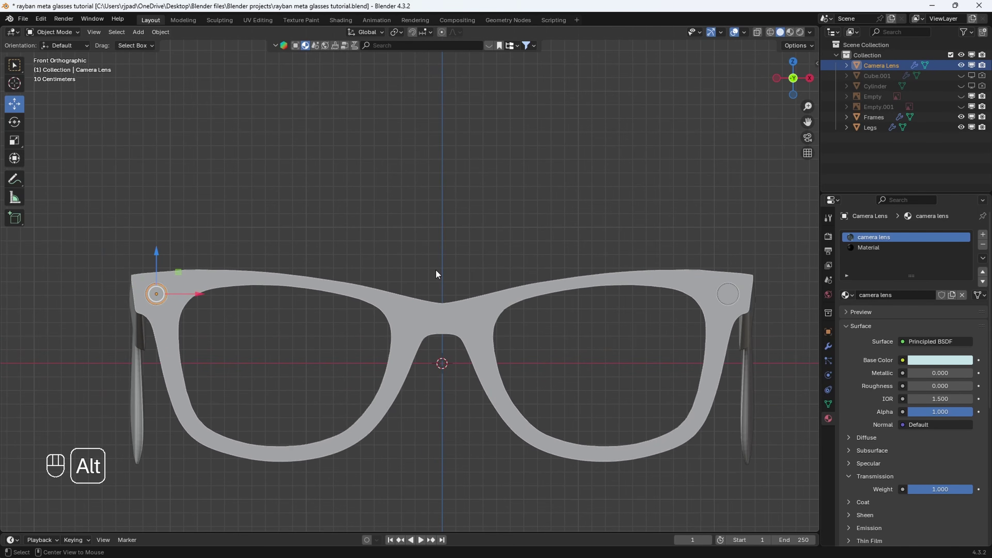
key("alt+d")
key("x")
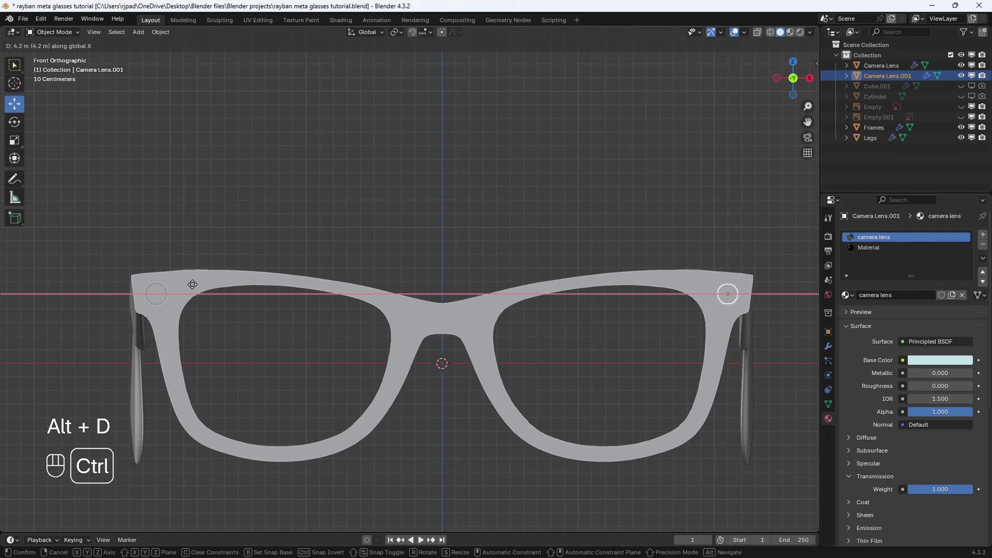
left_click(193, 285)
Check both camera lenses in rendered shading, return to solid shading with the frames selected and save the file
middle_click_drag(332, 335, 72, 325, "shift")
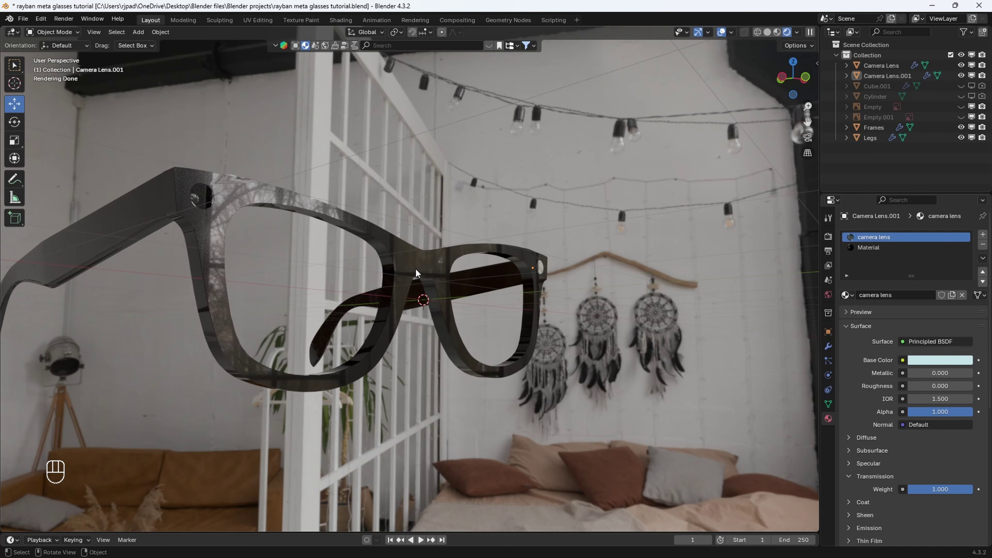
key("z")
left_click(464, 285)
mouse_move(464, 285)
middle_mouse_down()
mouse_move(383, 280)
mouse_move(446, 264)
mouse_move(415, 297)
mouse_move(420, 360)
mouse_move(434, 346)
mouse_move(372, 279)
middle_mouse_up()
left_click(446, 265)
scroll(415, 297, "up", 3)
scroll(453, 321, "down", 5)
key("ctrl+s")
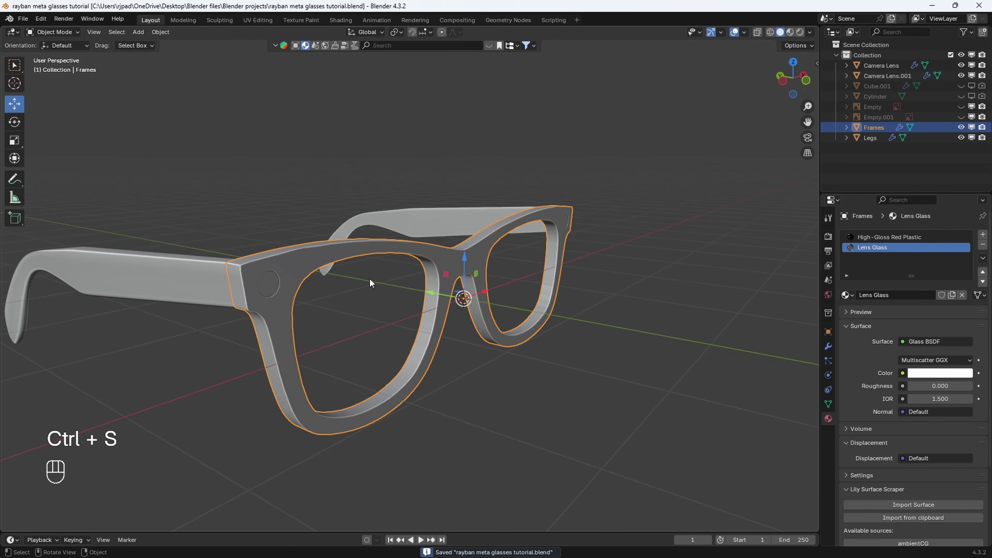
In the frames' Edit Mode, select an edge loop inside the eye opening and fill it with a face
scroll(370, 283, "down", 5)
scroll(448, 335, "up", 5)
mouse_move(448, 335)
middle_mouse_down()
mouse_move(480, 342)
mouse_move(466, 336)
middle_mouse_up()
key("Tab")
scroll(457, 337, "up", 5)
key("alt")
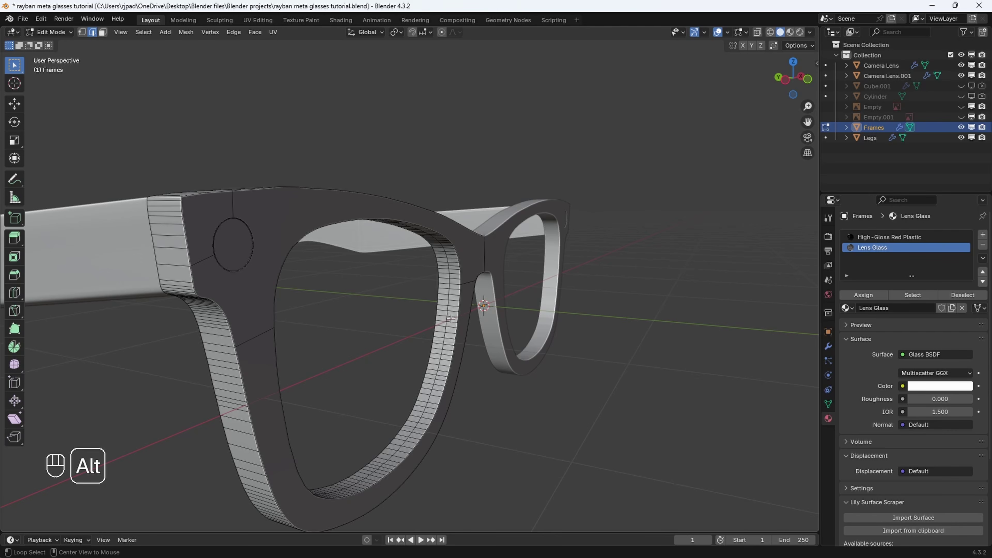
mouse_move(448, 307)
middle_mouse_down()
mouse_move(414, 316)
mouse_move(464, 318)
middle_mouse_up()
key("f")
mouse_move(552, 322)
middle_mouse_down()
mouse_move(516, 319)
mouse_move(542, 315)
middle_mouse_up()
middle_click_drag(542, 315, 562, 315)
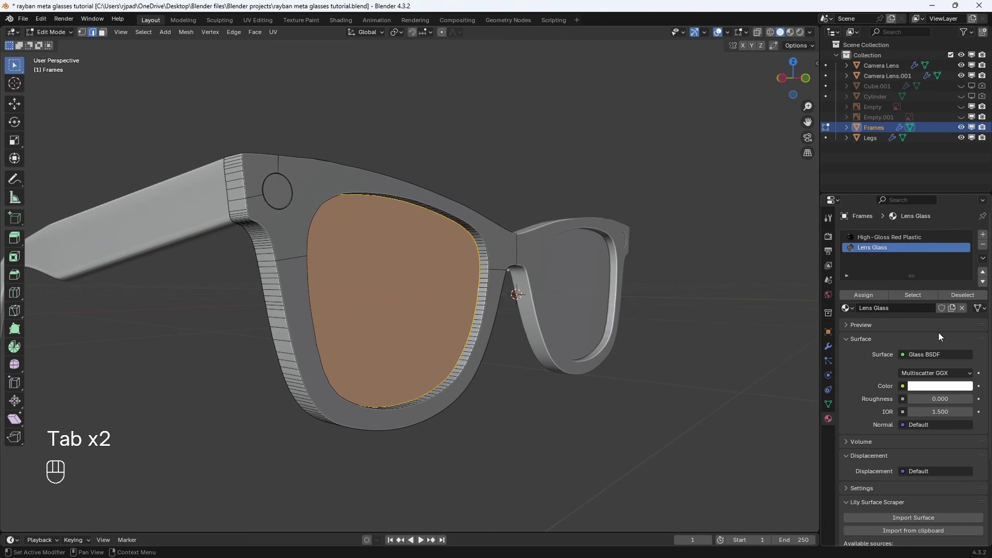
Select the filled eyeglass lens in face select mode under rendered shading and assign it the Lens Glass material
key("z")
left_click(500, 300)
middle_click_drag(490, 268, 469, 283)
left_click(535, 412)
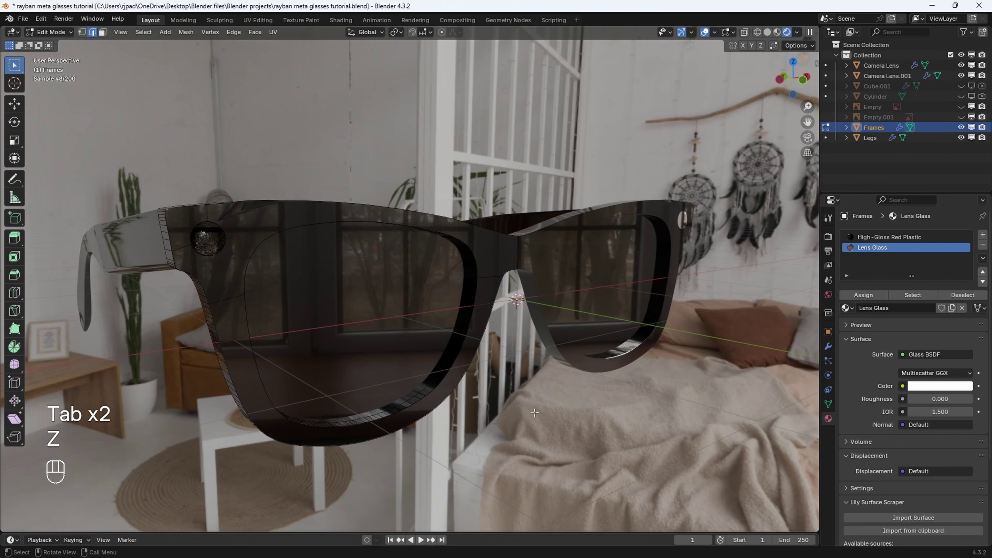
left_click(103, 32)
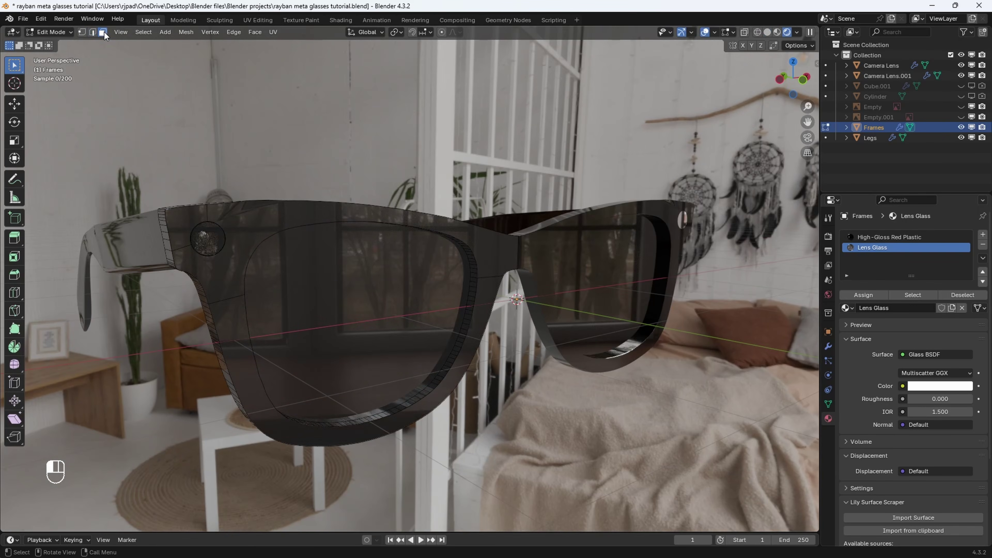
left_click(369, 293)
middle_click_drag(736, 352, 756, 347, "shift")
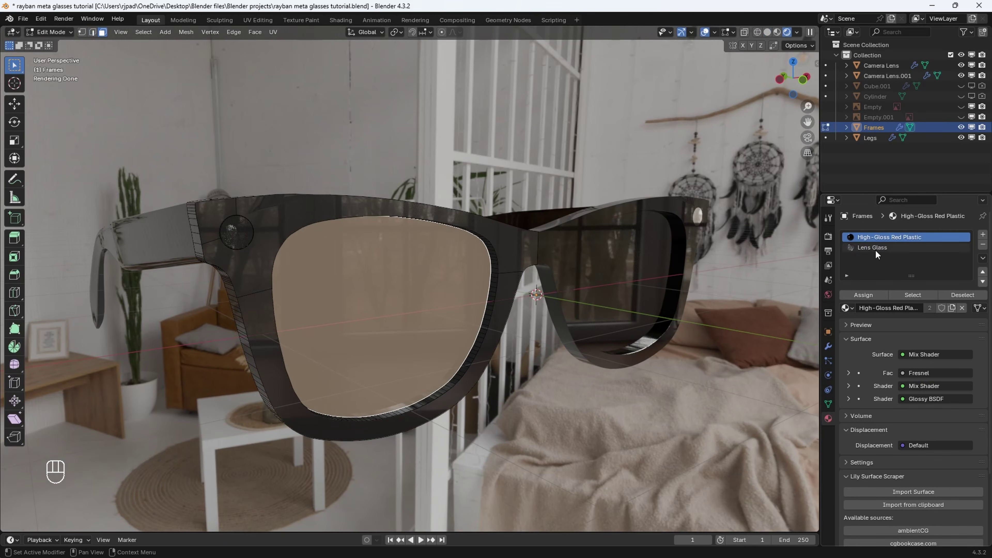
left_click(875, 248)
left_click(872, 298)
Inspect the glass lenses from Object Mode and return to solid shading
key("Tab")
mouse_move(555, 344)
middle_mouse_down()
mouse_move(422, 357)
mouse_move(414, 336)
mouse_move(431, 349)
mouse_move(520, 355)
mouse_move(544, 368)
mouse_move(388, 375)
mouse_move(487, 345)
mouse_move(435, 324)
middle_mouse_up()
key("z")
left_click(498, 326)
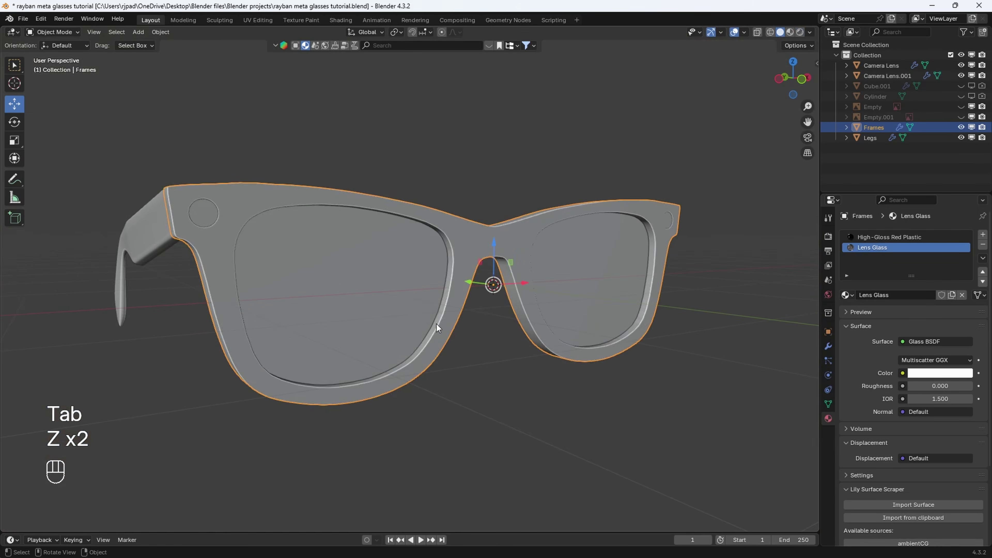
In the frames' mesh, select the eyeglass lens face, separate it into its own object and rename that object Inside Lens
key("Tab")
left_click(322, 254)
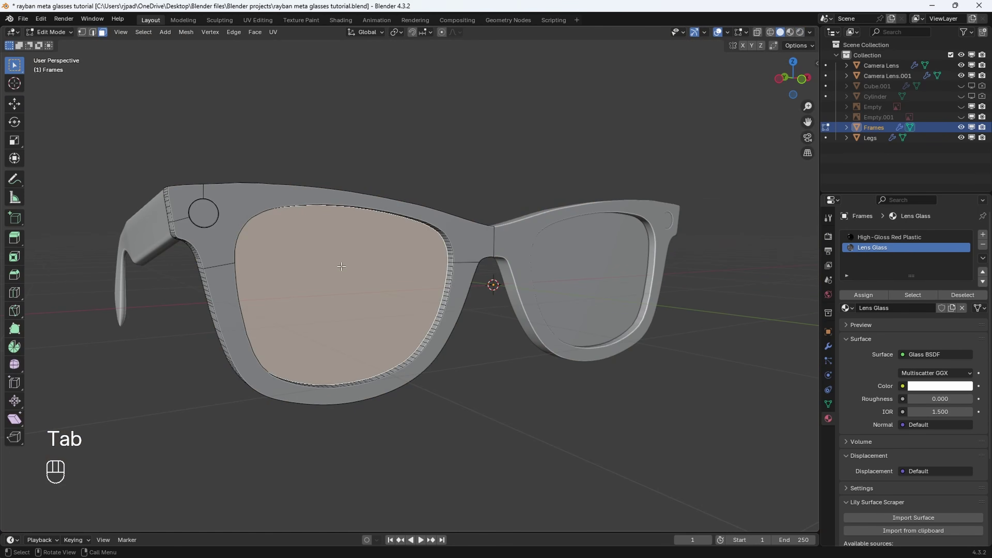
middle_click_drag(321, 253, 390, 291)
scroll(390, 291, "down", 4)
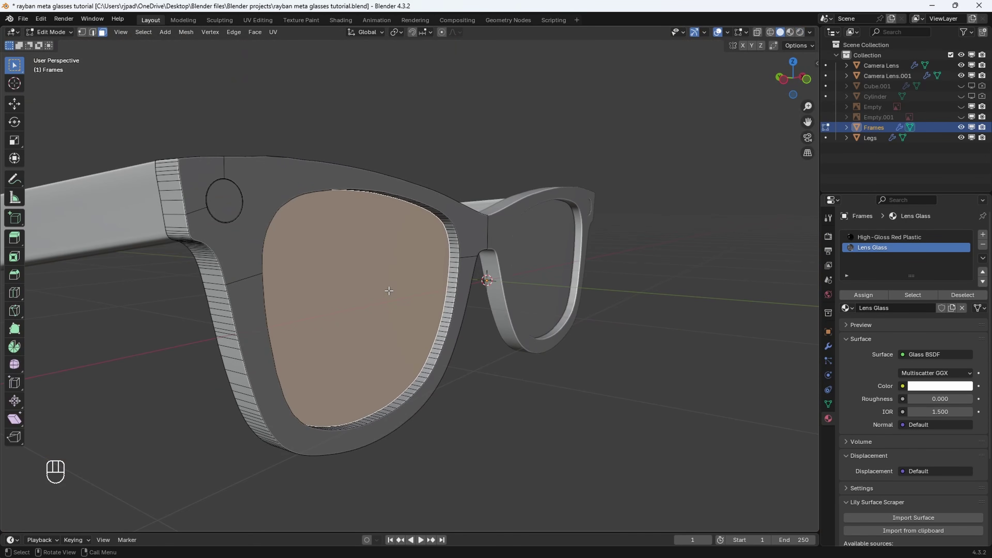
key("p")
left_click(388, 290)
key("ctrl+z")
key("ctrl+z")
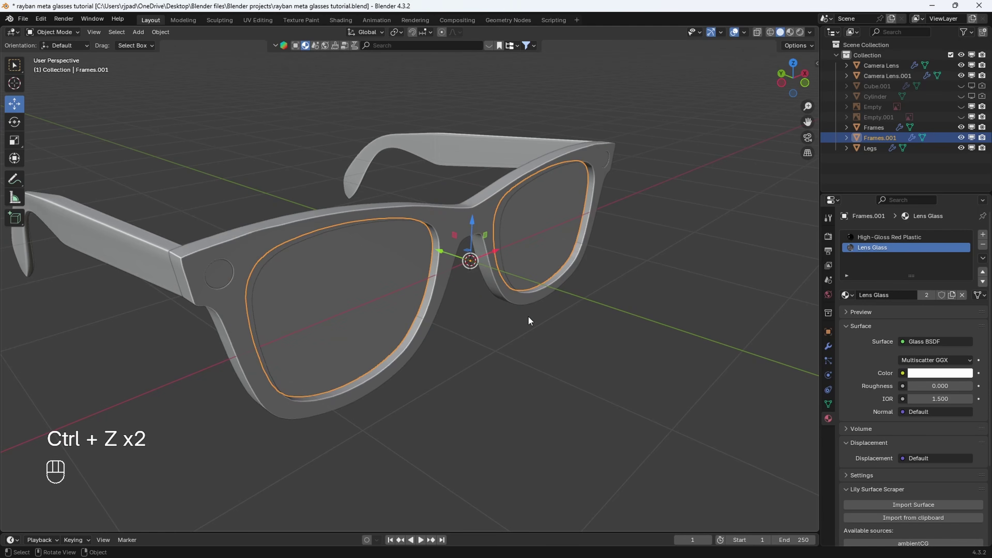
double_click(893, 138)
type("Inside Lens")
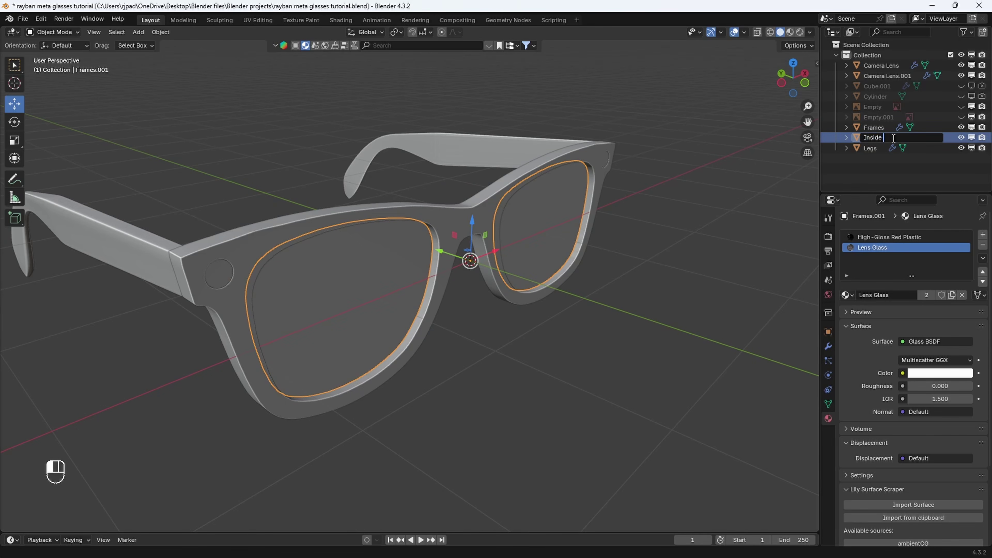
From the side in wireframe, move all of Inside Lens's geometry about -0.04 m along Y and extrude it to add thickness
left_click(782, 83)
key("z")
left_click(356, 283)
middle_click_drag(454, 303, 429, 303, "shift")
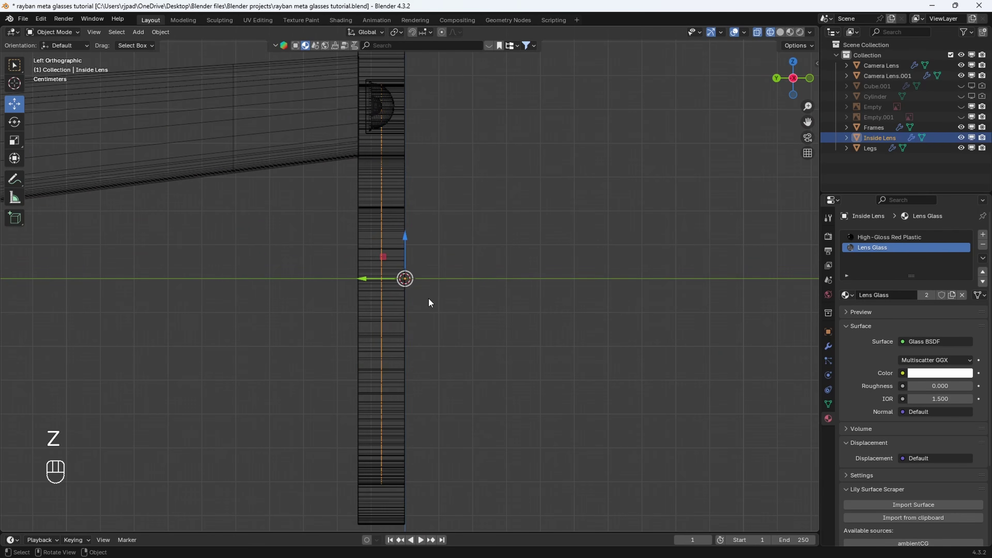
key("Tab")
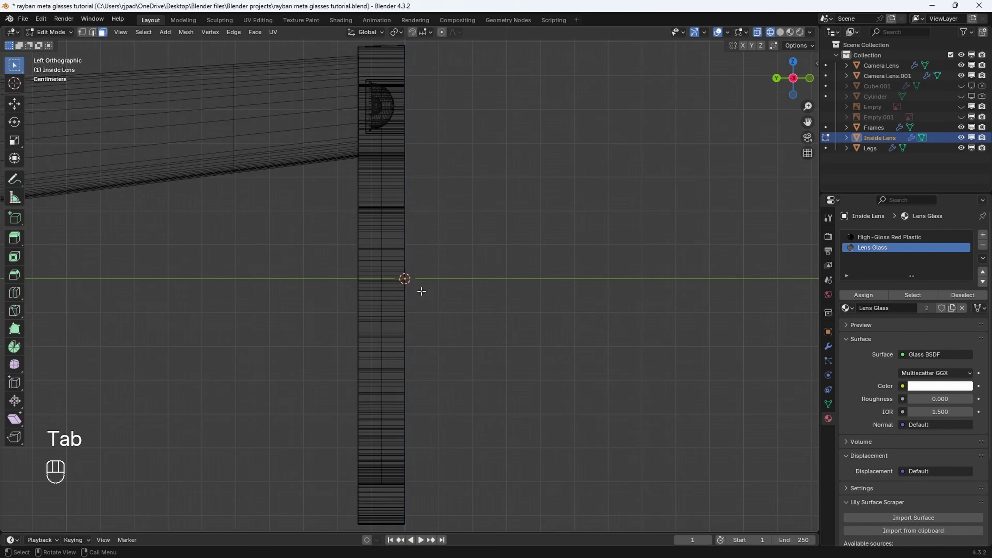
key("a")
key("g")
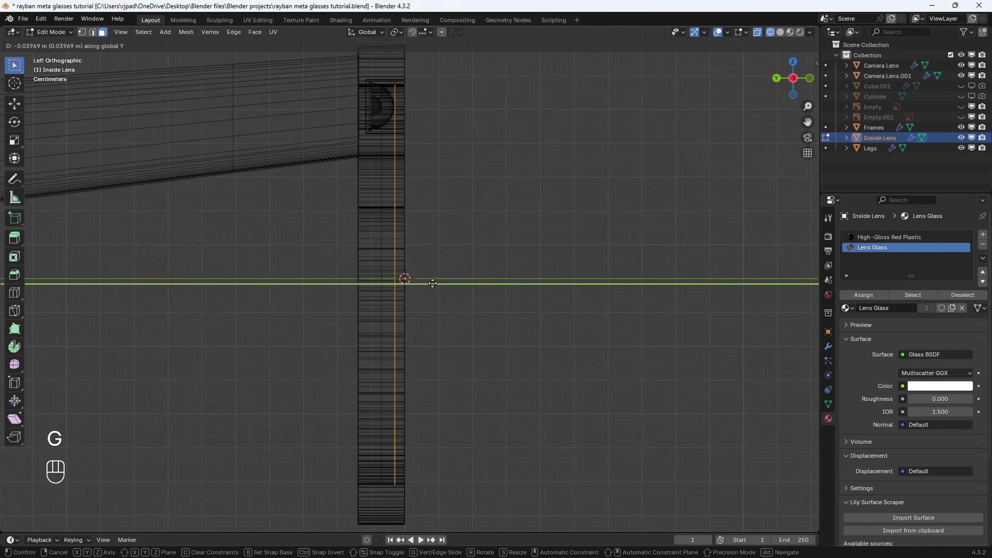
left_click(433, 284)
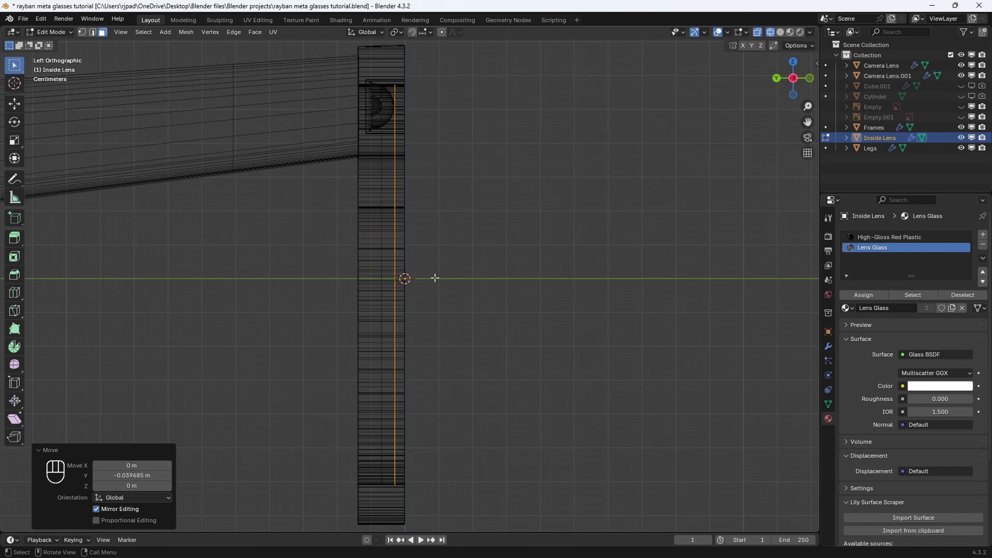
key("e")
Examine how the repositioned lenses sit in the frames from several angles in solid shading
middle_click_drag(442, 303, 407, 309)
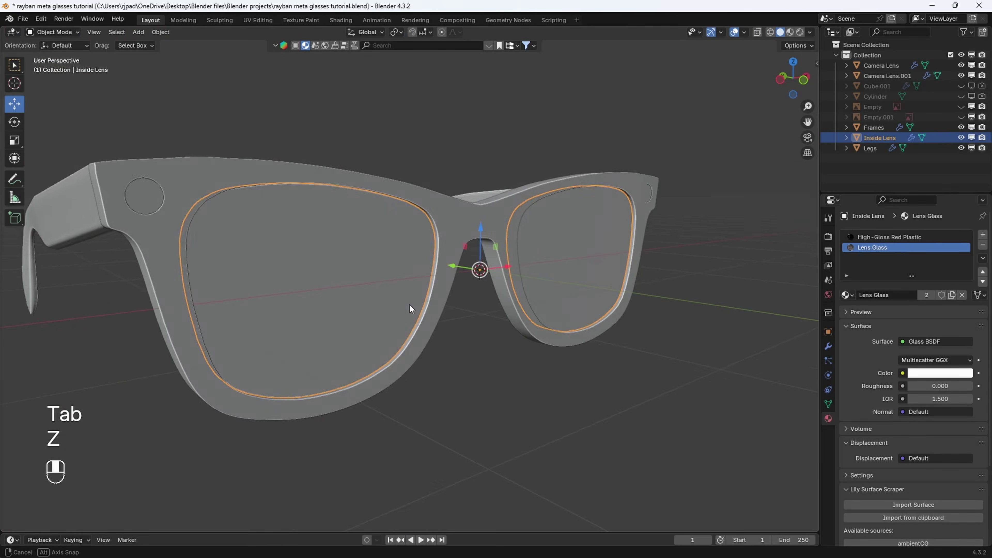
left_click(484, 356)
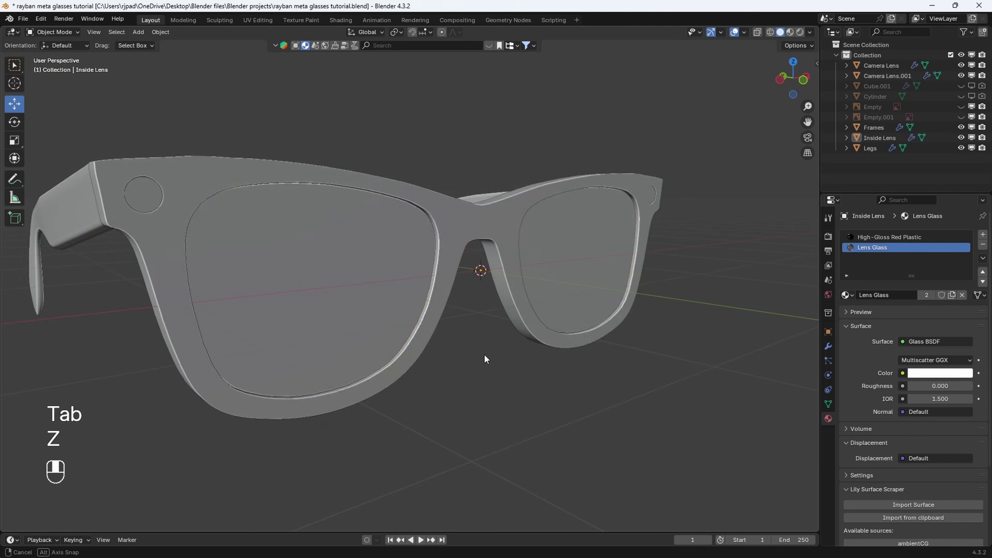
middle_click_drag(484, 355, 450, 385)
left_click(446, 360)
left_click(465, 353)
scroll(450, 386, "up", 2)
middle_click_drag(396, 333, 369, 293)
scroll(359, 279, "down", 1)
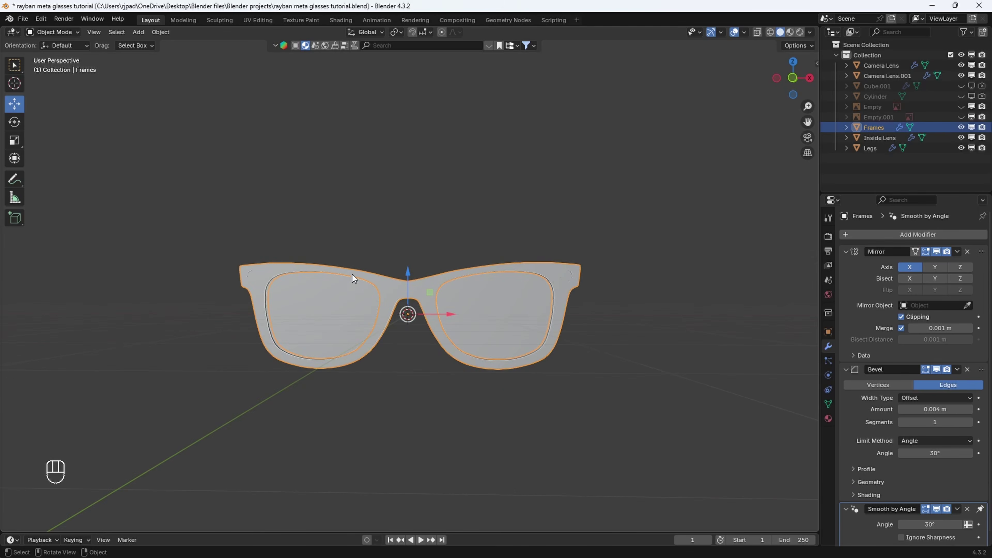
scroll(459, 338, "up", 2)
middle_click_drag(459, 338, 437, 332, "shift")
middle_click_drag(438, 332, 462, 327)
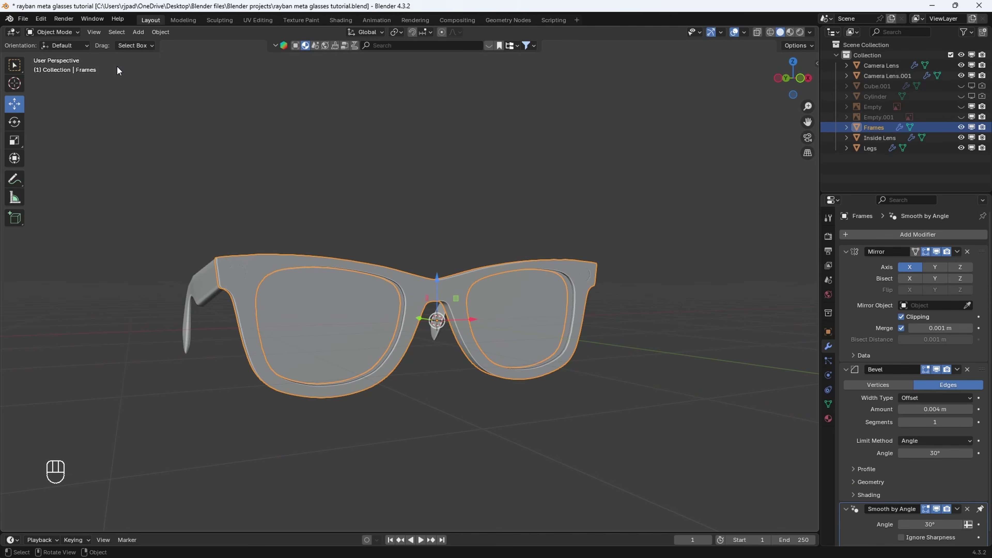
Import rayban logo.svg from the Logos folder as a Scalable Vector Graphics file
left_click(23, 20)
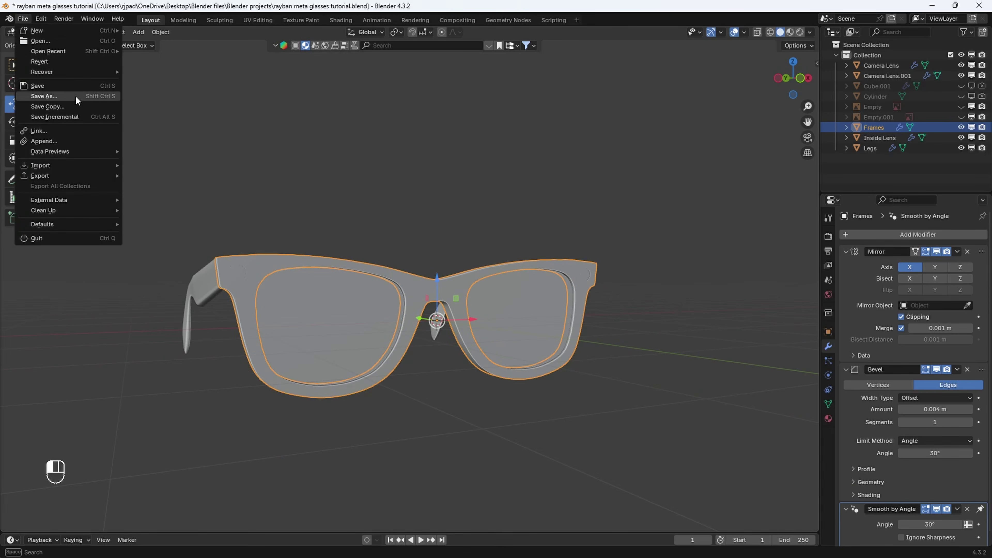
mouse_move(62, 165)
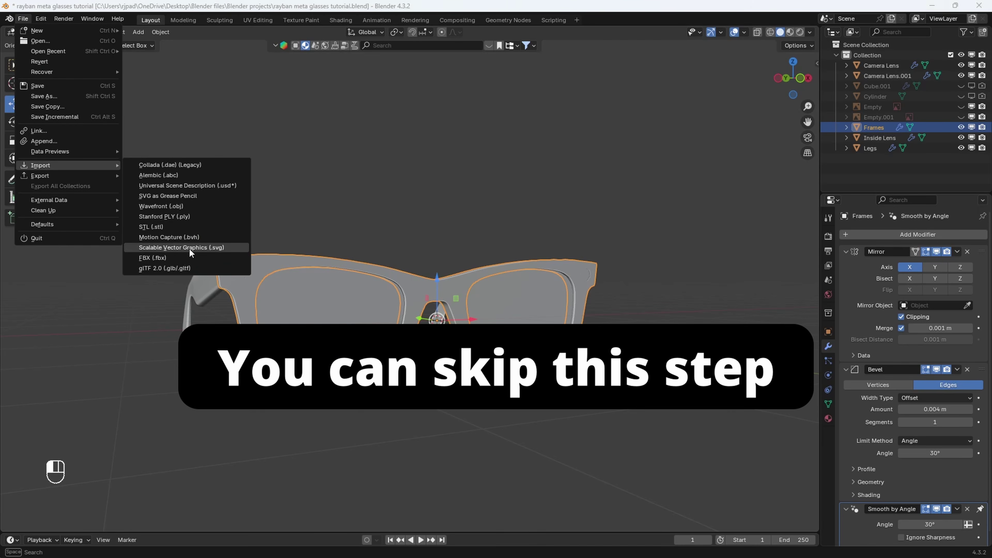
left_click(182, 248)
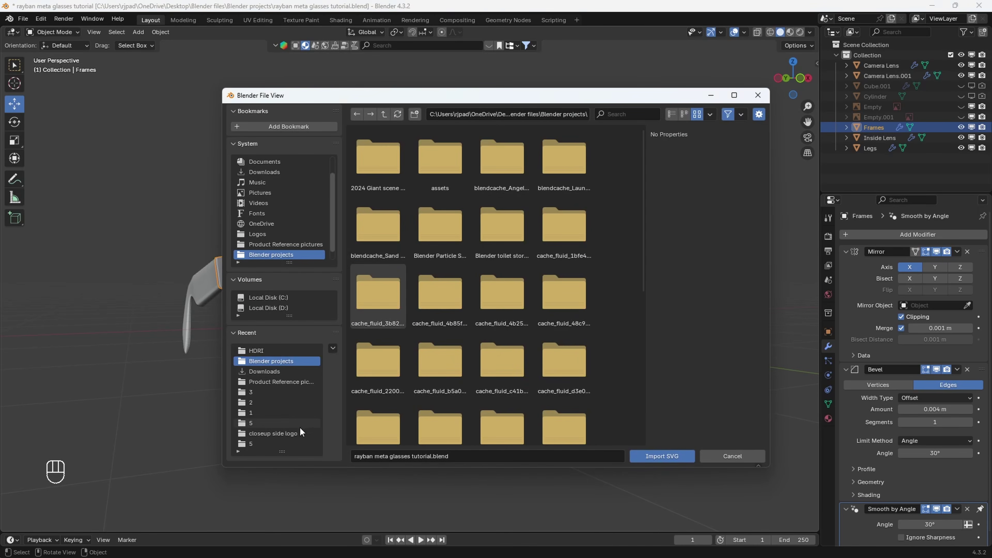
left_click(297, 423)
left_click(258, 254)
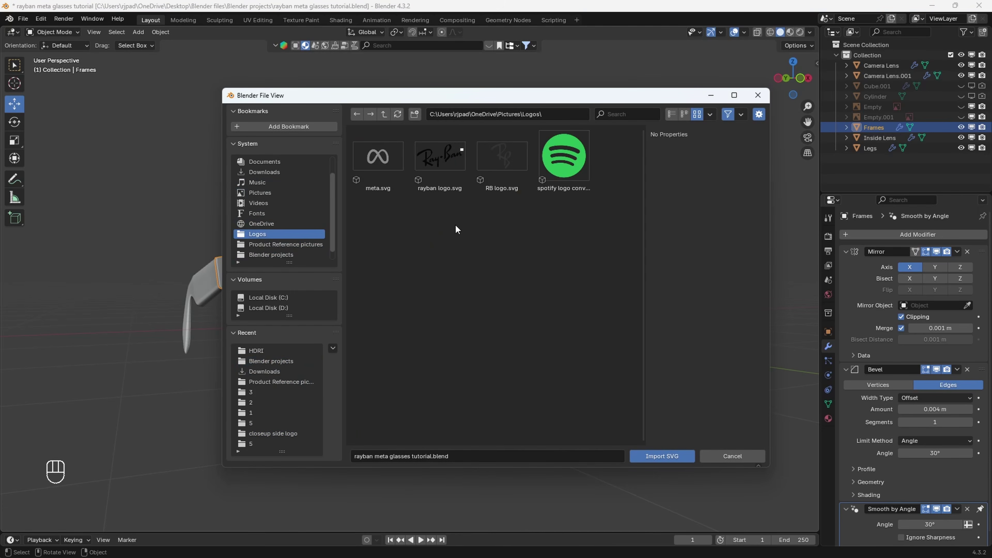
left_click(447, 168)
left_click(506, 158)
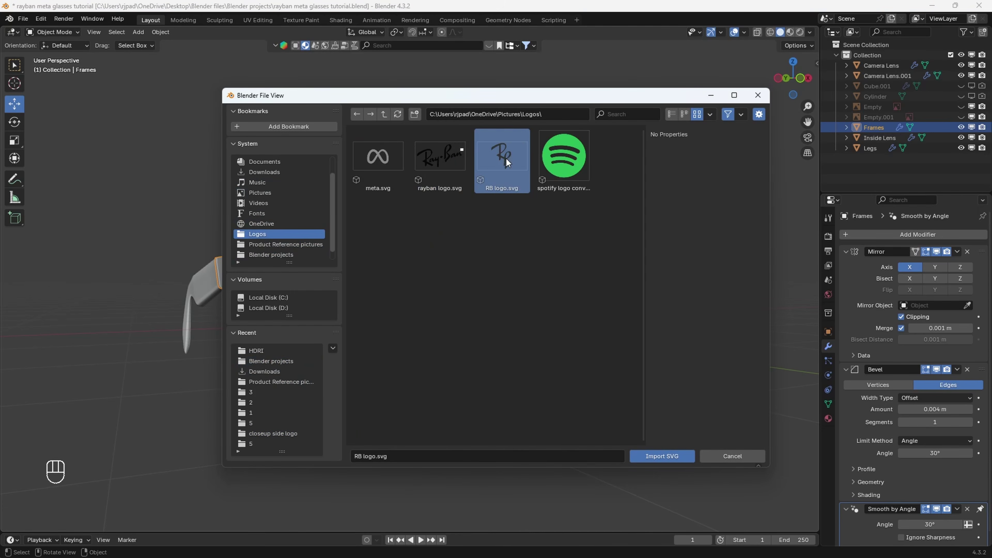
left_click(453, 178)
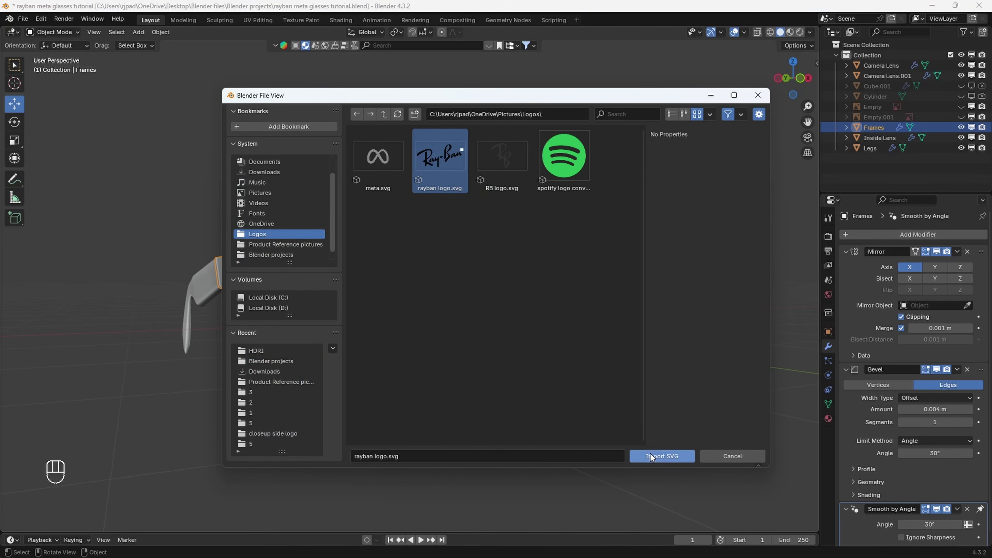
left_click(662, 456)
Delete the unwanted rectangle rect6 from the imported Ray-Ban logo
middle_click_drag(410, 352, 538, 288)
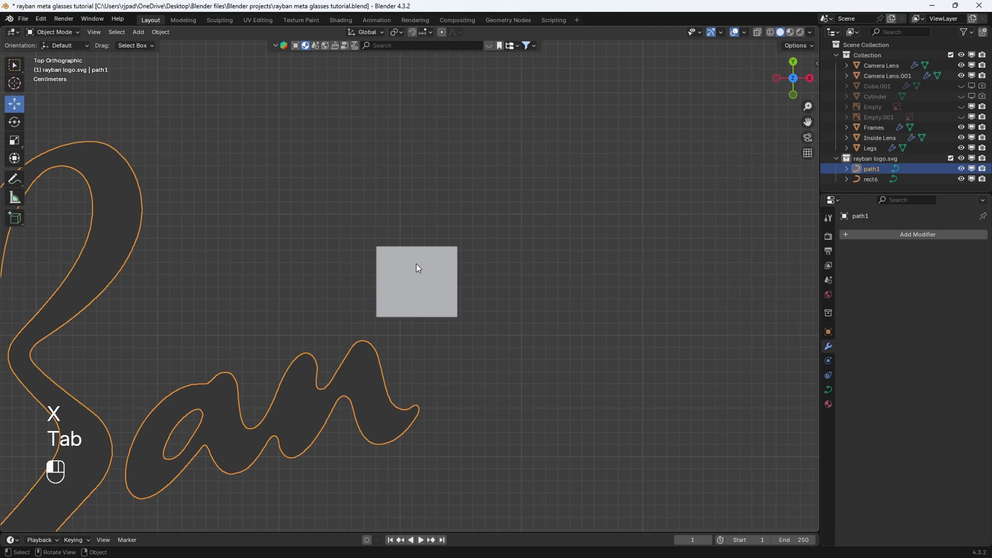
key("x")
left_click(416, 264)
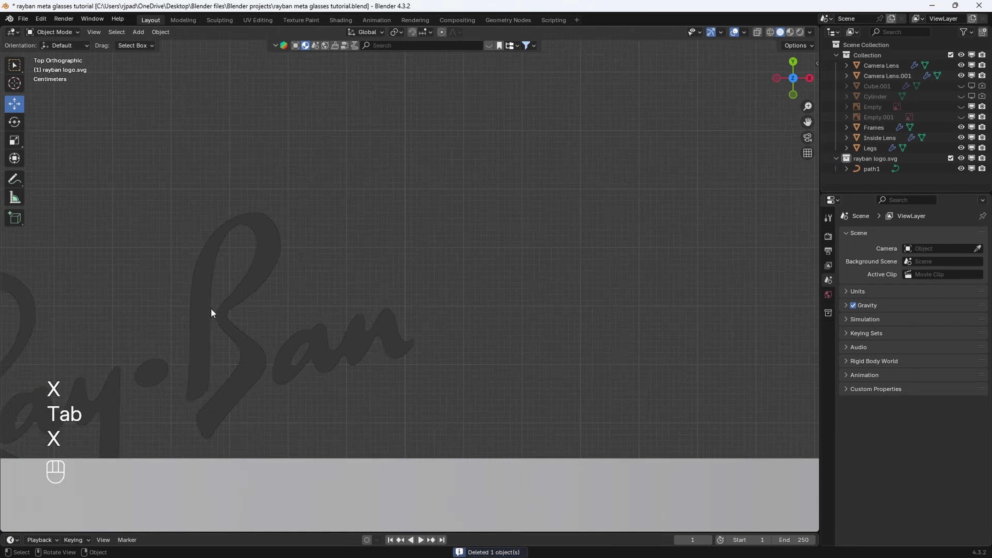
Select the Ray-Ban logo curve, centre its geometry on its origin and rotate it 90° about the X axis
scroll(430, 293, "down", 5)
left_click(498, 265)
middle_click_drag(497, 265, 412, 253)
scroll(412, 253, "down", 2)
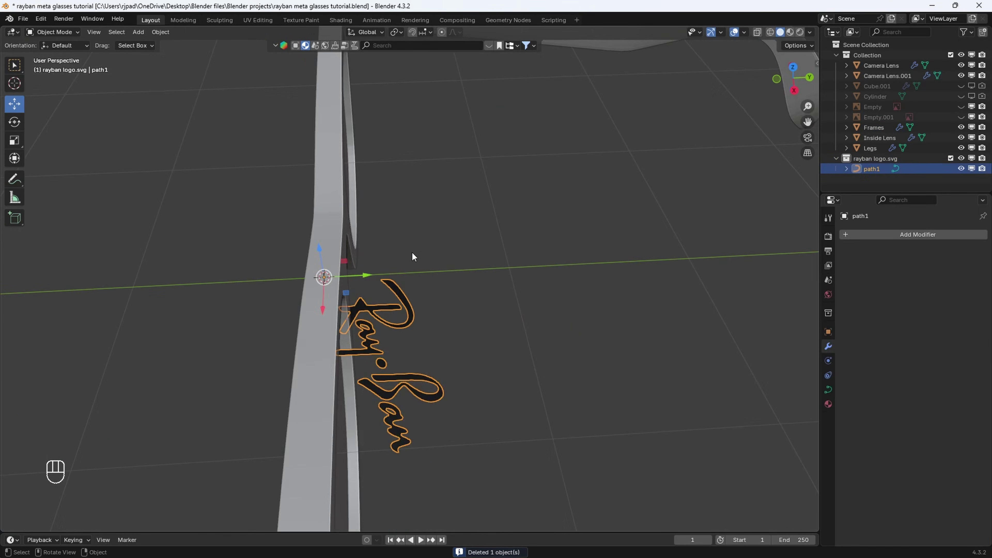
right_click(407, 320)
mouse_move(390, 387)
left_click(489, 387)
middle_click_drag(489, 386, 489, 264)
type("rx90")
key("Return")
scroll(468, 289, "up", 4)
middle_click_drag(451, 313, 430, 316)
Set the Ray-Ban logo material's diffuse color to white (#FFFFFFFF) and show the logo in rendered shading
left_click(829, 404)
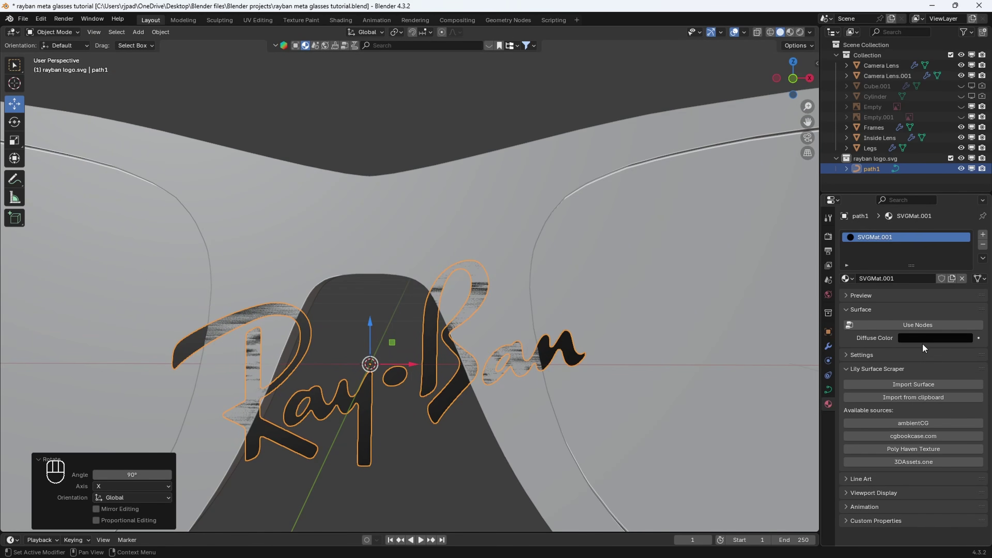
left_click(924, 339)
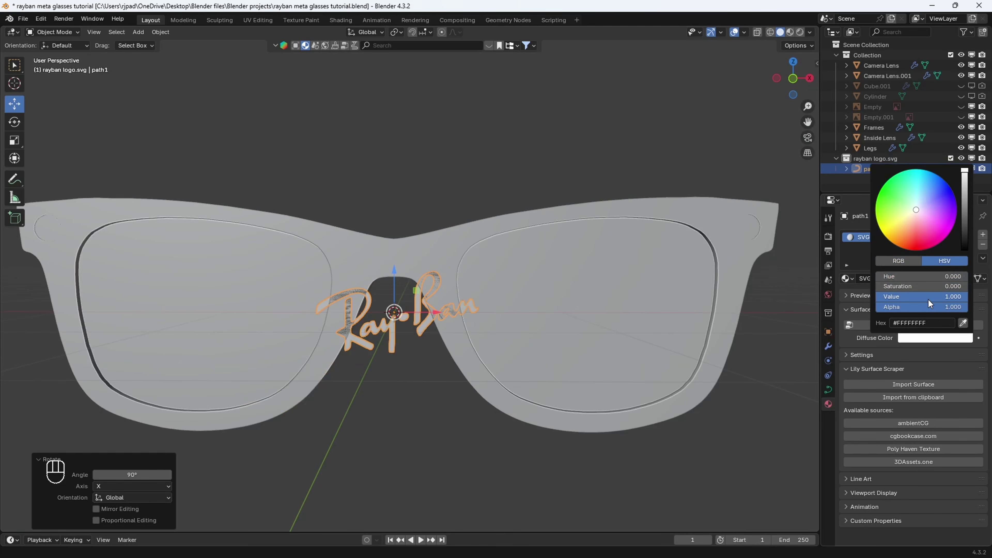
left_click(929, 299)
key("Return")
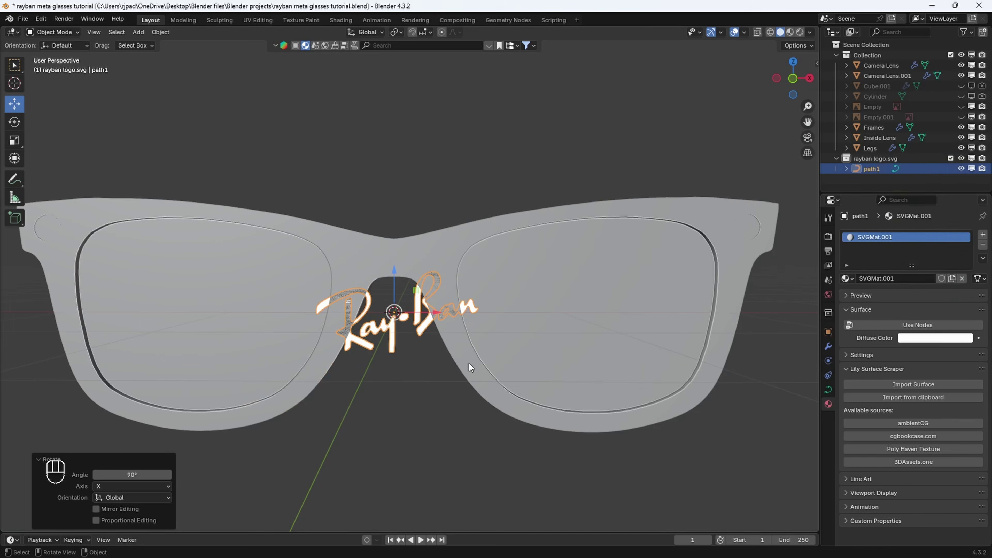
scroll(459, 368, "up", 3)
scroll(439, 416, "down", 3)
key("z")
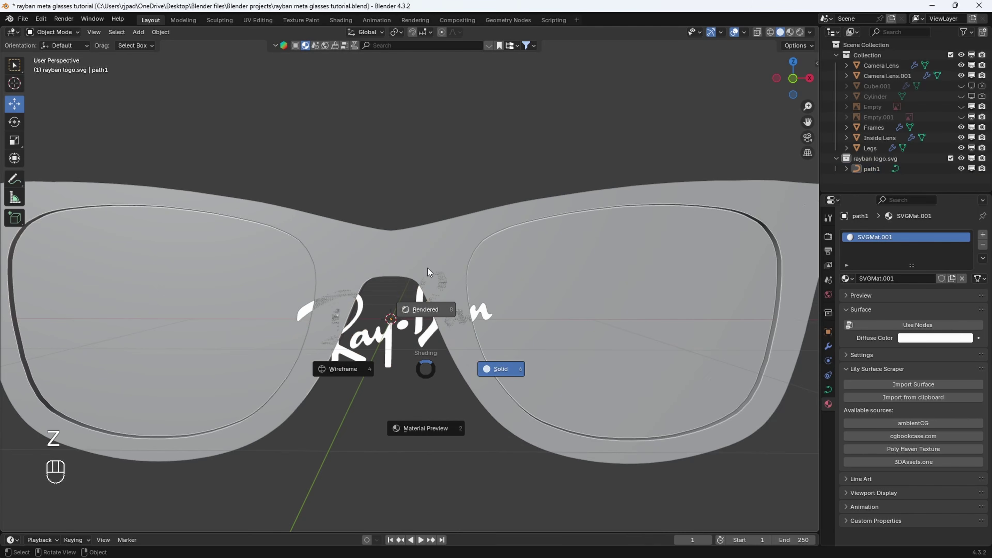
left_click(427, 272)
left_click(430, 331)
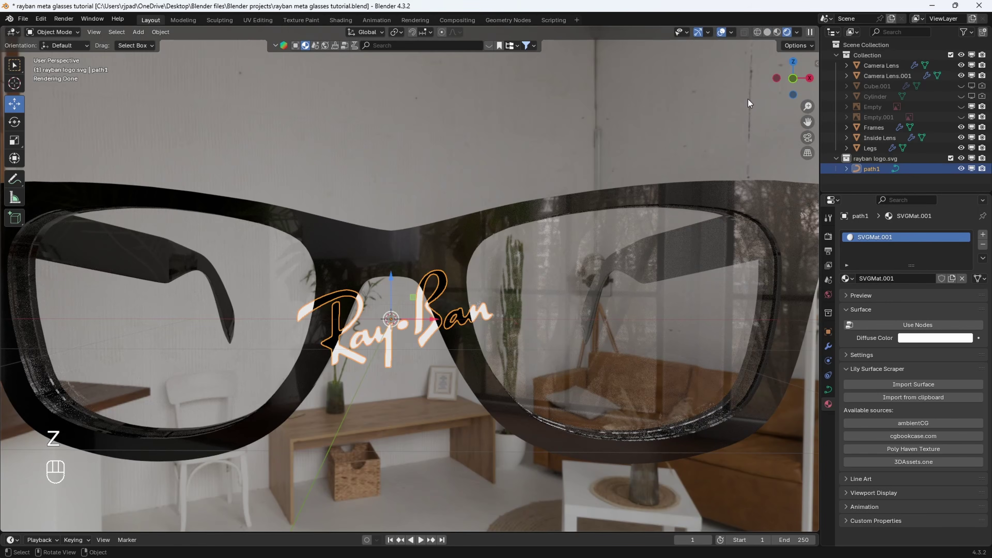
In front view, scale the Ray-Ban logo to about 0.24 and move it about -1.78 m along X
left_click(793, 79)
middle_click_drag(430, 312, 608, 309, "shift")
key("s")
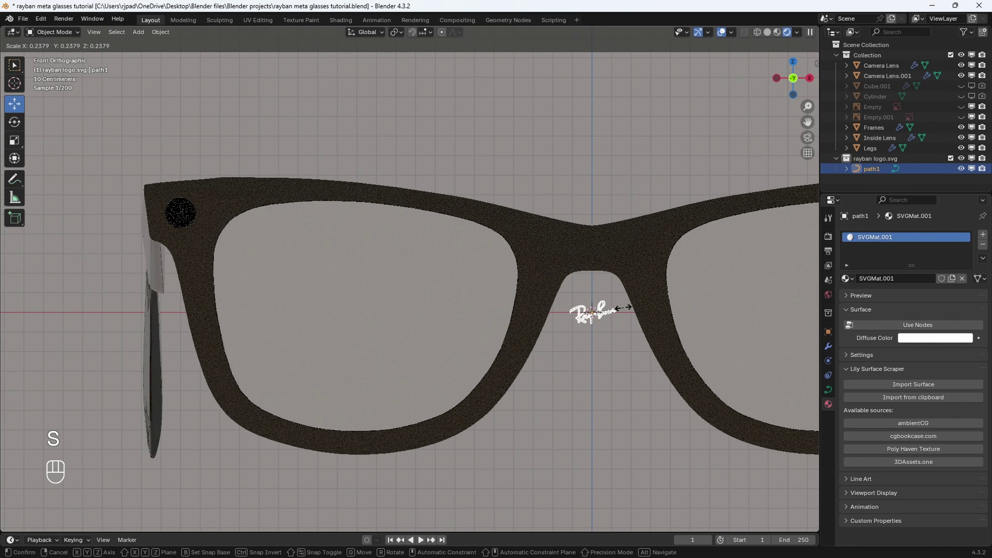
left_click(616, 309)
key("g")
left_click(262, 309)
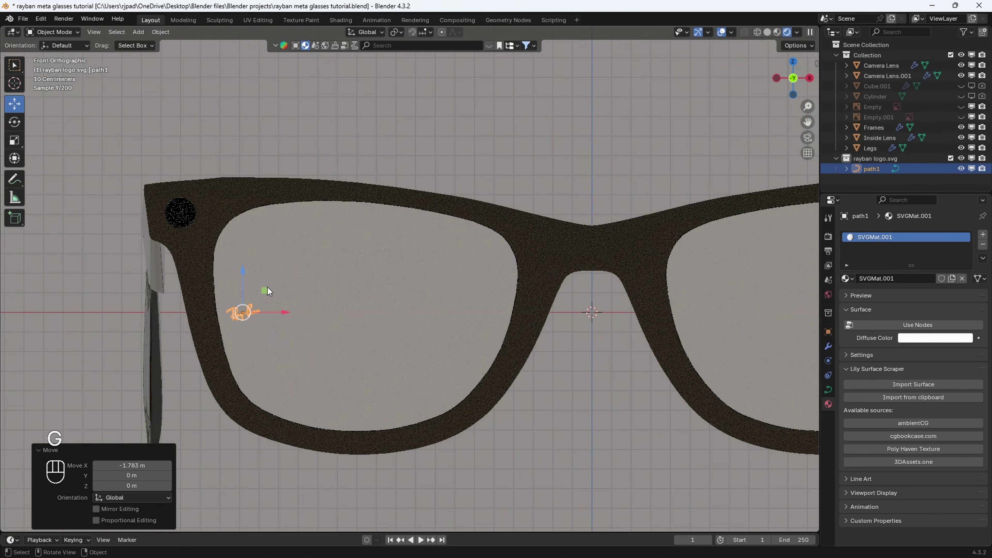
Move the Ray-Ban logo into the upper outer corner of the lens and check its depth from the side
scroll(469, 159, "up", 2)
key("g")
left_click(461, 158)
middle_click_drag(461, 158, 578, 202, "alt")
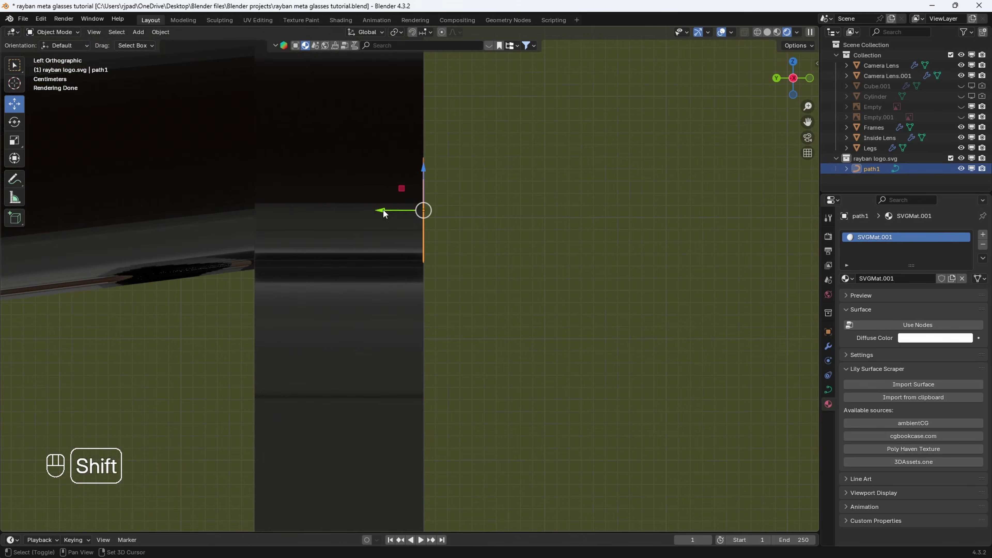
key("ctrl+z")
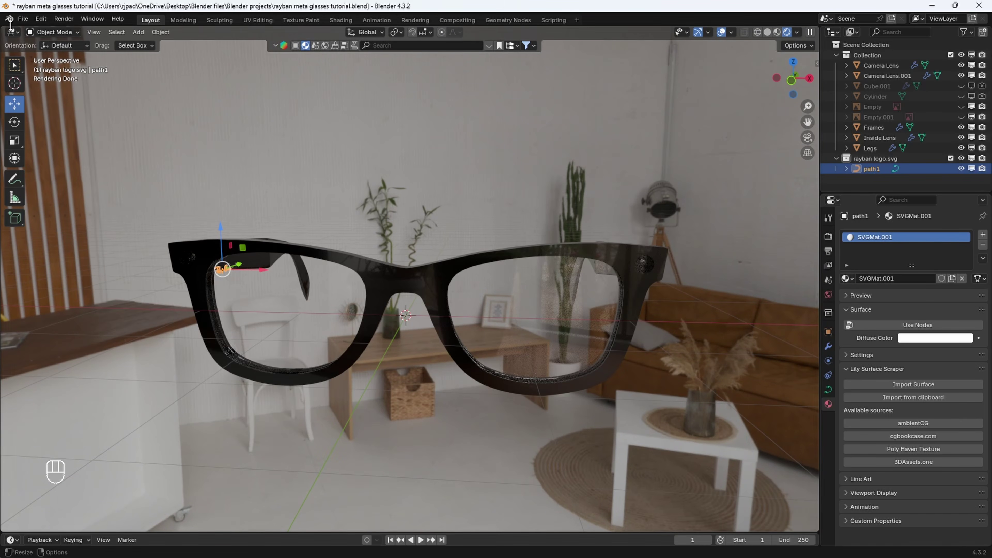
Import RB logo.svg from the Logos folder as a Scalable Vector Graphics file
left_click(20, 20)
mouse_move(63, 165)
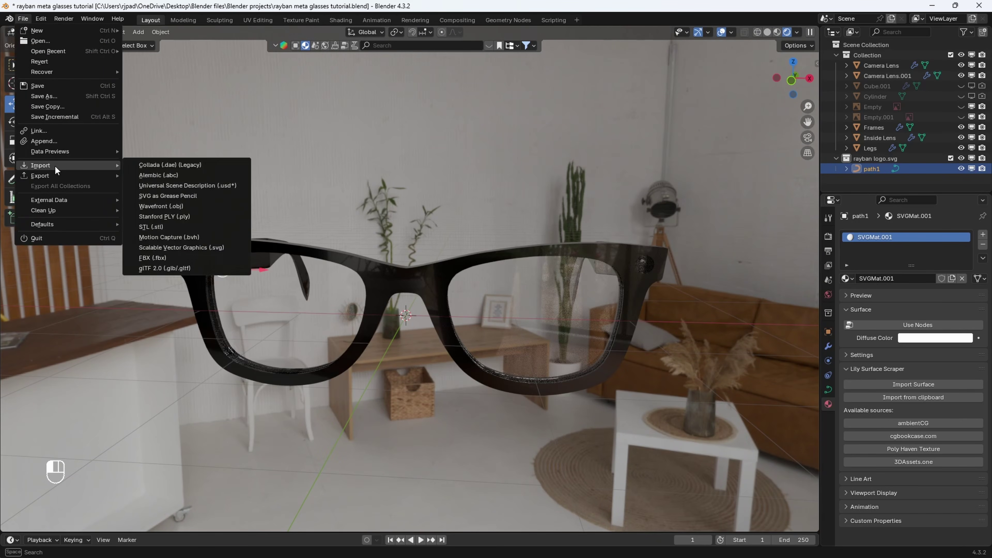
left_click(180, 249)
left_click(506, 153)
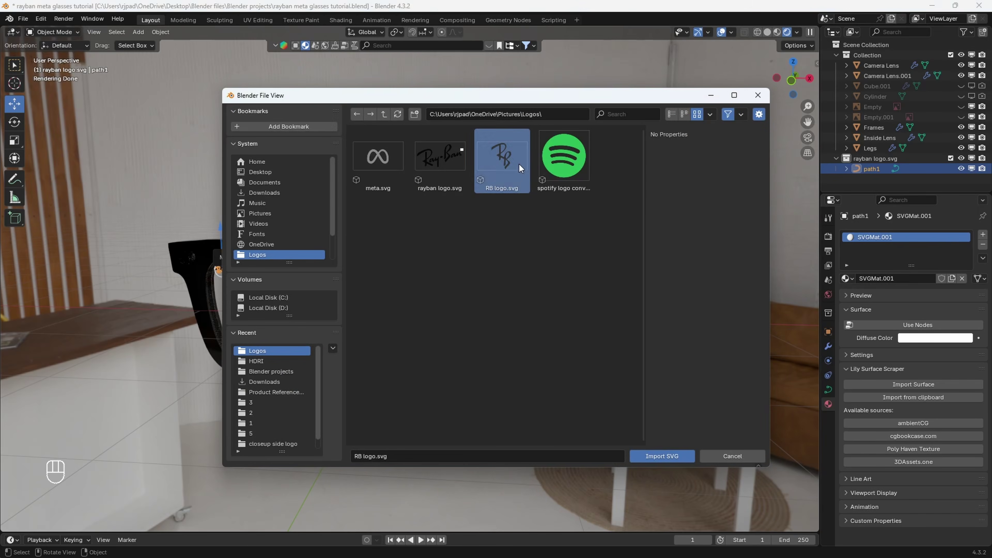
left_click(657, 455)
Centre the RB logo's geometry on its origin, rotate it 90° about the X axis and frame it in view
right_click(473, 254)
left_click(532, 222)
type("rx90")
key("Return")
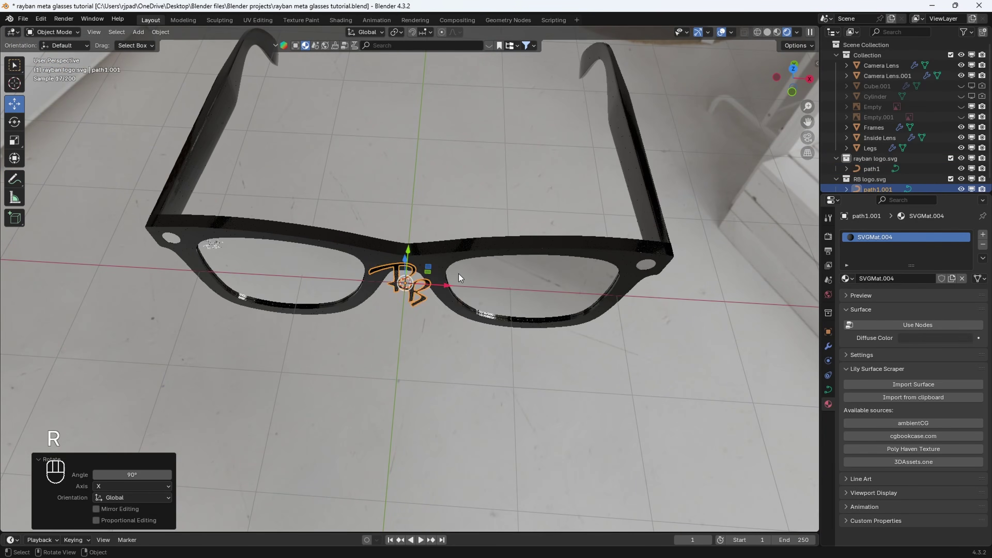
key("KP_Decimal")
Set the RB logo material's diffuse color to white (#FFFFFFFF)
left_click(936, 338)
left_click_drag(965, 172, 954, 244)
left_click_drag(893, 298, 961, 299)
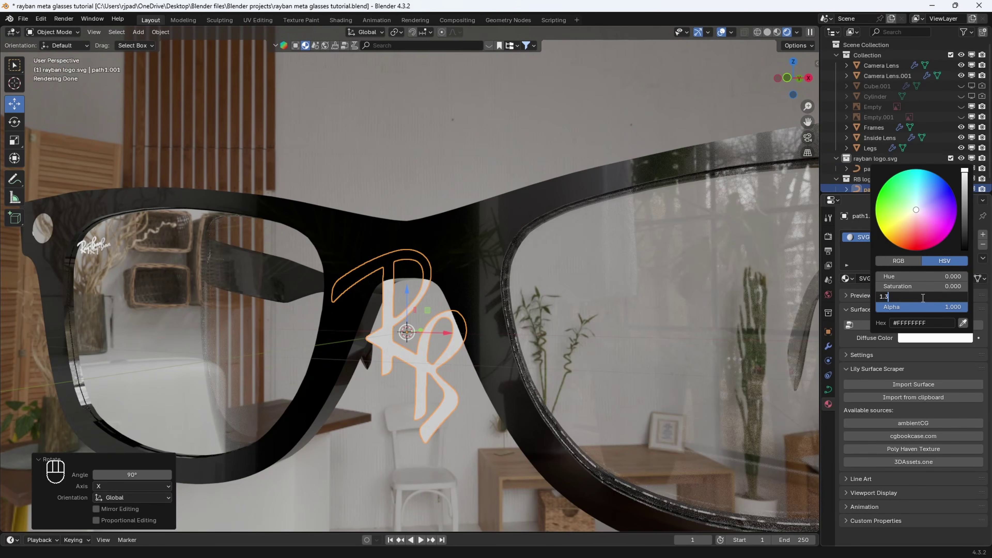
key("BackSpace")
key("BackSpace")
key("Return")
Scale down the RB logo and move it along X and Z into the opposite lens's lower outer corner
scroll(636, 356, "down", 6)
key("KP_1")
key("s")
left_click(414, 316)
key("g")
key("x")
left_click(757, 332)
key("g")
key("z")
left_click(755, 377)
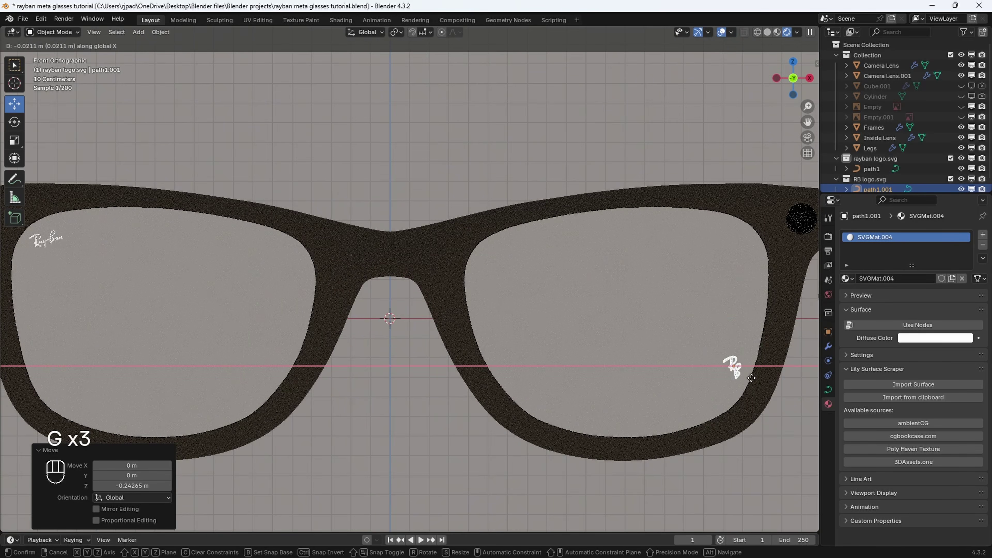
left_click(752, 378)
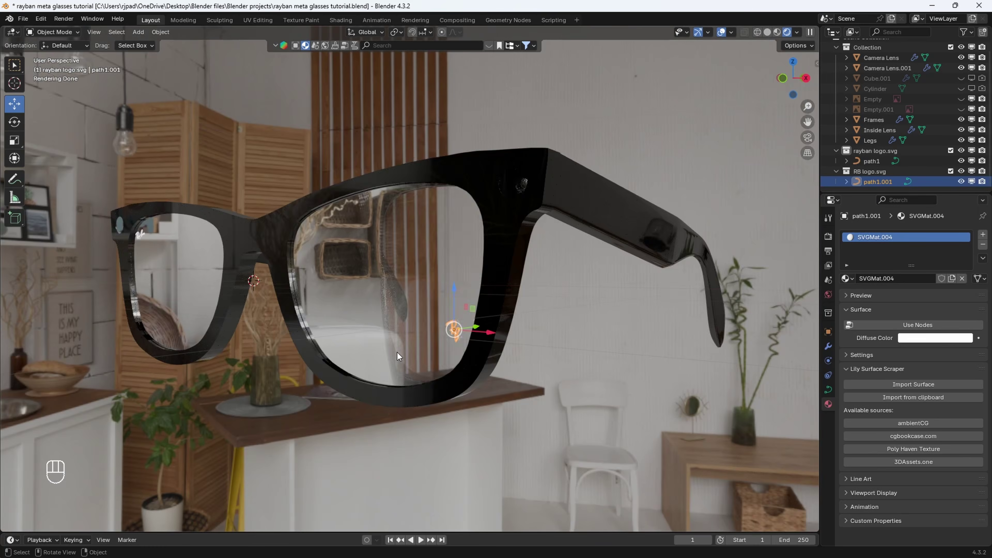
Move the RB logo along the Y axis to seat it against the lens surface
scroll(383, 354, "up", 6)
scroll(412, 364, "up", 2)
key("g")
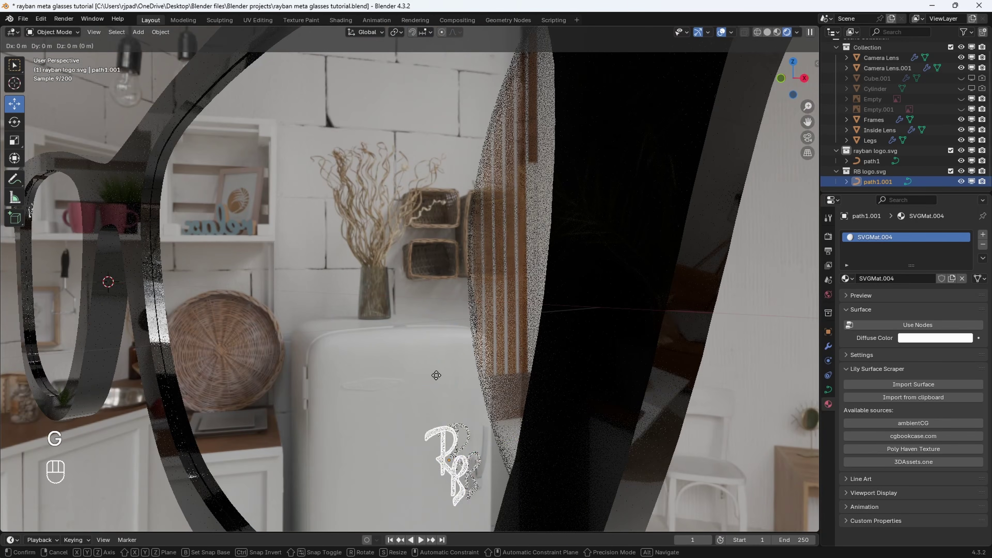
key("y")
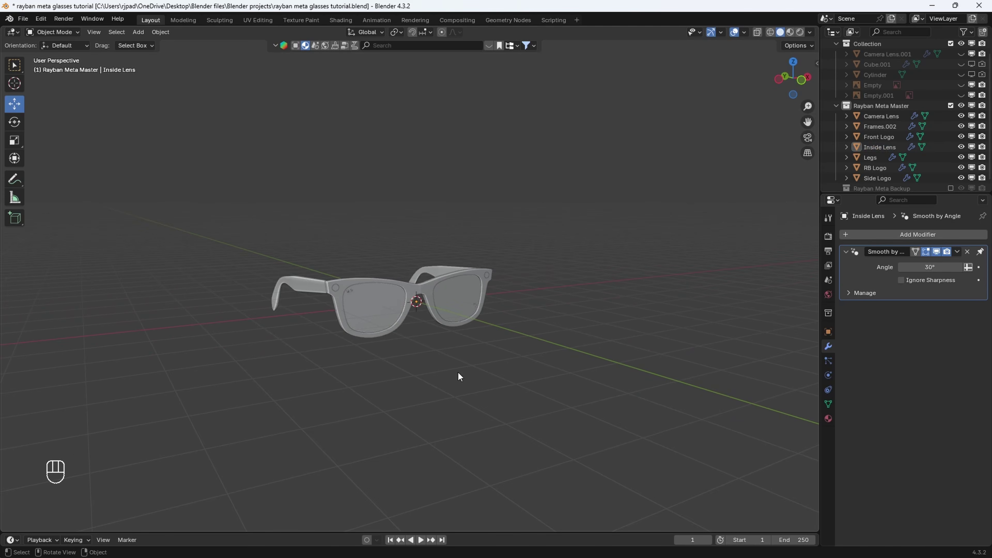
Add a sphere empty at the world origin and set its display size to 3.8 m
key("shift")
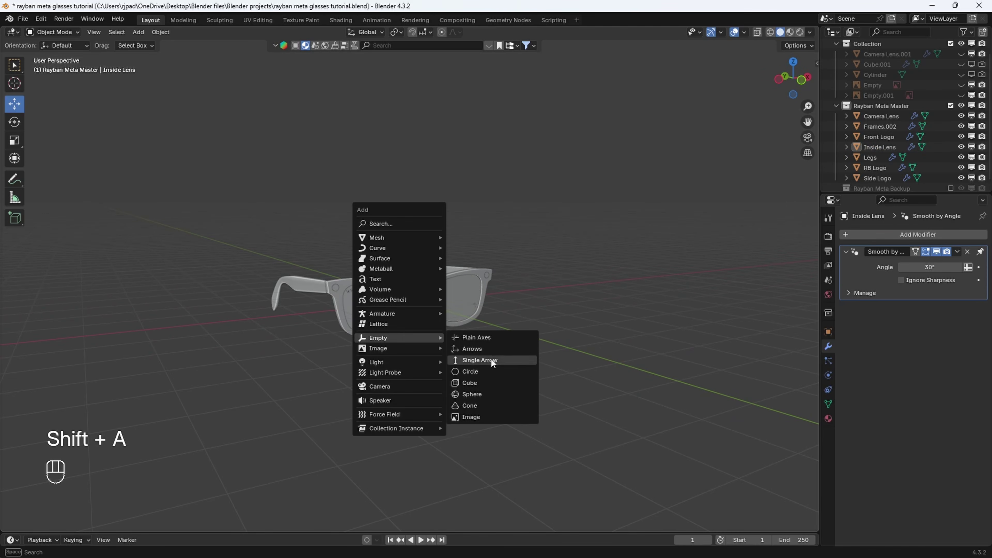
left_click(484, 394)
left_click(829, 376)
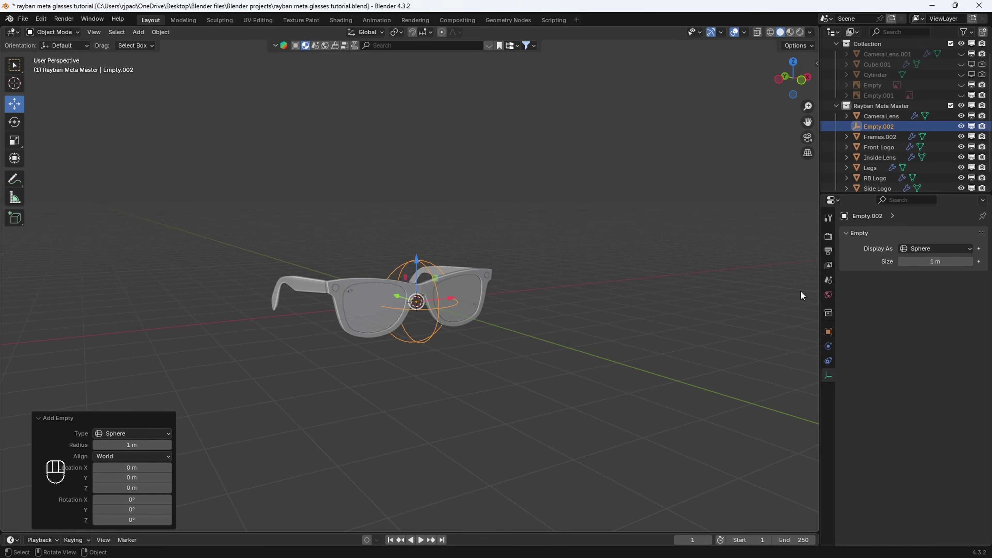
left_click_drag(913, 263, 953, 262)
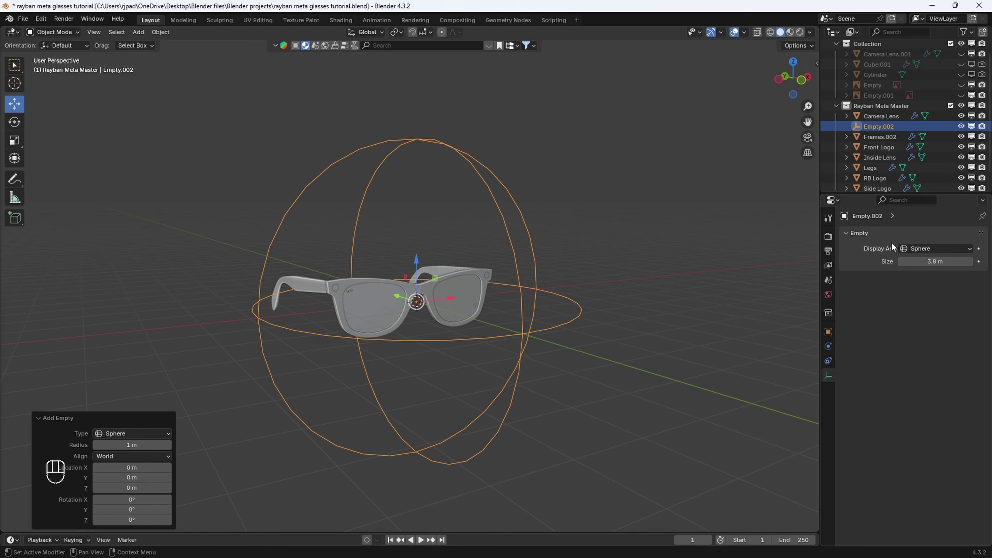
Move the sphere empty 2 m back along the Y axis, between the glasses' legs
left_click(793, 61)
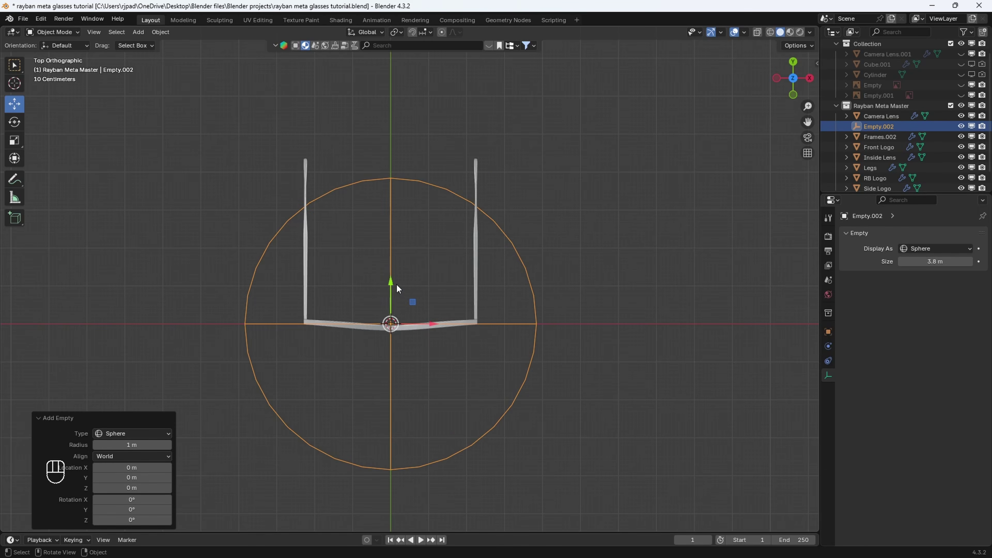
left_click_drag(396, 285, 400, 198, "ctrl")
middle_click_drag(399, 198, 486, 260)
Parent all the glasses parts to the sphere empty with Object (Keep Transform)
key("a")
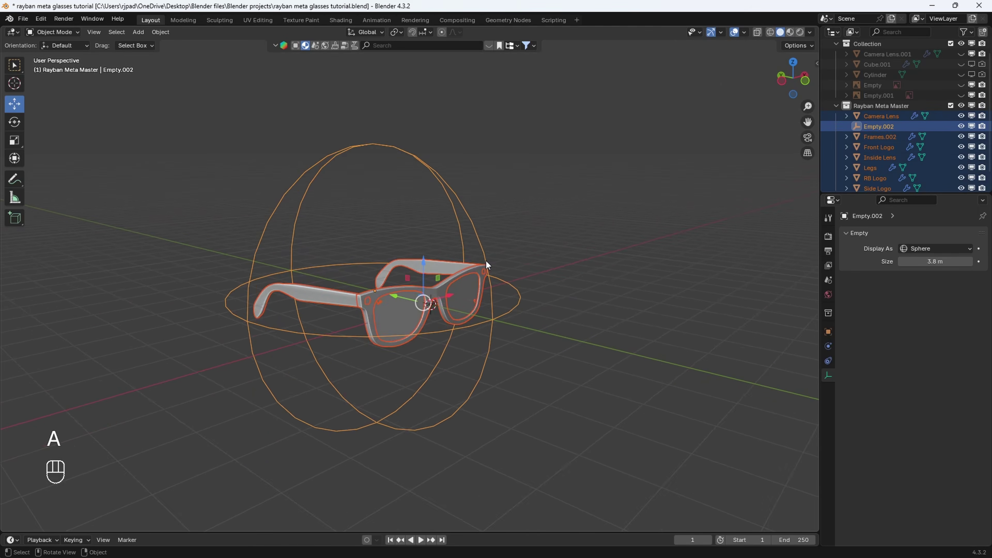
key("ctrl+p")
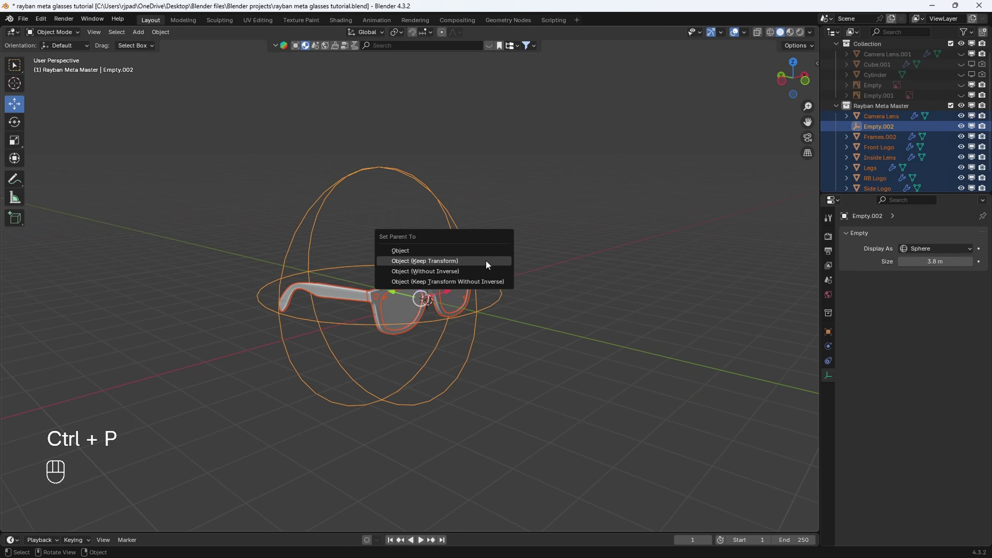
left_click(471, 261)
Test the parenting by moving the sphere empty with the glasses, and undo the move
left_click(462, 243)
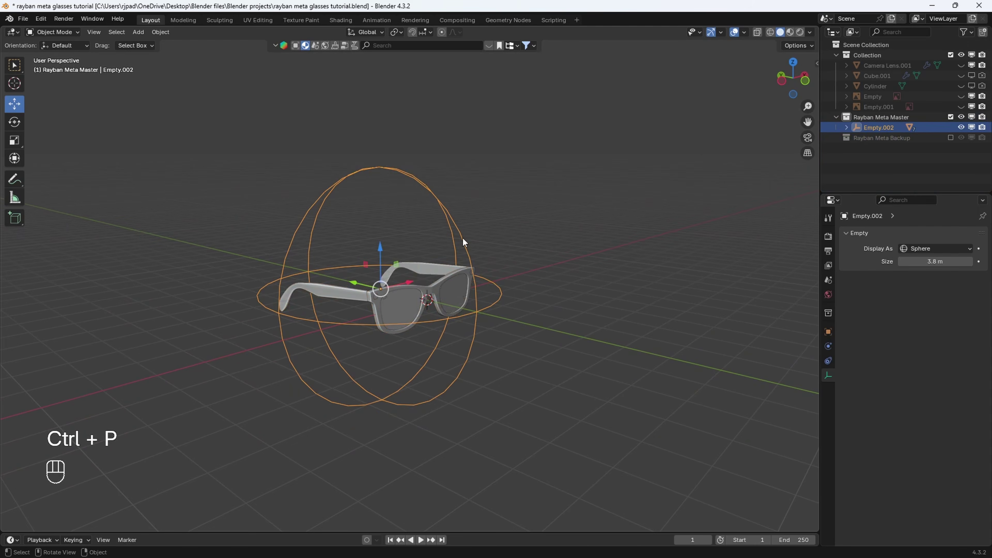
key("g")
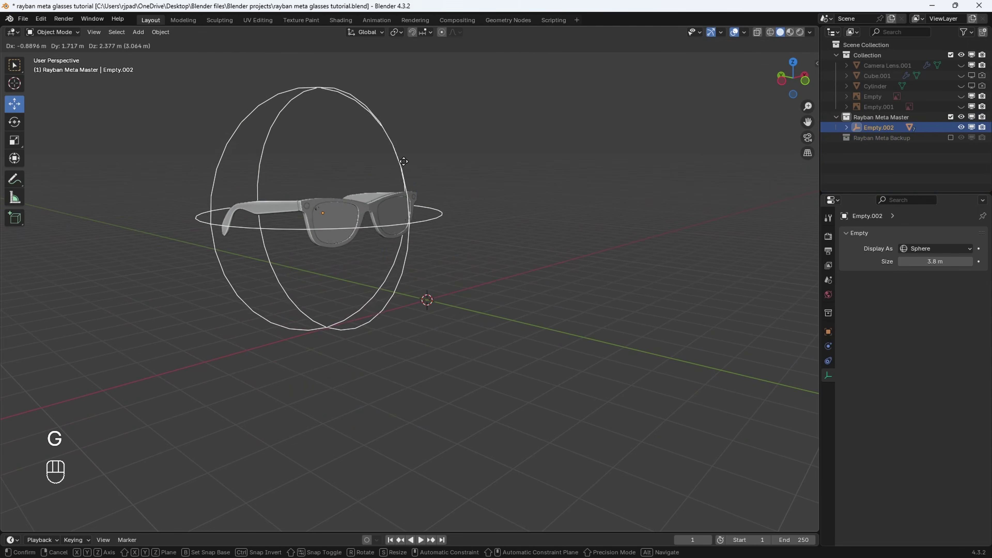
left_click(407, 177)
key("ctrl+z")
middle_click_drag(510, 272, 496, 306)
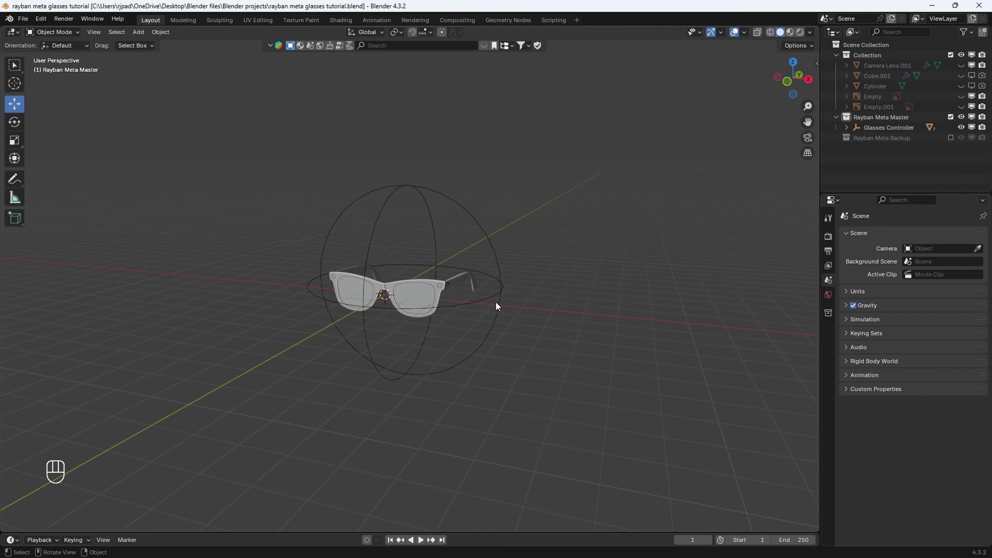
Set the Glasses Controller's scale to 0.030 on the X, Y and Z axes
left_click(502, 274)
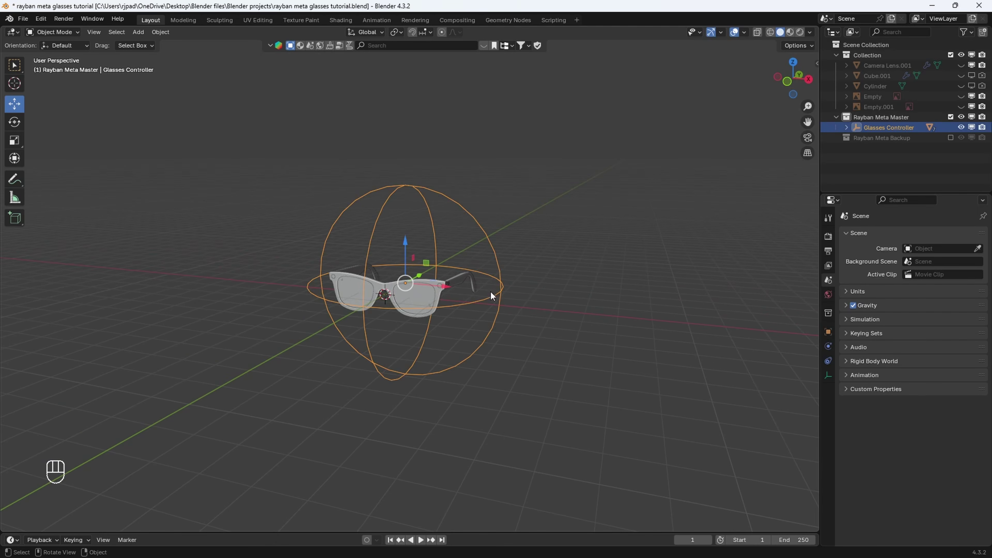
middle_click_drag(491, 296, 534, 262)
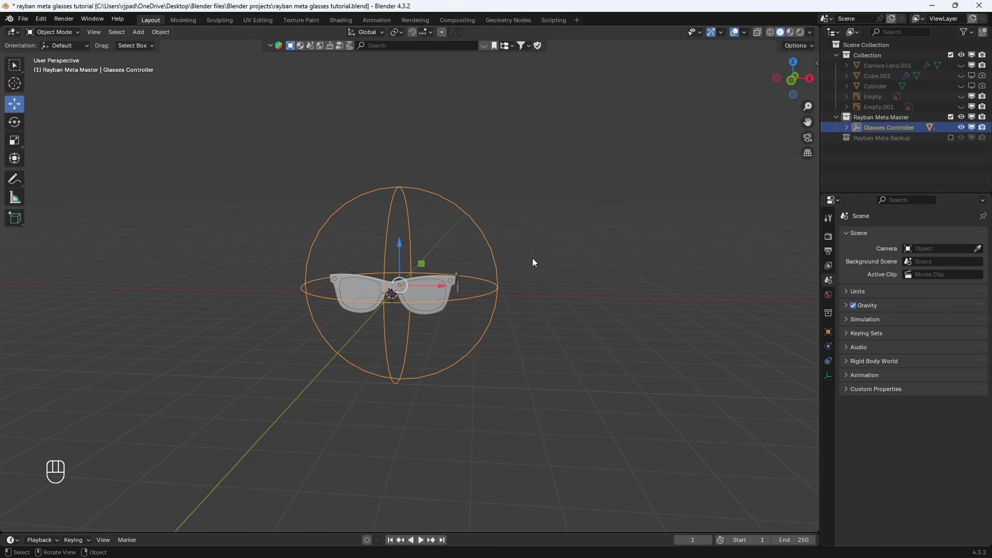
key("n")
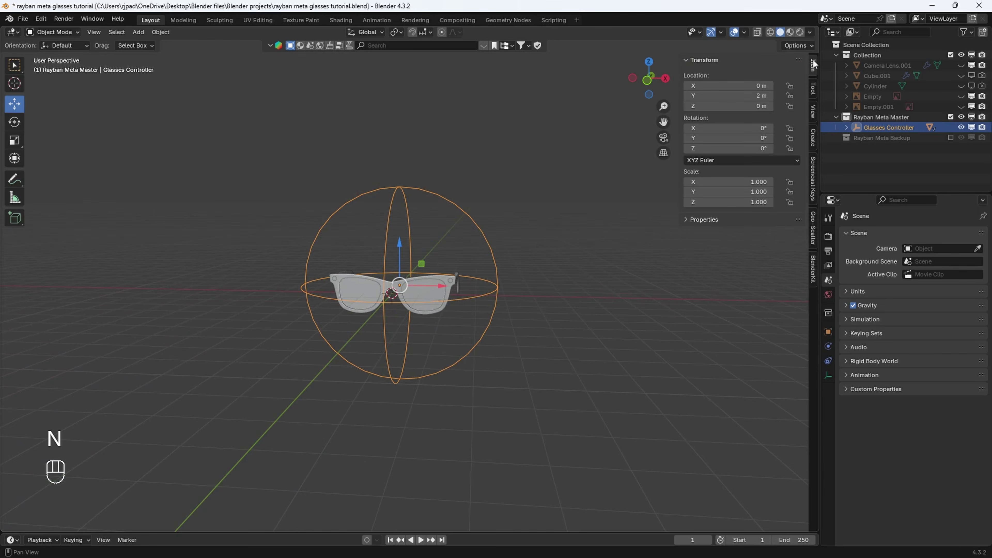
scroll(508, 232, "up", 1)
left_click_drag(748, 182, 749, 202)
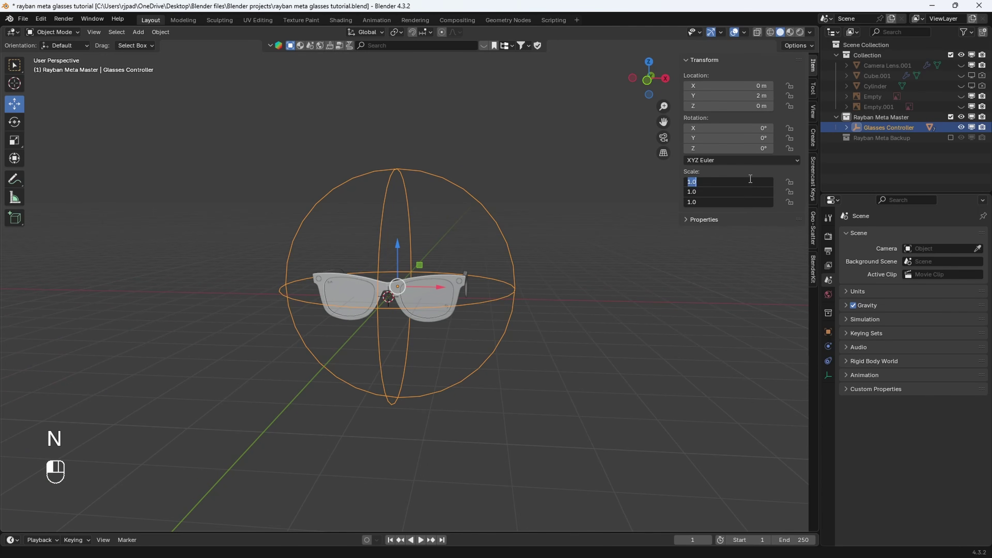
key("Return")
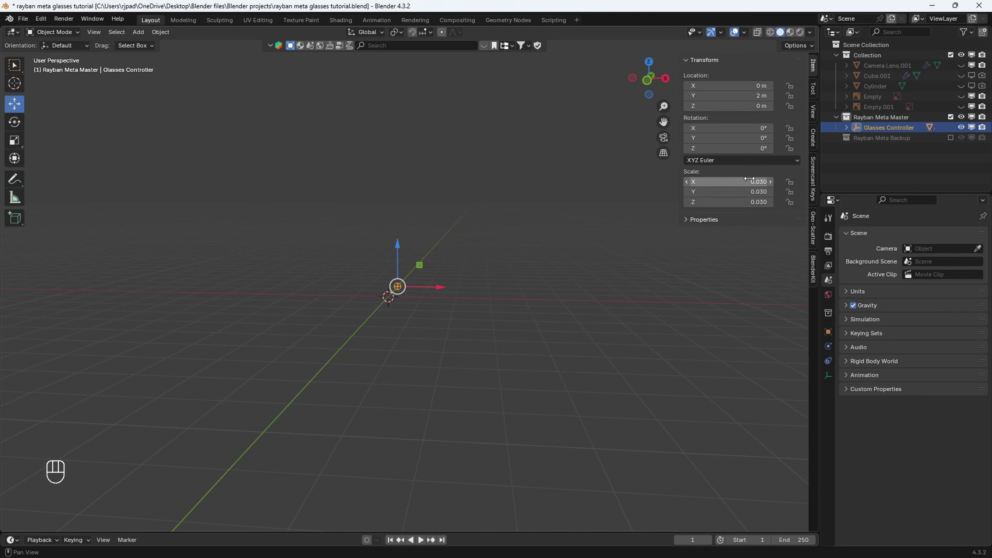
Set the Glasses Controller's Y location to 0 m
scroll(414, 280, "up", 4)
middle_click_drag(414, 282, 375, 301)
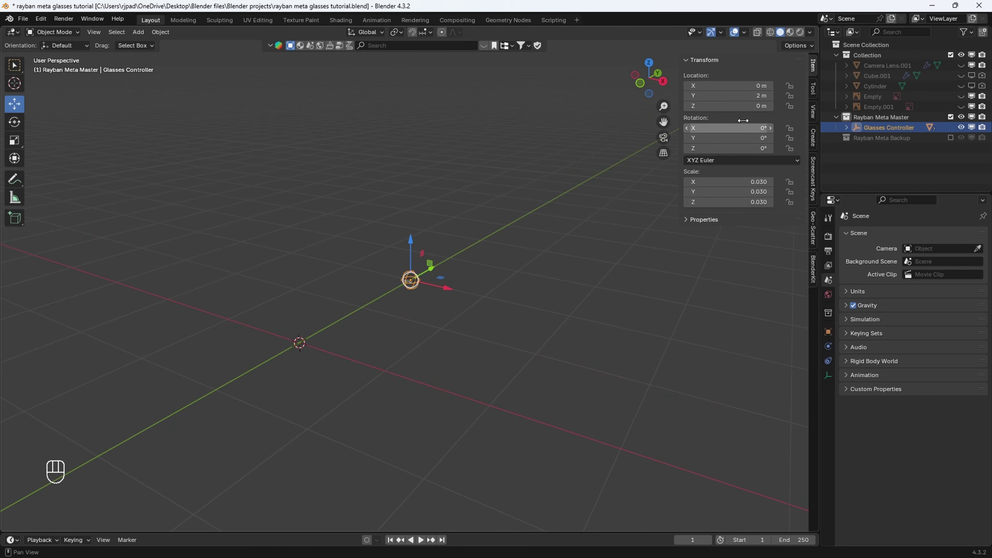
left_click(740, 95)
key("Return")
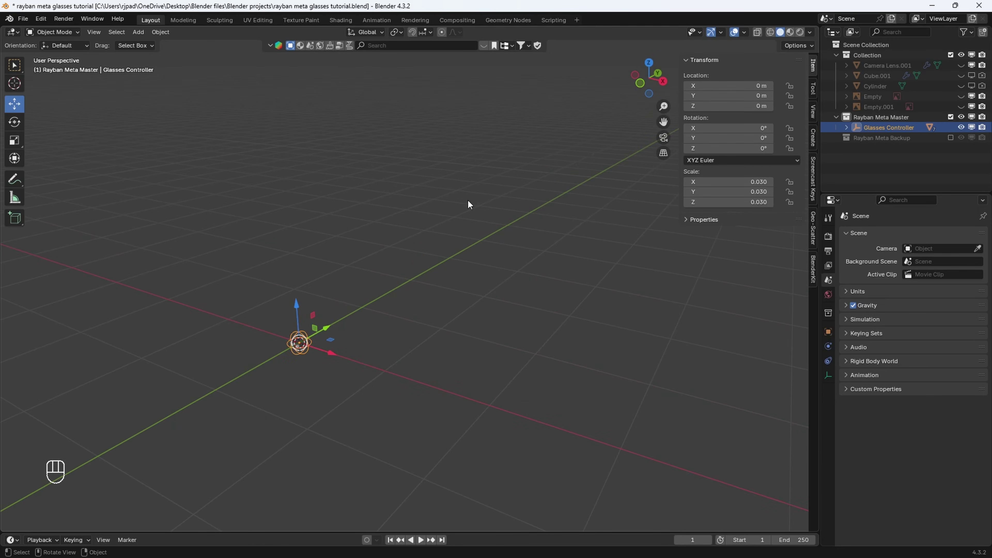
Raise the Glasses Controller about 0.24 m along the Z axis
middle_click_drag(370, 275, 401, 272)
scroll(399, 275, "up", 5)
middle_click_drag(299, 426, 436, 304, "shift")
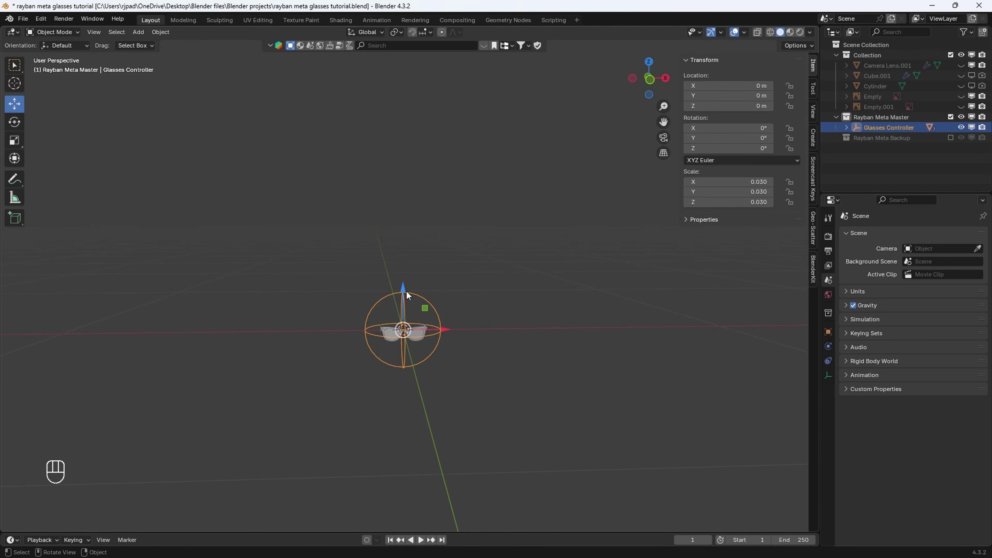
left_click_drag(403, 288, 403, 198)
middle_click_drag(419, 165, 405, 223, "shift")
middle_click_drag(367, 69, 362, 74)
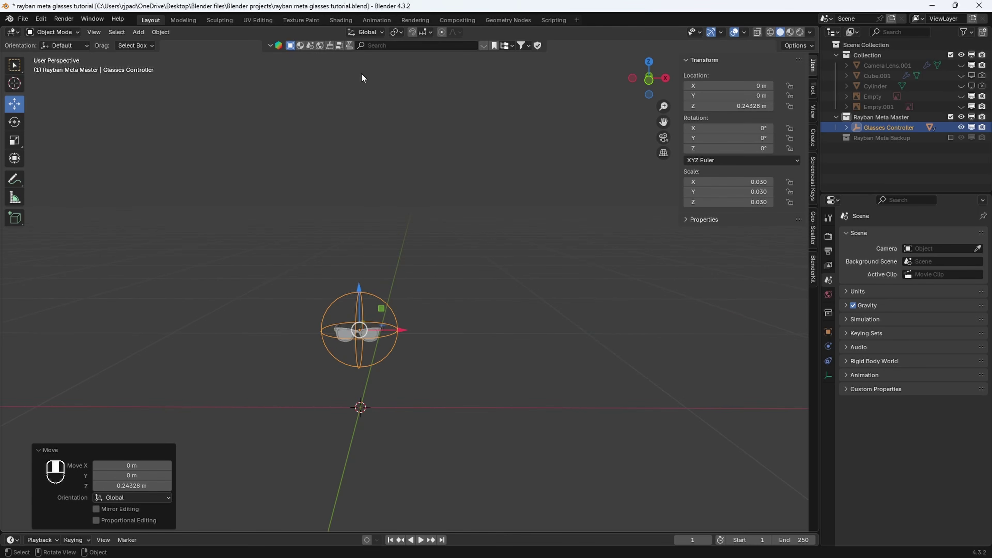
Search the BlenderKit models for "glass table" and place the Glass coffee table near the world origin
left_click(522, 45)
left_click(524, 45)
left_click(476, 87)
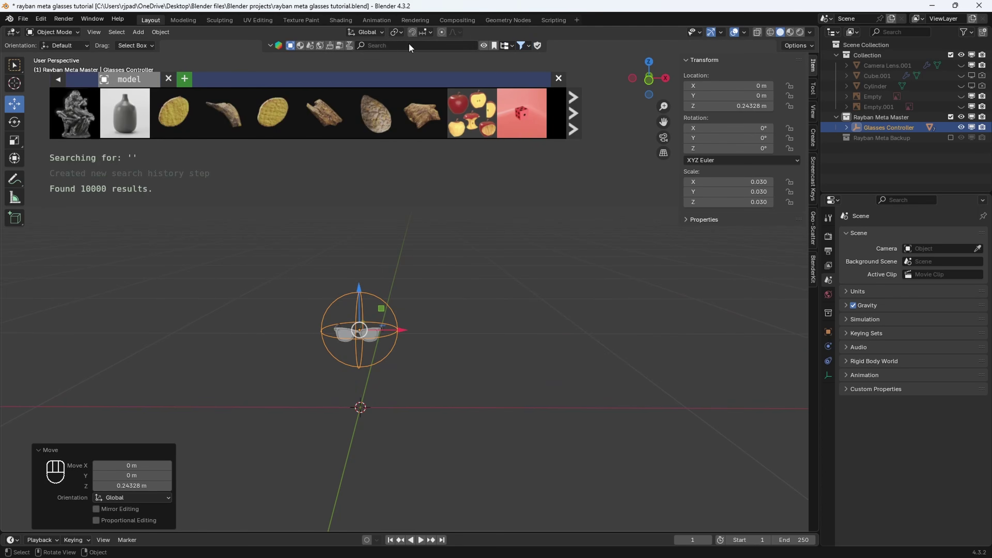
left_click(409, 44)
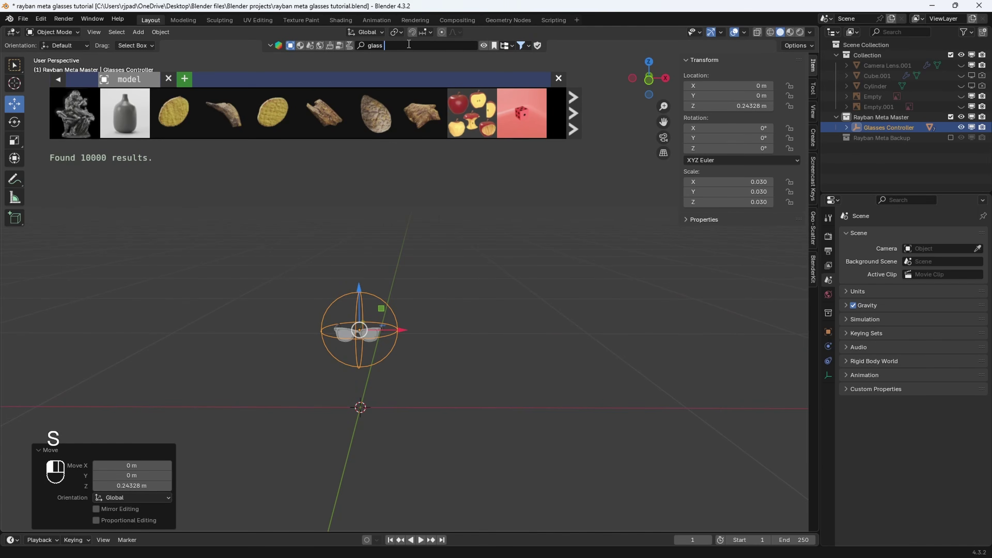
type("glass table")
key("Return")
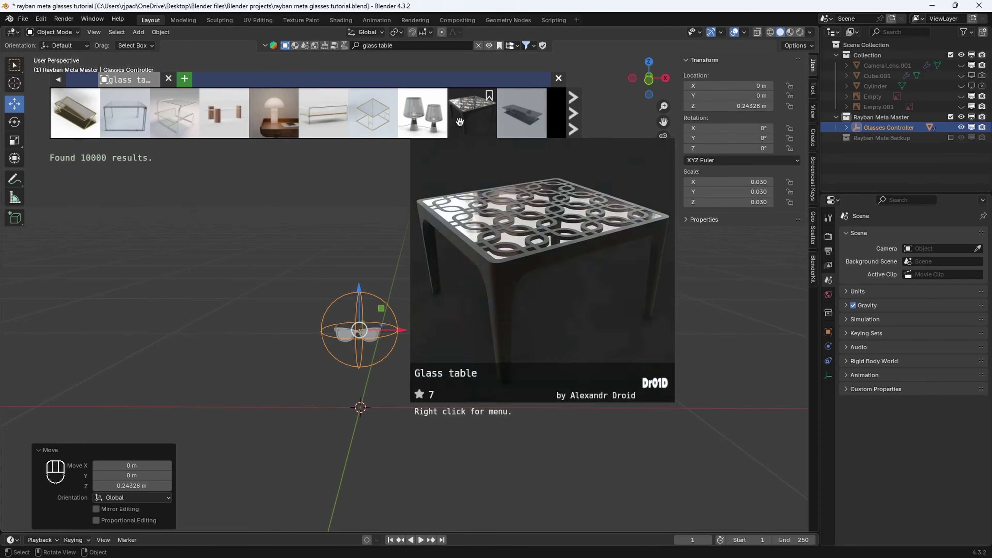
left_click_drag(335, 121, 370, 404)
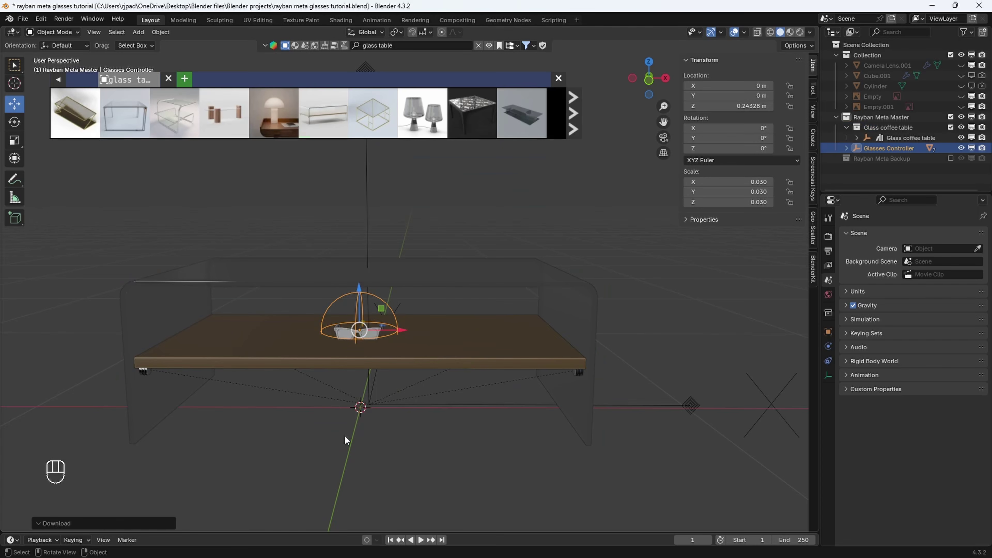
Set the Glass coffee table's X and Y location to 0 m and its Z rotation to 0°, and close the asset results
left_click(745, 105)
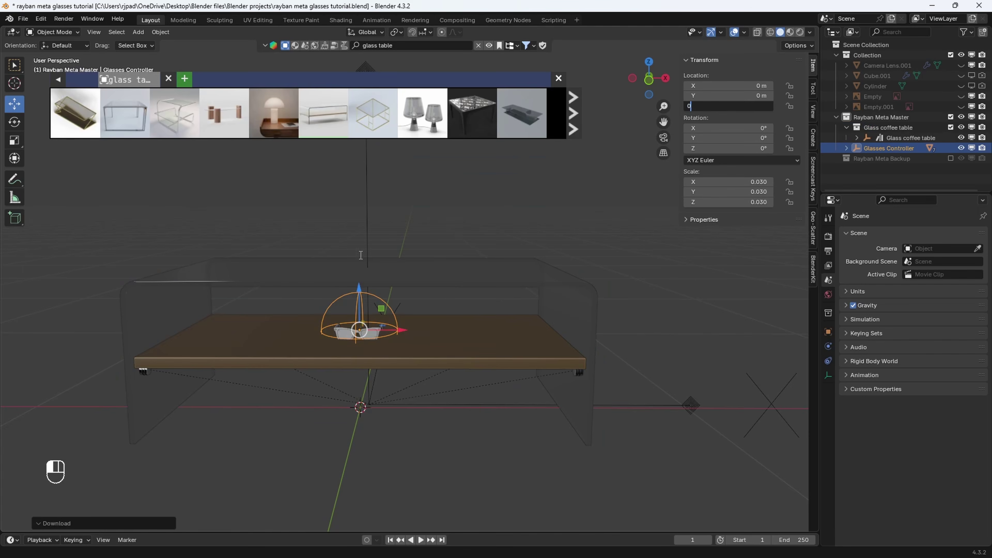
key("Escape")
middle_click_drag(392, 191, 388, 208)
scroll(383, 215, "down", 4)
left_click(377, 239)
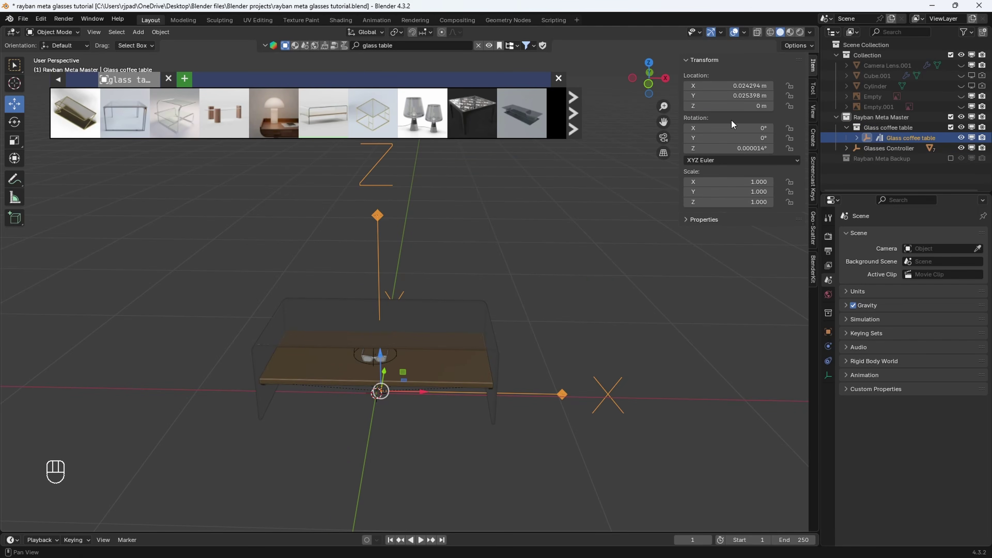
left_click_drag(734, 86, 734, 96)
type("0")
key("Return")
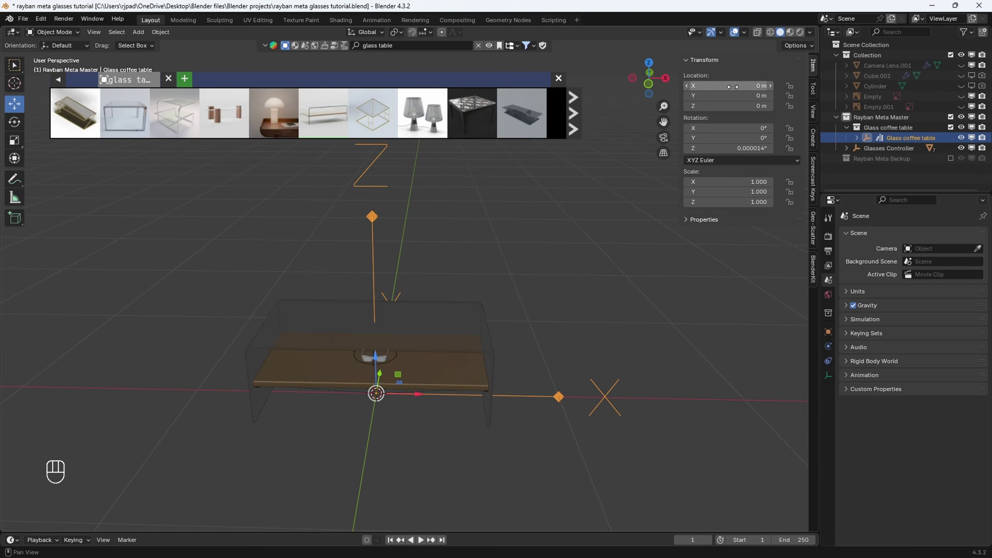
left_click(732, 148)
type("0")
key("Return")
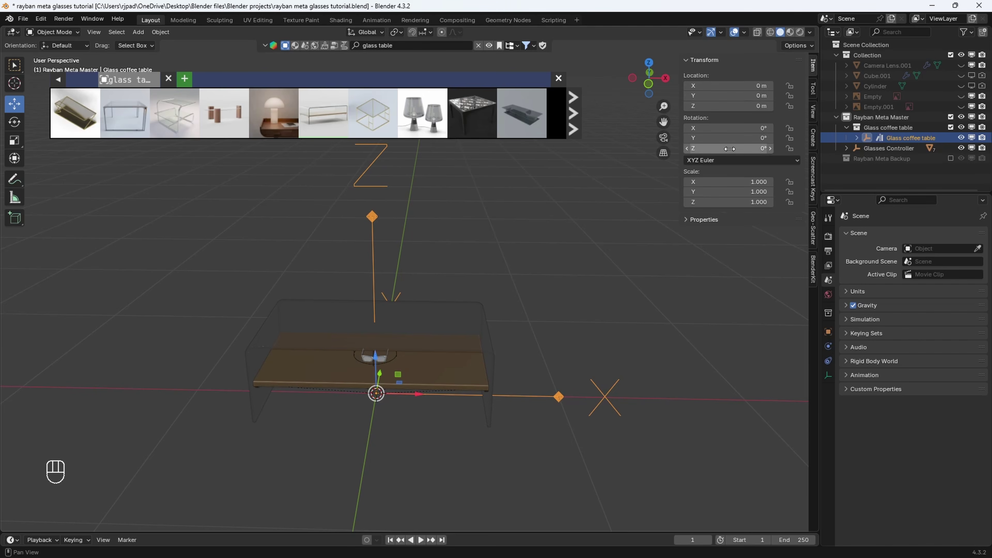
left_click(559, 79)
Raise the Glasses Controller to a Z location of about 0.452 m, at the coffee table's glass top
scroll(399, 360, "up", 5)
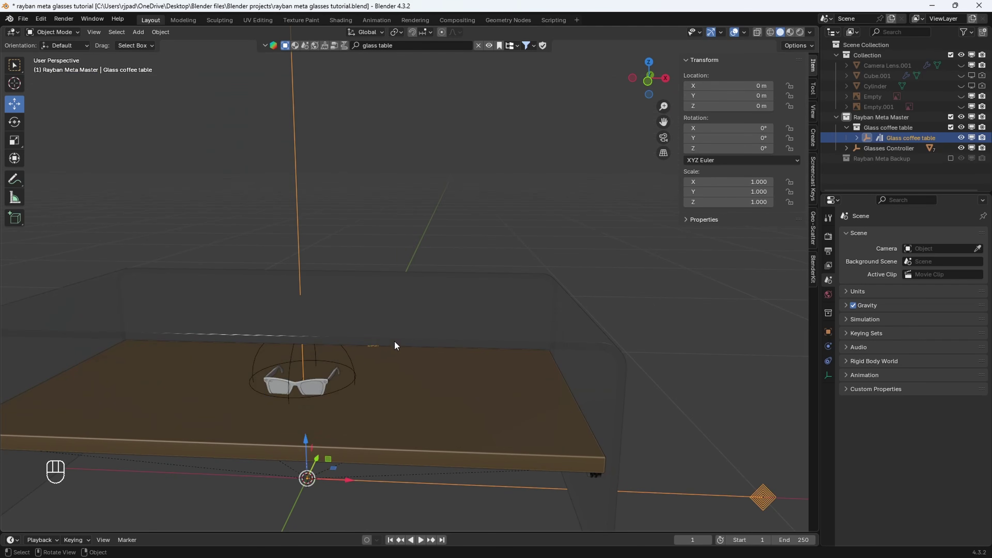
left_click(349, 356)
left_click_drag(306, 341, 305, 243)
key("shift+c")
middle_click_drag(426, 198, 463, 207)
scroll(510, 241, "up", 4)
middle_click_drag(463, 242, 467, 273, "shift")
scroll(562, 301, "up", 4)
middle_click_drag(575, 306, 474, 290, "shift")
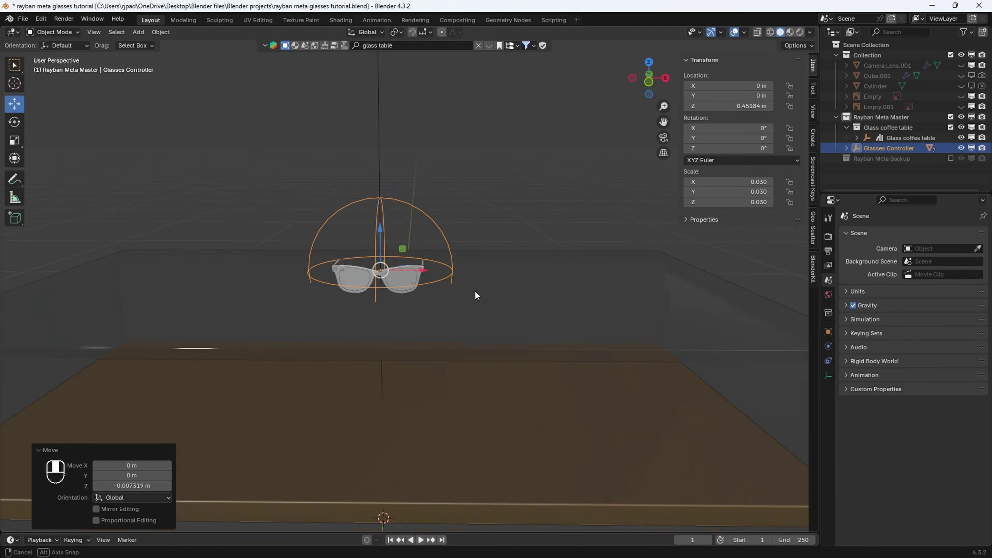
Rotate the Glasses Controller about 32° around the Z axis
key("r")
key("z")
left_click(521, 203)
scroll(516, 204, "down", 5)
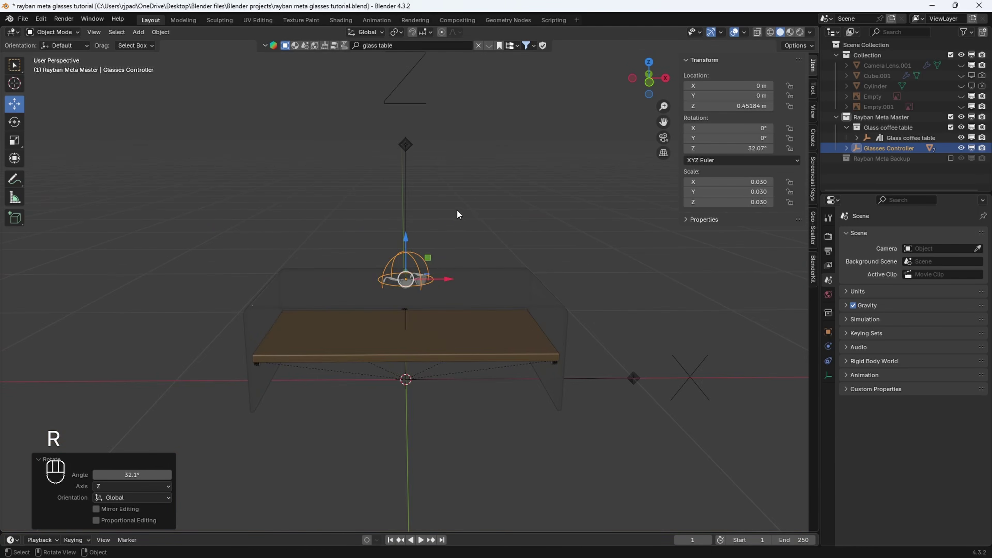
Deselect the Glasses Controller and switch the viewport to Rendered shading
left_click(457, 214)
mouse_move(457, 224)
middle_mouse_down()
mouse_move(446, 219)
mouse_move(459, 239)
middle_mouse_up()
scroll(459, 262, "up", 2)
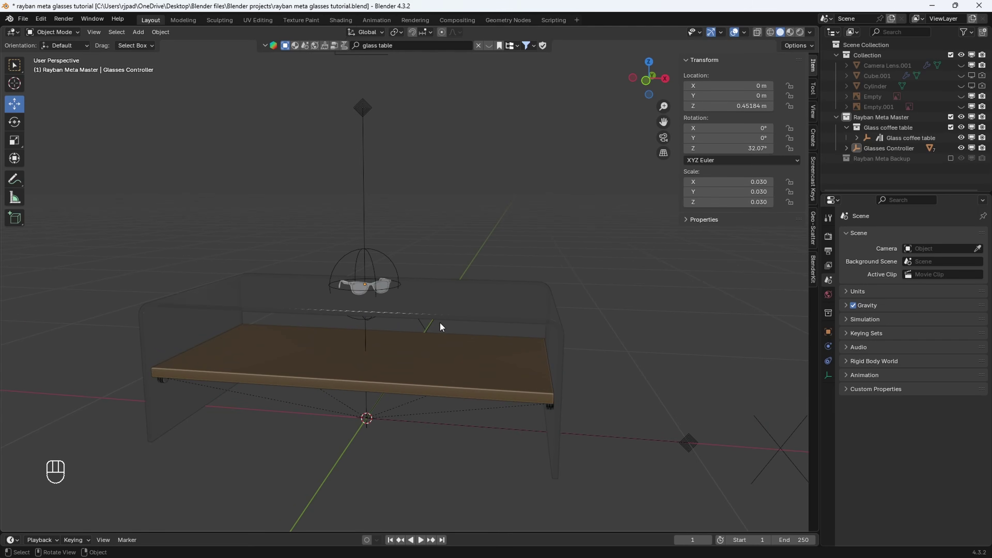
key("z")
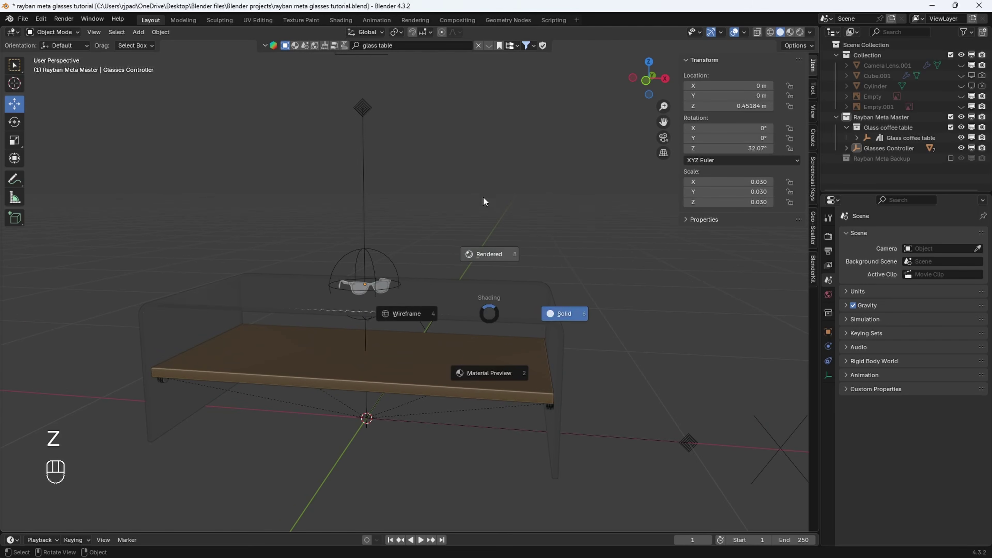
left_click(436, 272)
scroll(426, 318, "up", 4)
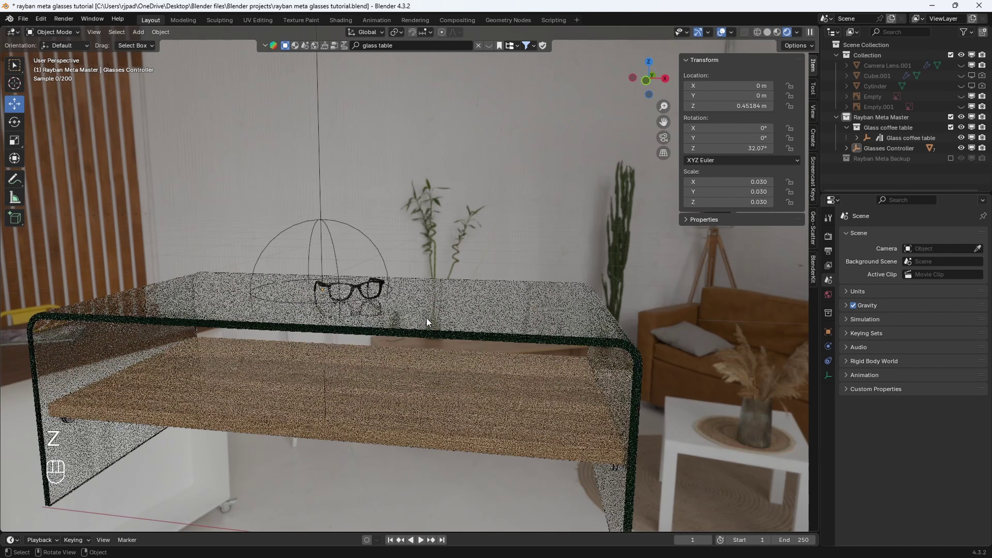
Set the world background strength to 0.1
mouse_move(373, 332)
middle_mouse_down("shift")
mouse_move(418, 321)
mouse_move(829, 310)
middle_mouse_up("shift")
left_click(828, 295)
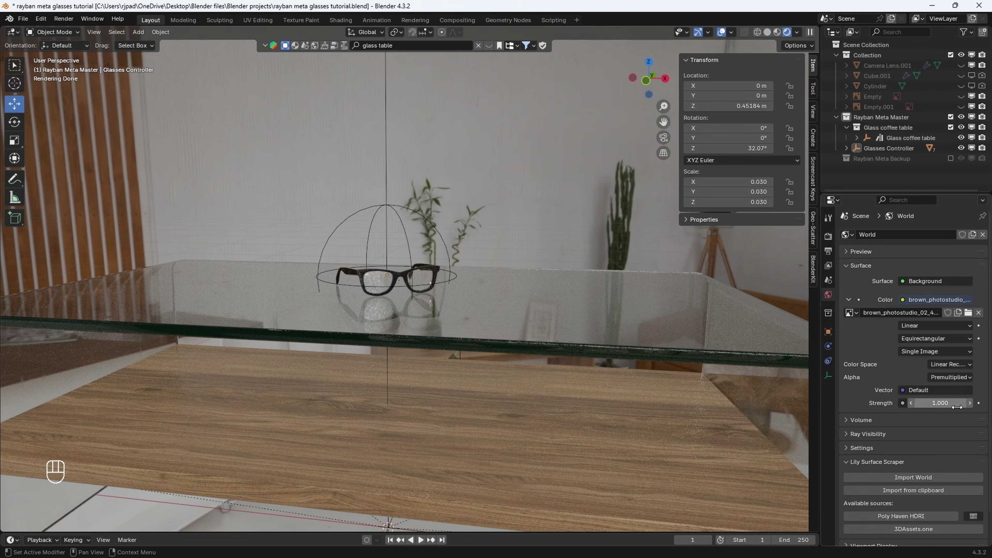
left_click(948, 406)
type("0")
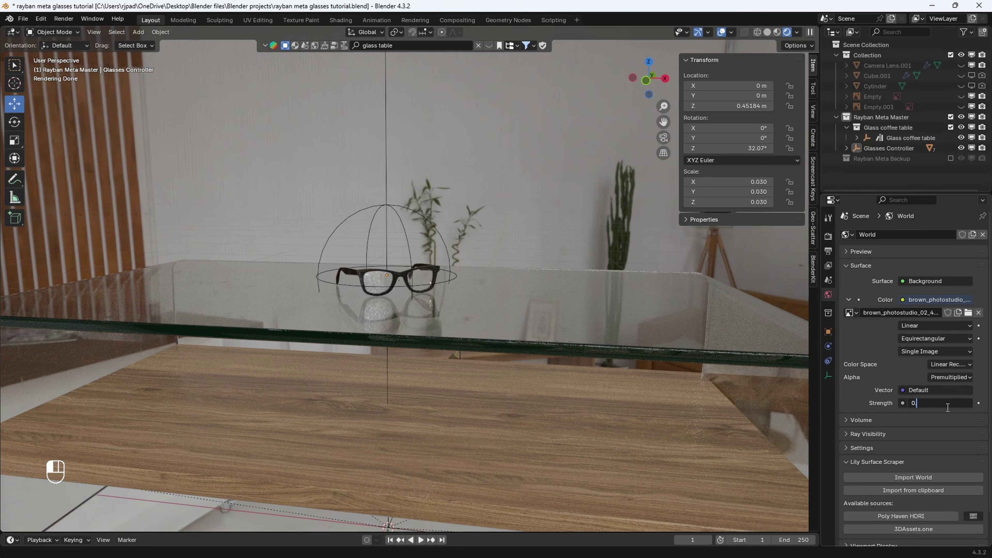
type(".1")
key("Return")
Add a plane at the world origin beneath the coffee table and scale it by 5 to 10 m square
scroll(568, 325, "down", 8)
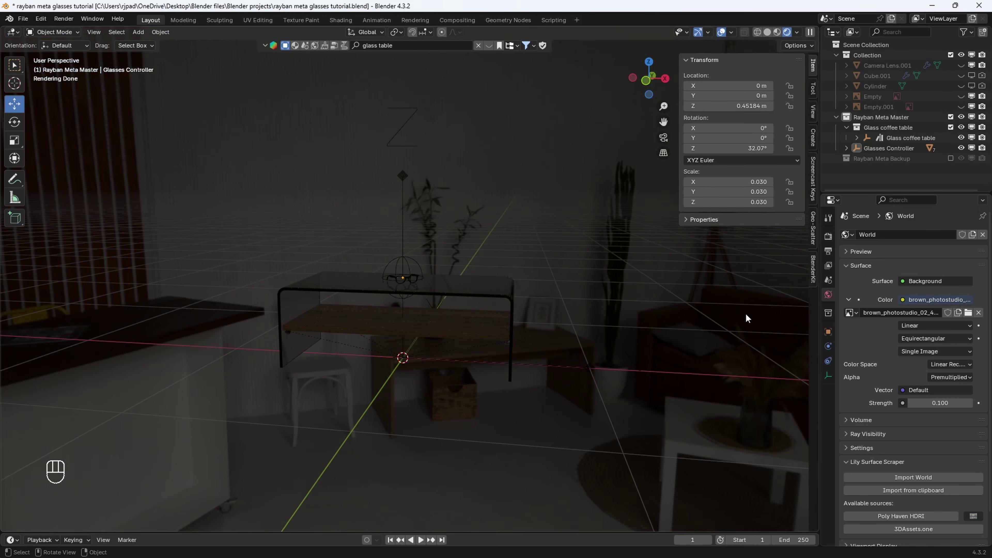
middle_click_drag(431, 351, 440, 337)
scroll(455, 272, "up", 4)
scroll(422, 287, "down", 2)
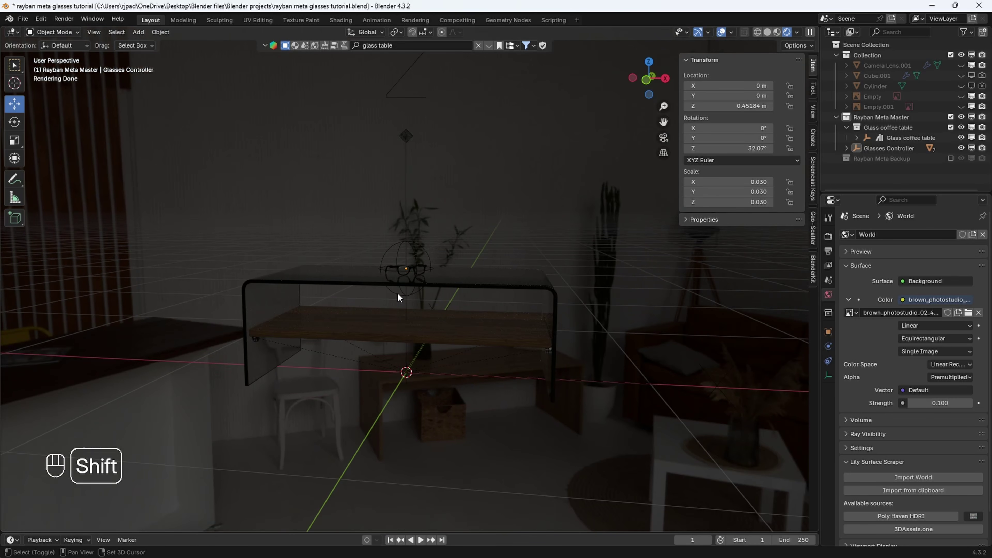
key("shift+a")
mouse_move(394, 305)
left_click(440, 304)
scroll(441, 306, "down", 4)
middle_click_drag(441, 306, 427, 339)
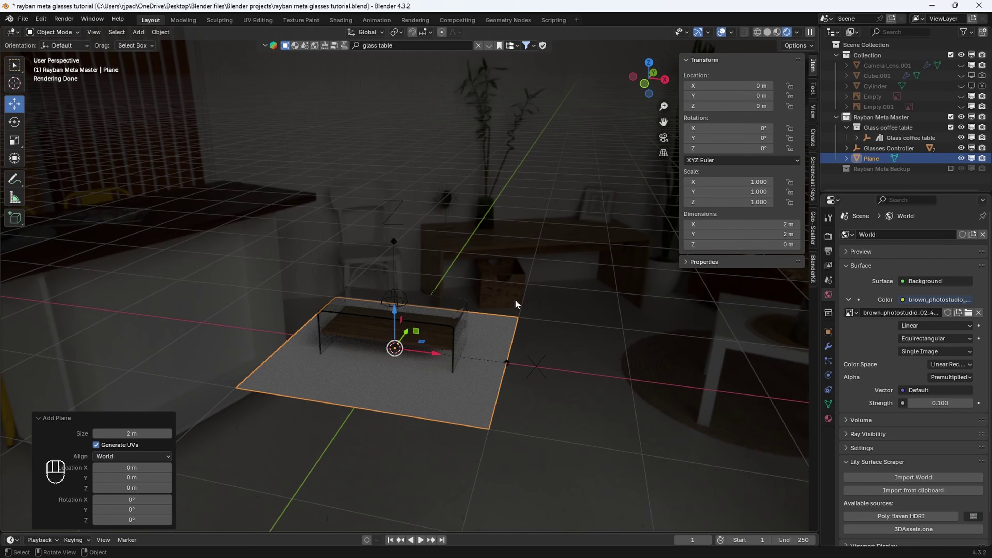
key("s")
key("5")
key("Return")
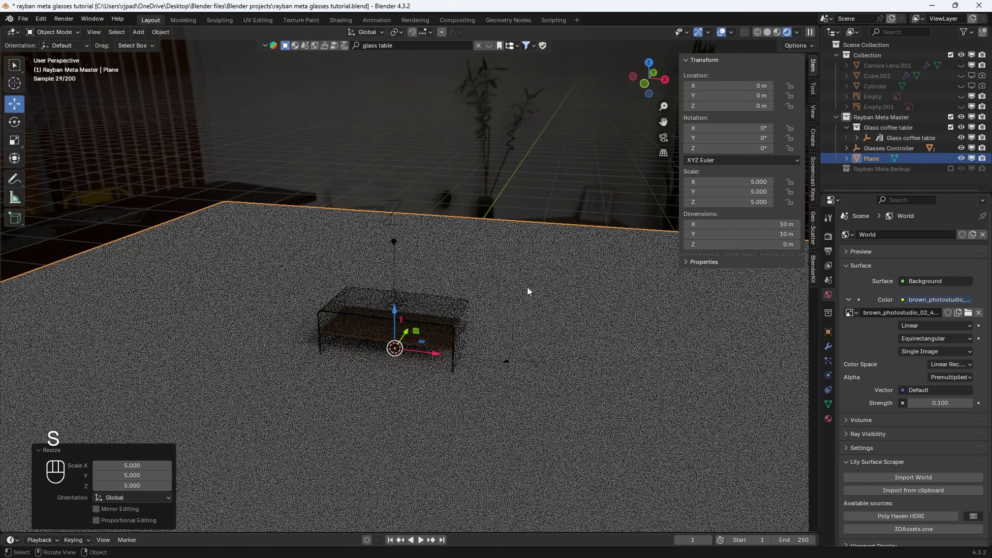
Extrude the plane's edge behind the coffee table upward along Z by about 7.3 m to form a backdrop wall
scroll(527, 287, "down", 4)
key("Tab")
left_click(507, 249)
scroll(549, 265, "down", 2)
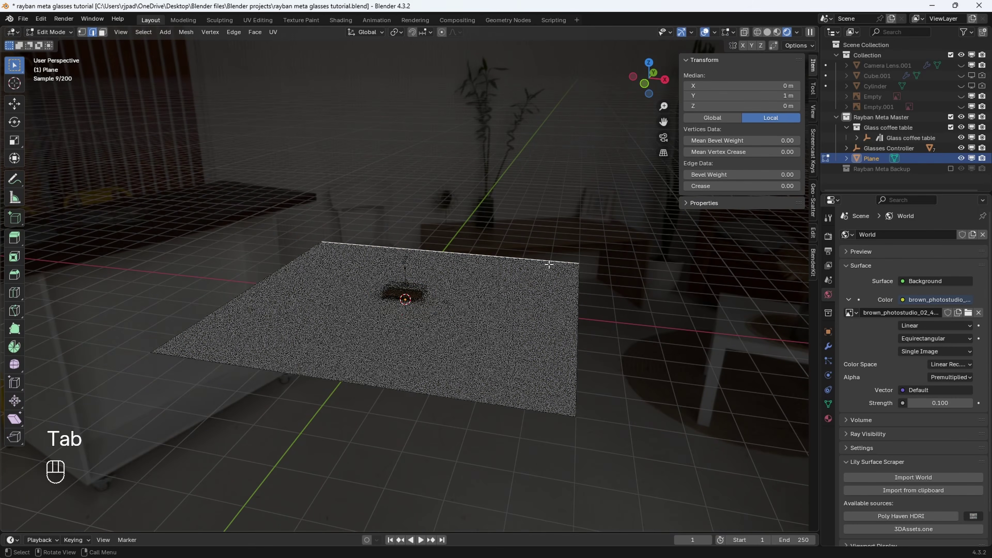
key("e")
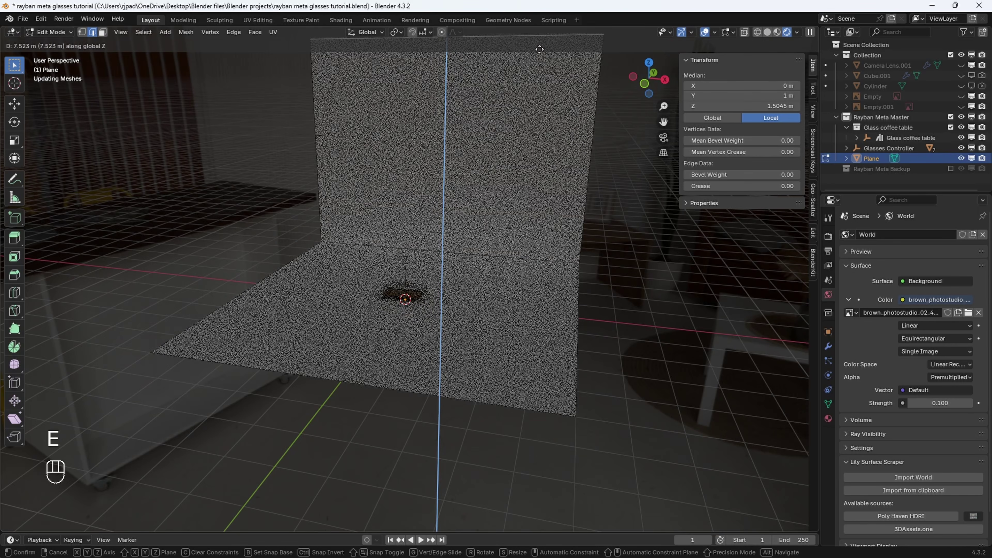
left_click(539, 50)
middle_click_drag(539, 265, 499, 260)
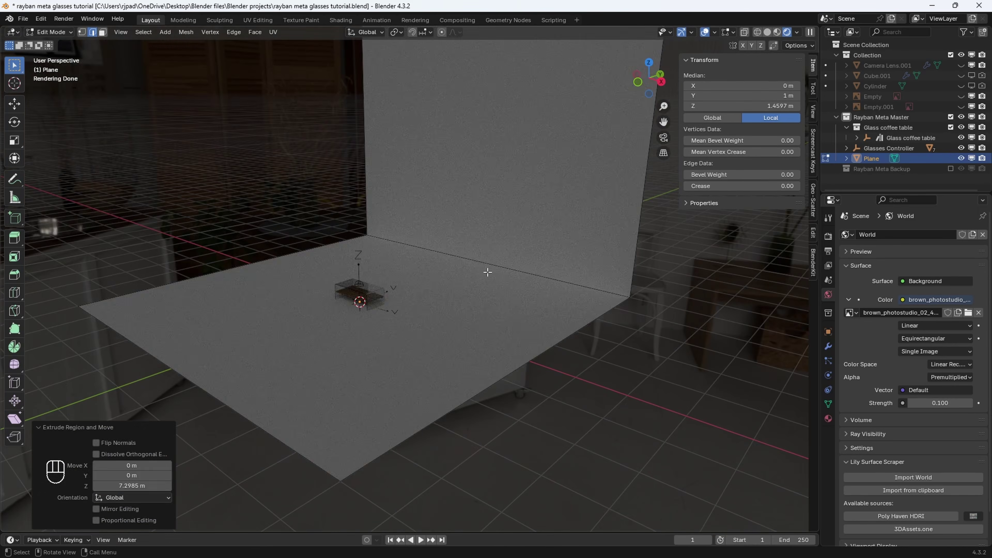
Bevel the edge where the floor meets the backdrop wall into a multi-segment curve and shade the plane smooth
left_click(488, 267)
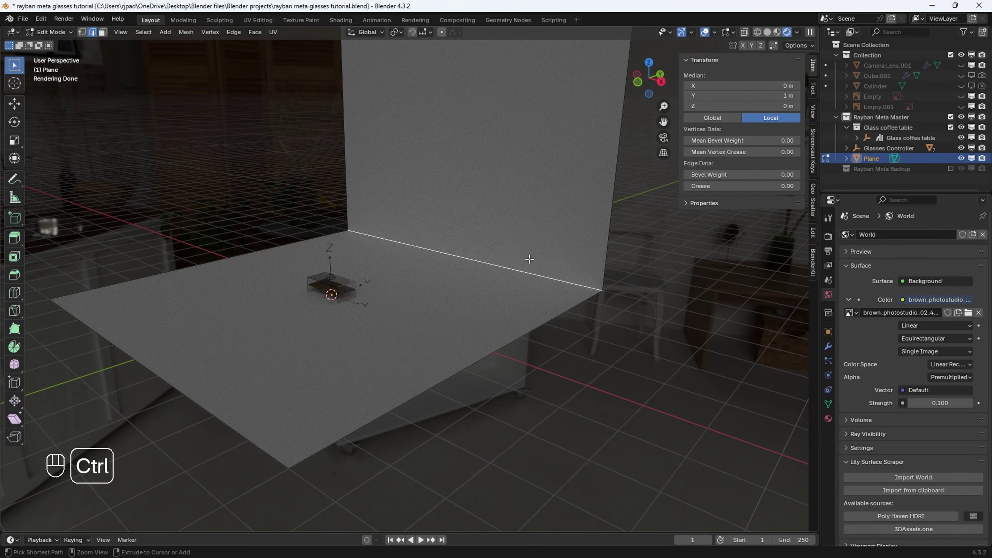
key("ctrl+b")
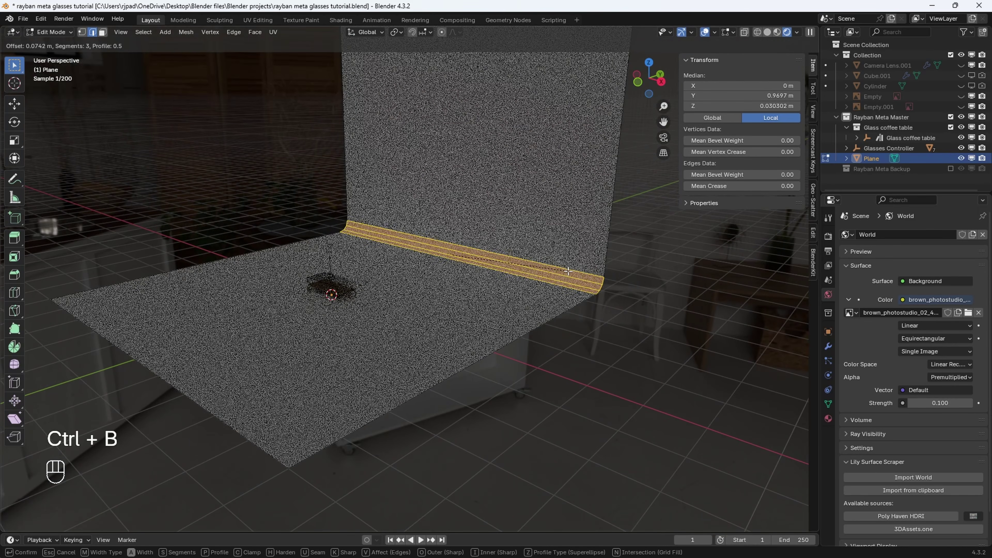
scroll(450, 252, "up", 2)
left_click(462, 247)
key("Tab")
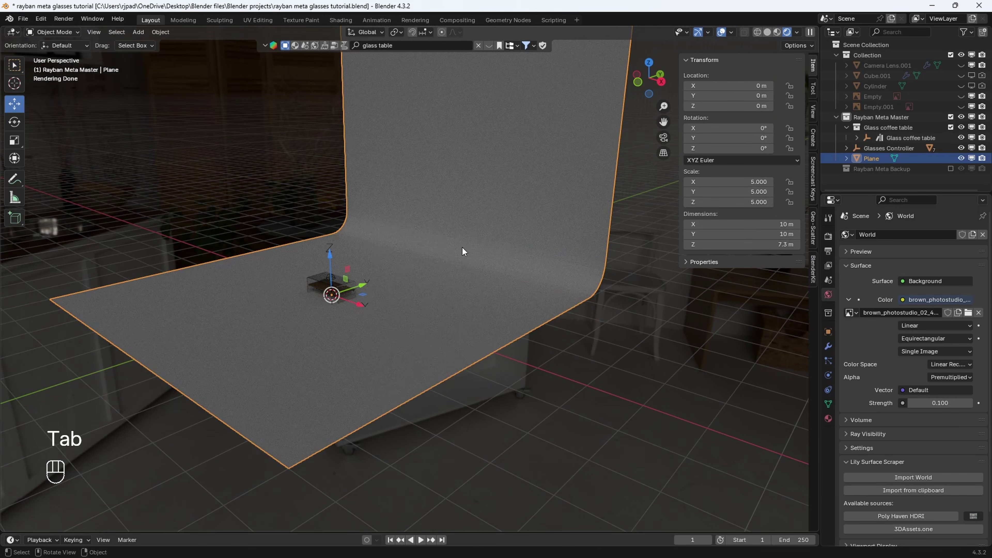
right_click(462, 248)
left_click(454, 237)
mouse_move(439, 241)
middle_mouse_down()
mouse_move(475, 250)
mouse_move(457, 245)
middle_mouse_up()
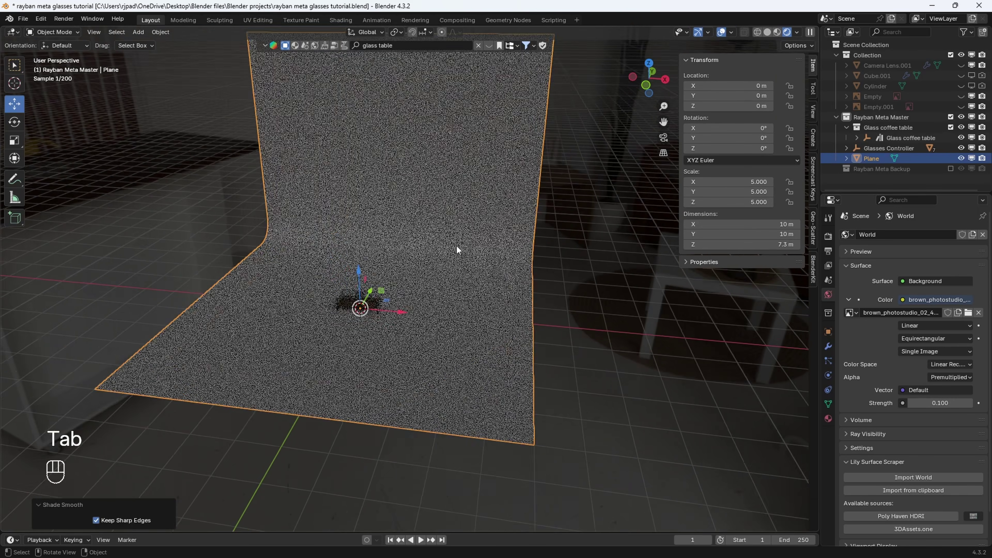
scroll(457, 246, "up", 1)
Give the backdrop plane a new Diffuse BSDF material with a light pink color and a roughness of 0.3
left_click(828, 418)
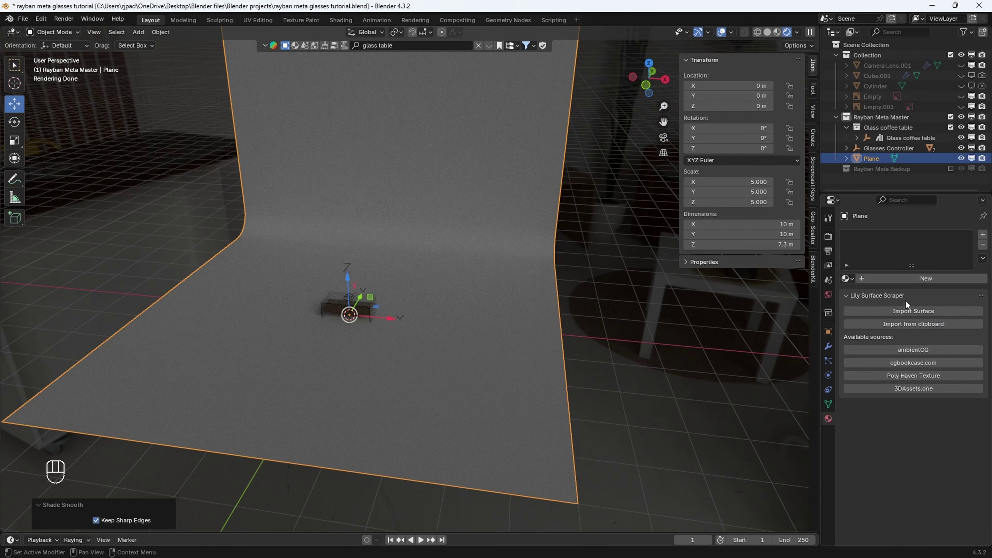
left_click(927, 278)
left_click(918, 325)
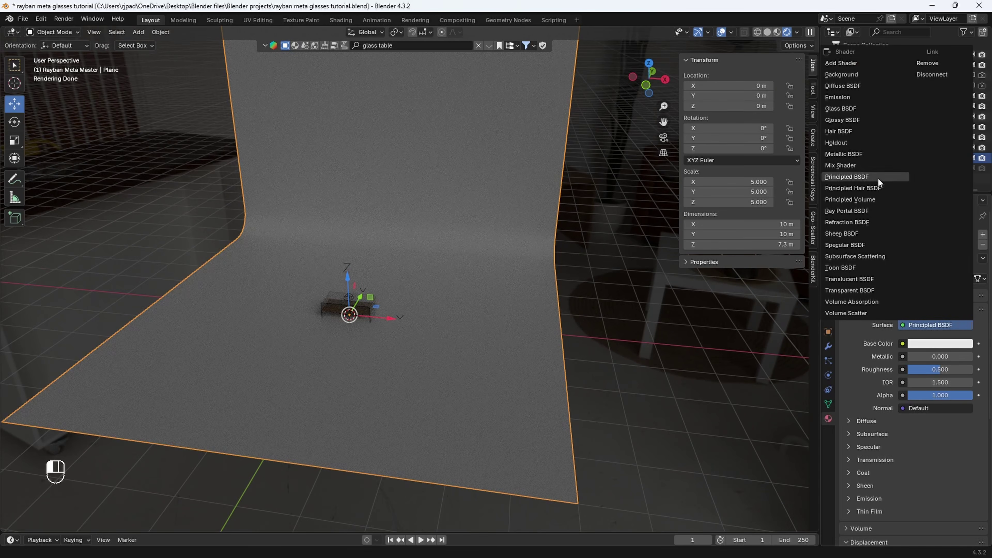
left_click(857, 86)
left_click(919, 345)
left_click_drag(918, 228, 915, 226)
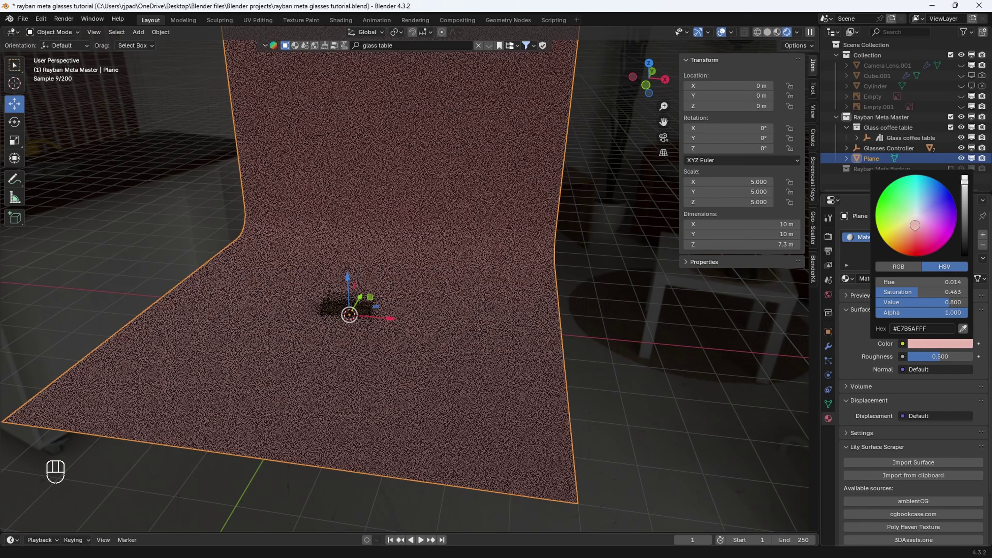
double_click(932, 355)
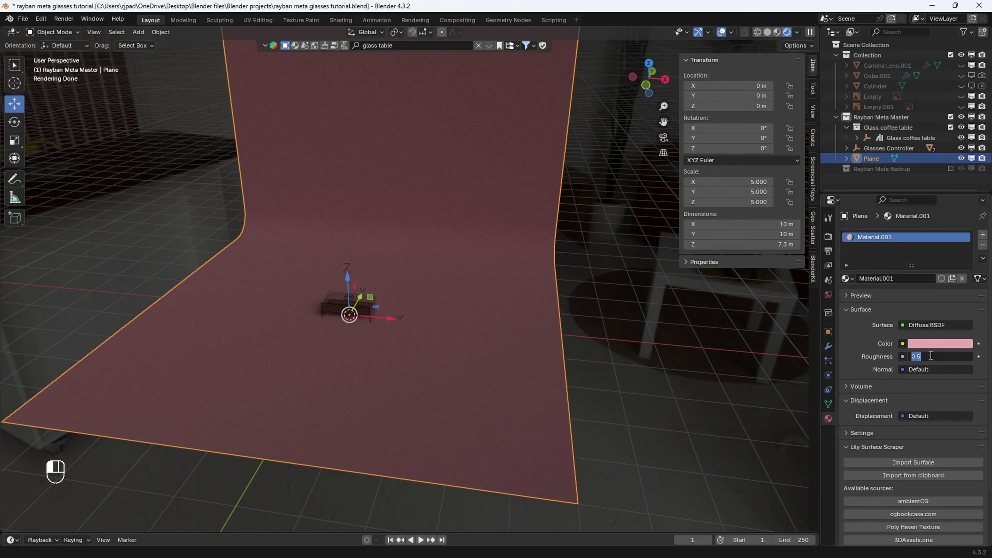
type("0.3")
key("Return")
Split the 3D viewport into two side-by-side areas, turn the new one into a Shader Editor and hide its sidebar
left_click_drag(823, 29, 478, 31)
left_click(492, 32)
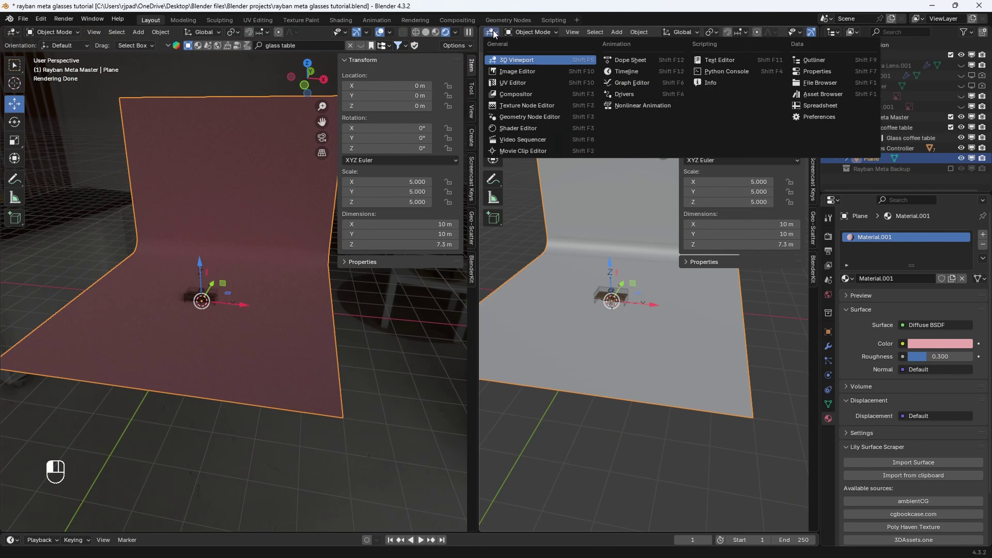
left_click(518, 129)
key("n")
scroll(583, 222, "up", 4)
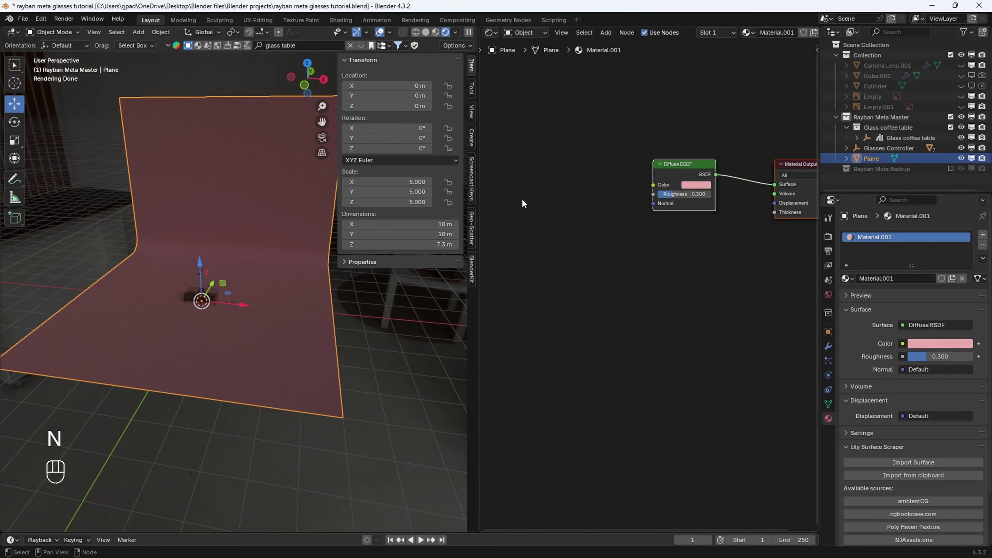
Make room in the backdrop material's node graph and add a Color Ramp node beside the Diffuse BSDF
scroll(205, 262, "up", 4)
middle_click_drag(207, 262, 224, 287)
middle_click_drag(224, 288, 236, 217, "shift")
scroll(263, 303, "up", 3)
scroll(649, 239, "down", 3)
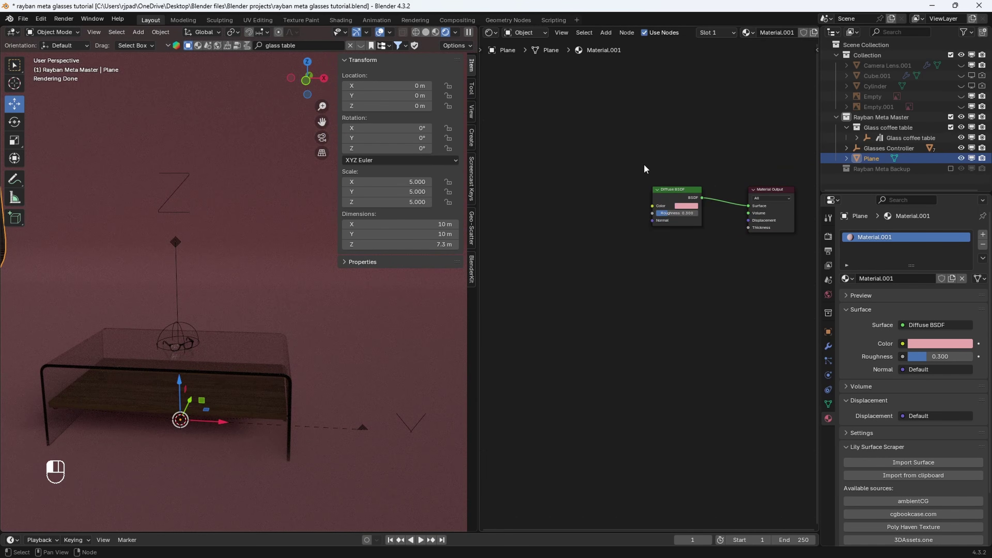
left_click_drag(644, 166, 705, 218)
key("shift+a")
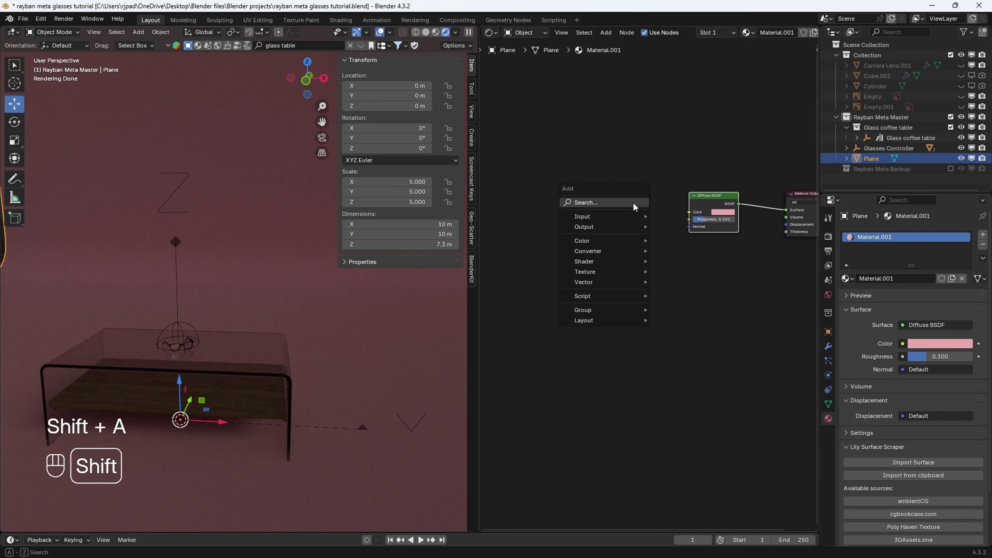
type("colo")
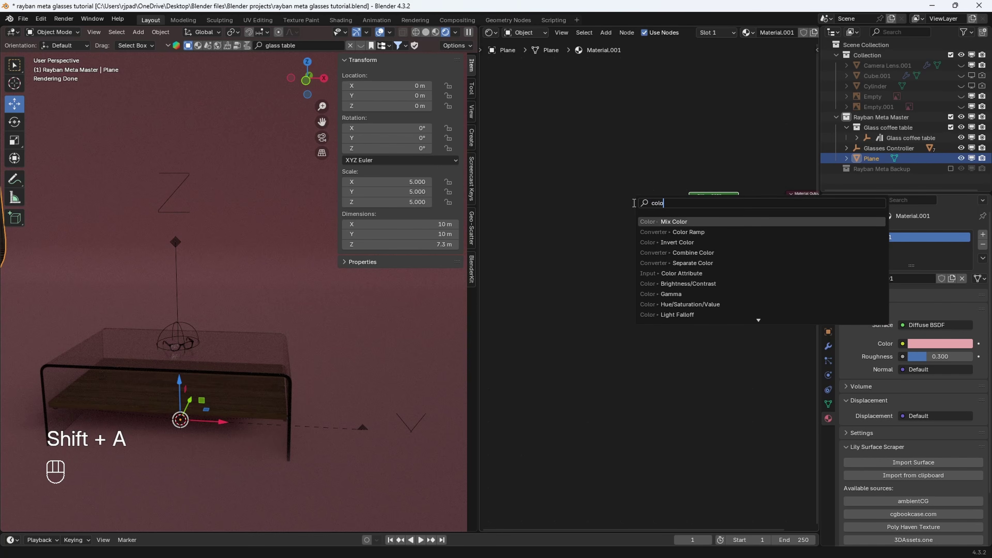
left_click(662, 233)
left_click(594, 198)
Sample the Diffuse BSDF's pink color onto the white stop of the Color Ramp
left_click_drag(675, 208, 710, 209)
key("Escape")
left_click(735, 199)
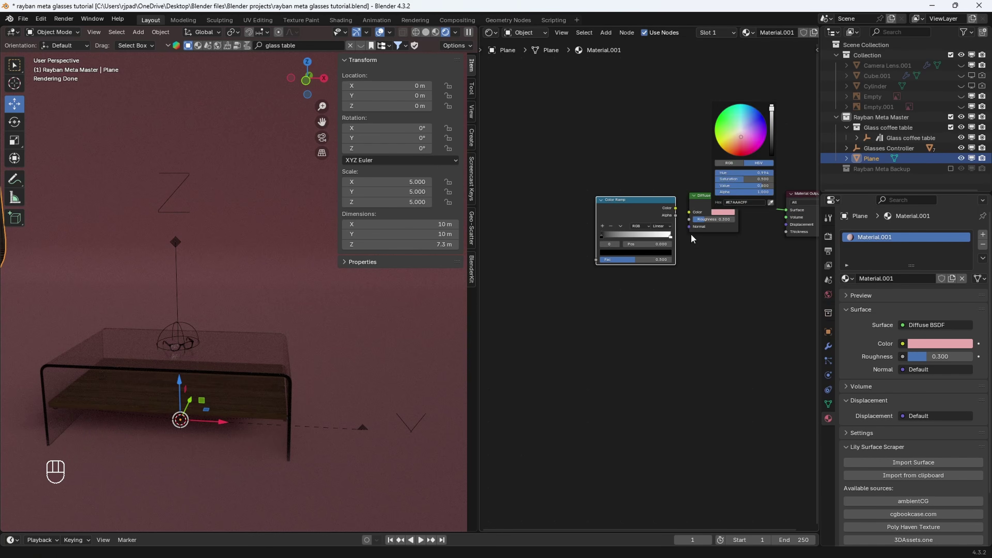
left_click(668, 247)
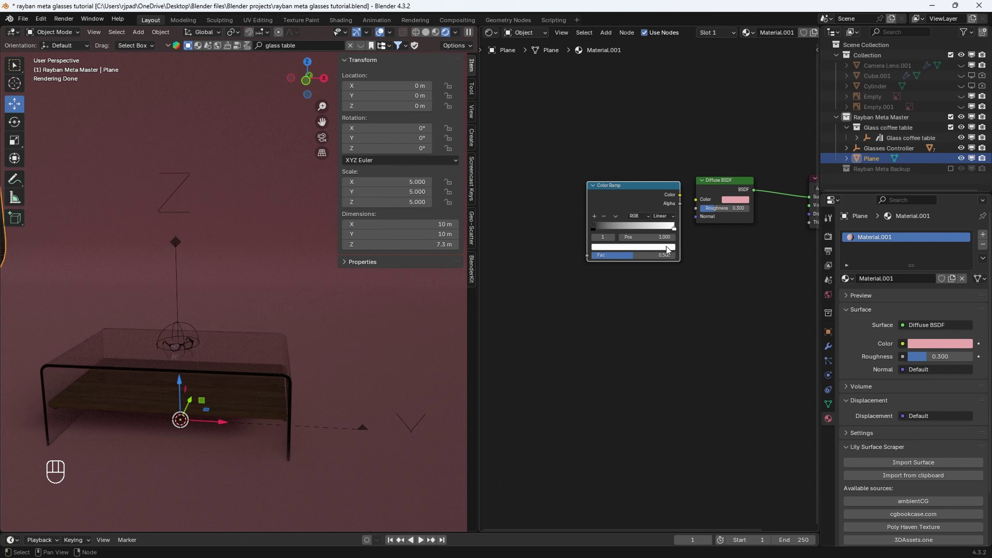
left_click(672, 246)
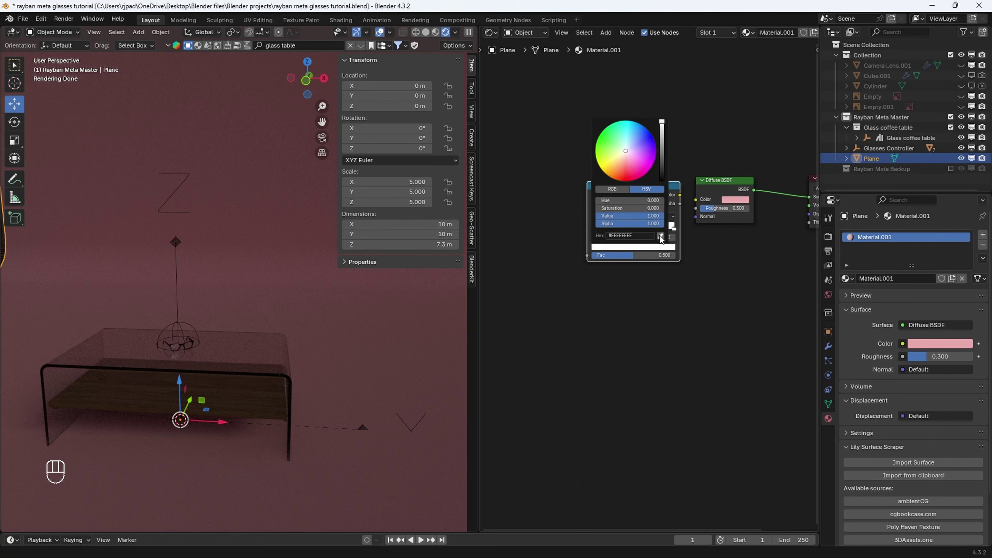
left_click(660, 237)
left_click(734, 200)
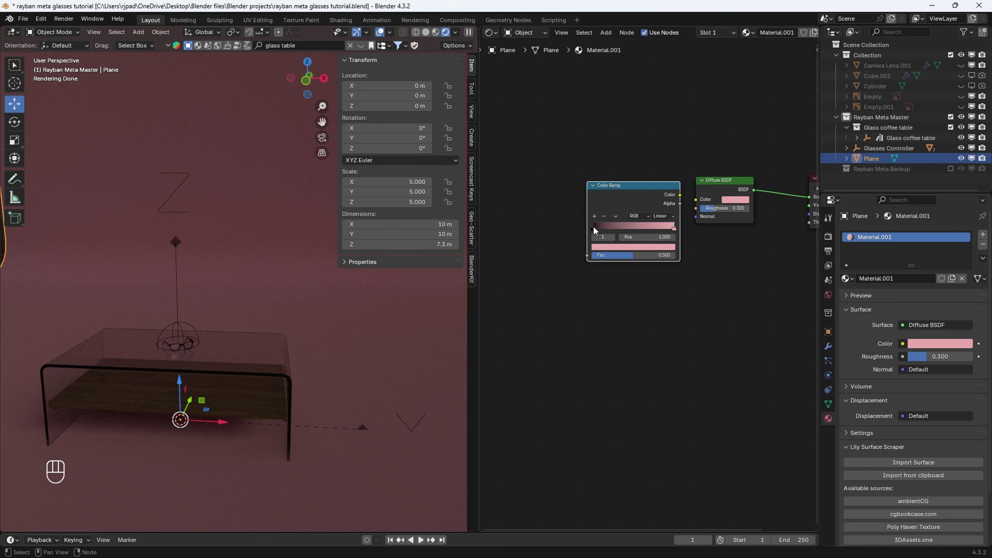
Move the Color Ramp away from the Diffuse BSDF and add a Gradient Texture node before the ramp
middle_click_drag(618, 256, 640, 267)
left_click_drag(658, 196, 628, 193)
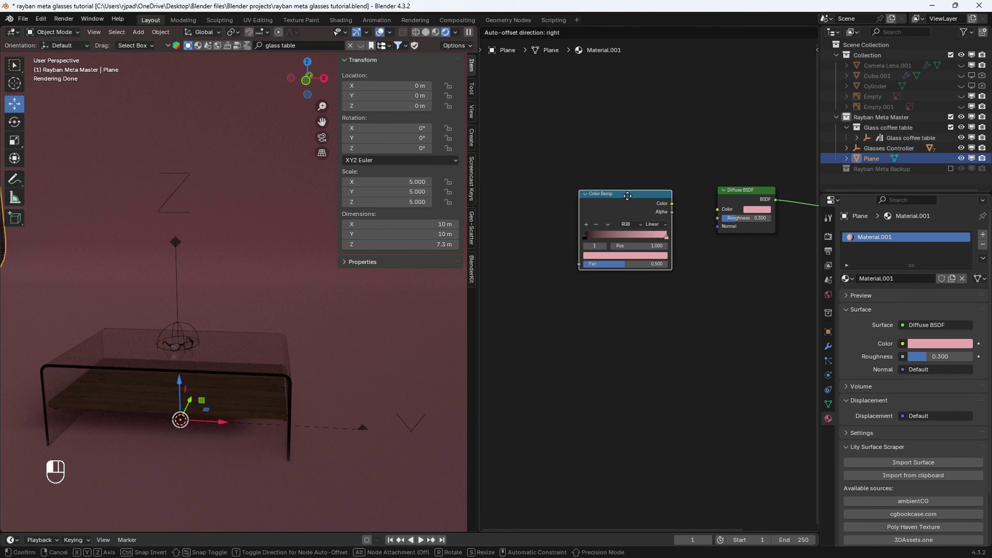
middle_click_drag(635, 203, 685, 205)
key("shift+a")
left_click(541, 218)
type("ga")
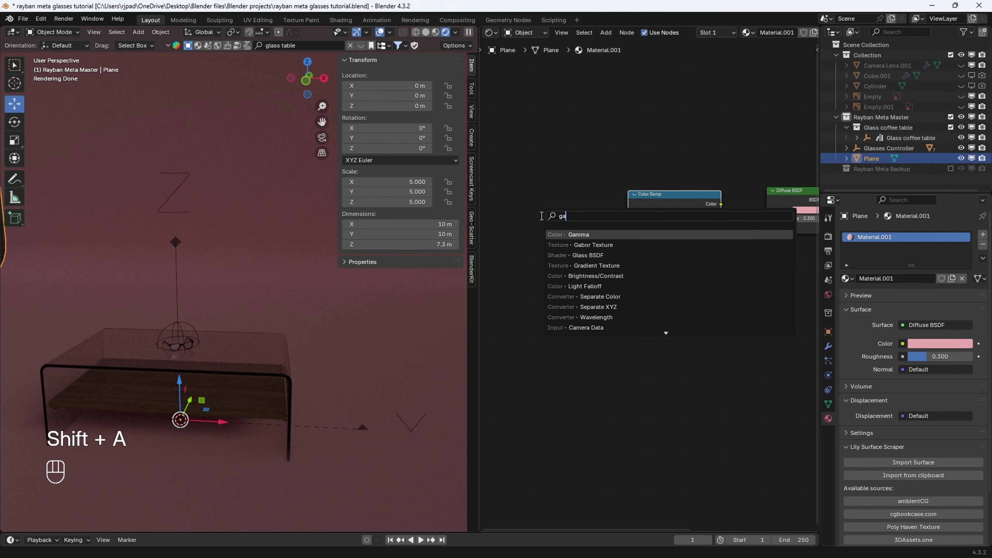
key("BackSpace")
type("rad")
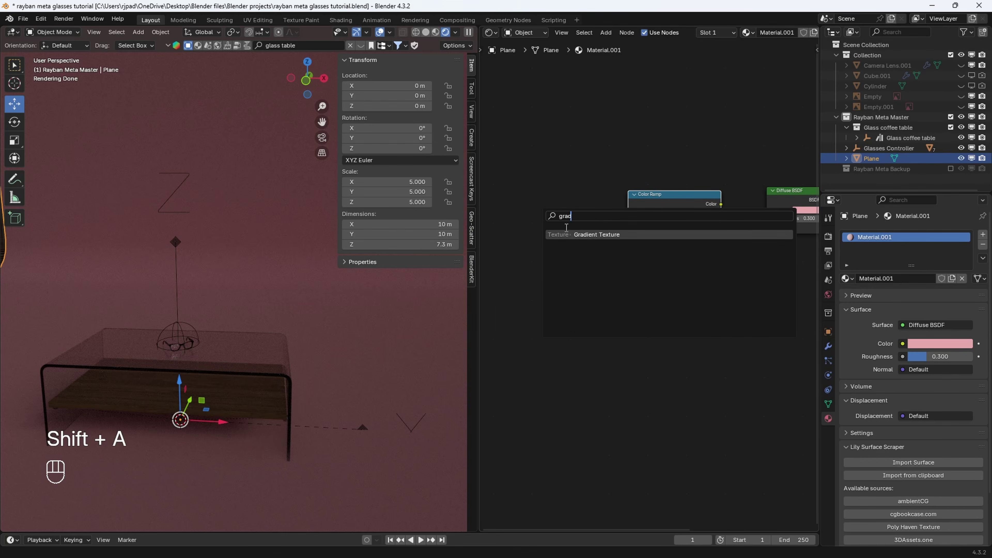
key("Return")
left_click(538, 222)
Link the Gradient Texture's Color to the Color Ramp's Fac and the ramp's Color to the Diffuse BSDF's Color
left_click_drag(630, 265, 629, 265)
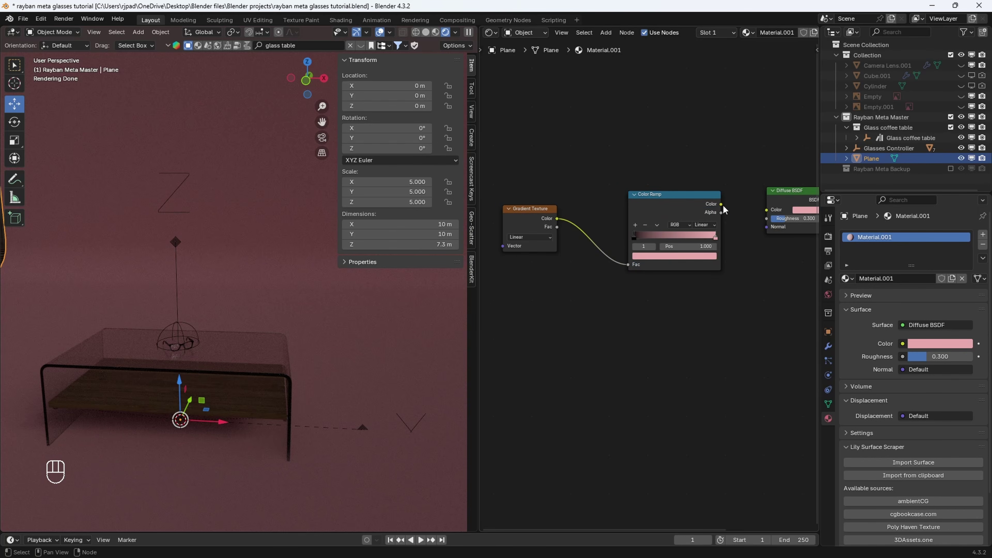
left_click_drag(758, 209, 767, 210)
middle_click_drag(498, 293, 682, 316)
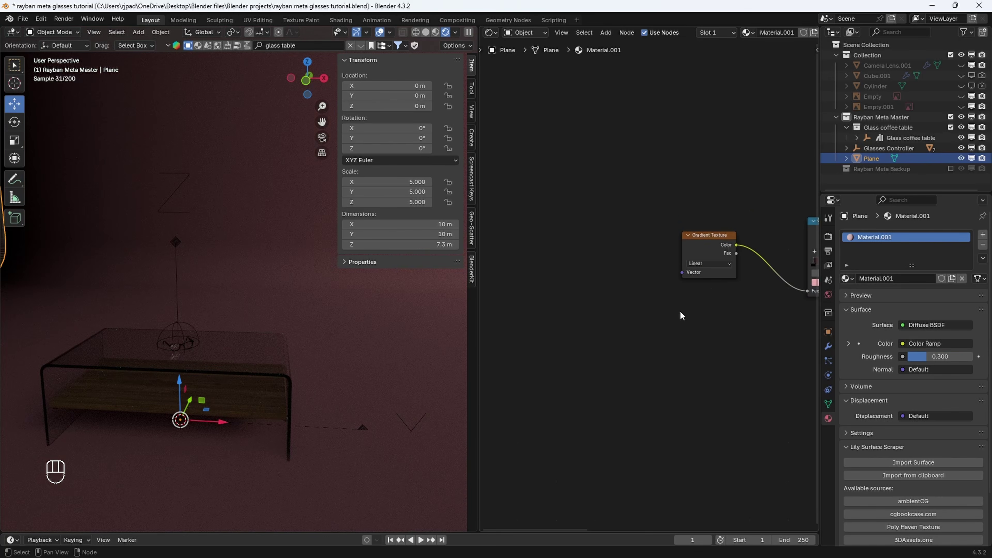
left_click_drag(703, 247, 702, 251)
scroll(272, 298, "down", 6)
middle_click_drag(272, 298, 244, 287)
scroll(246, 270, "up", 3)
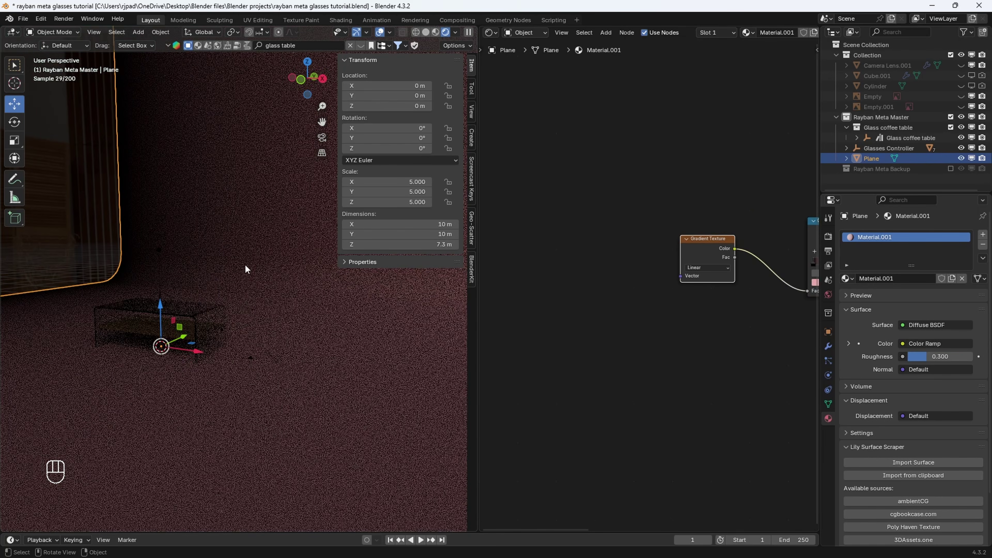
Add Texture Coordinate and Mapping nodes feeding the Gradient Texture's Vector in the backdrop material
left_click_drag(702, 252, 696, 253)
key("ctrl")
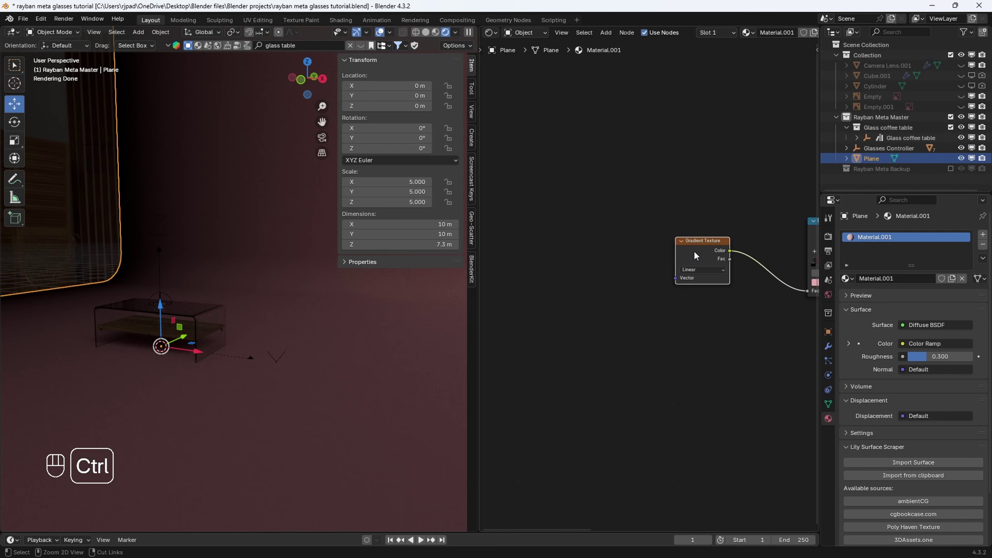
key("ctrl+t")
scroll(625, 273, "up", 2)
key("g")
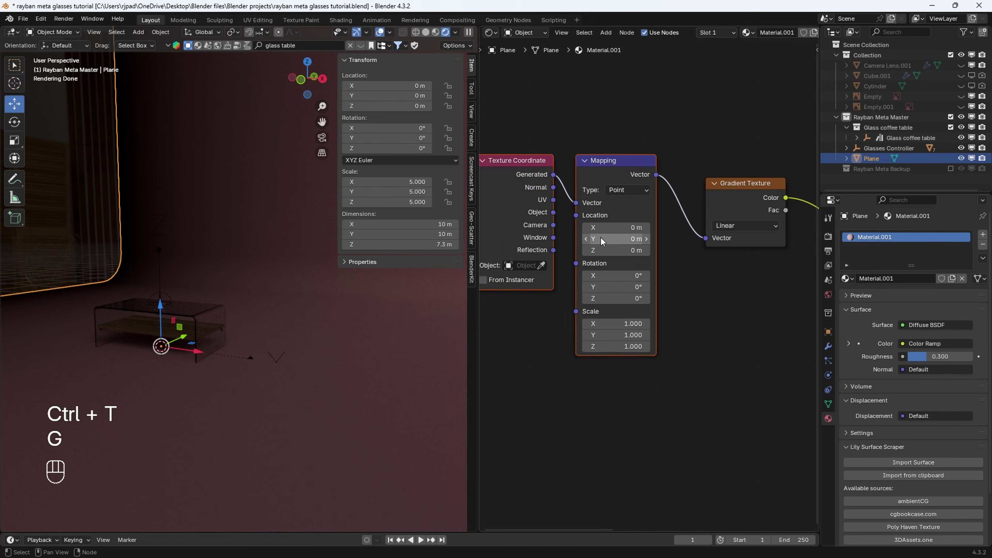
Rotate the gradient in the Mapping node to about X -0.1°, Y -89.7° and Z -31.1°
scroll(604, 246, "up", 2)
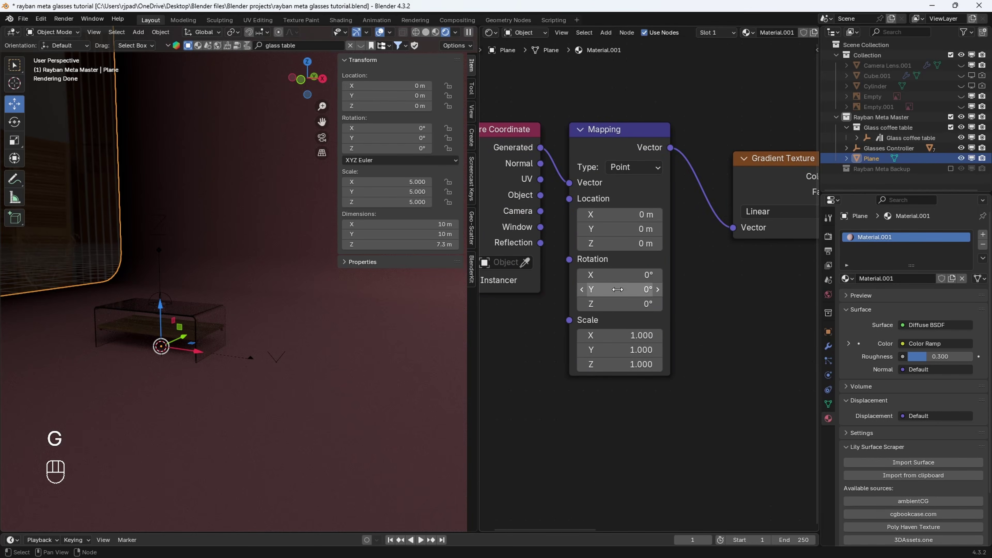
left_click_drag(617, 290, 578, 289)
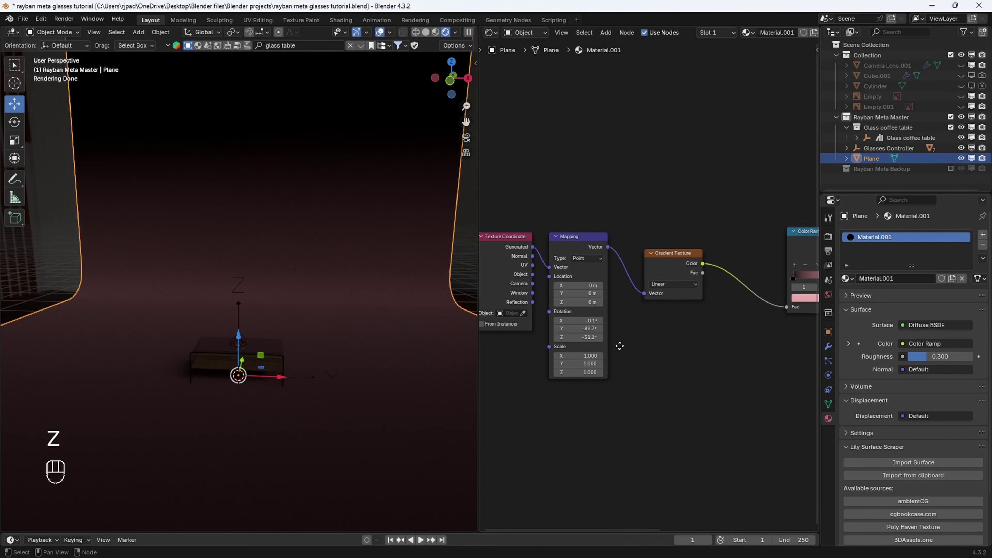
scroll(699, 347, "up", 2)
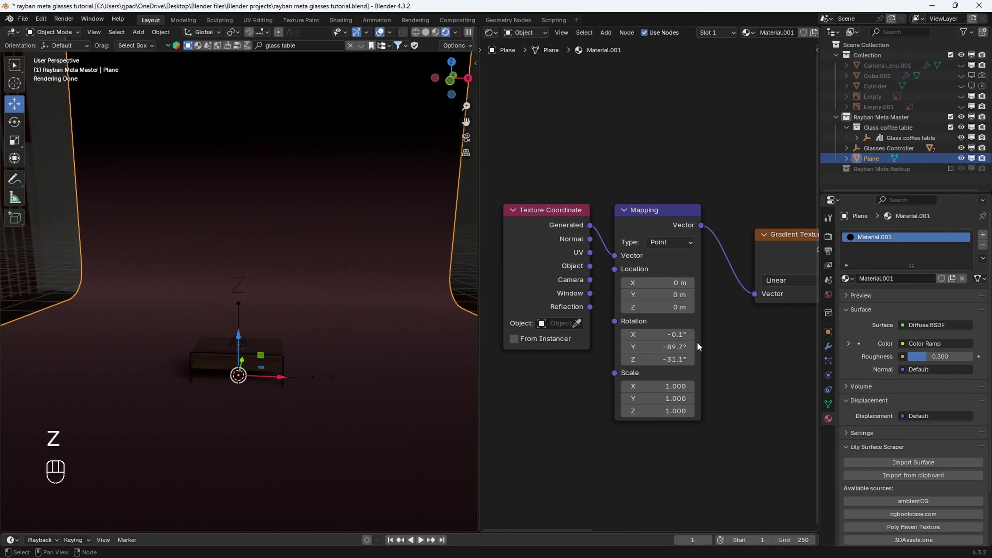
Sample the pink end of the Color Ramp onto its black stop and darken that stop
middle_click_drag(738, 359, 682, 384)
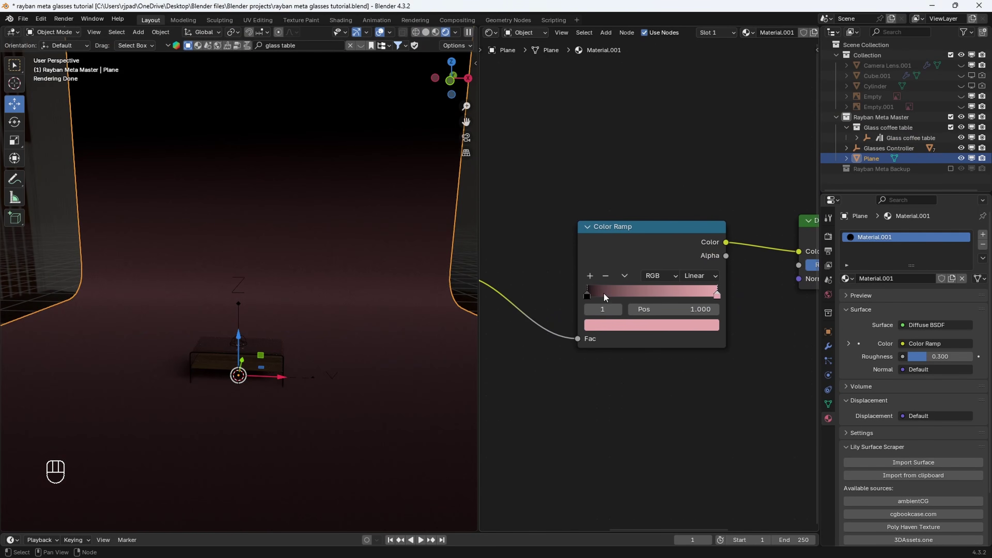
left_click(589, 295)
left_click(624, 325)
left_click(695, 307)
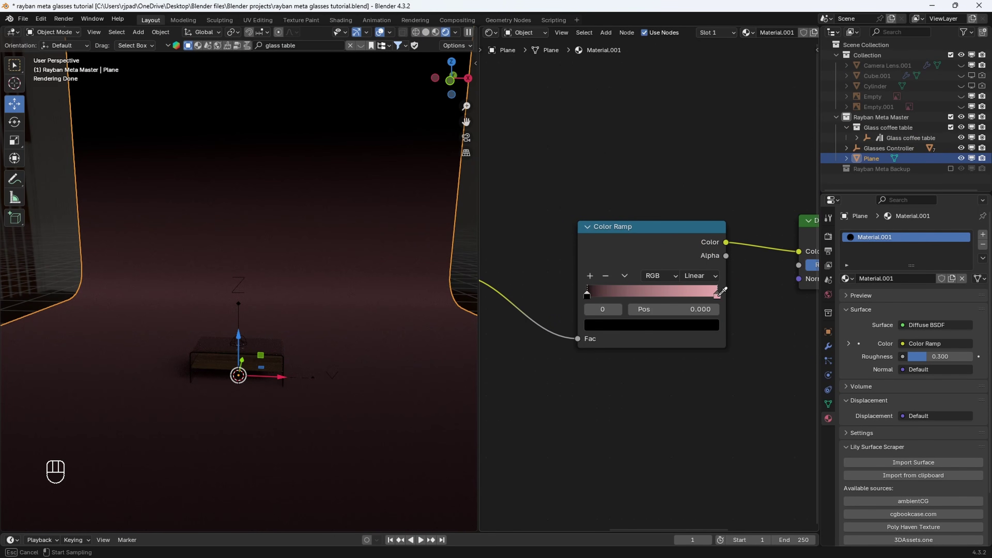
left_click(718, 293)
left_click_drag(704, 180, 698, 166)
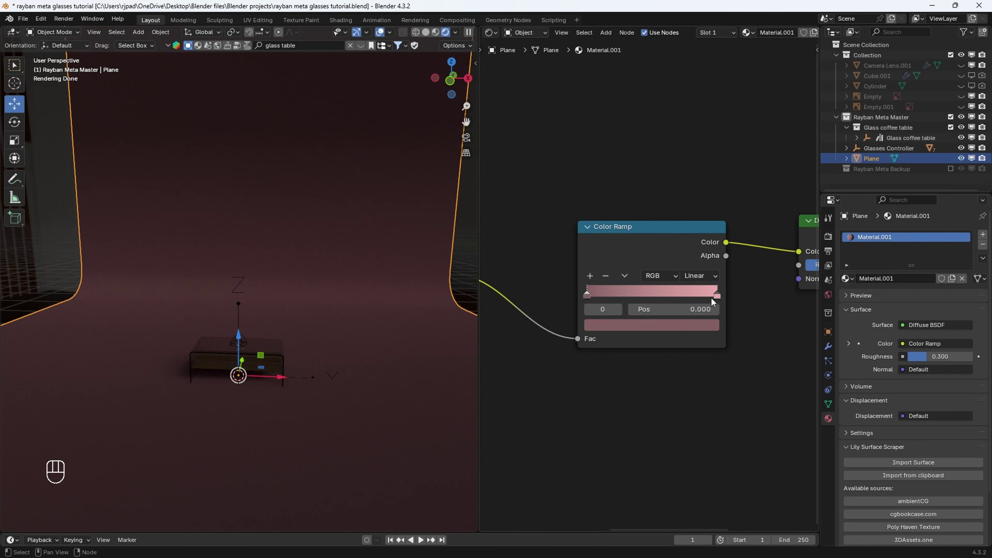
Make the Color Ramp's end stop a more saturated pink, #E77F80
left_click(718, 294)
left_click(707, 326)
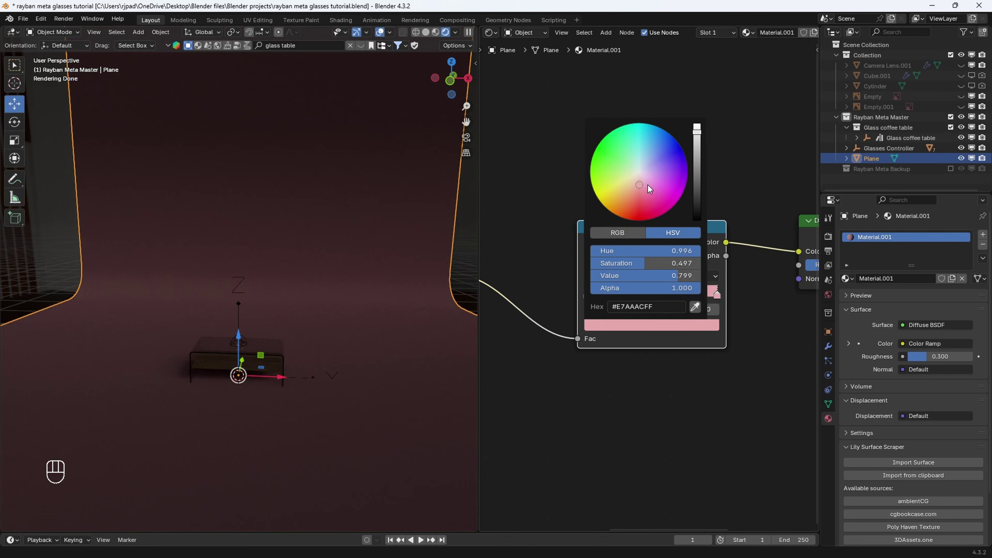
left_click_drag(650, 189, 640, 194)
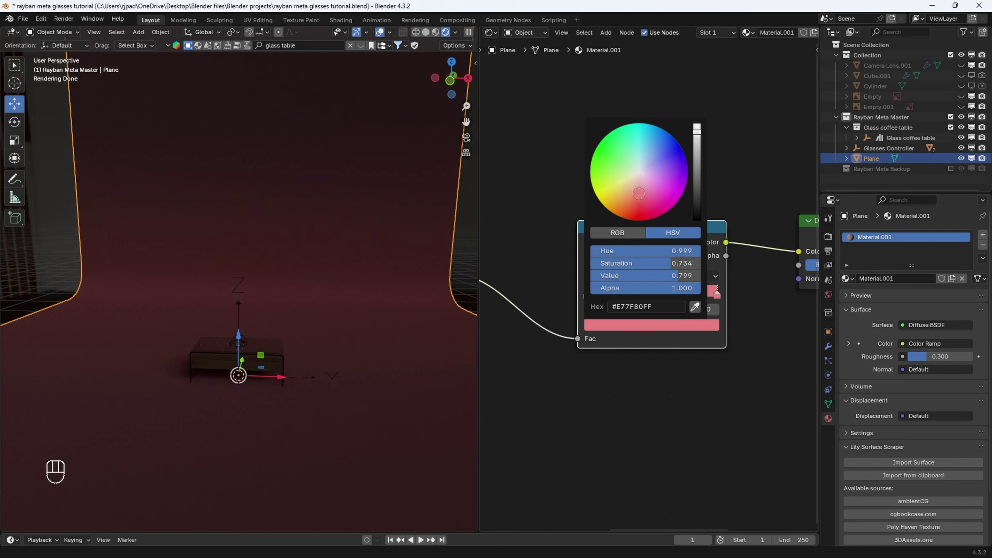
Sample the more saturated pink onto the Color Ramp's start stop and darken it to about #A85D5E
left_click(587, 295)
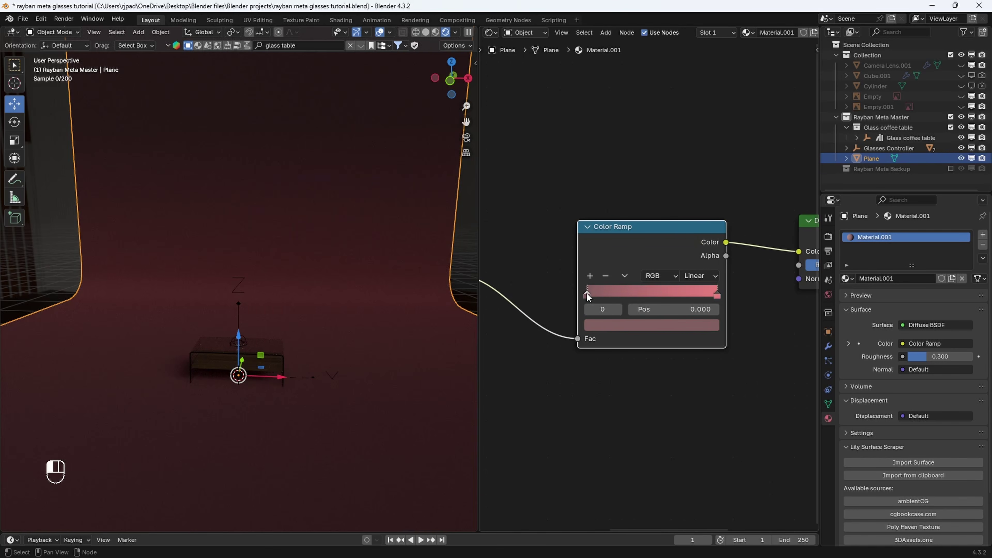
left_click(612, 326)
left_click(694, 305)
left_click(706, 292)
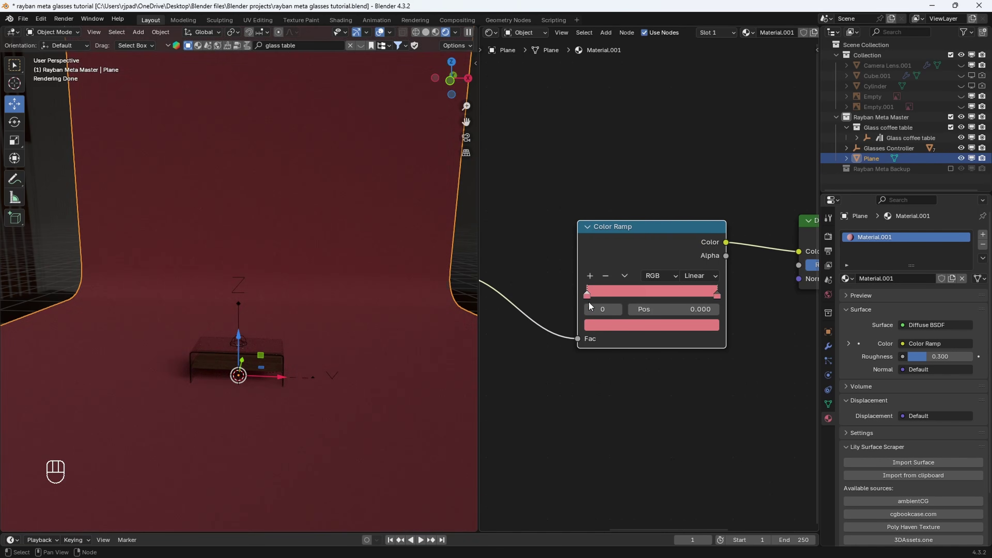
left_click(633, 327)
left_click_drag(699, 142, 697, 156)
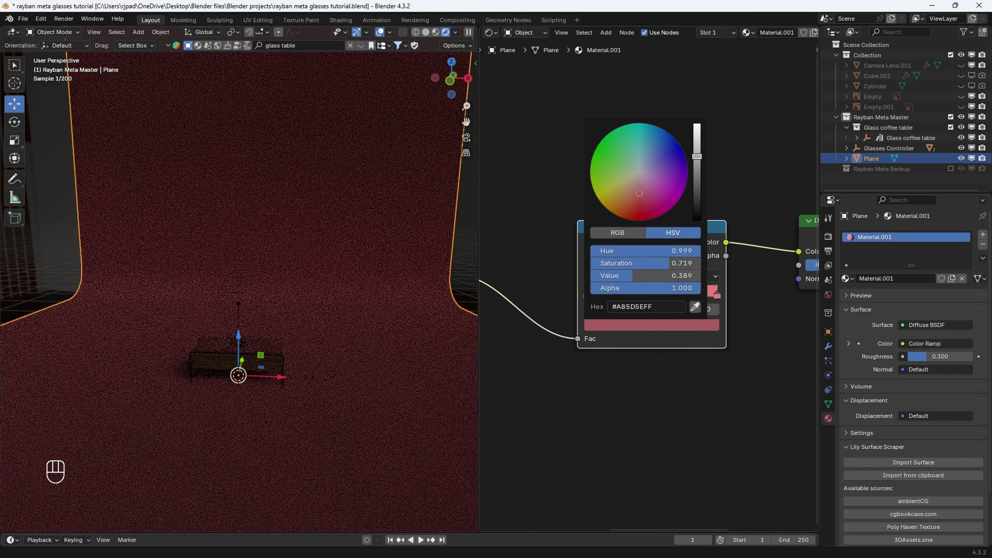
Fine-tune the brightness of the Color Ramp's end stop
left_click(718, 295)
left_click(710, 324)
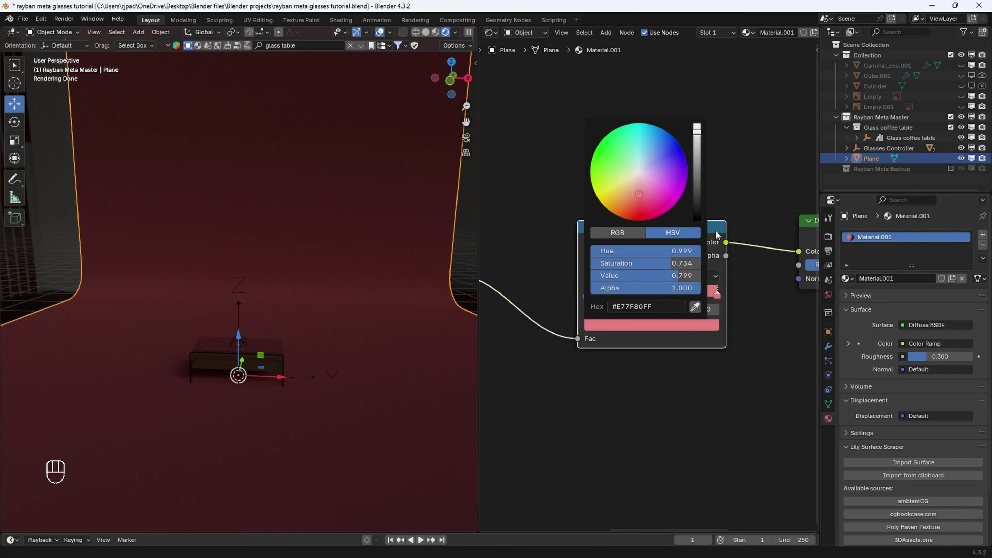
left_click_drag(699, 137, 698, 144)
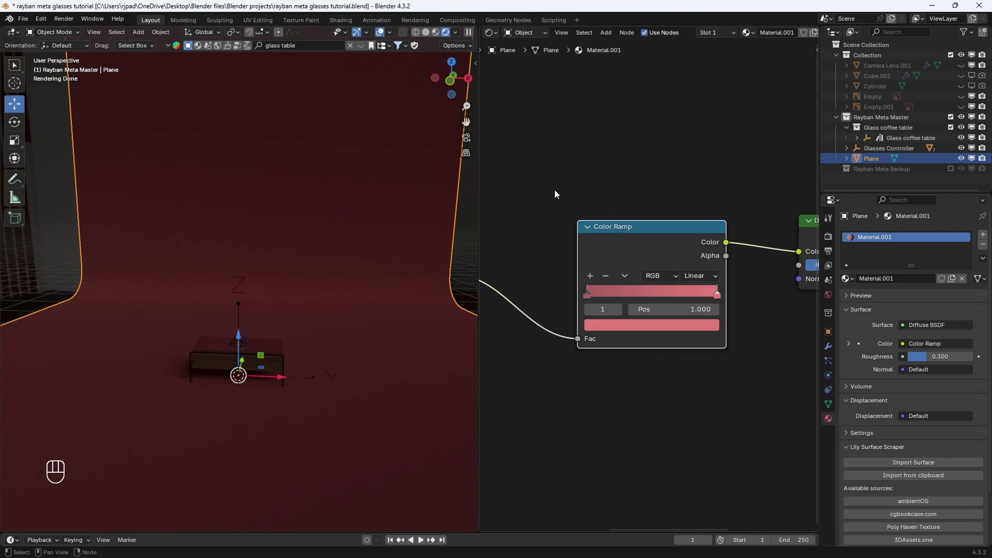
Make a linked duplicate of the backdrop plane in place and rotate it 90° about Z
middle_click_drag(313, 293, 365, 292)
key("alt+d")
right_click(327, 228)
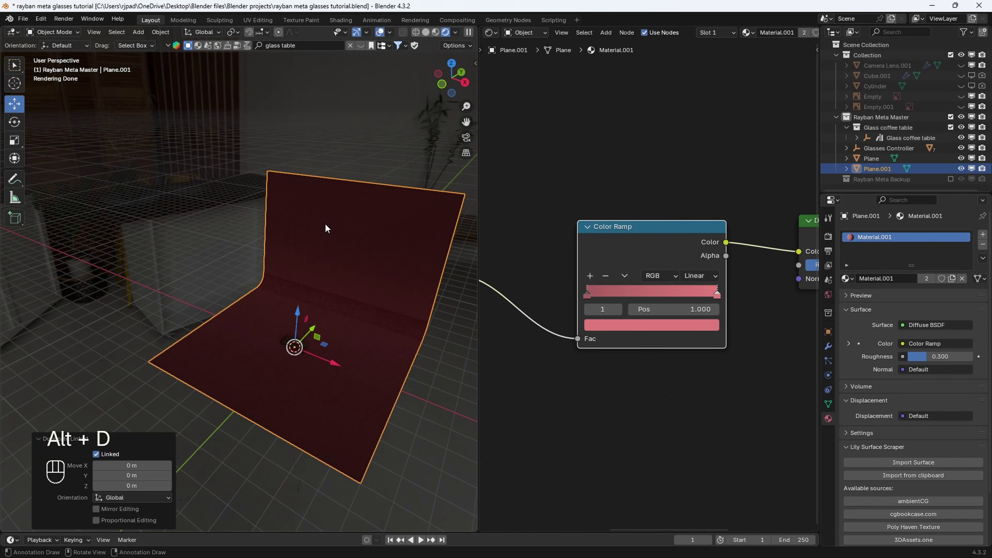
key("r")
key("z")
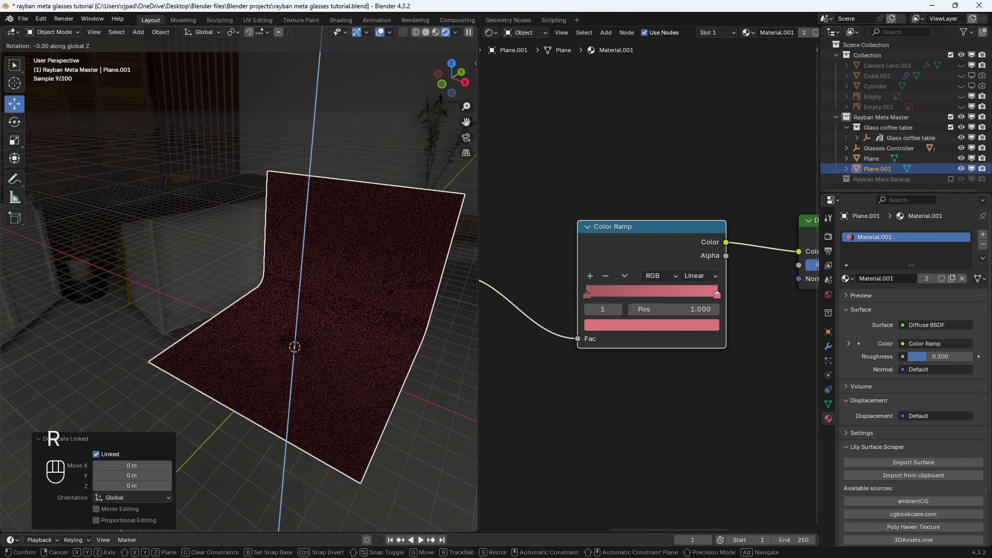
key("9")
key("0")
key("Return")
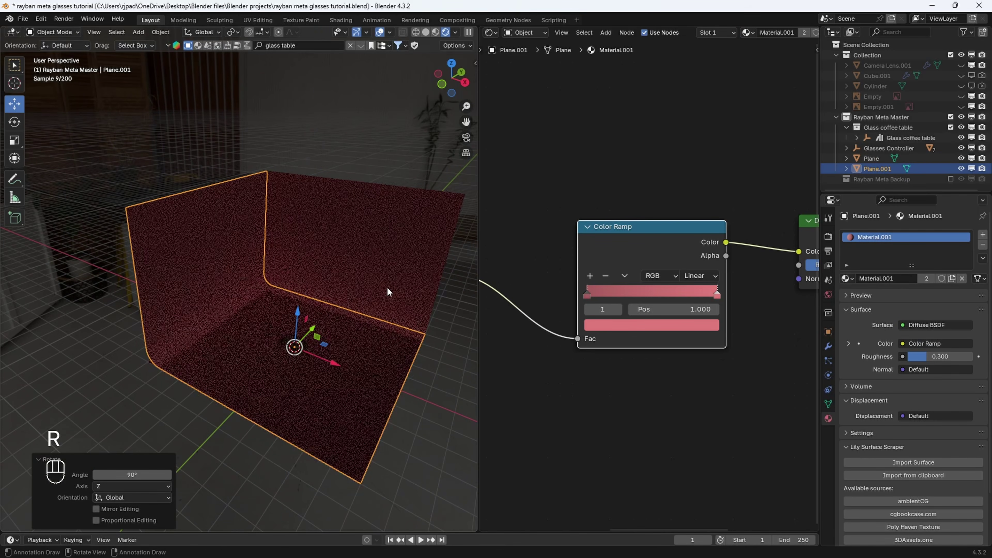
Lower the duplicated backdrop by about 0.03 m along Z and deselect it
middle_click_drag(387, 291, 421, 324)
scroll(421, 324, "up", 5)
key("g")
key("z")
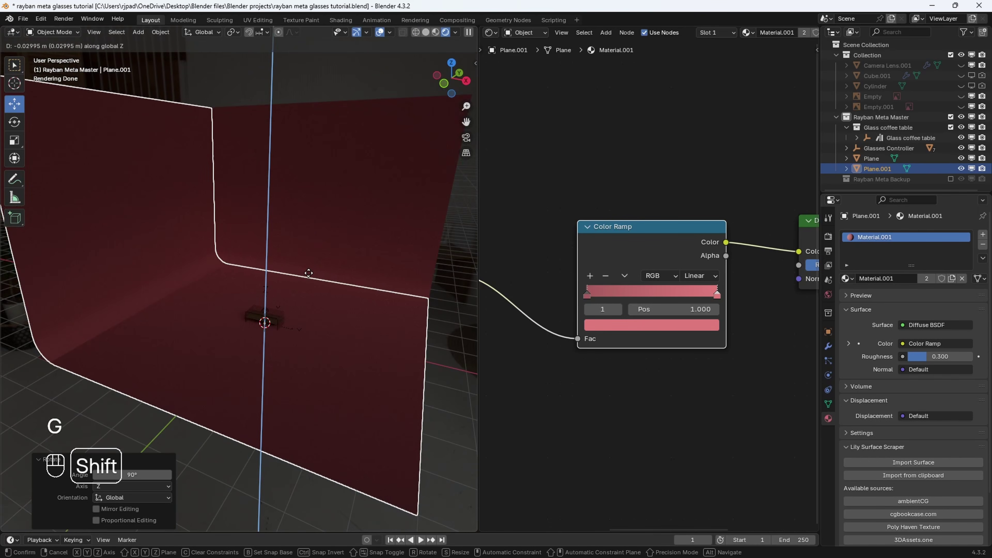
left_click(308, 272)
left_click(277, 93)
Add an area light and raise it about 1.19 m along Z, above the coffee table
scroll(270, 275, "up", 12)
middle_click_drag(252, 295, 274, 303)
scroll(269, 277, "down", 4)
key("shift+a")
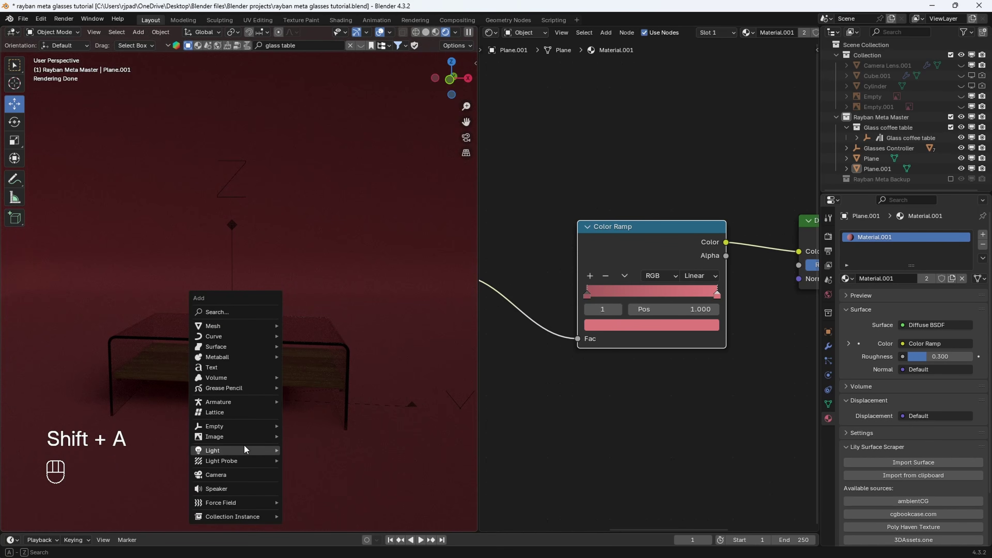
mouse_move(244, 450)
left_click(305, 485)
key("g")
key("z")
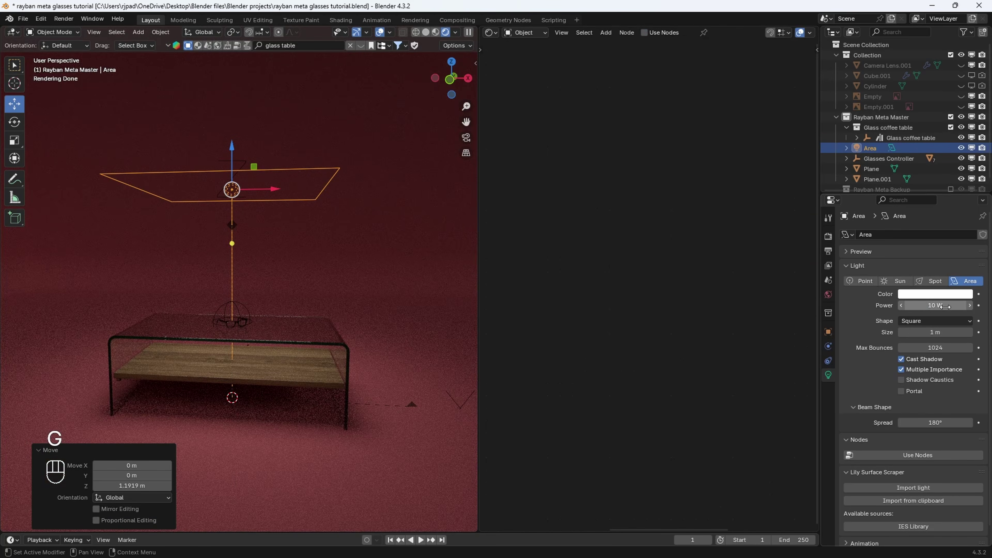
Set the area light's power to 35 W and enable its Shadow Caustics
key("Return")
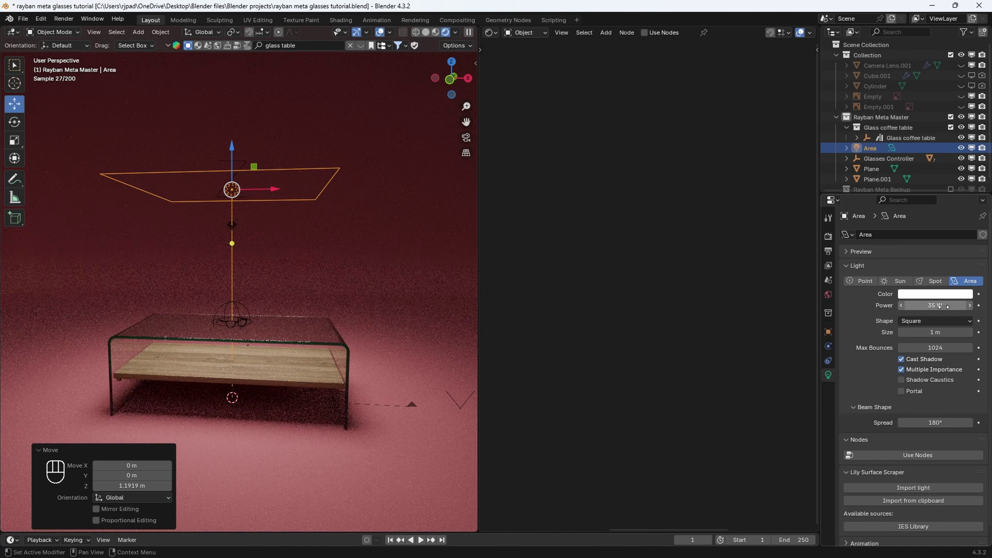
scroll(269, 395, "up", 3)
scroll(280, 390, "up", 2)
middle_click_drag(294, 385, 269, 377, "shift")
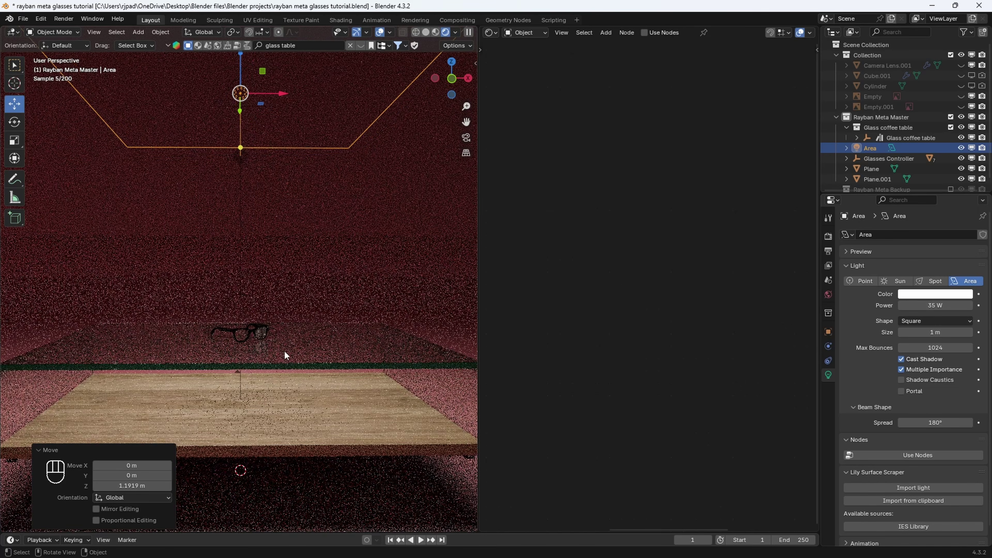
left_click(268, 312)
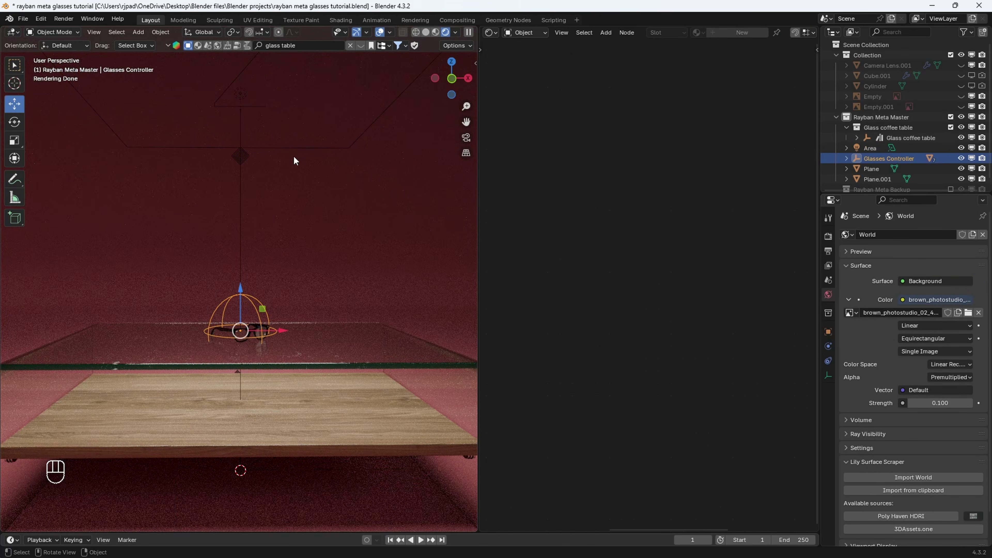
left_click(301, 147)
left_click(901, 380)
Duplicate the area light in place and change the copy's shape to Disk
middle_click_drag(450, 305, 237, 340)
scroll(237, 339, "down", 4)
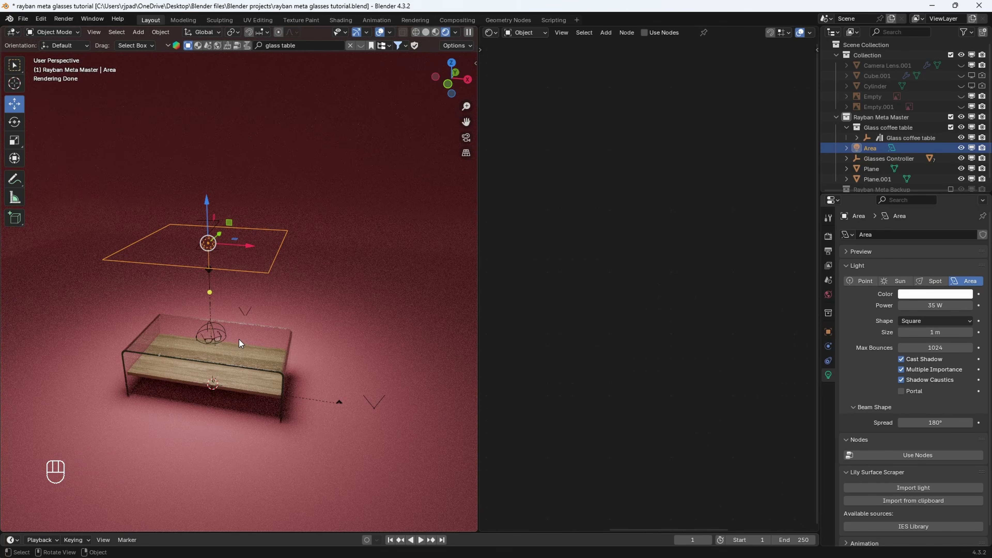
middle_click_drag(238, 340, 255, 319)
key("shift+d")
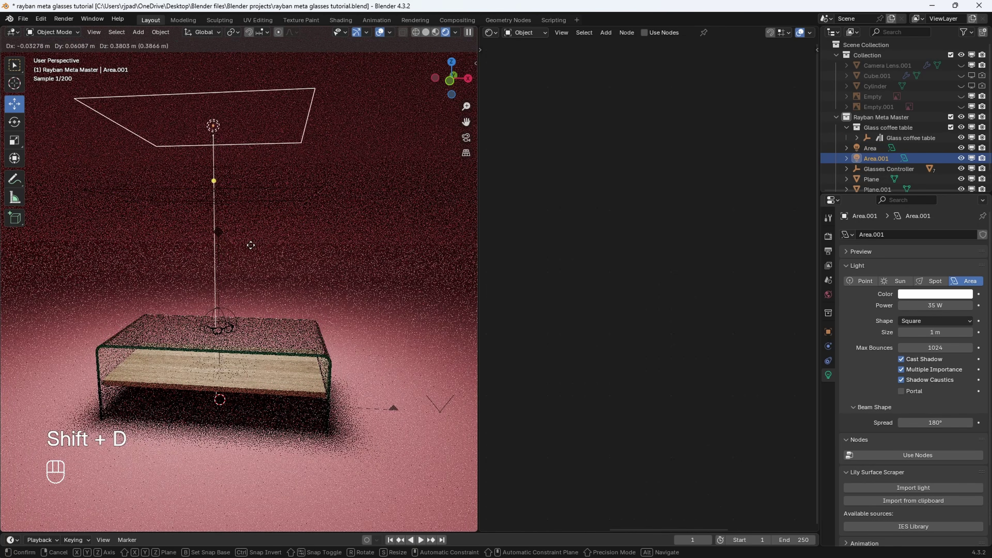
right_click(251, 245)
left_click(950, 320)
left_click(924, 353)
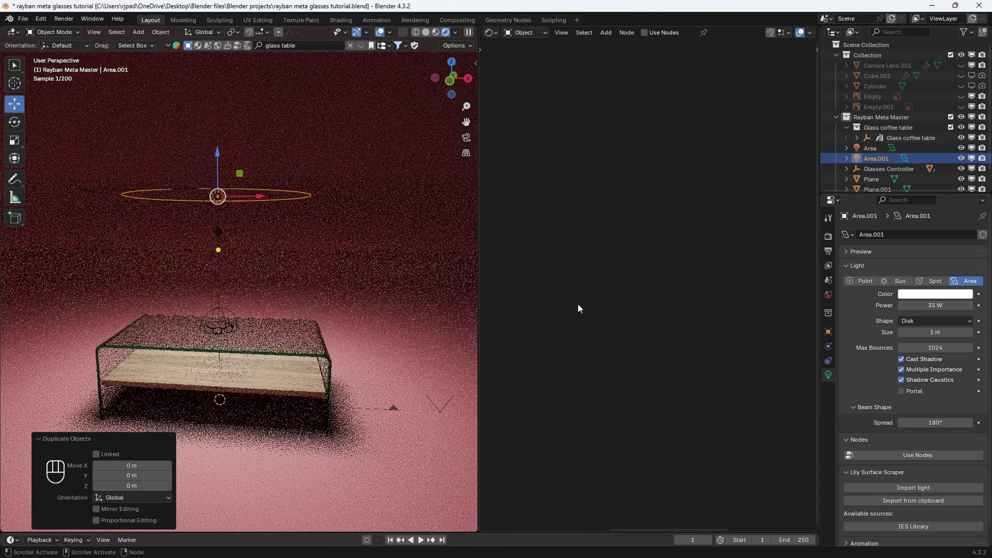
Rotate the disk light 90° about X and 90° about Z so it faces sideways
middle_click_drag(336, 273, 320, 292)
type("r")
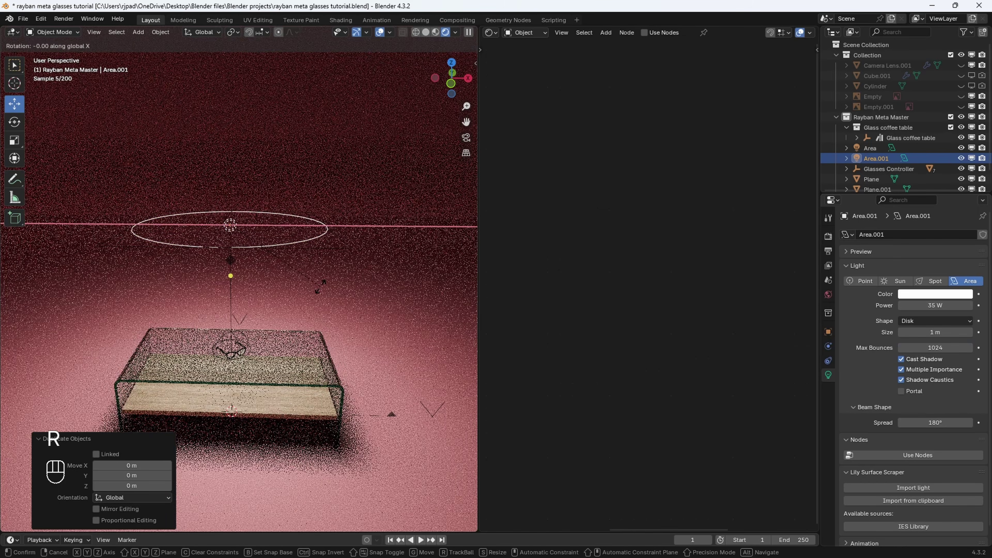
type("x90")
key("Return")
type("rz")
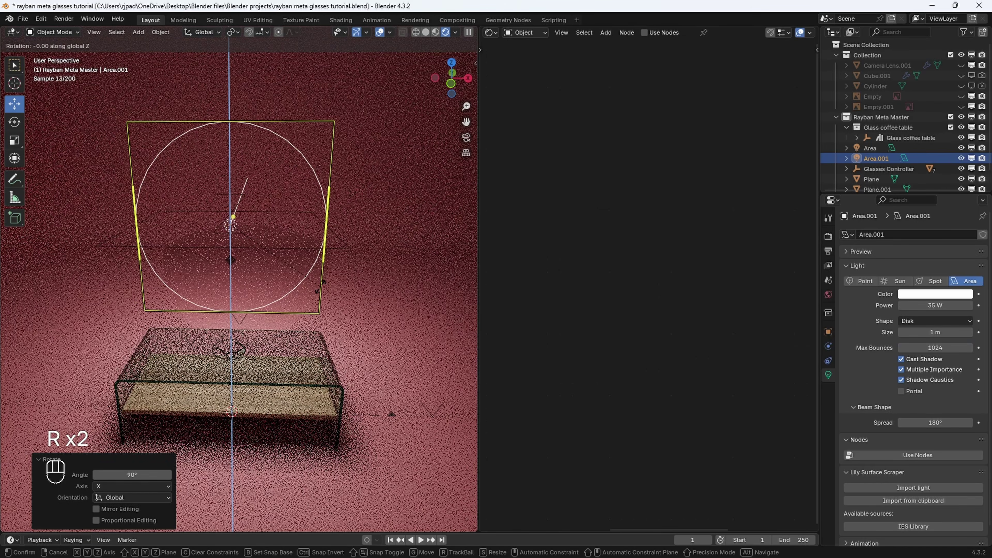
type("90")
key("Return")
Lower the disk light about 0.49 m and move it along X to the side of the glasses
key("g")
key("z")
left_click(310, 365)
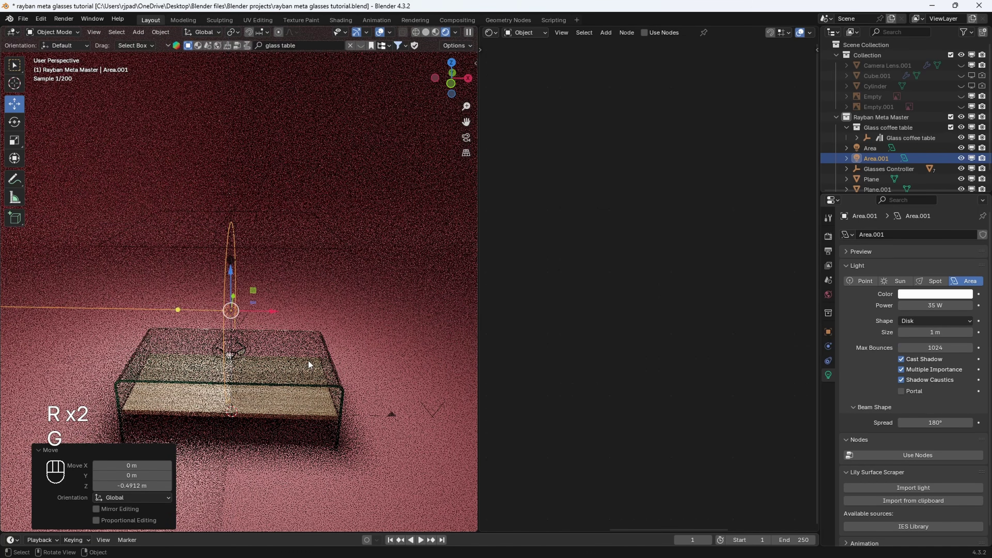
key("g")
key("y")
key("x")
left_click(378, 366)
Scale the disk light by about 0.525 and rotate it about -28.4° around Z toward the glasses
scroll(378, 366, "up", 3)
key("s")
middle_click_drag(378, 366, 353, 346)
left_click(392, 343)
key("r")
key("z")
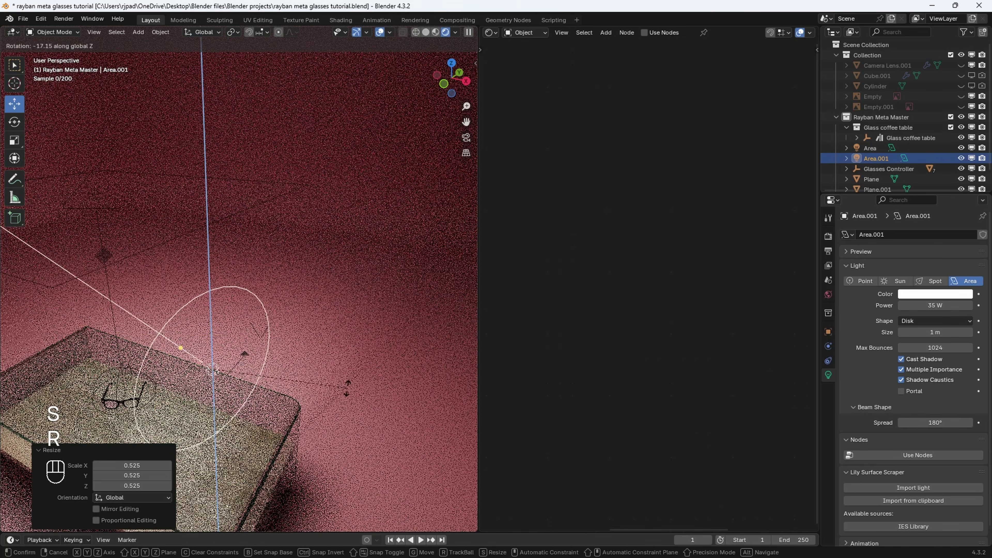
left_click(338, 402)
Lower the disk light slightly along Z and shift it about -0.12 m along Y
middle_click_drag(198, 411, 320, 375, "shift")
key("g")
key("z")
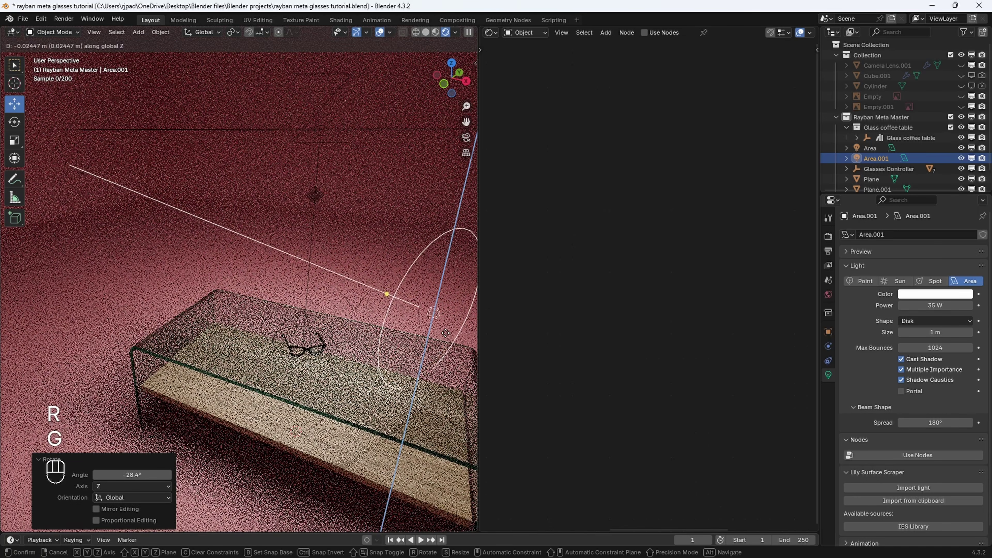
left_click(443, 332)
Set the disk light's power to 7 W and tint its color pinkish red
left_click(942, 306)
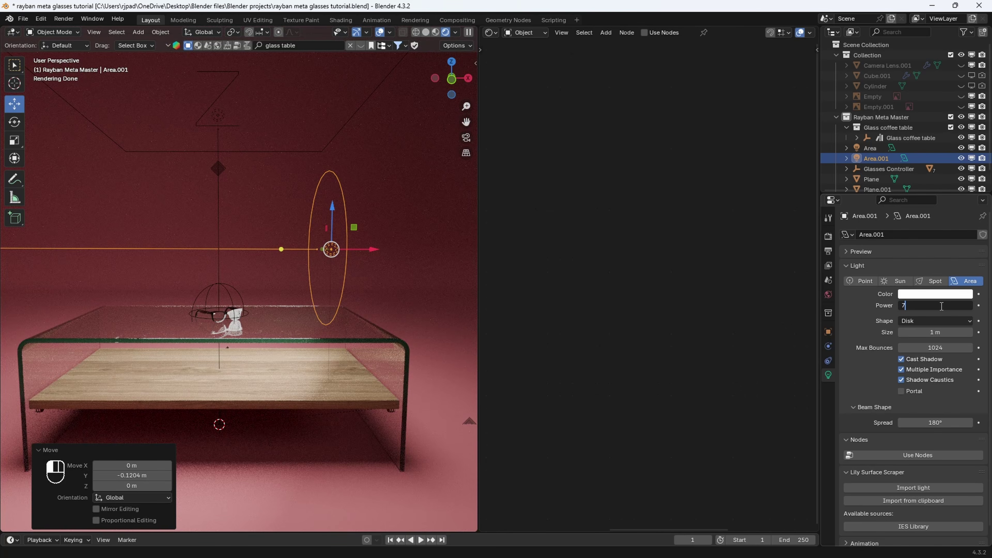
key("Return")
left_click(931, 294)
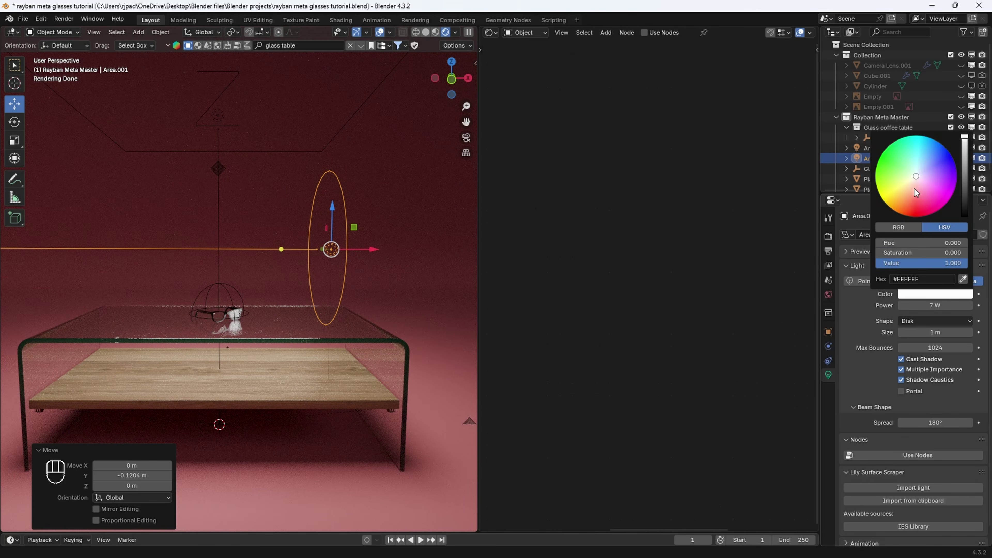
left_click_drag(916, 191, 917, 201)
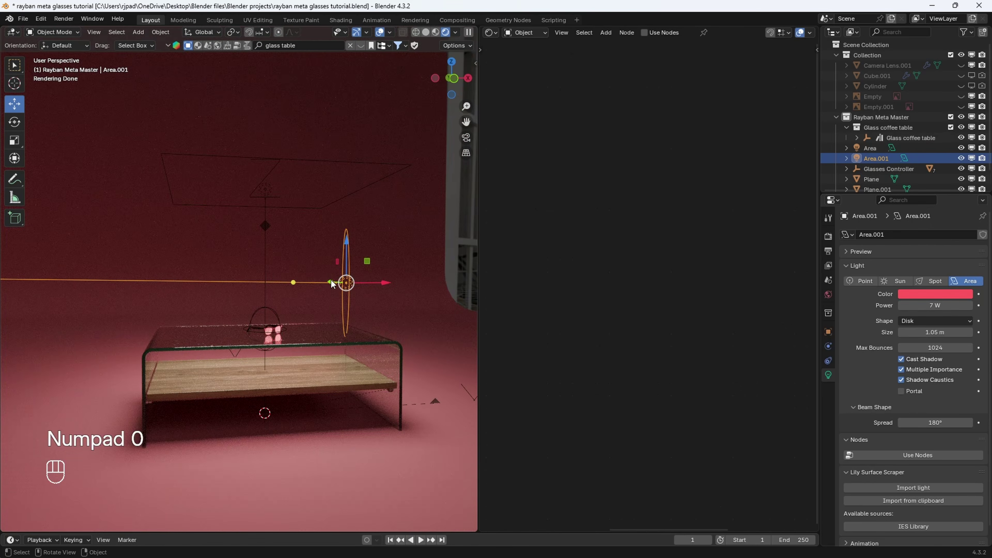
Close the shader editor so the 3D viewport takes over its space
middle_click_drag(331, 280, 302, 286)
scroll(299, 305, "up", 3)
scroll(268, 305, "up", 1)
middle_click_drag(293, 322, 245, 314, "shift")
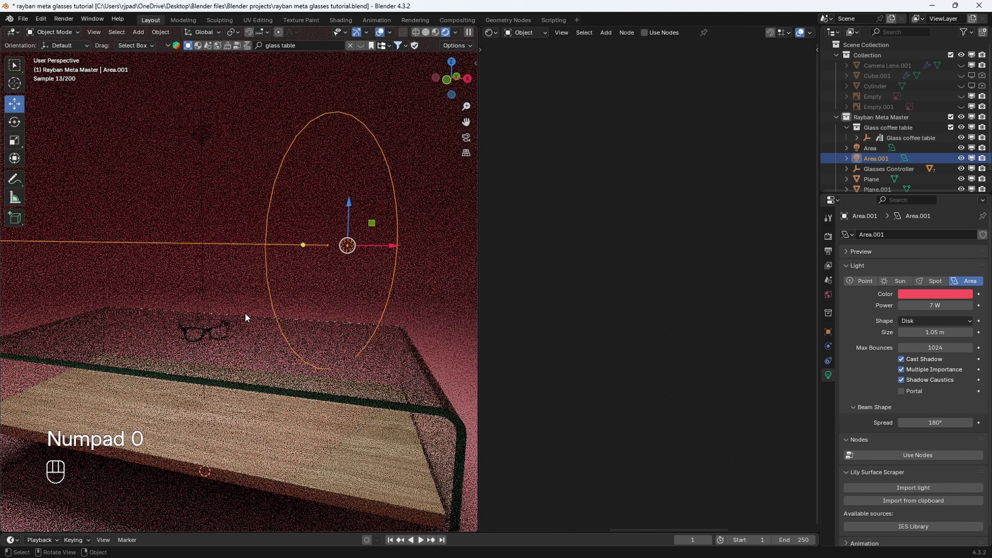
scroll(242, 315, "down", 4)
left_click_drag(476, 28, 512, 51)
scroll(428, 275, "down", 2)
middle_click_drag(437, 275, 389, 268, "shift")
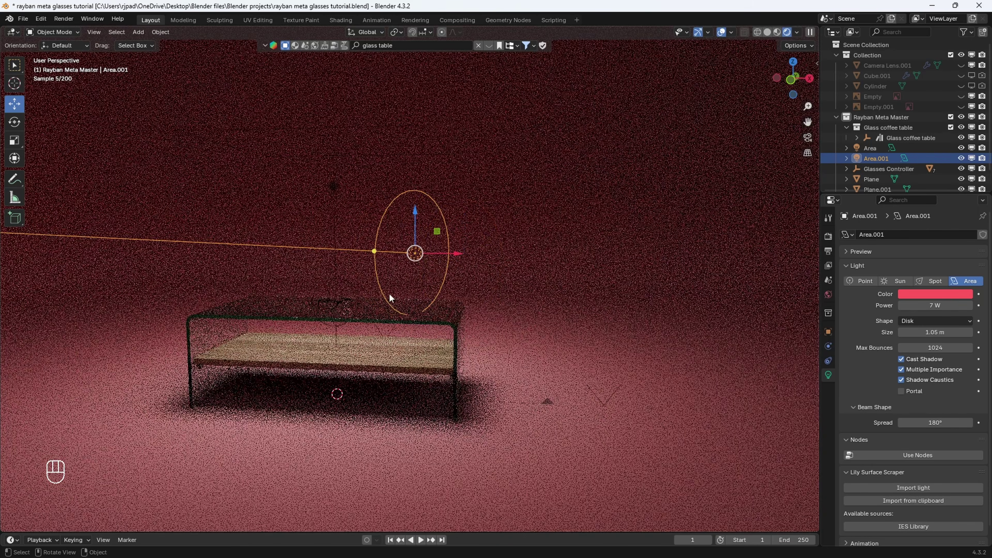
Add a camera to the scene and view the scene through it
scroll(356, 303, "up", 2)
key("shift+a")
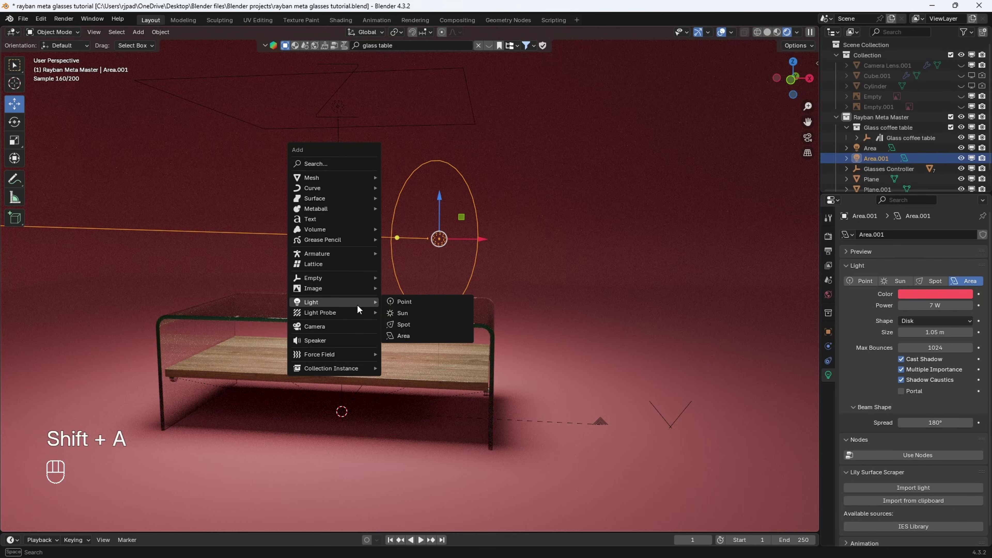
left_click(330, 326)
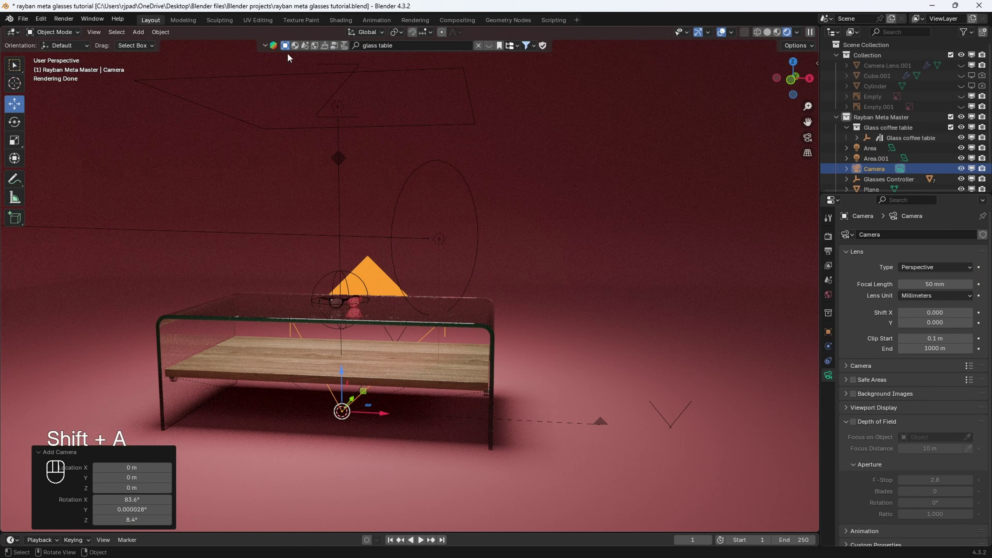
left_click(94, 32)
mouse_move(222, 153)
left_click(287, 160)
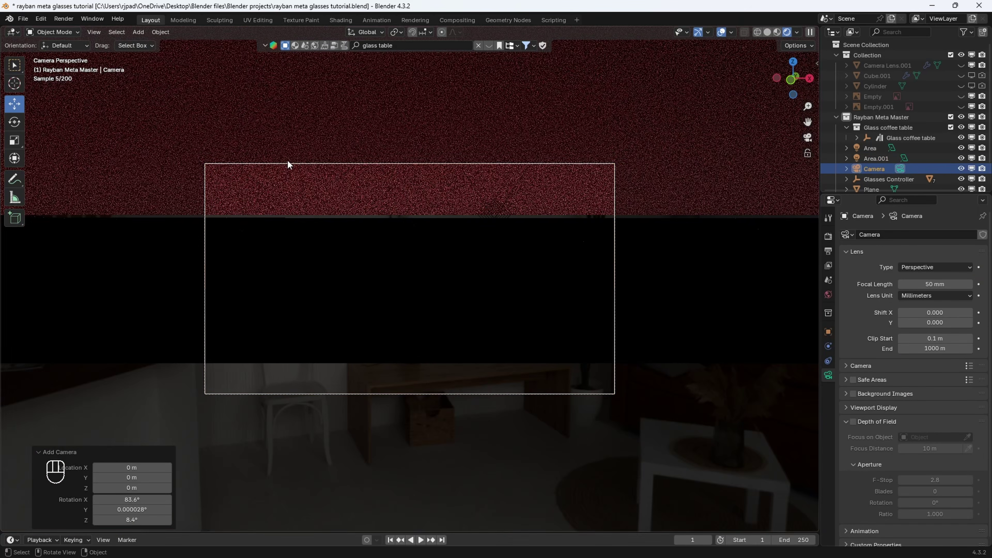
Place the camera at Y -2.77 m and Z 0.71 m, and set its Y and Z rotation to 0°
left_click_drag(910, 277, 840, 277)
mouse_move(947, 287)
left_mouse_down()
mouse_move(977, 287)
mouse_move(954, 287)
left_mouse_up()
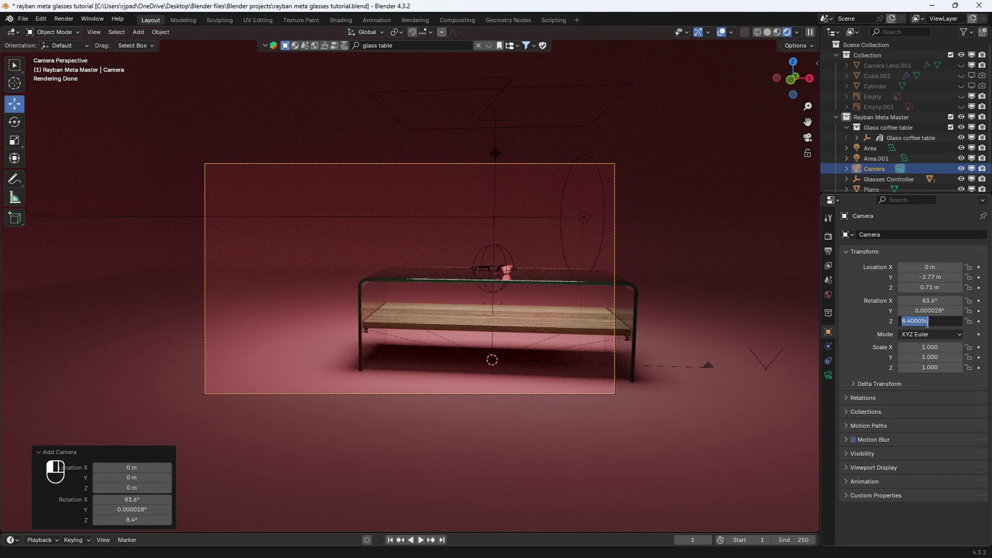
key("Return")
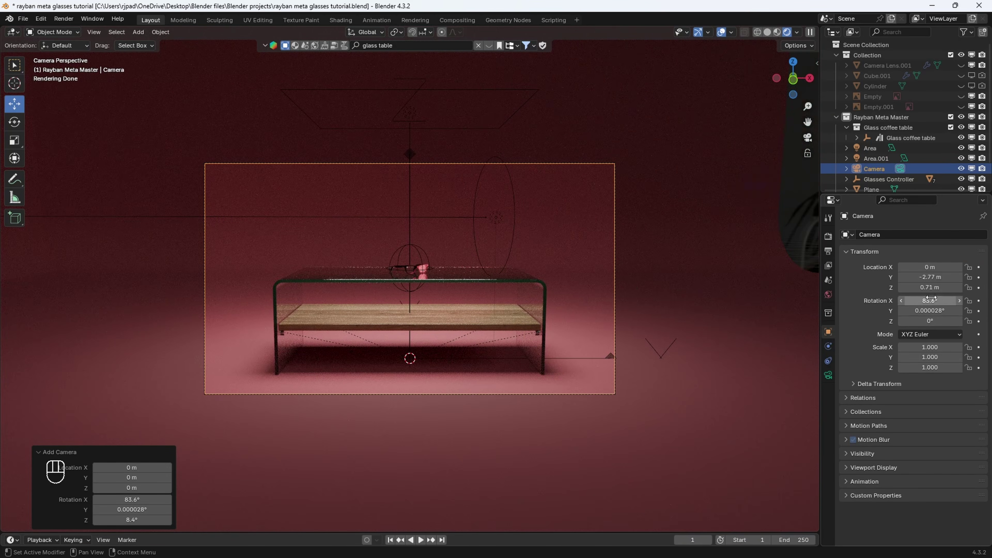
left_click(932, 310)
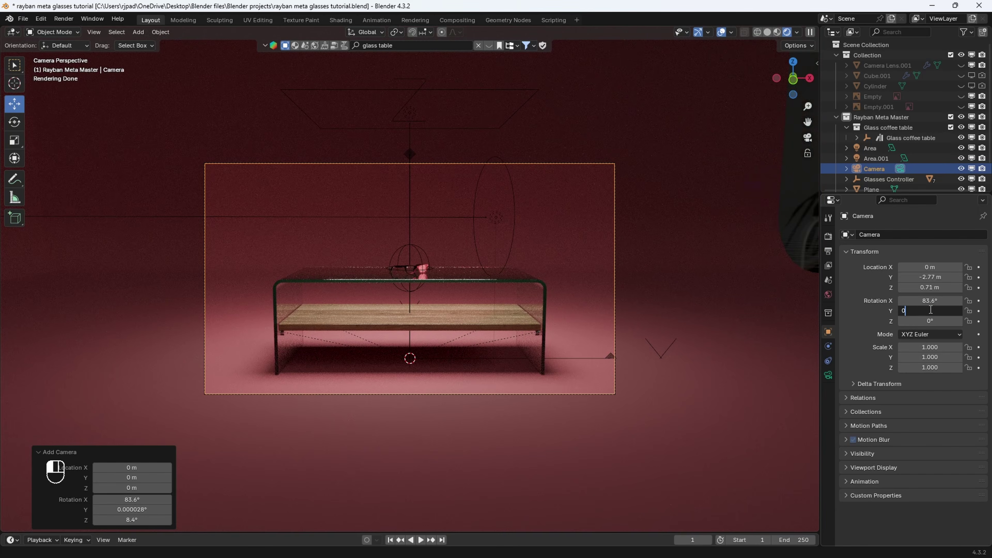
key("Return")
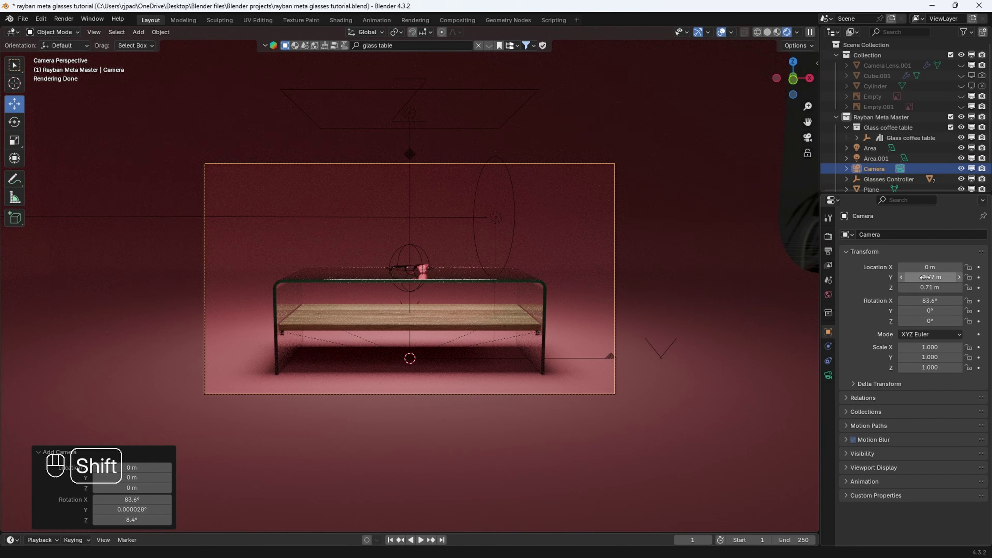
Fine-tune the camera framing to Y -2.978 m and Z 0.885 m with an X rotation of 79.9°
left_click_drag(911, 277, 915, 300, "shift")
scroll(617, 287, "up", 2)
scroll(454, 125, "down", 3)
Lower the overhead area light to Z 1.026 m and rotate the disk light 18° around Z
left_click(454, 138)
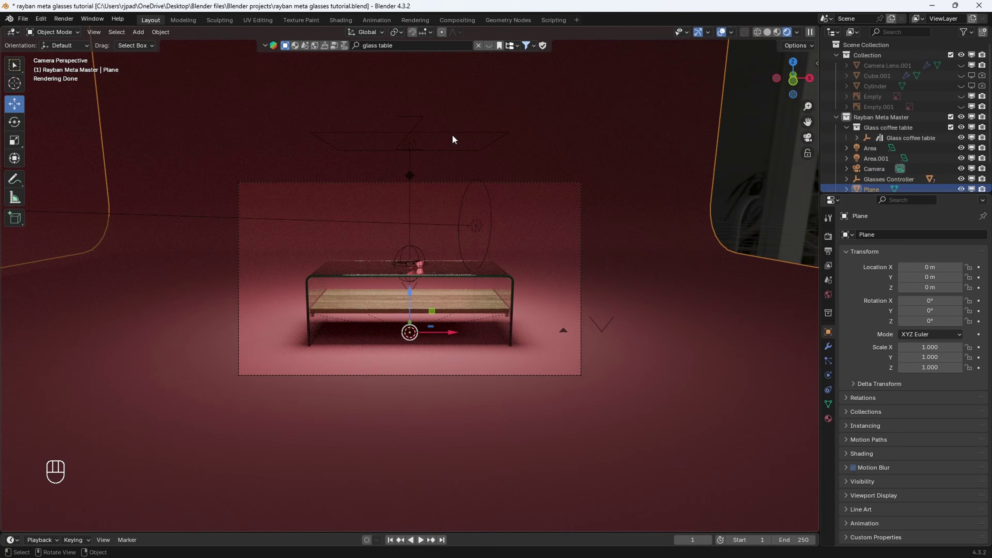
key("g")
key("z")
left_click(490, 181)
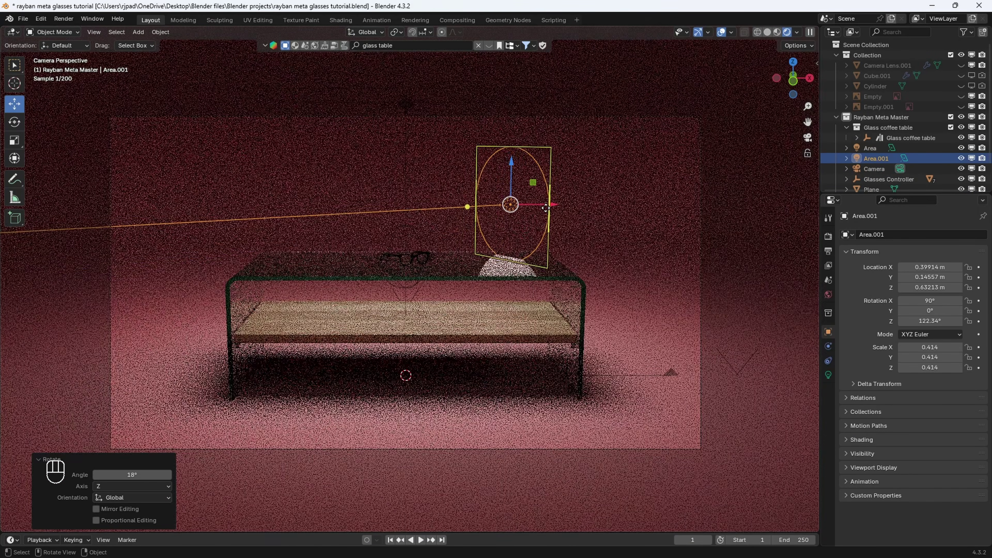
Switch the viewport to solid shading and return to the camera view
mouse_move(545, 208)
middle_mouse_down()
mouse_move(468, 267)
mouse_move(507, 257)
mouse_move(488, 277)
mouse_move(428, 287)
mouse_move(425, 265)
mouse_move(455, 198)
mouse_move(491, 182)
mouse_move(465, 250)
middle_mouse_up()
scroll(469, 269, "up", 3)
key("z")
left_click(489, 193)
scroll(455, 272, "down", 5)
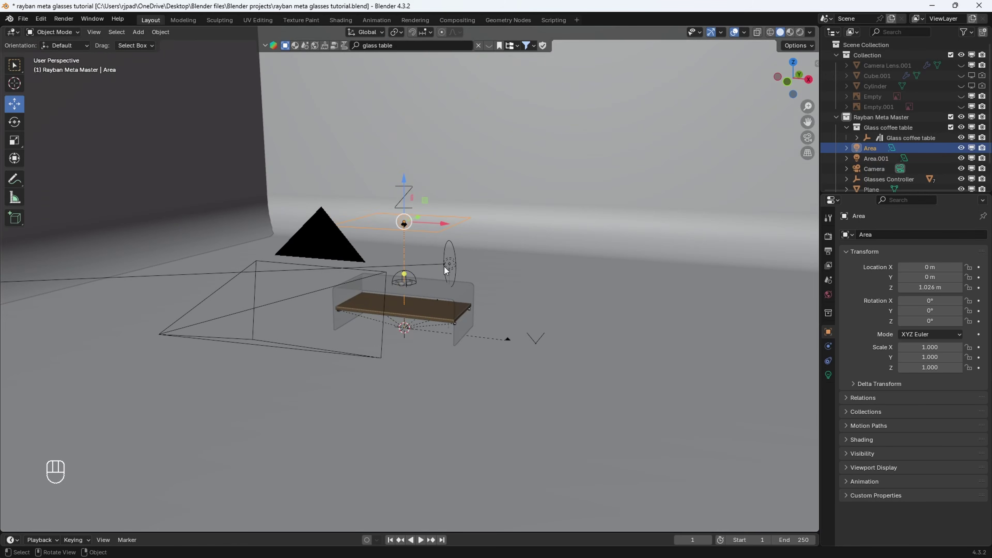
key("KP_0")
Enlarge the timeline and keyframe the camera's location and rotation at frame 1
left_click_drag(290, 532, 317, 456)
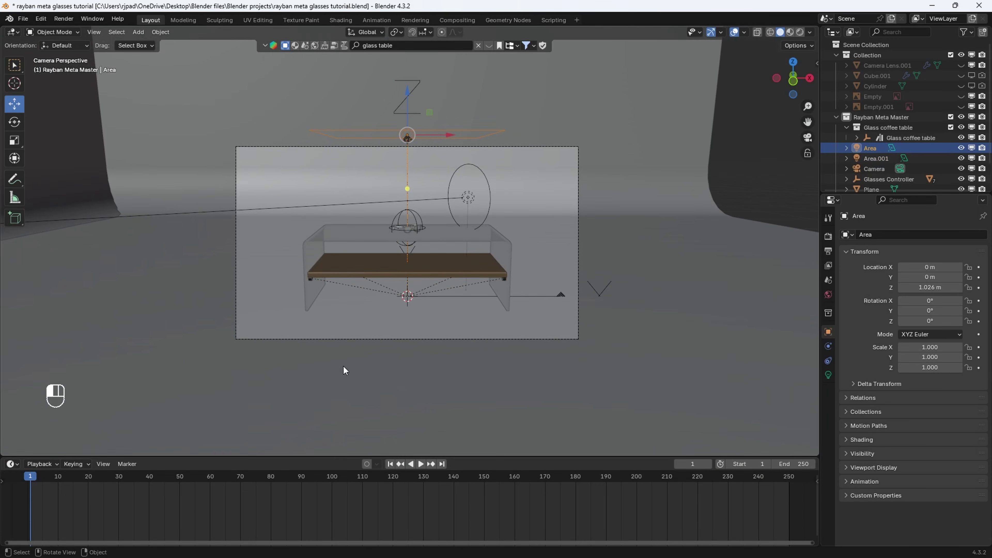
left_click(339, 155)
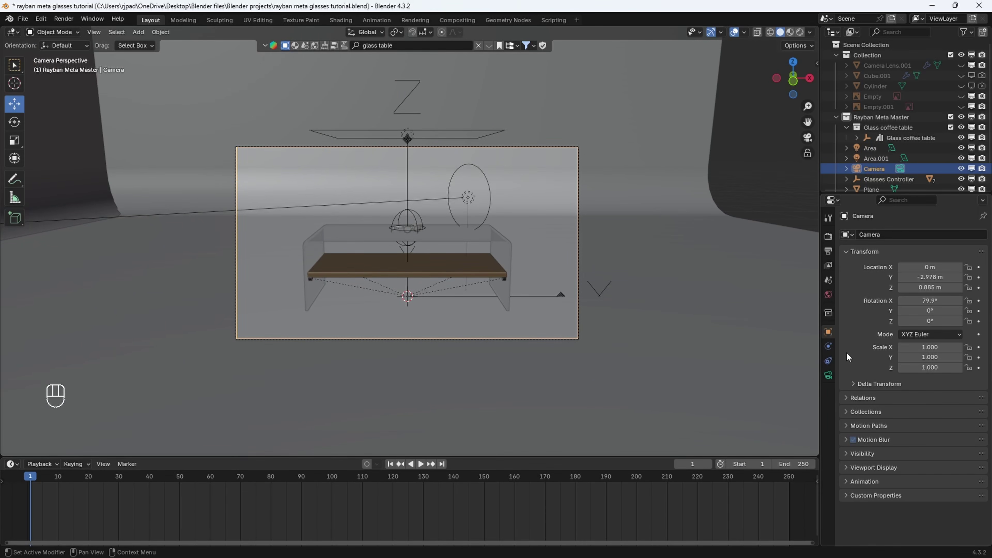
key("i")
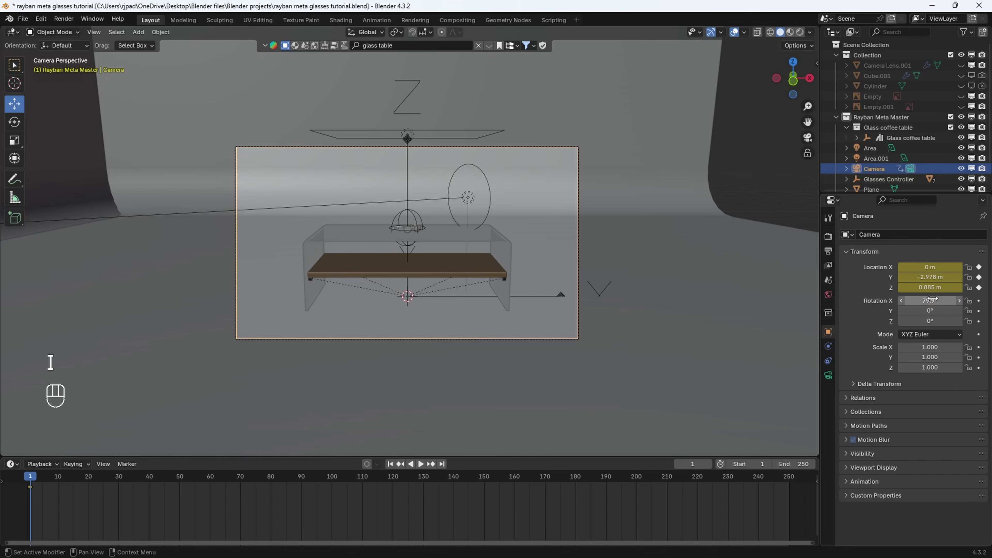
key("i")
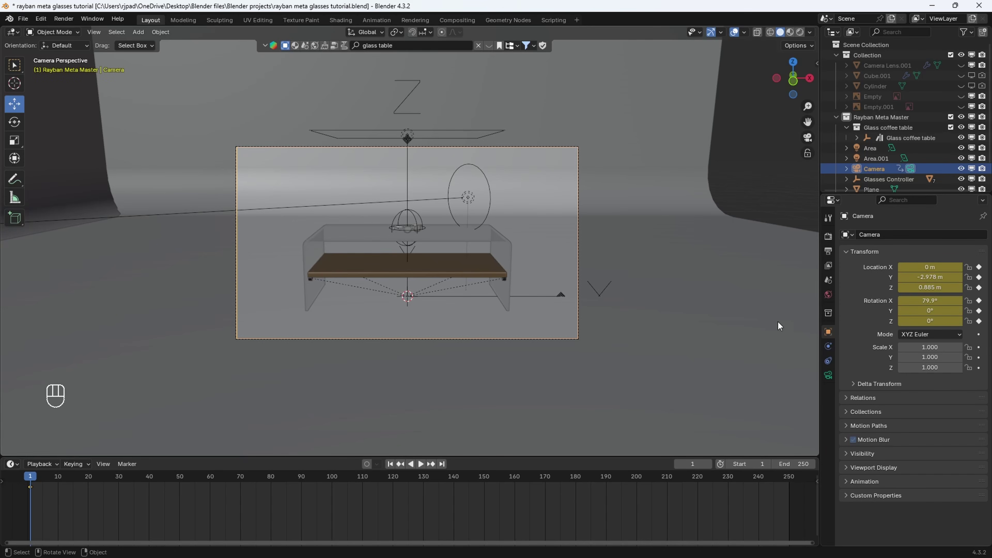
Set the output frame rate to 30 fps and enable the render region with cropping
left_click(828, 251)
left_click(922, 329)
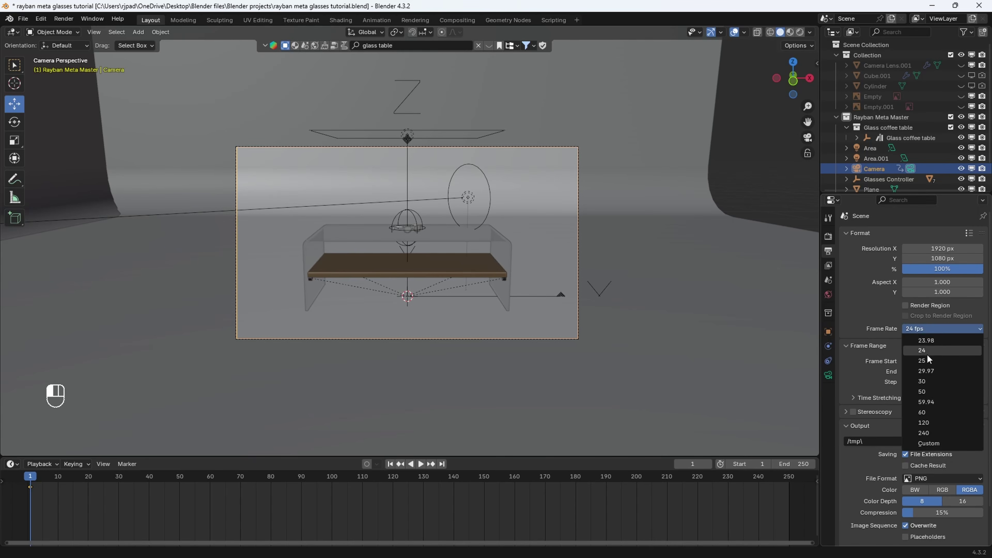
left_click(931, 378)
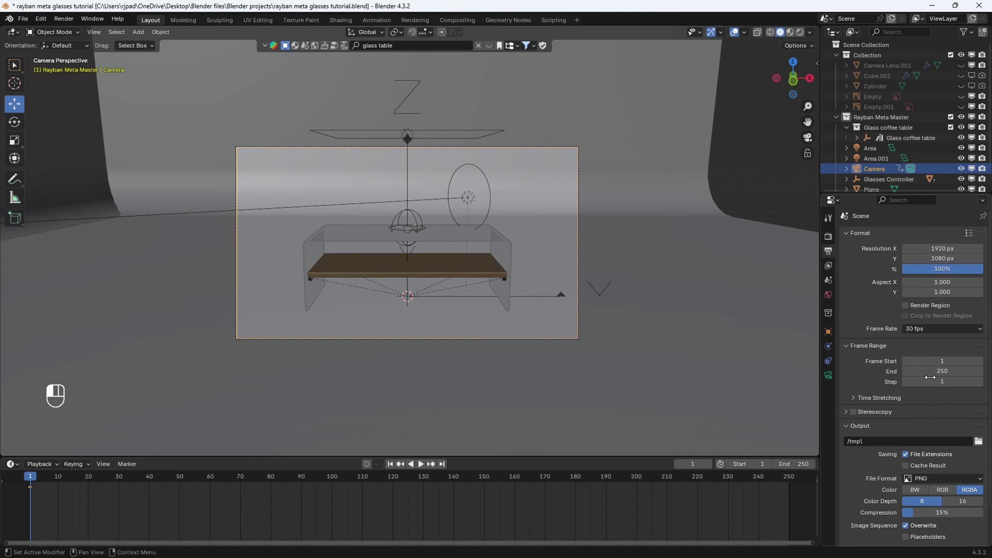
left_click(906, 306)
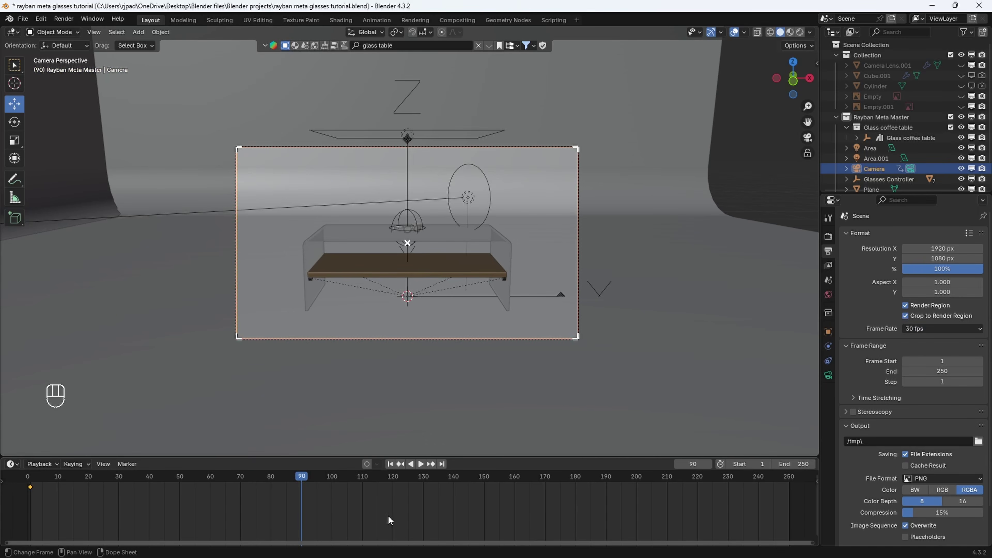
At frame 90, keyframe the camera's location and rotation with Y at -2.138 m and X rotation at 83.6°
middle_click_drag(366, 517, 543, 505)
left_click(828, 332)
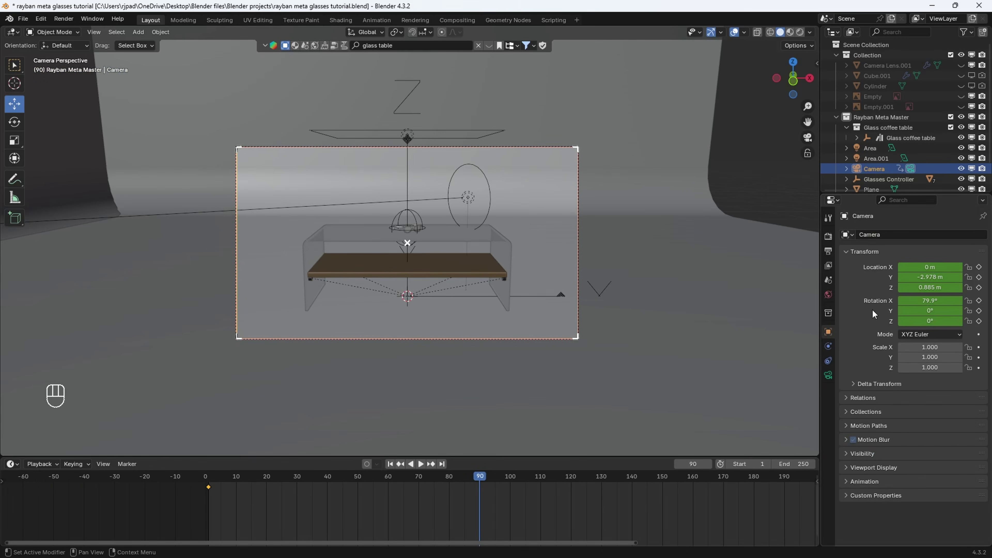
left_click_drag(930, 277, 961, 300)
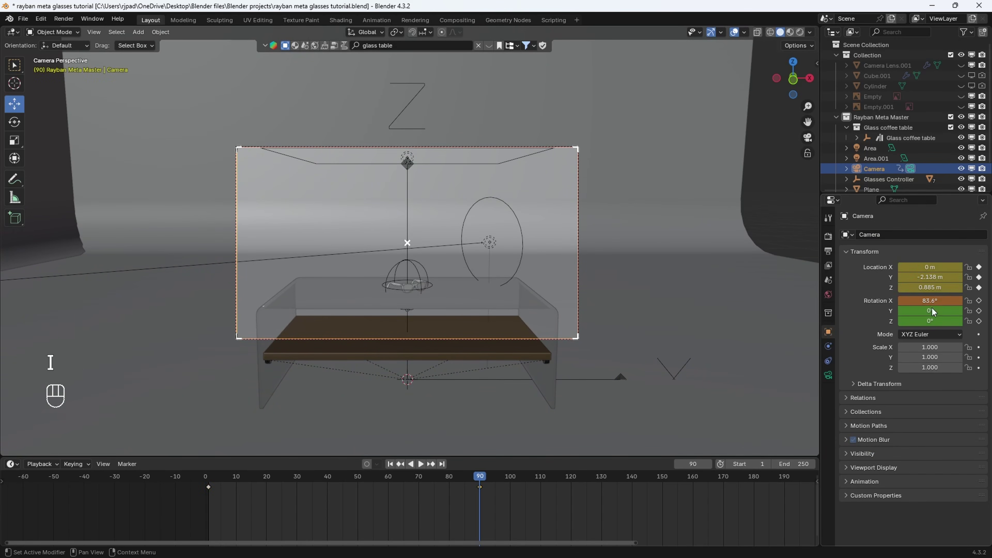
Play back the camera animation from near its start and return to frame 1
left_click(217, 475)
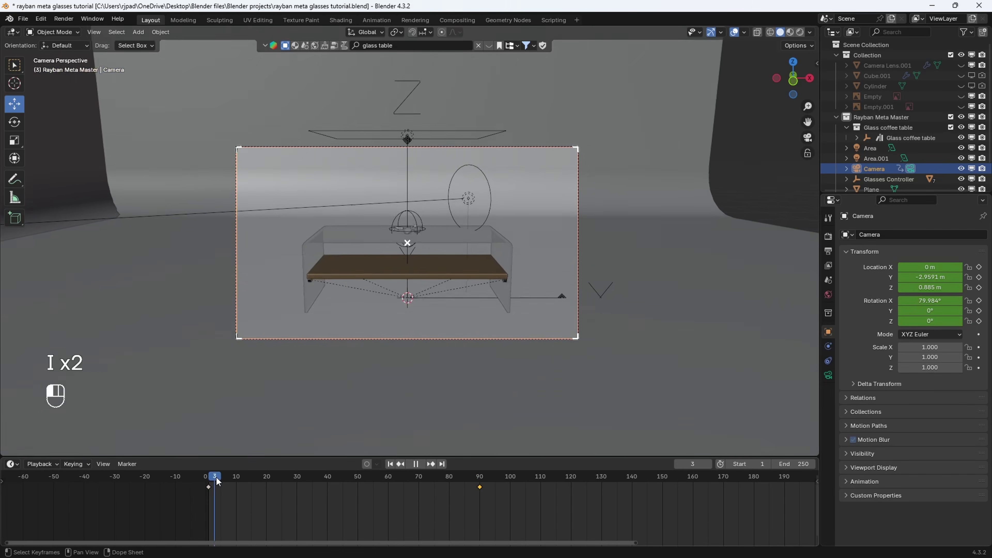
key("space")
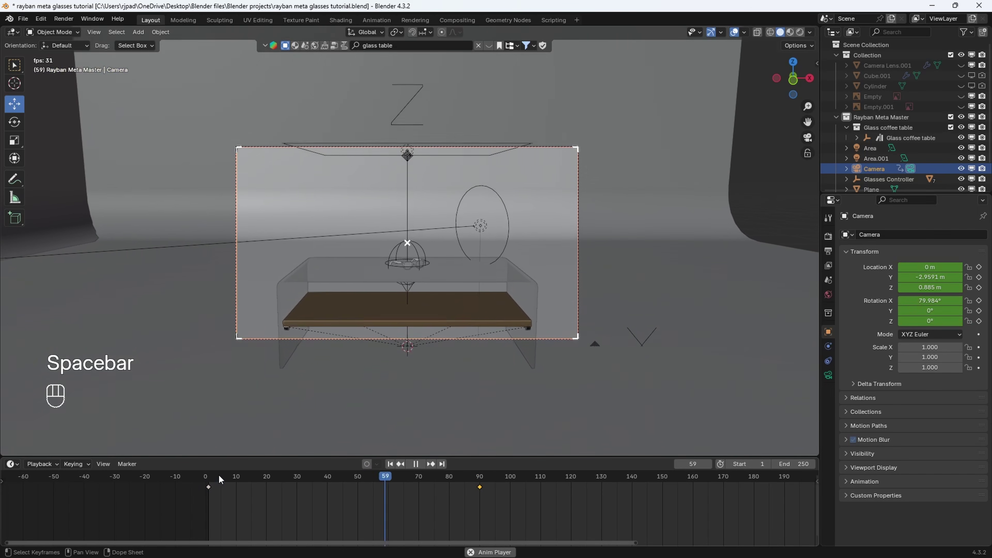
key("space")
left_click(210, 475)
left_click(209, 476)
Select the Glasses Controller empty and keyframe its location and rotation at frame 1
scroll(426, 195, "up", 5)
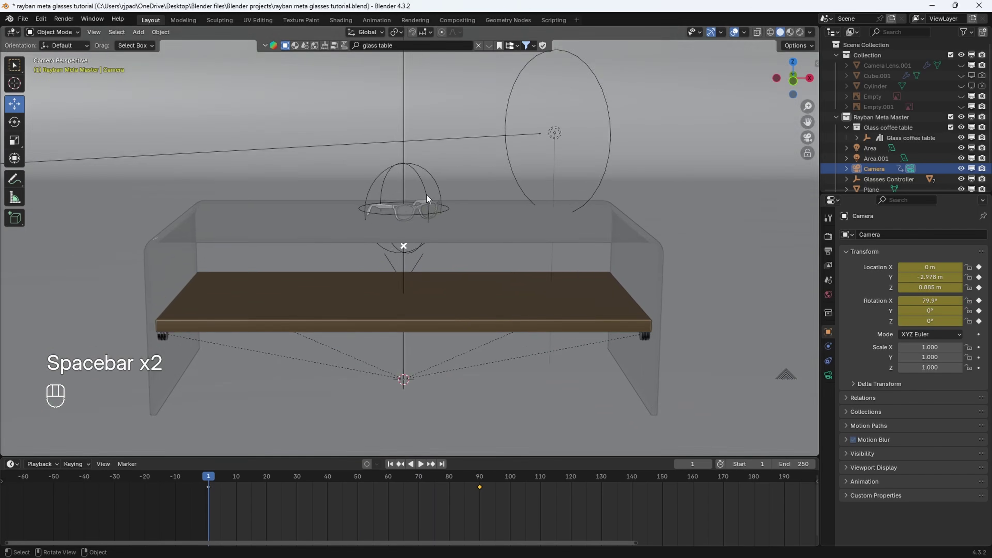
scroll(425, 199, "down", 4)
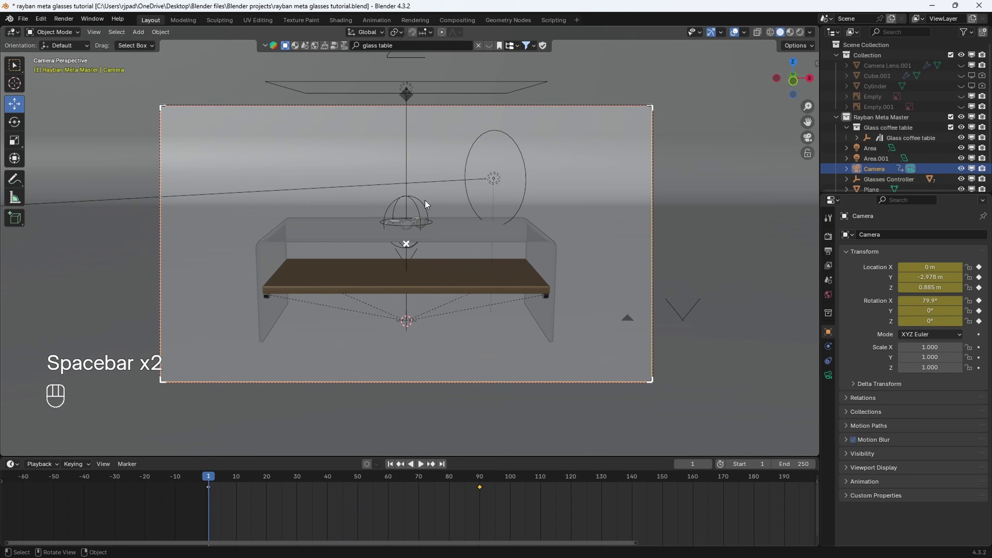
middle_click_drag(423, 198, 428, 242, "shift")
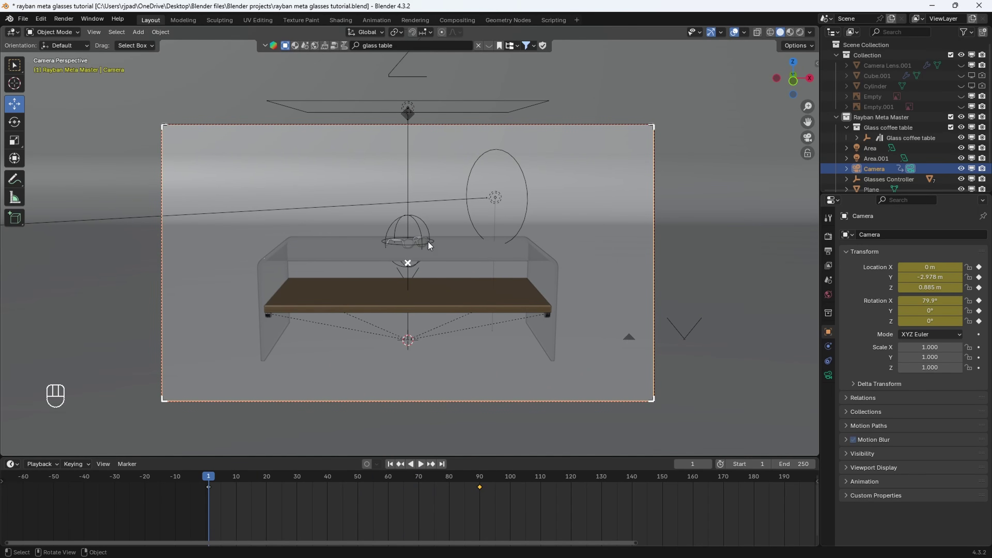
left_click(423, 224)
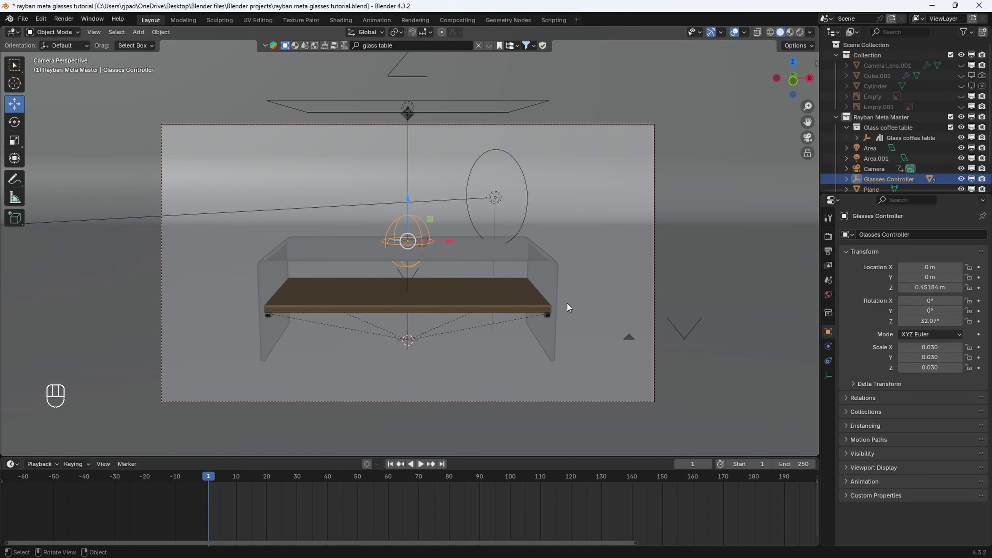
key("i")
key("i")
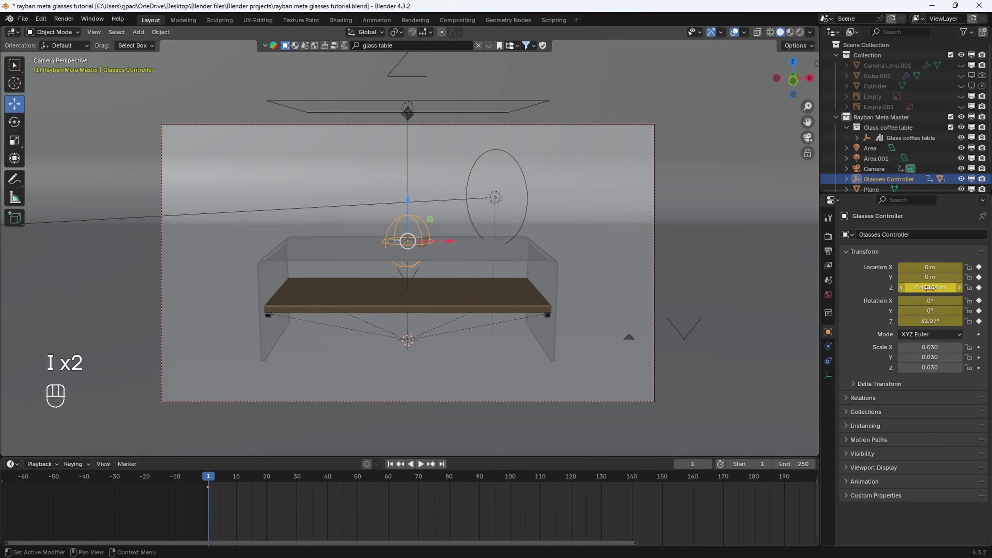
Move the Glasses Controller's keyframe to frame 20
scroll(273, 503, "right", 5, "ctrl")
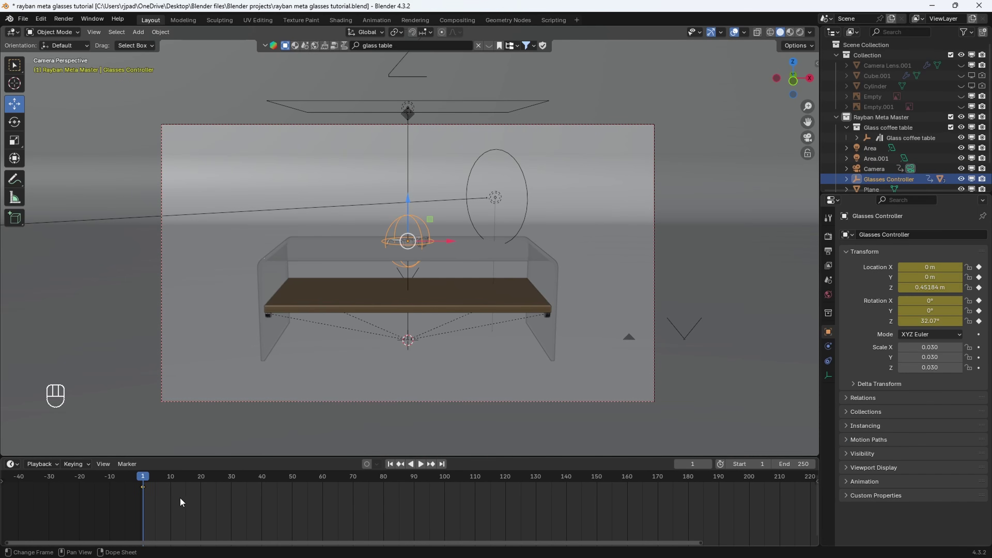
key("g")
left_click(191, 491)
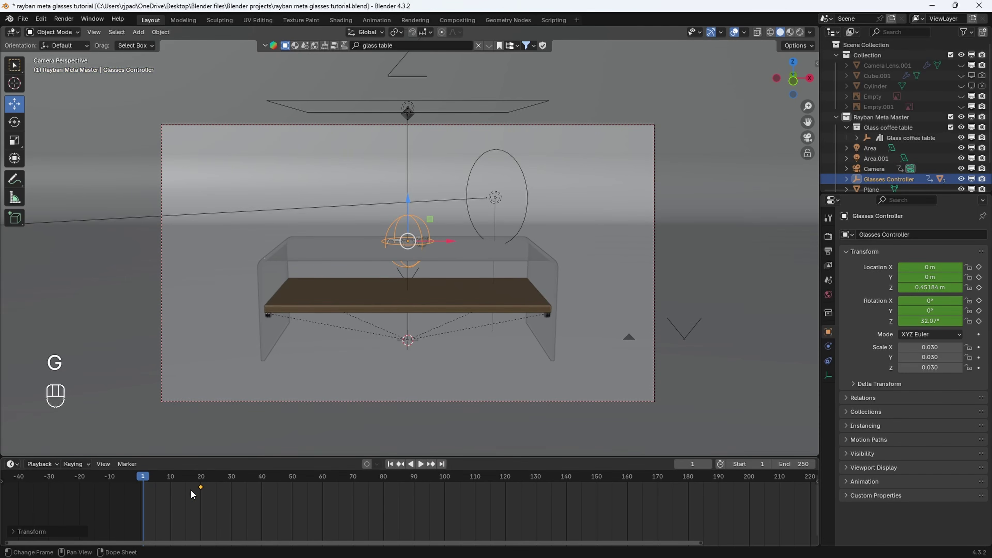
At frame 70, raise the Glasses Controller about 0.124 m along Z above the table
left_click(202, 477)
left_click_drag(203, 484, 353, 484)
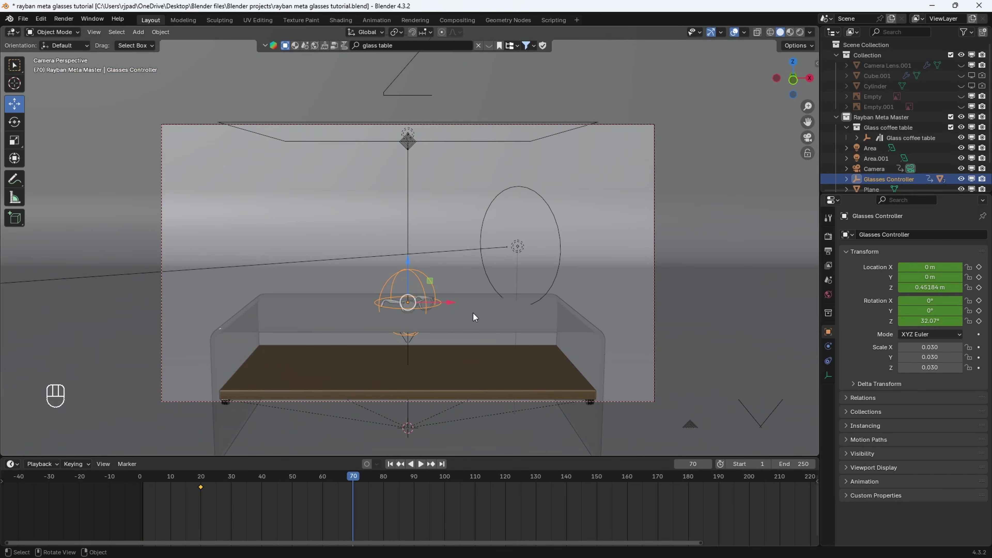
key("g")
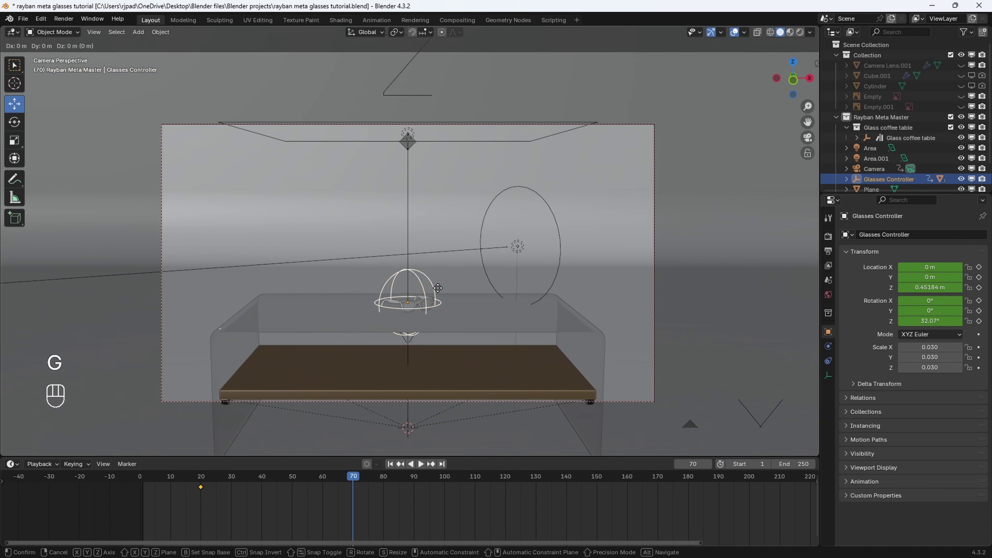
key("z")
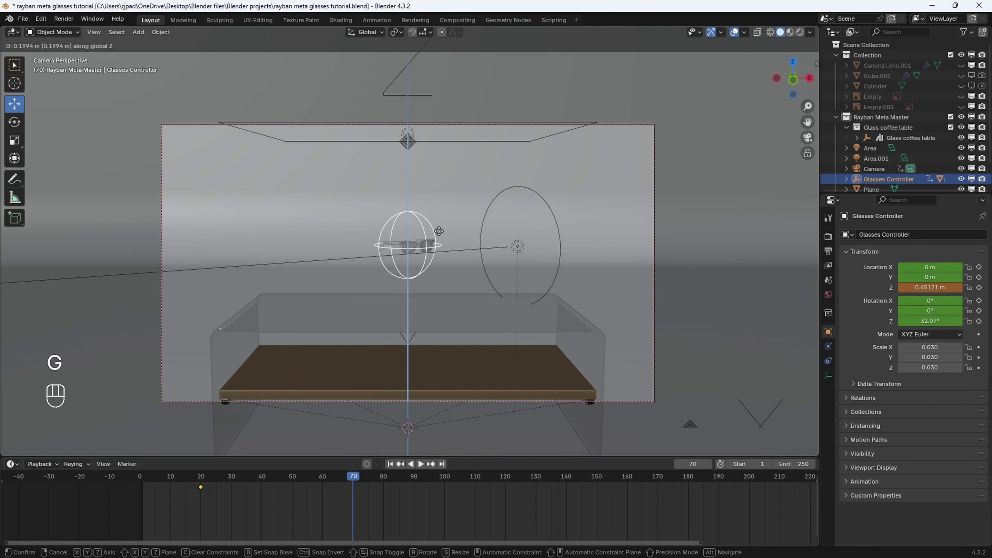
left_click(468, 244)
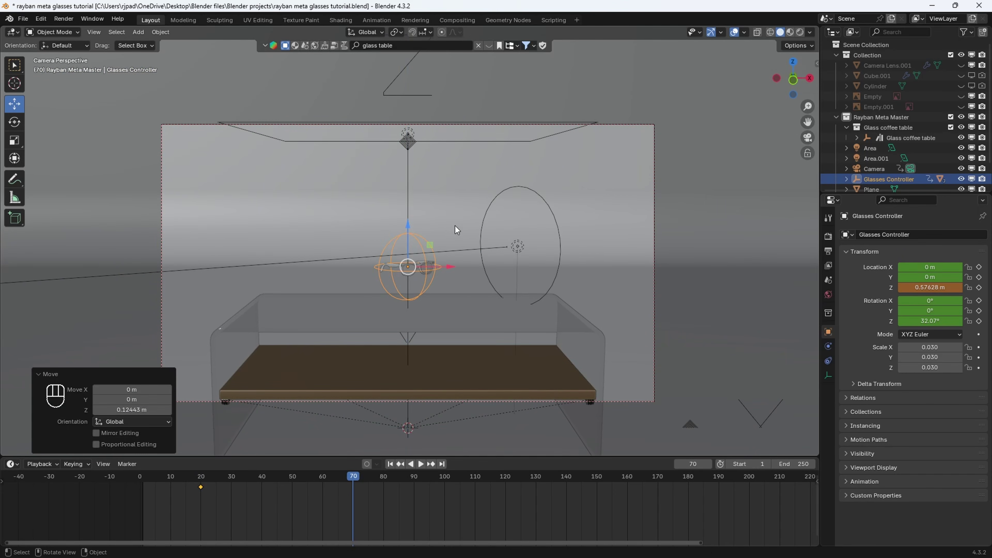
Freely rotate the Glasses Controller to about X 24.9°, Y -8.6°, Z -22.5° and keyframe its location and rotation at frame 70
key("r")
key("r")
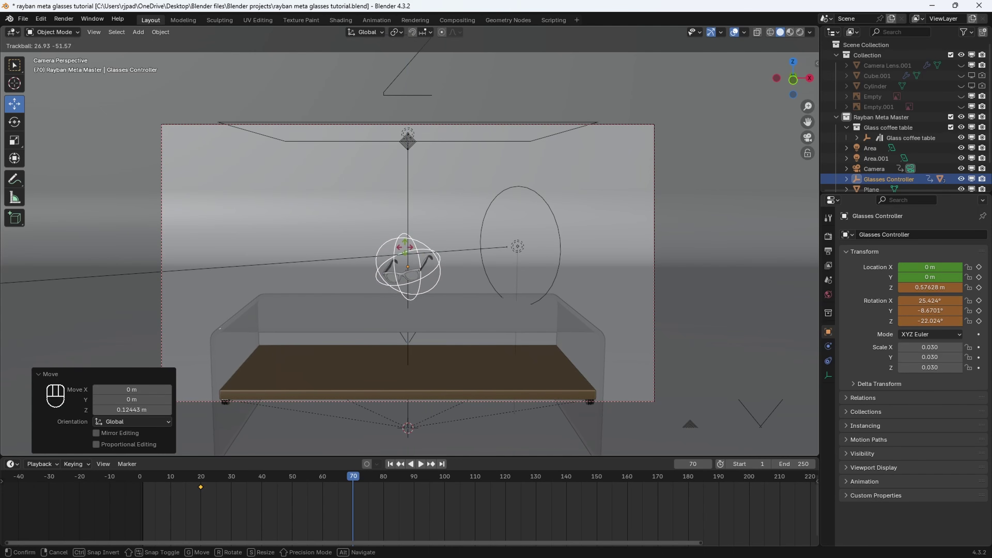
left_click(407, 250)
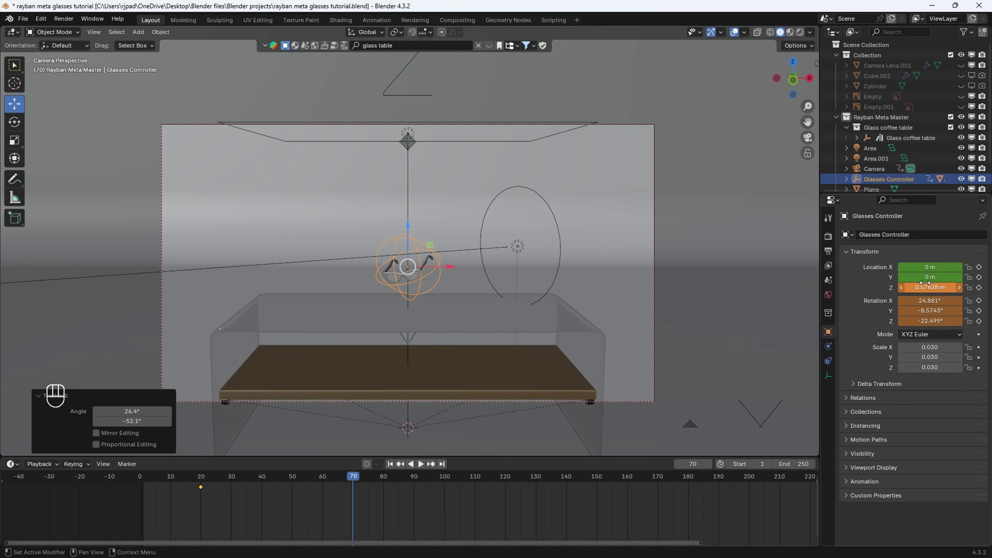
key("i")
key("i")
Play back the glasses lifting off the table, starting from the frame 20 keyframe
left_click(201, 480)
key("space")
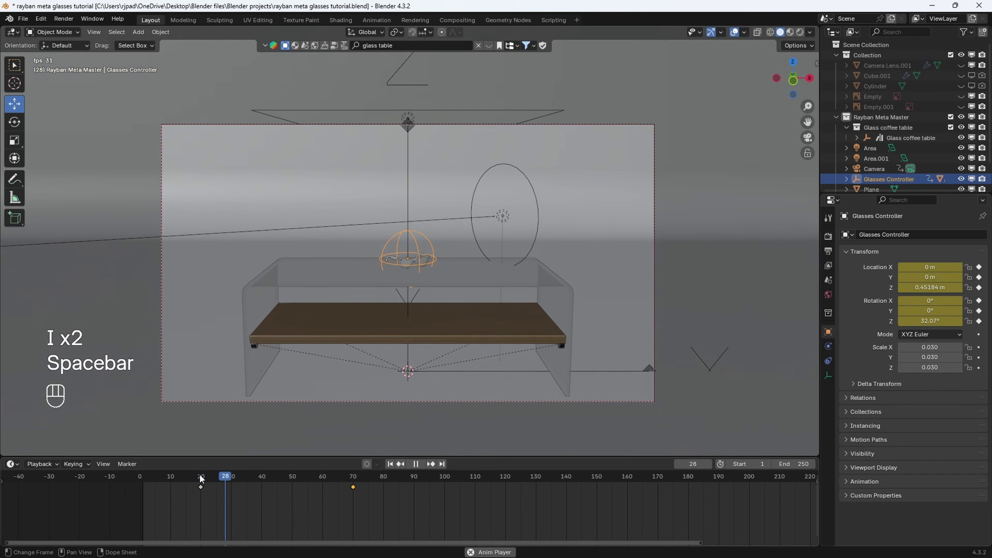
key("space")
At frame 90, raise the Glasses Controller about 0.286 m further along Z
left_click_drag(348, 491, 415, 484)
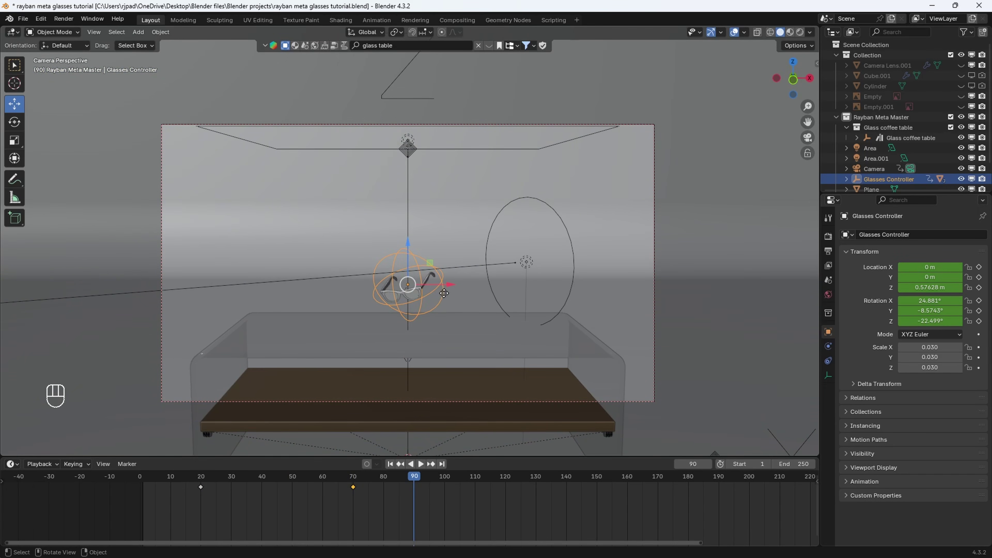
key("g")
left_click(446, 207)
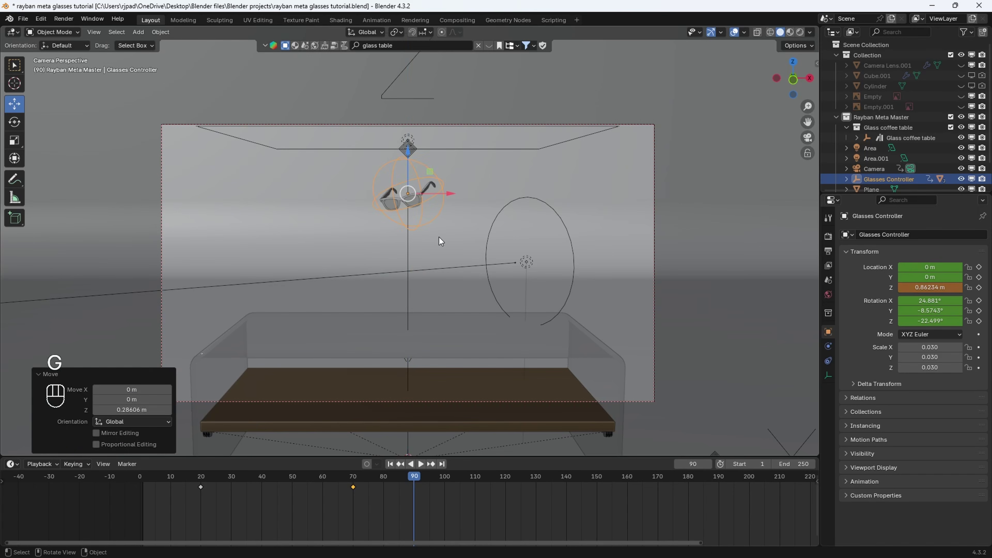
Freely rotate the Glasses Controller to about X -0.5°, Y 2.7°, Z -30.3° and keyframe its location and rotation at frame 90
key("r")
key("r")
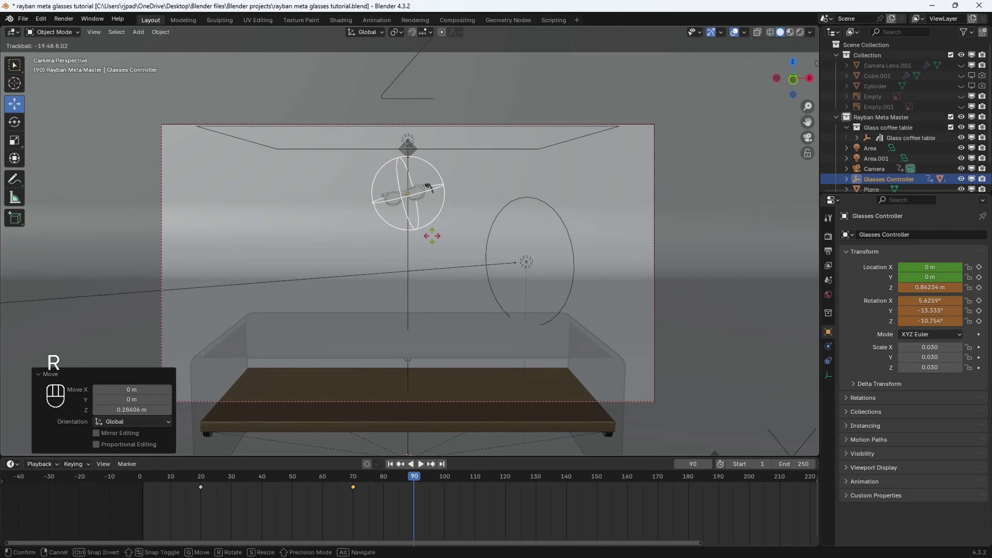
left_click(415, 234)
key("r")
key("r")
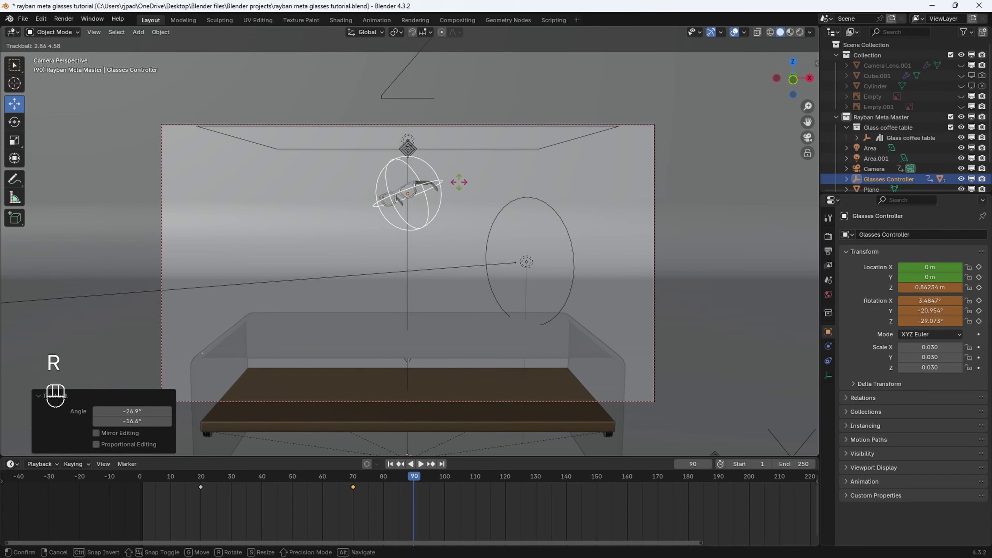
left_click(461, 197)
mouse_move(930, 309)
left_mouse_down()
mouse_move(946, 309)
mouse_move(914, 311)
mouse_move(918, 301)
left_mouse_up()
key("i")
key("i")
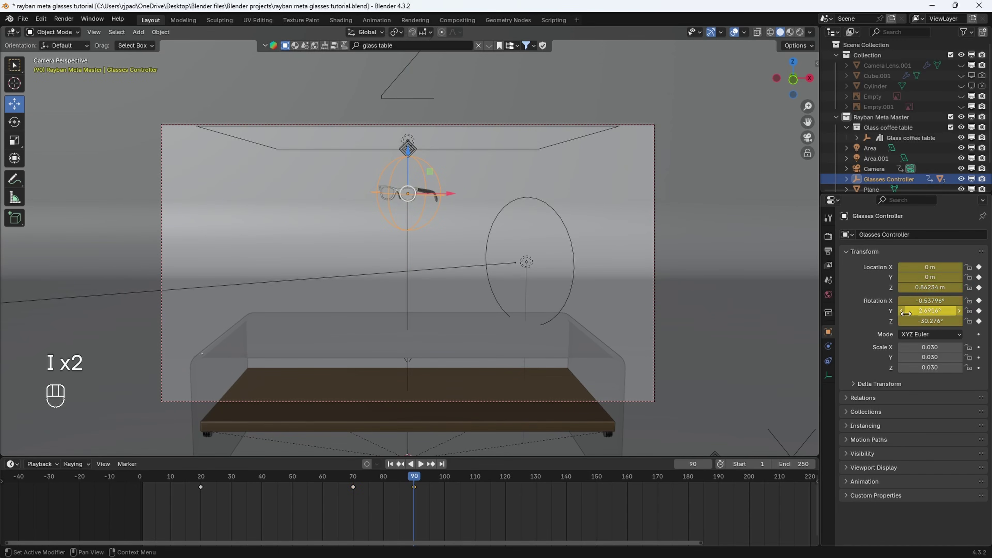
Play back the glasses' rise from frame 20, and replay the last part from just before the frame 70 keyframe
left_click(191, 491)
key("space")
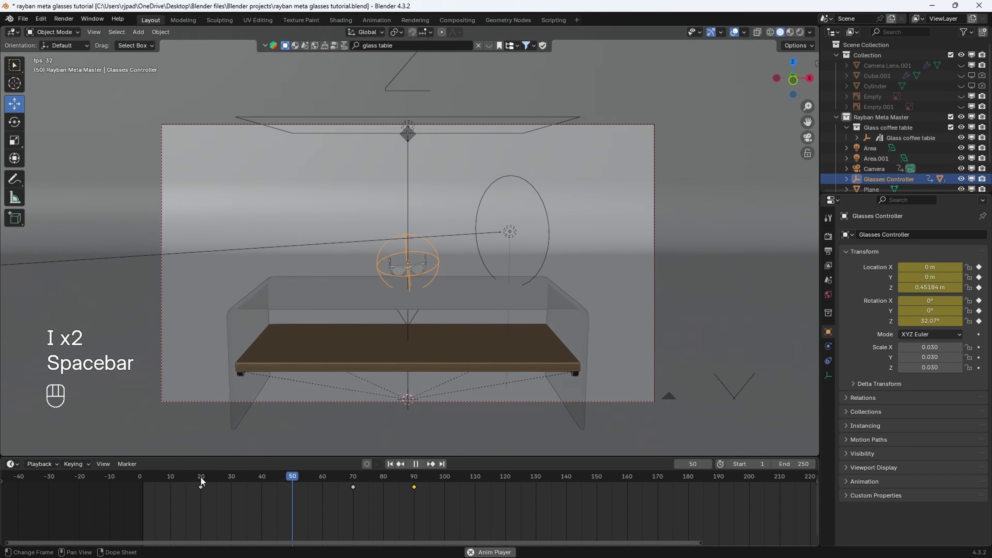
key("space")
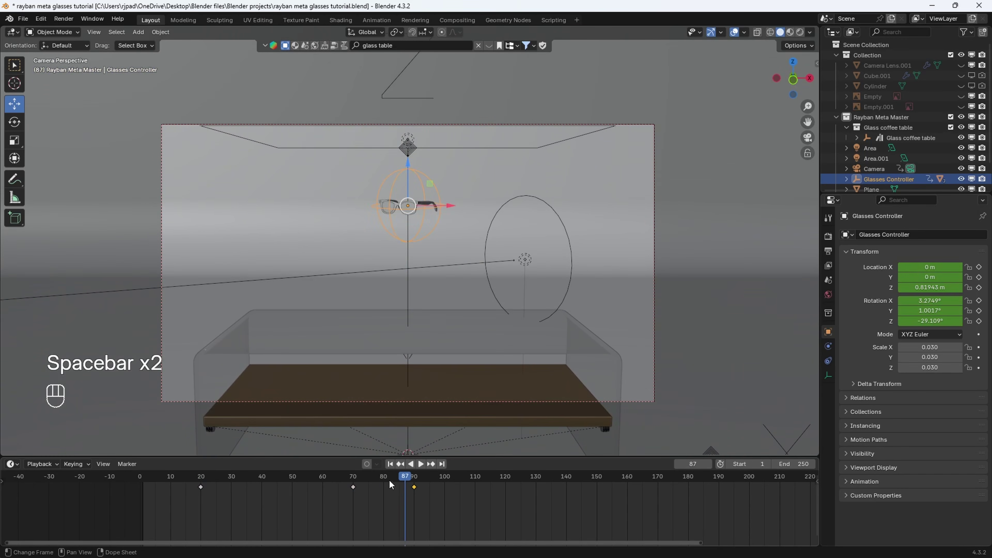
left_click(341, 478)
key("space")
key("space")
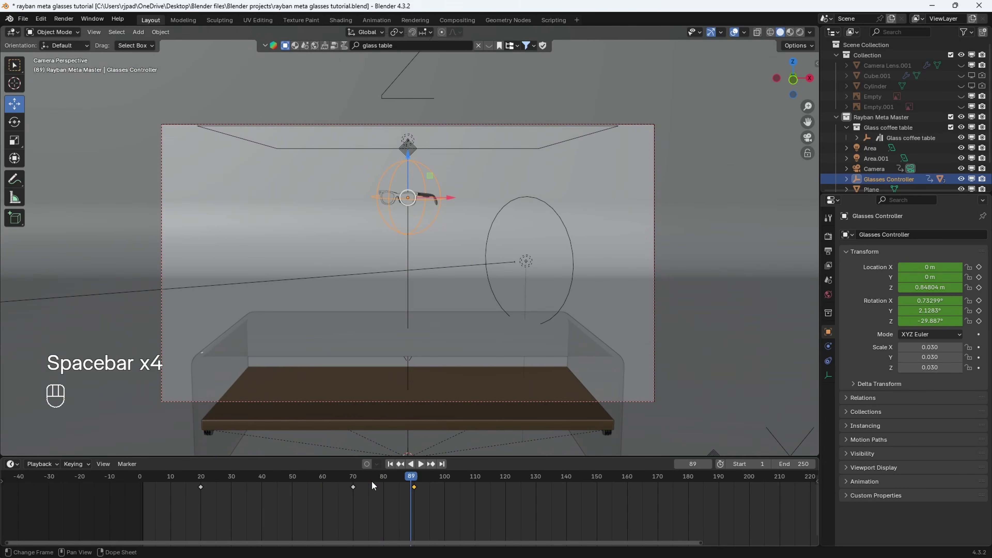
Set the interpolation of all Glasses Controller keyframes to Bézier and play back the motion
left_click_drag(371, 481, 227, 486)
key("space")
key("space")
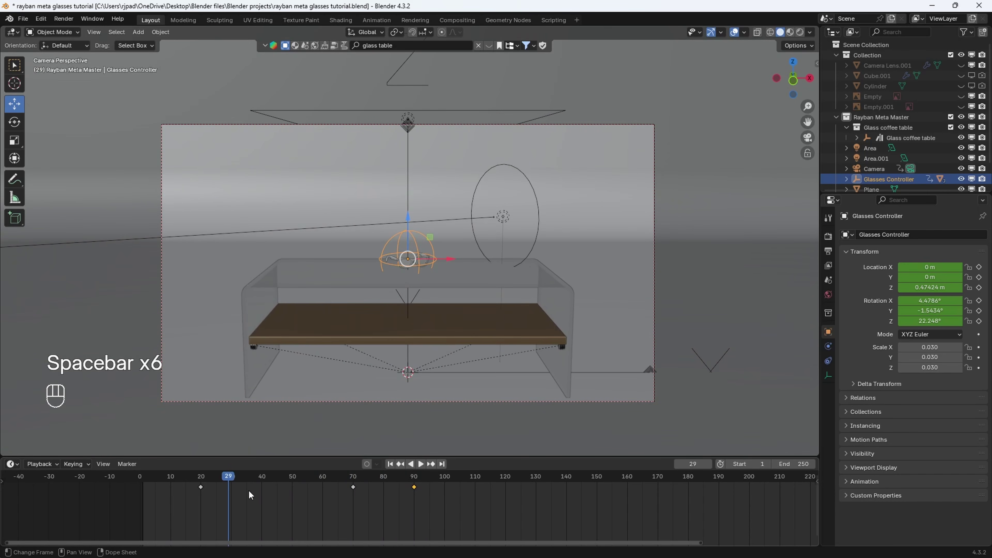
key("a")
right_click(248, 490)
mouse_move(227, 476)
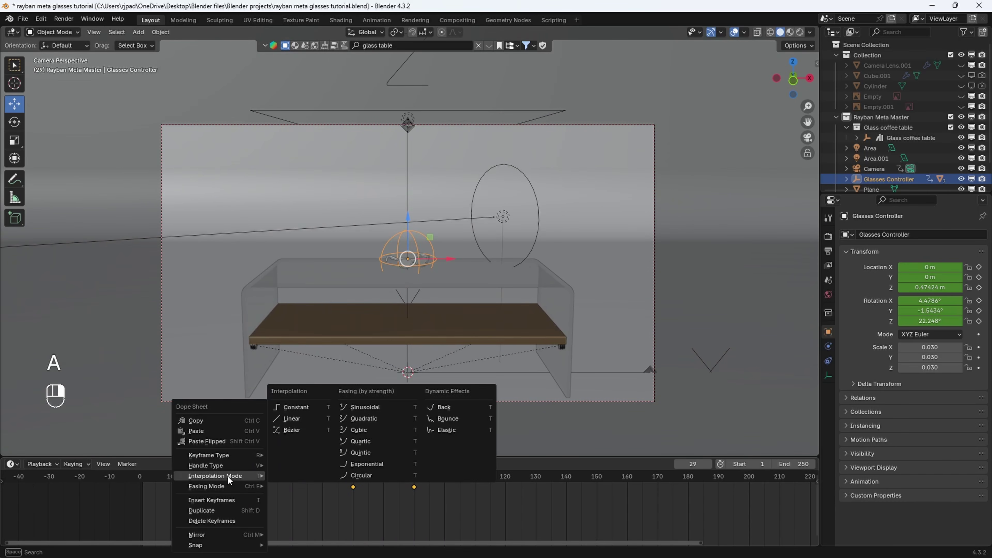
left_click(299, 430)
key("space")
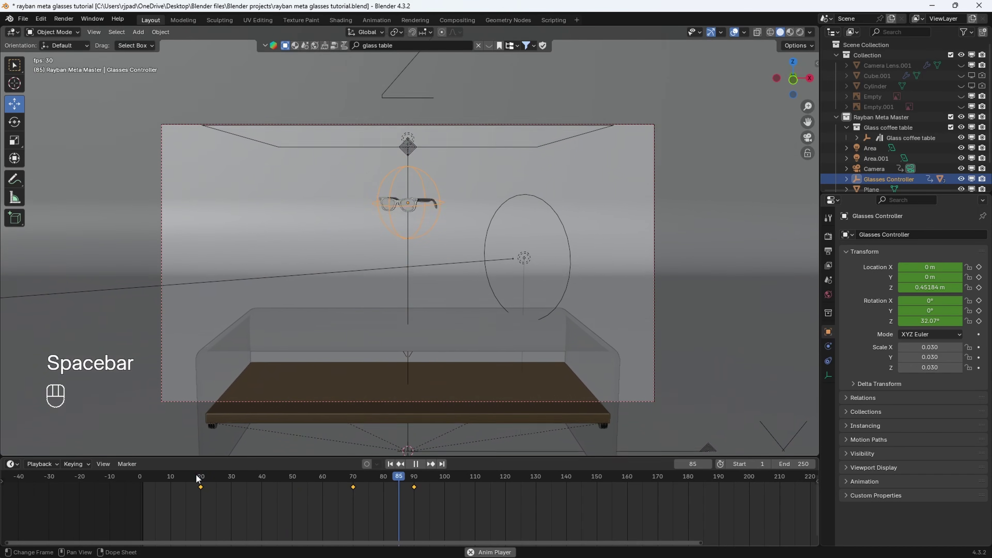
key("space")
Preview the table scene with rendered shading around frame 23, then return to solid shading
left_click_drag(360, 479, 337, 478)
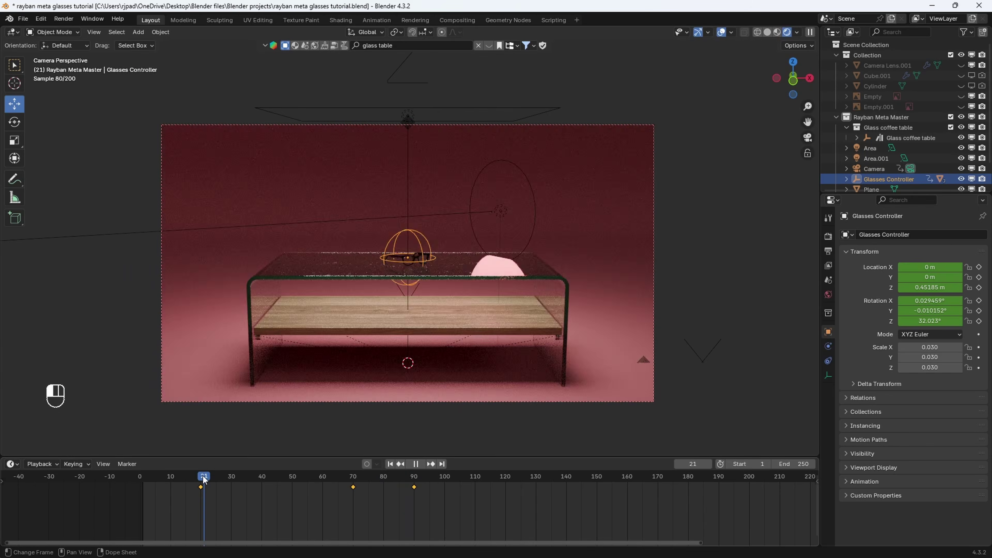
left_click_drag(204, 478, 210, 478)
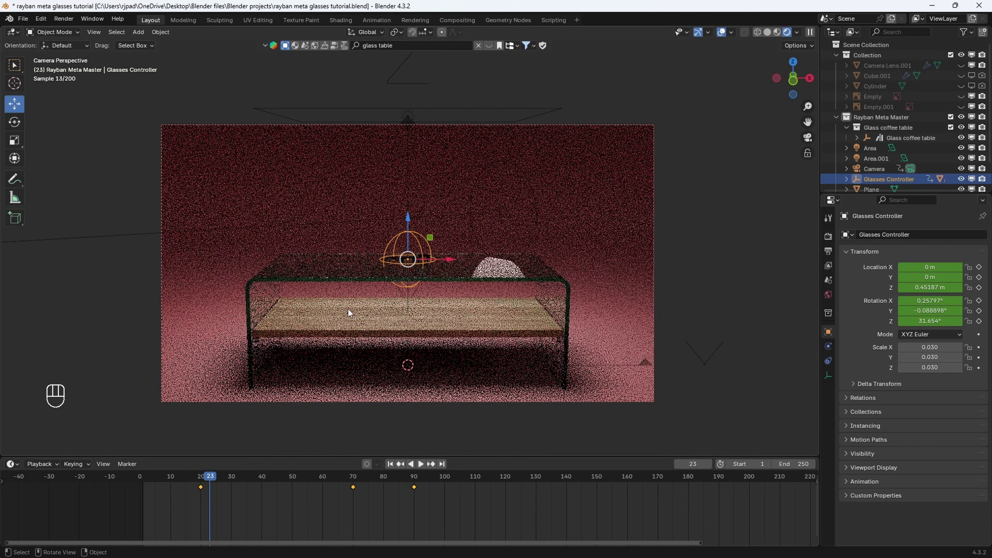
key("z")
Duplicate the scene camera and leave the copy in the same place
middle_click_drag(496, 293, 295, 256)
left_click(174, 172)
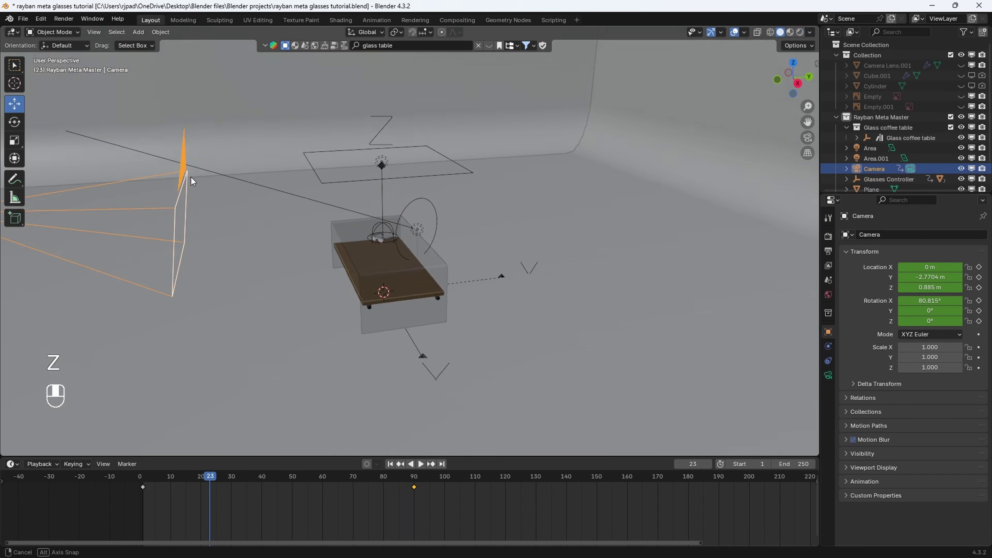
middle_click_drag(190, 177, 353, 235)
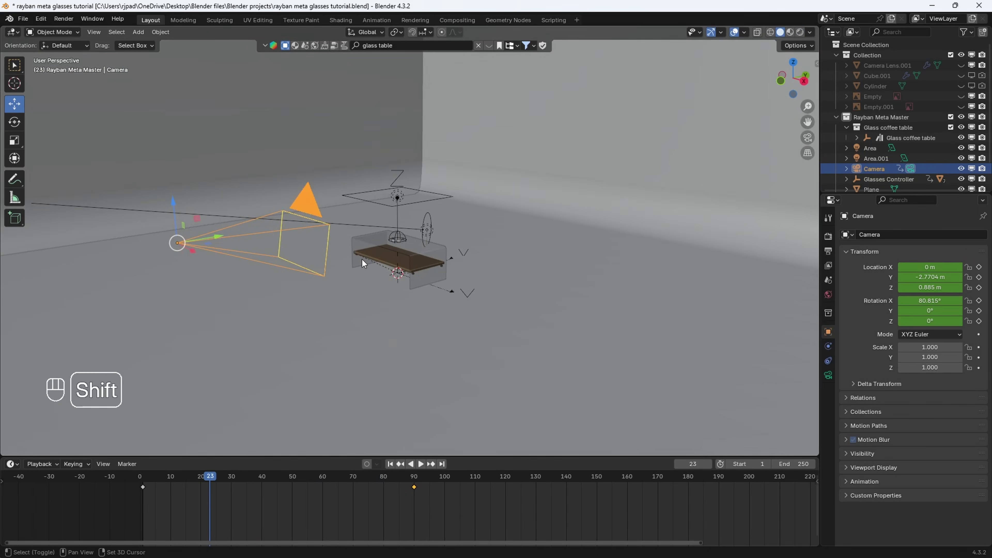
key("shift+d")
right_click(355, 438)
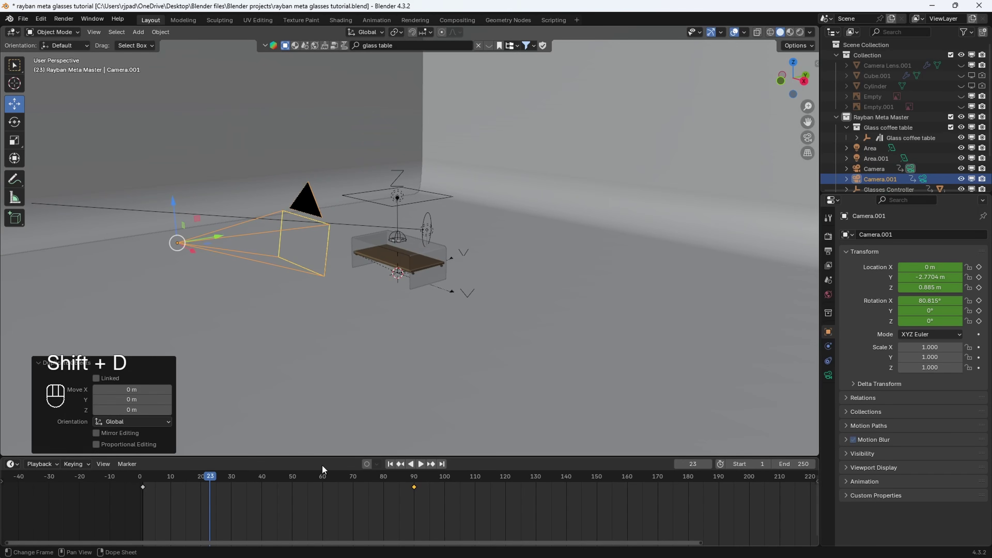
Delete all keyframes from the duplicated camera
left_click_drag(324, 457, 329, 437)
key("a")
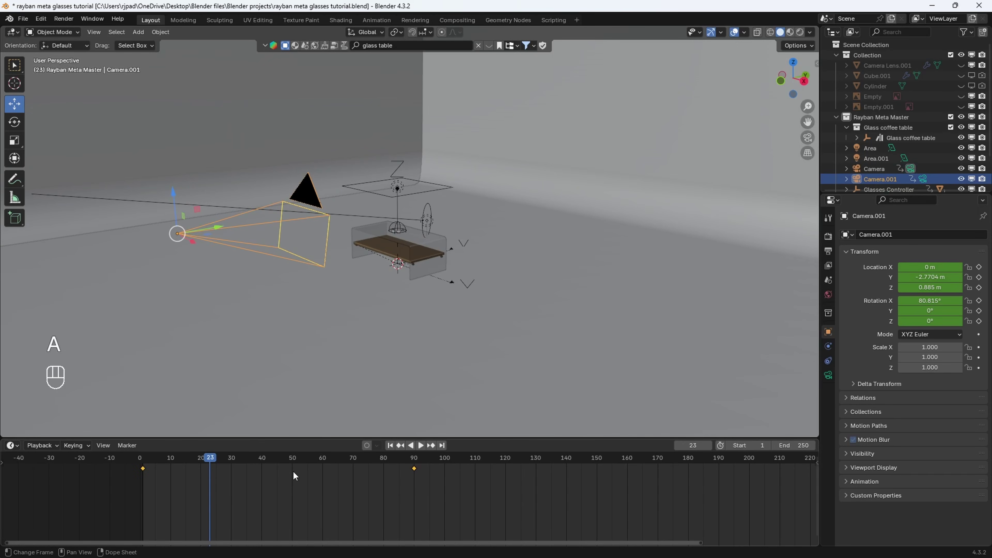
key("x")
left_click(294, 472)
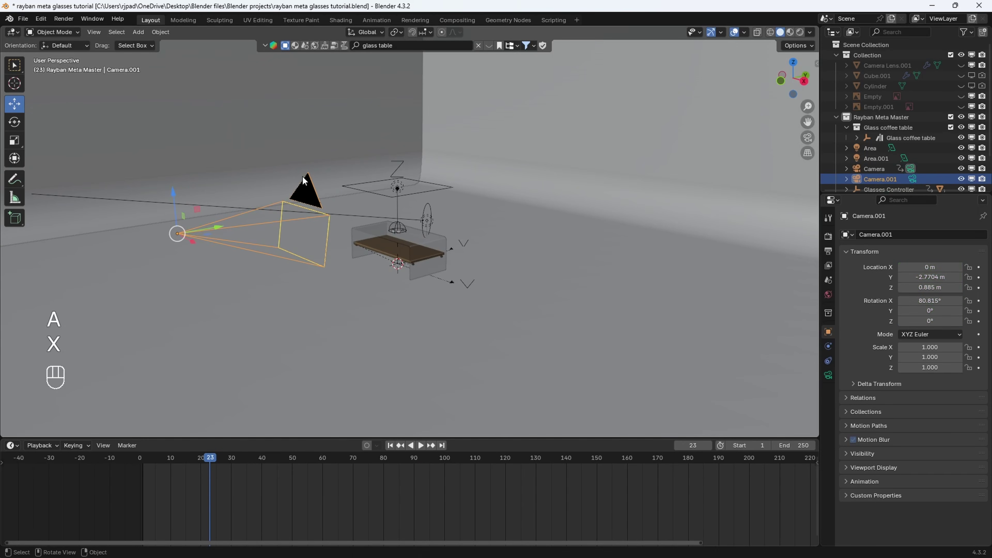
Make the duplicated camera the active scene camera
left_click(92, 33)
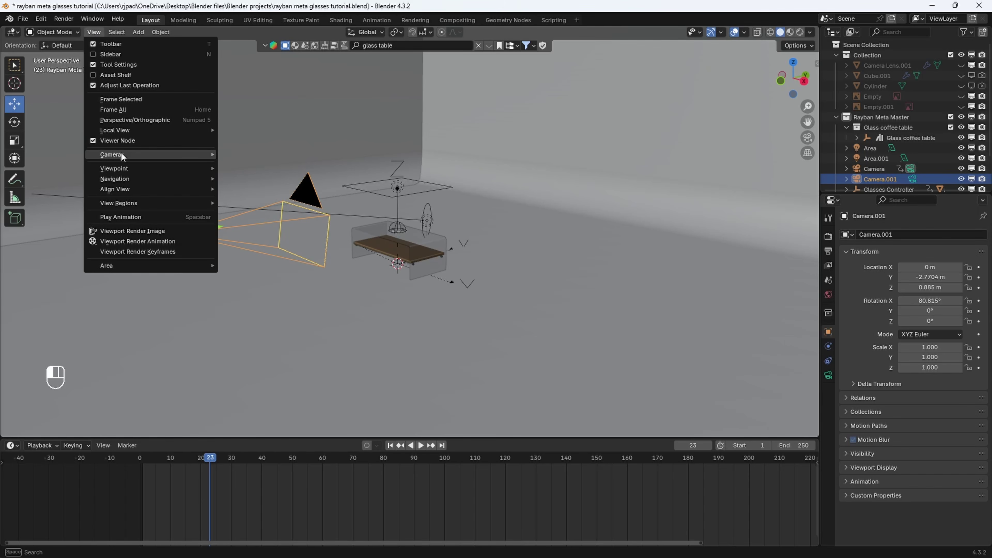
mouse_move(212, 155)
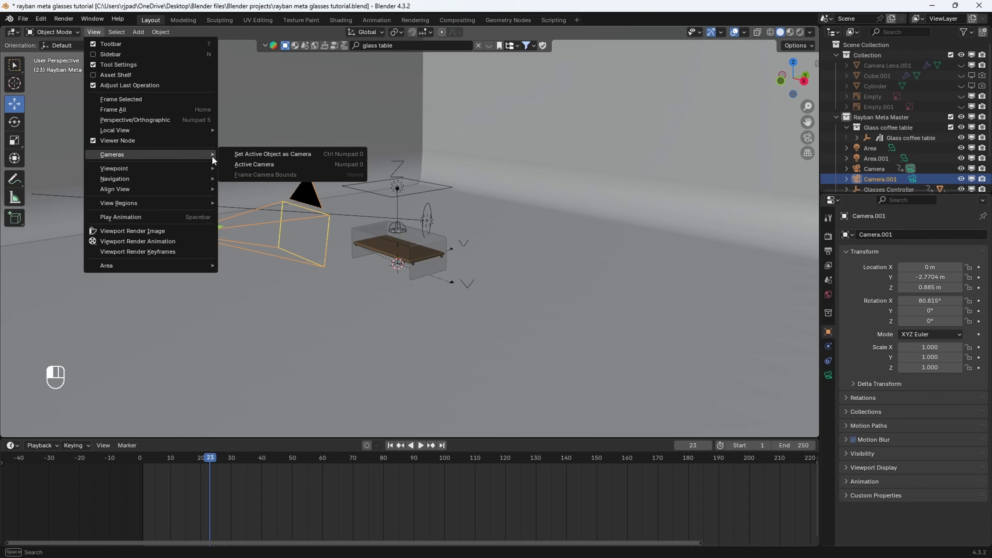
left_click(277, 153)
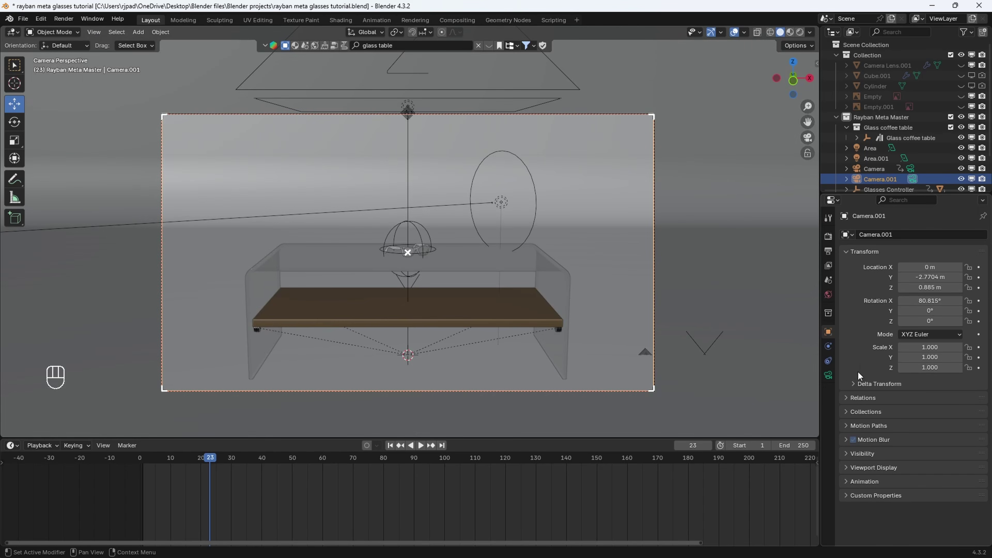
Set the duplicated camera's focal length to 75 mm
left_click(829, 375)
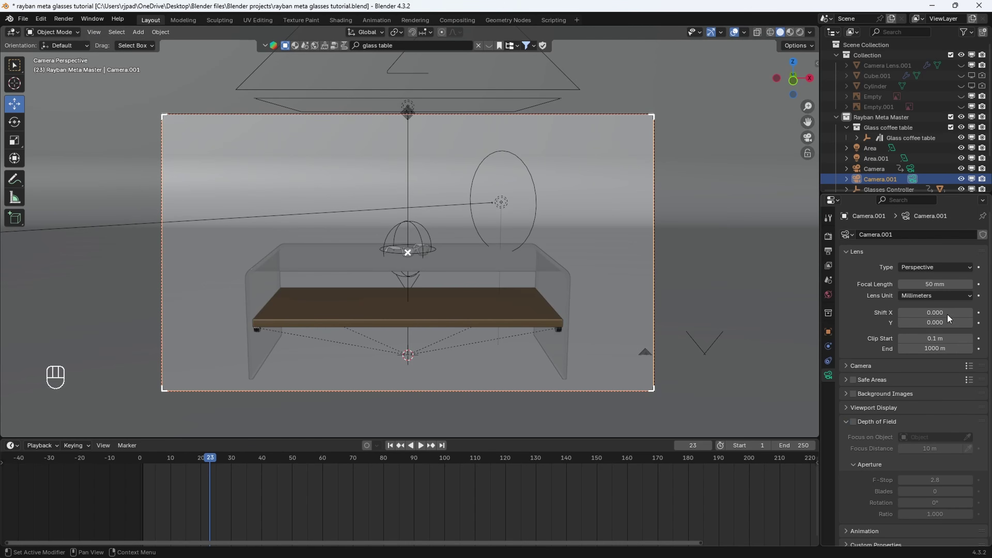
left_click(941, 284)
type("75")
key("Return")
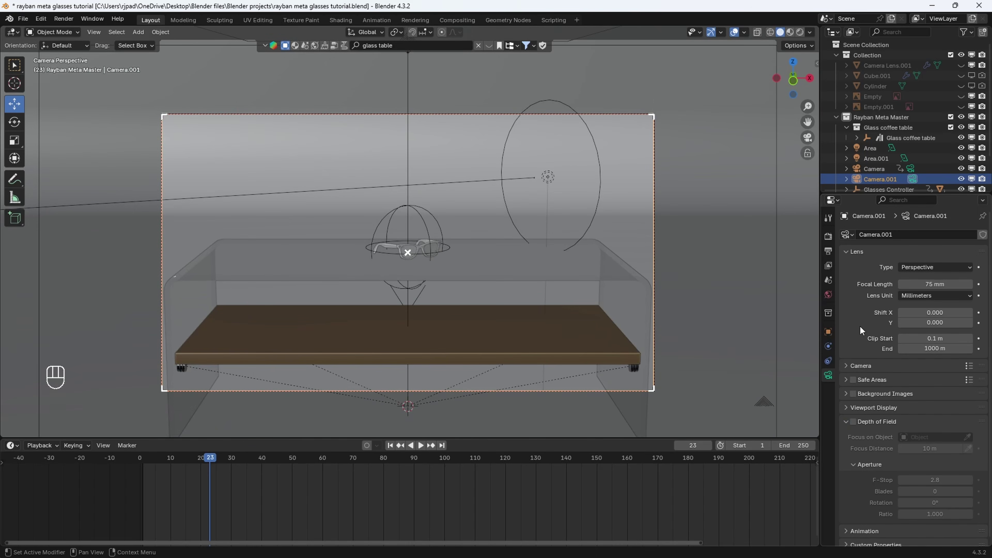
Place the duplicated camera at Y -1.5104 m and Z 0.742 m with an X rotation of 90°
left_click(829, 332)
left_click_drag(930, 277, 953, 287)
left_click_drag(930, 288, 915, 287)
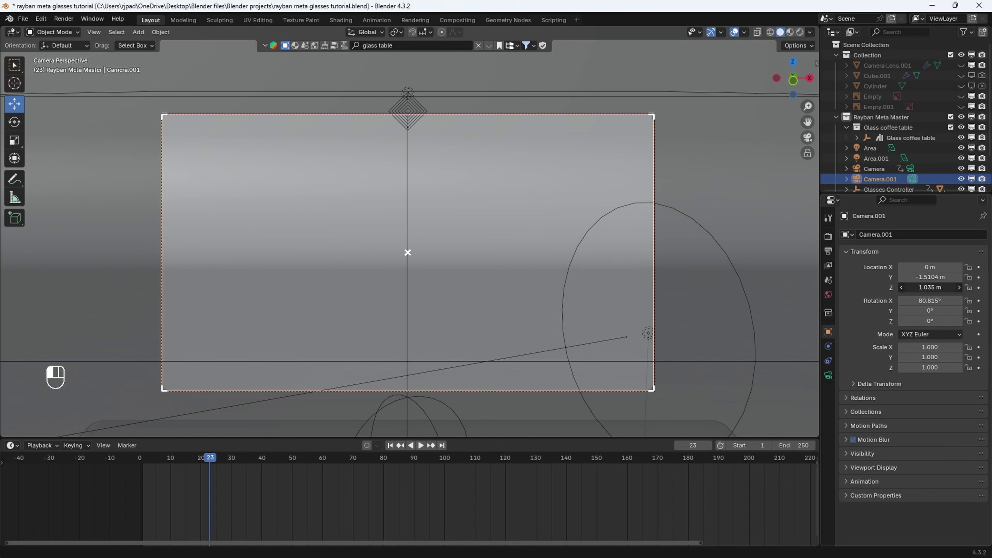
left_click(926, 298)
type("90")
key("Return")
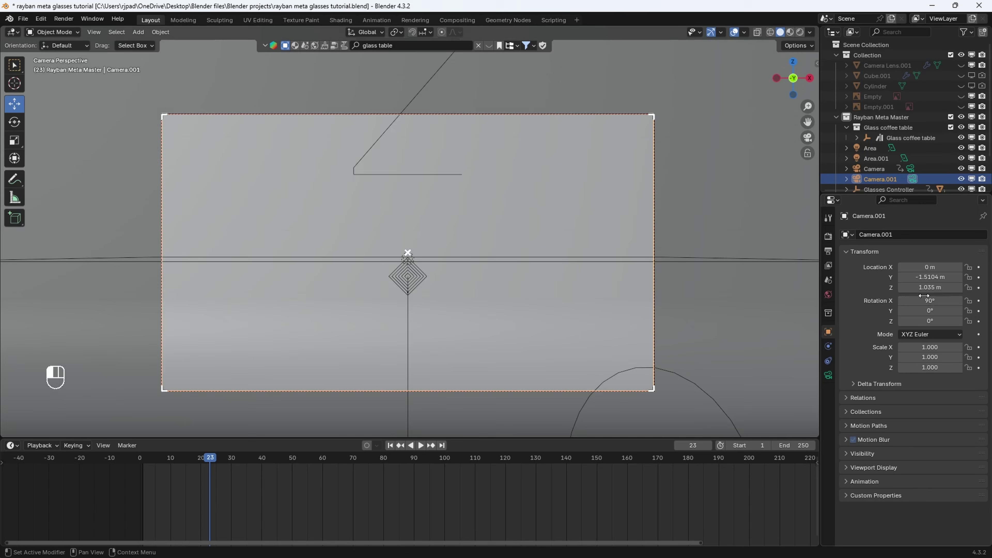
mouse_move(926, 288)
left_mouse_down("shift")
mouse_move(901, 287)
mouse_move(925, 291)
left_mouse_up("shift")
Lower the Glasses Controller at frame 90 to about Z 0.766 m and keyframe the new position
key("space")
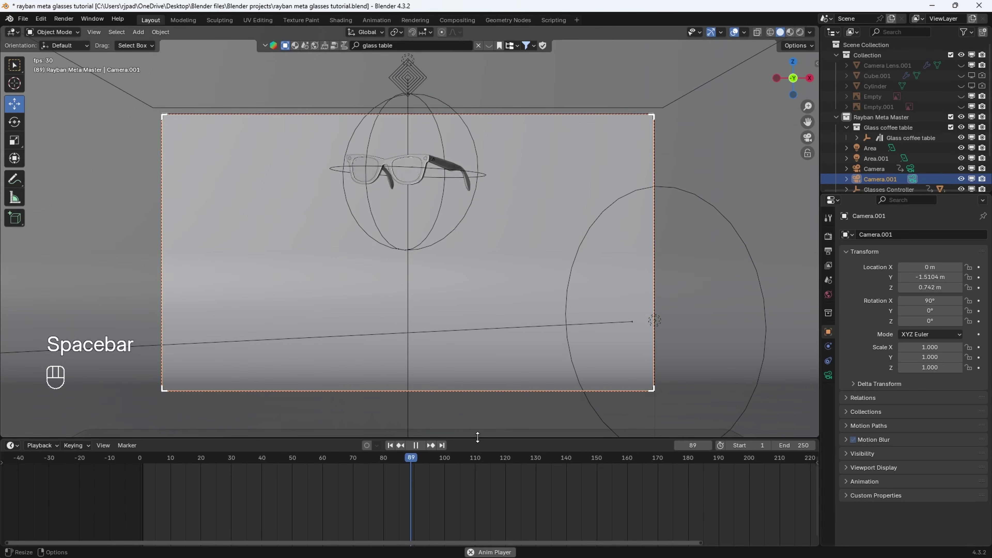
key("space")
left_click(472, 200)
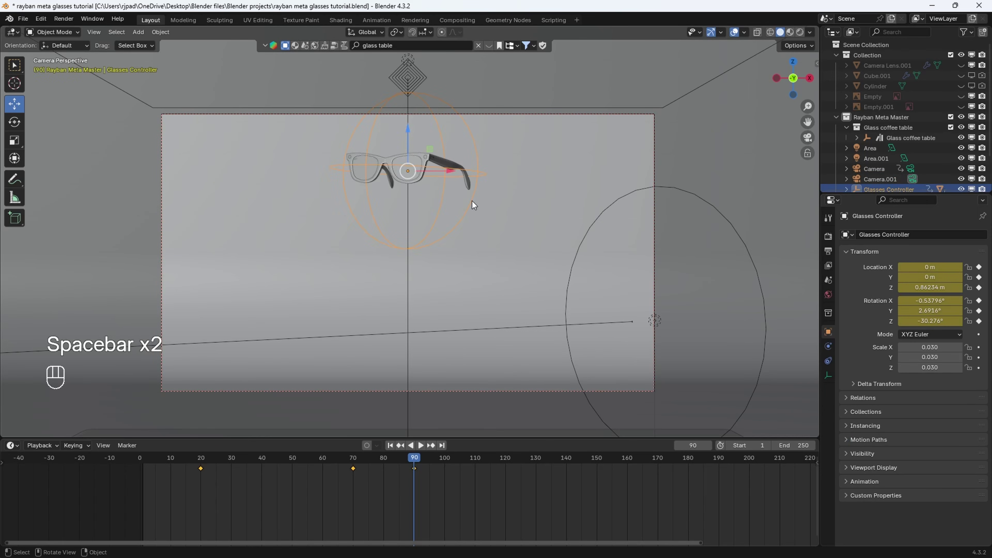
mouse_move(414, 465)
left_mouse_down()
mouse_move(399, 464)
mouse_move(415, 464)
left_mouse_up()
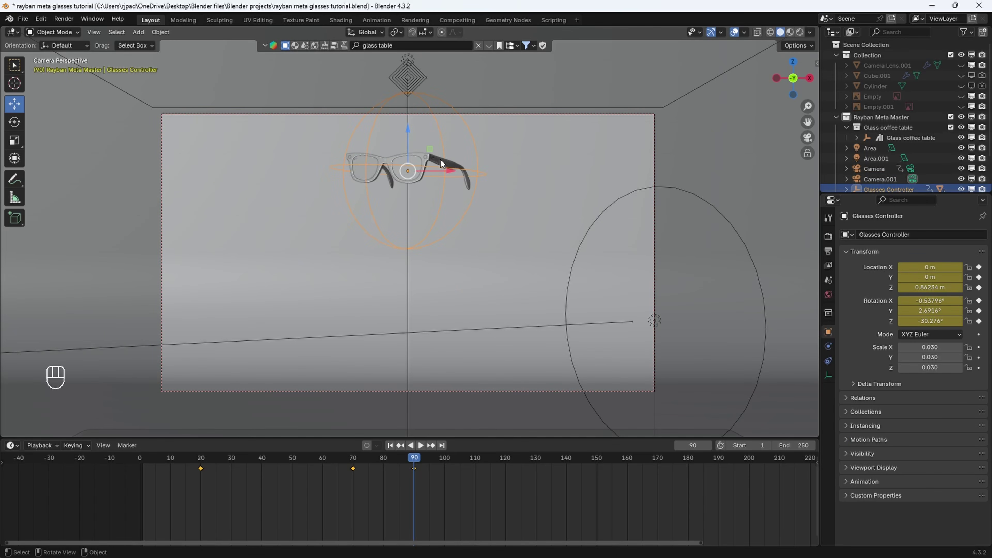
key("g")
key("z")
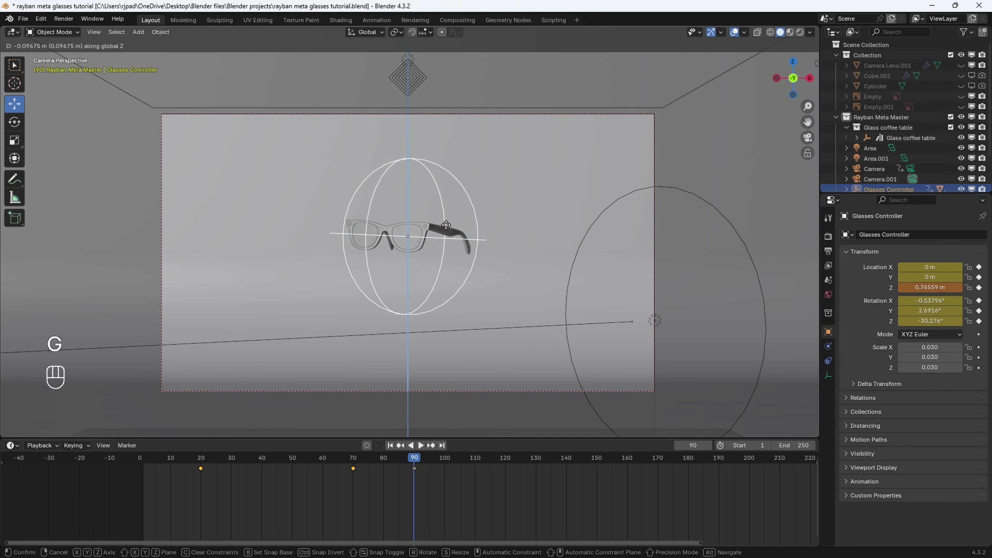
left_click(446, 225)
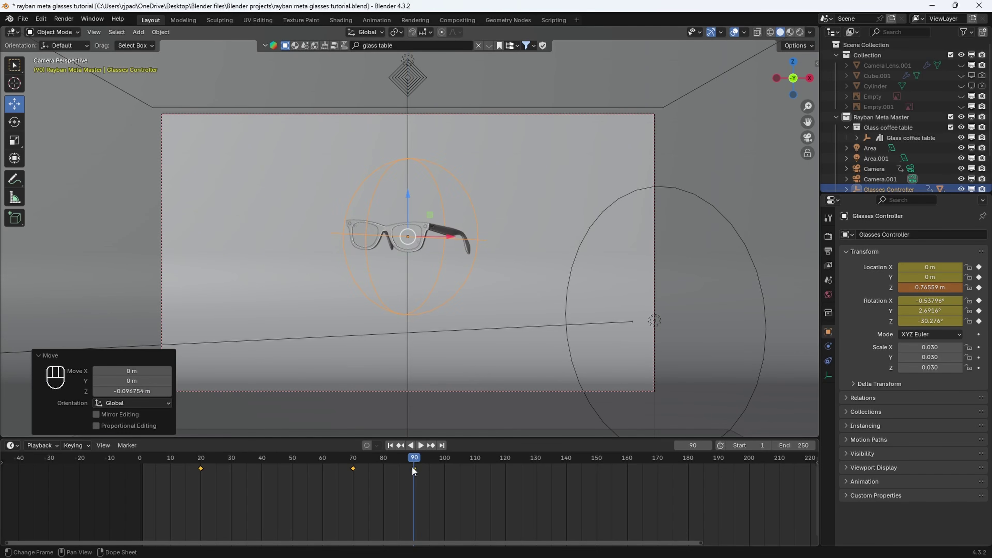
key("i")
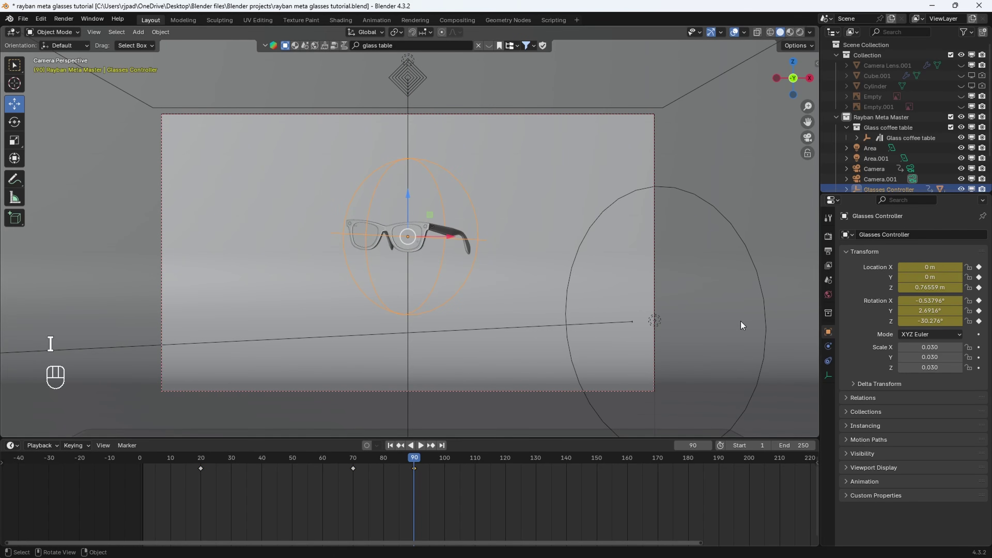
Play back the glasses' rise through the new camera to check the changed end height
left_click(304, 461)
key("space")
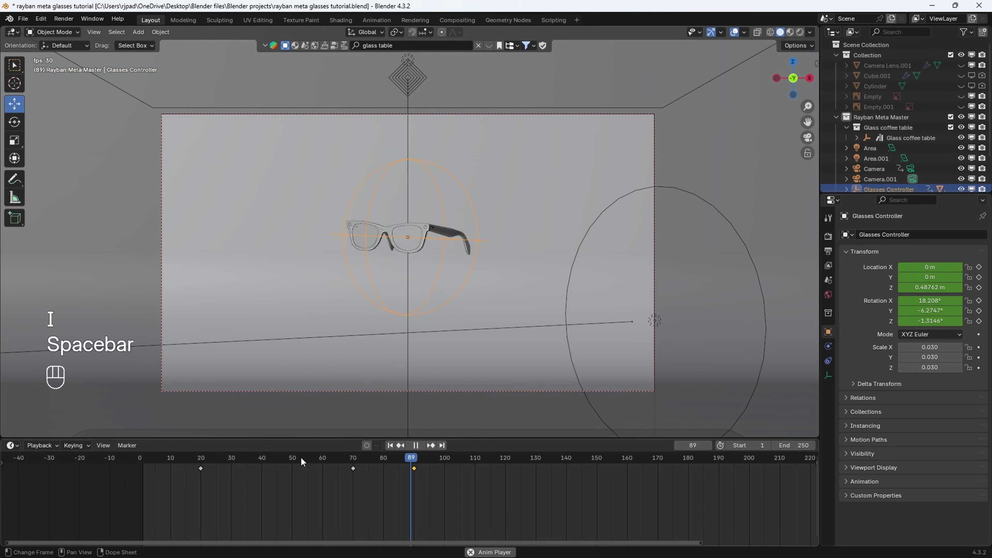
left_click(211, 461)
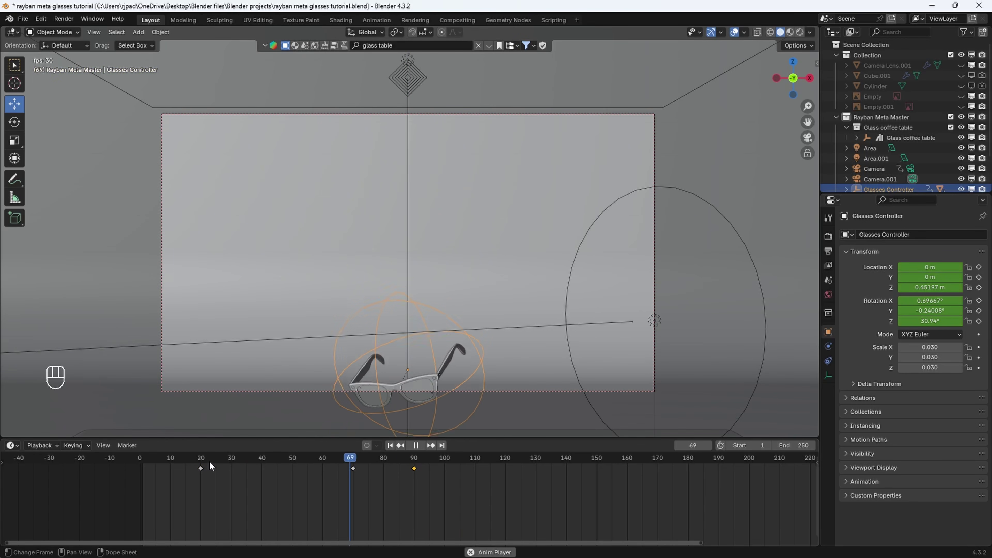
left_click(210, 461)
key("space")
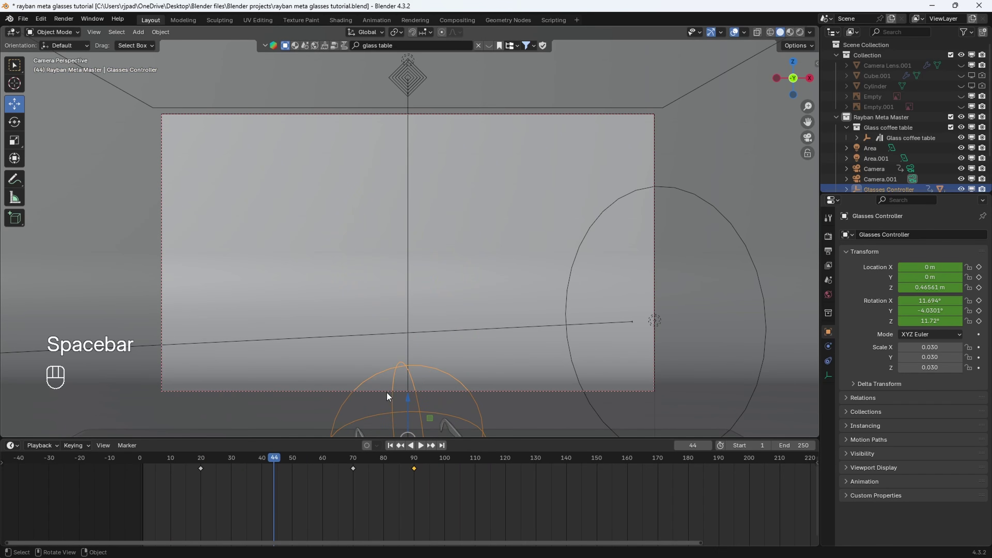
Move the duplicated camera closer to the glasses, to Y -0.90436 m, and play back the framing
left_click(386, 391)
left_click_drag(930, 277, 985, 277, "shift")
key("space")
key("space")
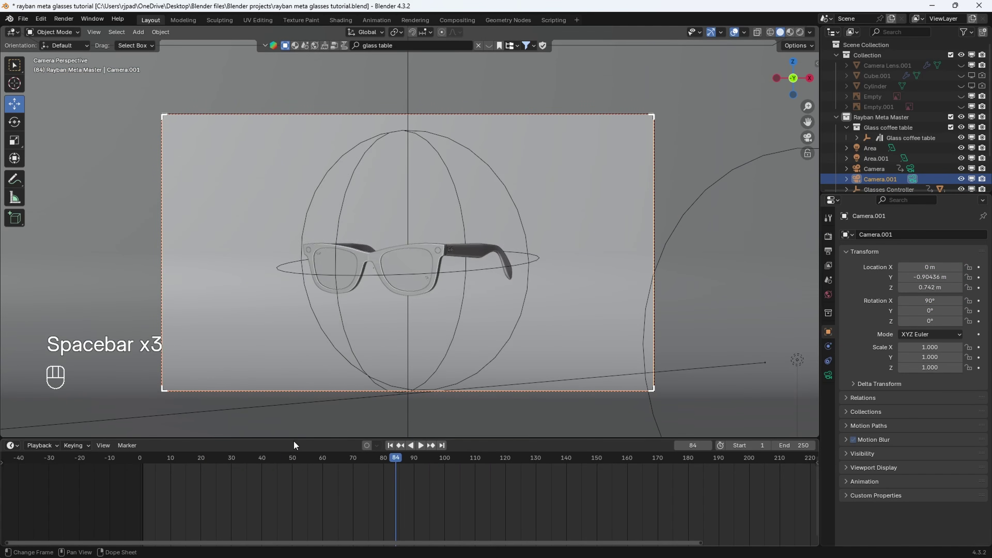
key("space")
key("space")
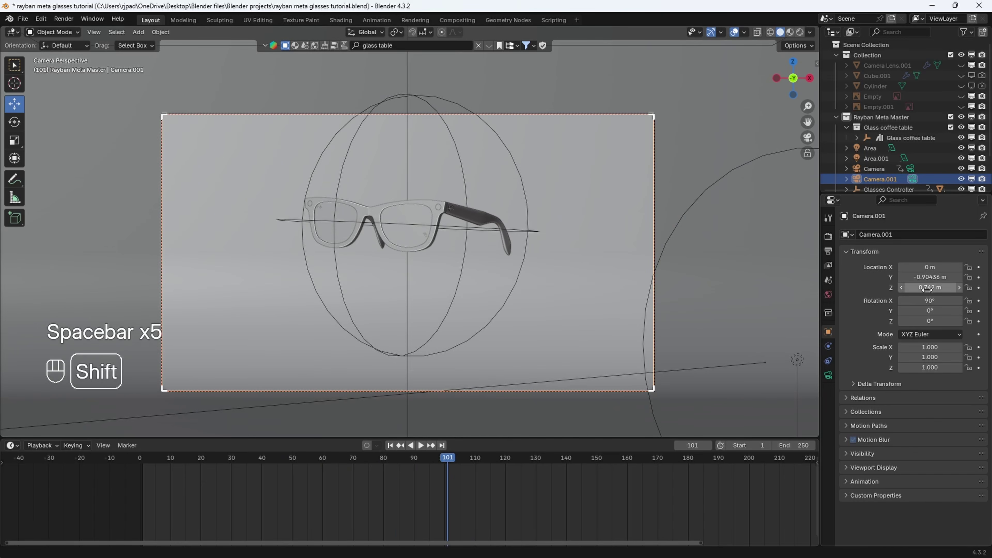
Adjust the duplicated camera to Y -0.70136 m and Z 0.768 m and replay the shot
left_click_drag(930, 288, 952, 276, "shift")
key("space")
key("space")
left_click_drag(352, 458, 253, 457)
key("space")
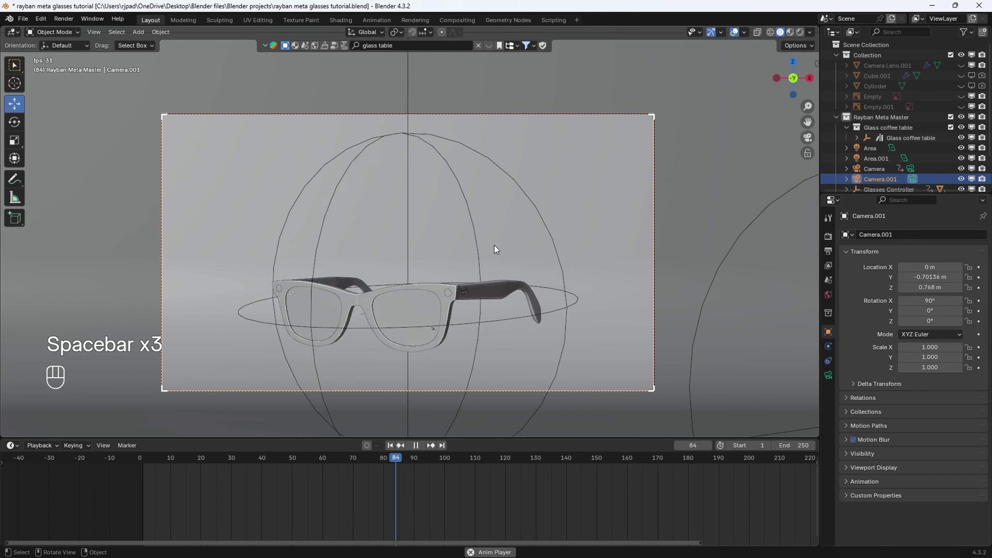
key("space")
Leave the camera view and reduce the duplicated camera's viewport display size to 0.16 m
middle_click_drag(486, 247, 345, 293)
scroll(375, 283, "down", 5)
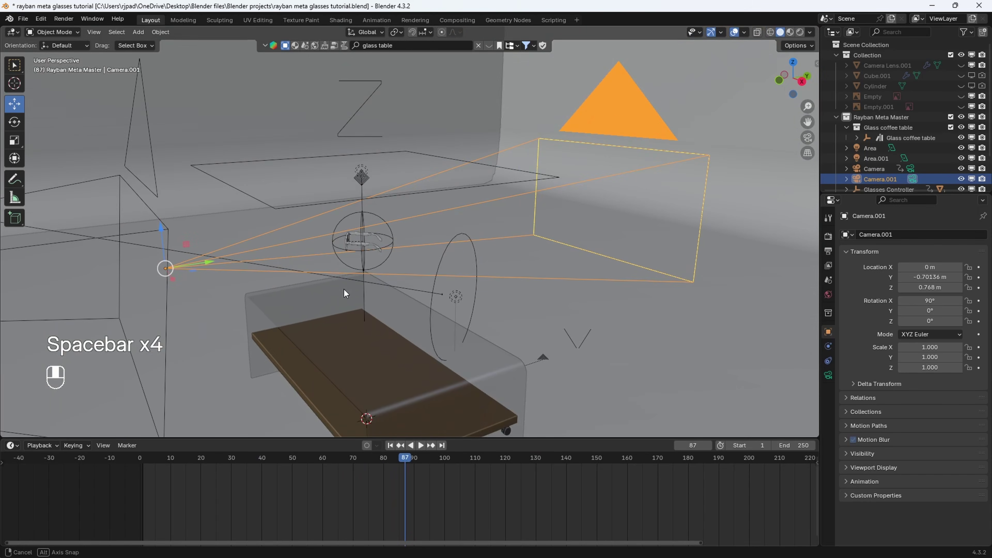
left_click(829, 375)
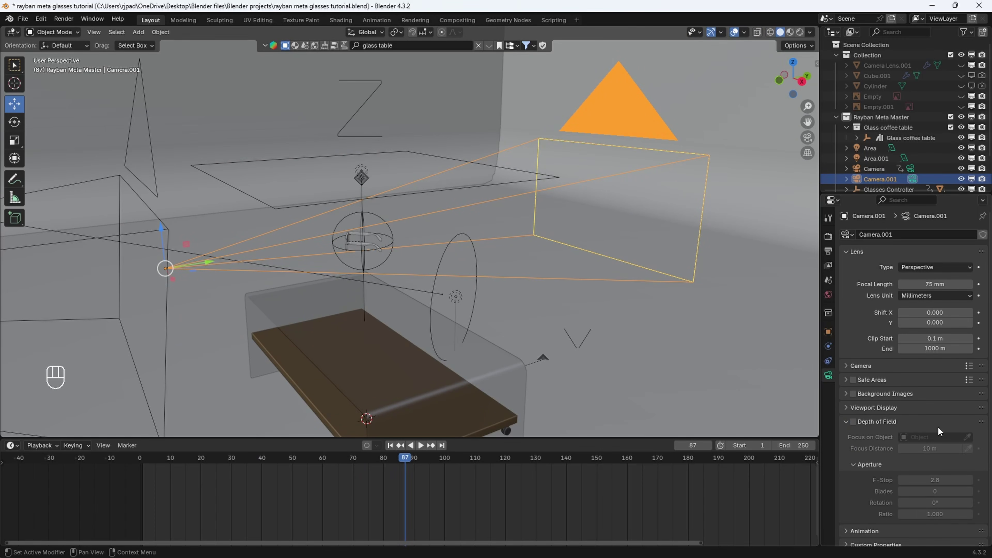
left_click(872, 402)
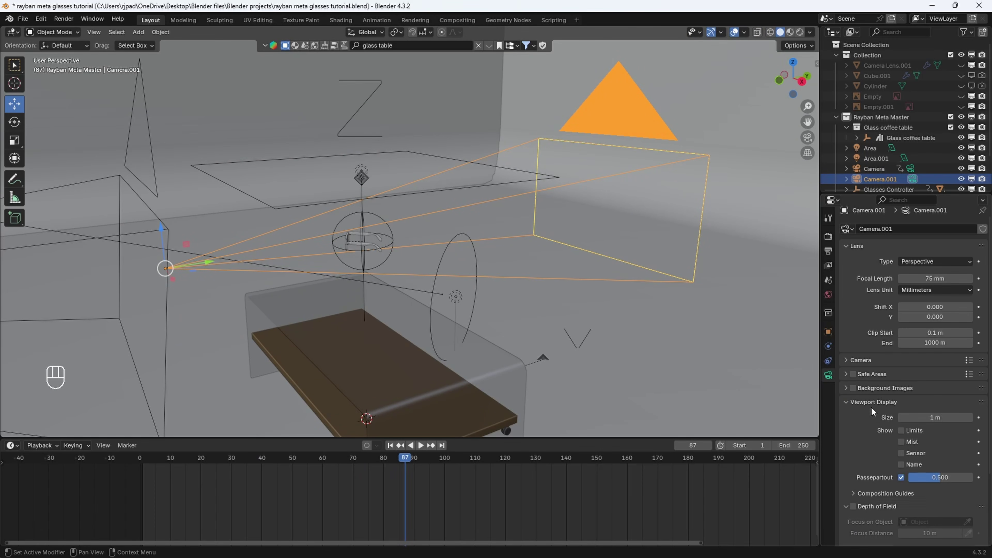
left_click_drag(934, 417, 917, 417)
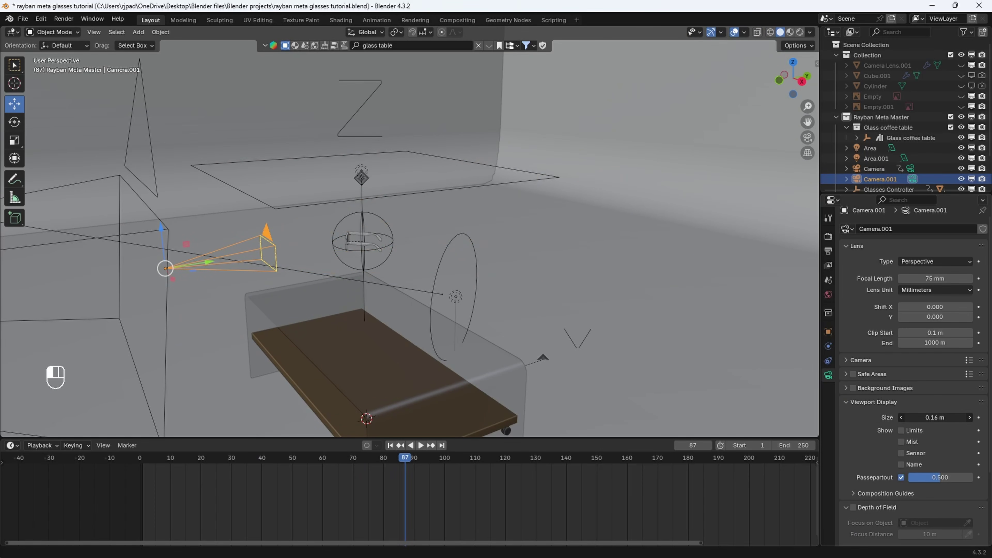
middle_click_drag(556, 308, 501, 147)
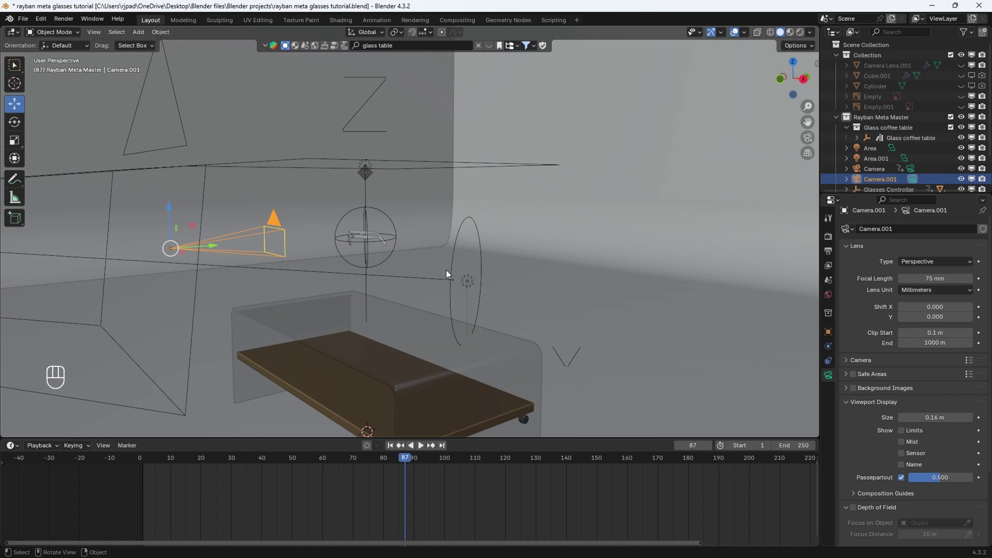
middle_click_drag(447, 270, 501, 246)
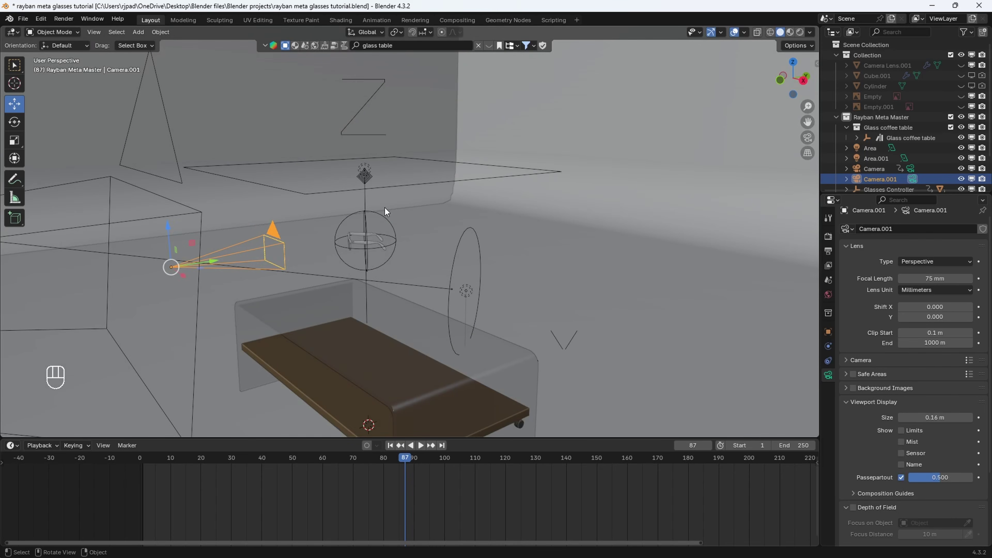
Create a full copy of the scene for the next shot and name it Break
middle_click_drag(400, 228, 250, 221)
scroll(244, 208, "down", 3)
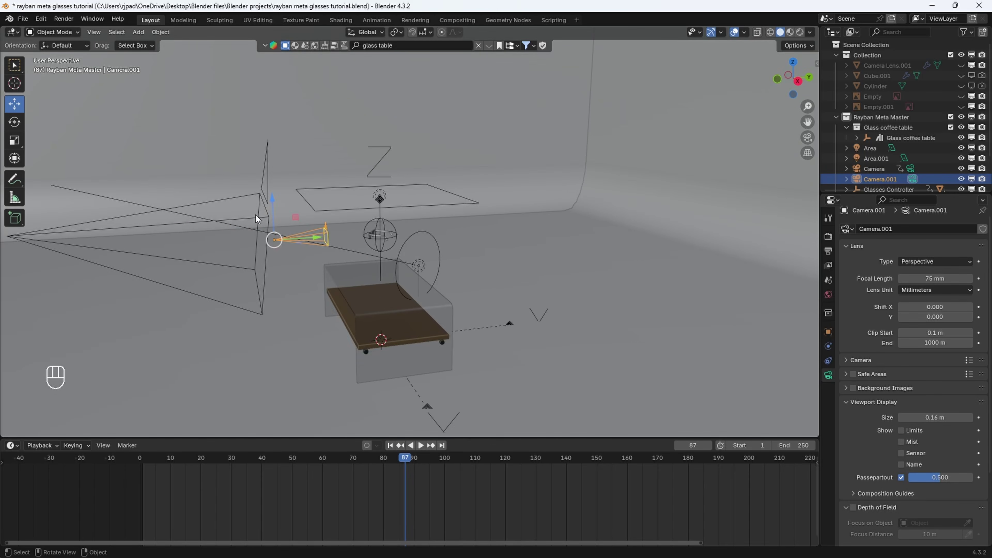
scroll(317, 228, "up", 8)
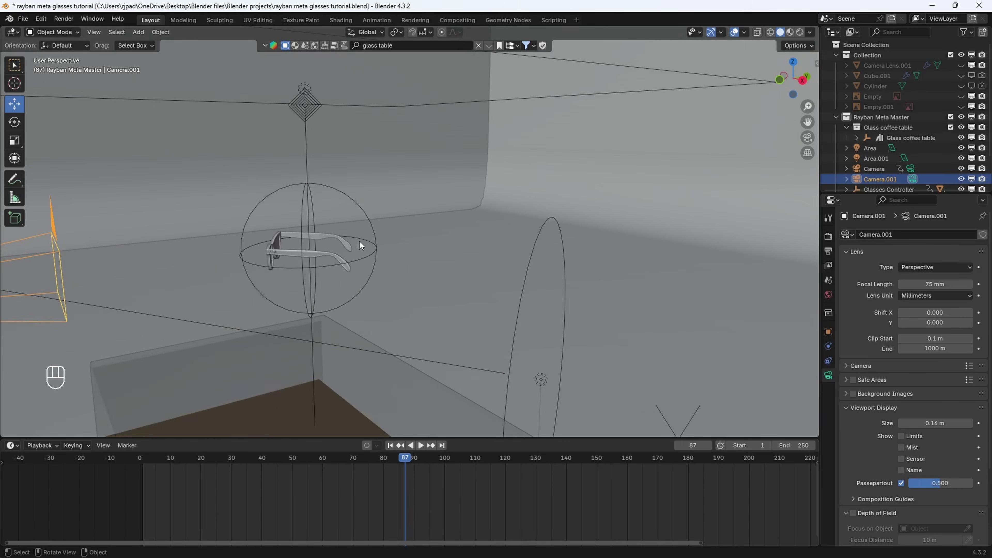
middle_click_drag(360, 241, 432, 236)
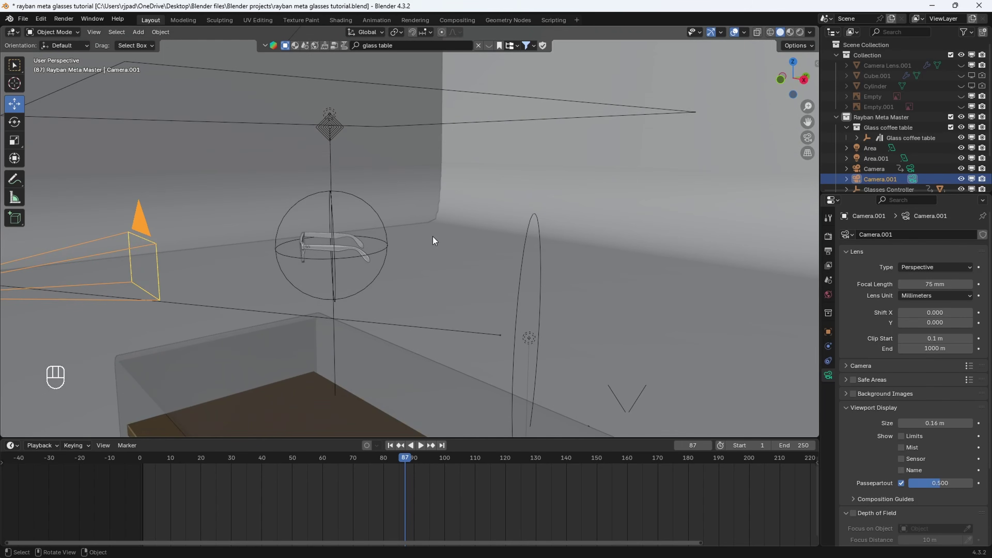
left_click(892, 19)
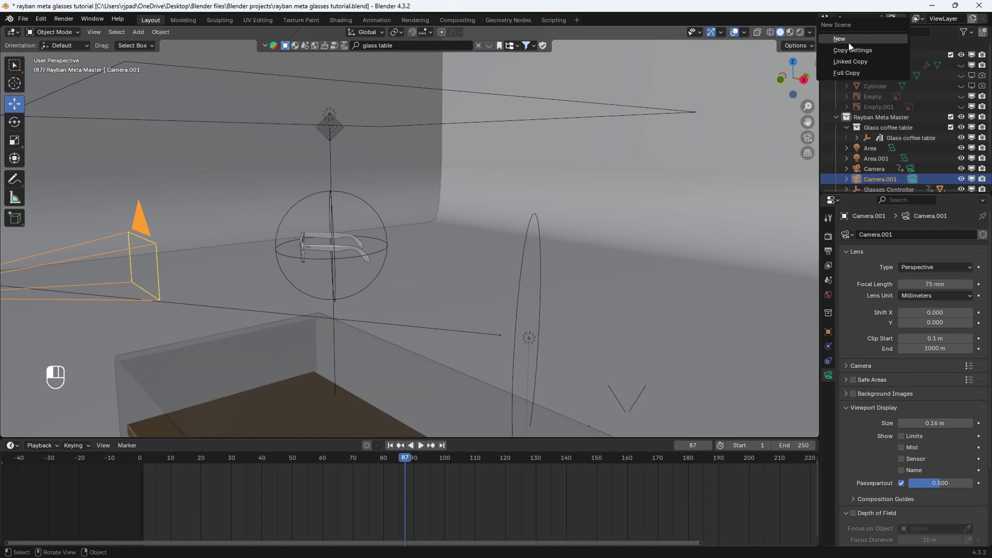
left_click(852, 72)
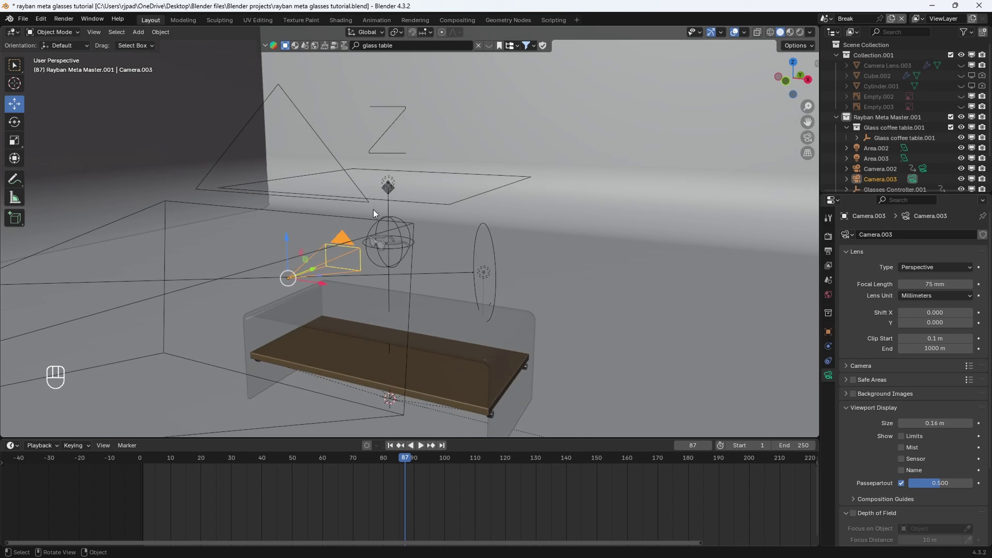
Play back the glasses' rise through the closer camera in the copied scene and check the glasses' position at the start
scroll(374, 209, "up", 5)
middle_click_drag(416, 262, 417, 242, "shift")
middle_click_drag(418, 241, 427, 218)
left_click(425, 218)
left_click(179, 194)
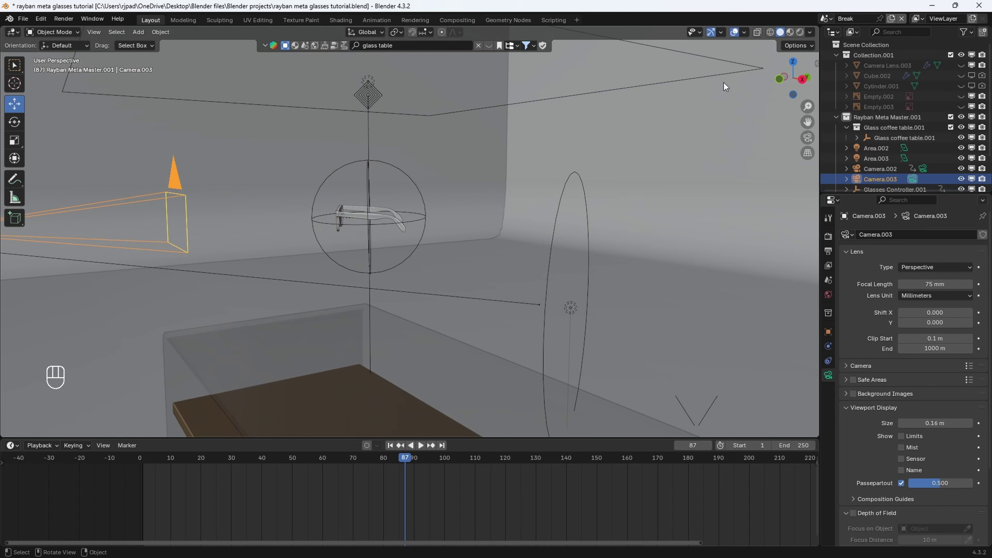
left_click(802, 138)
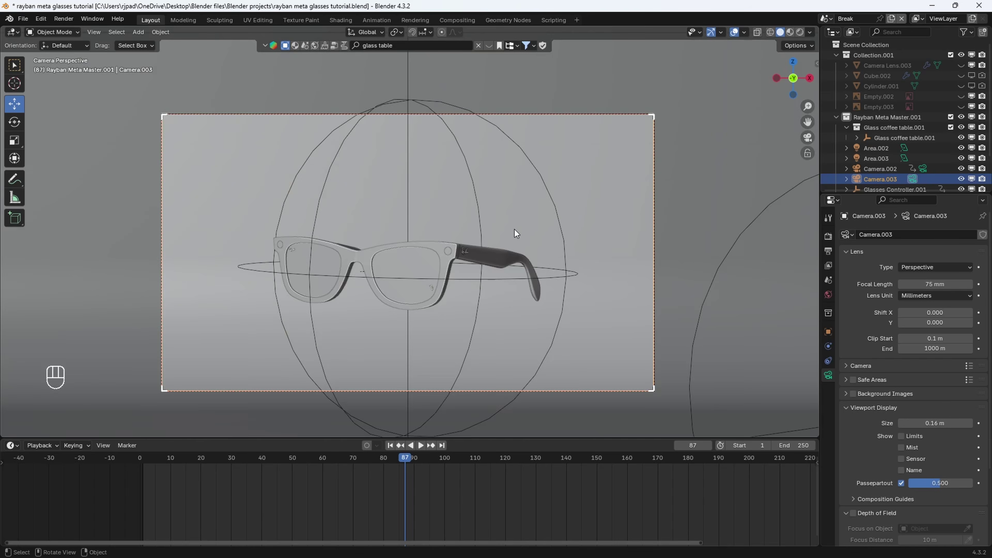
scroll(515, 230, "down", 2)
key("space")
left_click(226, 460)
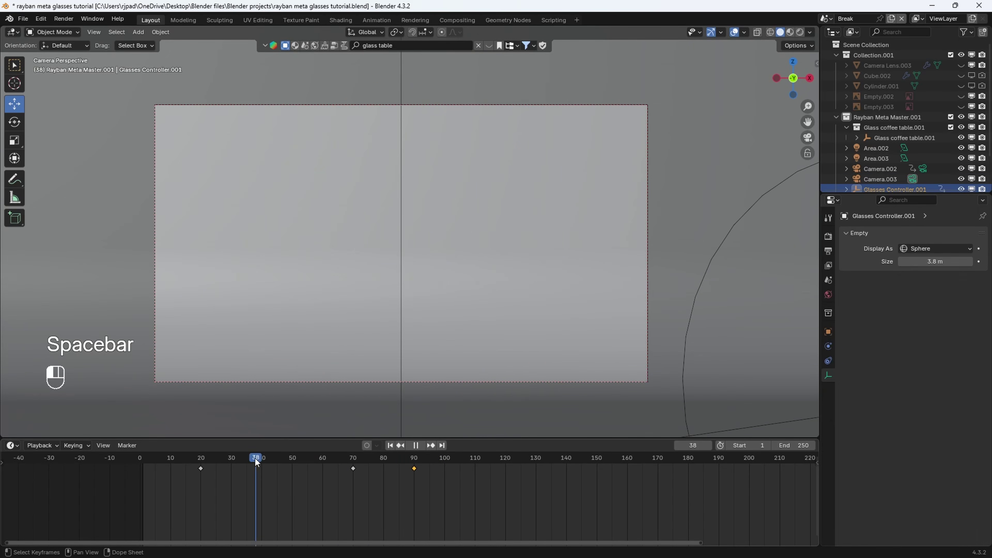
left_click_drag(257, 459, 186, 461)
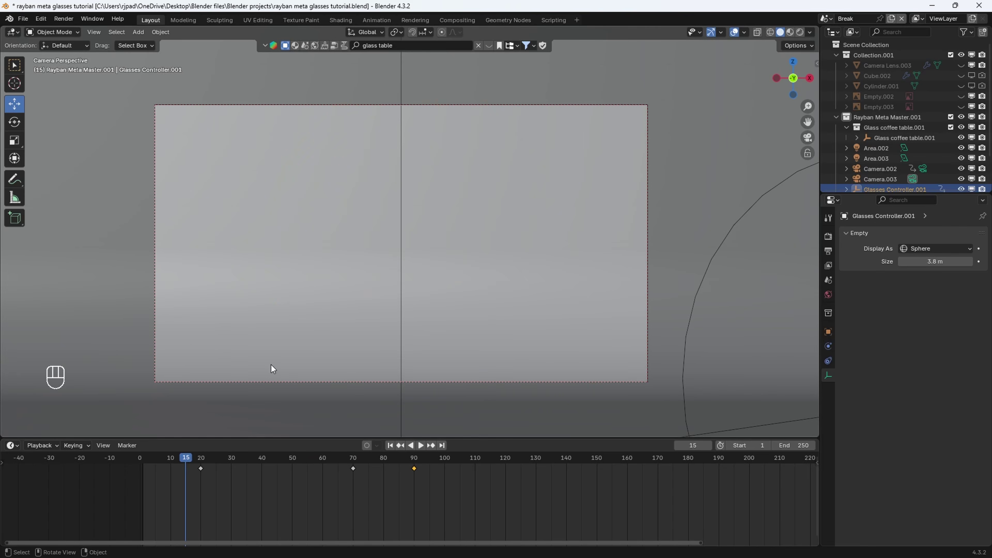
middle_click_drag(272, 367, 436, 399)
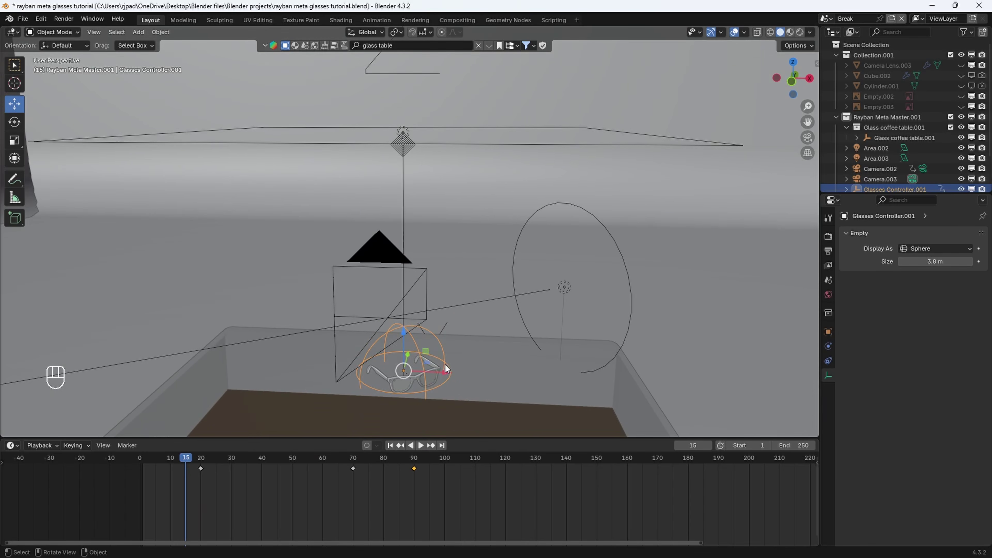
key("KP_0")
key("space")
key("space")
key("space")
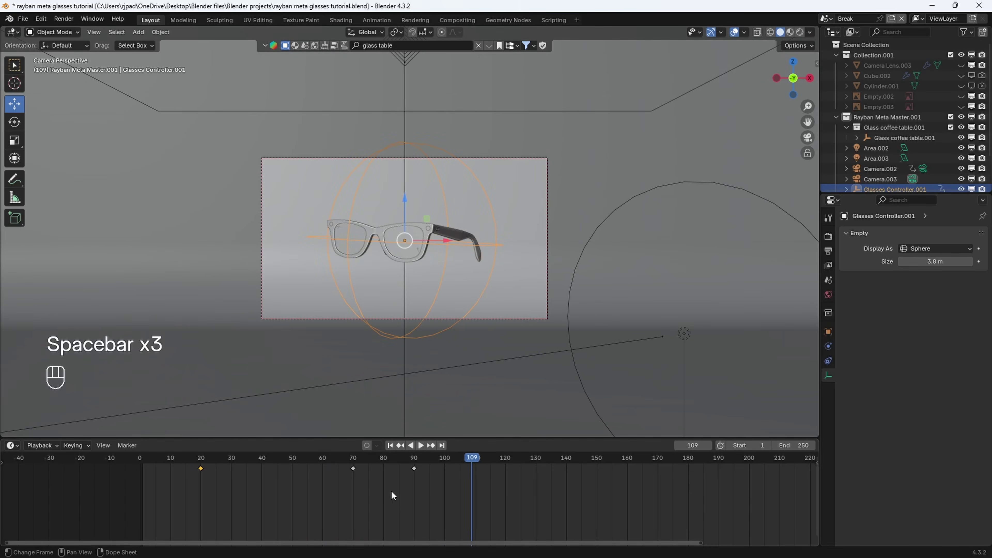
Move the glasses controller's frame 20 keyframe to frame 1 and play back the shot
left_click_drag(235, 477, 143, 458)
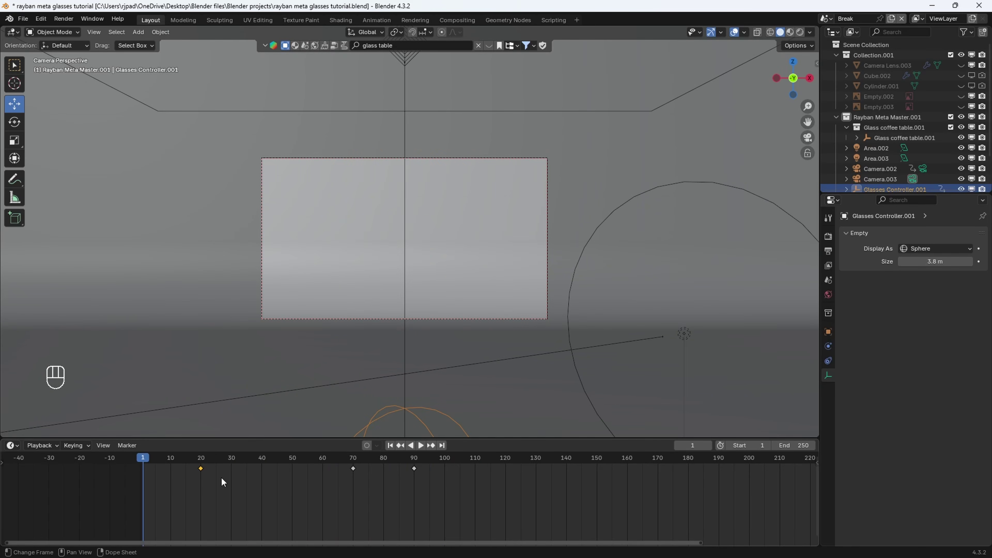
key("g")
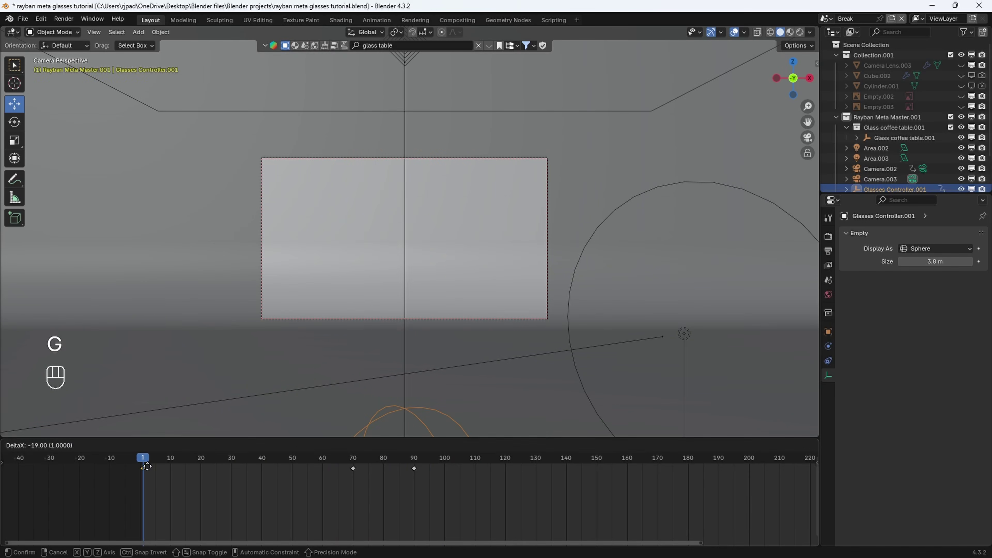
left_click(147, 466)
key("space")
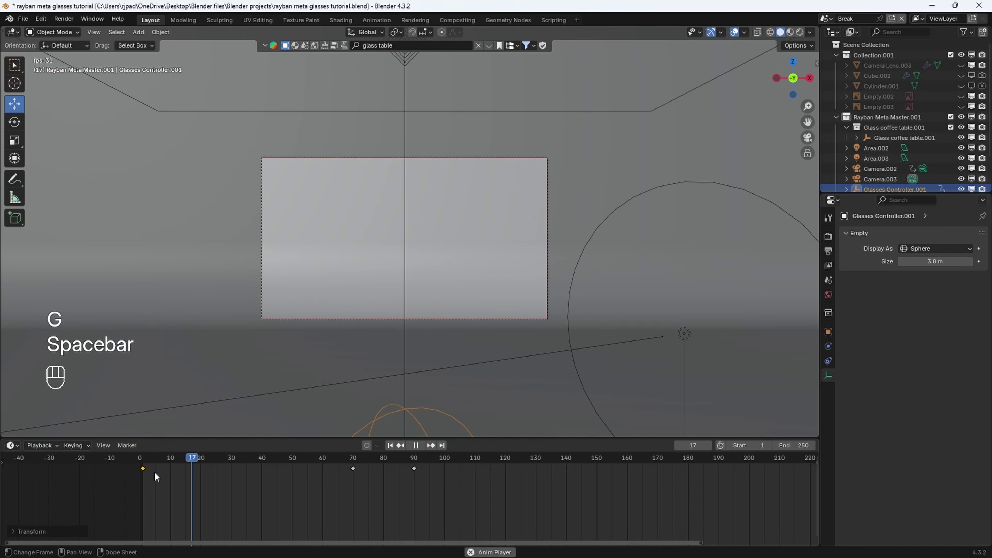
key("space")
Move the glasses controller's frame 70 keyframe to frame 20 and replay from frame 1
left_click(353, 469)
key("g")
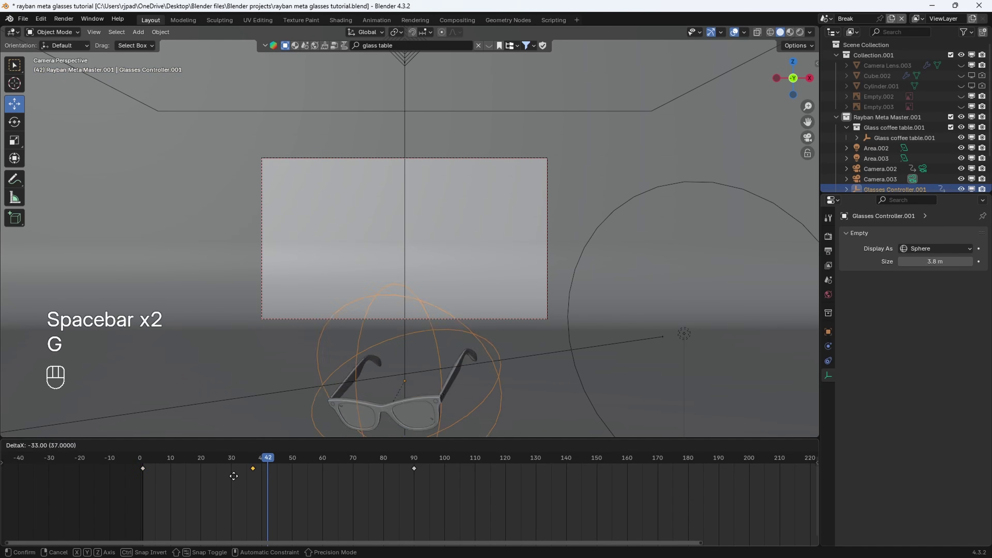
left_click(188, 476)
left_click(143, 461)
key("space")
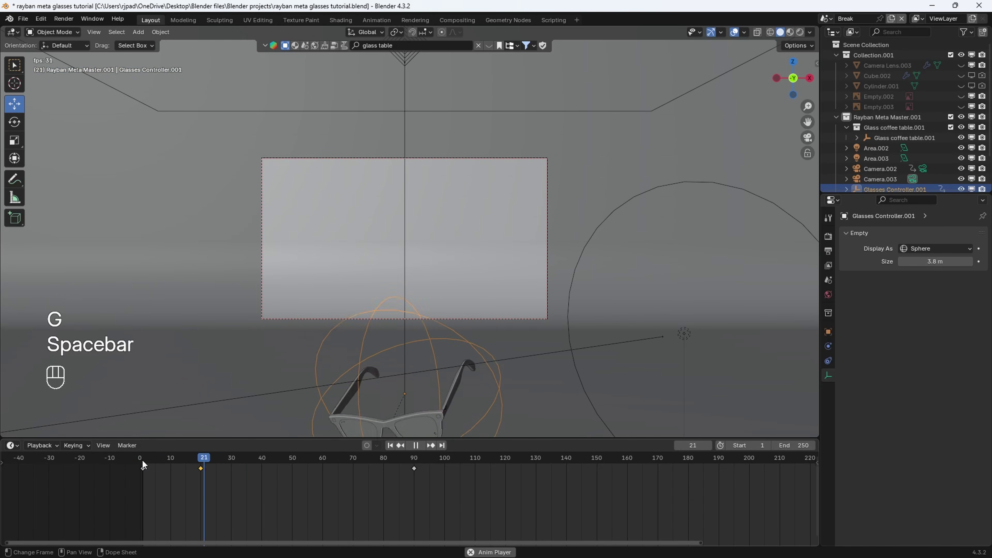
key("space")
Delete the glasses controller's middle keyframe at frame 20
left_click_drag(362, 461, 362, 461)
key("x")
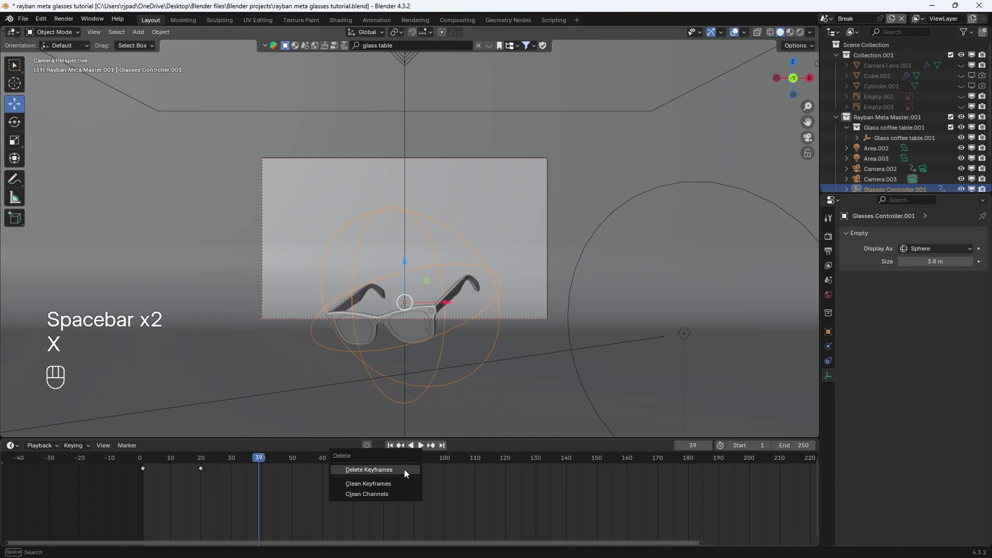
left_click_drag(263, 498, 176, 463)
key("x")
left_click(204, 468)
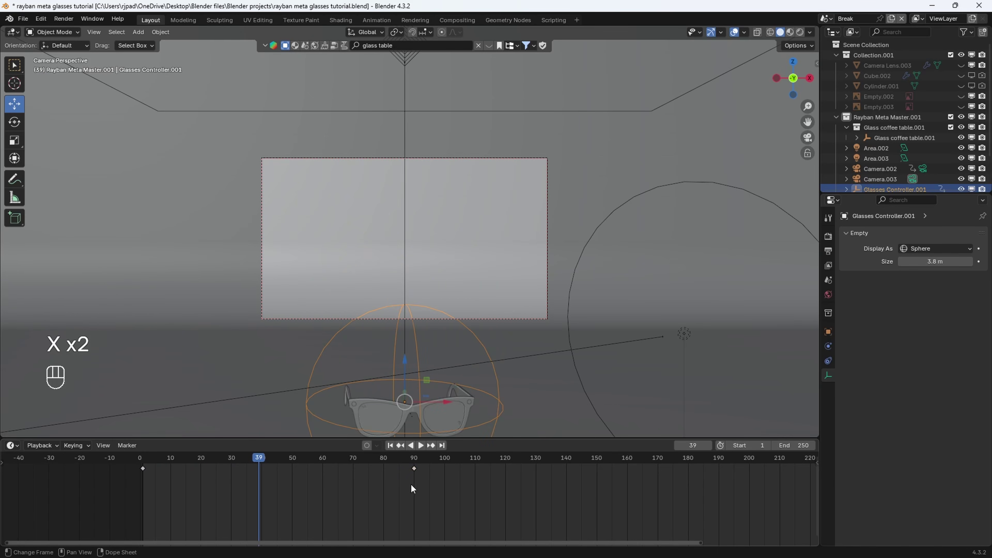
Move the glasses controller's frame 90 keyframe to frame 20 and replay the faster rise from the start
key("g")
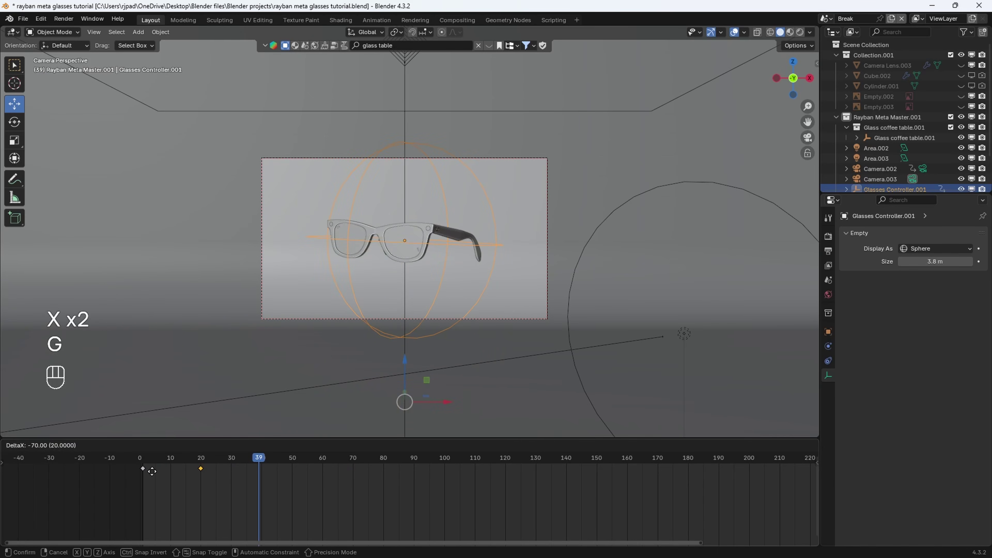
left_click(152, 471)
left_click(143, 462)
key("space")
left_click(143, 461)
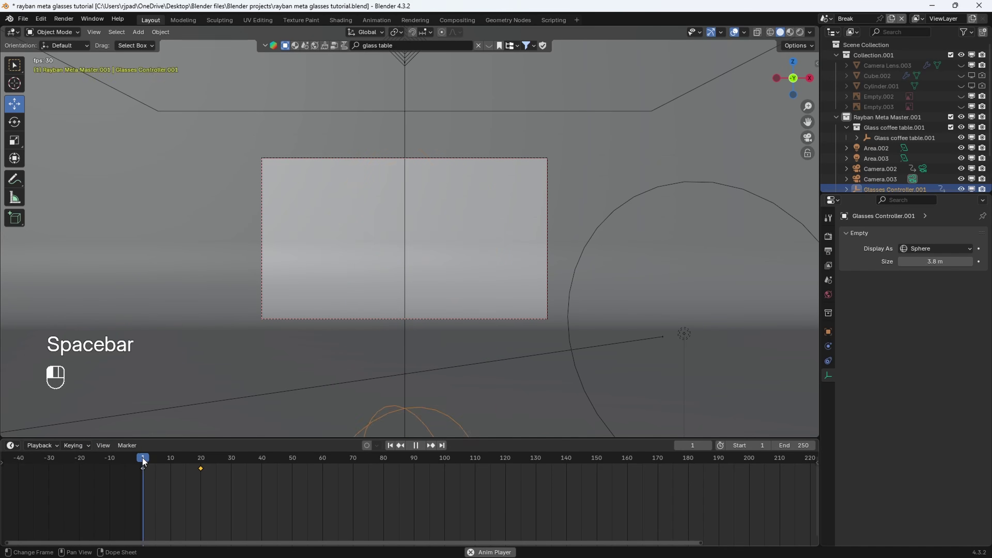
key("space")
key("space")
left_click(146, 462)
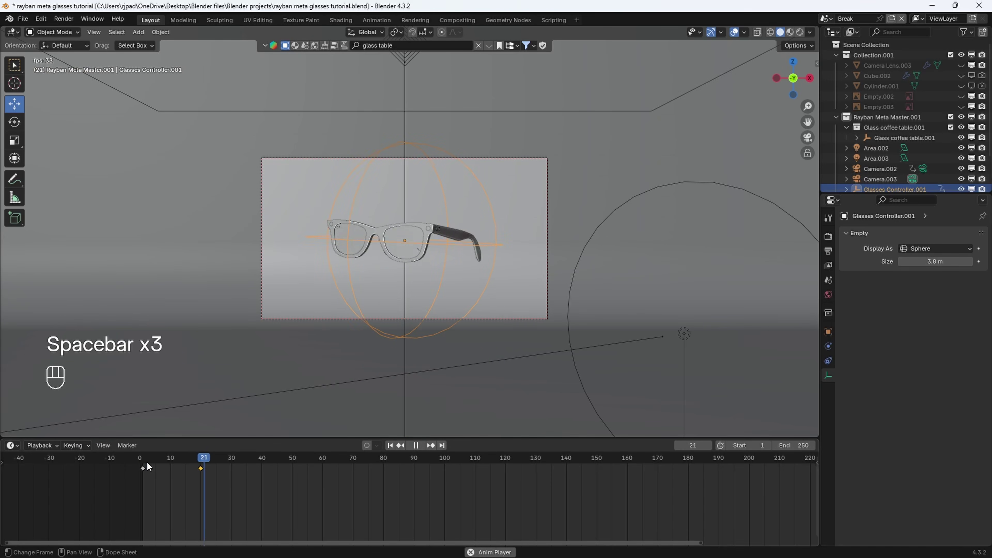
left_click(147, 461)
key("space")
left_click(147, 462)
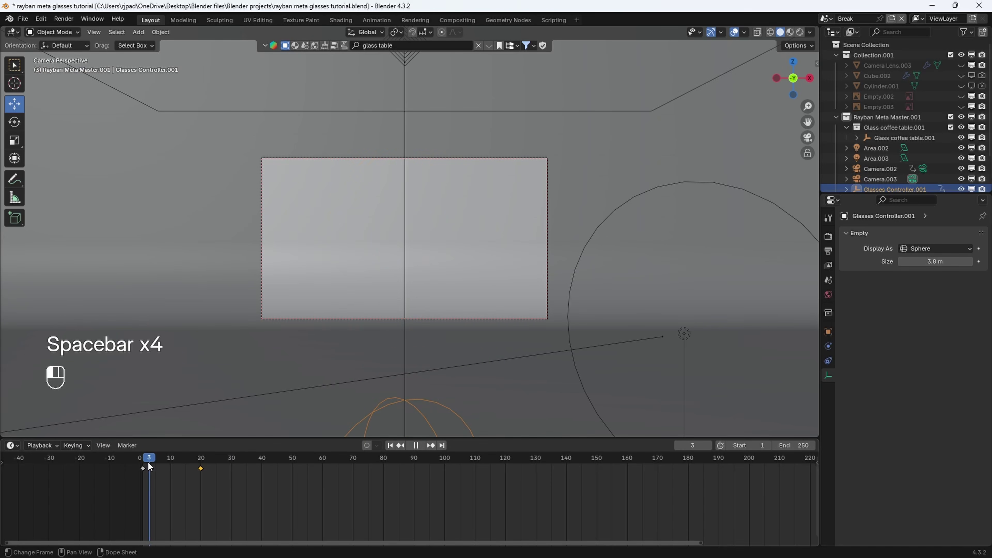
At frame 1, raise the glasses controller to Z 0.63035 m, keyframe its location and play back the motion
left_click(143, 461)
key("g")
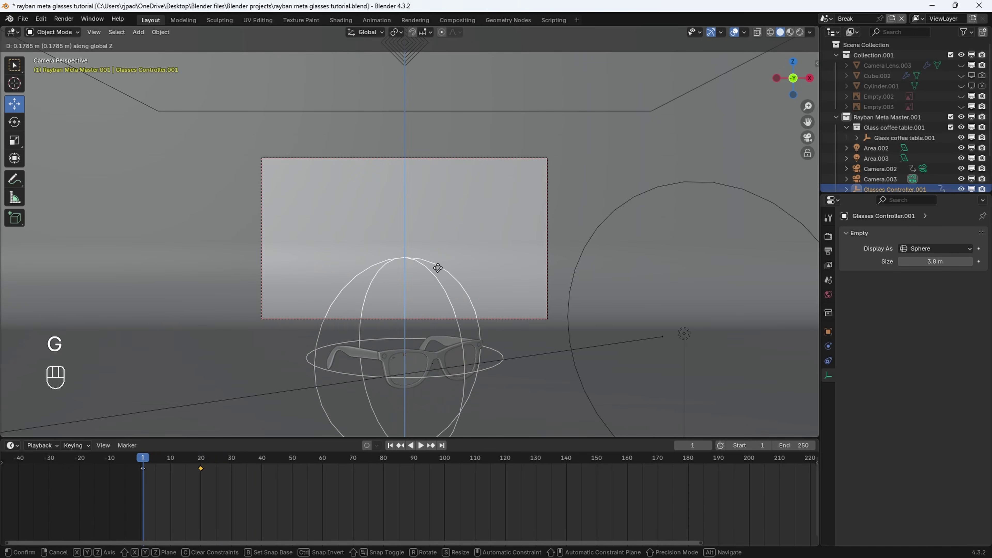
left_click(438, 268)
left_click(828, 333)
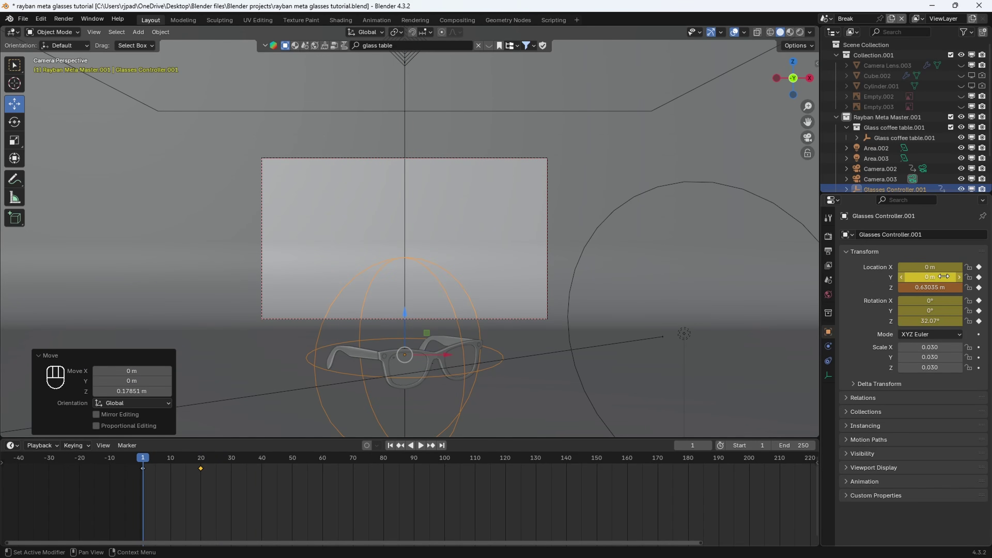
key("i")
key("space")
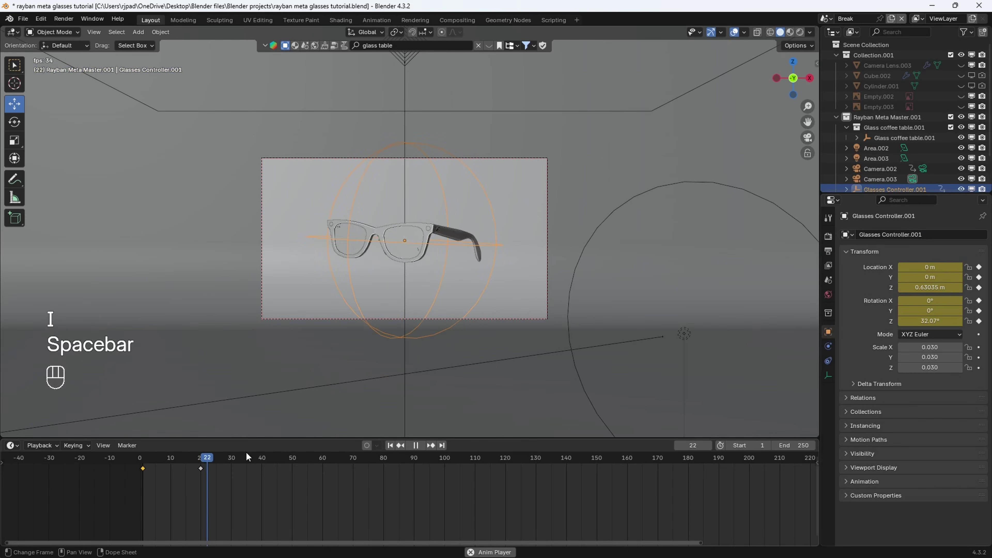
At frame 20, lower the glasses controller to Z 0.76314 m, keyframe its location and replay the shot
key("g")
key("z")
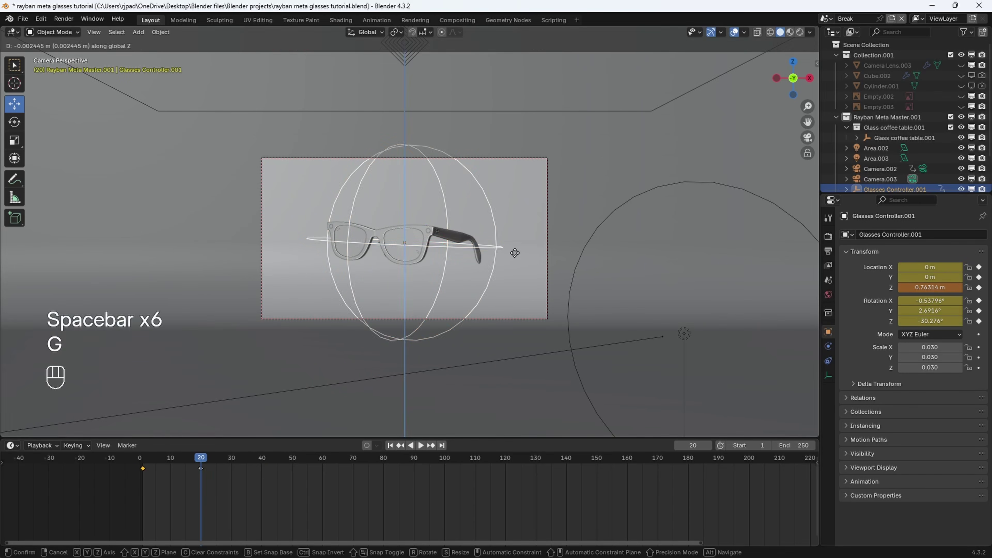
left_click(514, 253)
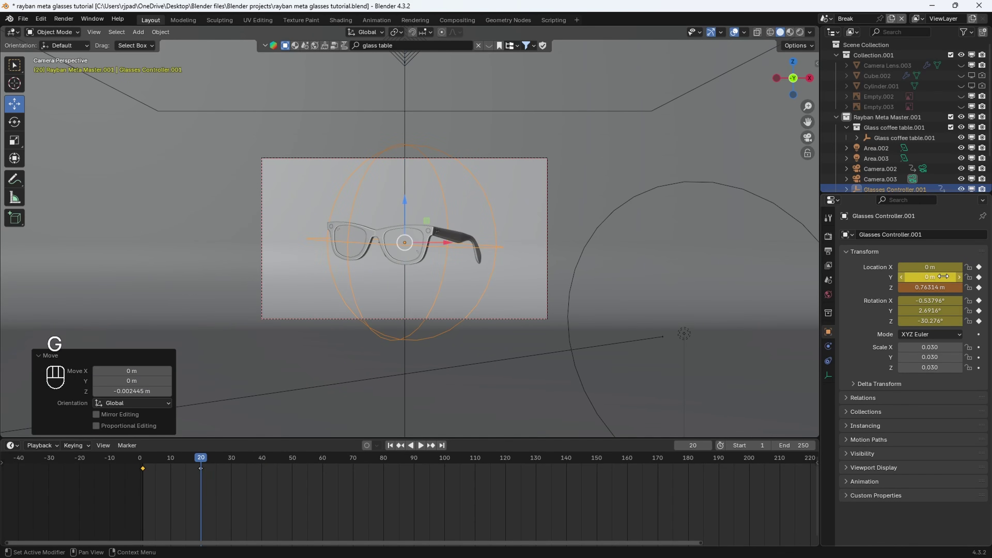
key("i")
left_click(150, 458)
key("space")
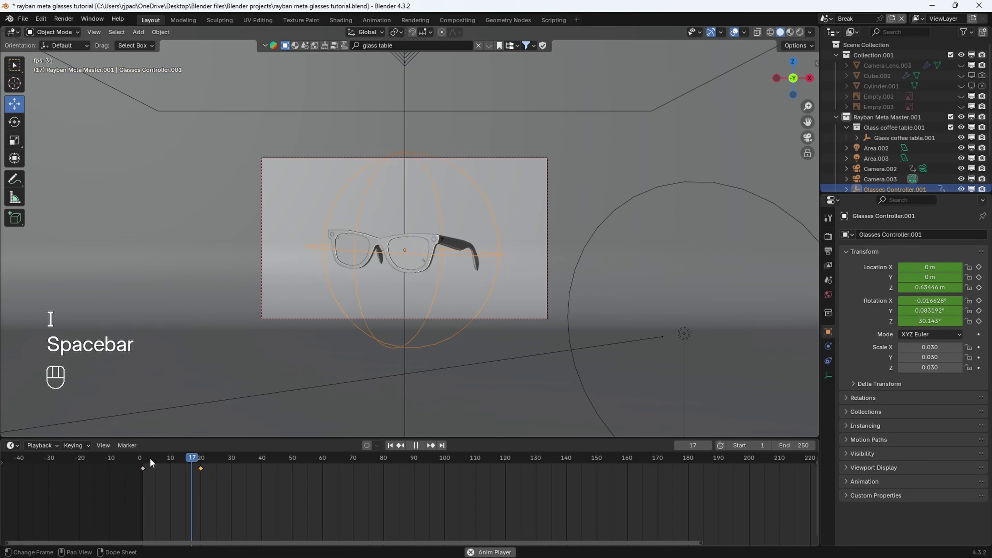
key("space")
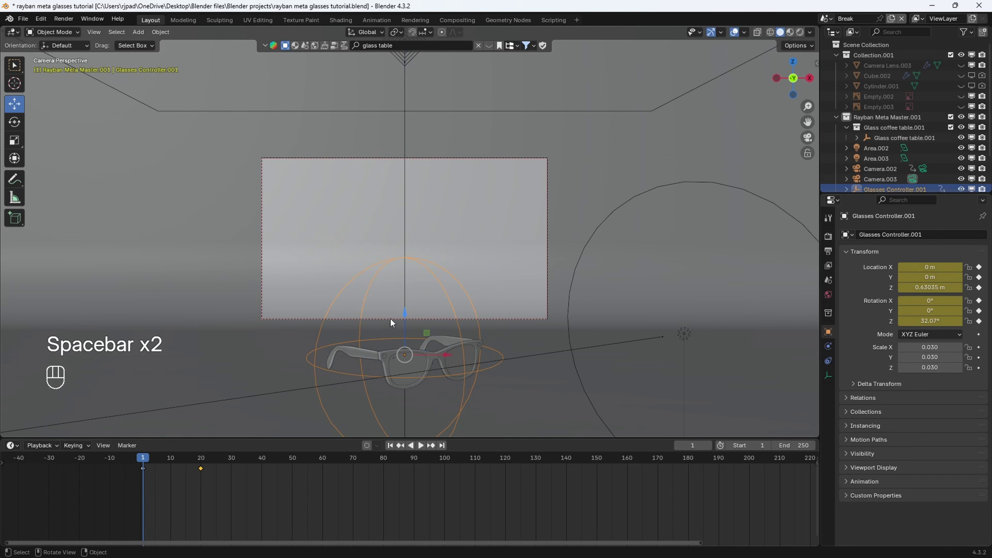
At frame 1, set the closer camera's Y location to -0.99436 m and keyframe its location and rotation
left_click(377, 317)
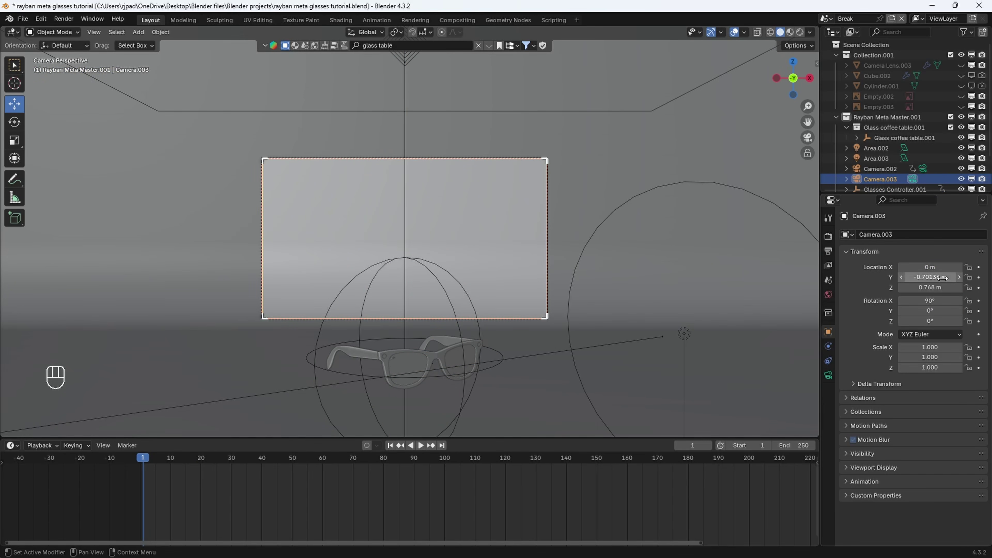
mouse_move(948, 283)
left_mouse_down("shift")
mouse_move(923, 277)
mouse_move(943, 277)
left_mouse_up("shift")
key("i")
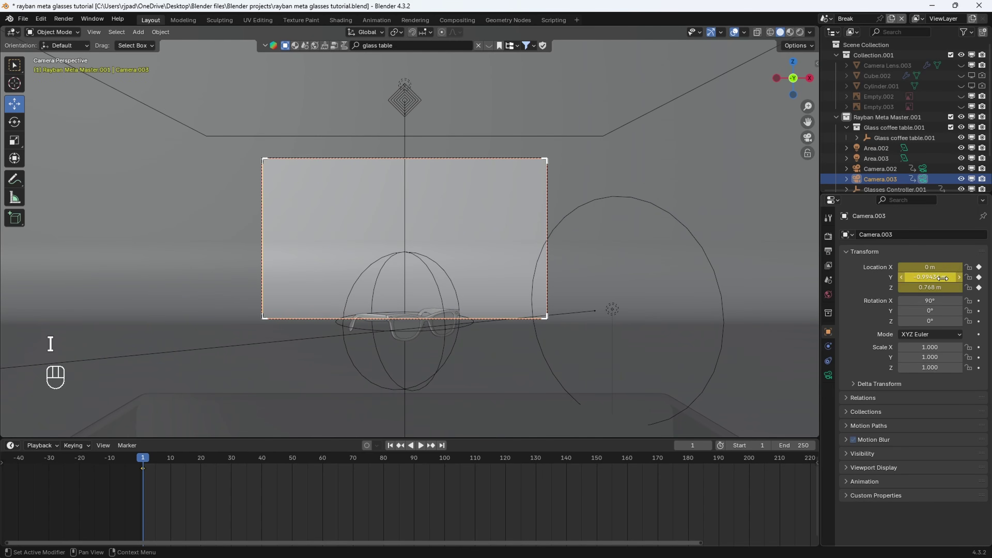
key("i")
key("space")
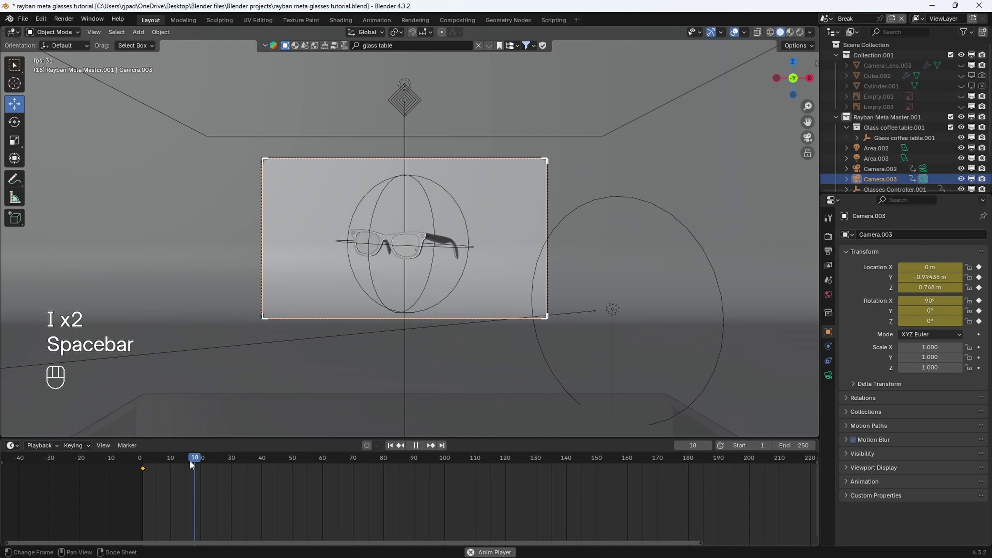
key("space")
At frame 60, set the camera's Y location to -0.55936 m, keyframe its location and rotation, and play back the push-in
left_click(323, 458)
left_click_drag(925, 276, 923, 279, "shift")
key("i")
key("i")
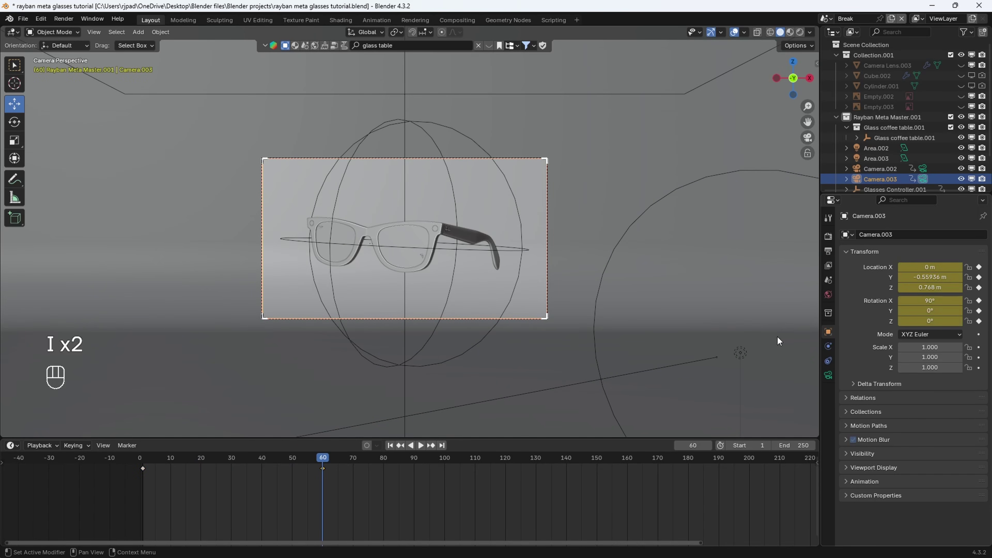
left_click(145, 460)
key("space")
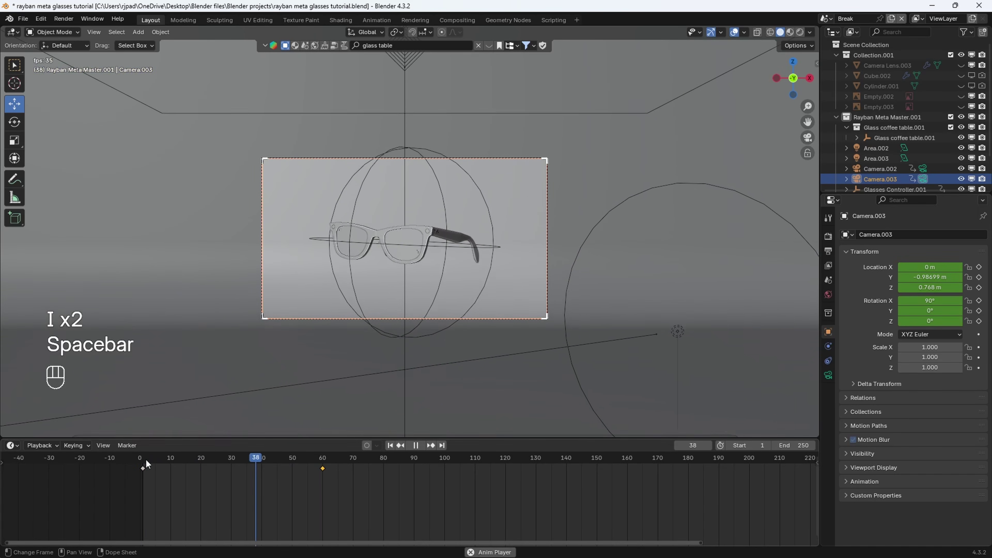
left_click(323, 464)
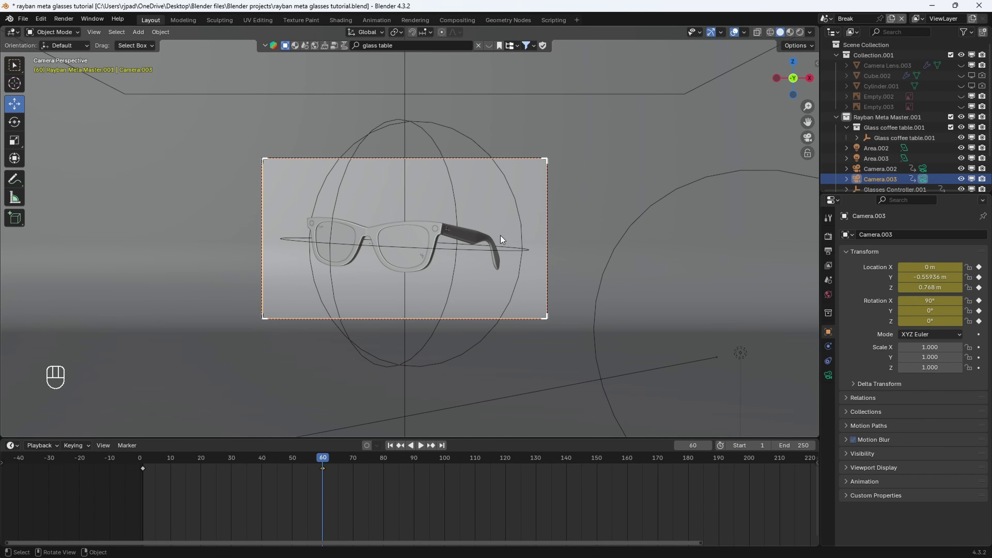
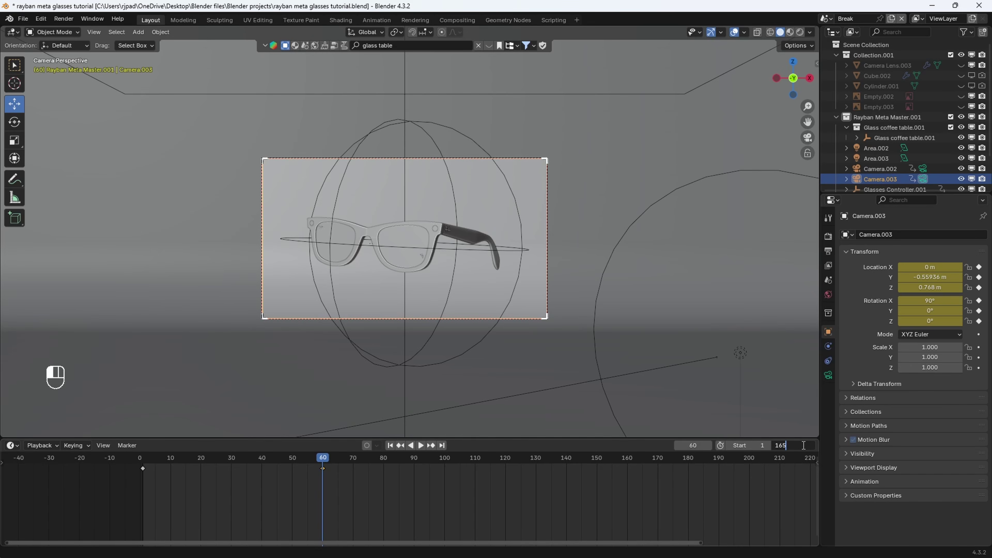
Set the animation's end frame to 165 and select the glasses controller
key("Return")
left_click(450, 303)
scroll(451, 302, "up", 3)
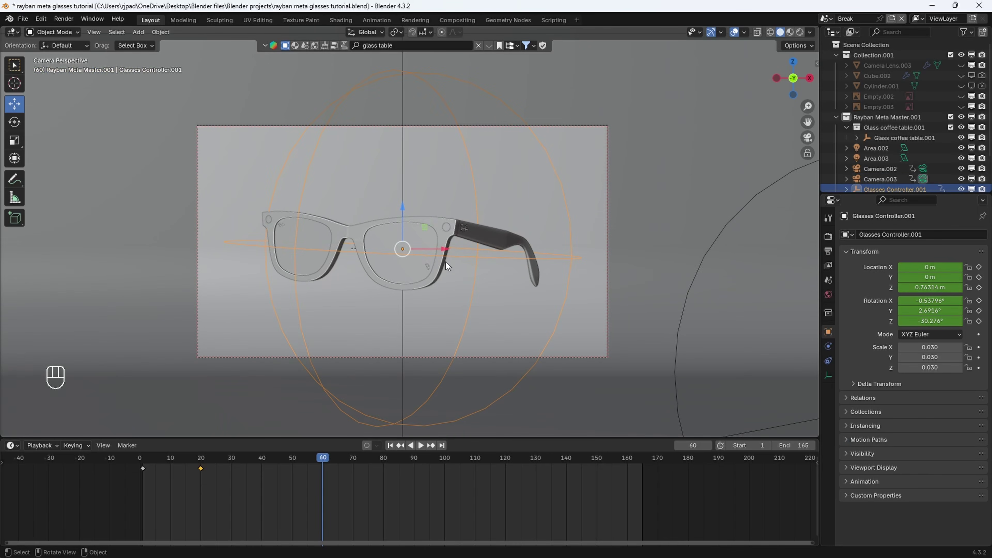
At frame 60, keyframe the location and rotation of the glasses' front frame and of the inside lenses
left_click(443, 240)
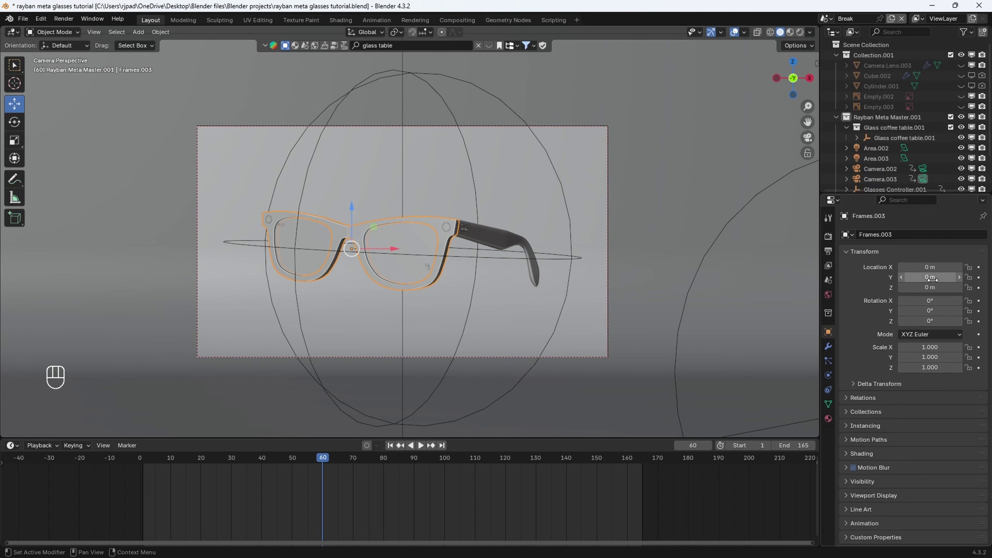
key("i")
key("i")
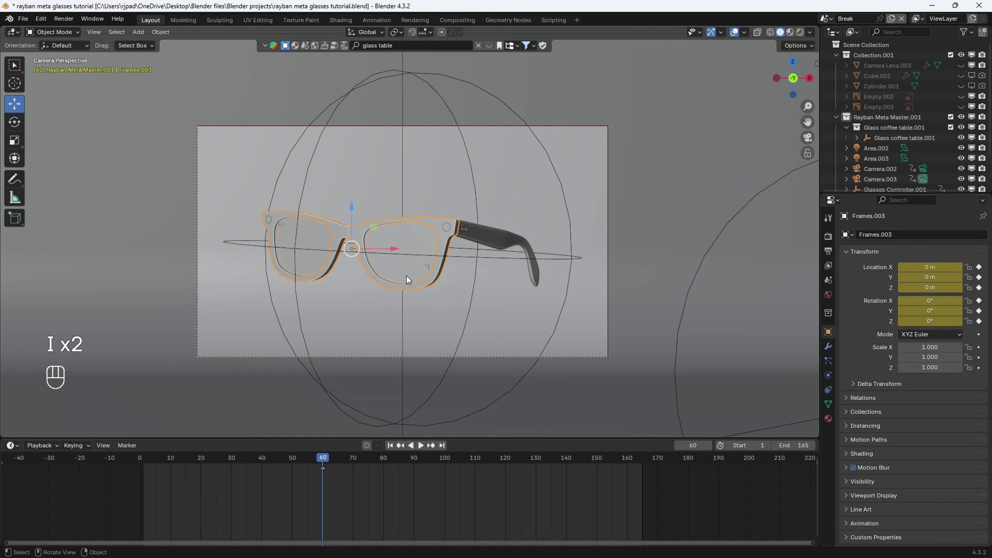
left_click(414, 248)
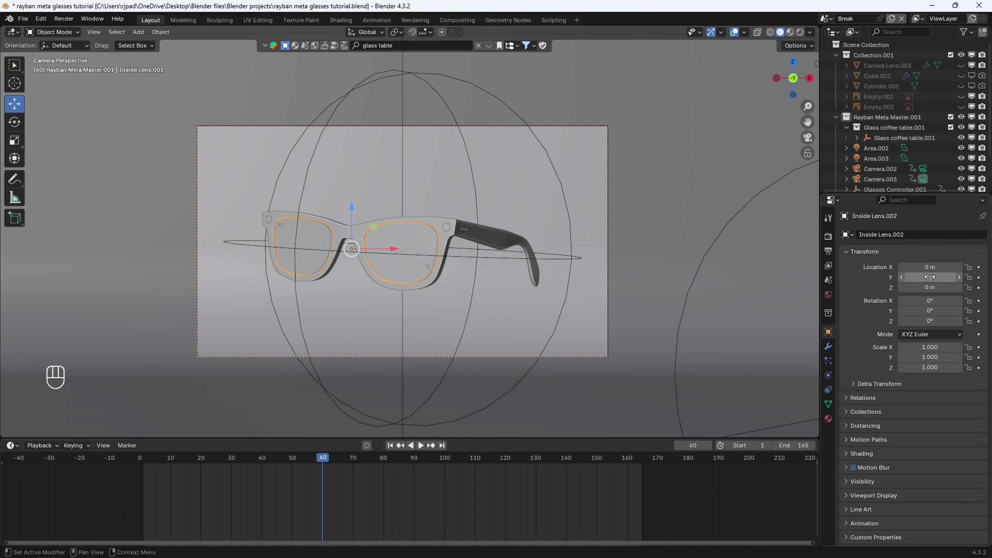
key("i")
key("i")
At frame 60, keyframe the location and rotation of the glasses' legs and of the side logo
left_click(487, 245)
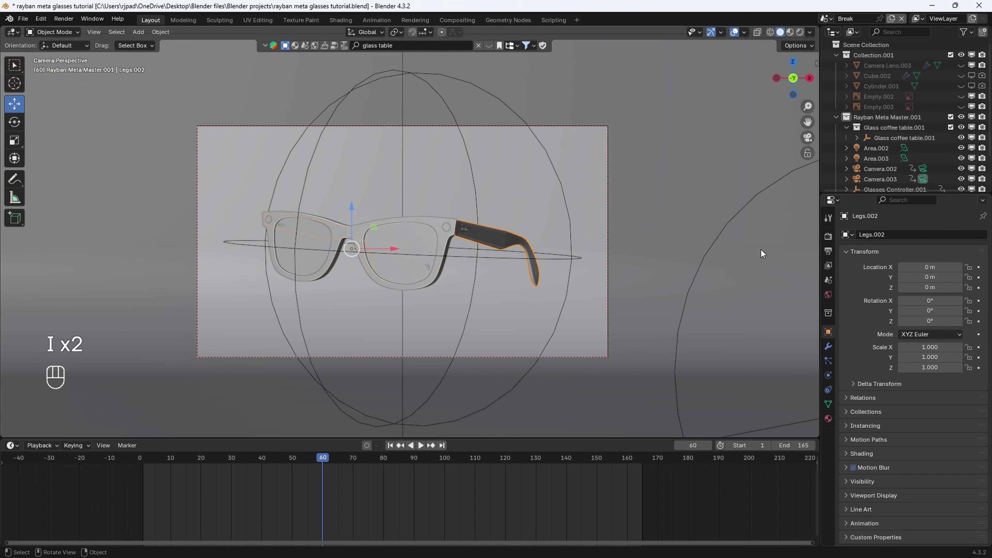
key("i")
key("i")
middle_click_drag(414, 219, 394, 271)
scroll(394, 278, "up", 5)
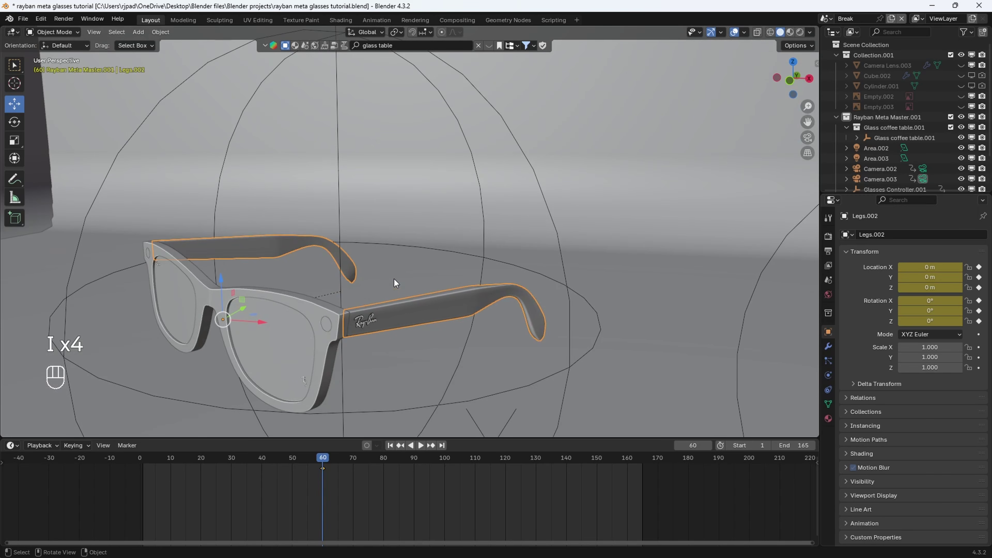
left_click(364, 325)
key("i")
key("i")
middle_click_drag(305, 289, 330, 301)
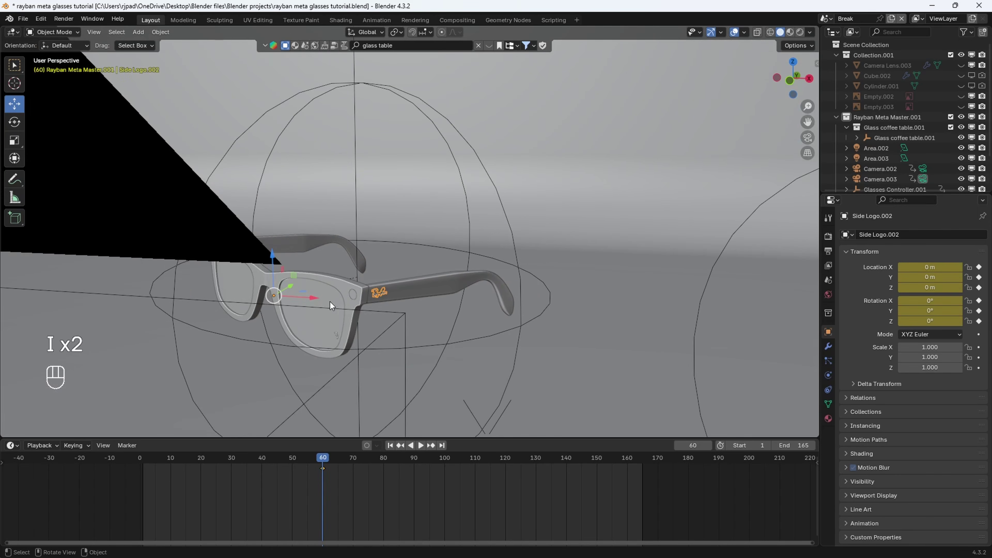
At frame 70, pull the front frame off the glasses to about X -0.39 m, Y -1.61 m, Z -0.60 m
key("KP_0")
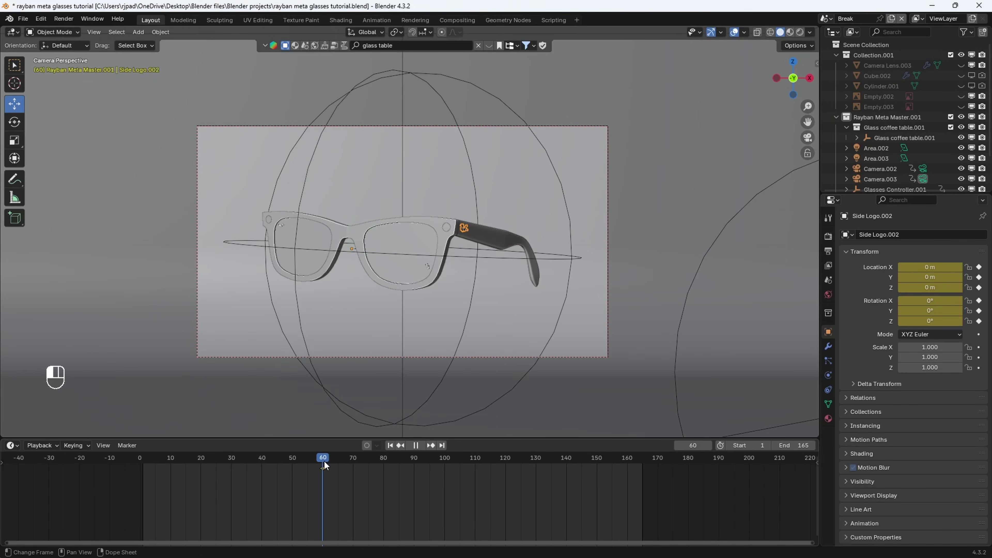
left_click_drag(323, 461, 352, 464)
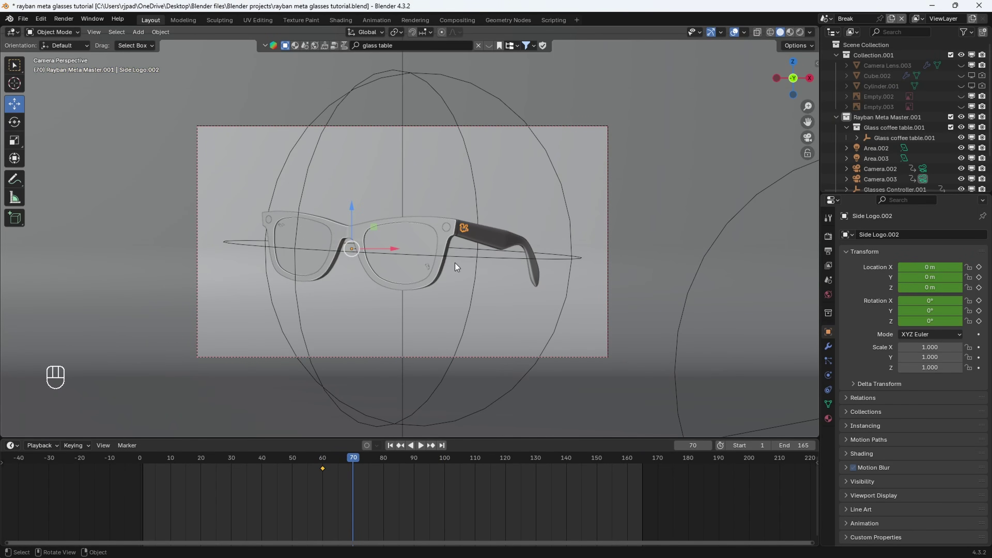
left_click(443, 228)
left_click(448, 242)
scroll(443, 249, "down", 2)
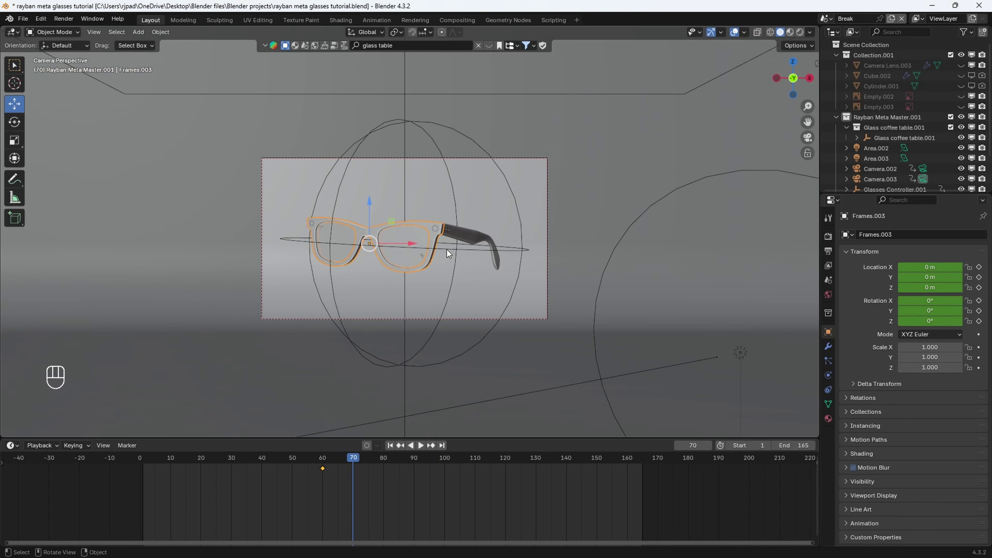
middle_click_drag(426, 242, 354, 310)
key("g")
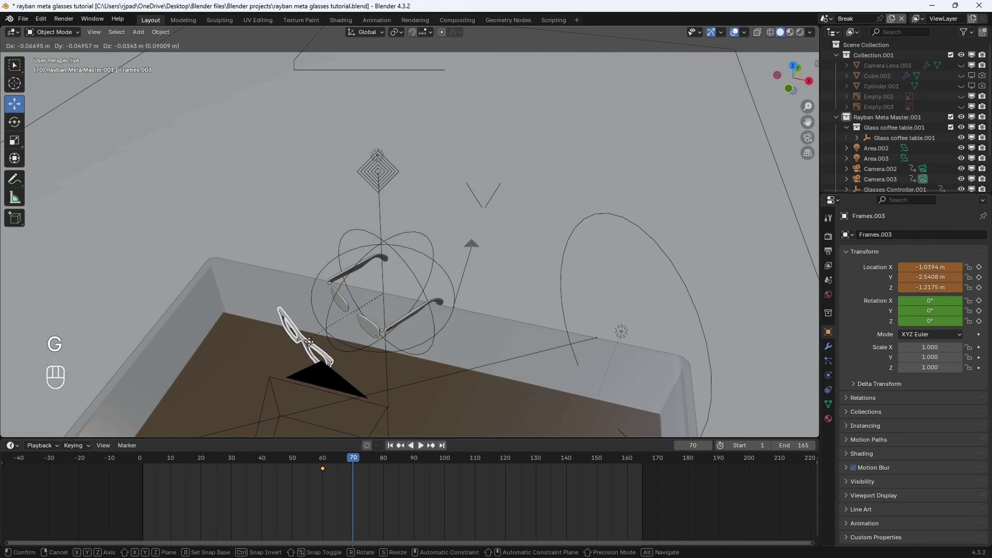
left_click(308, 342)
middle_click_drag(309, 342, 295, 292)
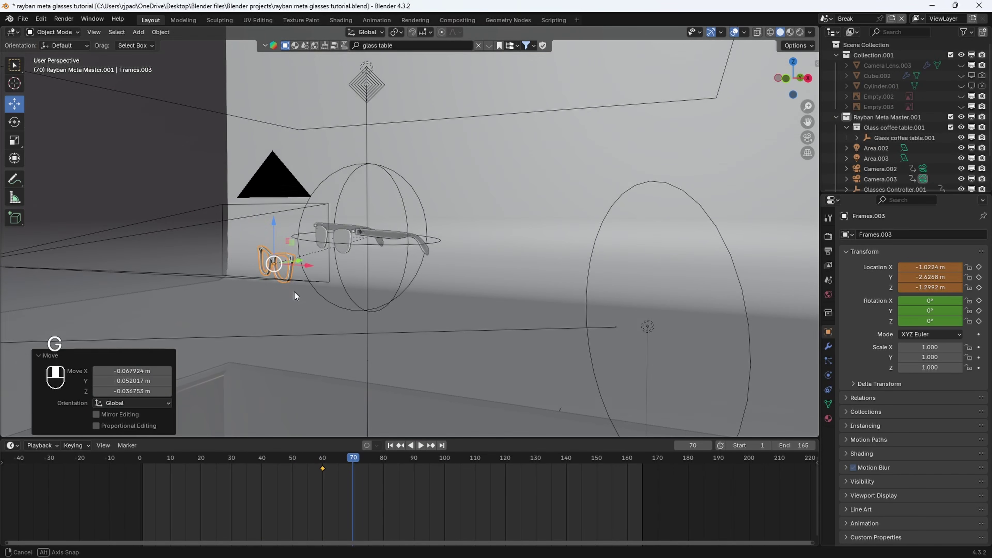
key("g")
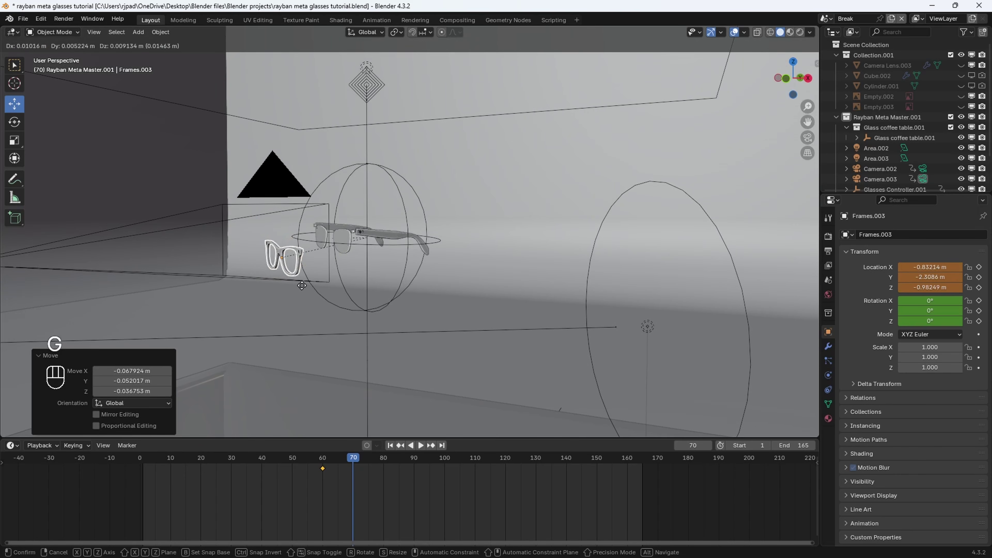
left_click(320, 278)
mouse_move(319, 279)
middle_mouse_down()
mouse_move(341, 323)
mouse_move(359, 326)
mouse_move(321, 296)
middle_mouse_up()
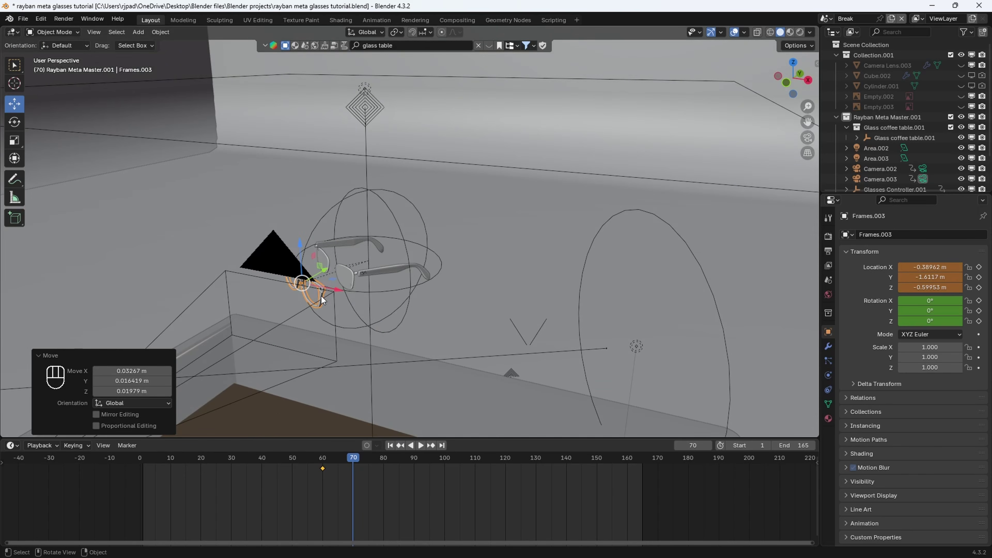
Tumble the front frame freely to about X 30°, Y 21.1°, Z -9.8° and keyframe its location and rotation
key("KP_0")
key("r")
key("r")
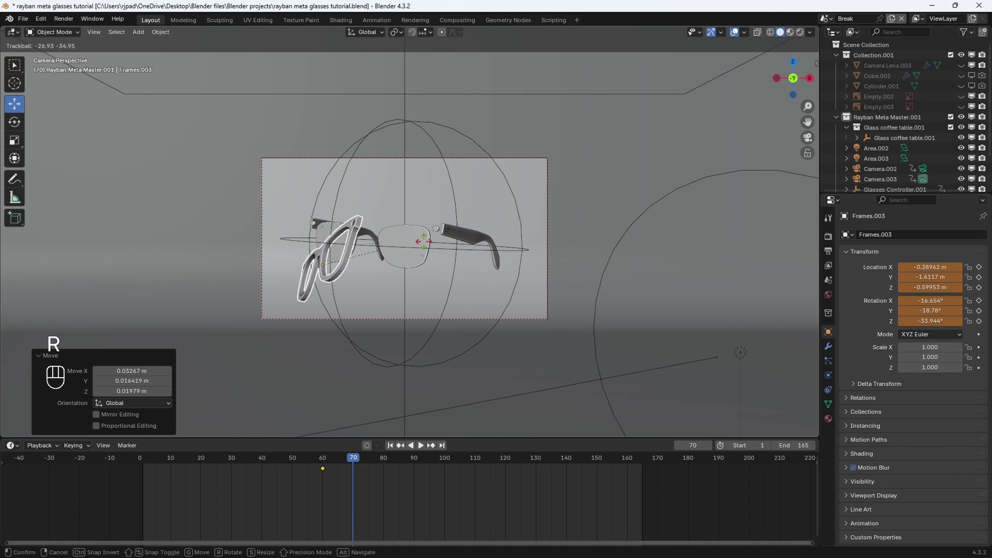
key("Return")
key("i")
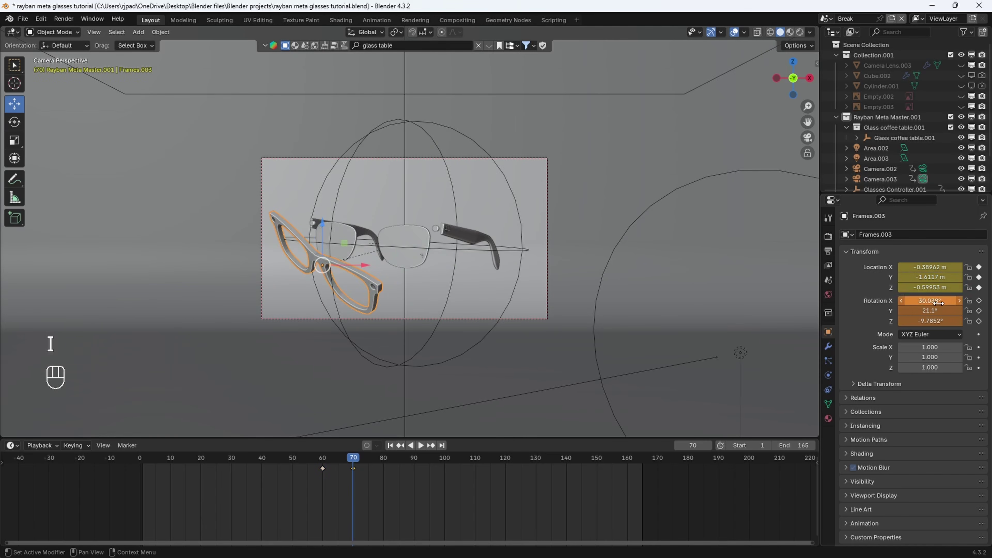
key("i")
At frame 70, move the inside lenses about -0.116 m along X and about -0.091 m along Y
left_click(402, 237)
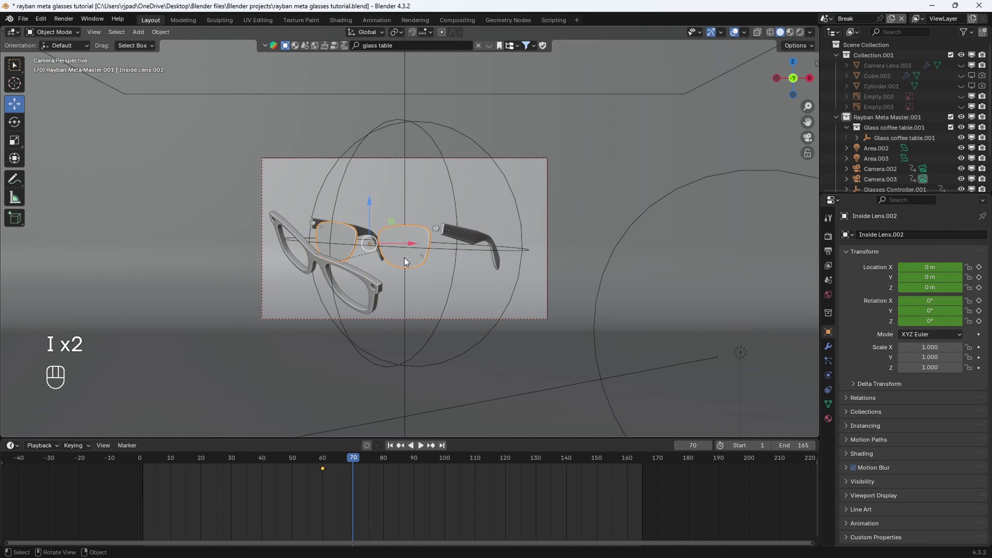
key("g")
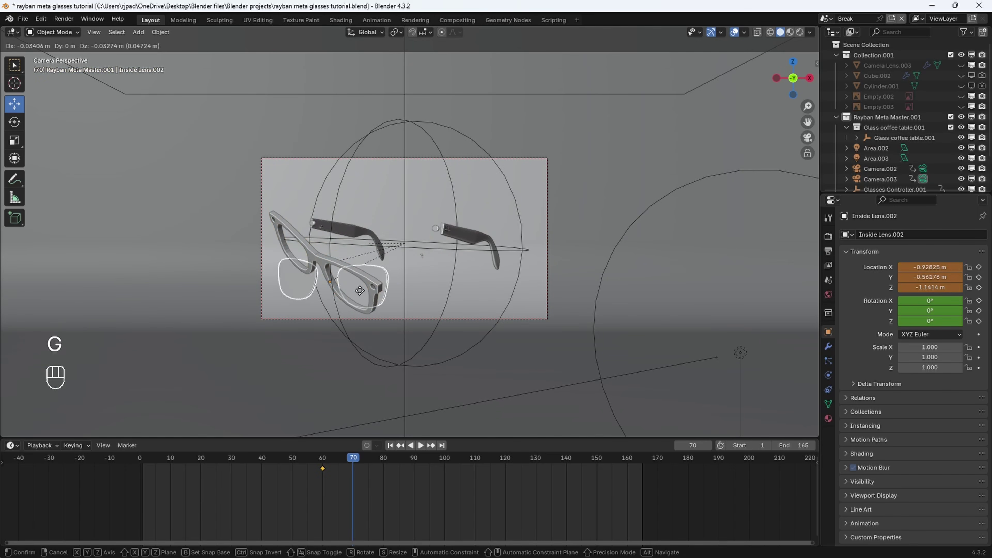
key("x")
left_click(278, 275)
middle_click_drag(278, 274, 274, 329)
key("g")
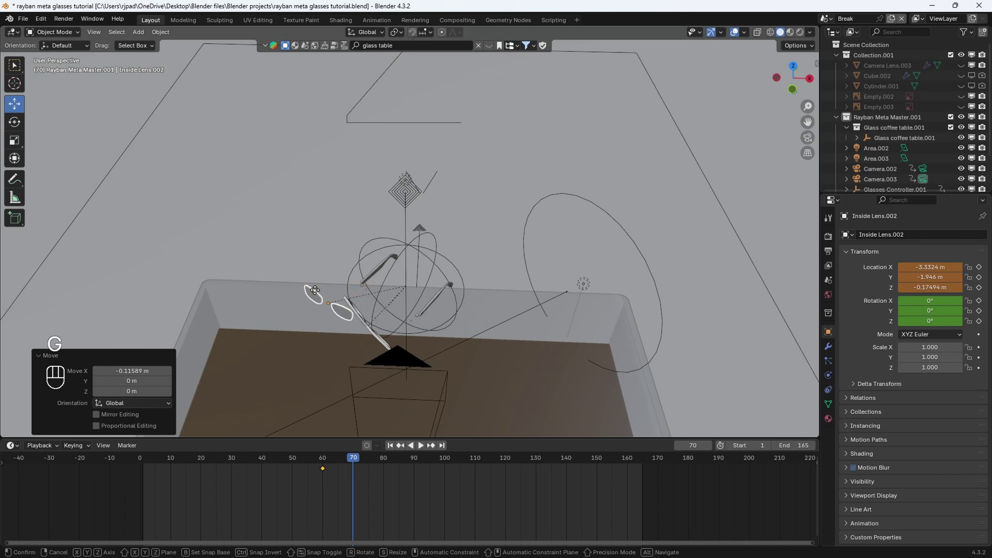
key("y")
left_click(309, 328)
Tumble the inside lenses by about -47° and -8°, lower them slightly in the camera view and keyframe their location and rotation
key("r")
key("r")
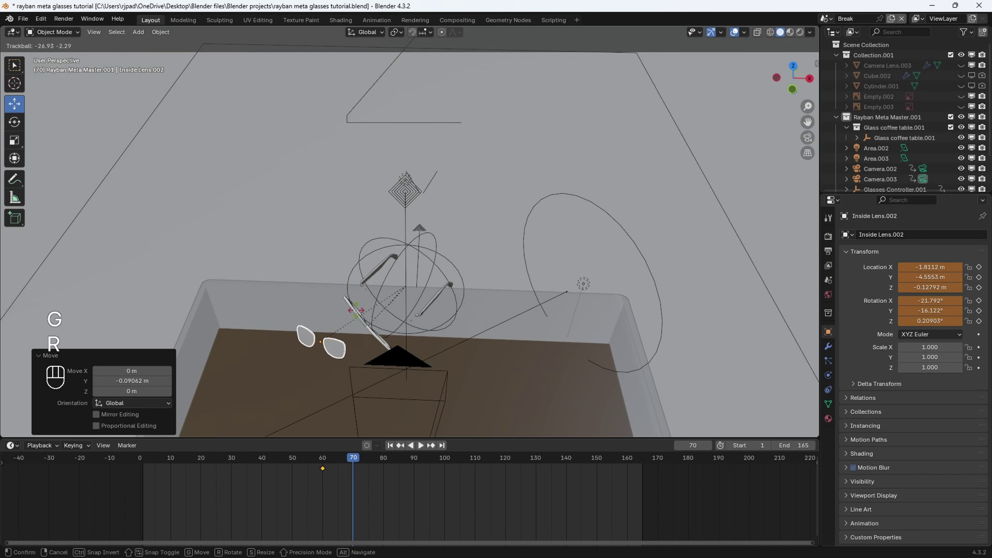
left_click(352, 293)
key("KP_0")
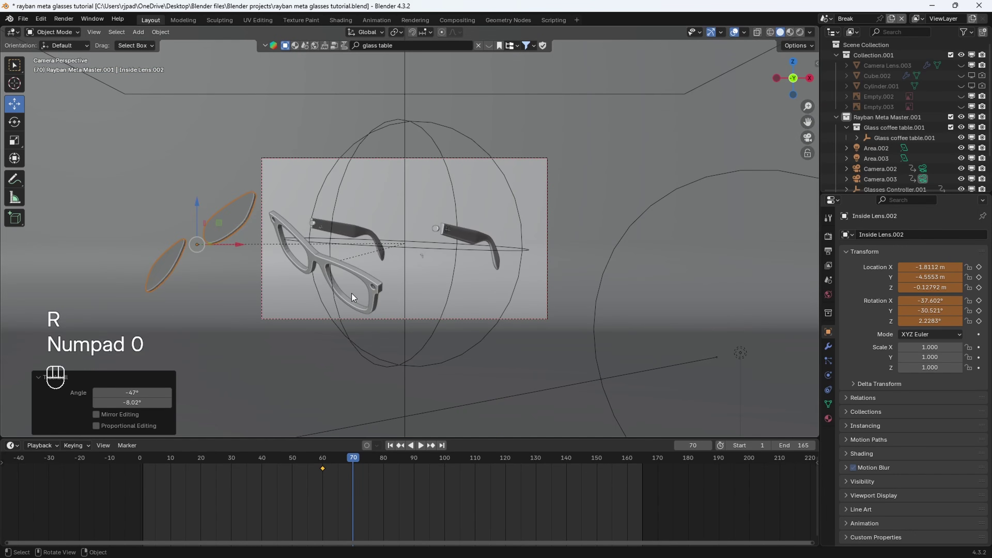
key("g")
left_click(352, 324)
key("i")
key("i")
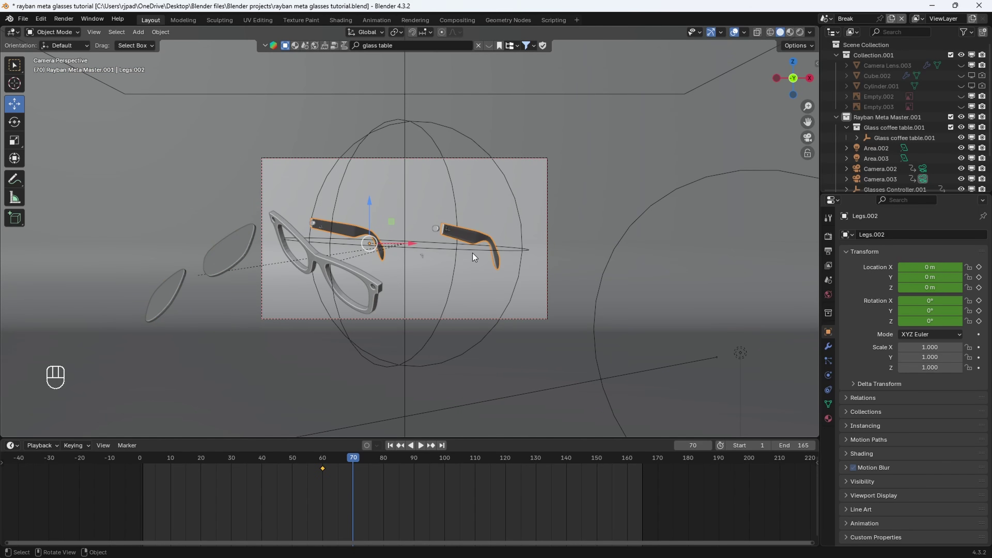
At frame 70, tumble the legs by about -28.1° and 10.9° and move them away from the front frame along positive X
key("r")
key("r")
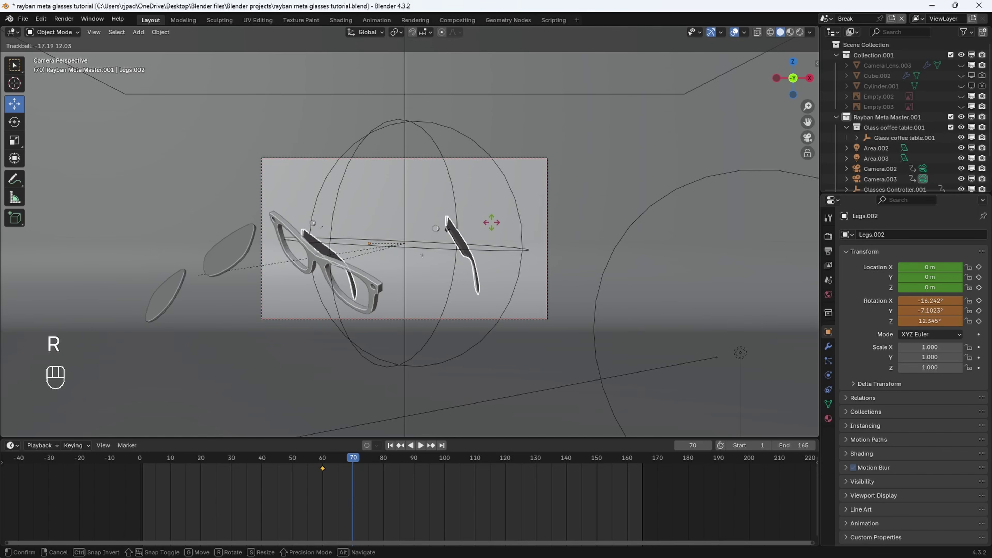
left_click(478, 219)
key("g")
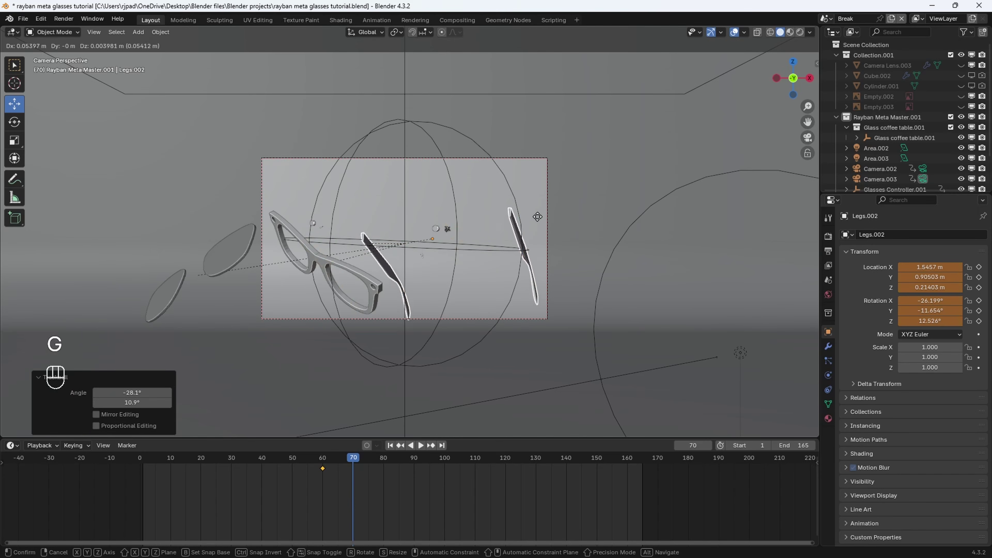
left_click(543, 226)
Tumble the legs by about 71.6° and 41.8°, move them about 0.127 m in X and -0.072 m in Z, and keyframe location and rotation
key("r")
key("r")
left_click(558, 284)
key("g")
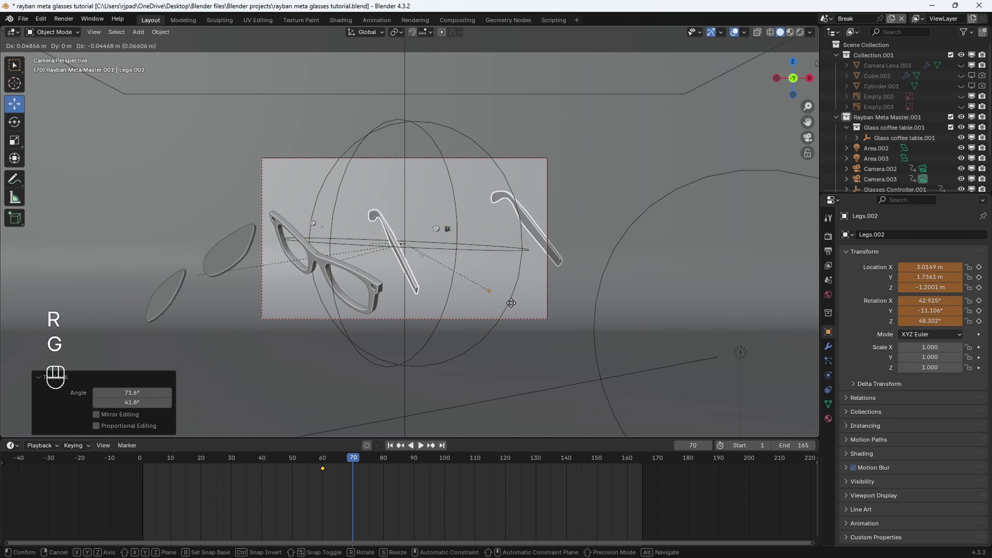
left_click(598, 332)
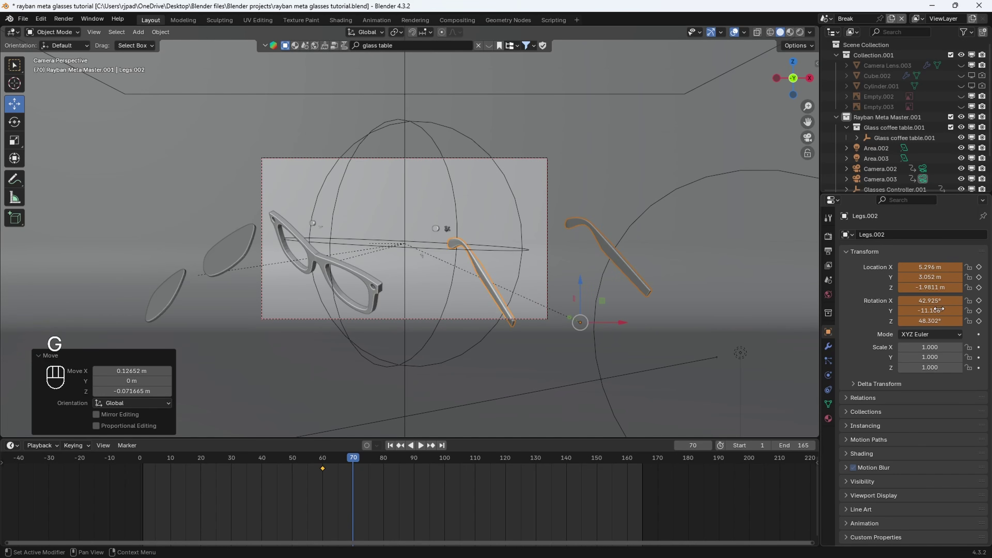
key("i")
key("i")
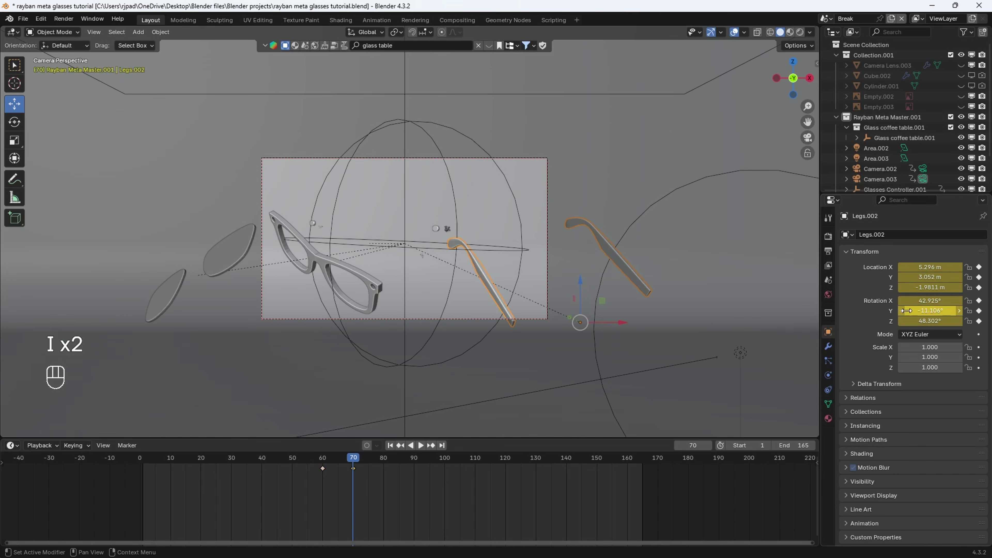
At frame 70, tumble the side logo by about -39° and -21.2°, raise it to about Z 0.611 m and keyframe its location and rotation
left_click(448, 229)
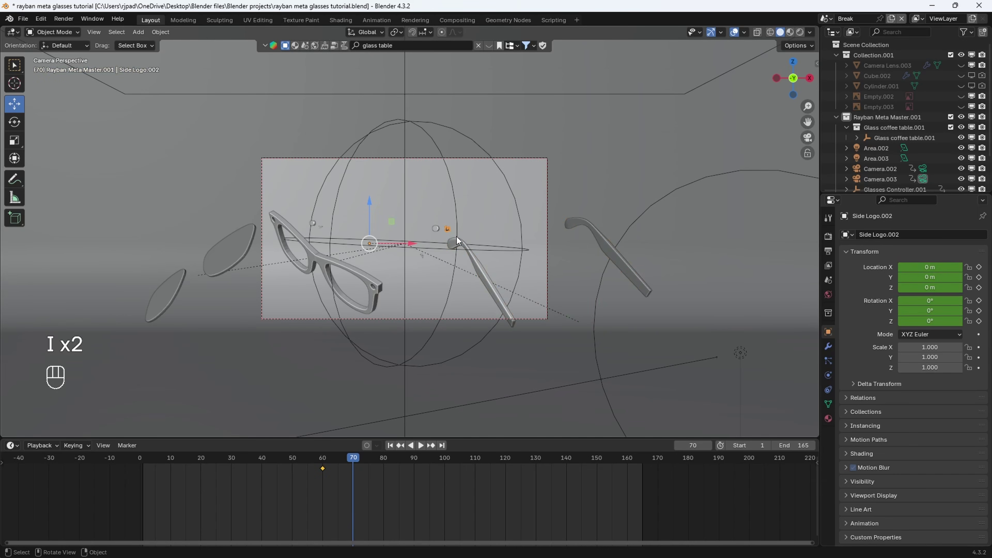
key("r")
key("r")
left_click(441, 207)
key("g")
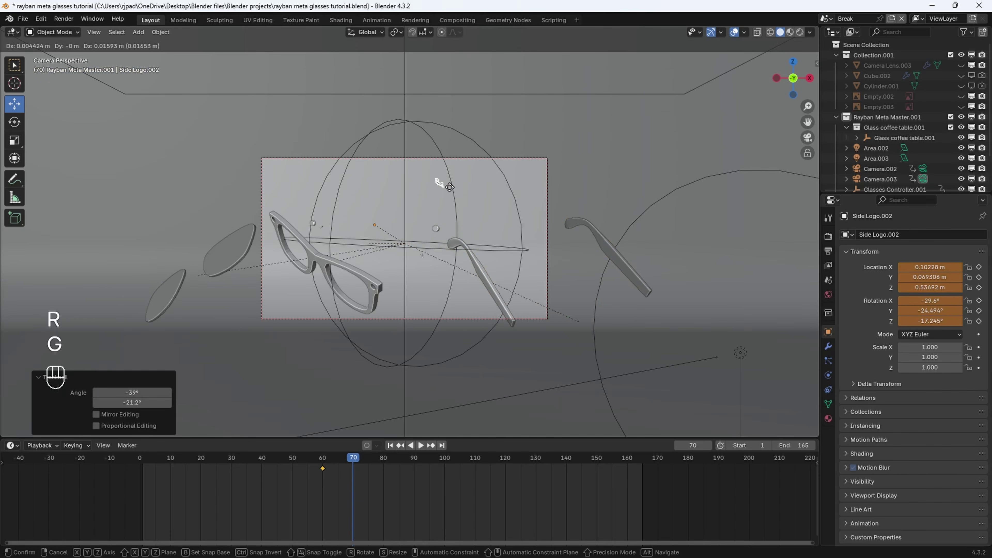
left_click(451, 186)
key("i")
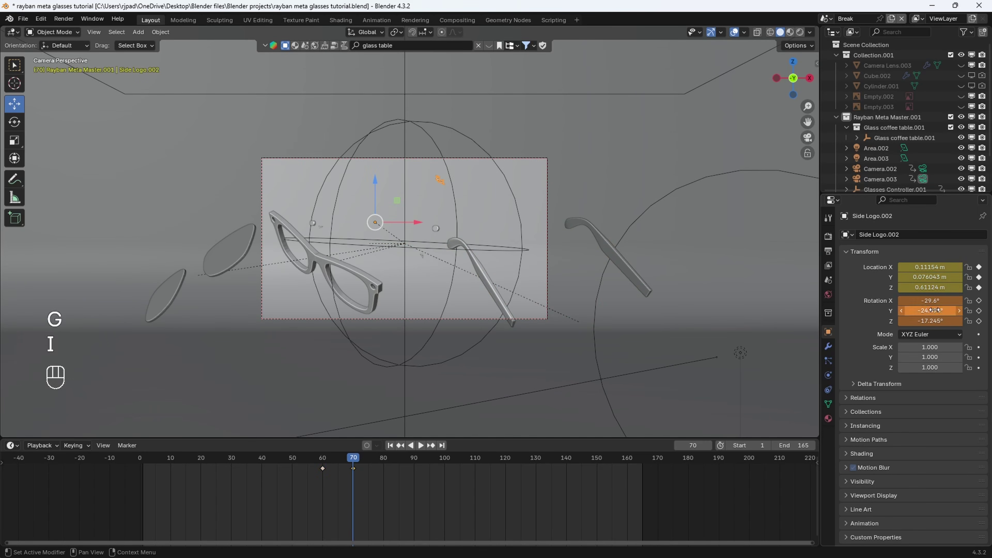
key("i")
Parent the two lens logos to the inside lenses with Object (Keep Transform) and play back the animation to check them
scroll(456, 232, "up", 2)
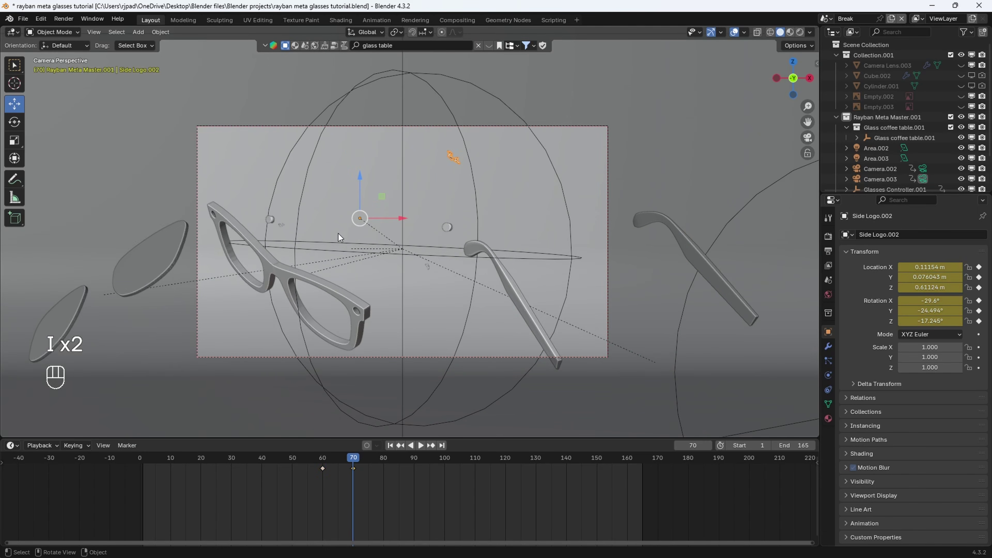
left_click(282, 225)
scroll(281, 225, "up", 1)
left_click_drag(320, 460, 316, 460)
scroll(258, 225, "up", 5)
middle_click_drag(92, 238, 354, 250, "shift")
scroll(354, 250, "up", 3)
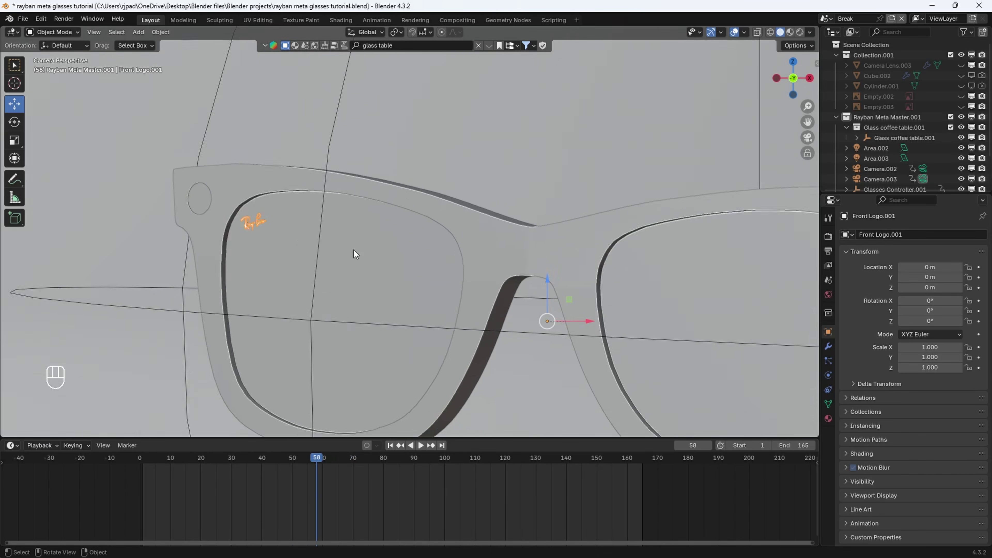
scroll(223, 215, "down", 3)
middle_click_drag(556, 290, 373, 235, "shift")
scroll(374, 234, "up", 1)
scroll(373, 235, "up", 2)
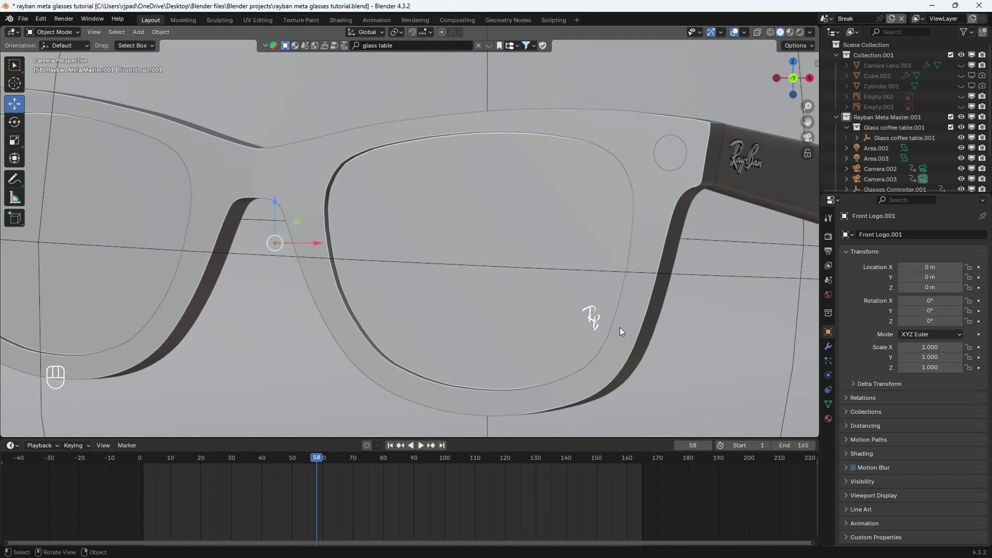
scroll(618, 332, "down", 3)
scroll(539, 310, "up", 1)
left_click(539, 293, "shift")
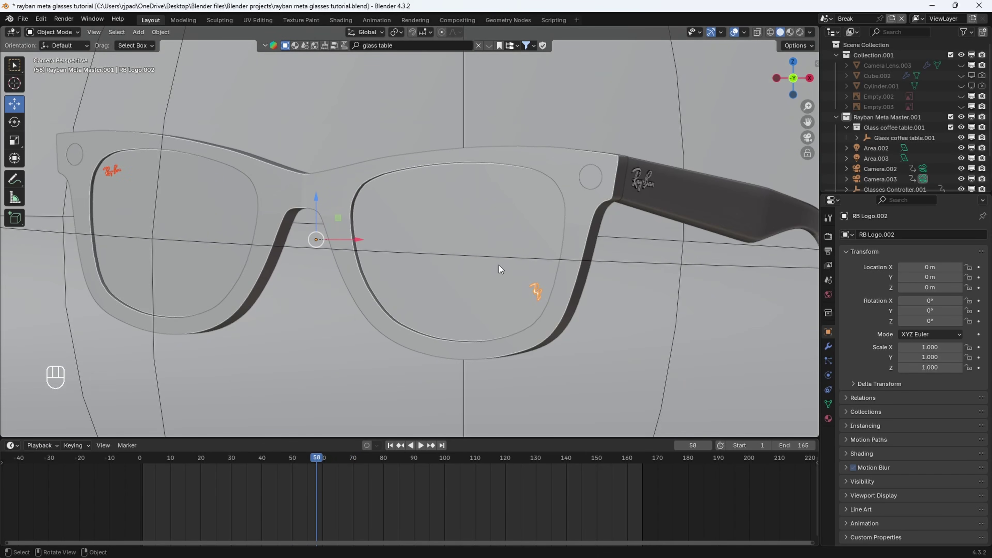
left_click(454, 215, "shift")
key("ctrl+p")
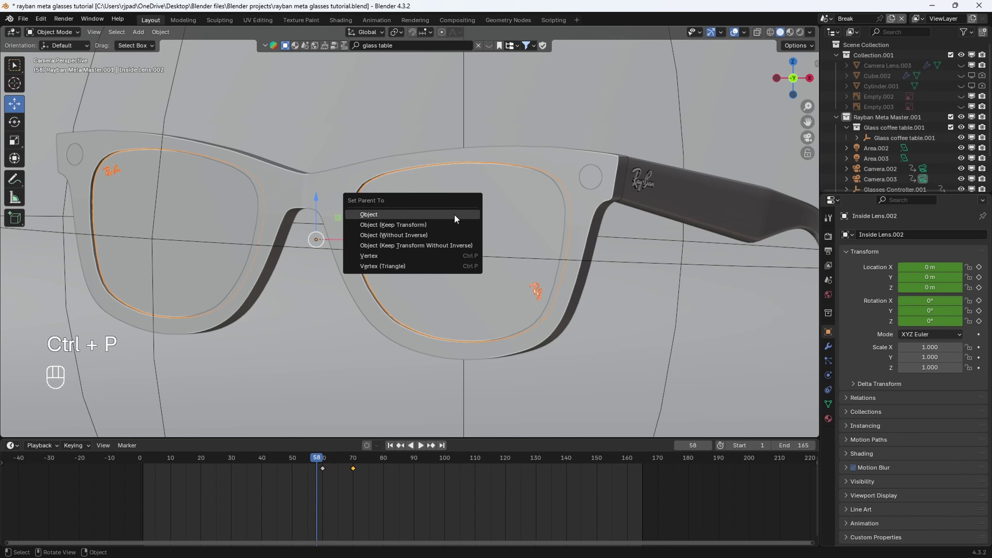
left_click(458, 223)
scroll(439, 219, "down", 4)
key("space")
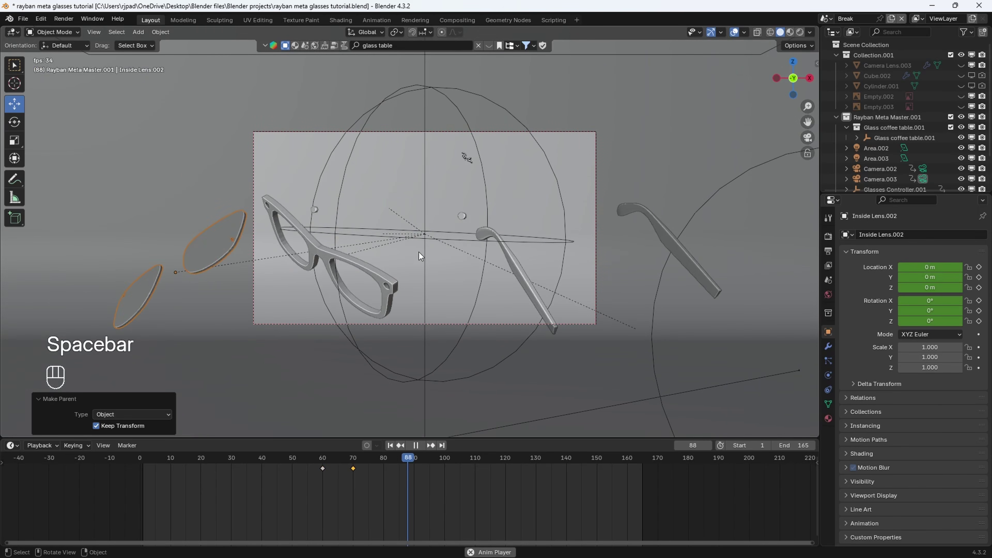
At frame 120, set the inside lenses' location and rotation to 0 on all axes and keyframe both
left_click_drag(353, 461, 505, 475)
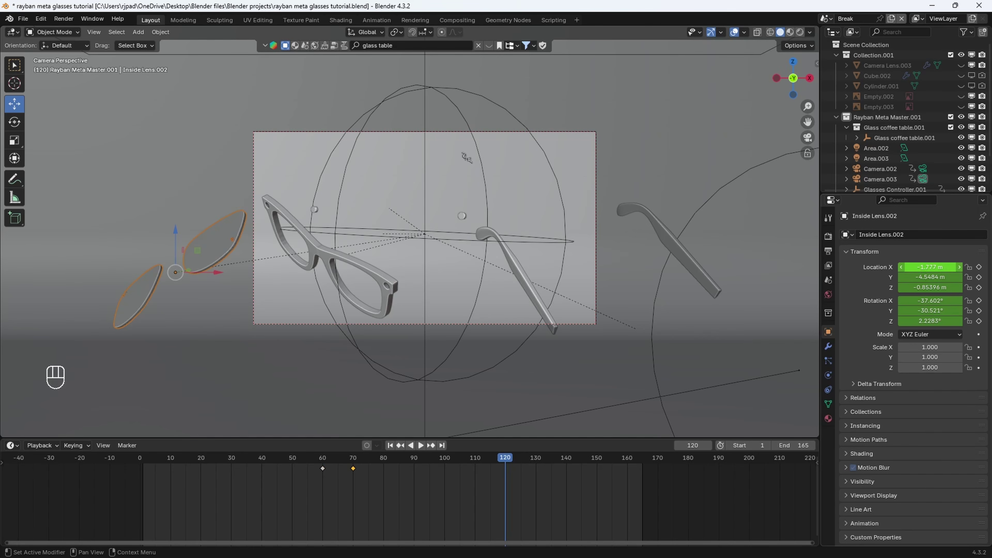
left_click_drag(932, 267, 932, 287)
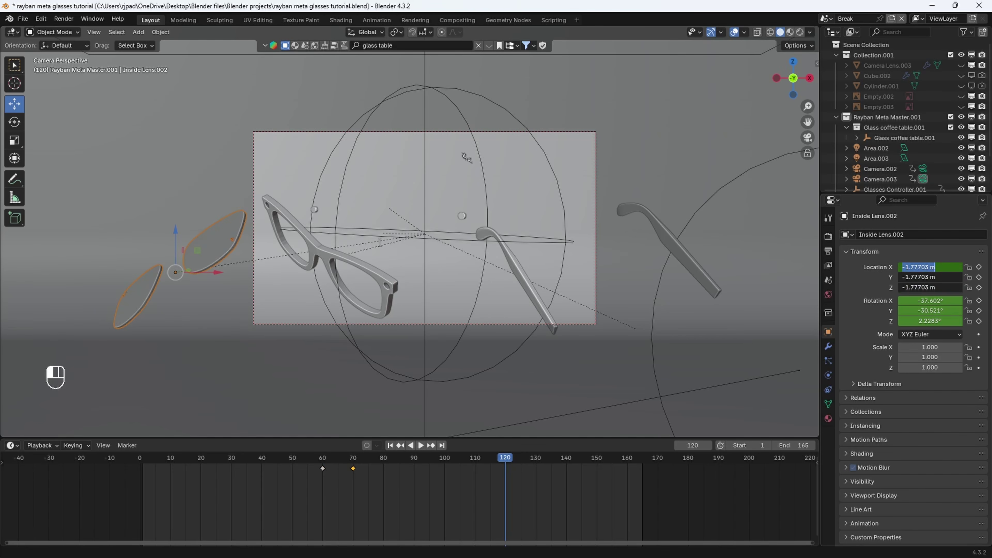
key("Escape")
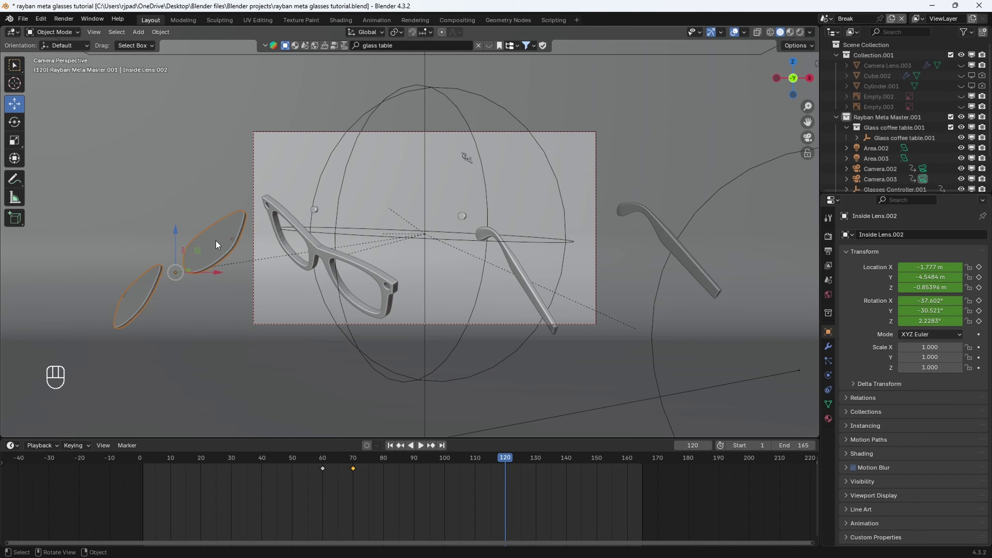
left_click_drag(931, 268, 951, 321)
type("0")
key("Return")
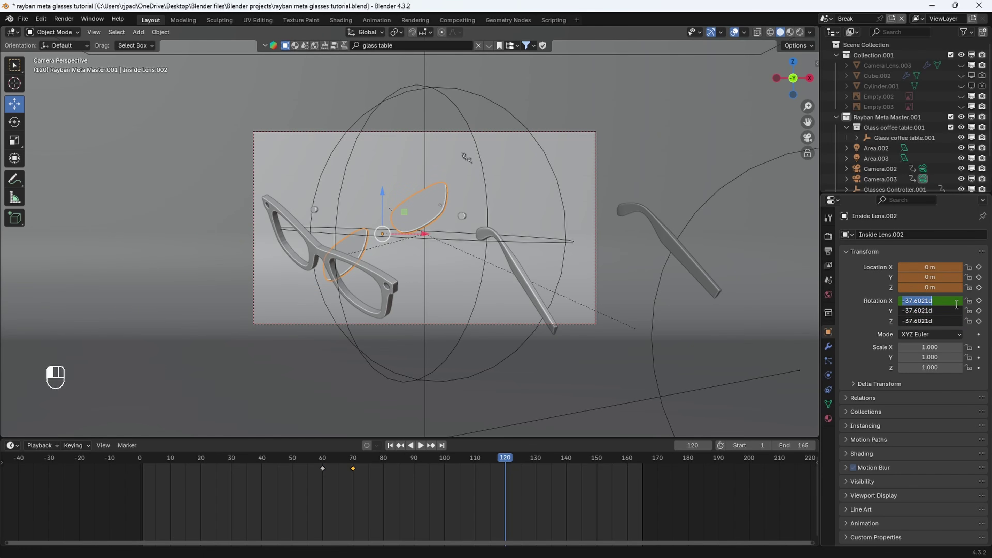
key("Return")
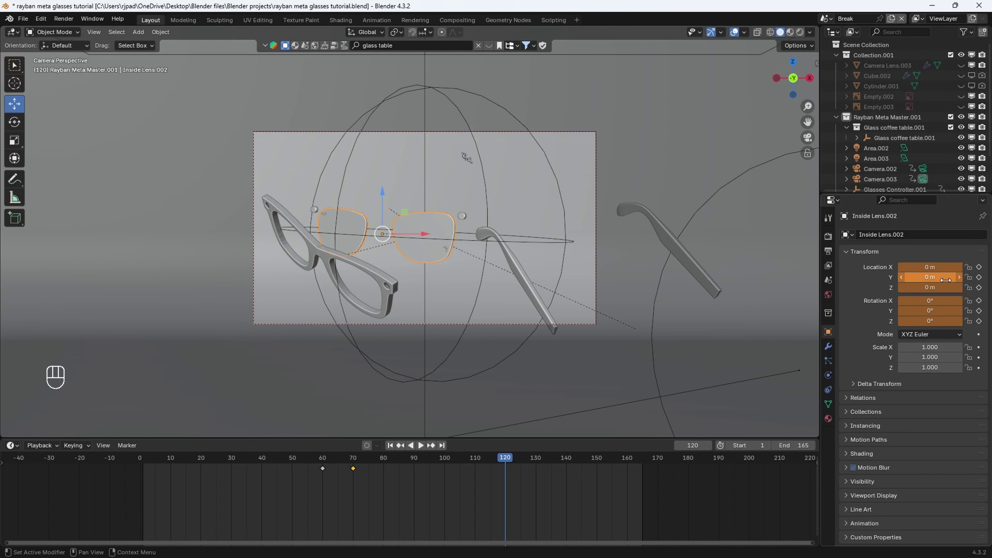
key("i")
key("i")
At frame 120, set the front frame's location and rotation to 0 on all axes and keyframe both
left_click(353, 267)
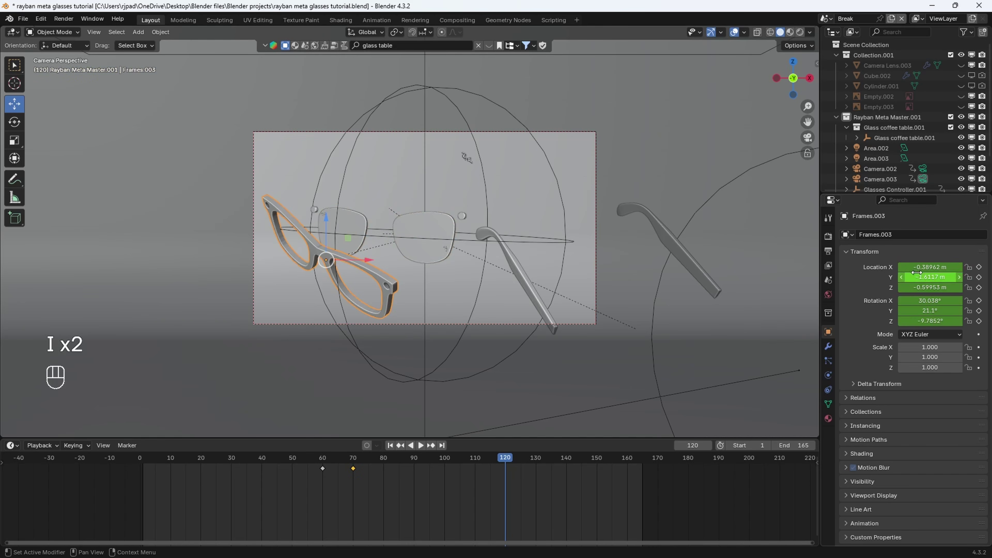
left_click_drag(917, 268, 916, 321)
type("0")
key("Return")
type("0")
key("Return")
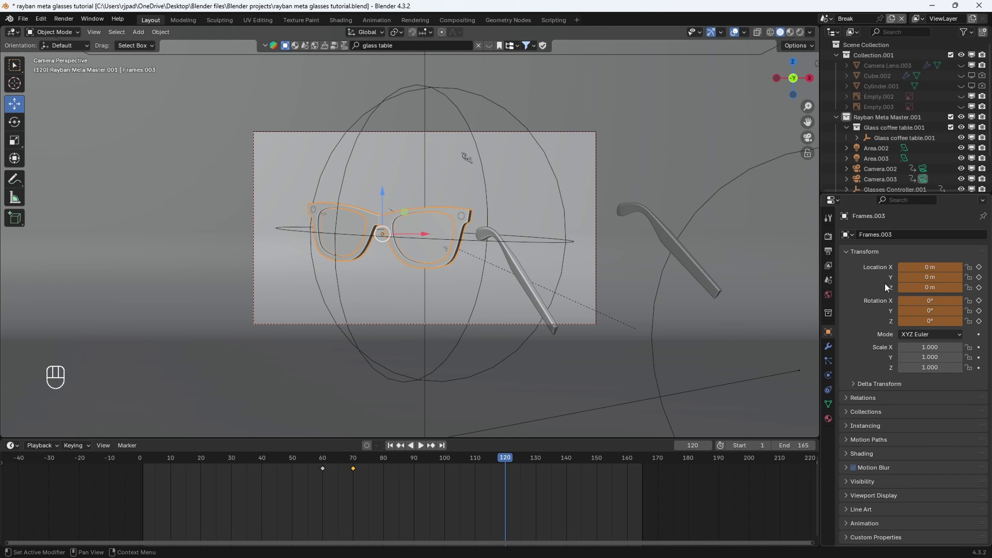
key("i")
key("i")
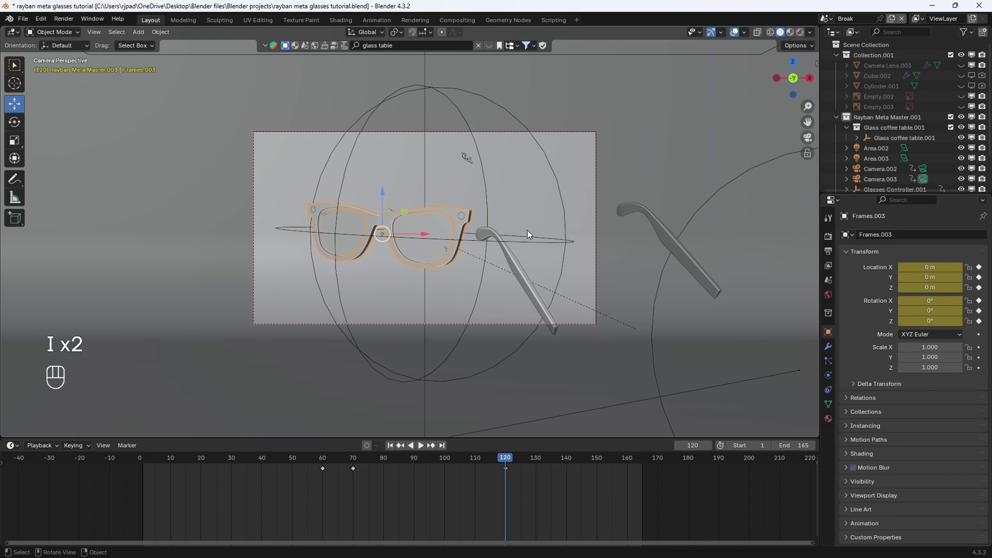
At frame 120, set the legs' location and rotation to 0 on all axes and keyframe both
left_click(518, 267)
left_click_drag(933, 267, 950, 321)
type("0")
key("Return")
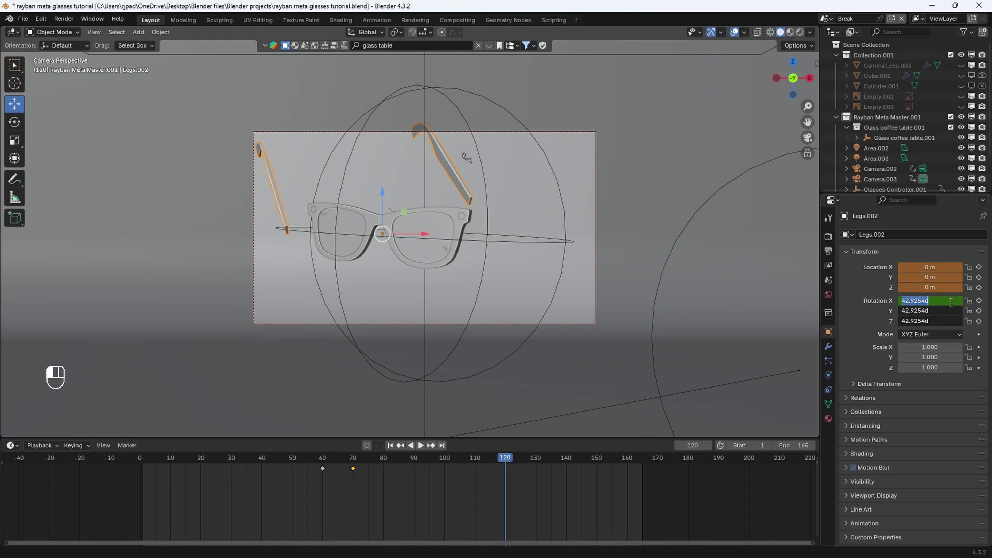
type("0")
key("Return")
key("i")
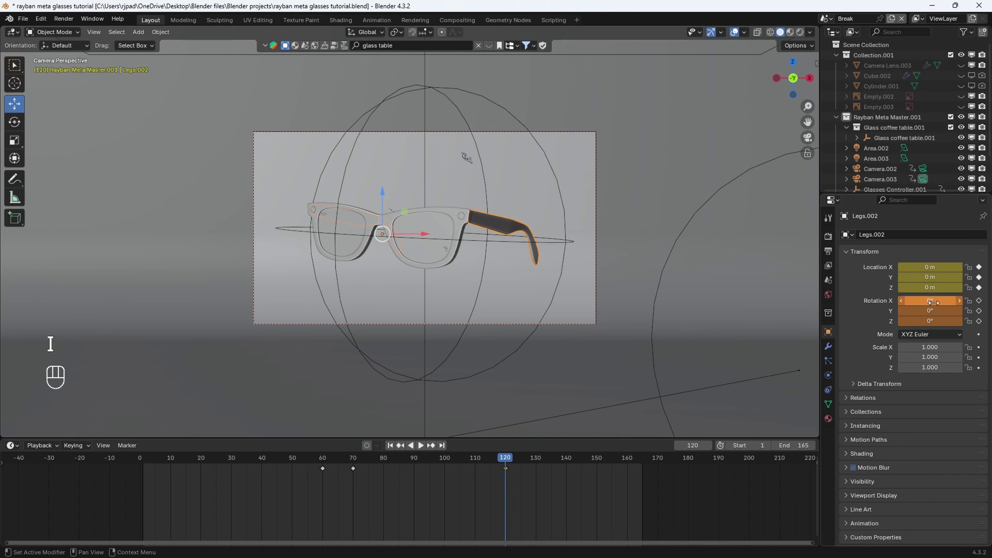
key("i")
At frame 120, set the side logo's location and rotation to 0 on all axes and keyframe both
scroll(471, 235, "up", 2)
left_click(480, 145)
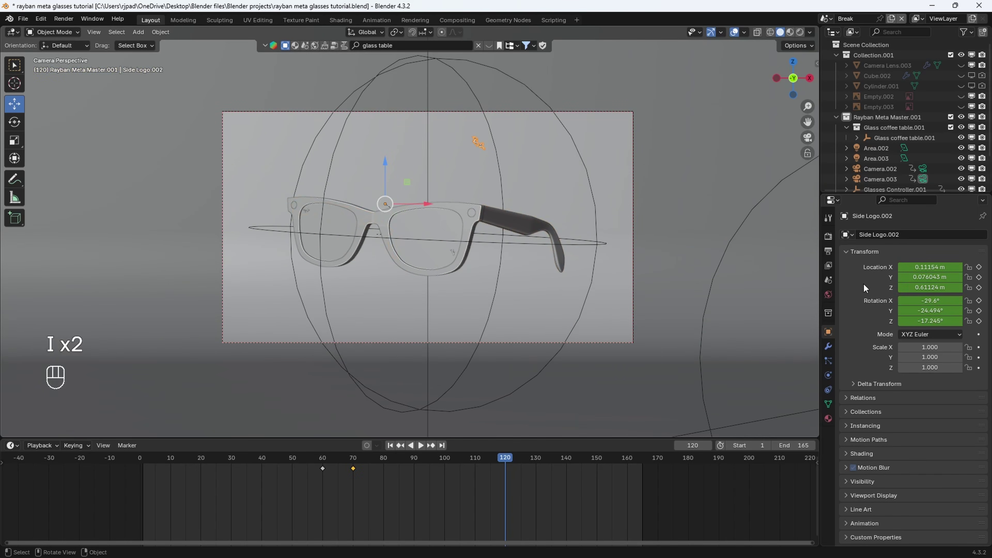
double_click(938, 268)
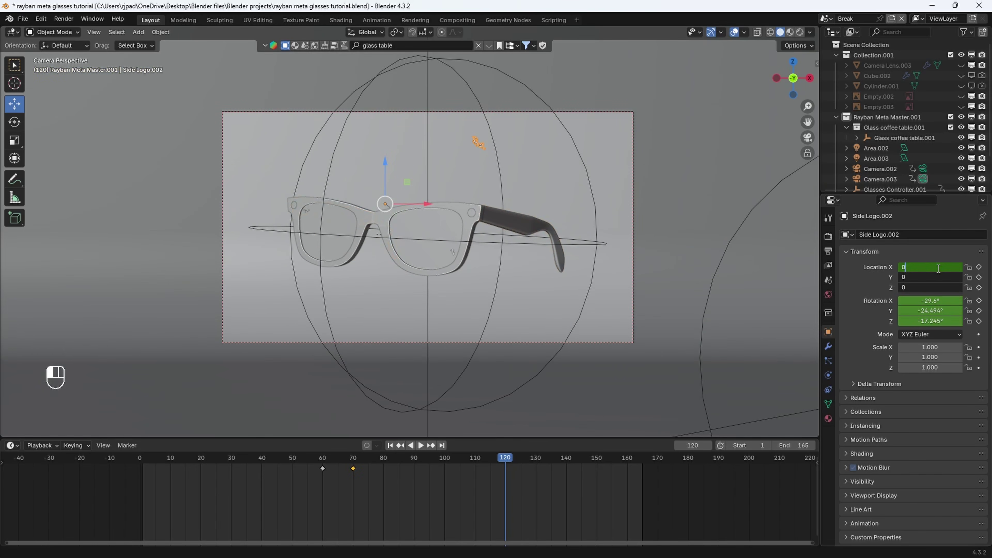
type("0")
key("Return")
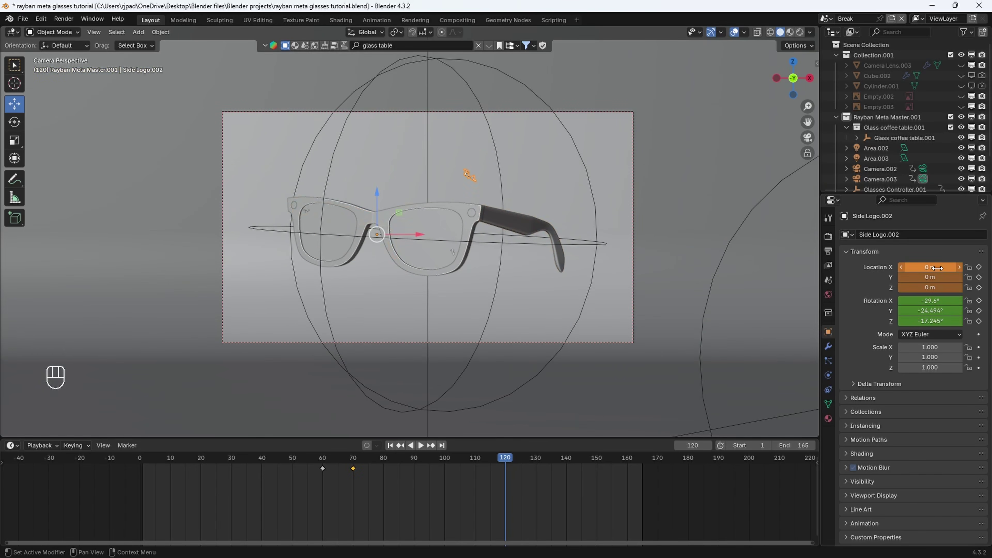
left_click_drag(932, 302, 932, 321)
type("0")
key("Return")
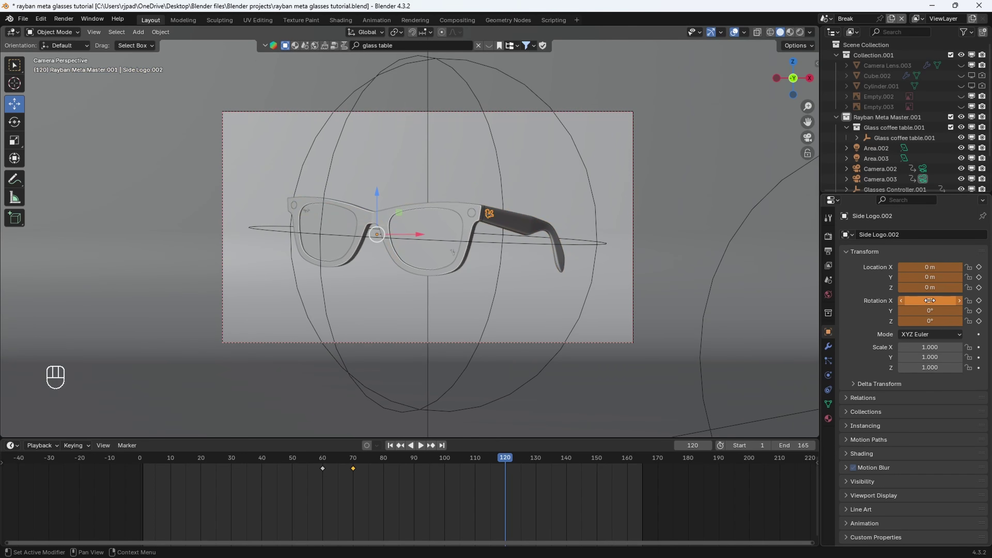
key("i")
key("i")
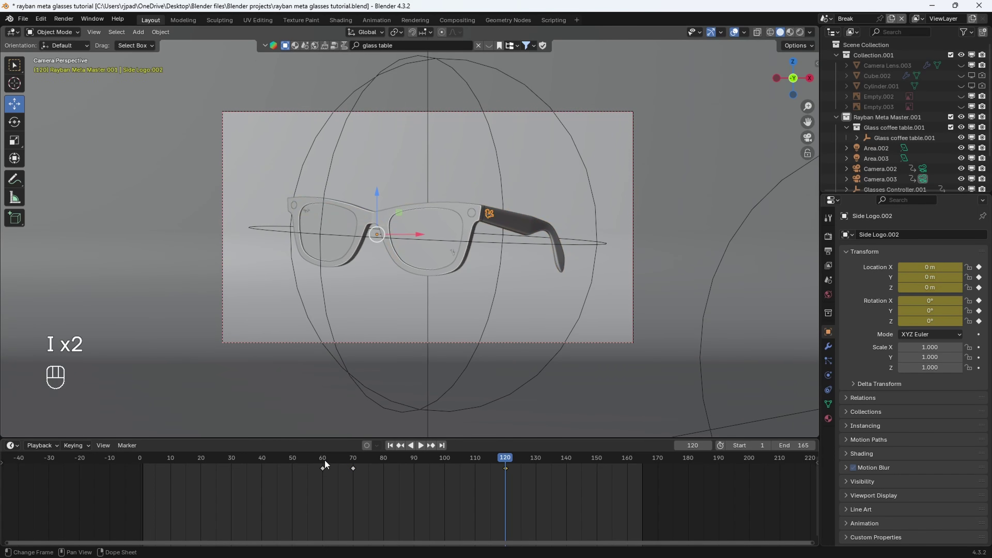
Play back the parts breaking apart and reassembling from frame 60
key("space")
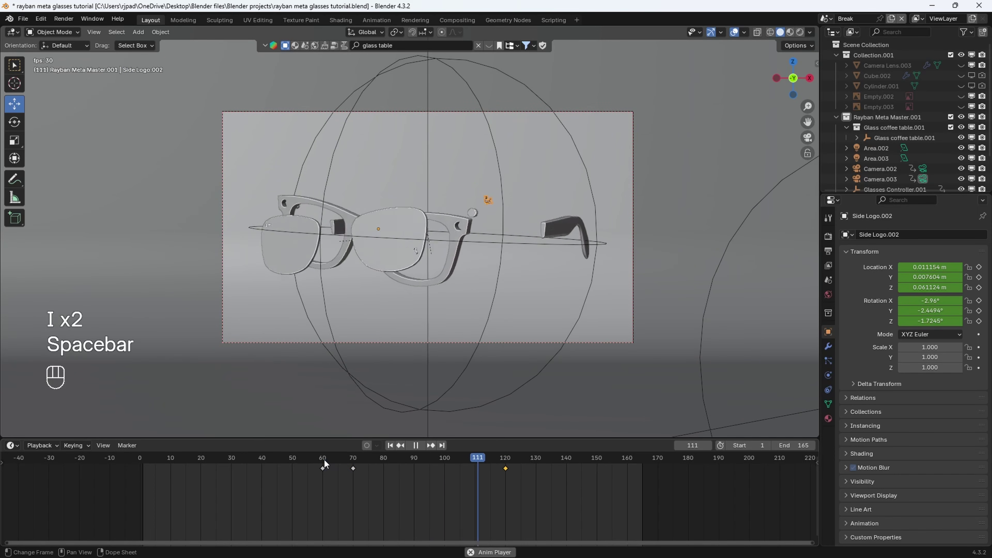
left_click(324, 463)
left_click(323, 464)
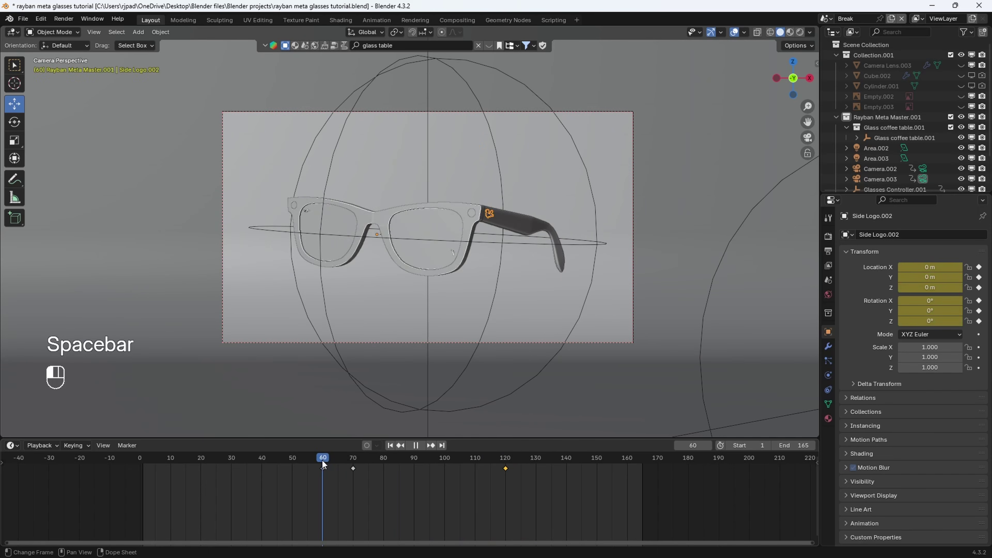
key("space")
key("space")
left_click_drag(334, 459, 323, 459)
At frame 70, set the camera to Y -1.2994 m, Z 0.718 m and X rotation 91.3°, and keyframe location and rotation
left_click(359, 343)
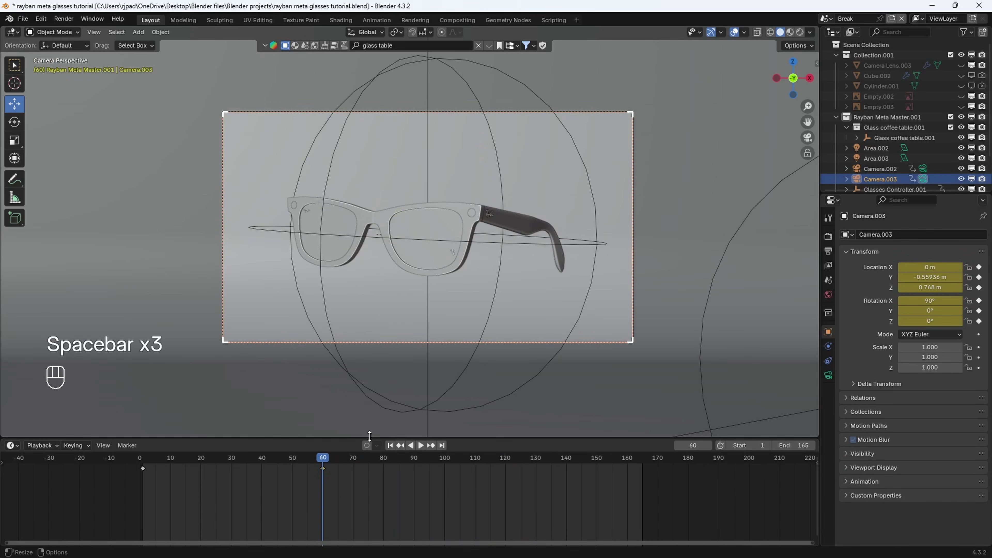
key("space")
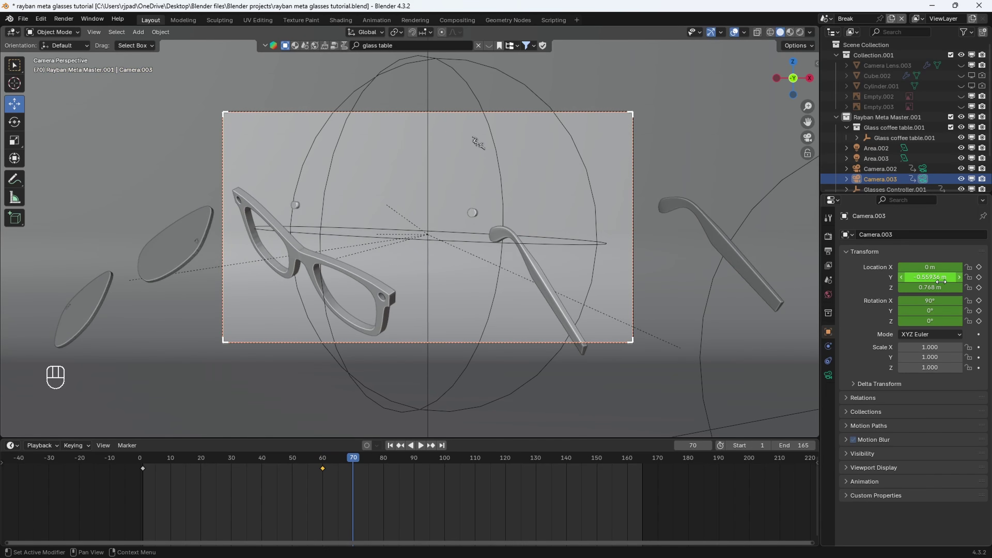
left_click_drag(931, 277, 936, 301, "shift")
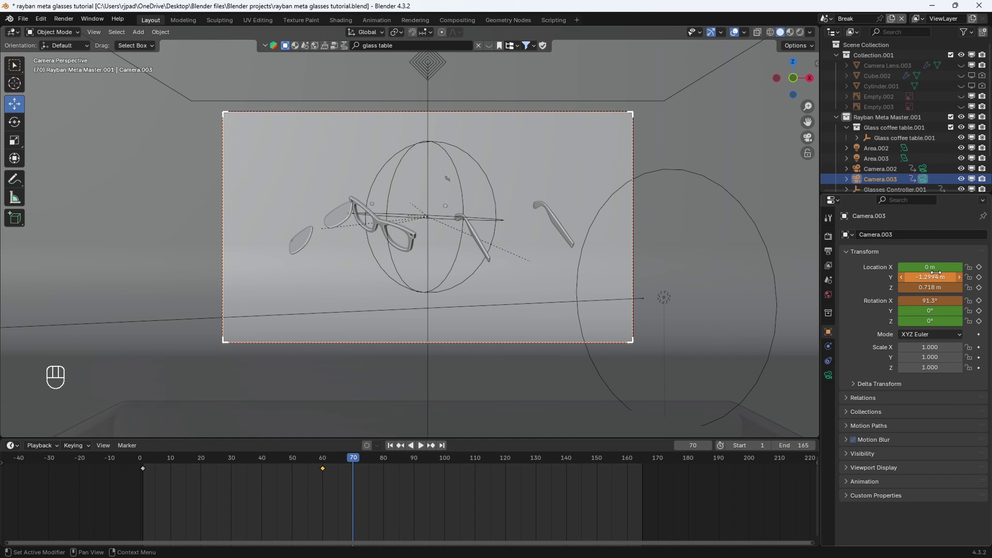
key("i")
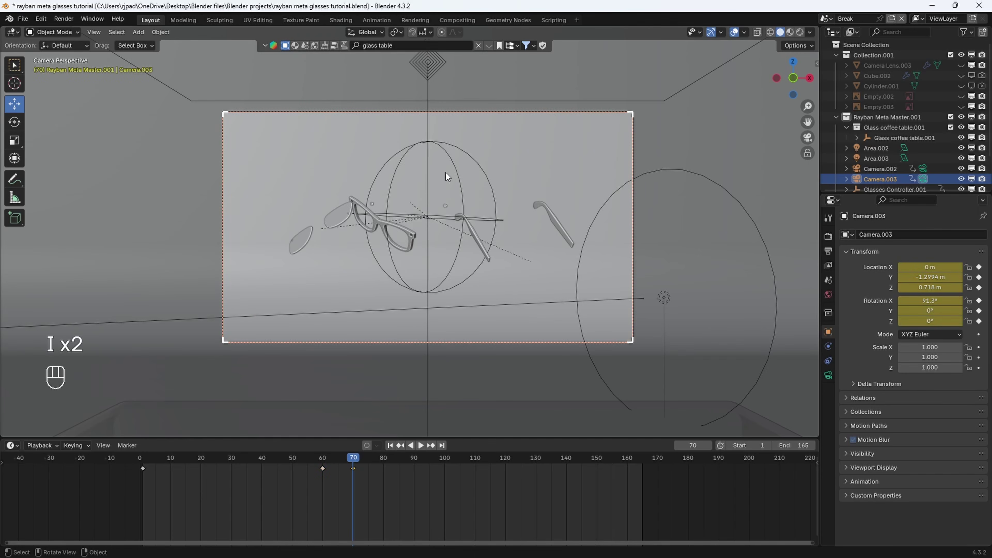
key("space")
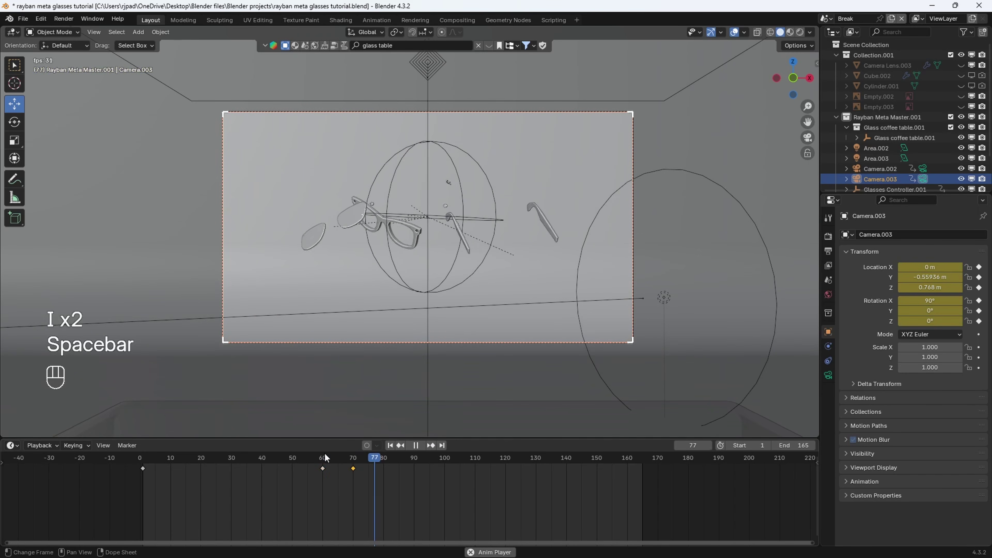
key("space")
At frame 120, move the camera closer to Y -0.65336 m and Z 0.75 m, and keyframe its location and rotation
left_click_drag(334, 457, 506, 463)
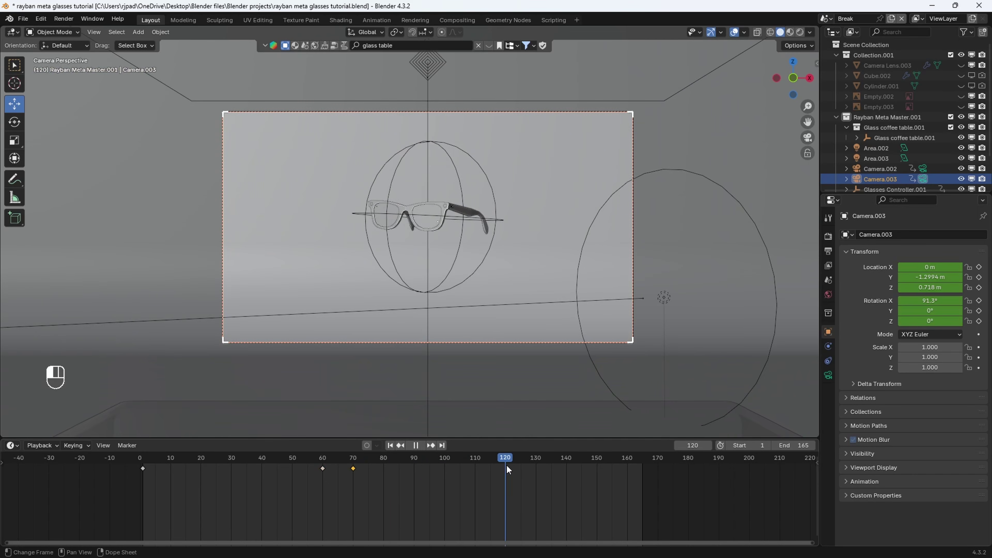
left_click_drag(928, 278, 972, 277, "shift")
key("ctrl+z")
left_click_drag(928, 301, 973, 280, "shift")
key("i")
key("i")
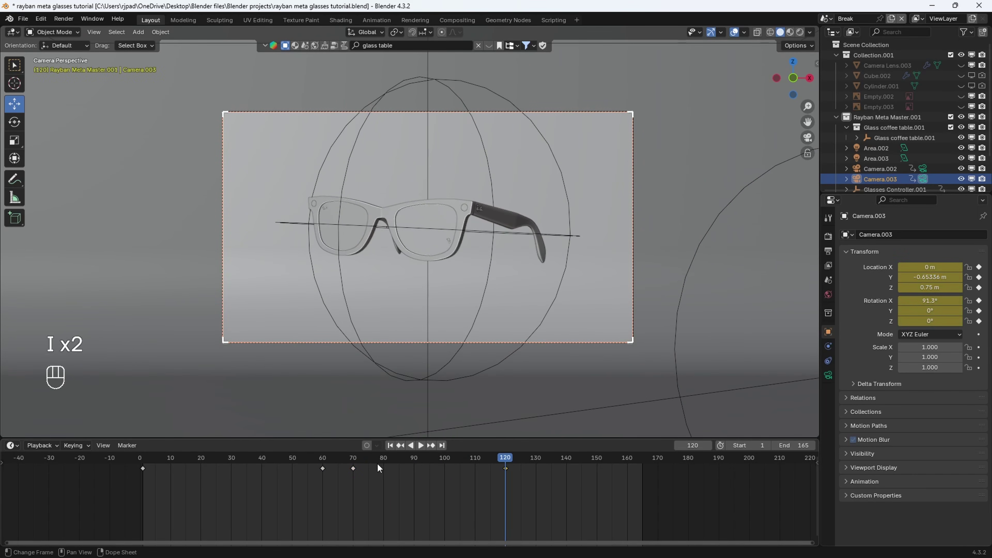
Preview the shot with its camera move from frame 60
left_click(323, 461)
key("space")
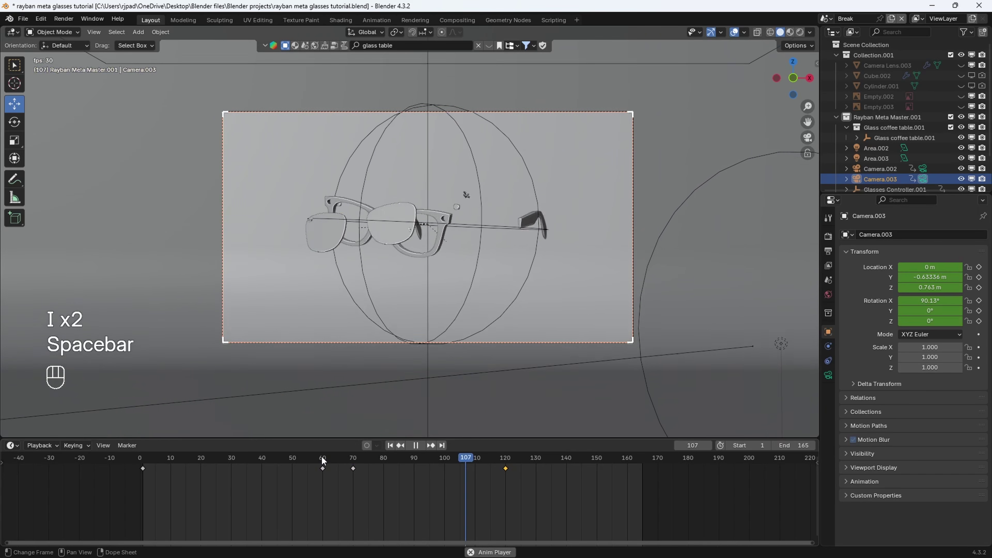
key("Escape")
Set the interpolation of all the inside lenses' keyframes to Bézier and play back the result
left_click(436, 231)
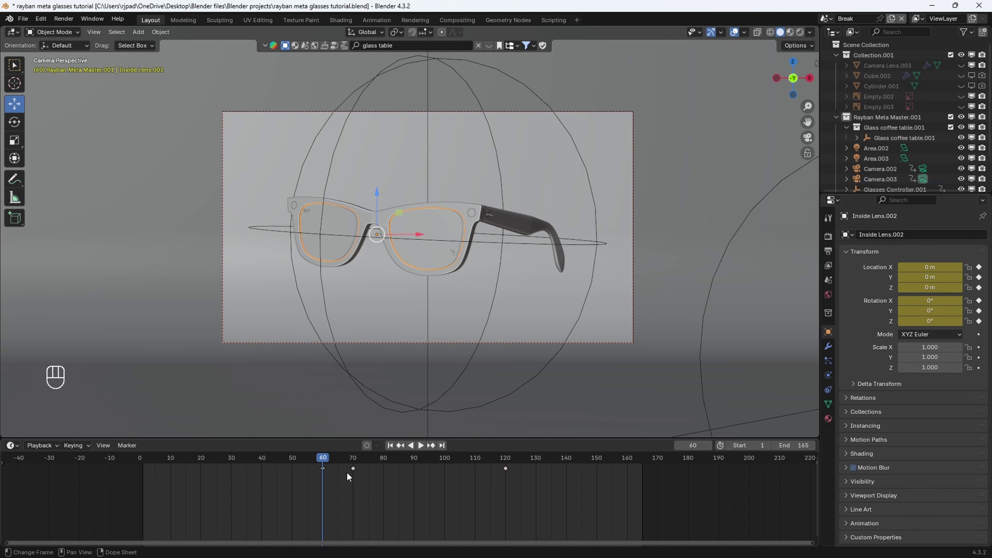
key("a")
right_click(332, 481)
mouse_move(326, 475)
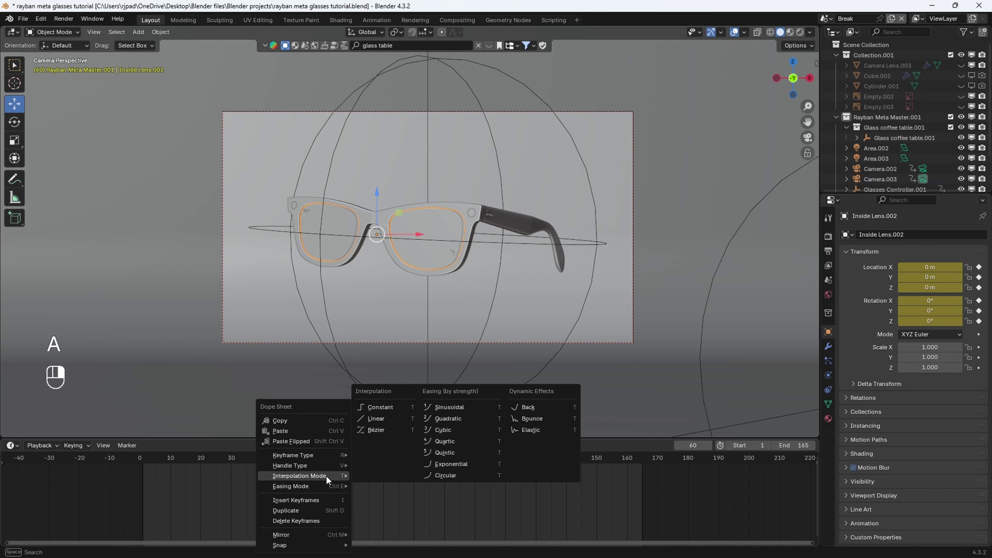
left_click(377, 430)
key("space")
key("space")
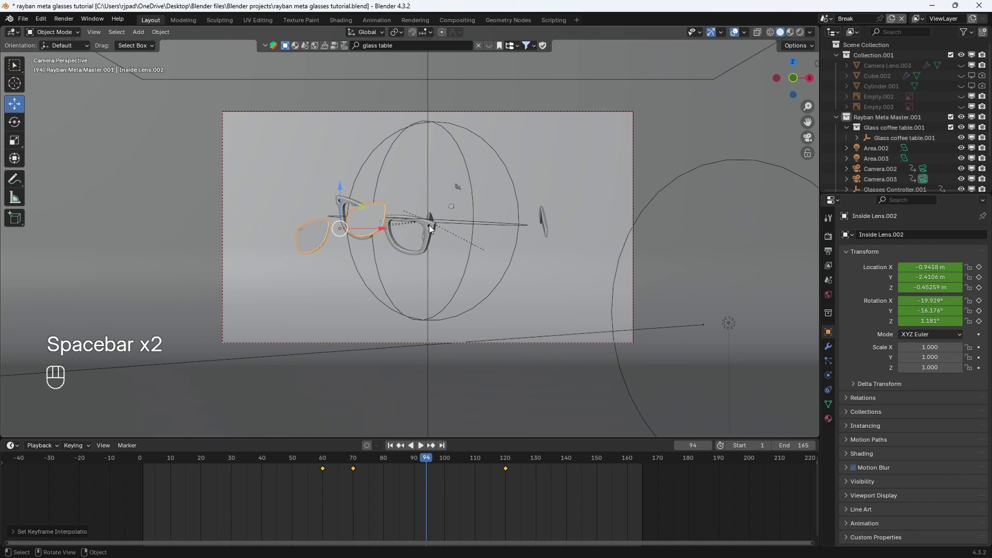
Set the interpolation of all the glasses frame part's keyframes to Bézier
left_click(430, 228)
left_click(336, 469)
key("a")
right_click(339, 468)
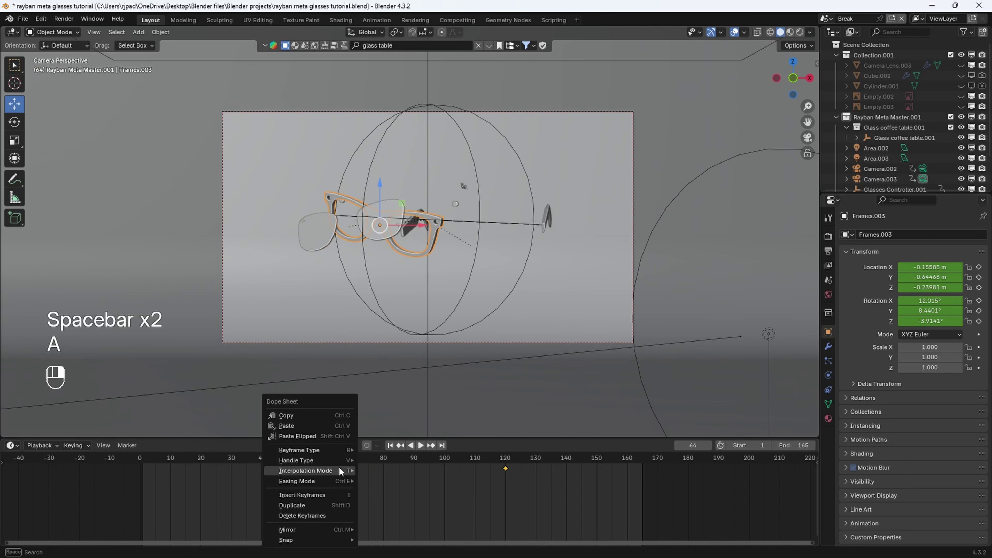
mouse_move(336, 471)
left_click(390, 429)
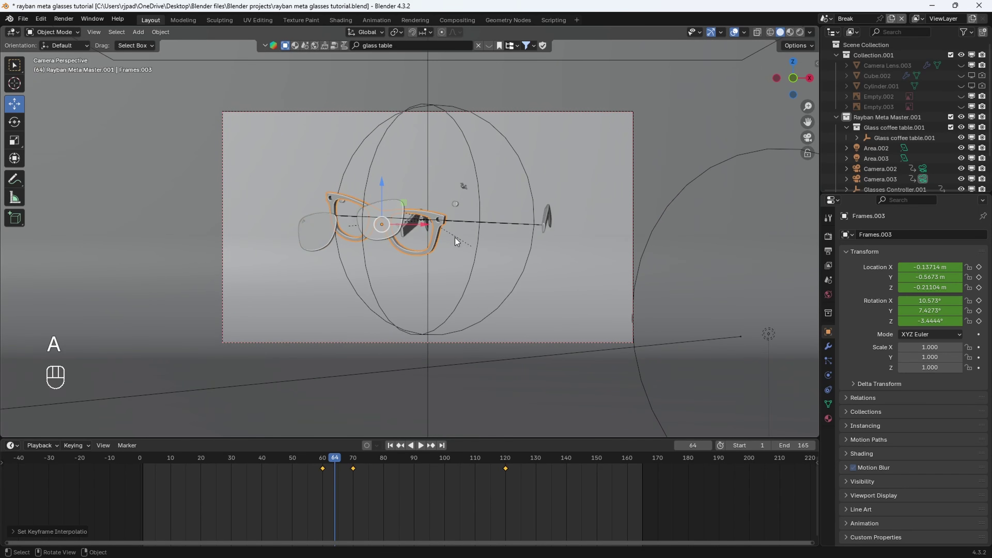
Set the interpolation of all the legs' keyframes to Bézier
left_click(544, 214)
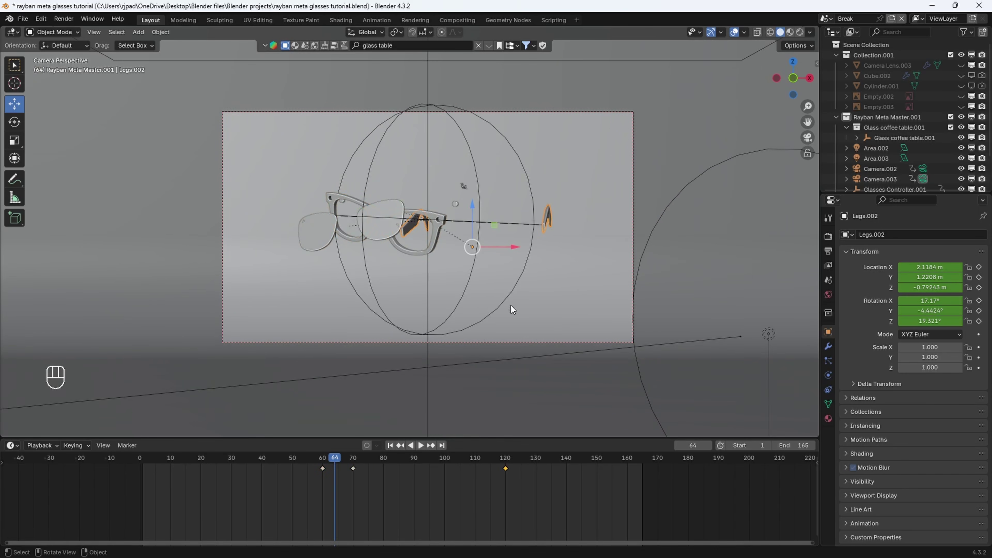
right_click(368, 475)
mouse_move(368, 474)
left_click(423, 423)
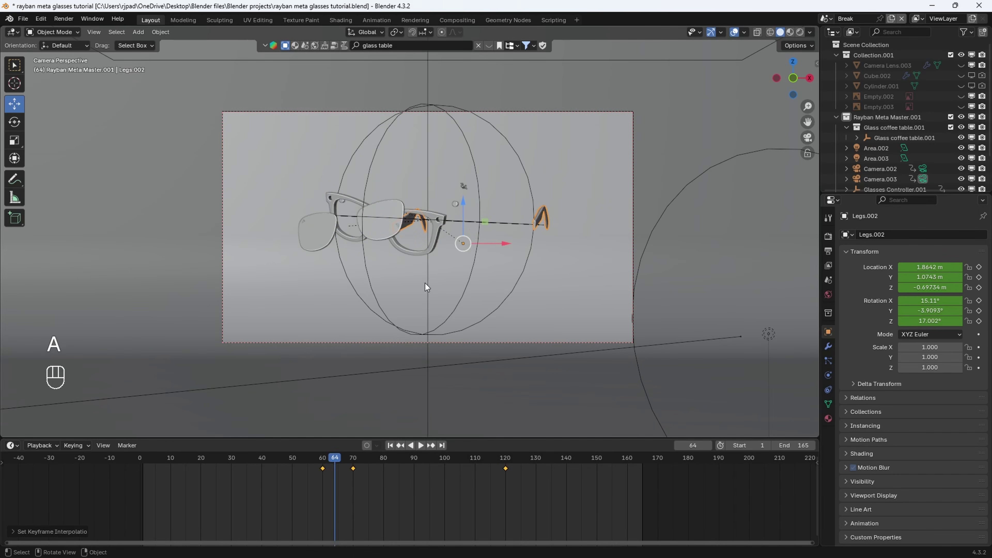
Set the interpolation of all the side logo's keyframes to Bézier and play back the breakup from just before frame 60
left_click(464, 186)
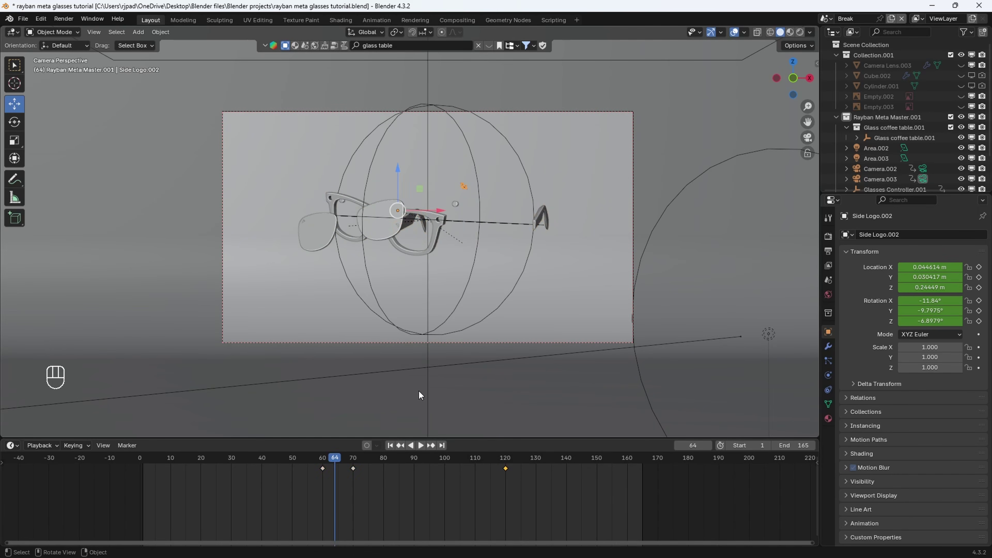
right_click(373, 484)
mouse_move(372, 479)
left_click(420, 435)
key("space")
left_click(310, 461)
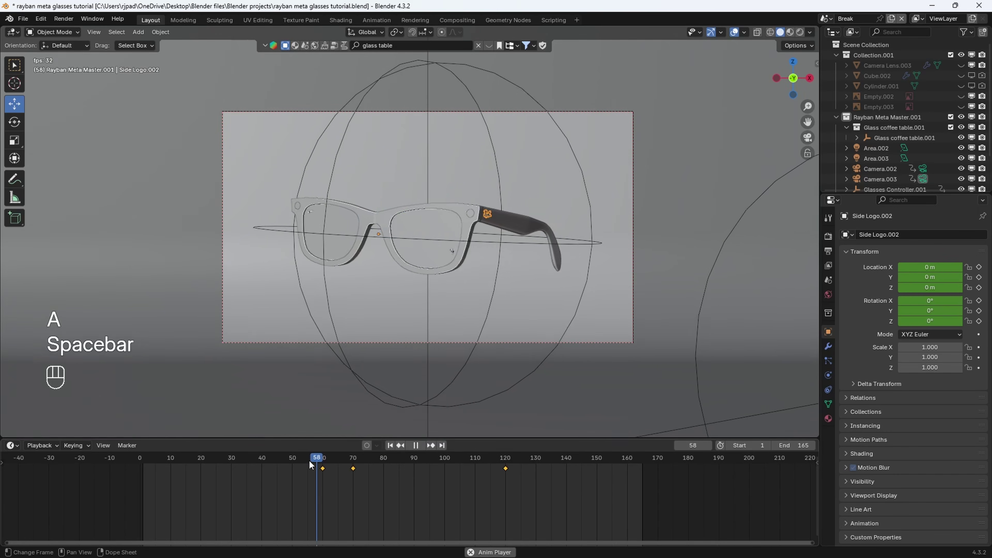
left_click(308, 460)
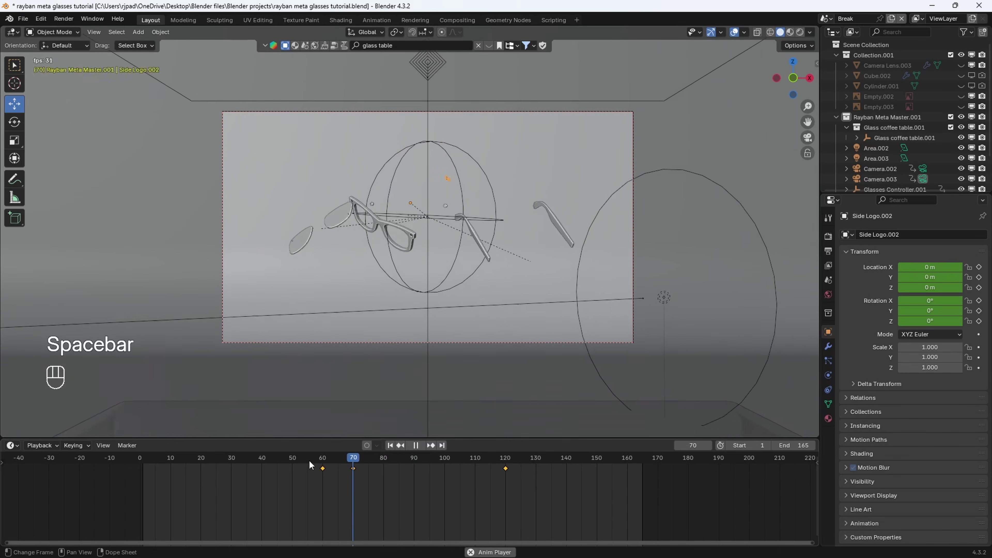
left_click(308, 460)
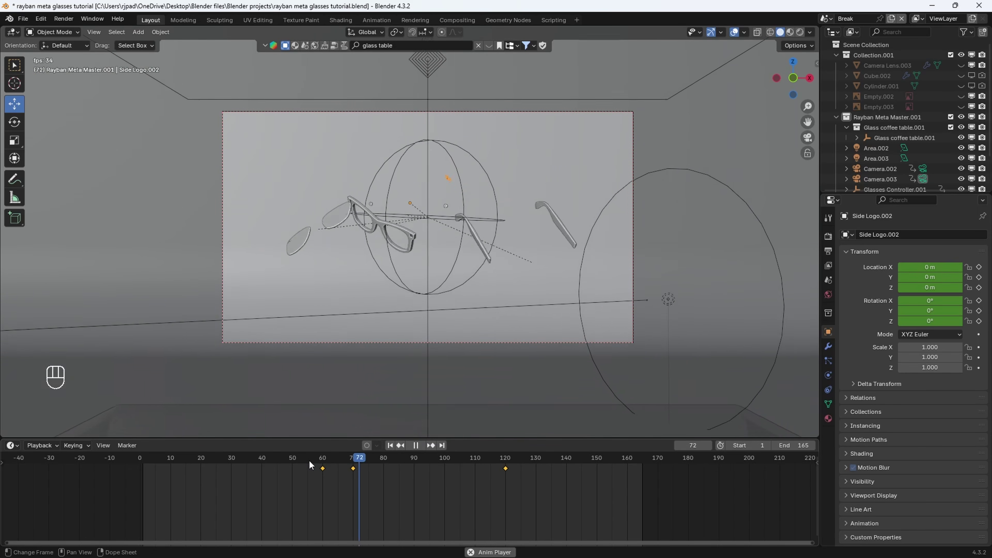
Set the interpolation of all the shot camera's keyframes to Bézier and preview the camera move
key("Escape")
left_click(352, 357)
left_click(351, 346)
key("a")
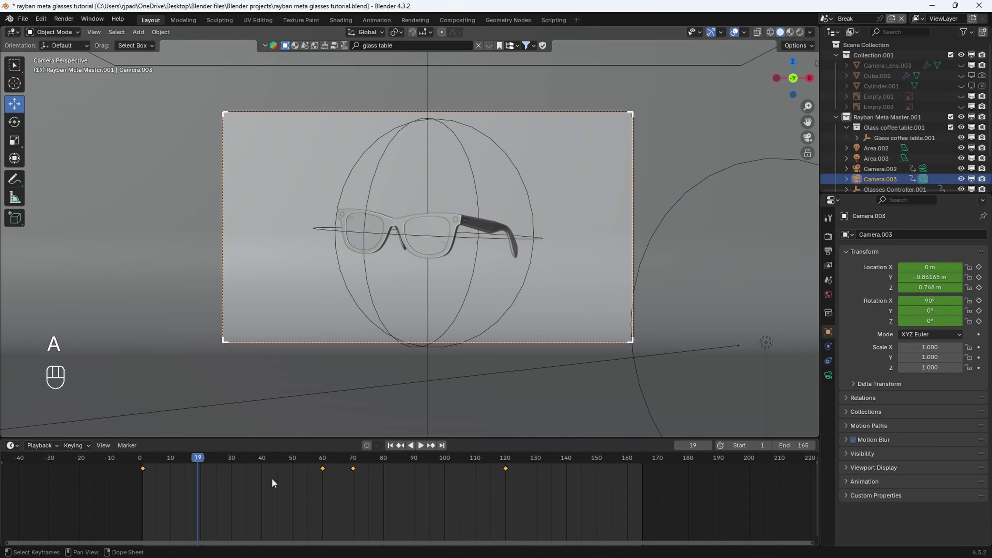
right_click(272, 477)
mouse_move(283, 474)
left_click(328, 426)
key("space")
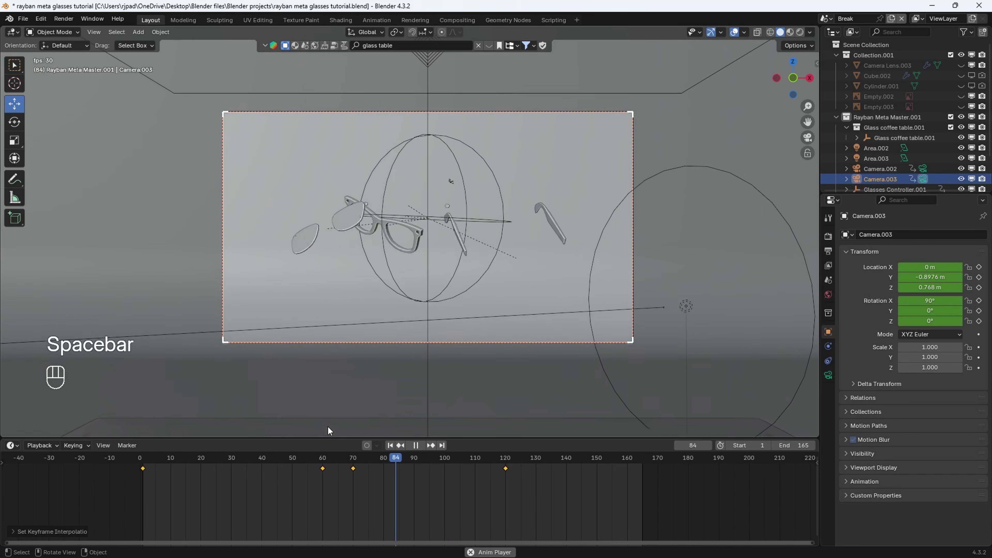
At frame 110, set the camera's Y location to -1.2235 m, keyframe its location, and play back the shot
left_click_drag(347, 463, 475, 475)
left_click_drag(930, 277, 848, 276, "shift")
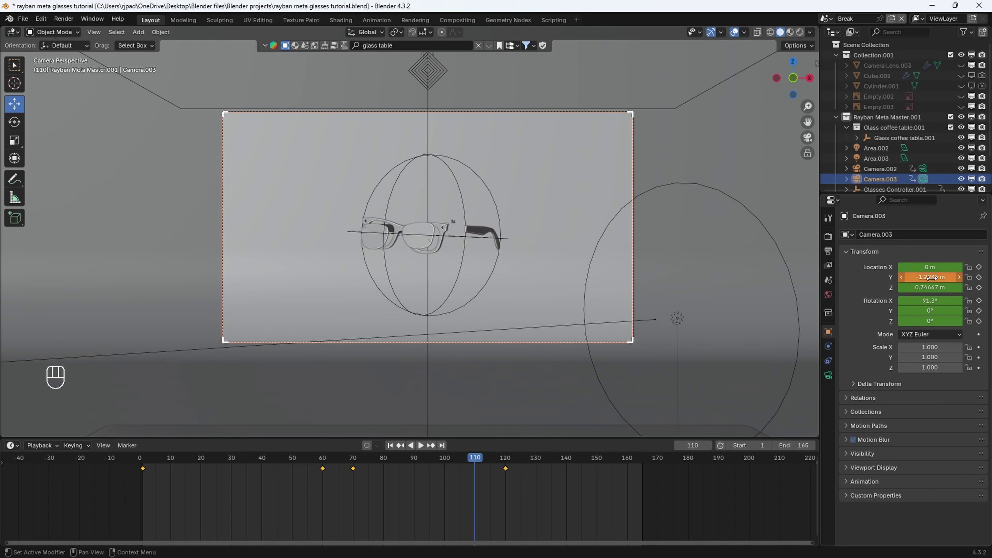
key("i")
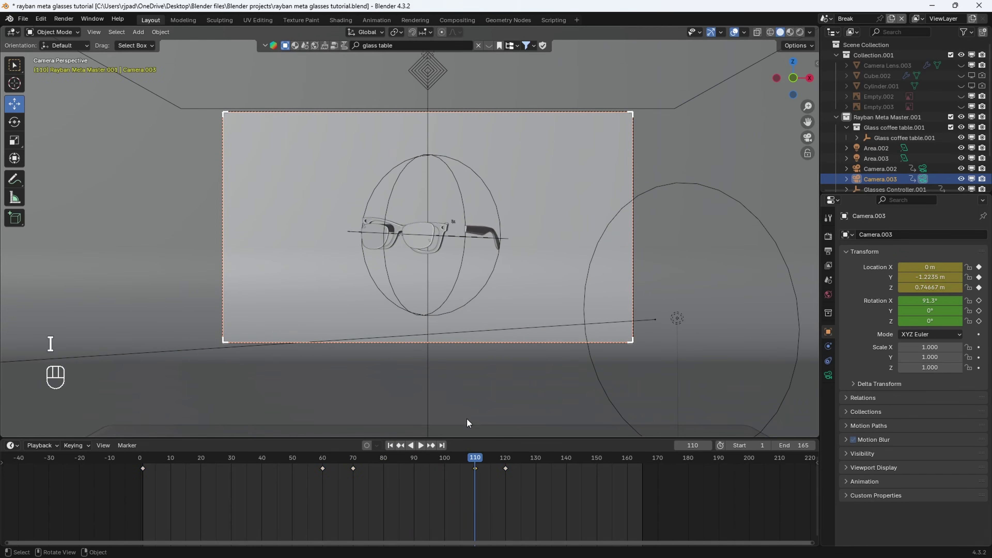
key("space")
left_click(345, 462)
left_click(345, 461)
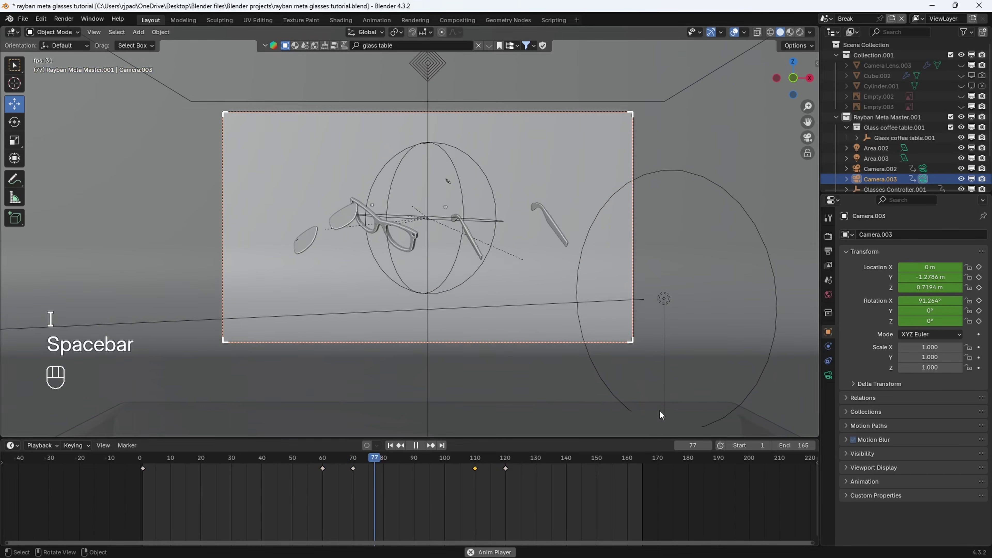
At frame 110, pull the camera back with Z 0.72367 m and X rotation 91.7°, keyframe location and rotation, and preview
key("space")
left_click_drag(407, 459, 475, 460)
mouse_move(930, 277)
left_mouse_down("shift")
mouse_move(934, 299)
mouse_move(929, 288)
left_mouse_up("shift")
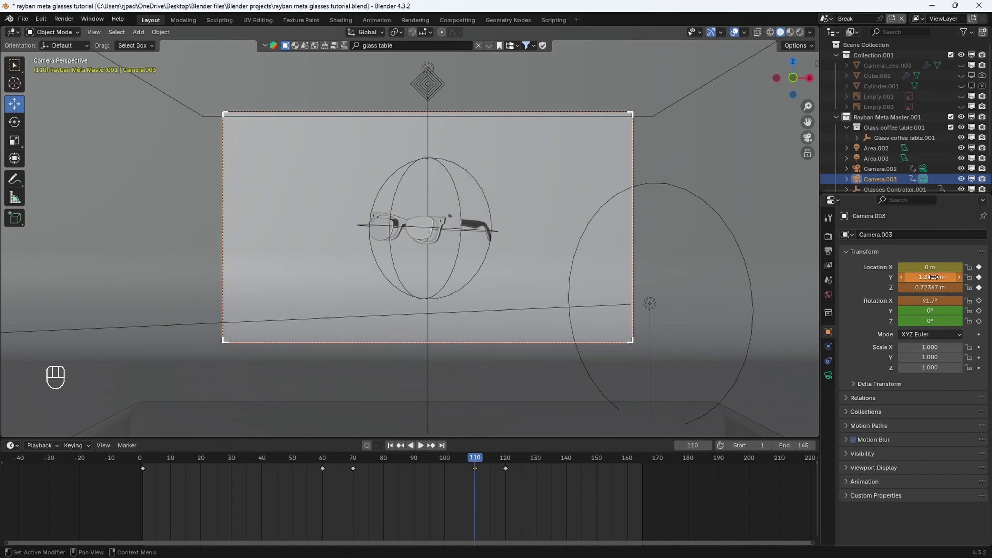
key("space")
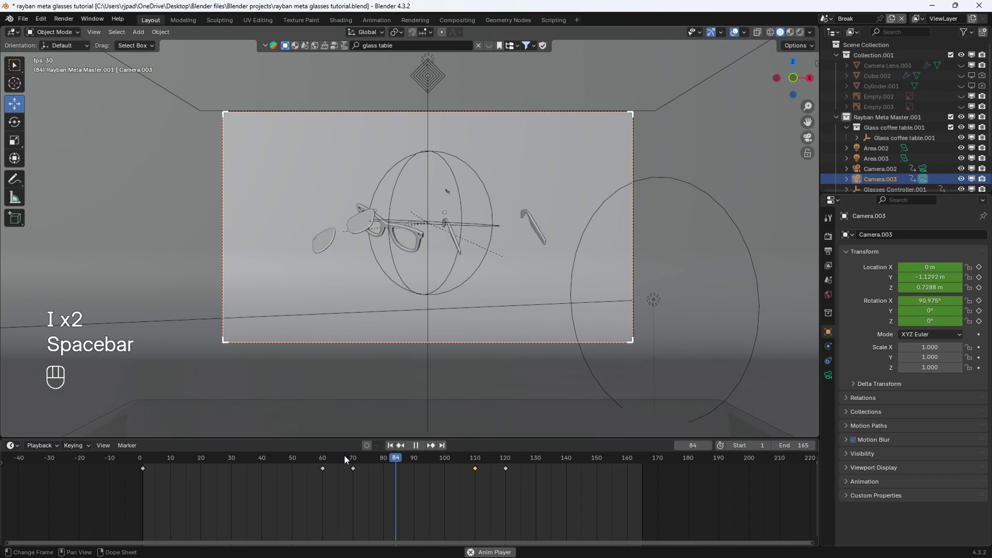
key("Escape")
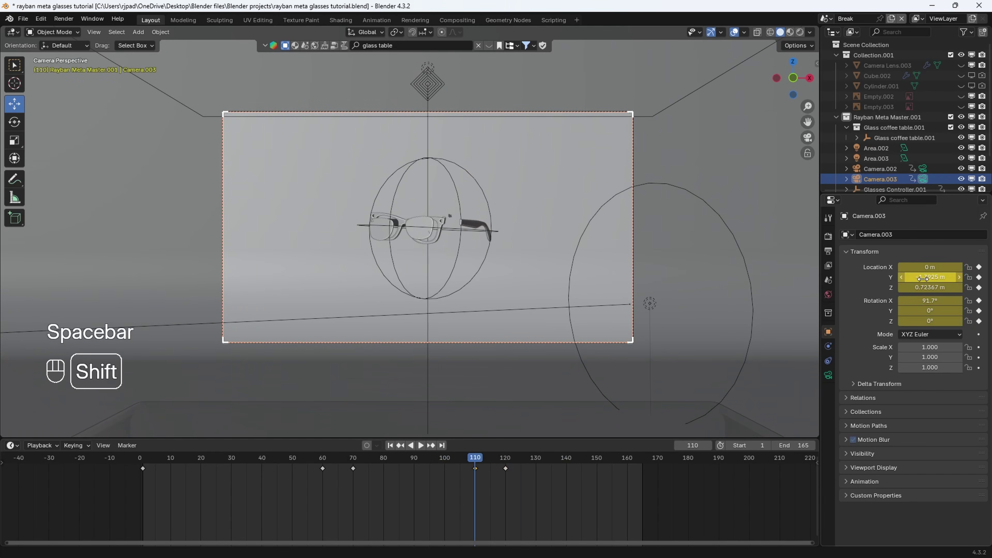
At frame 110, pull the camera farther back along Y, keyframe its location, and play back the shot
left_click_drag(931, 277, 924, 277, "shift")
left_click(304, 454)
key("space")
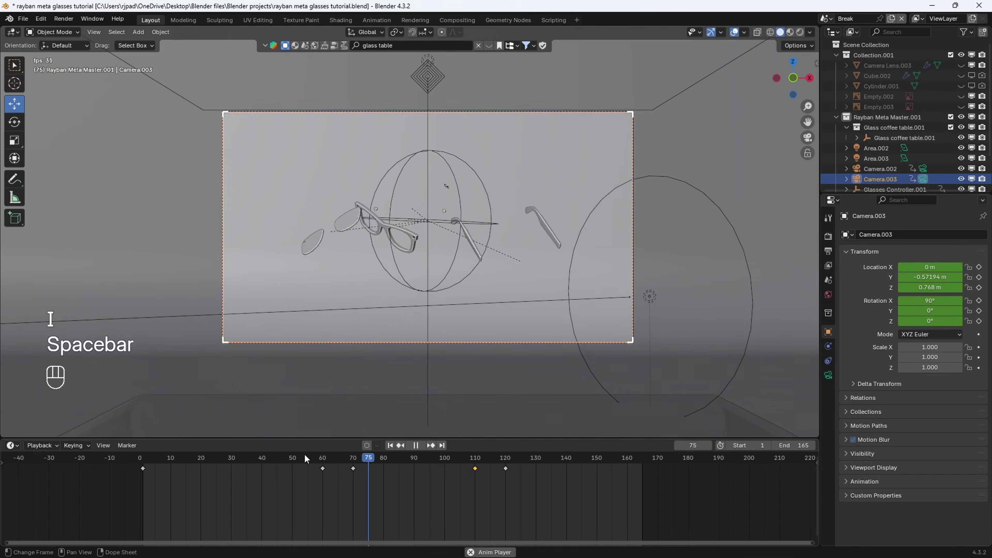
key("space")
key("space")
key("space")
key("space")
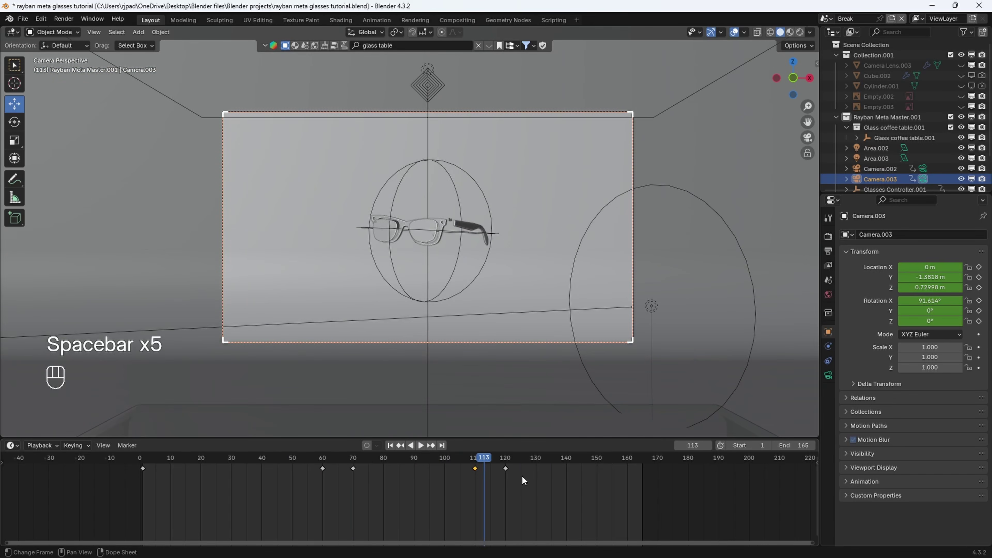
Shift the camera's keyframes at frames 110 and 120 three frames earlier, to 107 and 117, and preview the timing
key("g")
left_click(439, 454)
key("space")
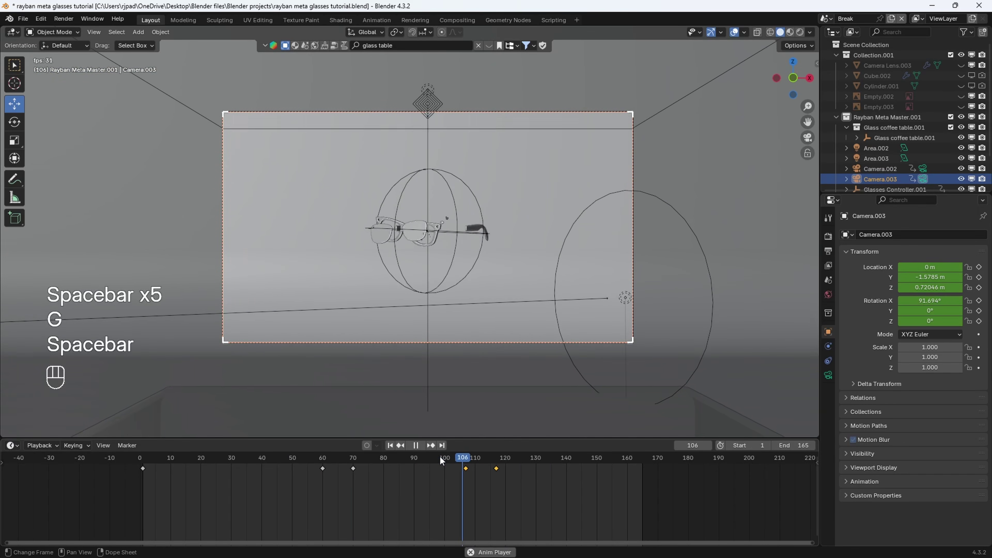
left_click(440, 456)
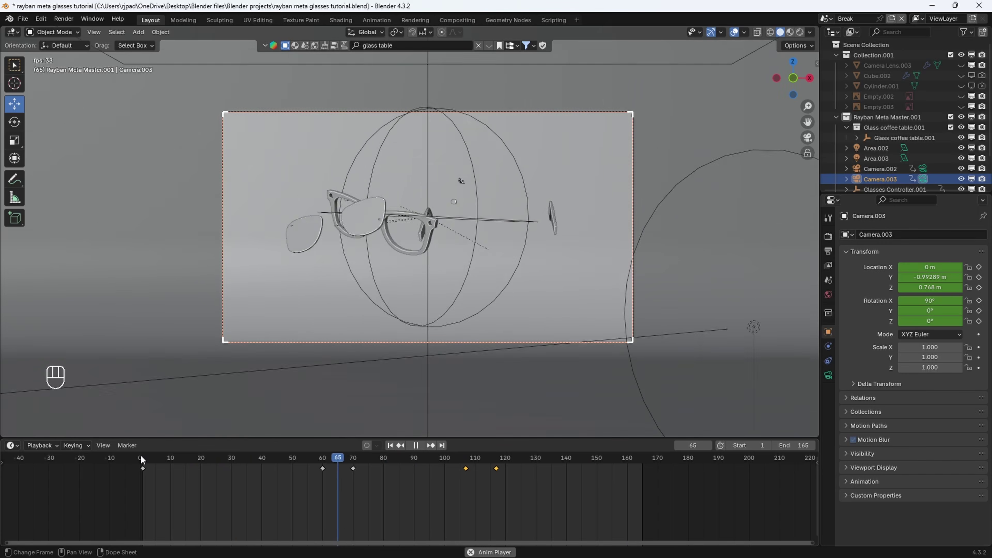
Move the side logo's last keyframe from frame 120 to frame 113 and play back the reassembly
left_click(535, 189)
key("space")
key("space")
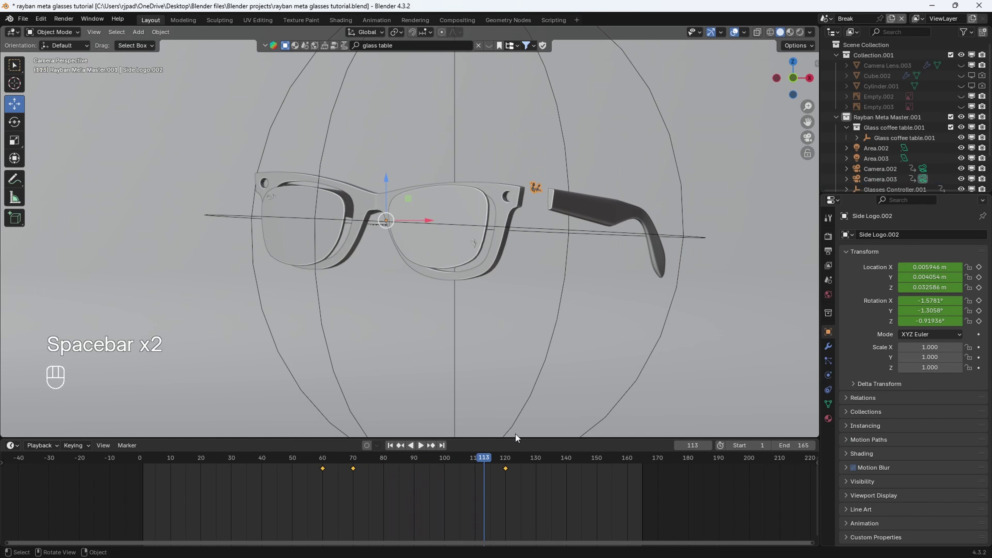
left_click(514, 485)
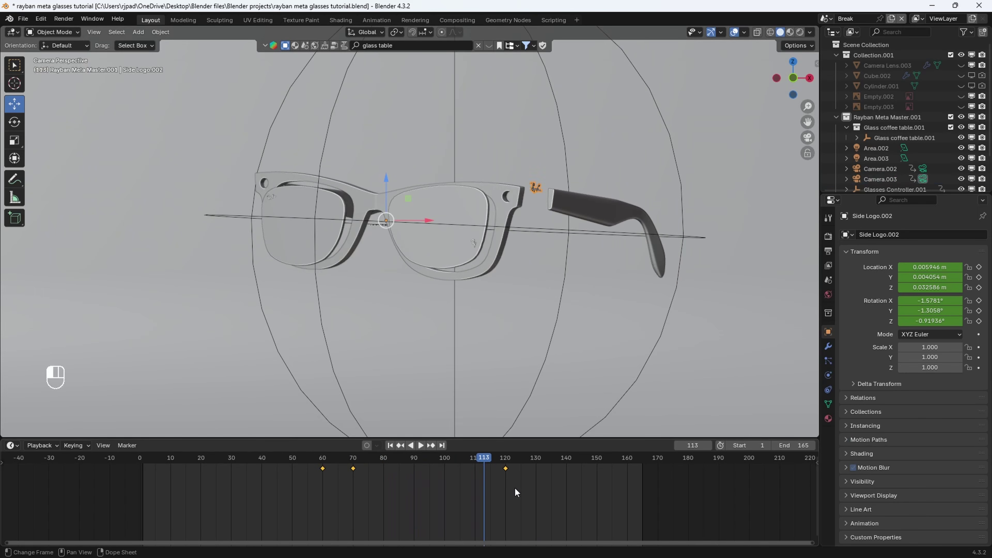
key("g")
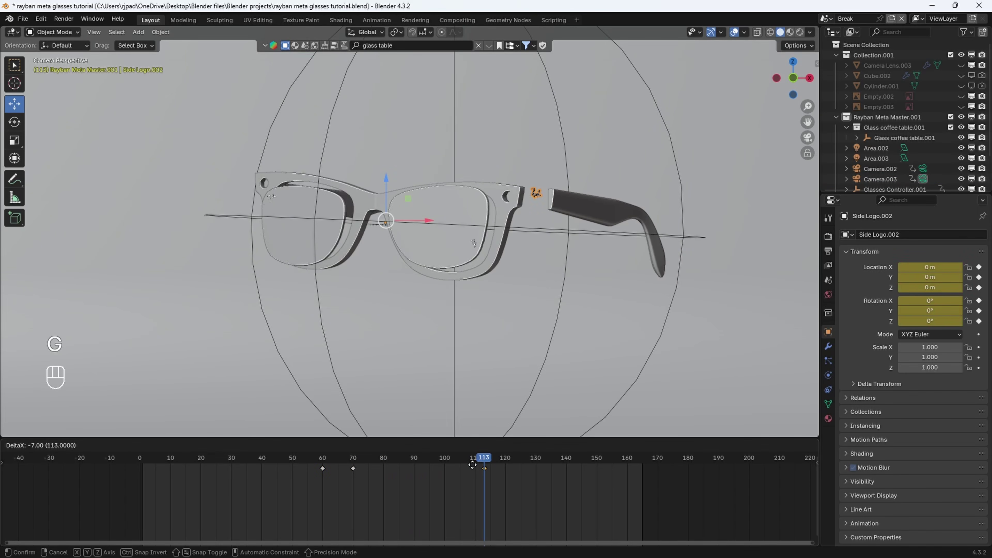
left_click(472, 465)
key("space")
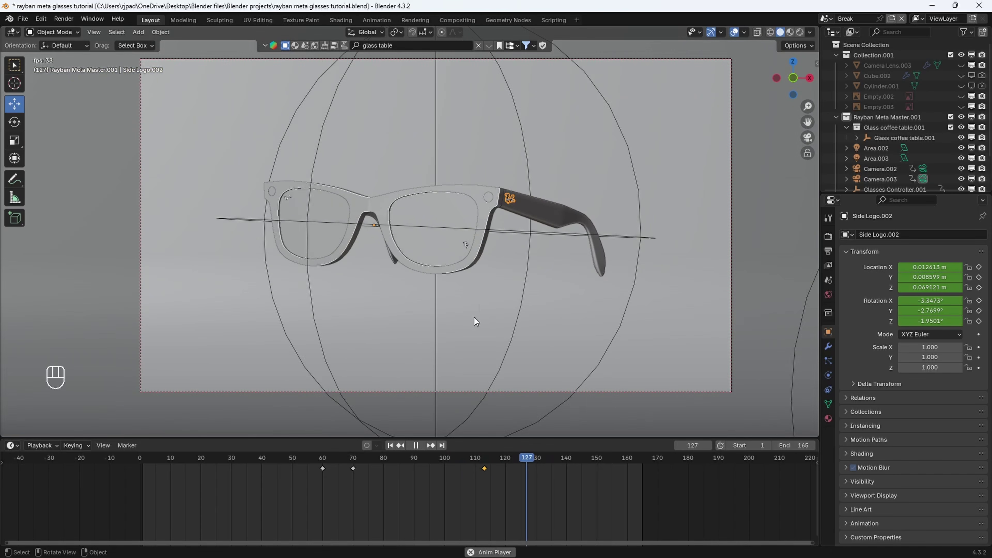
key("space")
left_click(384, 457)
key("space")
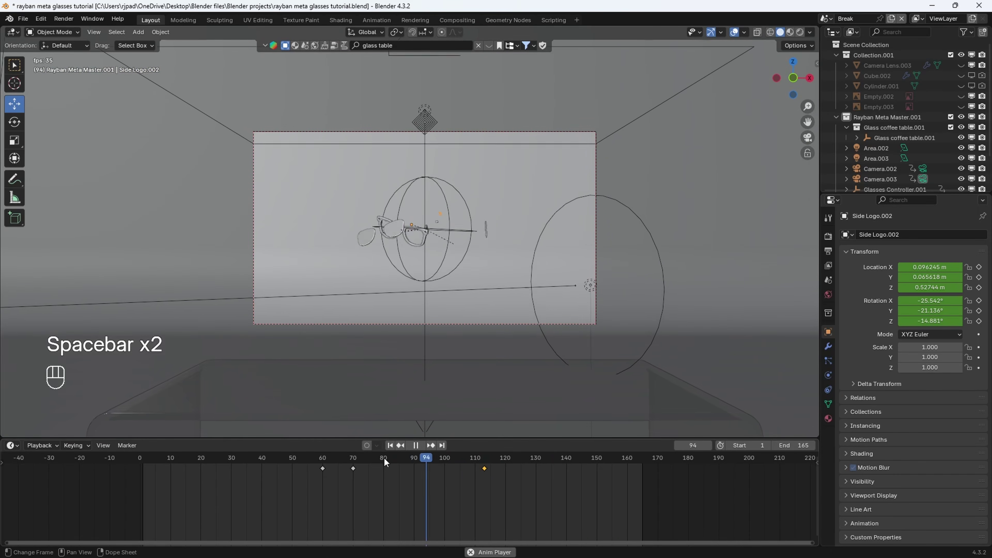
key("space")
At frame 130, keyframe the location and rotation of the glasses controller
left_click(477, 191)
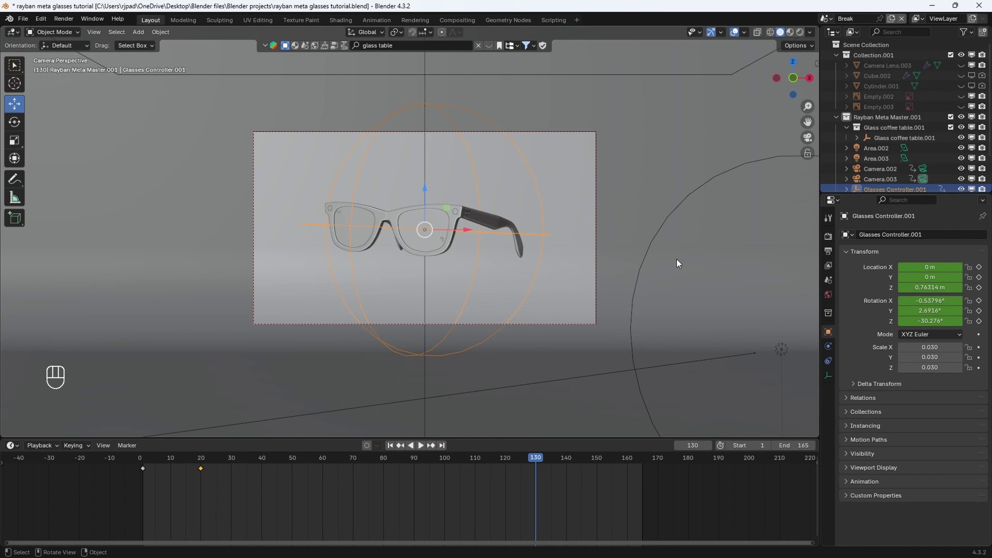
key("i")
key("i")
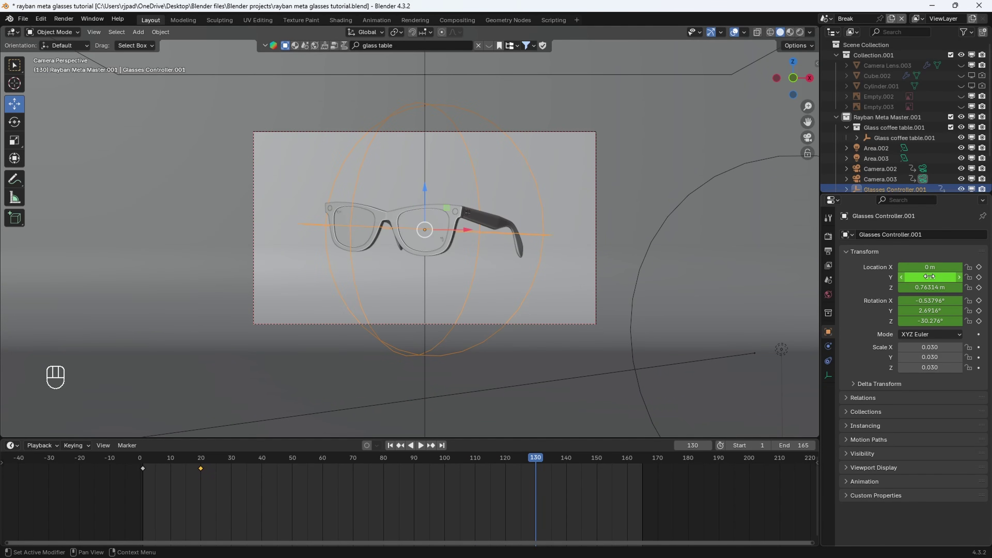
At frame 140, lower the glasses controller to Z 0.64052 m, rotate it to 15.182°, 0.7698°, 34.209°, keyframe location and rotation, and preview
left_click_drag(538, 458, 563, 455)
key("g")
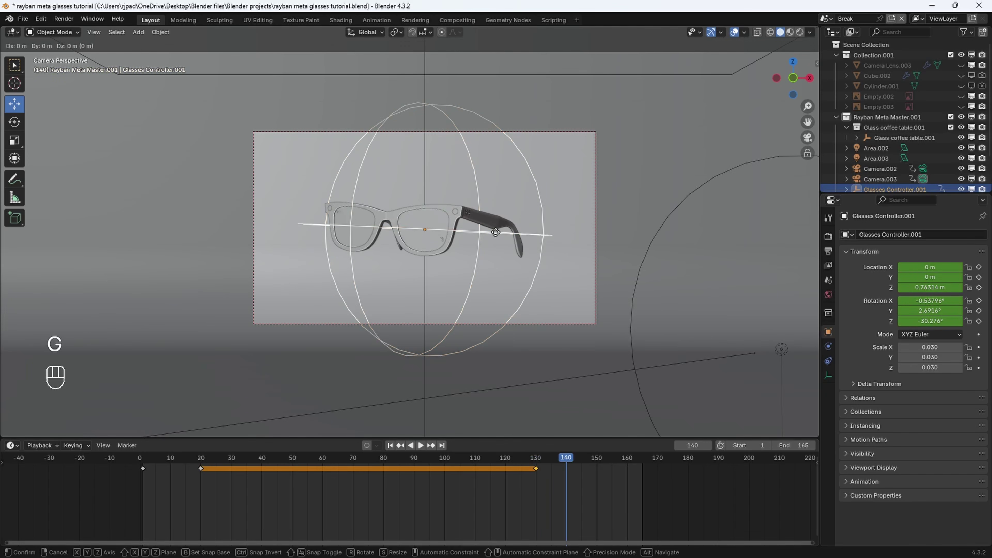
key("z")
left_click(504, 360)
key("r")
key("r")
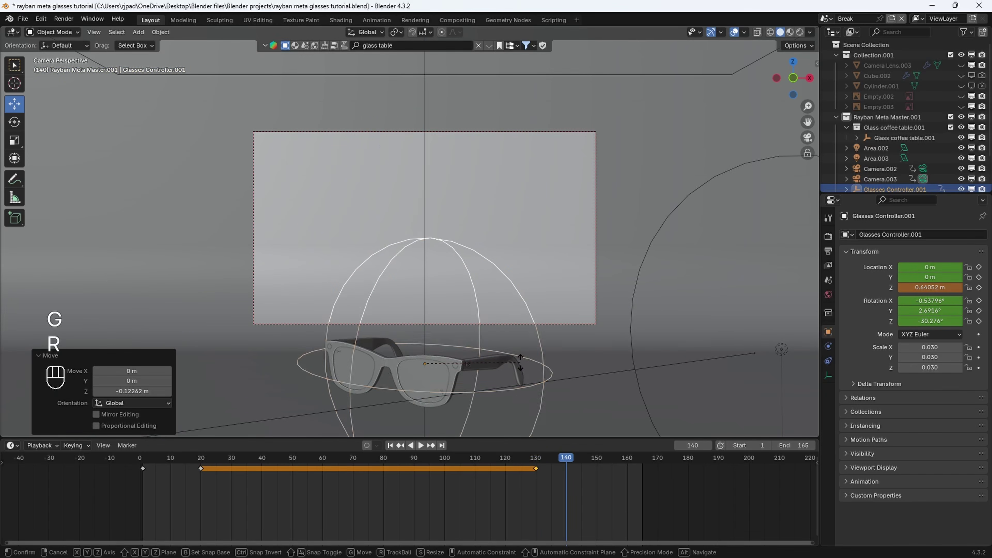
left_click(577, 378)
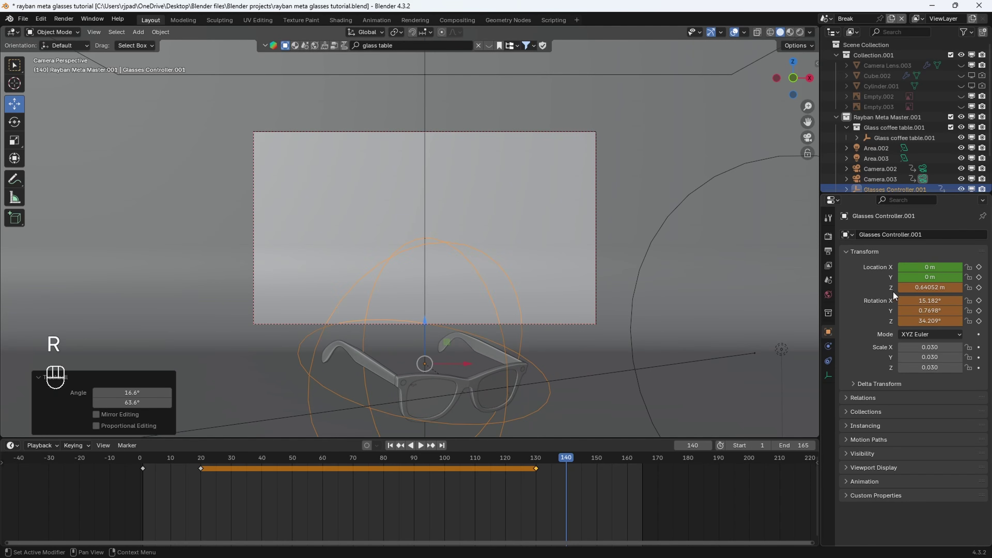
key("i")
key("i")
key("space")
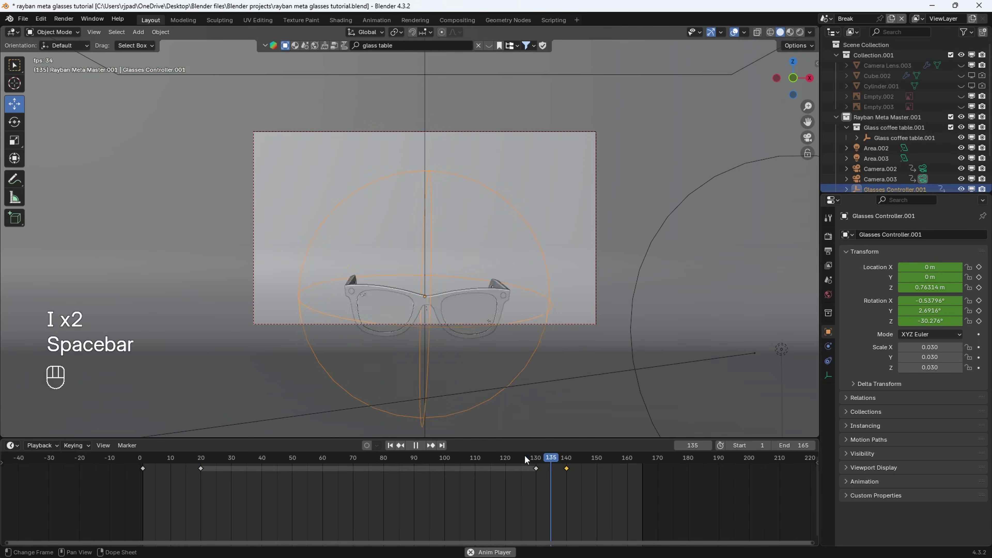
Set the interpolation of all the glasses controller's keyframes to Bézier and play back the exit motion
key("space")
key("a")
right_click(555, 478)
mouse_move(554, 478)
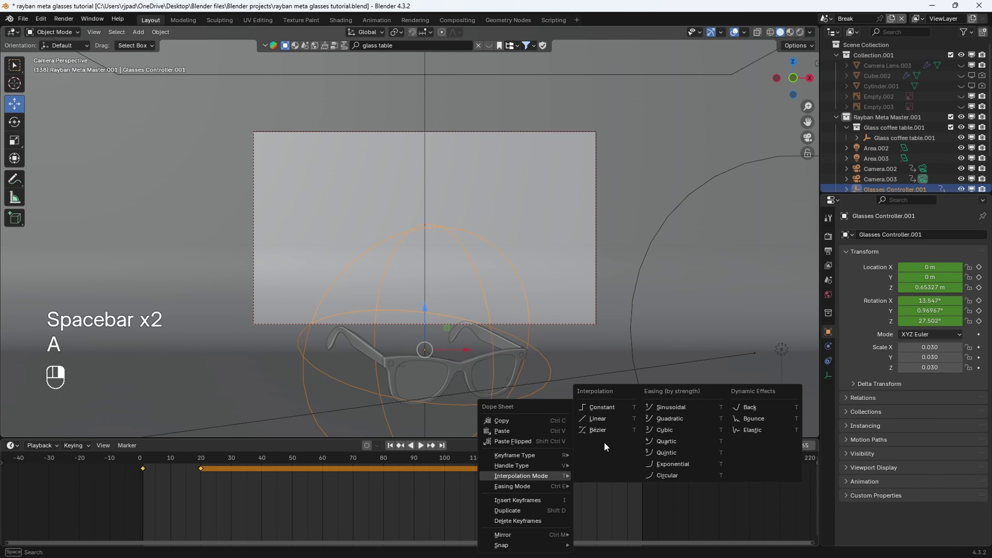
left_click(649, 431)
key("space")
key("space")
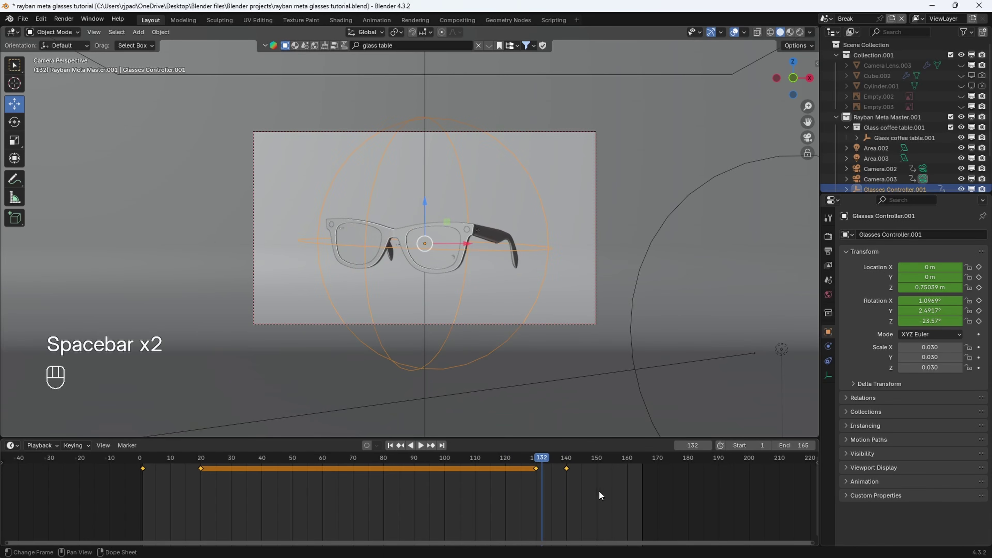
Move the glasses controller's last keyframe from frame 140 to frame 150 and preview the slower exit
left_click(566, 468)
key("g")
left_click(587, 467)
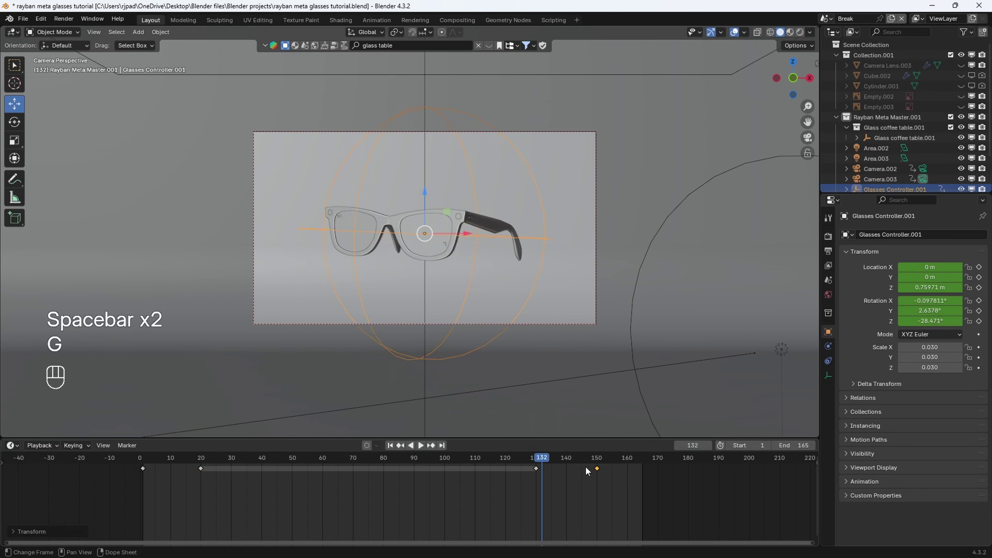
key("space")
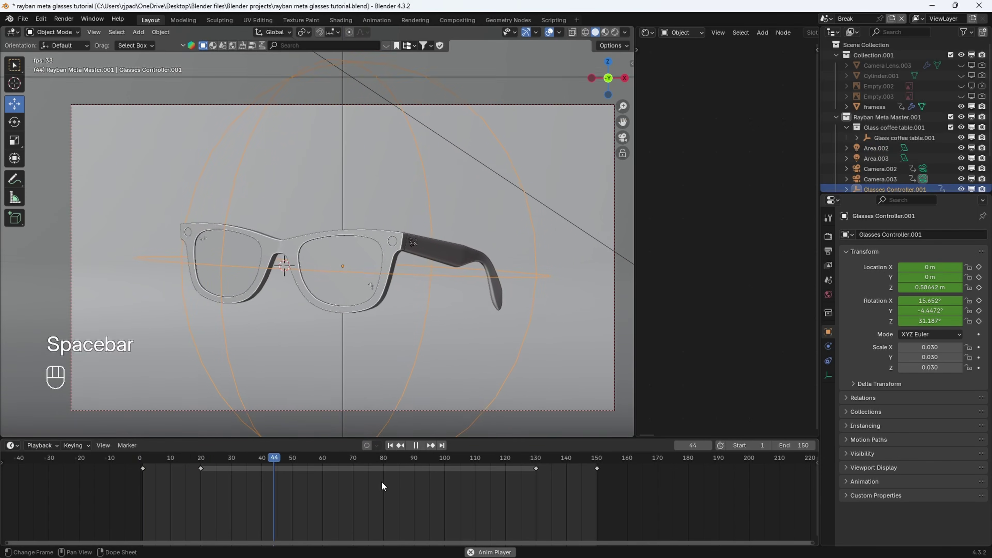
Stop the playback, switch the viewport to rendered shading and go to frame 22
key("space")
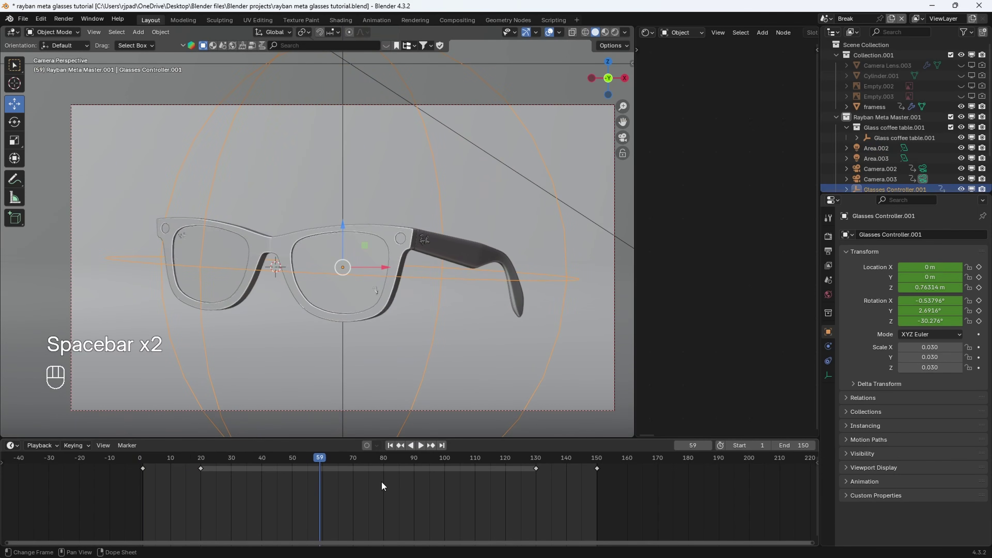
key("z")
left_click(398, 263)
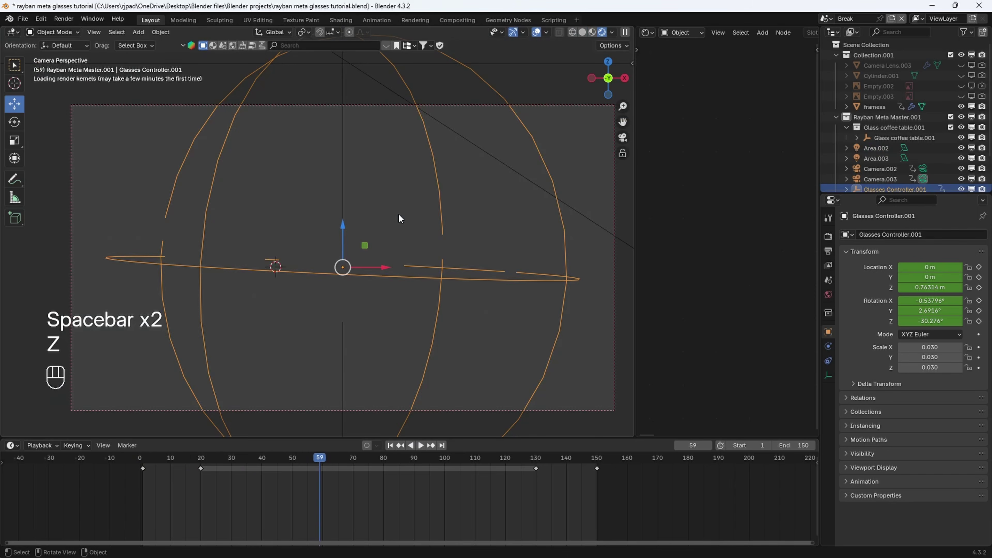
left_click_drag(319, 457, 207, 453)
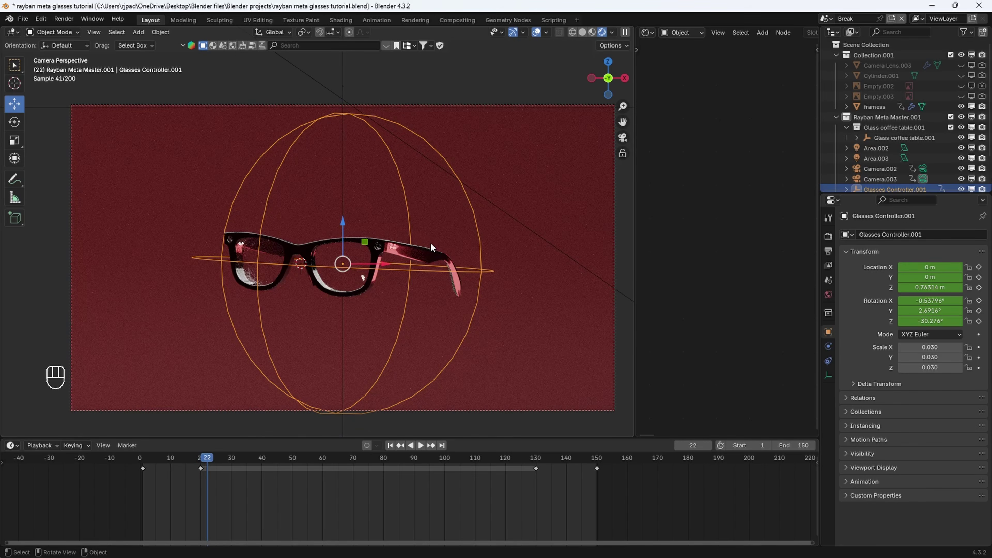
Lower the overhead area light Area.002 along Z to 0.84397 m, checking the lighting around frames 53 and 17
left_click(875, 158)
left_click(872, 151)
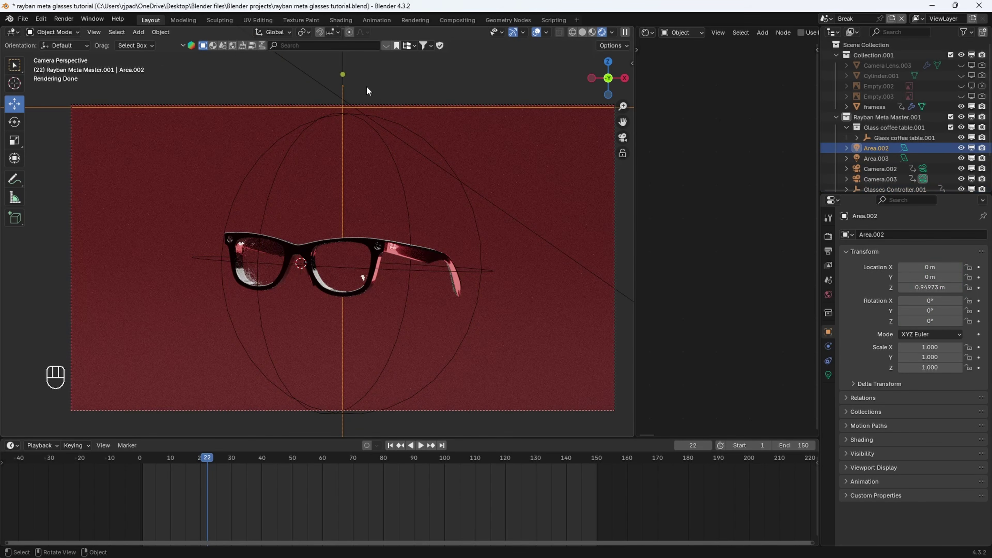
key("g")
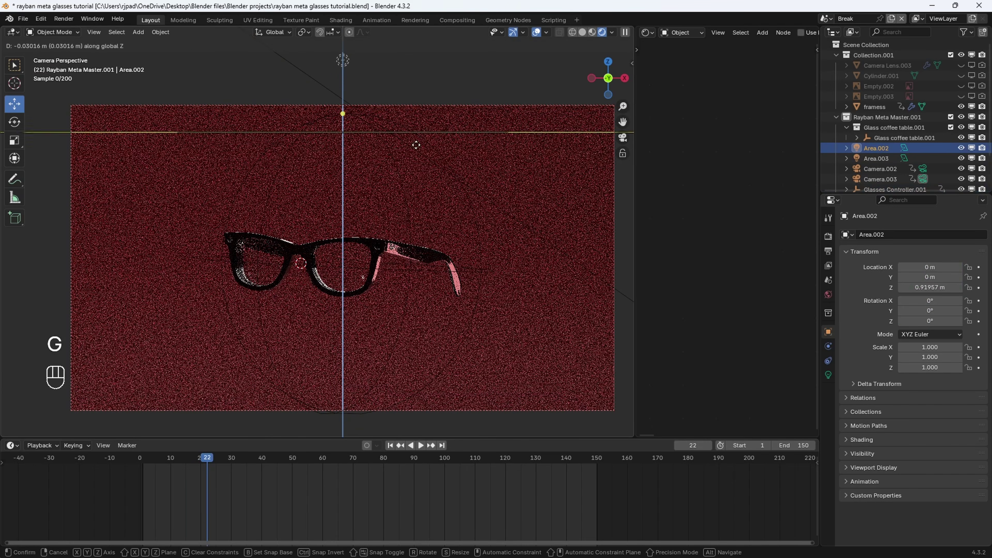
left_click(423, 221)
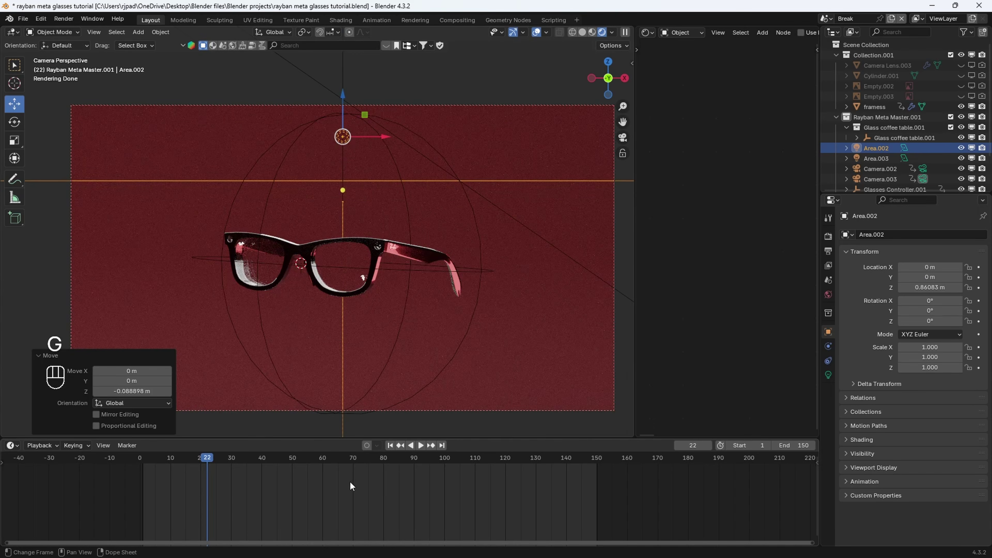
left_click_drag(384, 458, 301, 453)
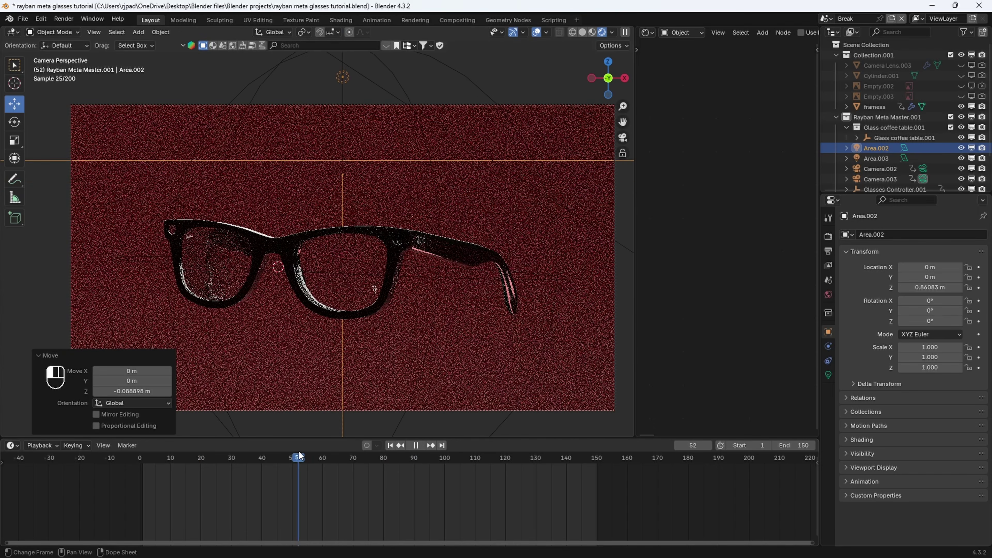
key("g")
key("z")
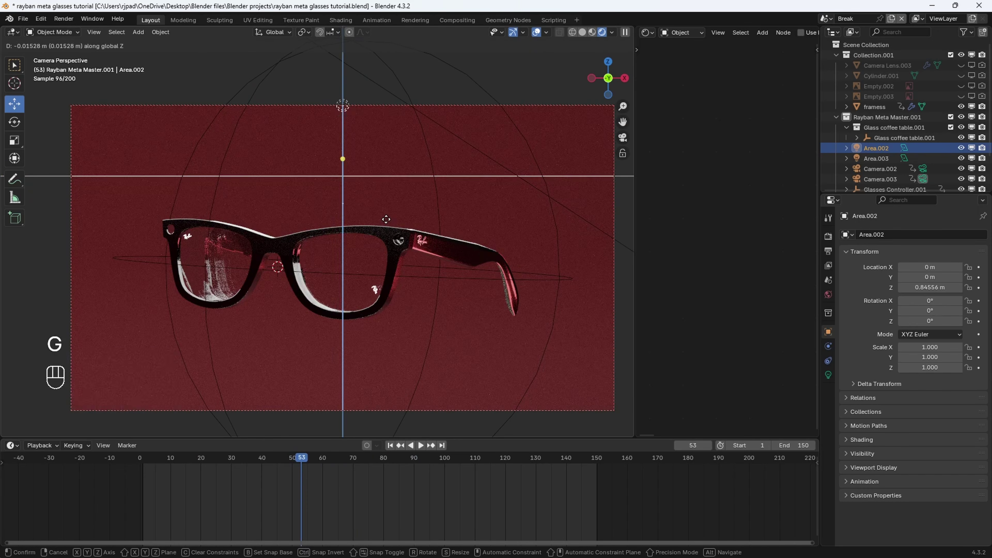
left_click(387, 224)
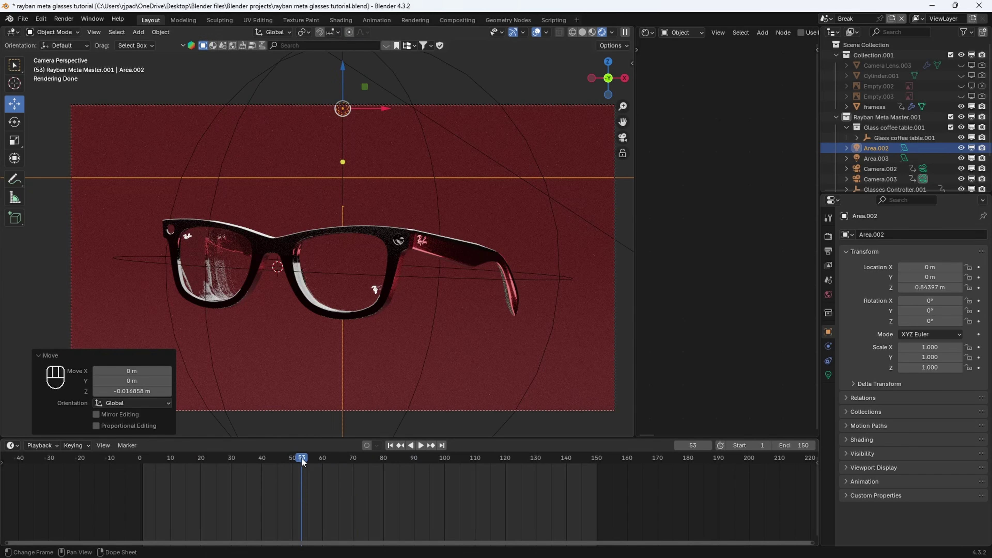
left_click_drag(301, 459, 191, 459)
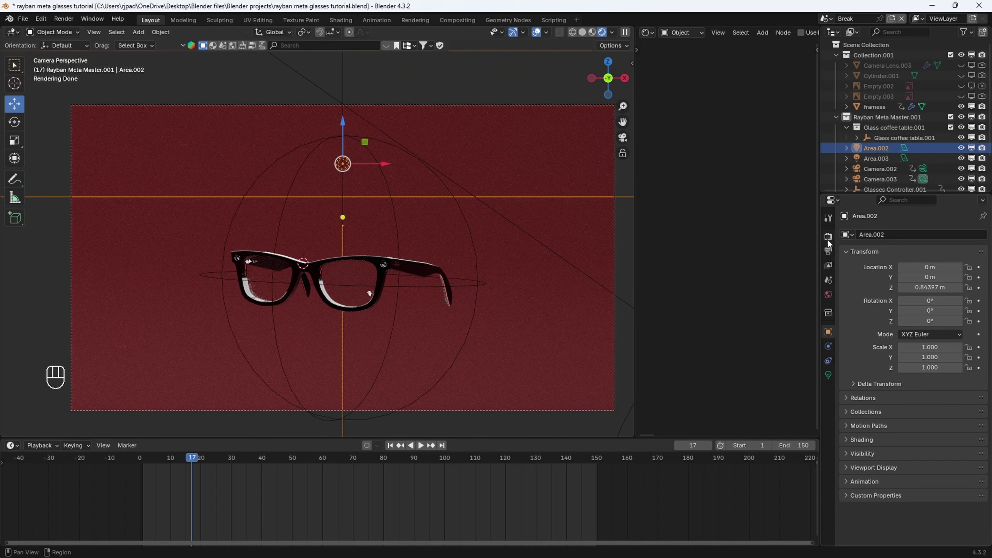
Set the final render's maximum samples to 100
left_click(828, 242)
scroll(930, 344, "down", 3)
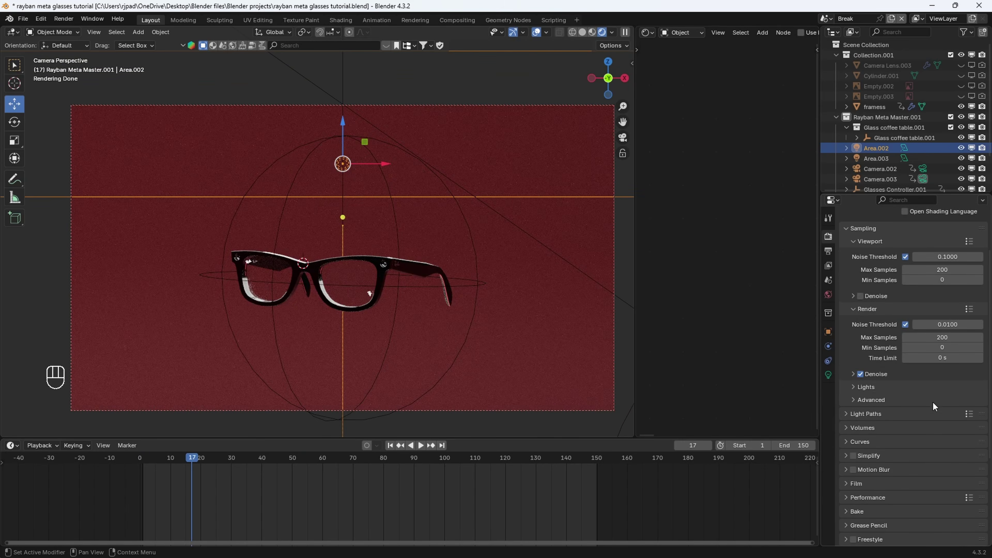
left_click(933, 339)
type("200")
key("Return")
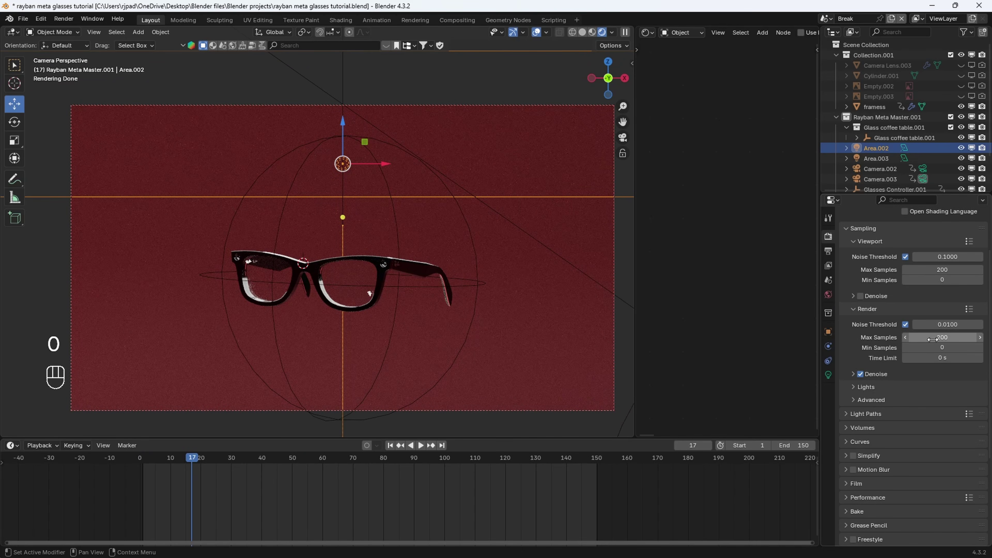
left_click_drag(939, 341, 939, 342)
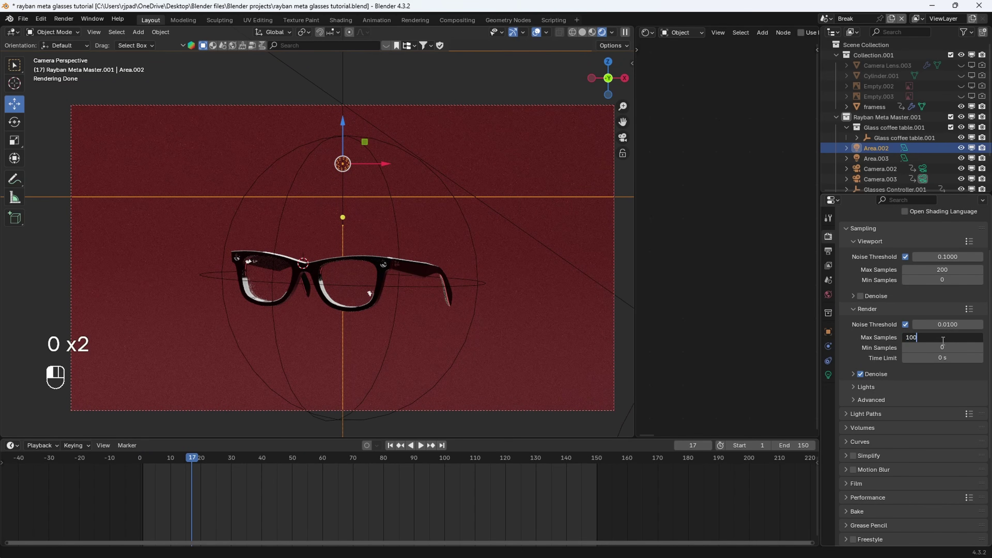
key("Return")
Set the color management look to High Contrast and exposure to 0.742, and check the result at frame 45
scroll(915, 380, "down", 7)
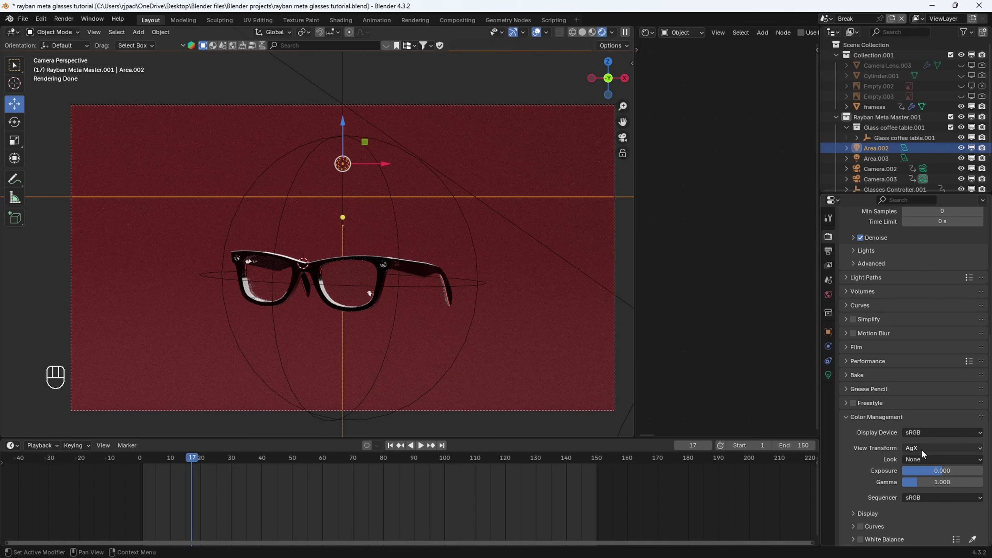
left_click(918, 460)
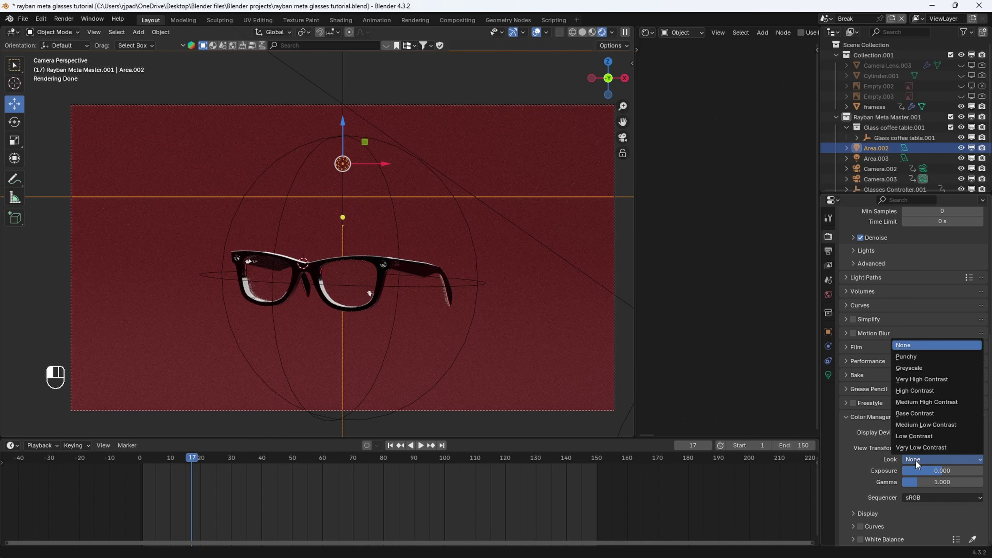
left_click(915, 391)
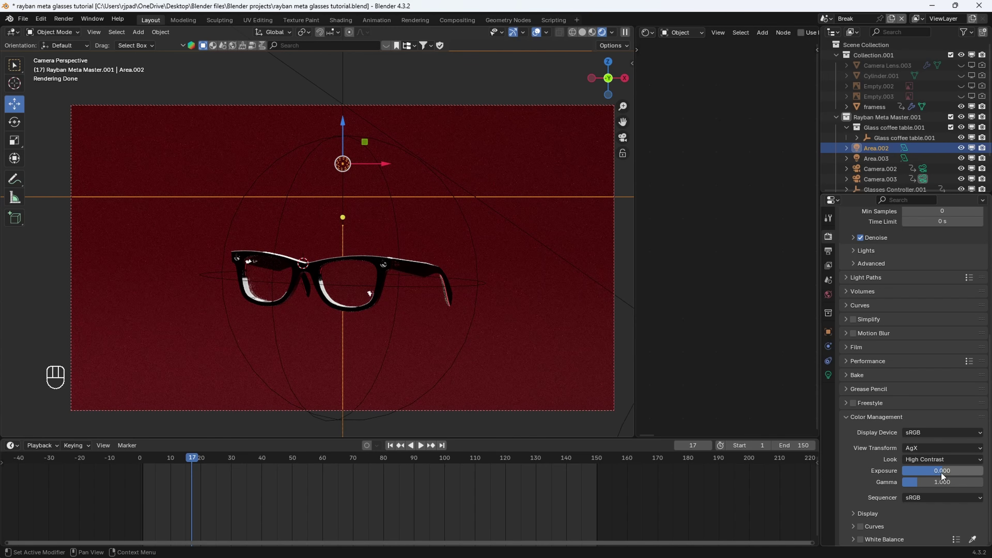
left_click_drag(943, 476, 943, 470, "shift")
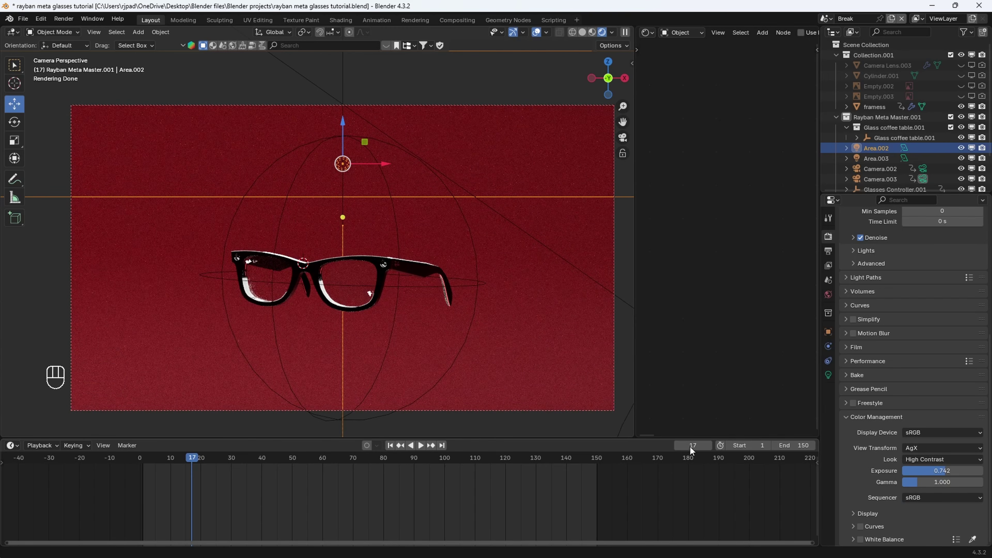
left_click_drag(231, 459, 277, 458)
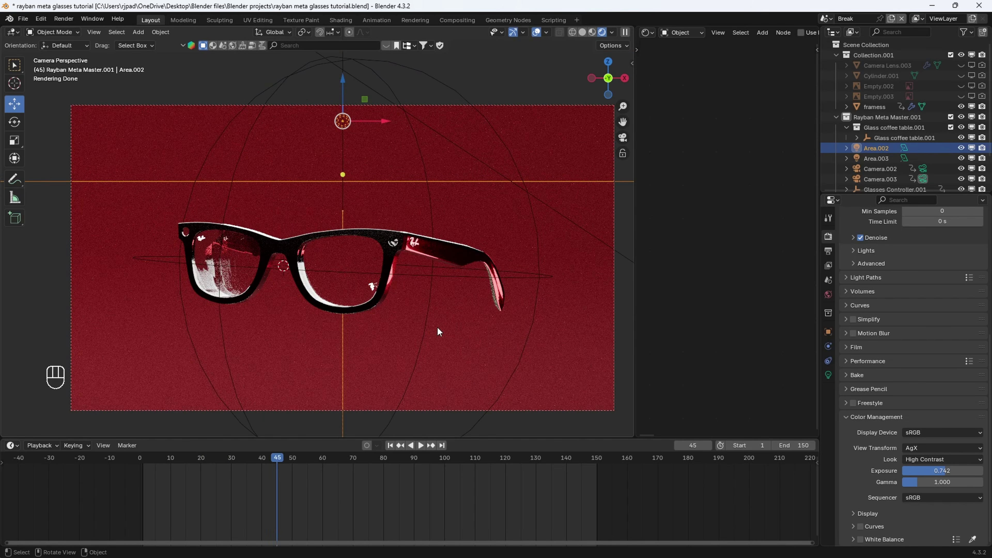
Examine the transform and light settings of the area light Area.003
left_click(881, 157)
scroll(580, 297, "down", 5)
scroll(427, 266, "up", 5)
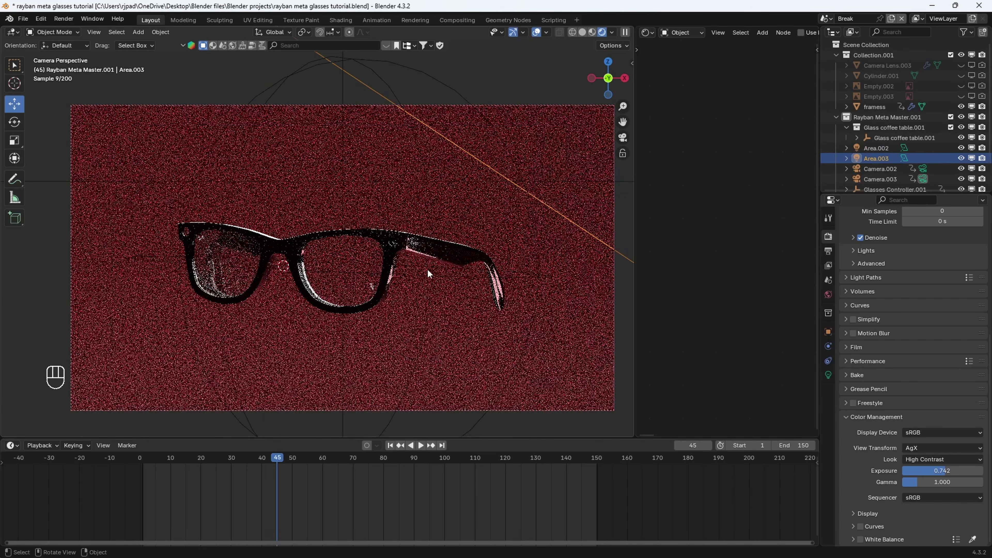
scroll(598, 301, "down", 4)
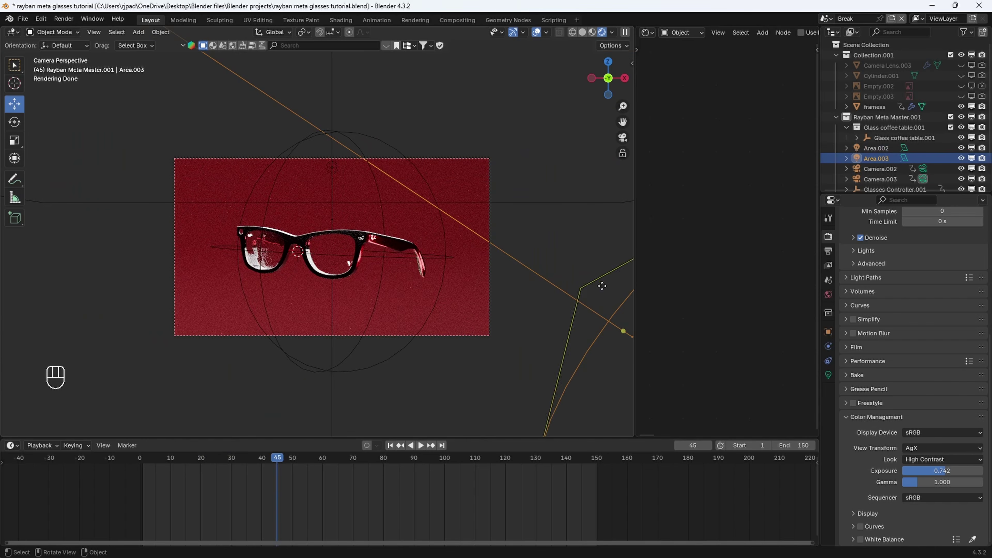
left_click(829, 332)
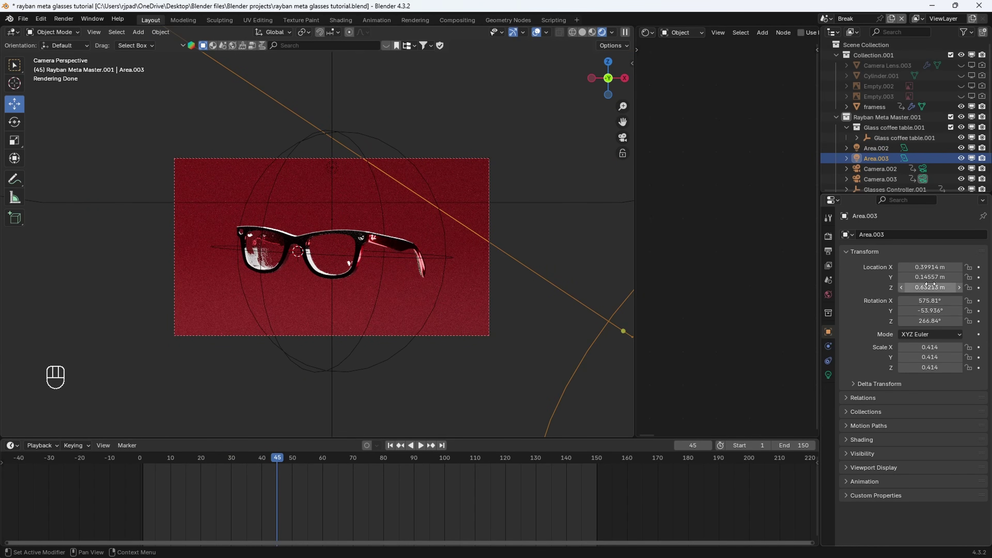
scroll(430, 254, "up", 2)
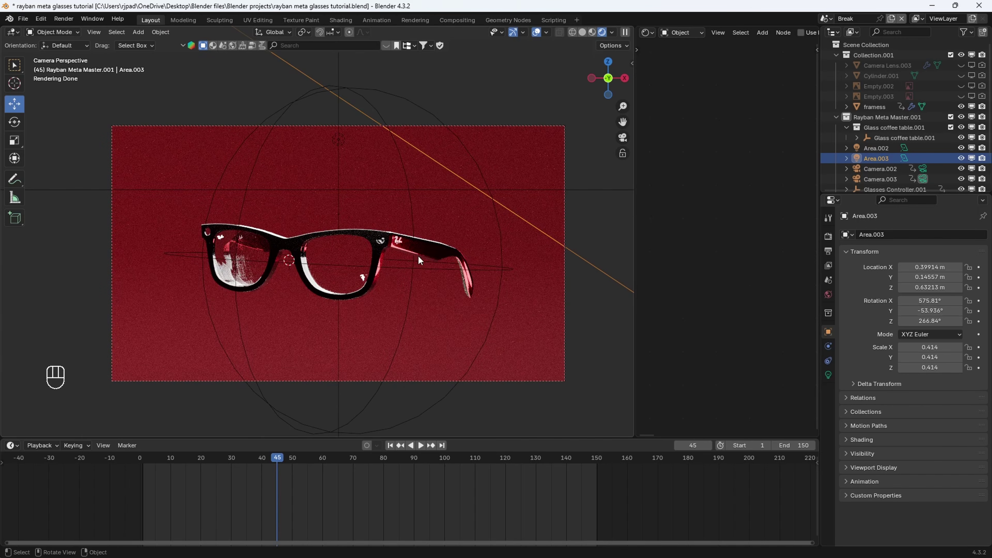
left_click(828, 375)
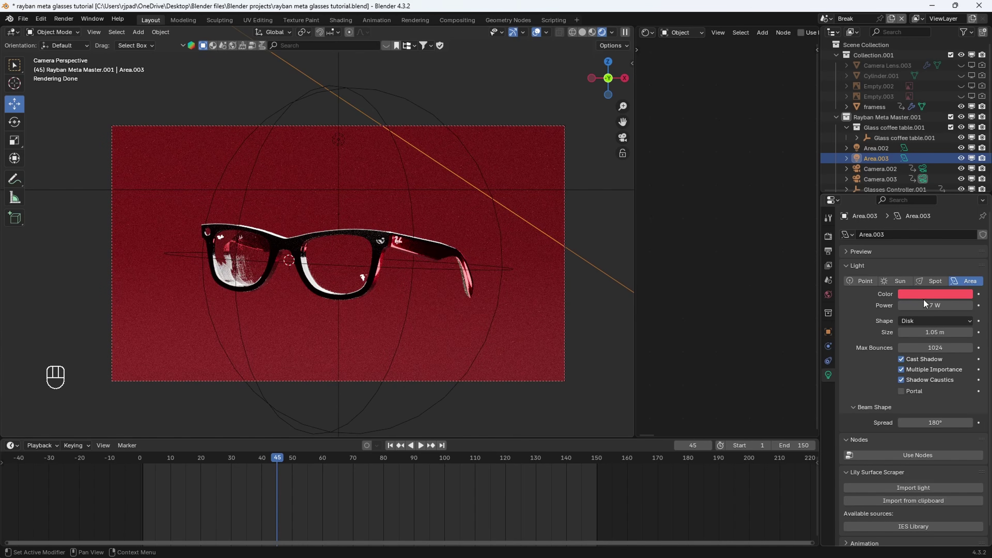
left_click(829, 332)
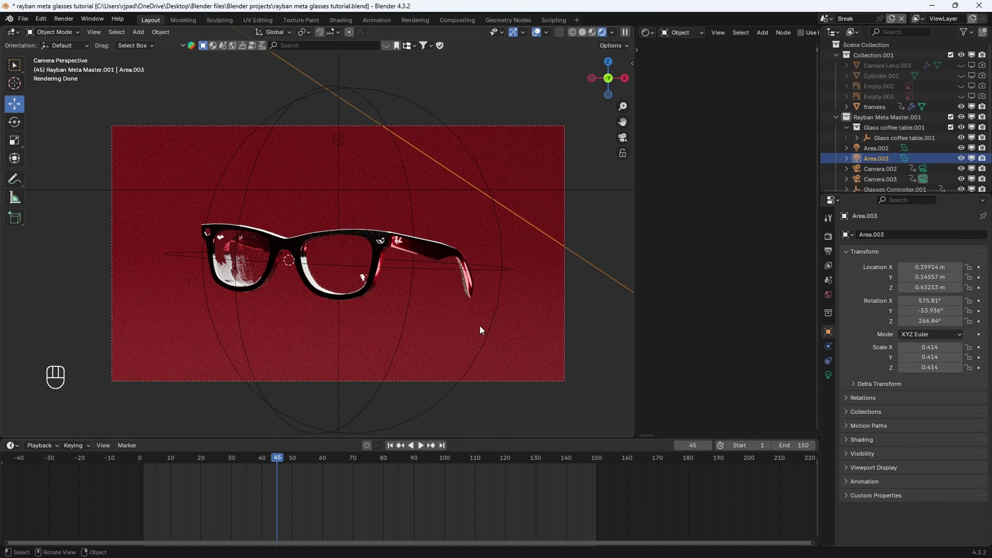
Switch to solid shading with an overview of the scene and hide the Glass coffee table.001 empty
middle_click_drag(479, 325, 444, 340)
scroll(443, 339, "down", 3)
middle_click_drag(332, 346, 387, 279, "shift")
key("z")
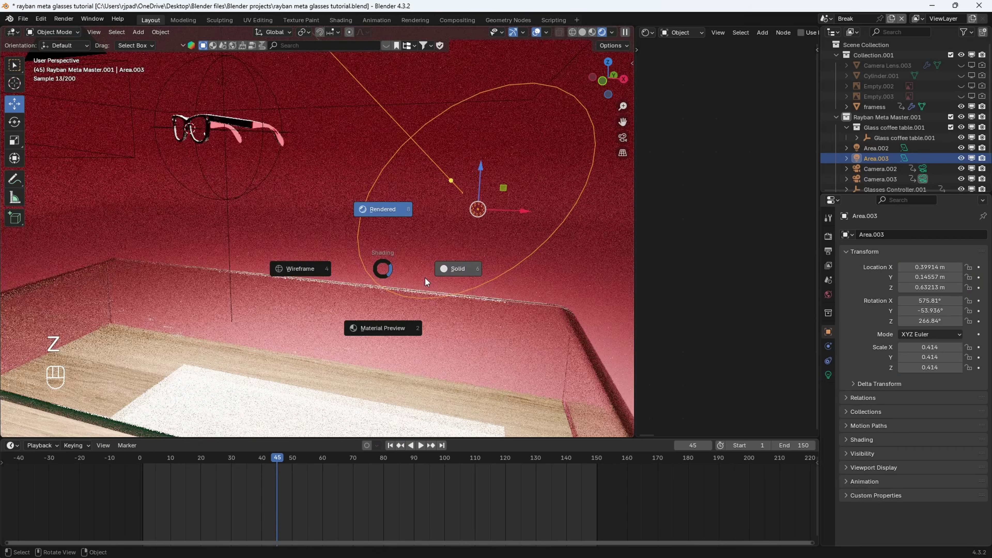
left_click(437, 280)
mouse_move(449, 282)
middle_mouse_down("shift")
mouse_move(546, 276)
mouse_move(388, 263)
mouse_move(478, 252)
mouse_move(393, 273)
mouse_move(363, 262)
middle_mouse_up("shift")
scroll(408, 267, "down", 5)
scroll(363, 263, "up", 2)
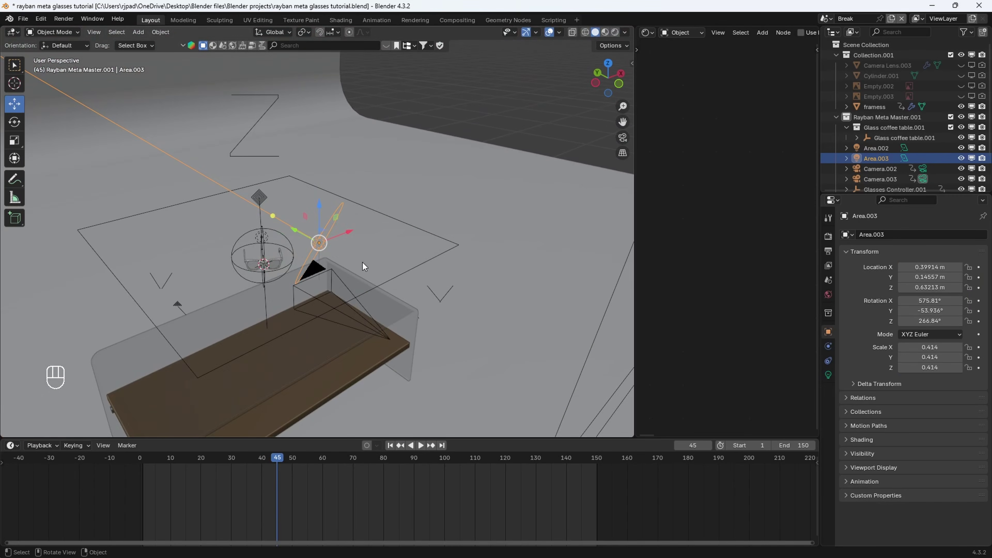
left_click(261, 158)
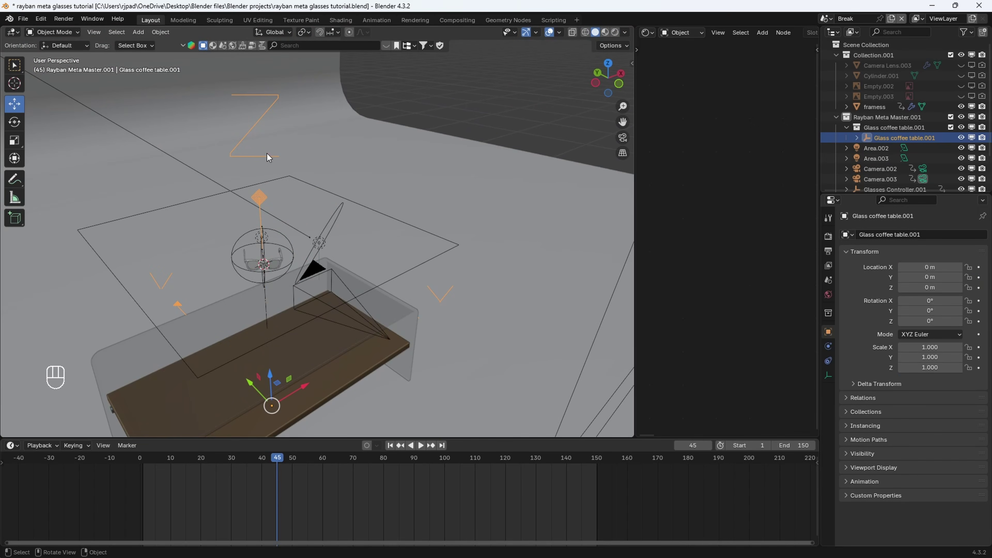
key("h")
middle_click_drag(349, 273, 383, 268)
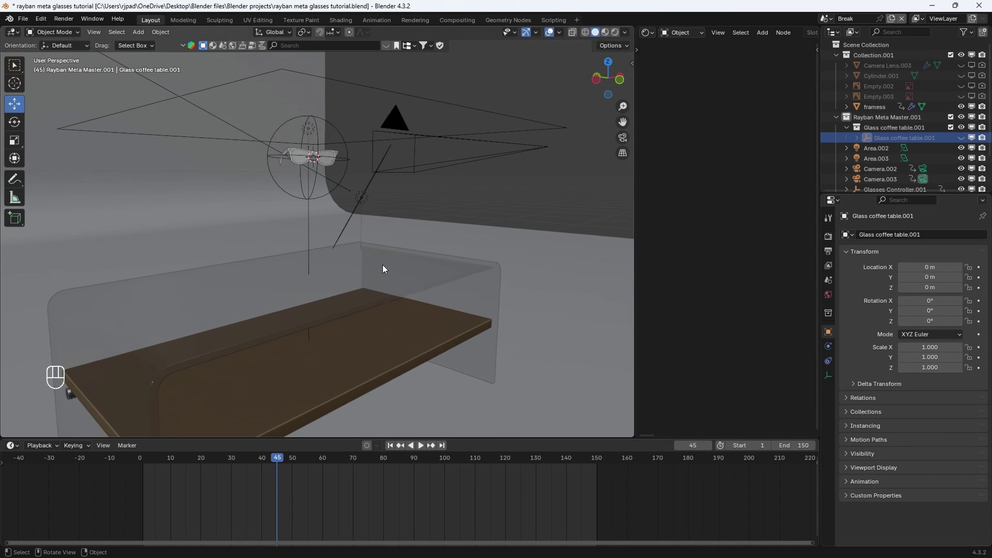
Examine the placement of area lights Area.003 and Area.002, and return to the rendered camera view
left_click(359, 199)
middle_click_drag(359, 200, 268, 186)
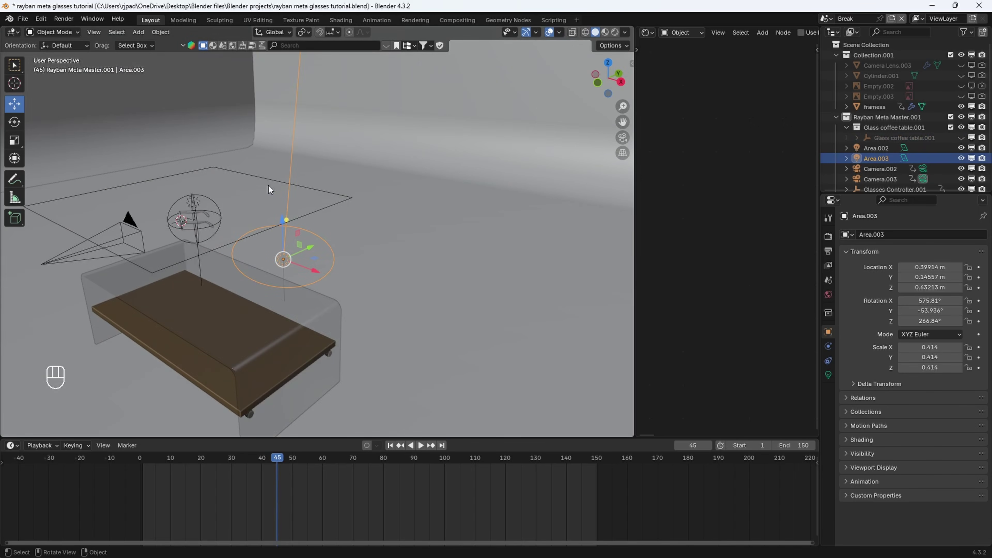
left_click(324, 204)
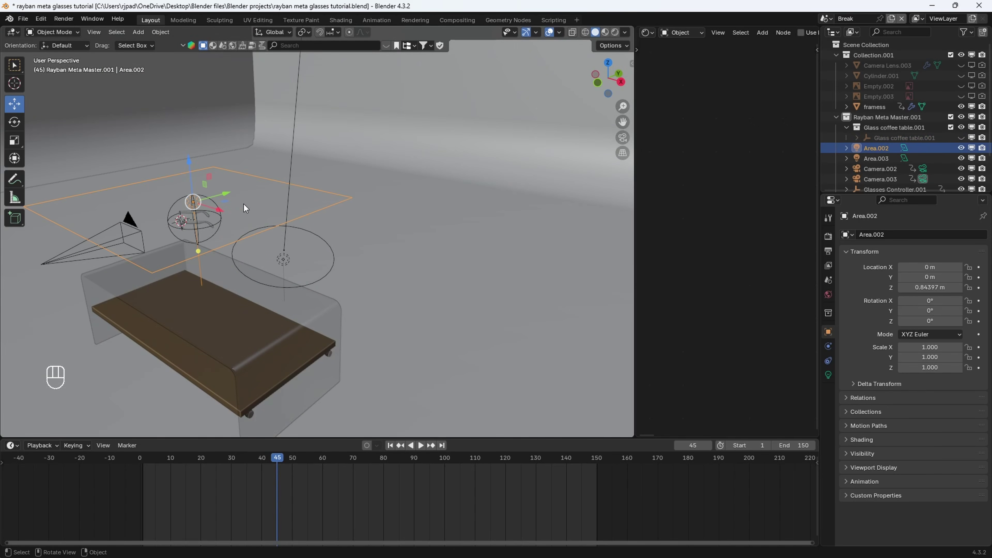
key("KP_0")
key("z")
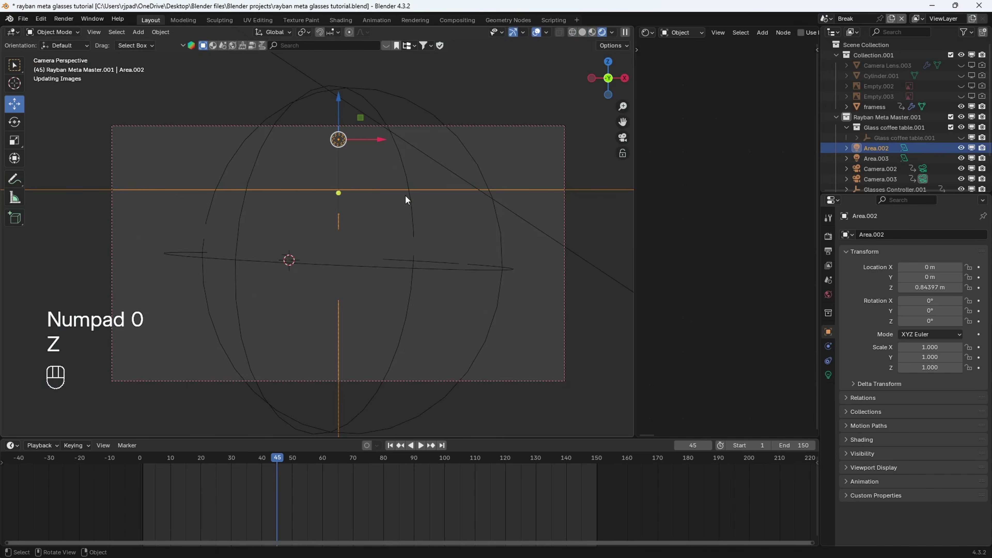
left_click(377, 355)
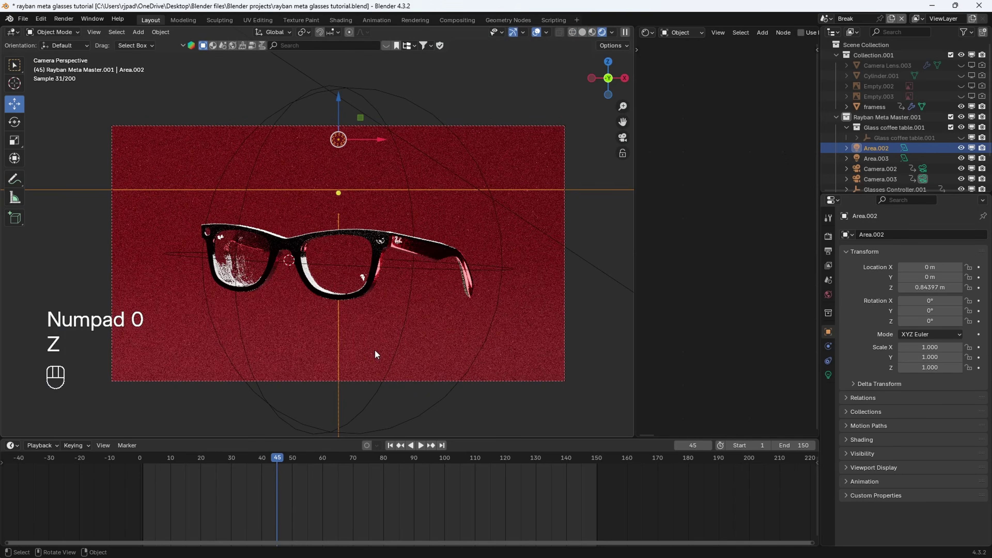
At frame 60, freely rotate the glasses controller by trackball angles of -6.13° and -1.13°
left_click(477, 165)
left_click_drag(184, 456, 322, 470)
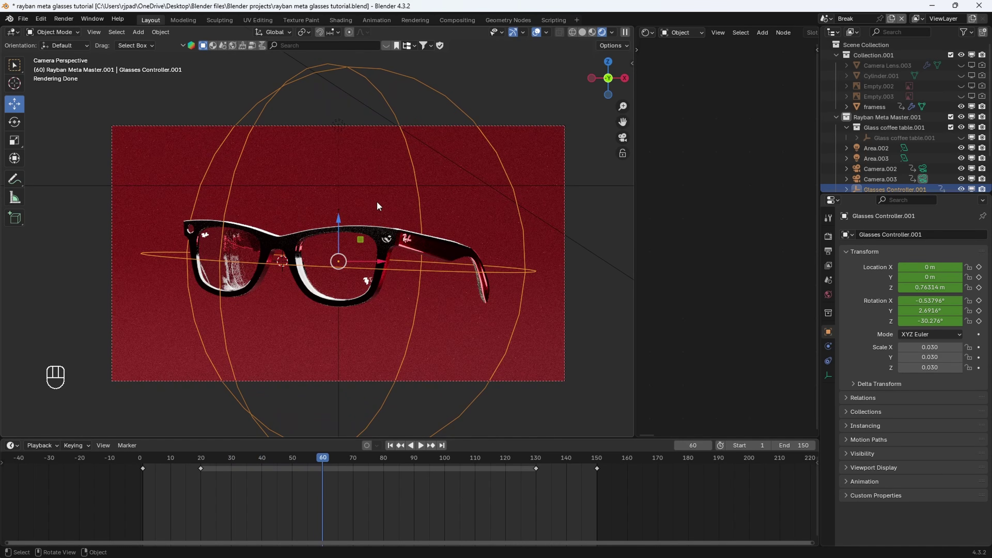
key("r")
key("r")
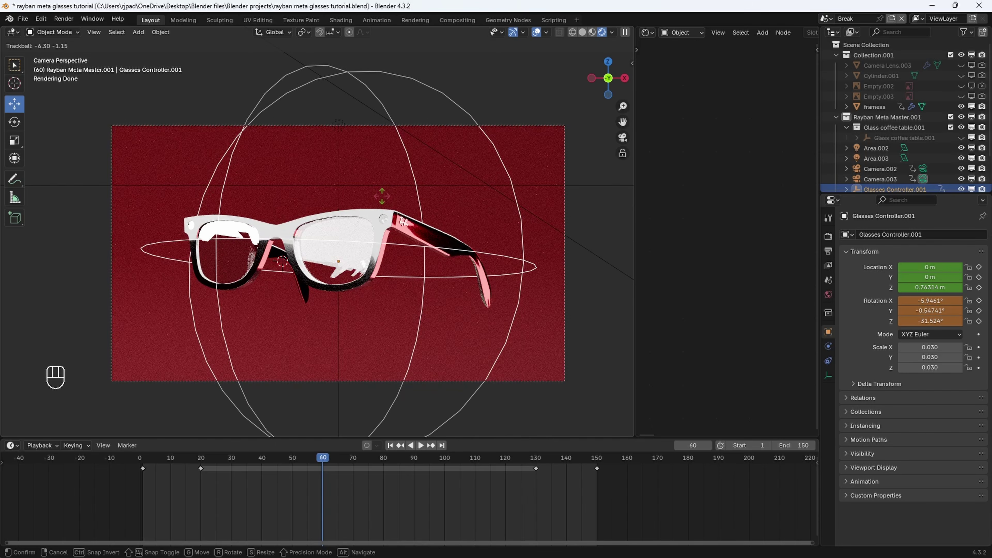
left_click(382, 200, "shift")
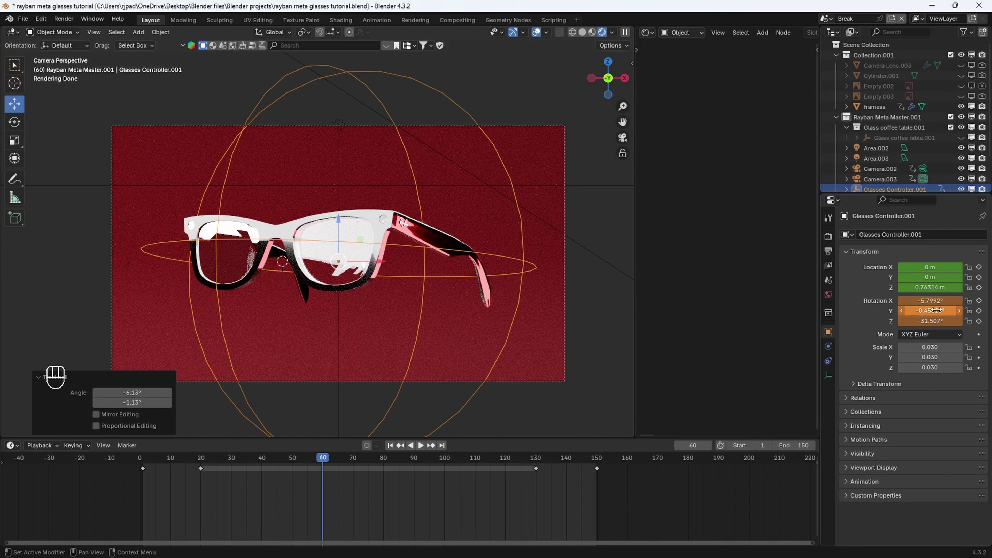
Keyframe the glasses controller's rotation and location at frame 60, and play the motion back in solid shading
key("i")
key("i")
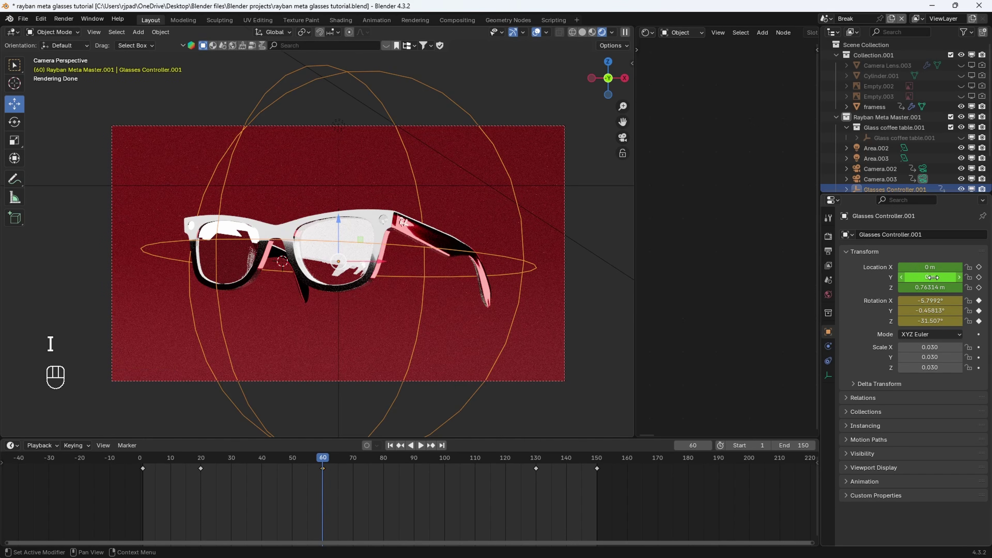
left_click(191, 463)
key("z")
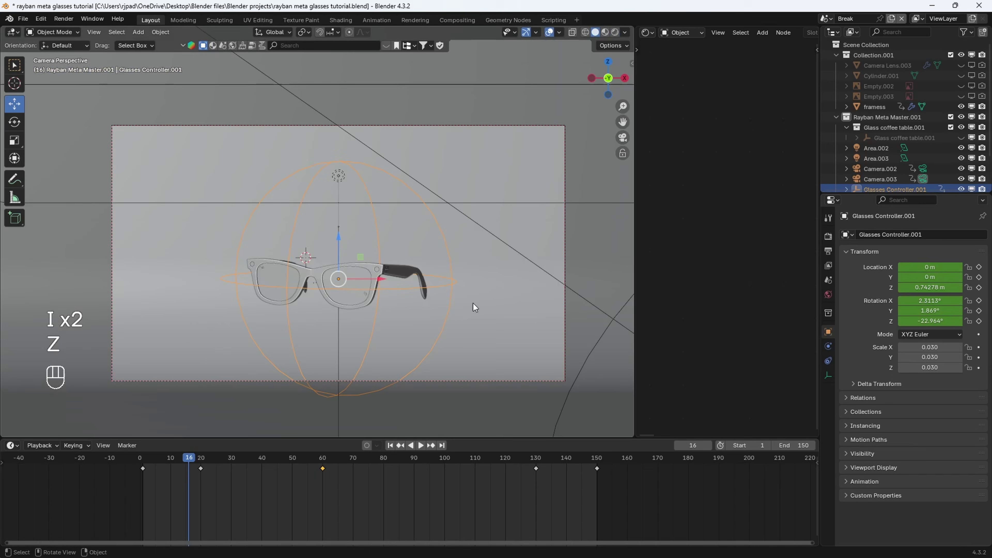
key("space")
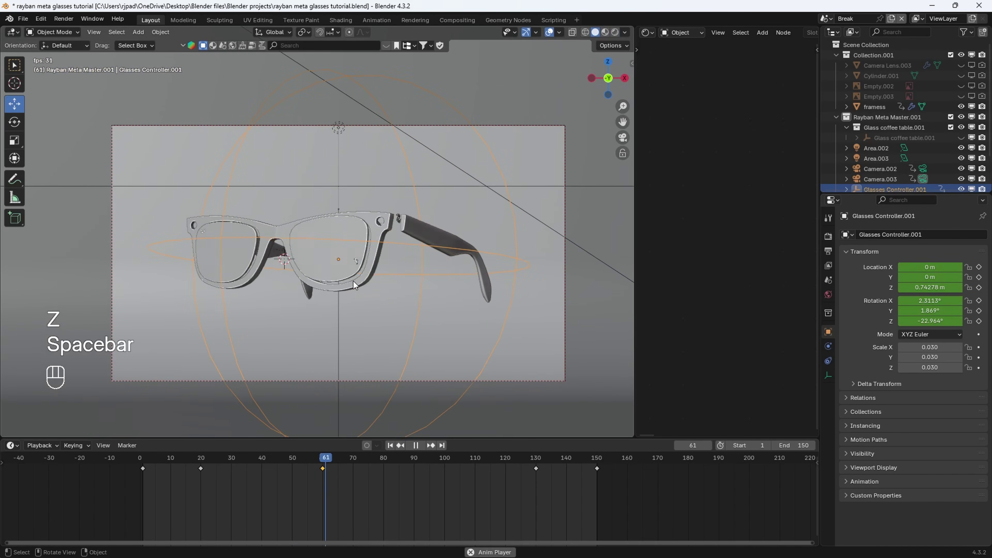
left_click(165, 465)
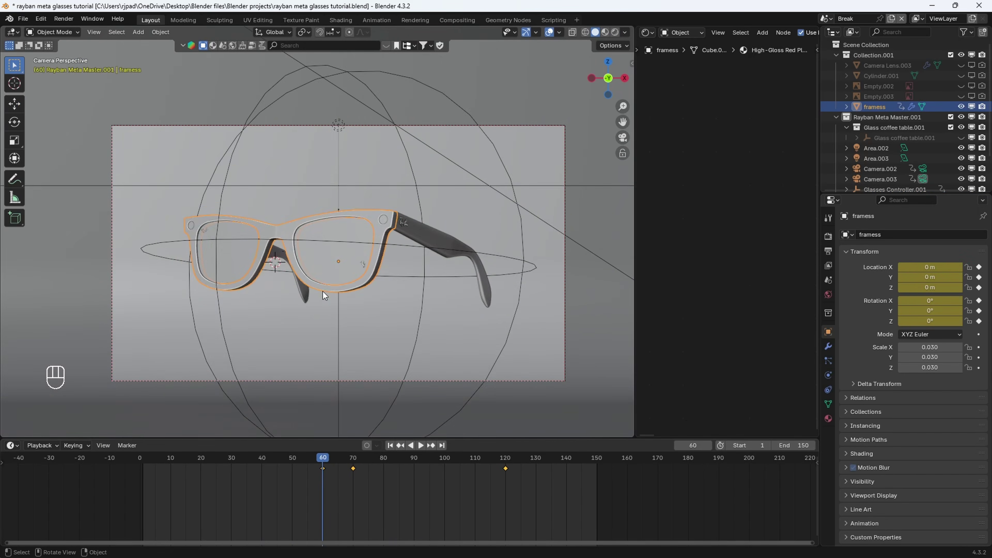
Return to frame 60 and snap the 3D cursor to the glasses controller
left_click_drag(355, 460, 324, 470)
mouse_move(238, 274)
middle_mouse_down()
mouse_move(233, 298)
mouse_move(259, 276)
mouse_move(245, 284)
middle_mouse_up()
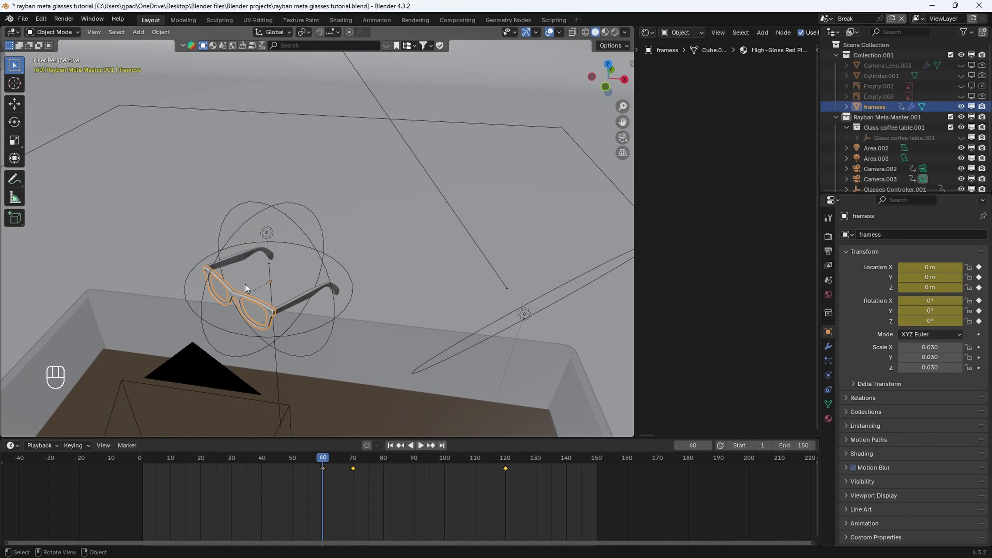
scroll(280, 282, "up", 3)
left_click(327, 265)
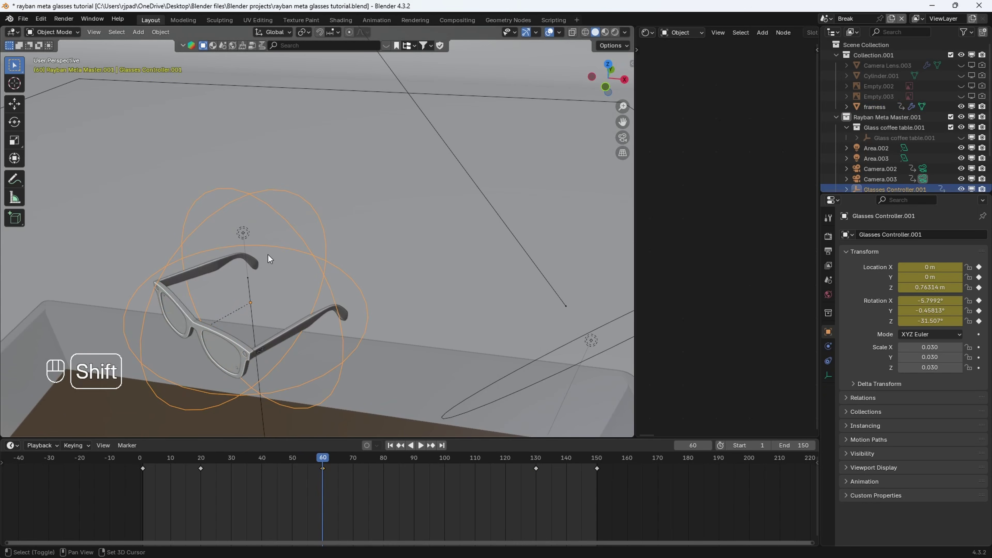
key("shift+s")
left_click(270, 338)
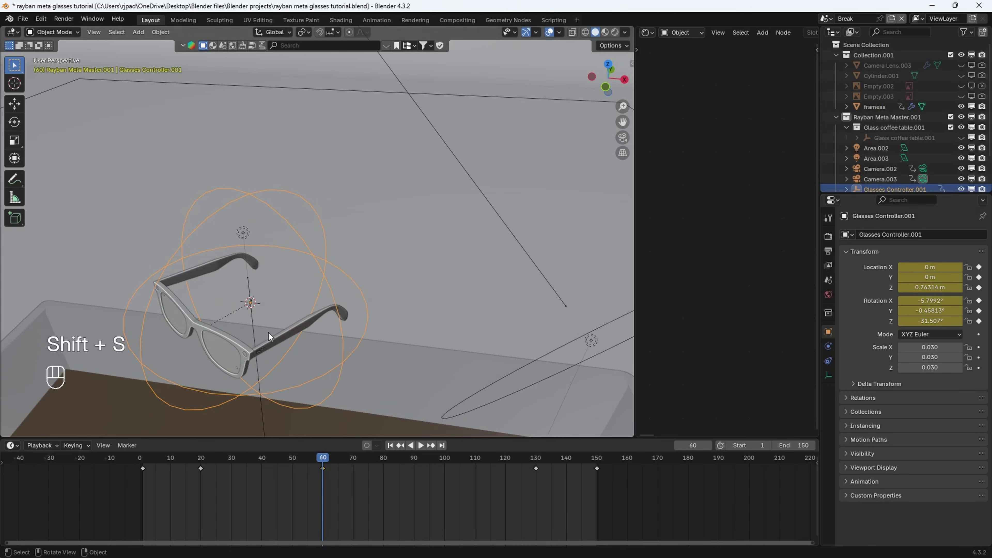
Add an ico sphere at the 3D cursor and shrink it to a scale of about 0.005
middle_click_drag(268, 332, 293, 279, "shift")
left_click(309, 276)
key("shift+a")
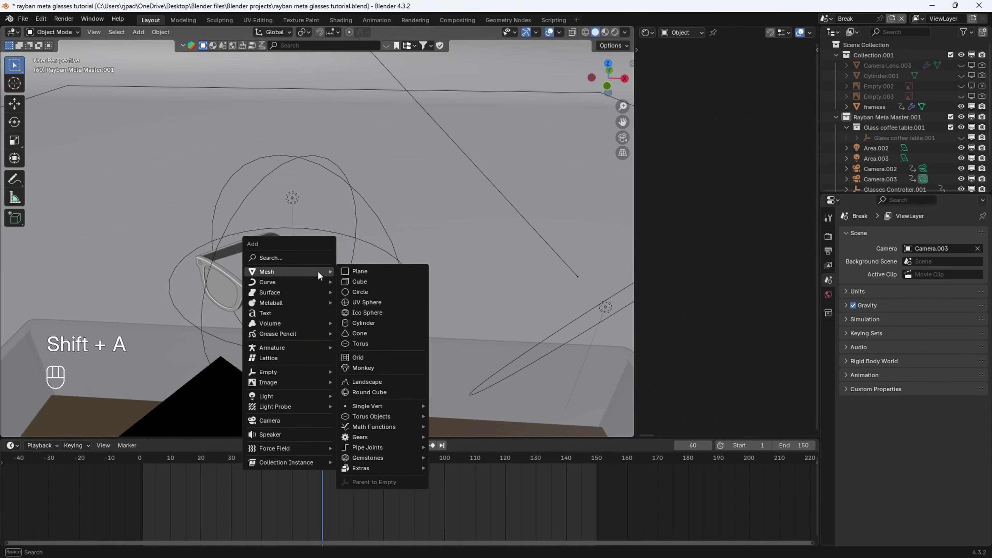
left_click(378, 312)
key("s")
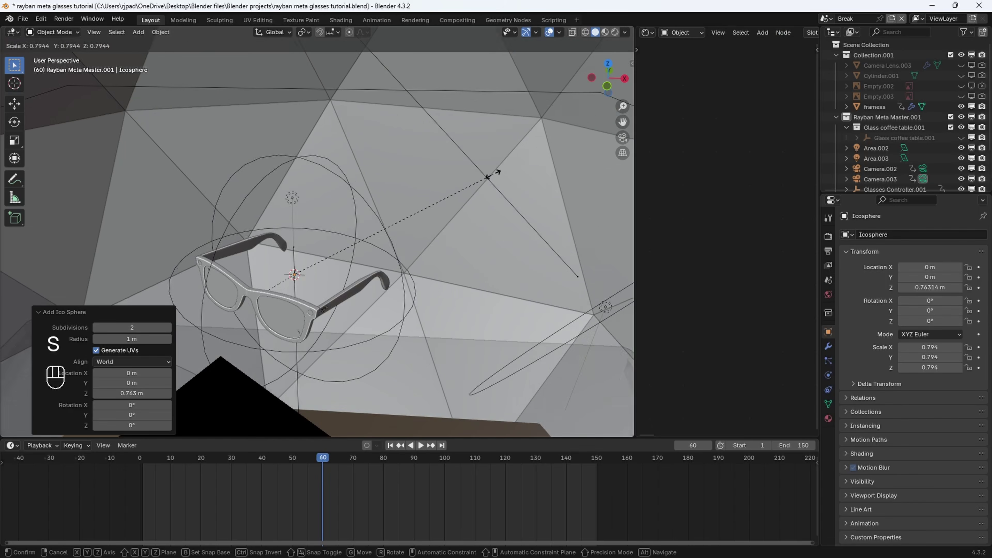
left_click(332, 274)
key("s")
left_click(330, 265)
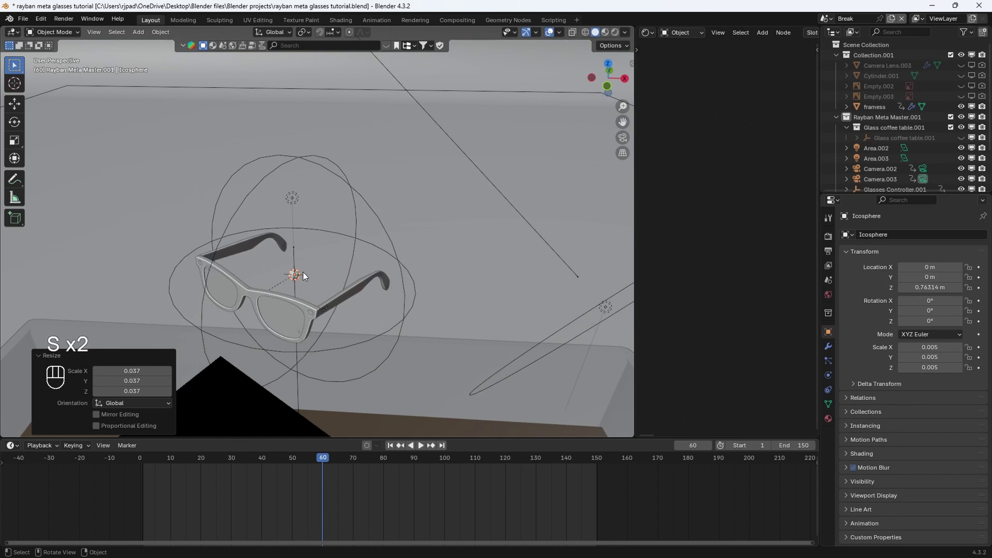
Move the ico sphere about -0.062 m along the Y axis towards the front of the glasses
scroll(312, 281, "up", 5)
scroll(327, 264, "up", 3, "shift")
scroll(329, 264, "down", 2)
middle_click_drag(328, 265, 346, 253)
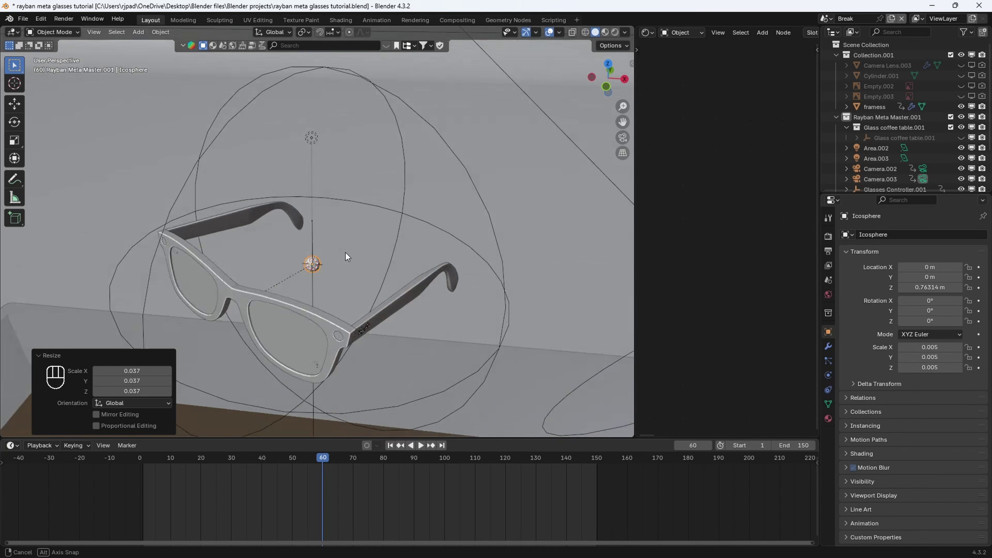
scroll(312, 284, "up", 3)
key("g")
key("y")
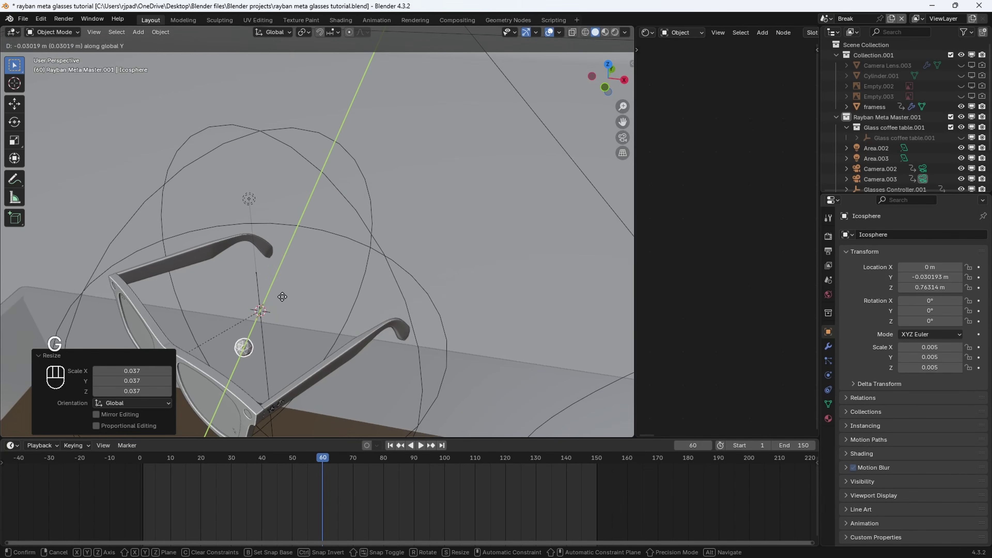
left_click(305, 309)
In top view, move the ico sphere onto the glasses' bridge, about -0.033 m in X and 0.01 m in Y
left_click_drag(623, 121, 646, 61)
left_click(608, 64)
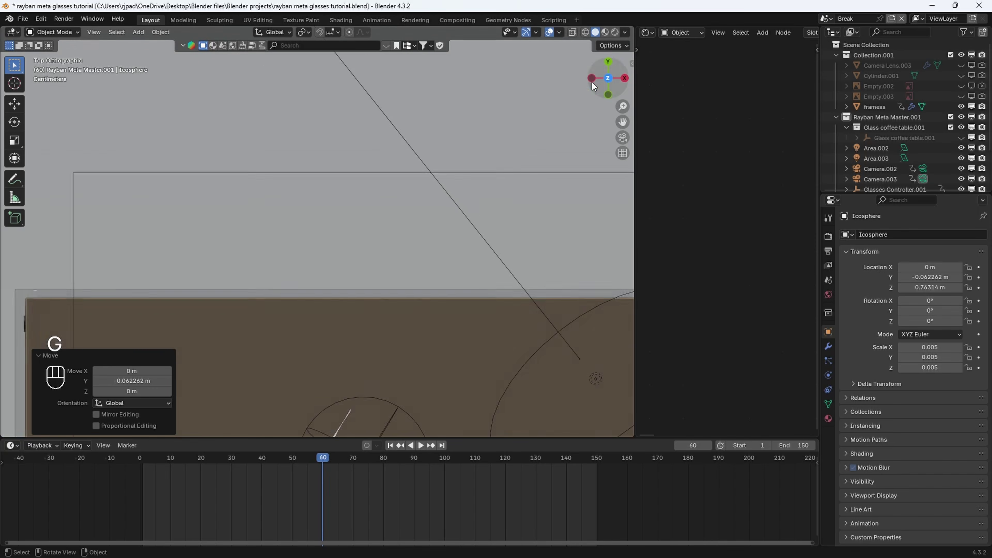
scroll(418, 265, "down", 3)
middle_click_drag(424, 275, 381, 89, "shift")
scroll(361, 177, "up", 5)
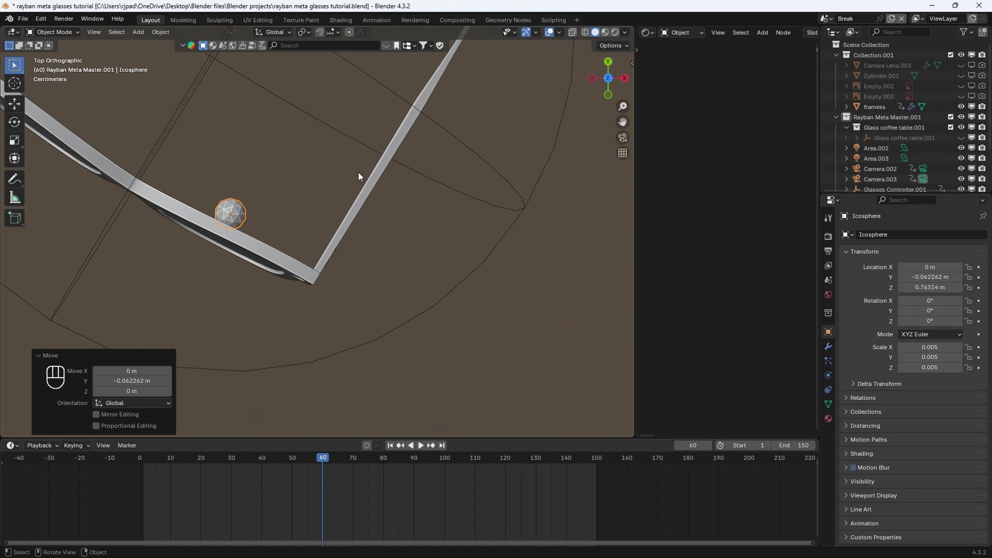
middle_click_drag(361, 178, 405, 255, "shift")
key("g")
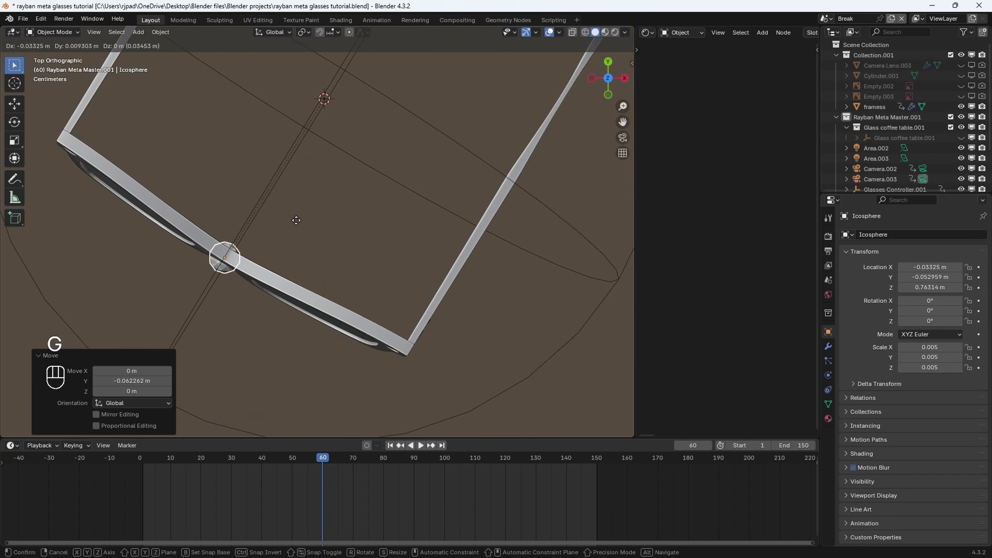
left_click(297, 219)
Return to the camera view and scale the ico sphere down by a factor of about 0.257
middle_click_drag(297, 219, 310, 211)
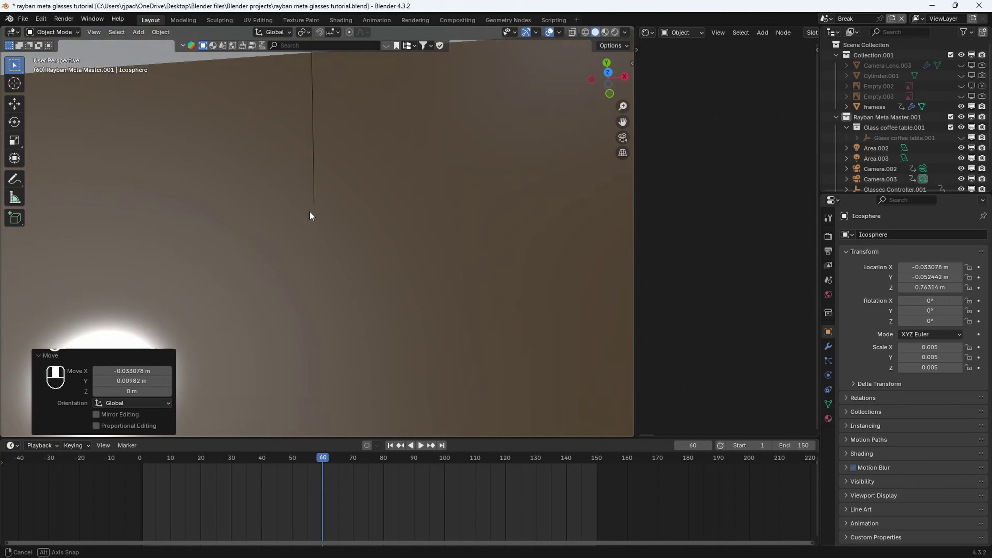
scroll(310, 209, "down", 5)
key("KP_0")
scroll(312, 195, "up", 3)
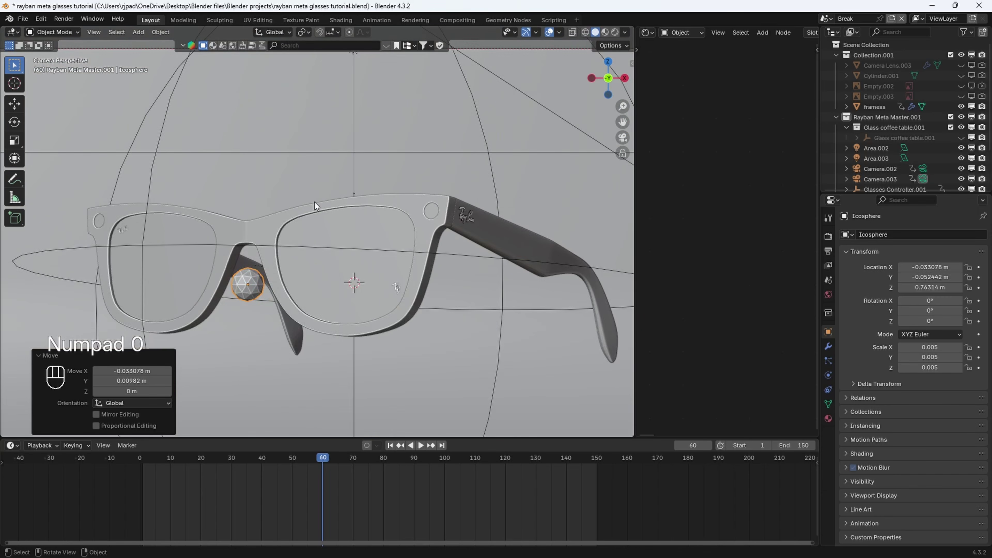
middle_click_drag(324, 216, 402, 243, "shift")
key("s")
left_click(333, 265)
scroll(352, 261, "down", 3)
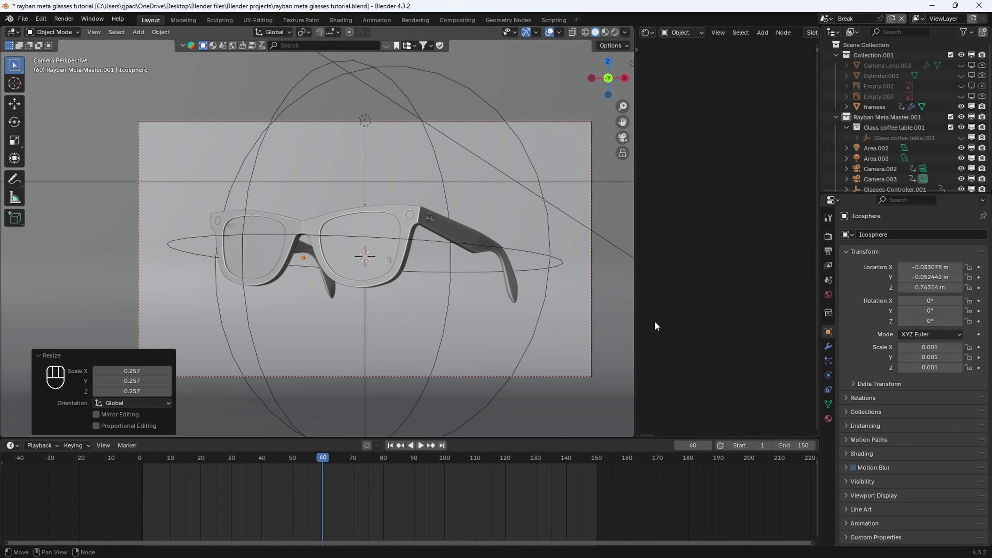
Add an emitter particle system to the ico sphere and set its particle number to 200
left_click(828, 361)
left_click(983, 233)
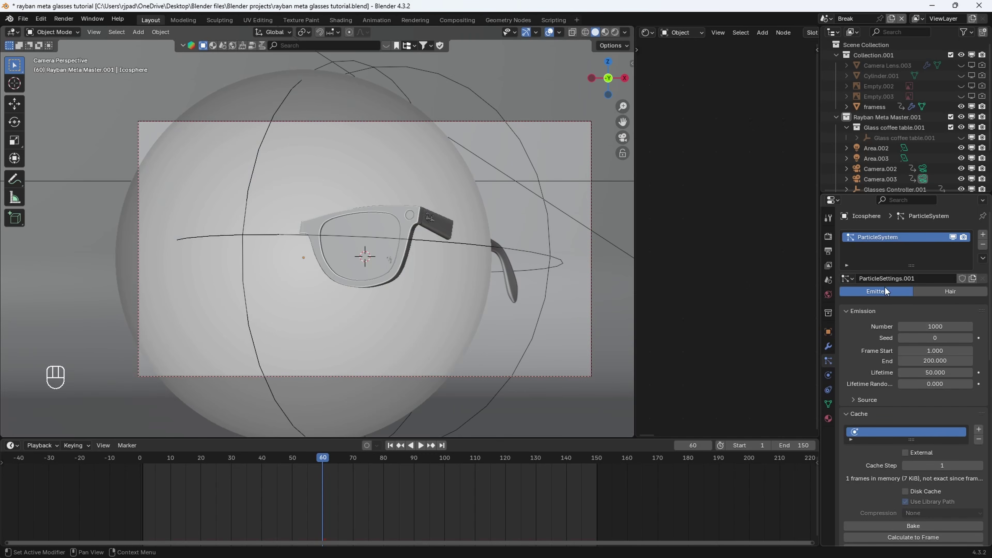
left_click(933, 326)
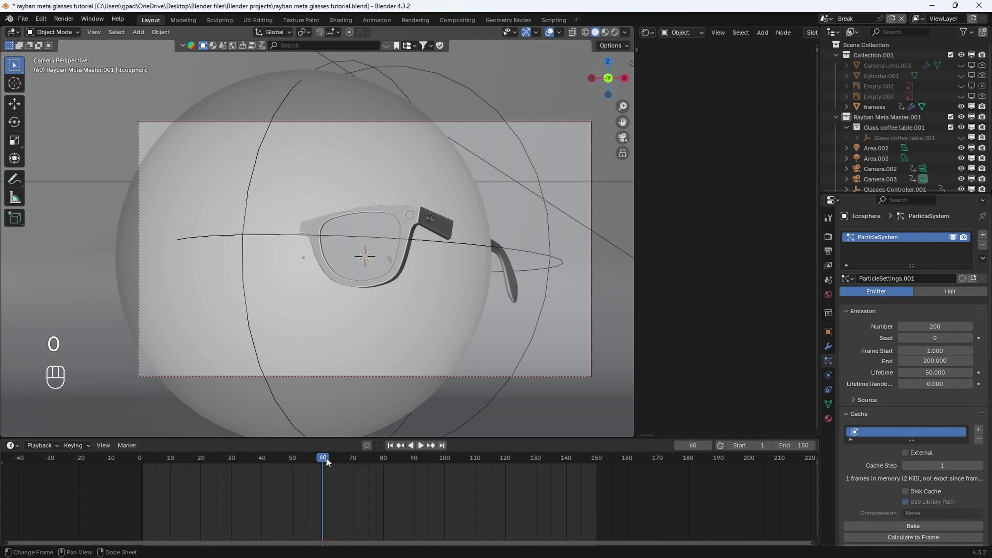
Set the particle emission to start at frame 60 and end at frame 70, with a lifetime of 15
left_click(911, 354)
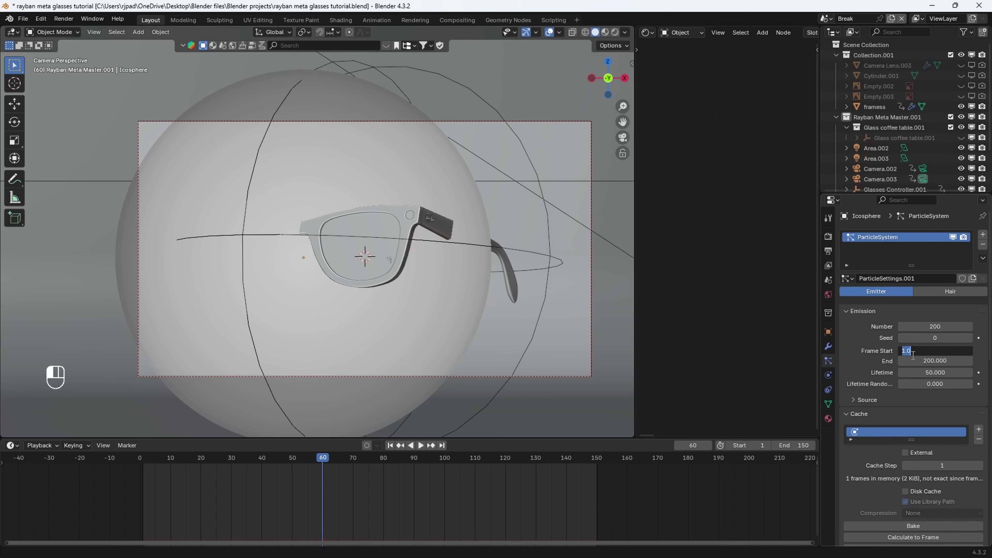
type("60")
key("Return")
left_click(914, 360)
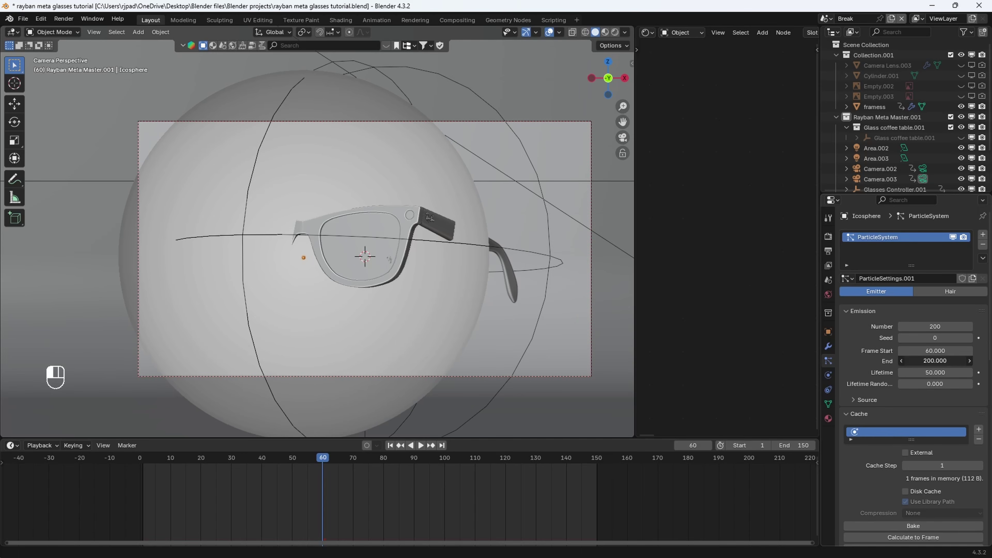
type("70")
key("Return")
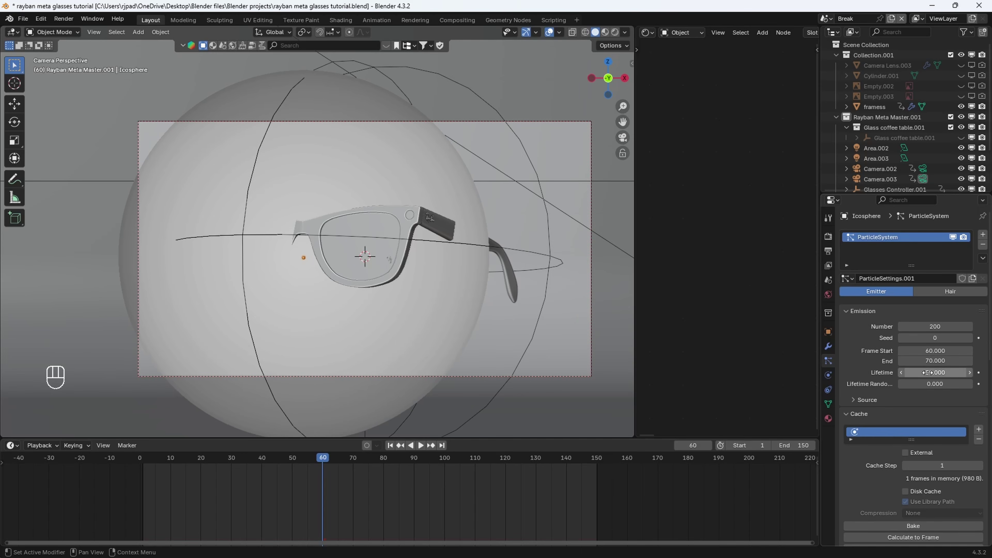
left_click(929, 373)
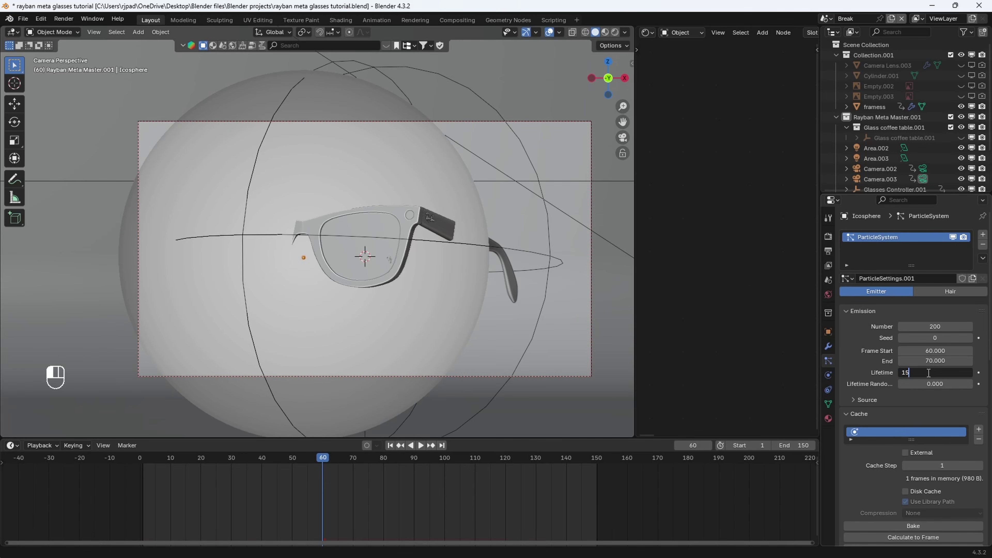
type("15")
key("Return")
Play back the particle emission and scrub to frame 68 to inspect the burst
scroll(938, 387, "down", 10)
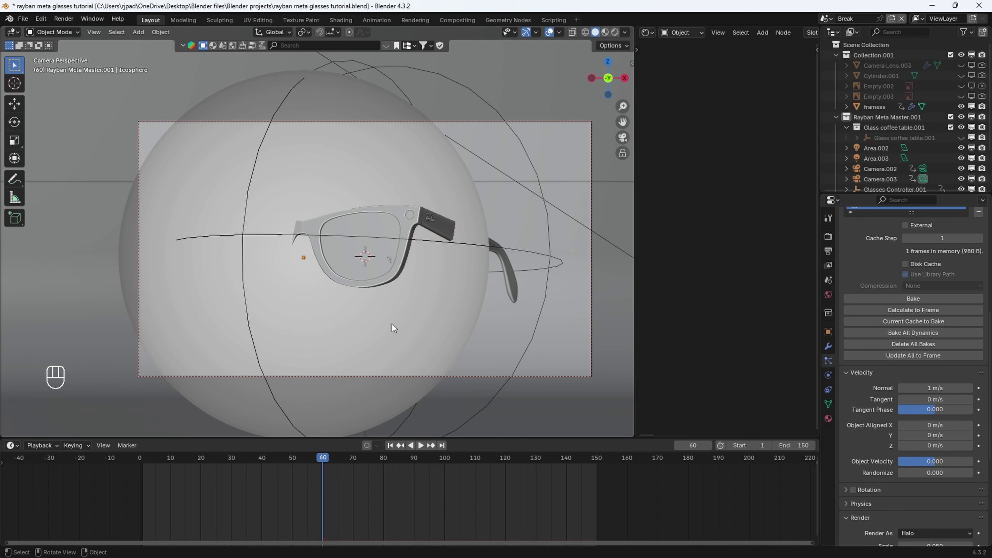
key("space")
key("space")
left_click(353, 459)
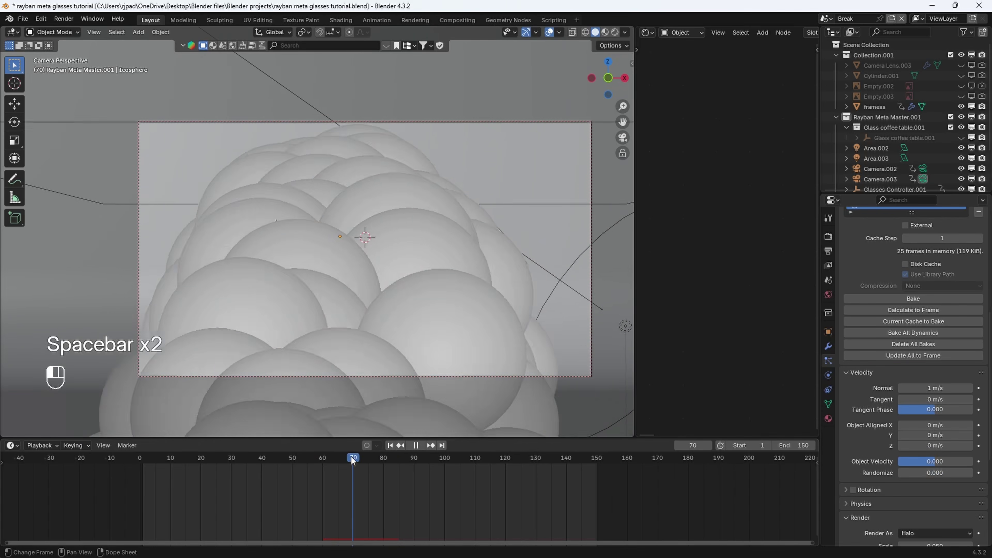
left_click_drag(353, 459, 347, 460)
Set the gravity field weight of the particles to 0 and play the burst back up to frame 94
scroll(870, 357, "down", 9)
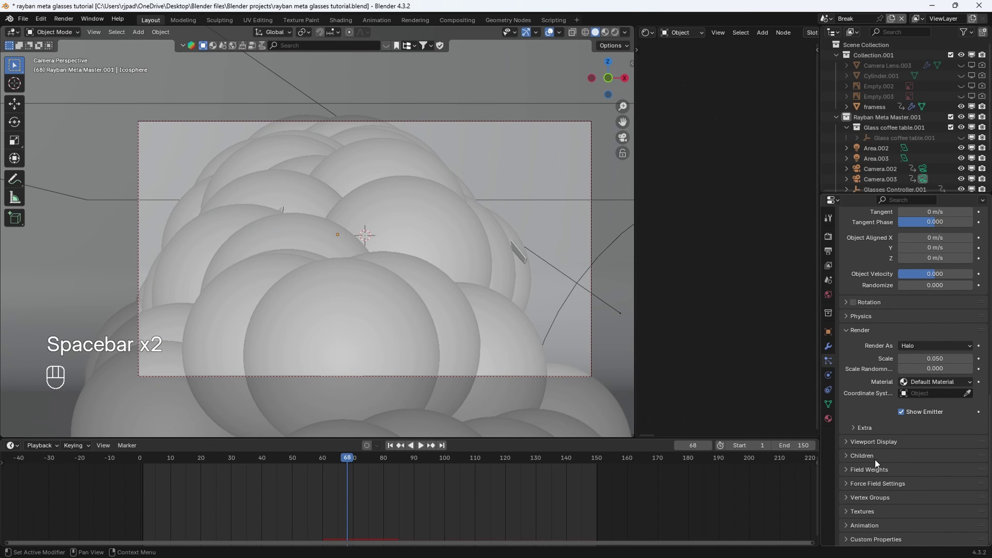
left_click(874, 484)
left_click(868, 471)
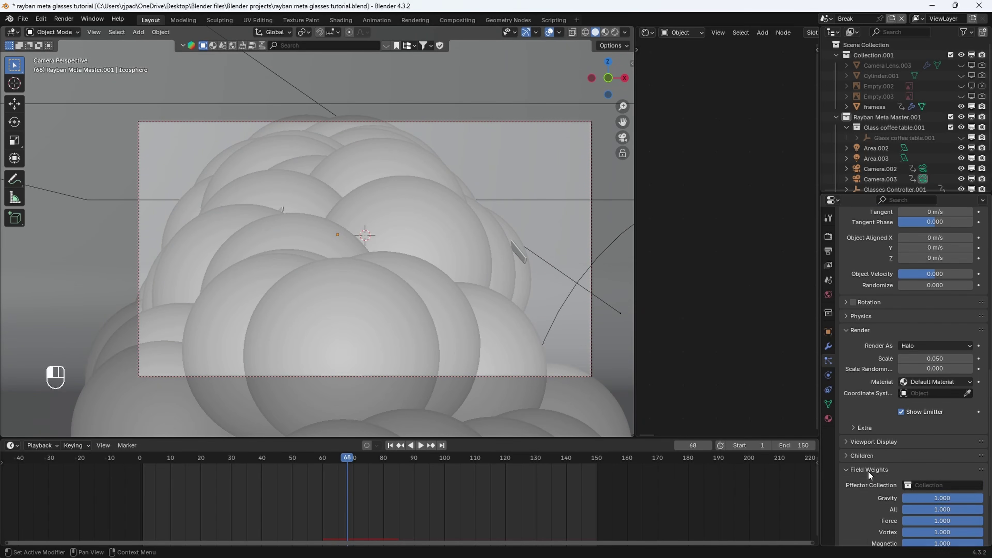
scroll(946, 450, "down", 5)
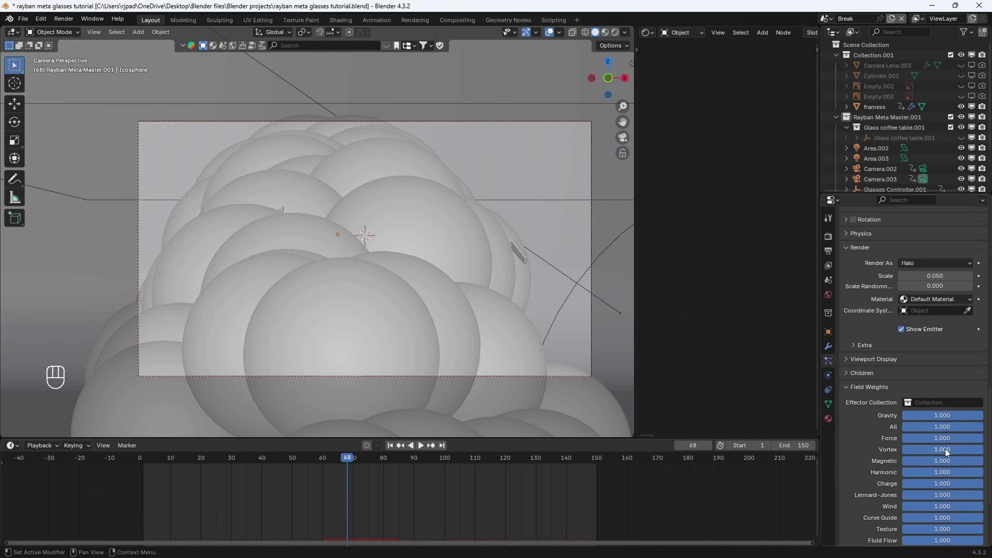
left_click(314, 464)
key("space")
key("space")
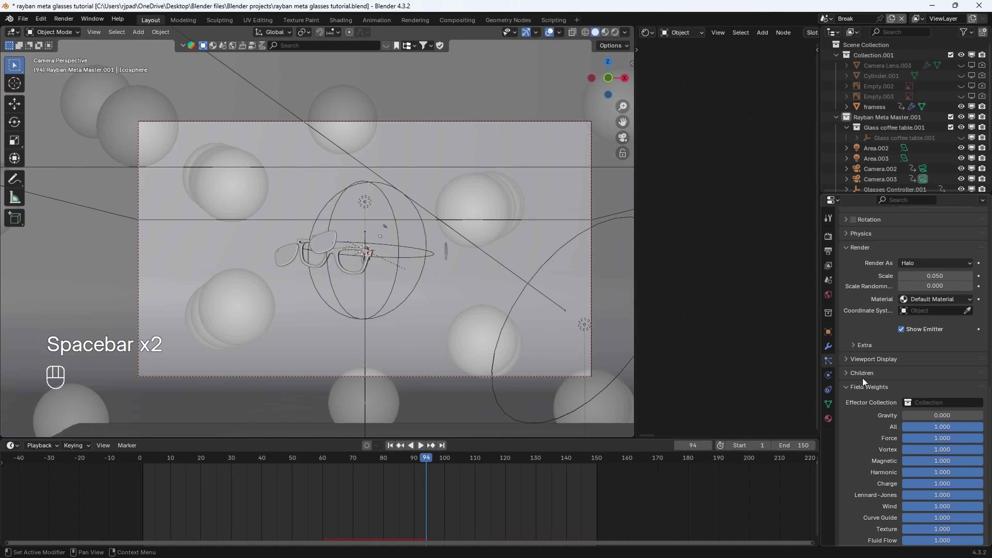
Set the normal velocity of the particles to 0.7 m/s
scroll(862, 379, "up", 15)
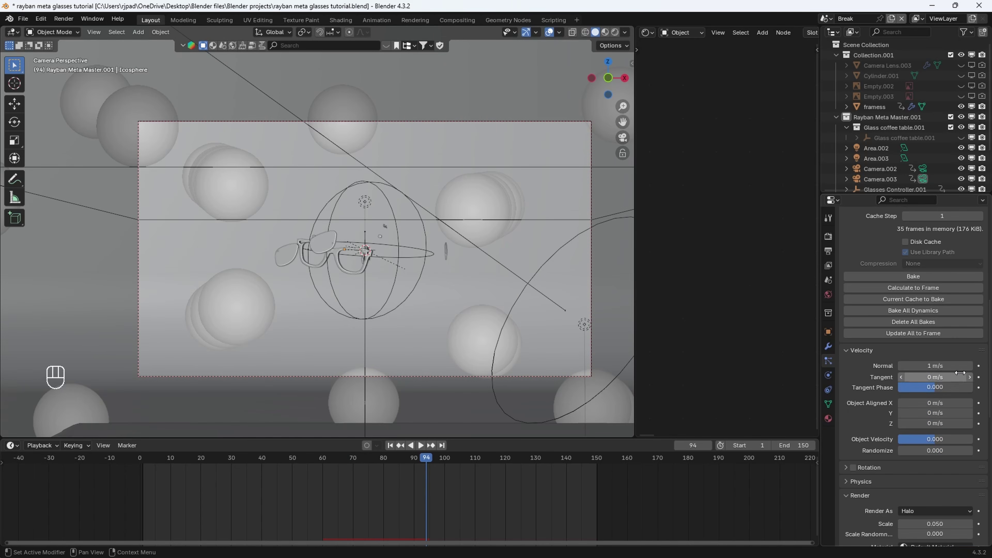
left_click(931, 367)
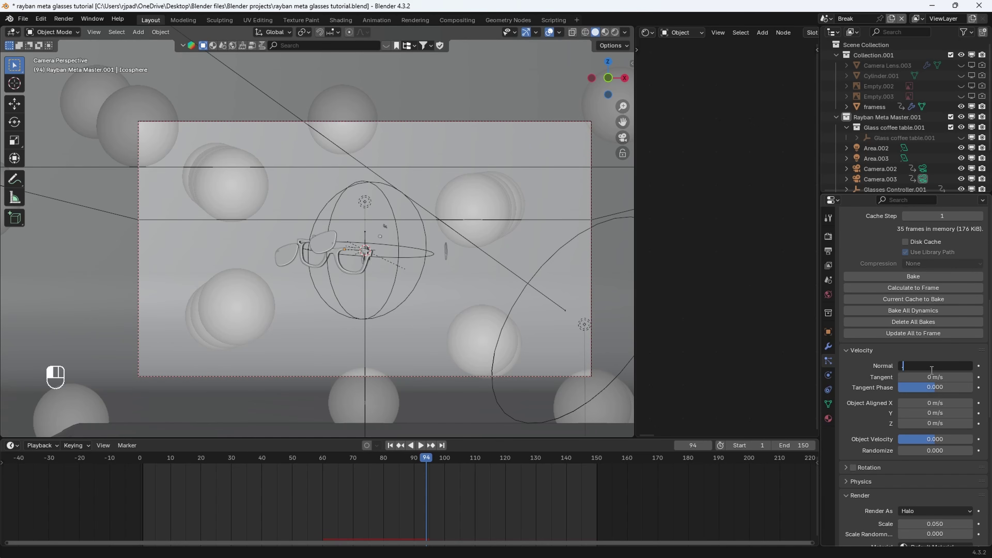
type(".7")
key("Return")
Add a second ico sphere with a 1 m radius at the 3D cursor
scroll(931, 371, "down", 9)
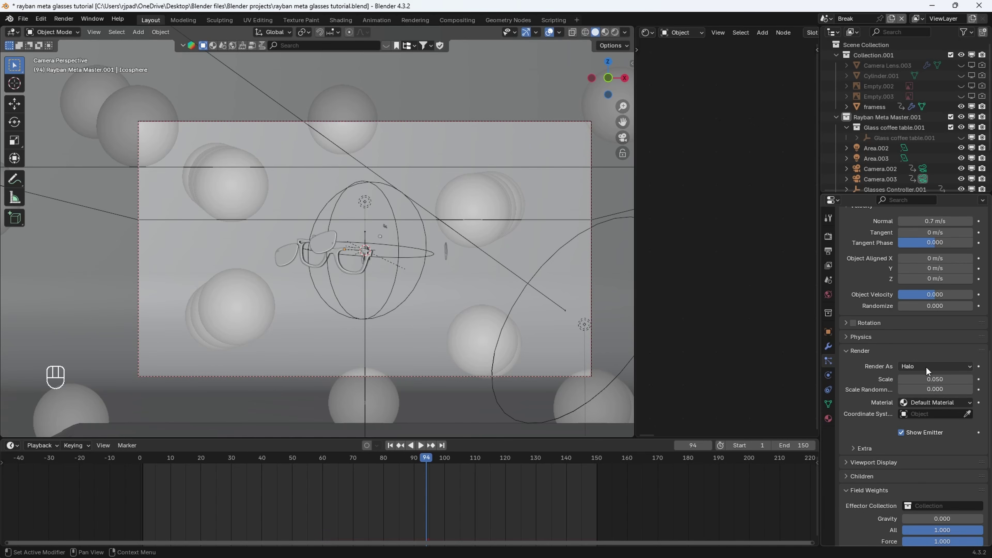
middle_click_drag(251, 194, 401, 278)
scroll(342, 242, "down", 8)
scroll(375, 270, "up", 3)
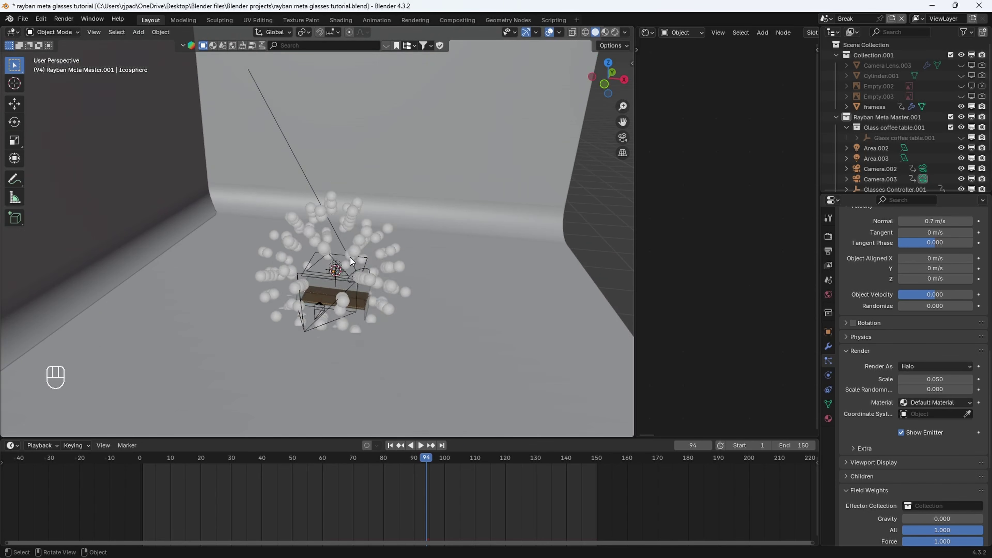
key("shift+a")
mouse_move(351, 257)
left_click(400, 299)
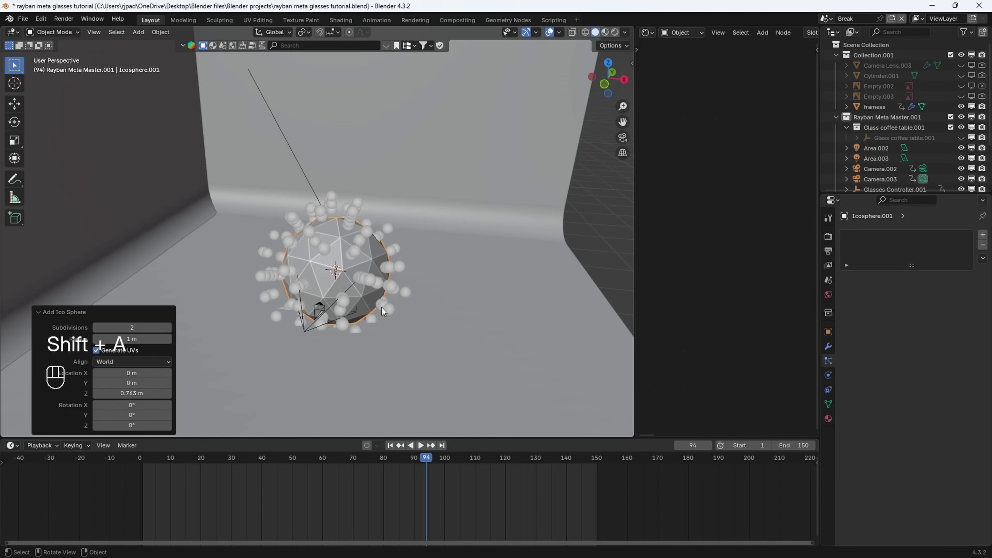
Set the new ico sphere's subdivisions to 1 and scale it down to 0.178
left_click(95, 327)
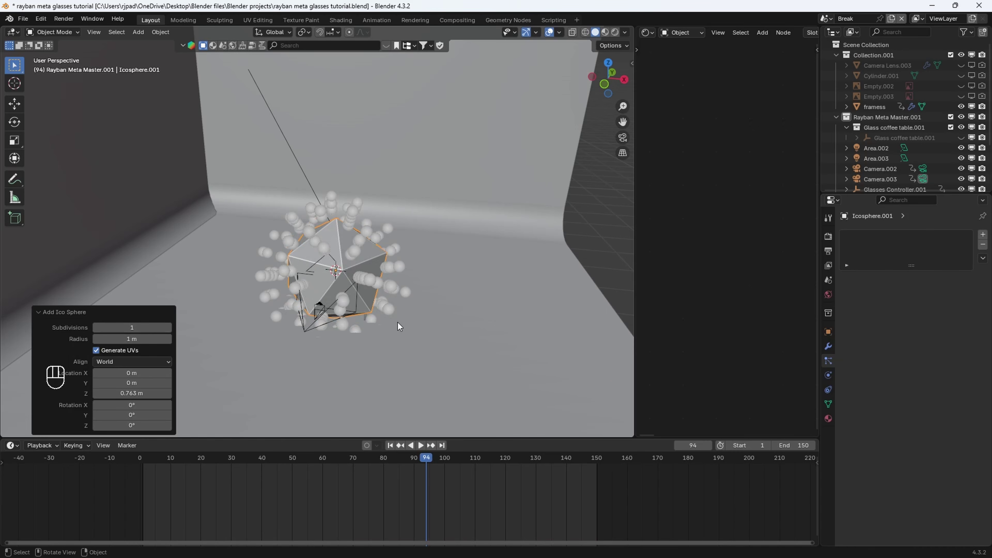
scroll(398, 322, "down", 5)
middle_click_drag(390, 271, 415, 257, "shift")
scroll(486, 308, "up", 2)
scroll(376, 264, "up", 6)
key("s")
left_click(385, 256)
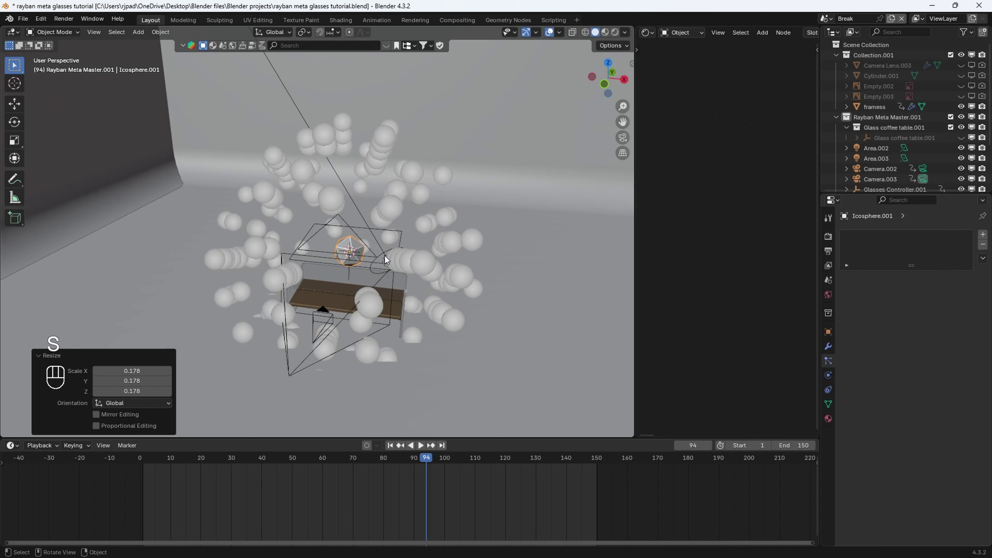
Shrink the ico sphere further to a scale of about 0.003 and show its transform values
key("KP_Decimal")
key("s")
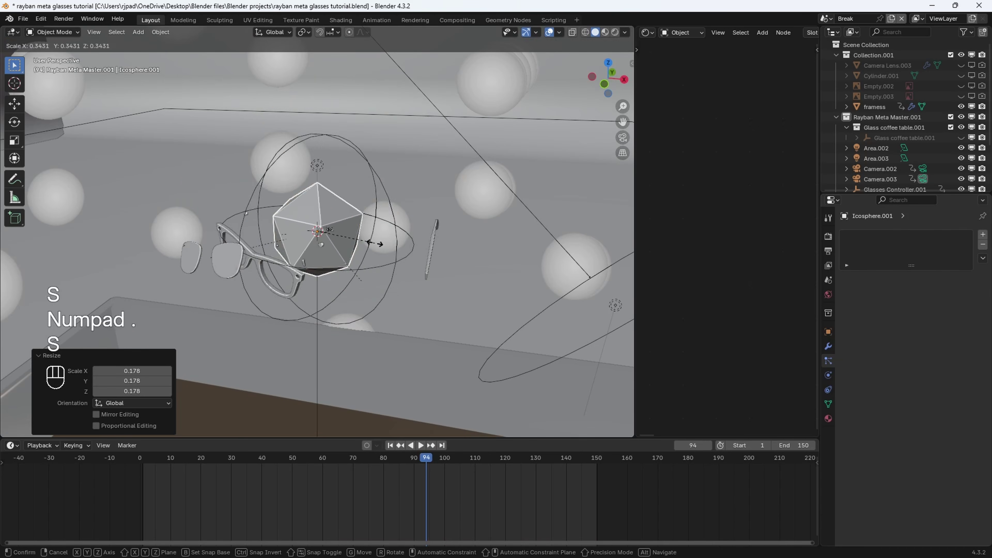
left_click(347, 239)
scroll(381, 244, "up", 4)
key("s")
left_click(329, 238)
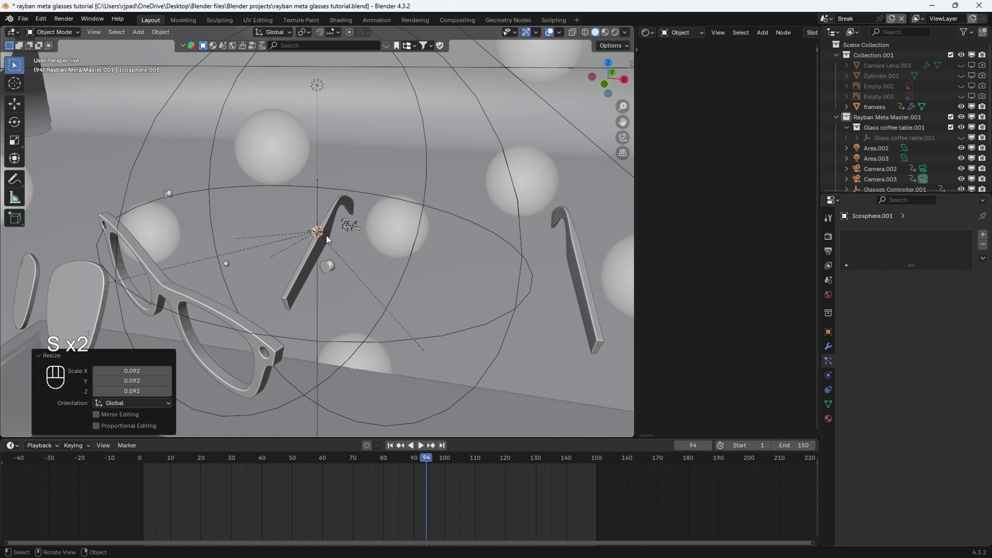
key("s")
left_click(375, 253)
key("n")
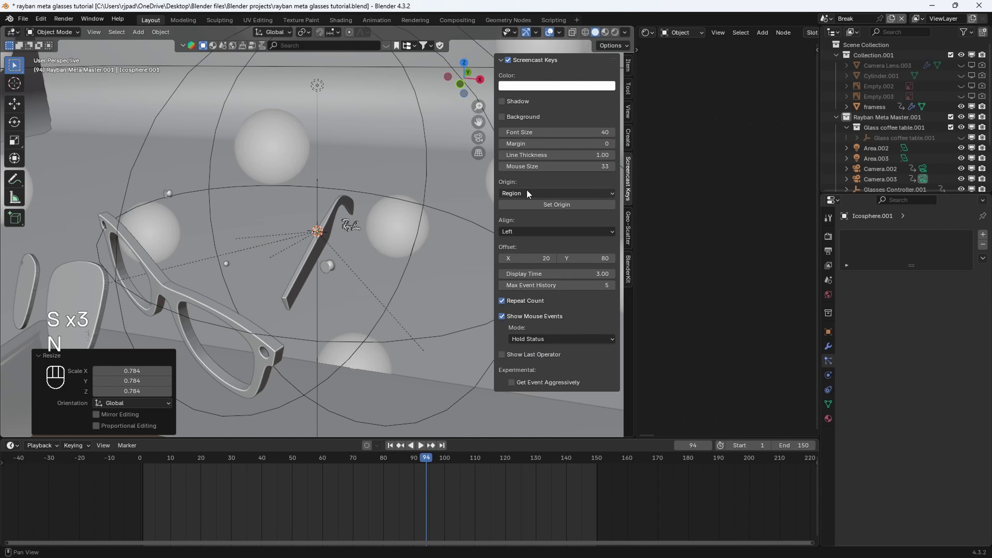
left_click(625, 67)
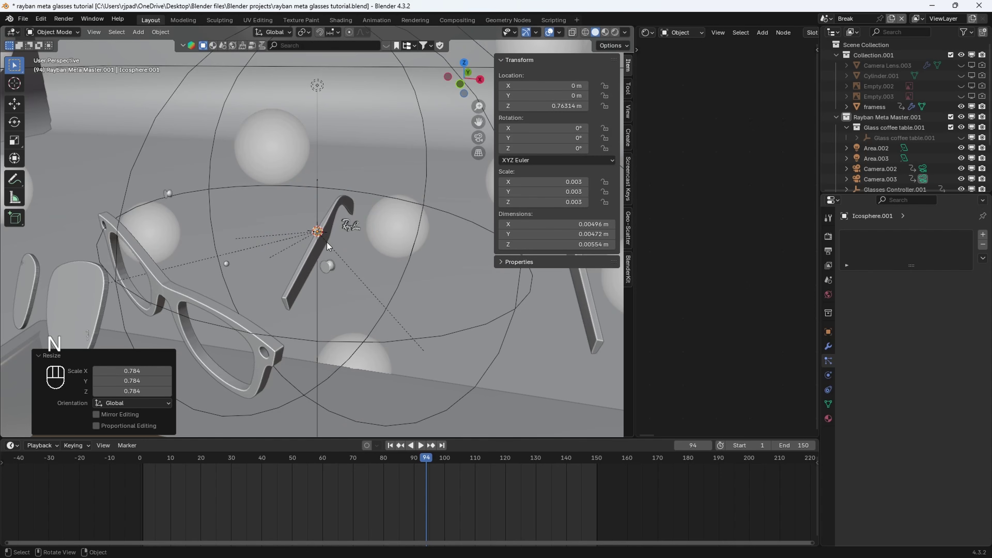
Move the tiny ico sphere about -10.136 m along the X axis, outside the backdrop
scroll(358, 267, "down", 8)
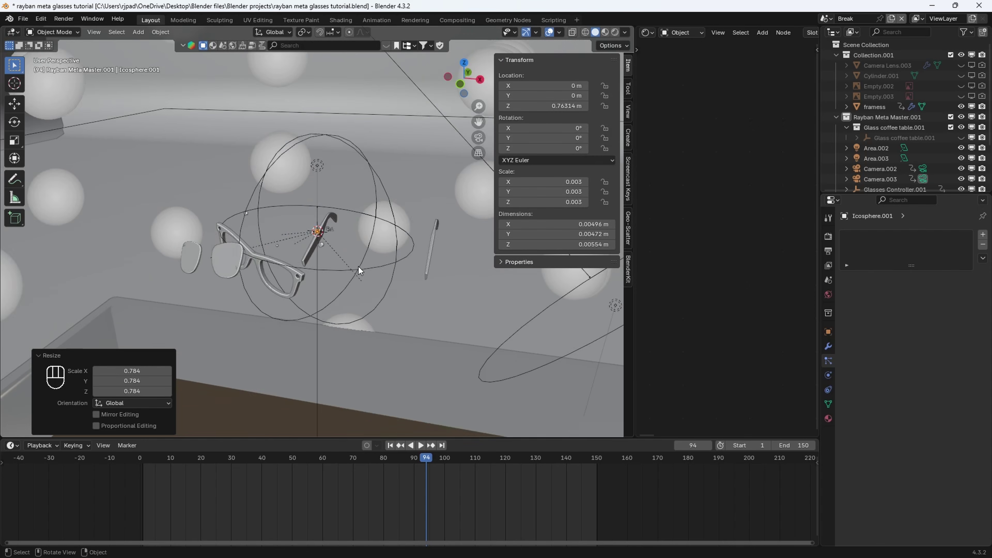
scroll(350, 247, "down", 6)
key("g")
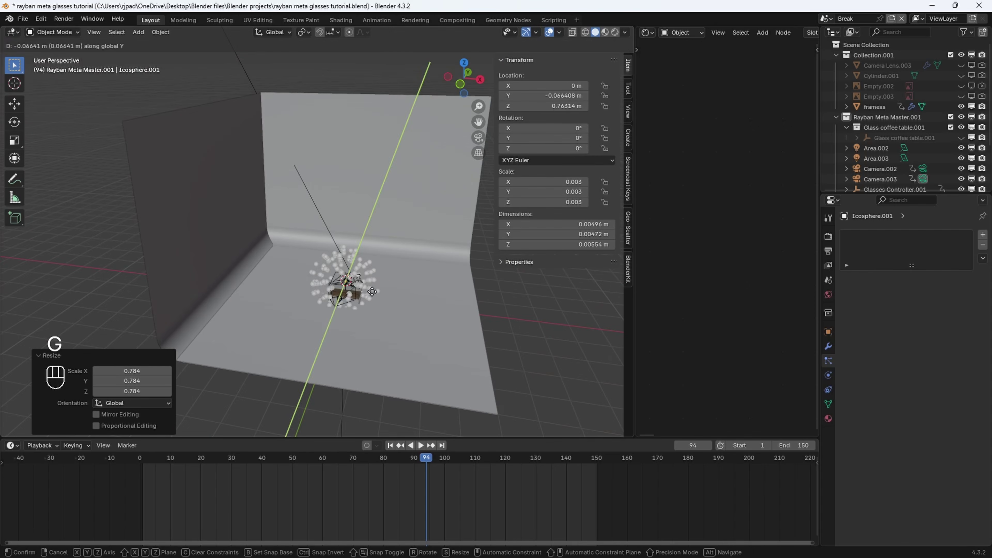
key("x")
left_click(145, 282)
Rename the second ico sphere as particle
scroll(898, 156, "down", 3)
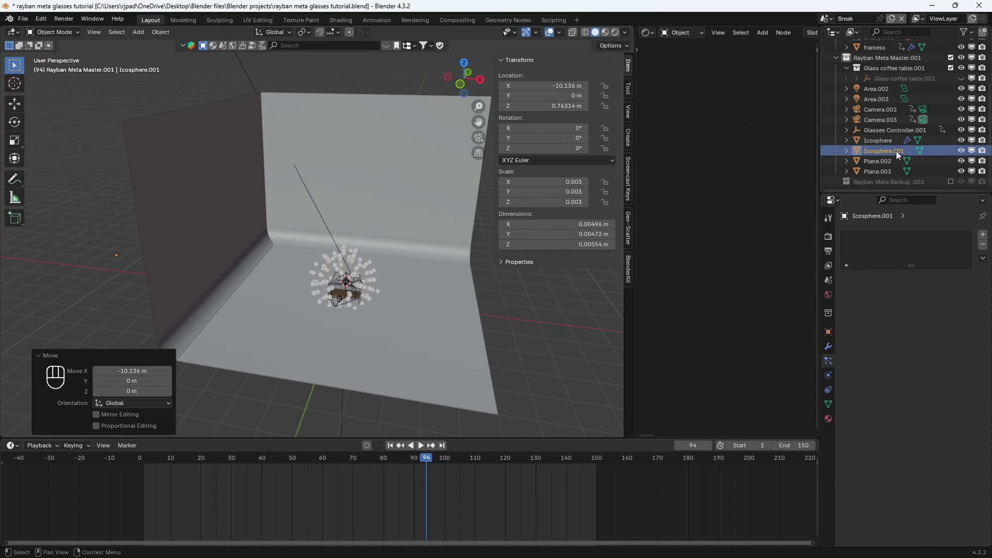
double_click(900, 153)
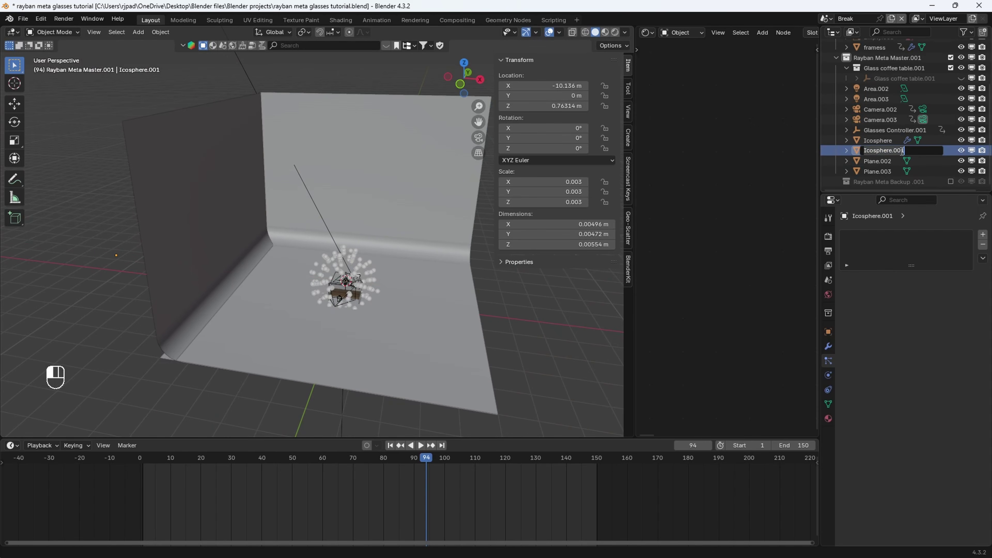
type("particle")
key("Return")
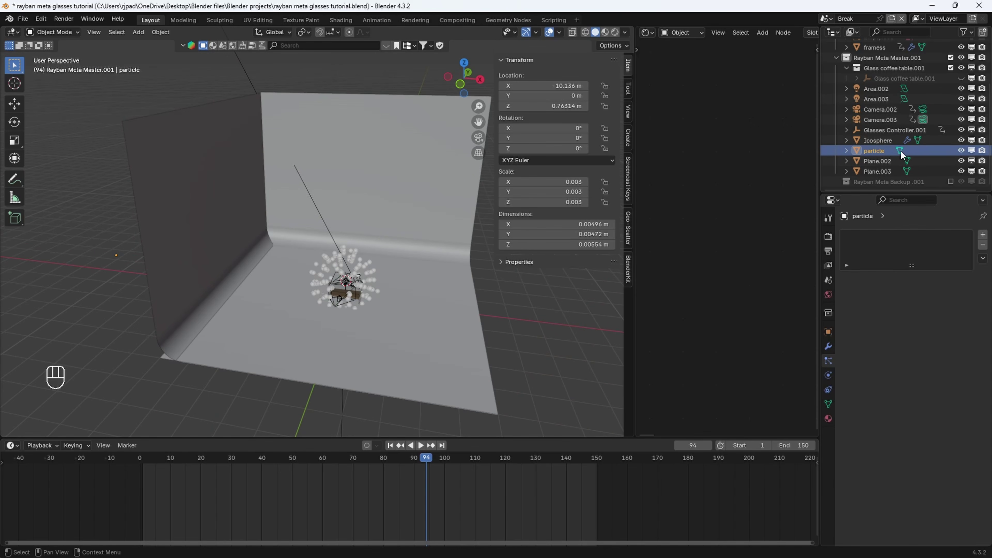
Through the camera view, set the emitter's particles to render as Object with particle as the instance object
key("KP_0")
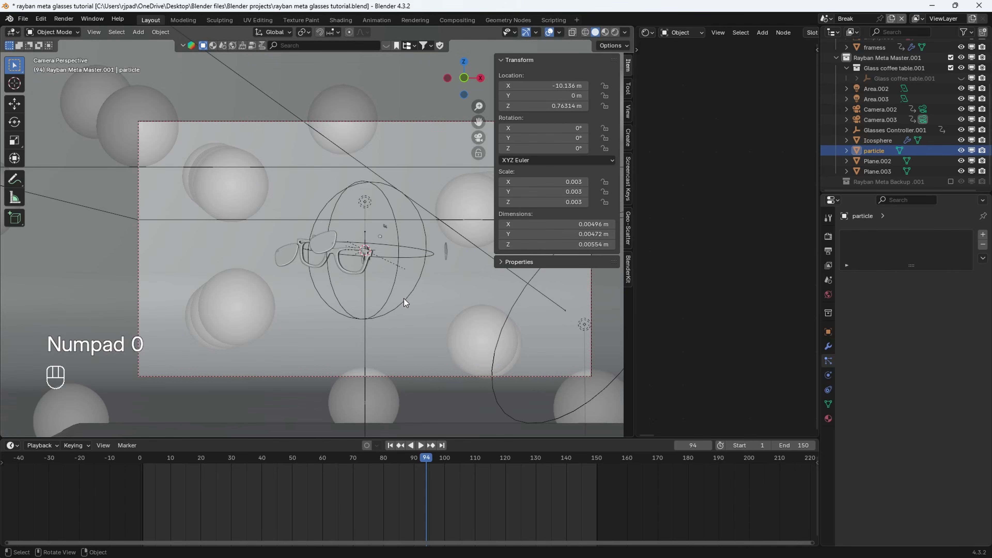
left_click(351, 122)
scroll(906, 331, "down", 10)
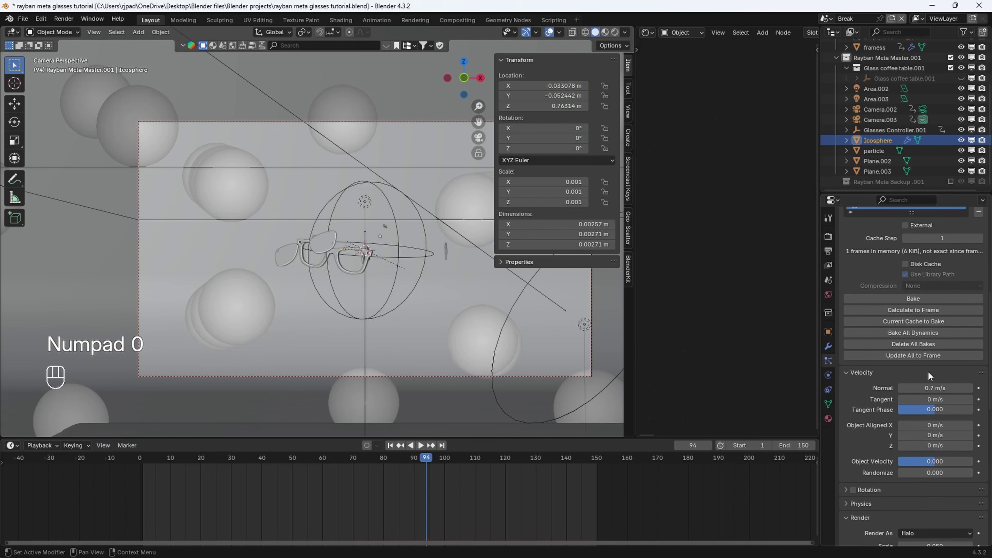
left_click(913, 369)
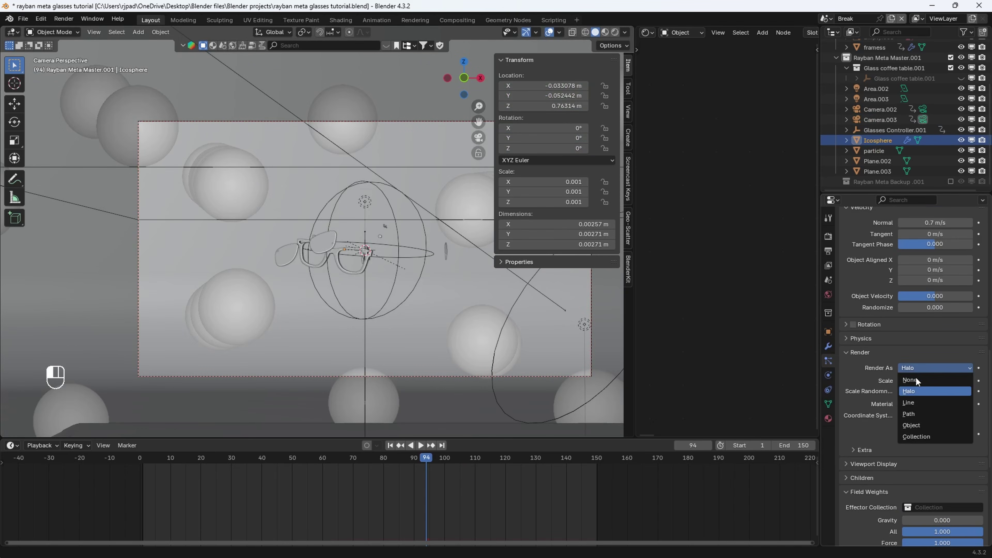
left_click(919, 426)
left_click(932, 444)
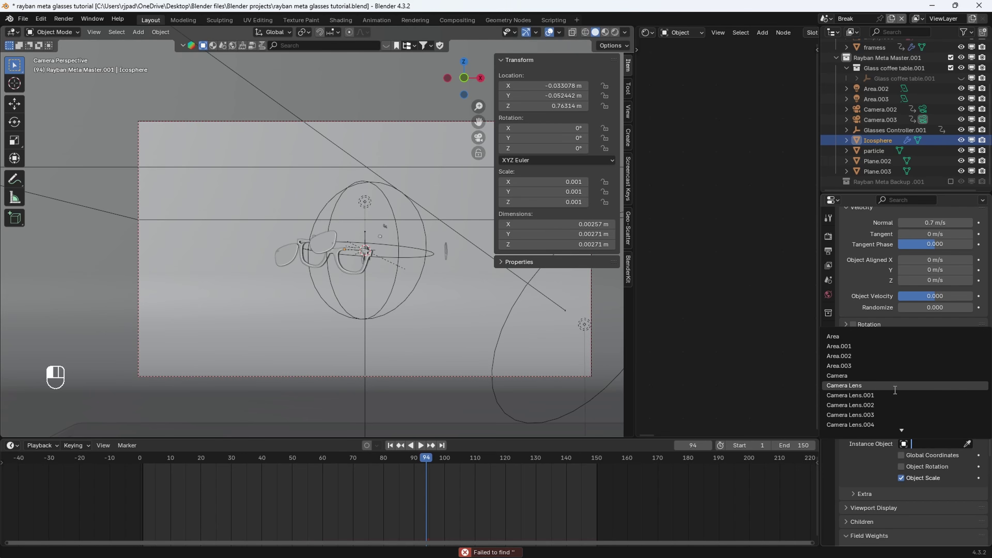
type("part")
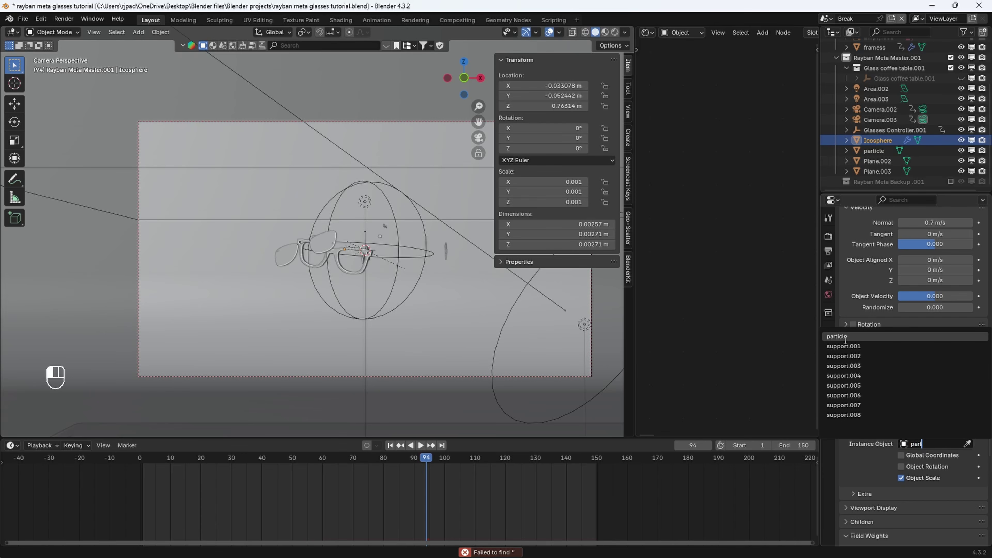
left_click(865, 336)
Play the burst to frame 78 and set the particles' render scale to 0.9
key("space")
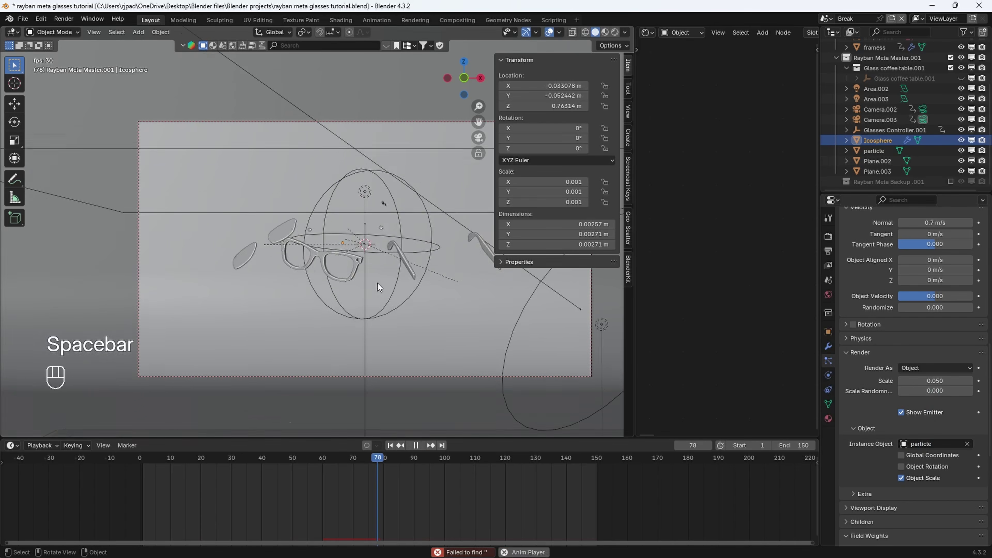
key("space")
scroll(449, 272, "up", 5)
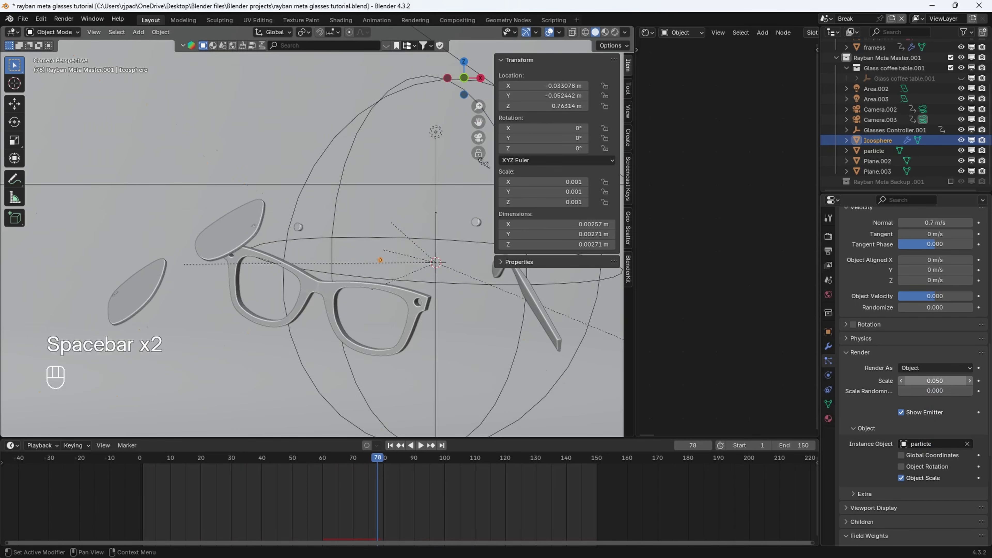
left_click(929, 382)
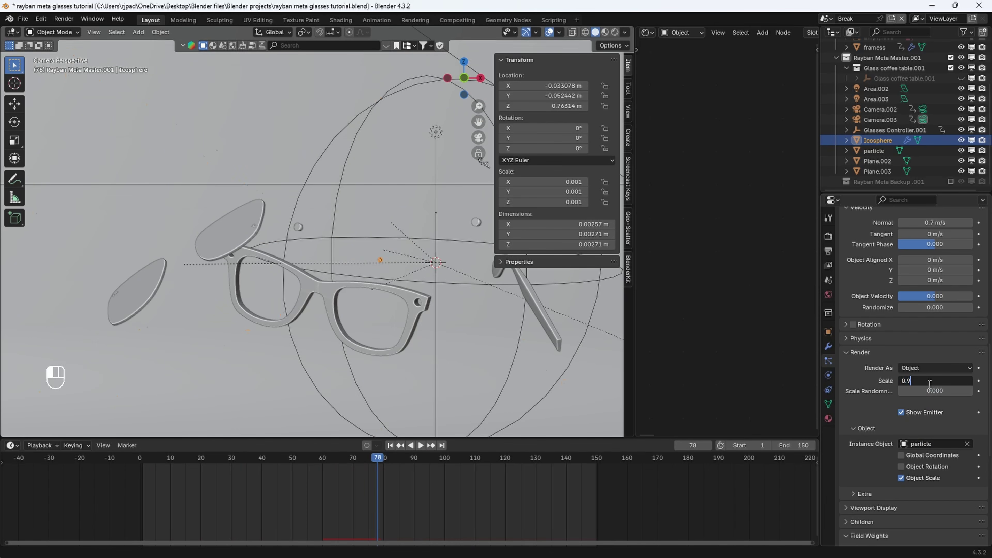
type("0.9")
key("Return")
Set the particles' scale randomness to 1 and turn off Show Emitter
left_click_drag(934, 392, 950, 391)
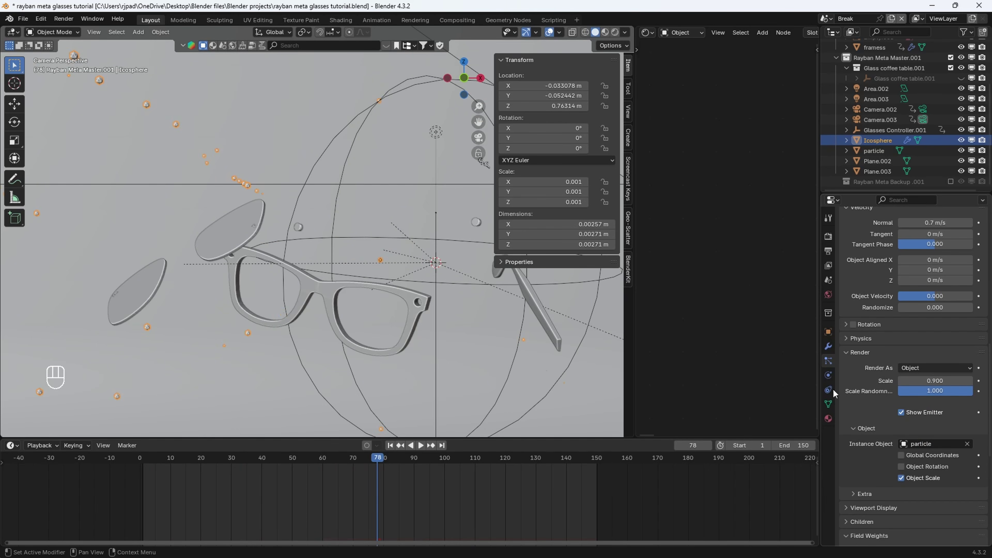
left_click(902, 412)
scroll(907, 421, "up", 20)
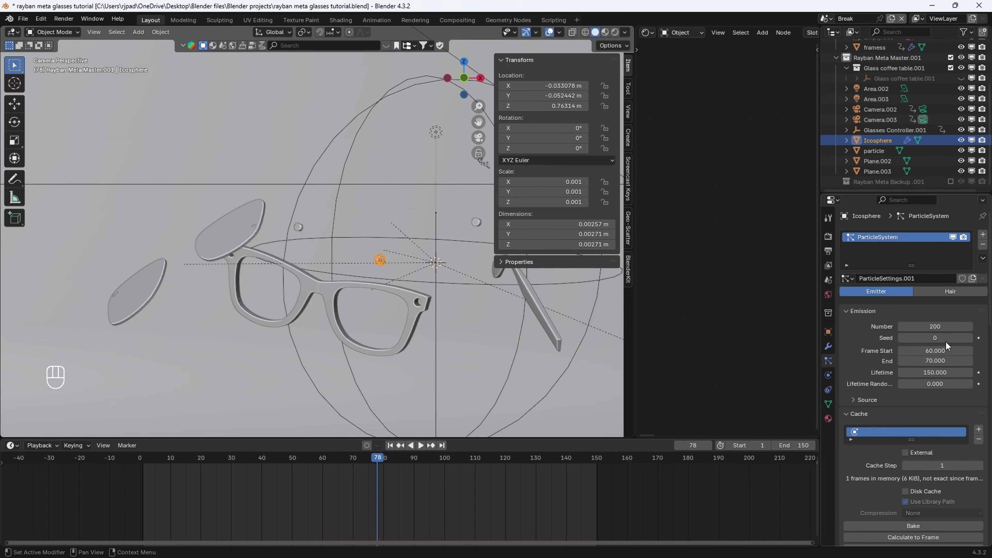
Hide the transform sidebar and play the animation up to frame 101 to check the particle burst
key("space")
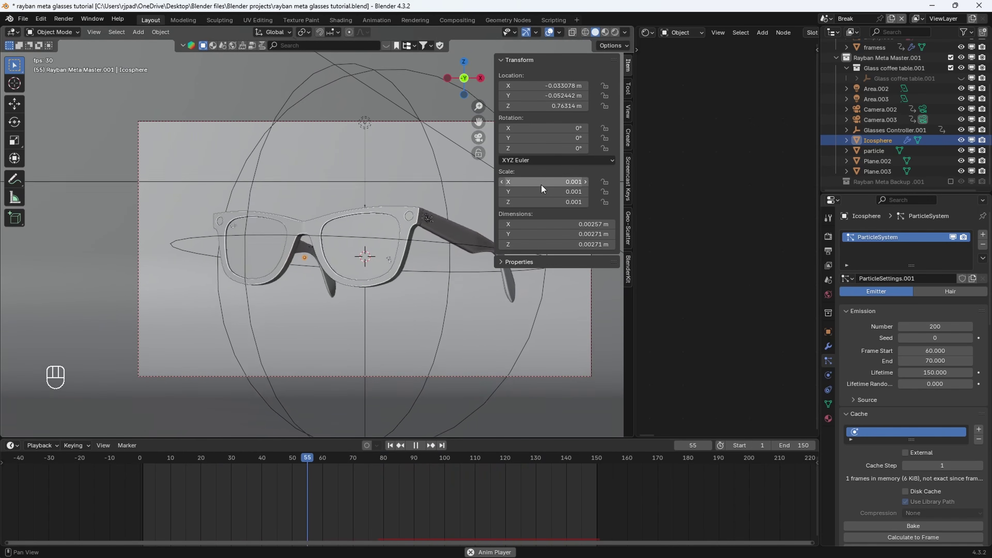
key("n")
key("space")
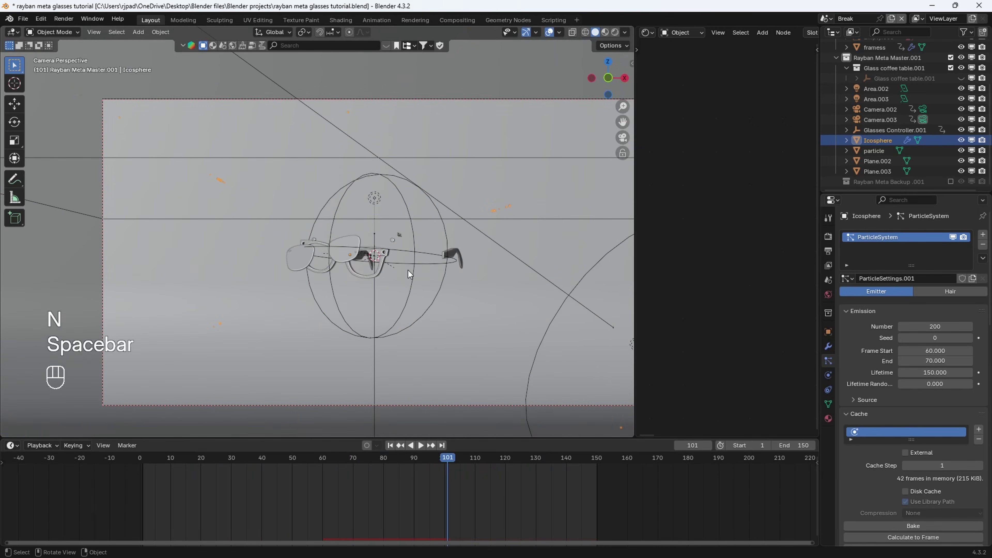
scroll(360, 198, "down", 2)
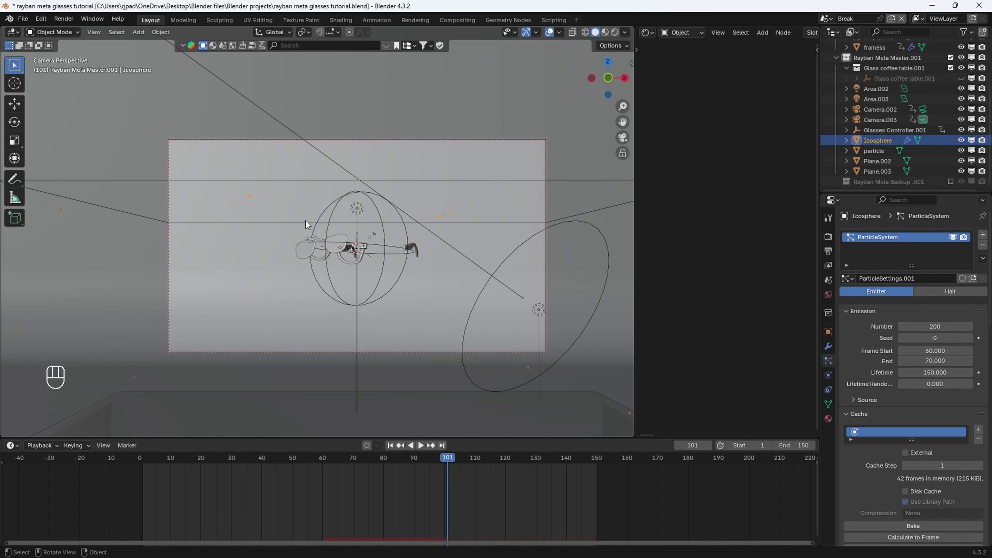
Go to frame 59 and add a Turbulence force field at the 3D cursor
left_click(319, 462)
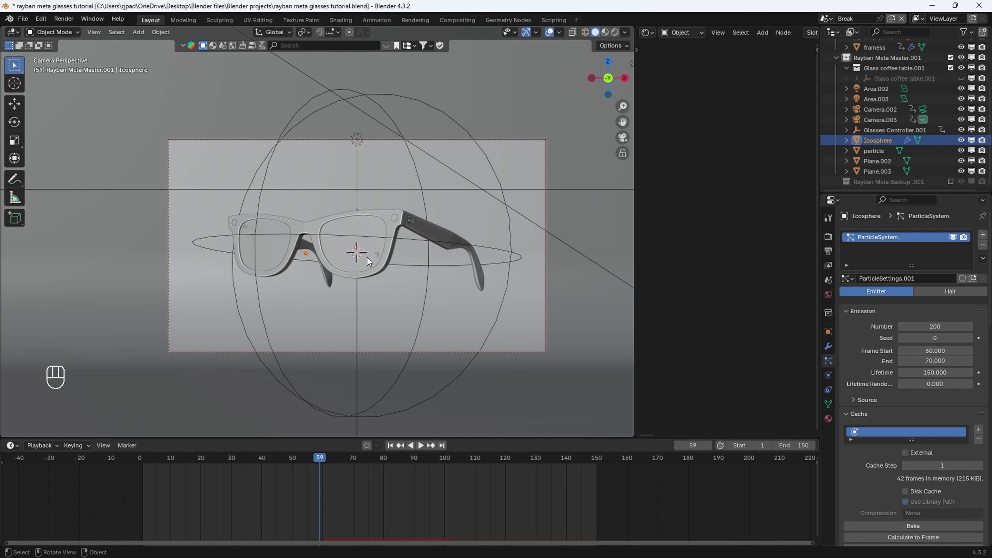
key("shift+a")
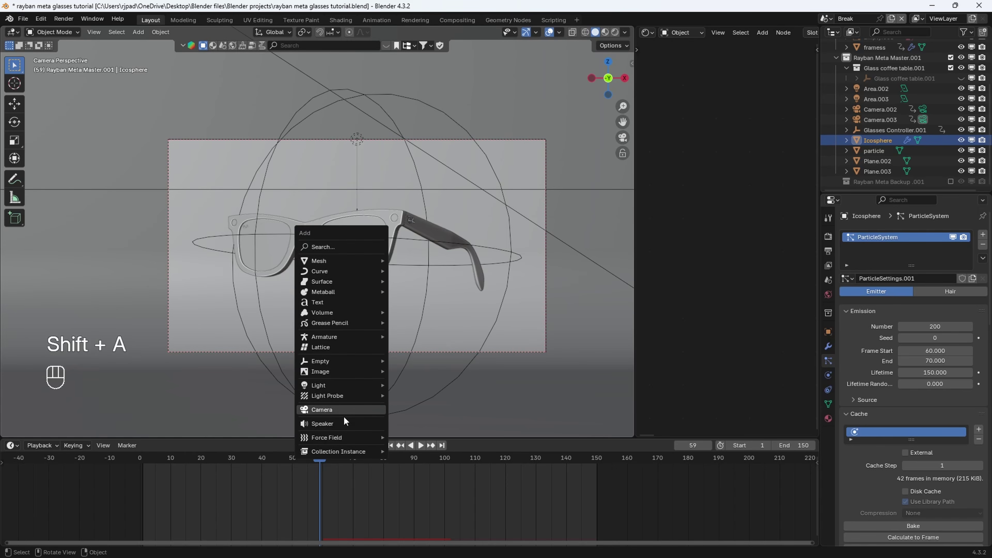
mouse_move(340, 398)
mouse_move(339, 435)
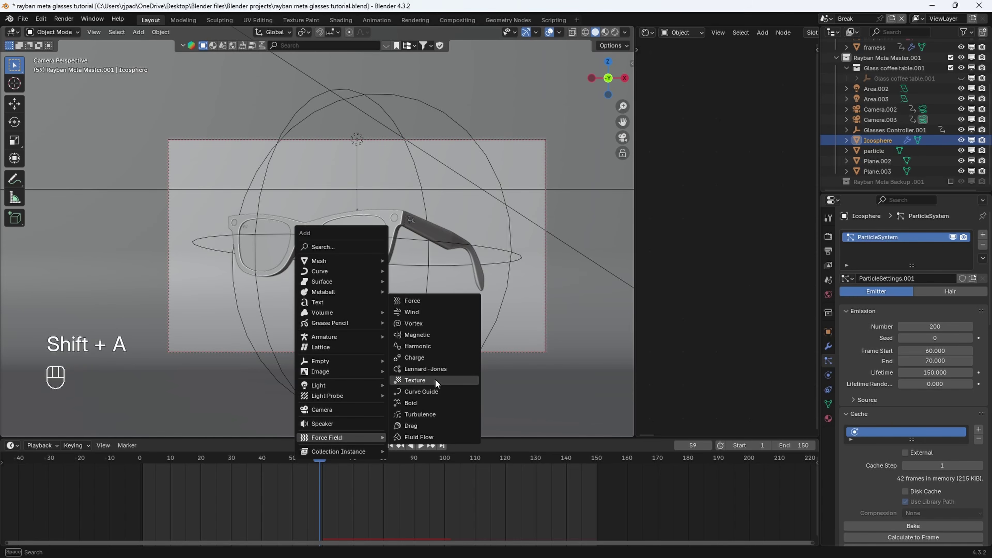
left_click(429, 413)
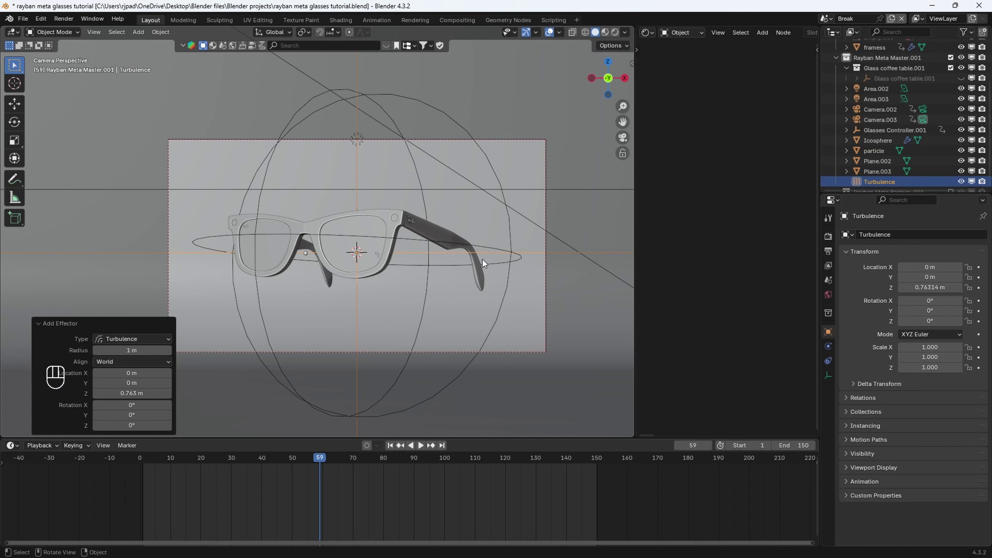
Set the turbulence field's strength to 0.1 and its flow to 2.5
scroll(874, 188, "down", 1)
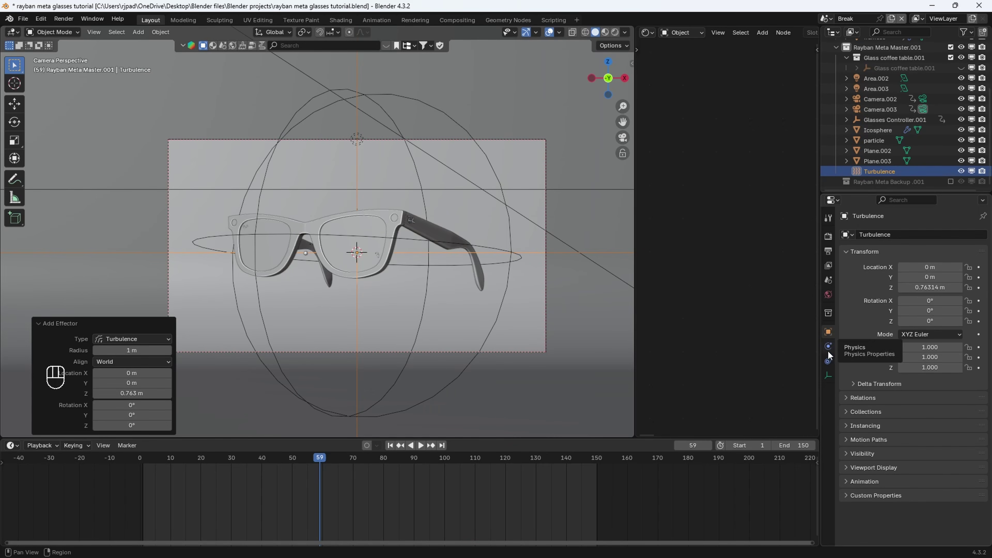
left_click(829, 361)
left_click(828, 346)
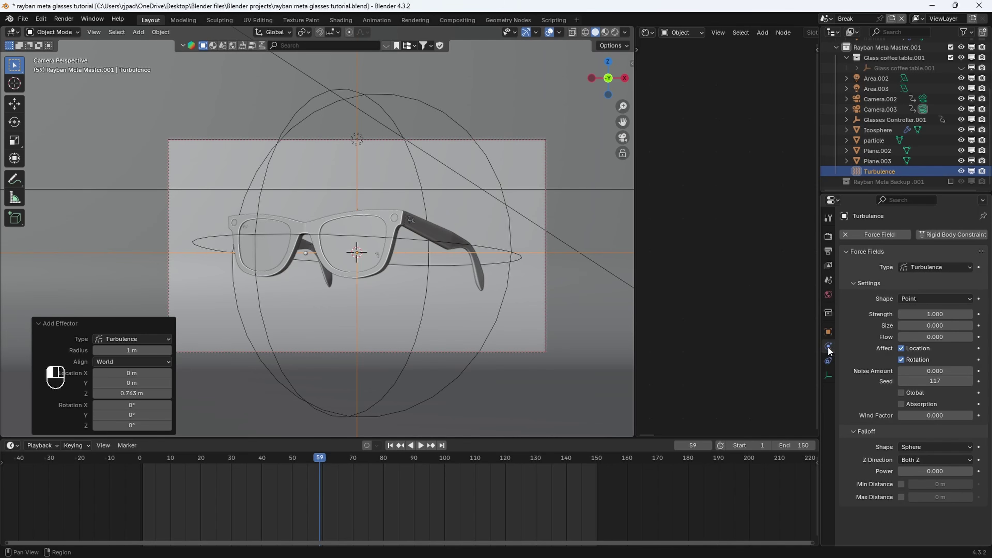
left_click(940, 316)
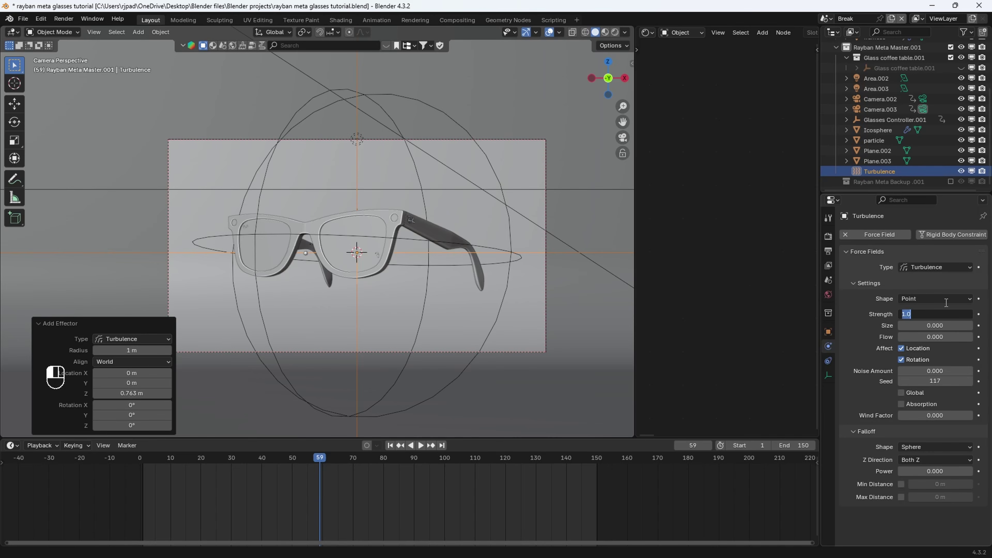
left_click(936, 337)
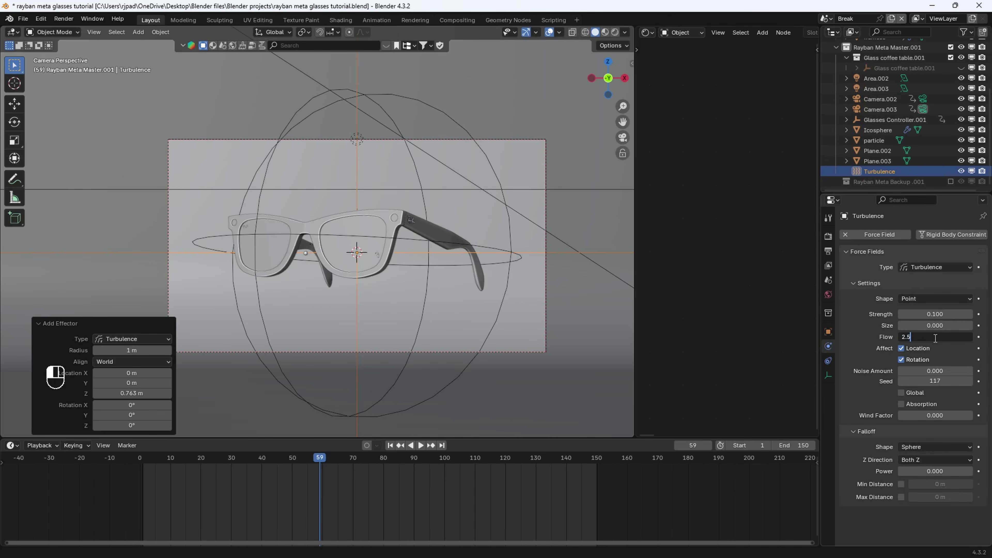
key("Return")
Play the animation with the turbulence up to frame 92 and inspect the scene outside the camera view
left_click(280, 460)
key("space")
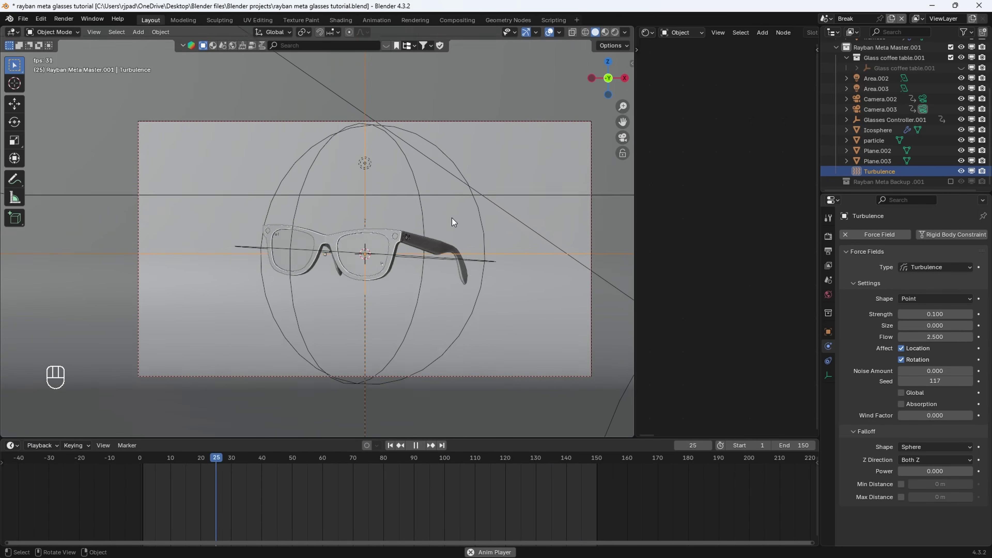
key("space")
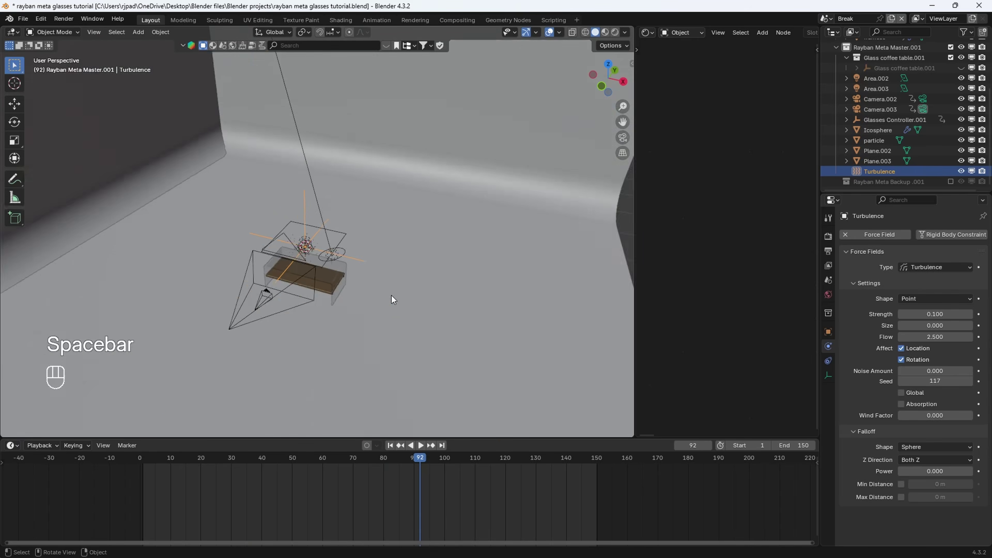
middle_click_drag(392, 296, 160, 270)
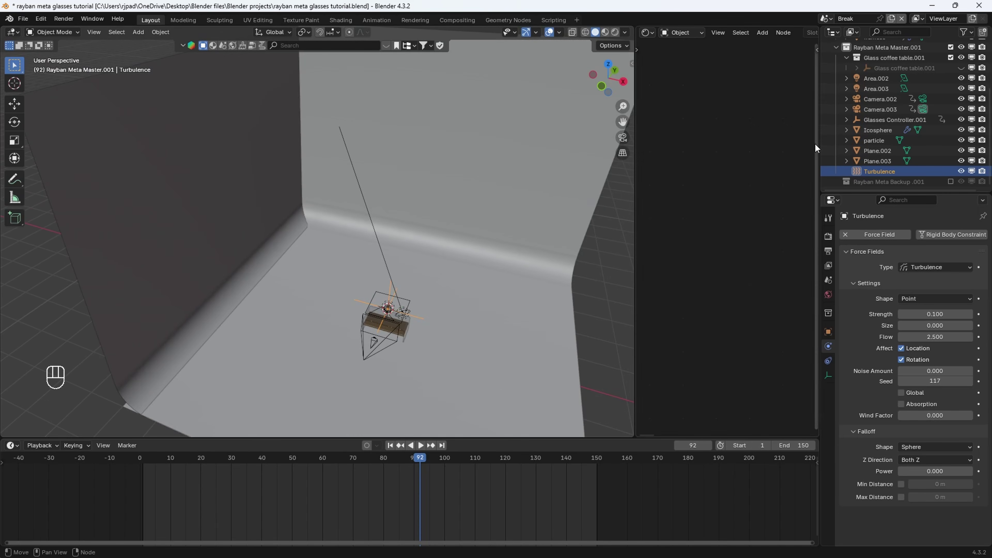
Give the particle object a new material with a Glass BSDF surface and 0.114 roughness
left_click(883, 140)
left_click(829, 420)
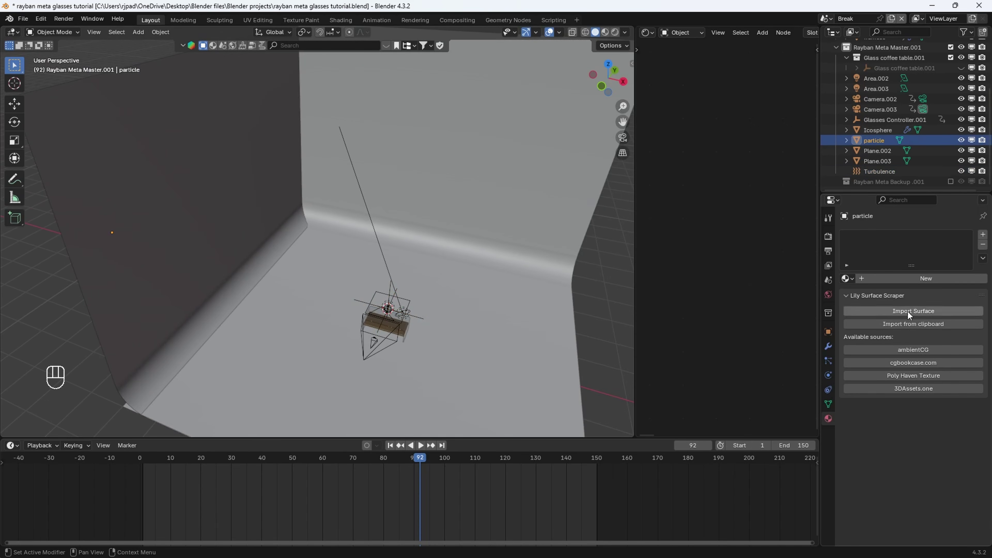
left_click(904, 279)
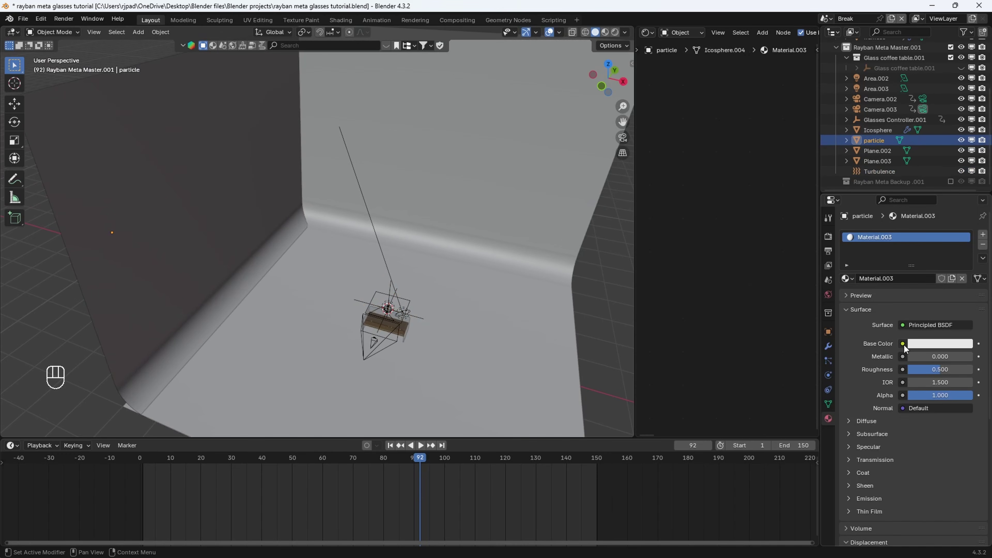
left_click(908, 325)
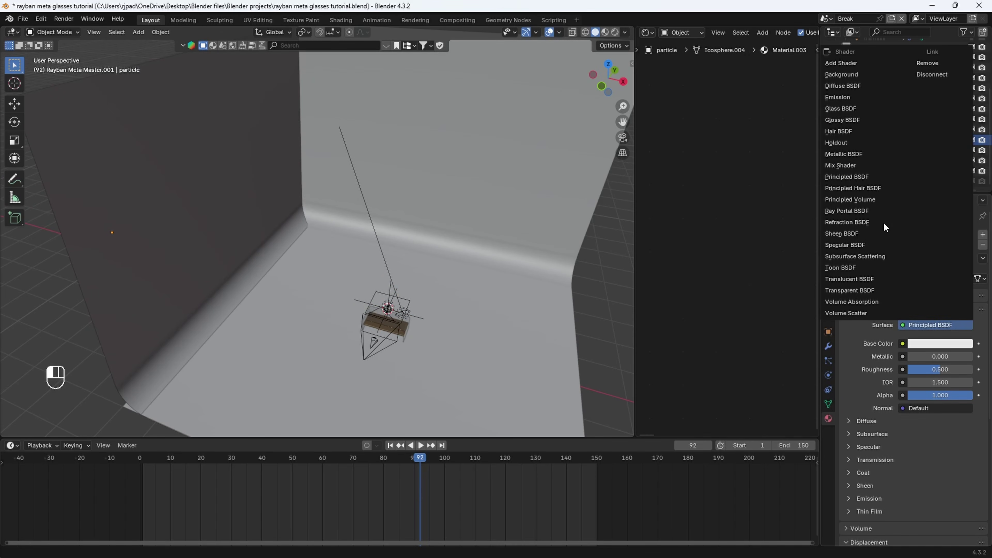
left_click(846, 109)
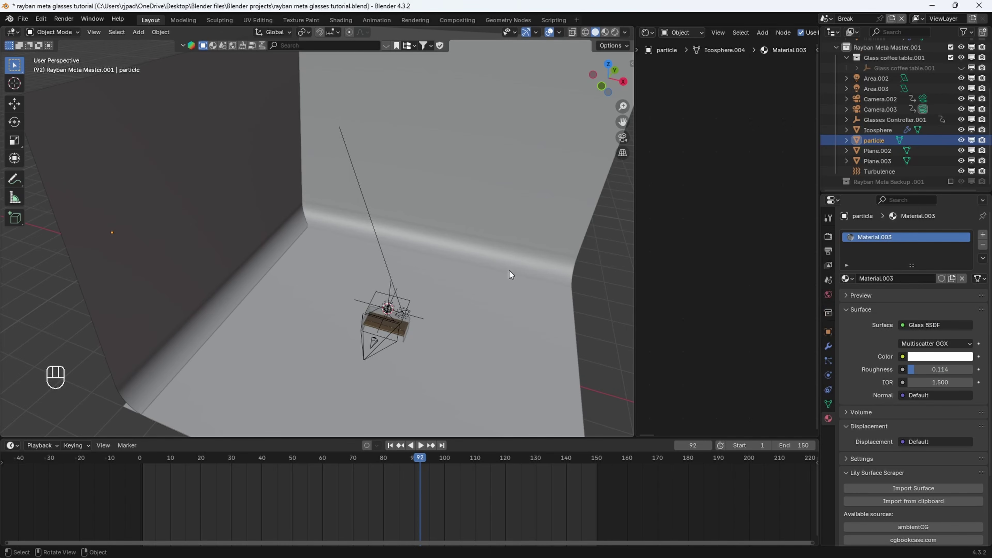
Return to the camera view, play the animation to frame 105, and inspect the glass particles in rendered shading
key("KP_0")
scroll(434, 314, "up", 1)
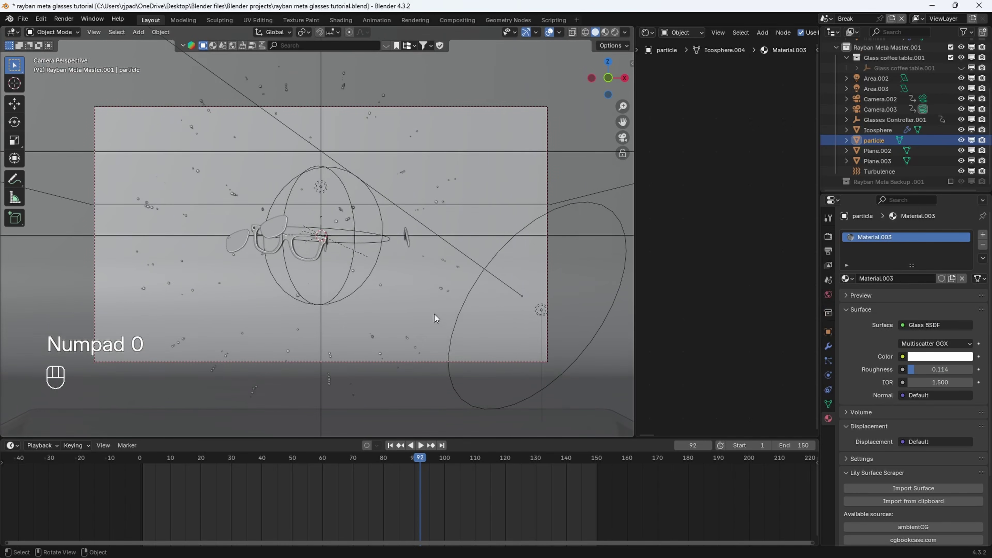
key("space")
key("space")
key("z")
left_click(445, 301)
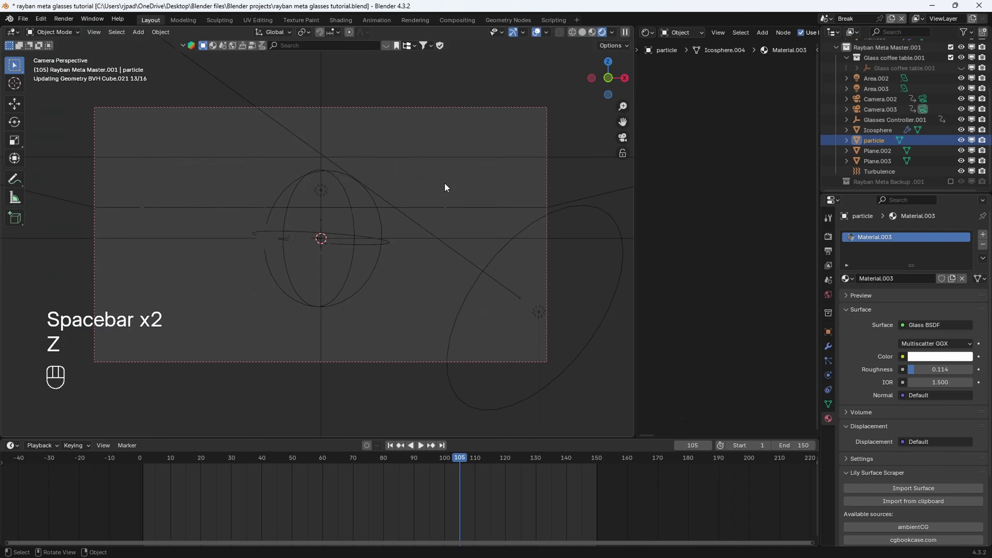
scroll(465, 210, "up", 2)
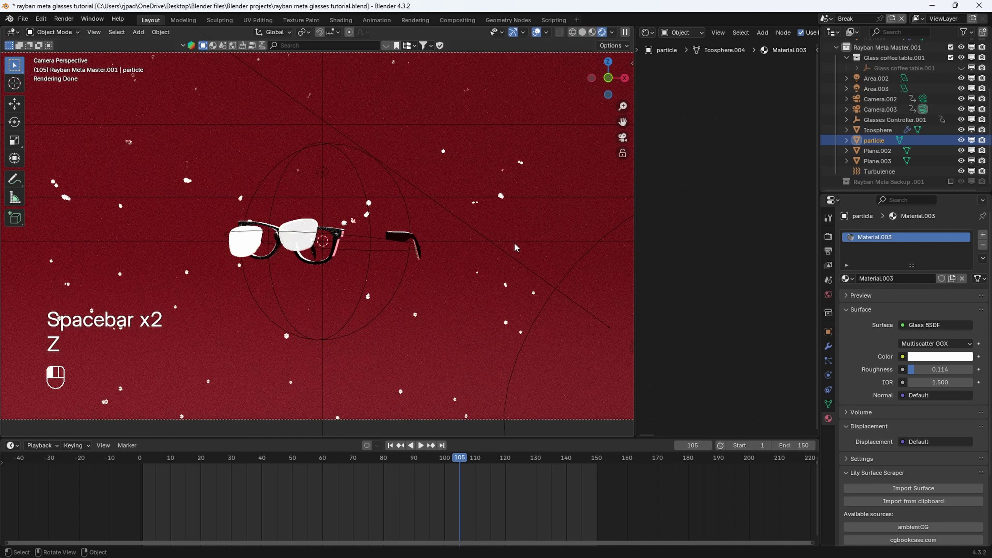
Inspect the rendered particles at frames 111 and 128 and review the render and color management settings
left_click(516, 244)
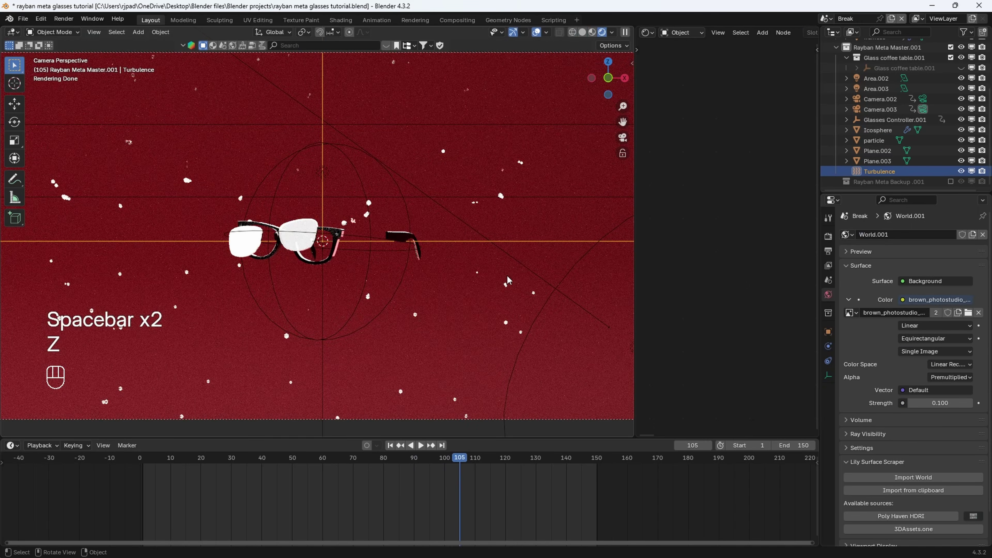
mouse_move(461, 461)
left_mouse_down()
mouse_move(487, 461)
mouse_move(478, 461)
left_mouse_up()
left_click(828, 236)
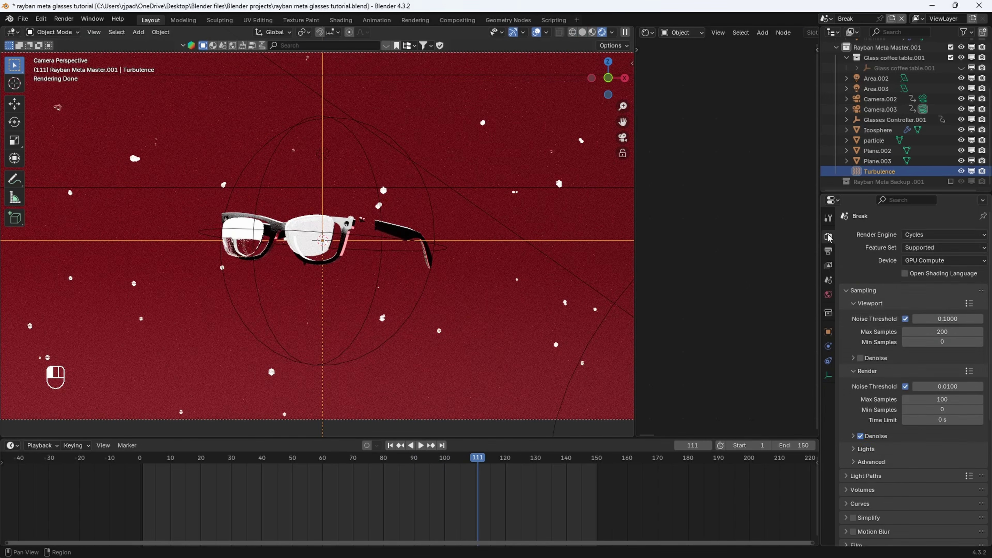
scroll(890, 388, "down", 10)
scroll(471, 283, "down", 2)
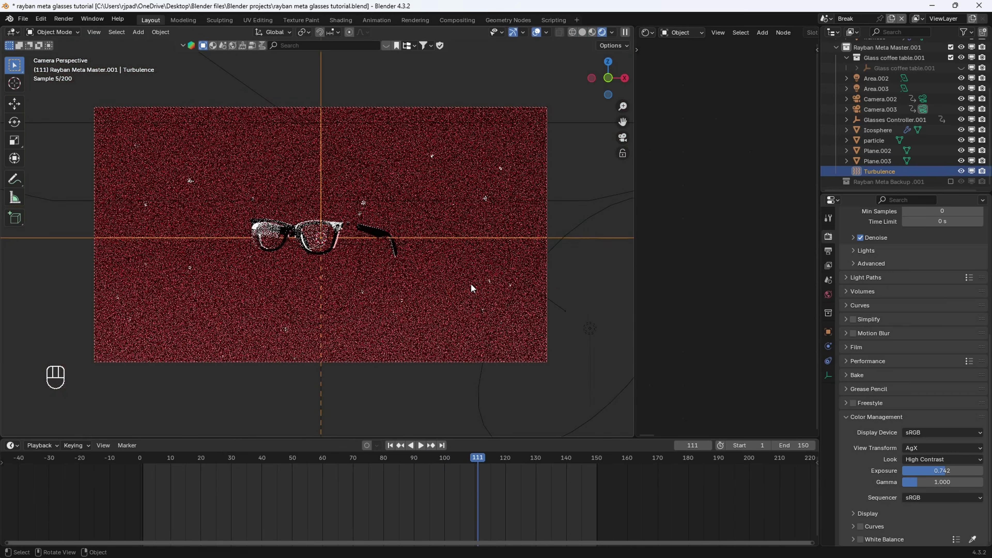
left_click(530, 458)
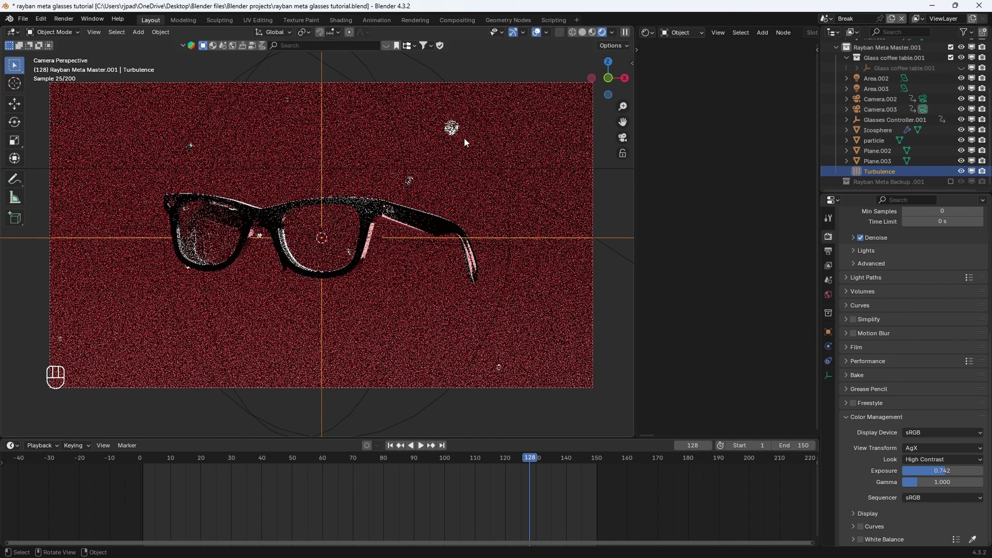
scroll(923, 401, "up", 8)
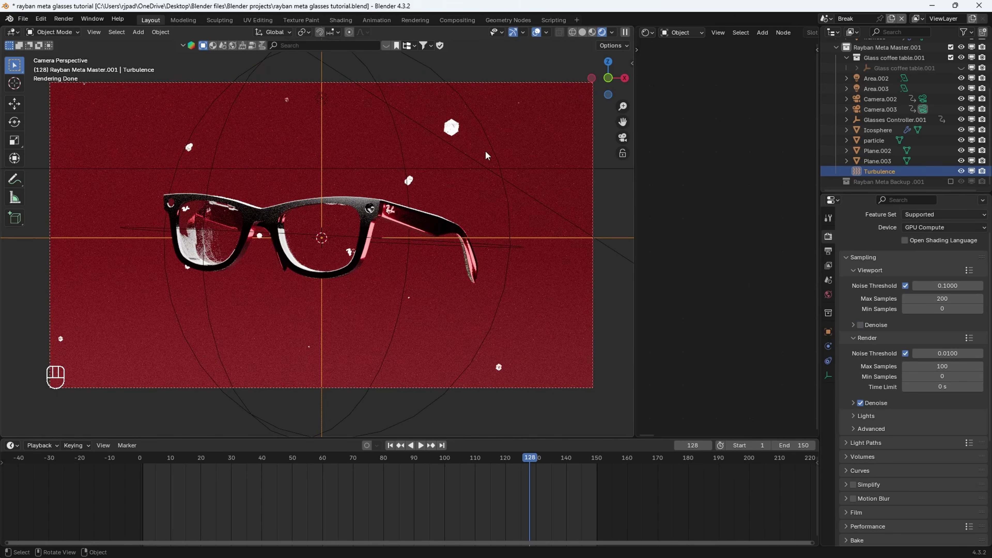
Set the render scale of the Icosphere's particle system to 0.55
left_click(454, 129)
scroll(914, 410, "down", 5)
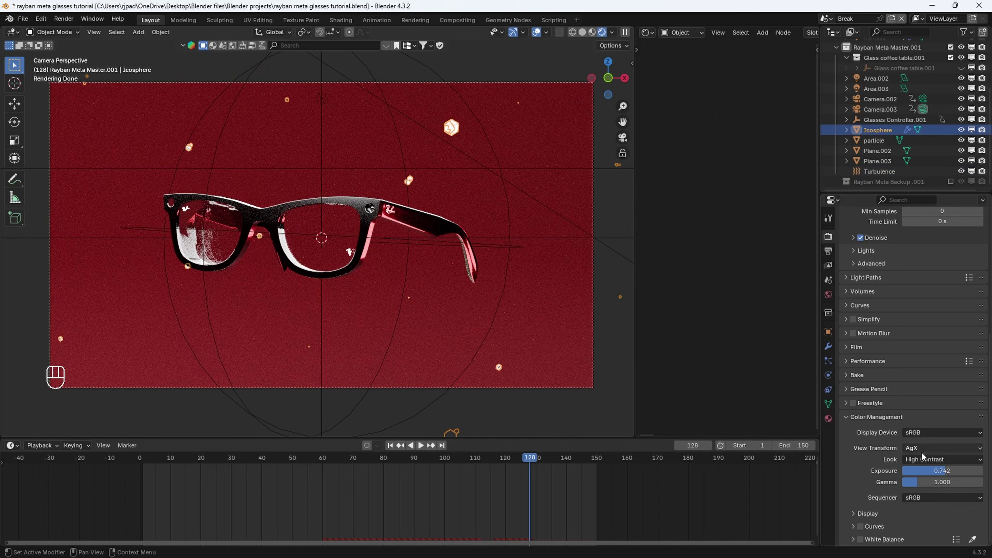
scroll(879, 391, "up", 2)
left_click(829, 347)
left_click(829, 361)
scroll(926, 453, "down", 10)
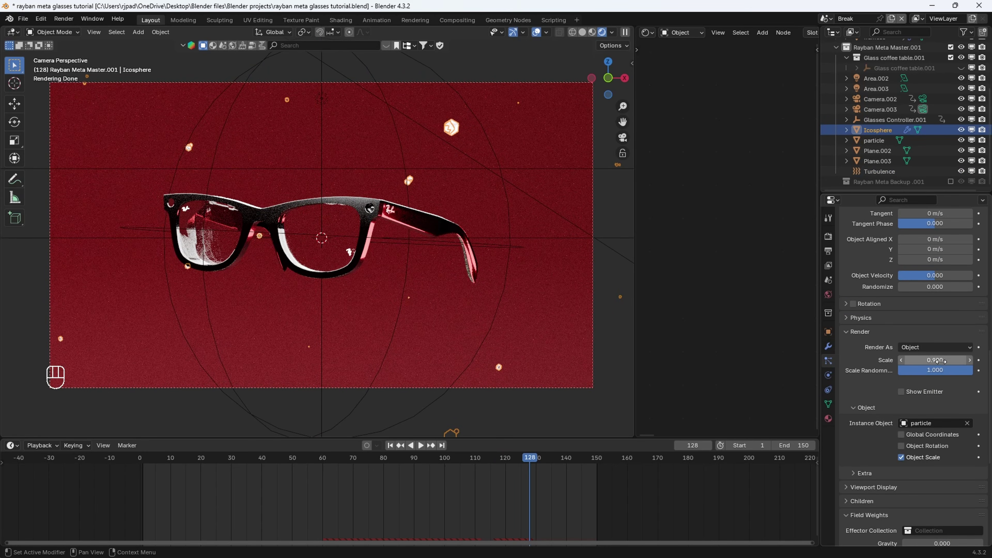
left_click_drag(940, 361, 932, 362, "shift")
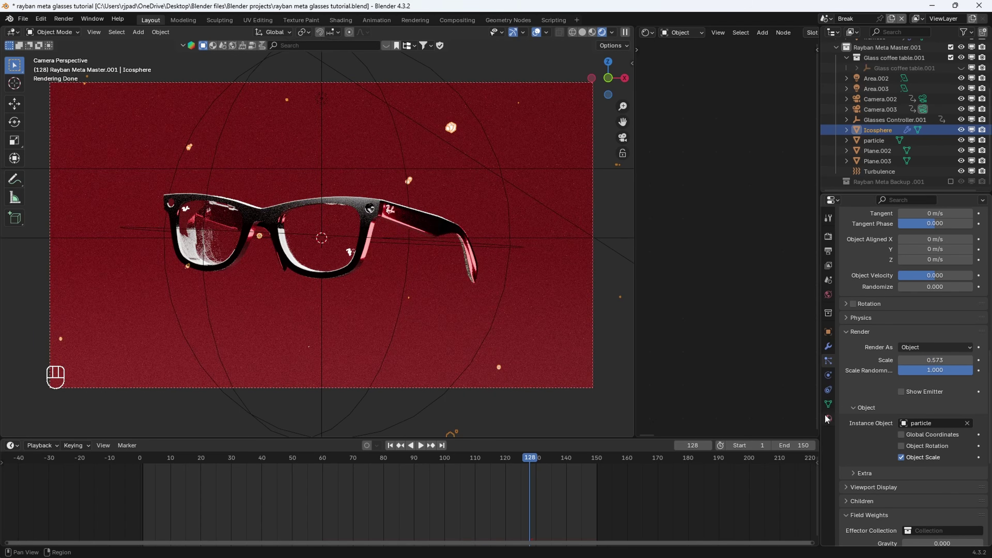
left_click_drag(935, 362, 927, 361, "shift")
Play the animation in solid shading up to frame 140 to check the smaller particles
key("z")
key("space")
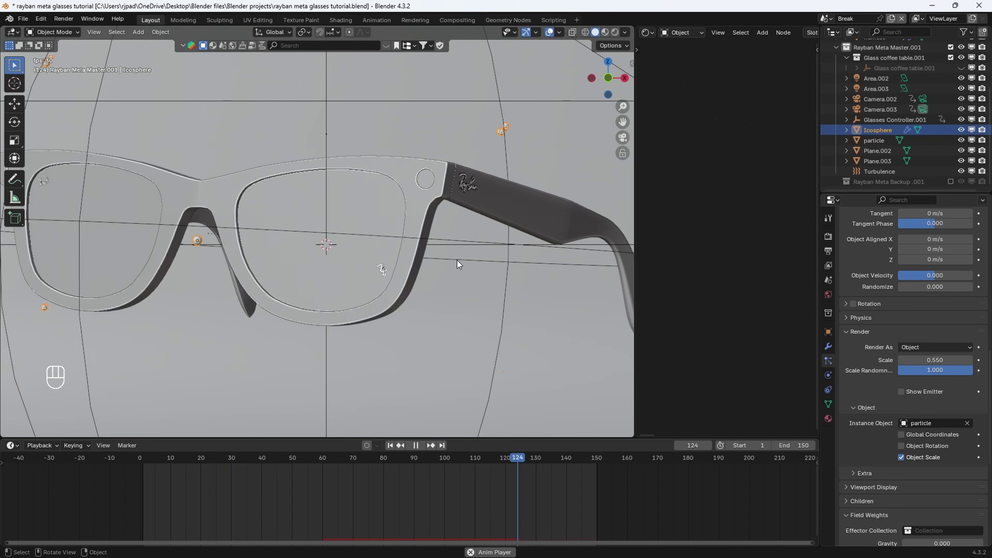
scroll(920, 334, "up", 10)
key("space")
Set the Icosphere particle system's emission seed to 8
scroll(926, 328, "up", 10)
left_click(971, 339)
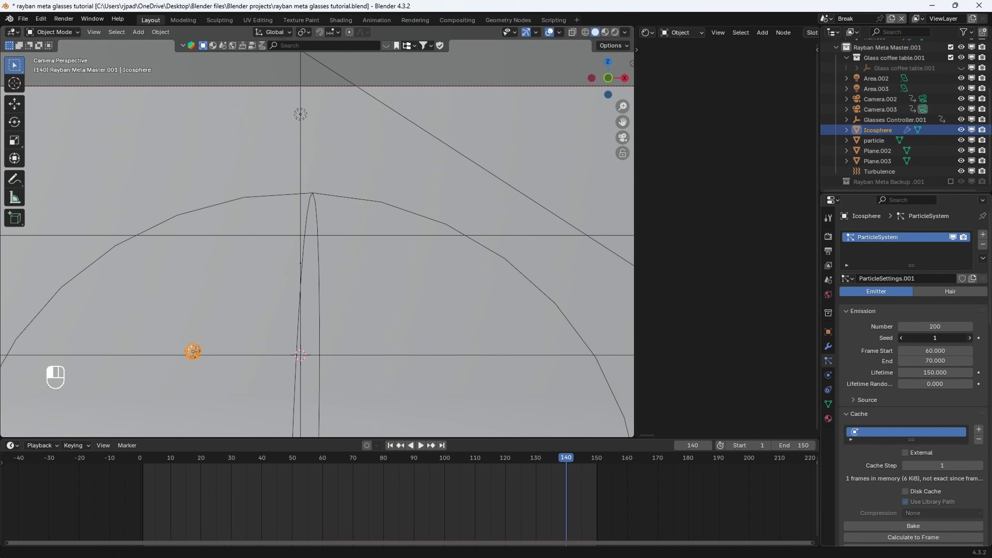
left_click(971, 340)
left_click(971, 339)
left_click(971, 339)
left_click(972, 339)
left_click(971, 339)
left_click(971, 339)
left_click(972, 340)
Play the burst with the new seed through the camera, then inspect the particles at frame 73
key("space")
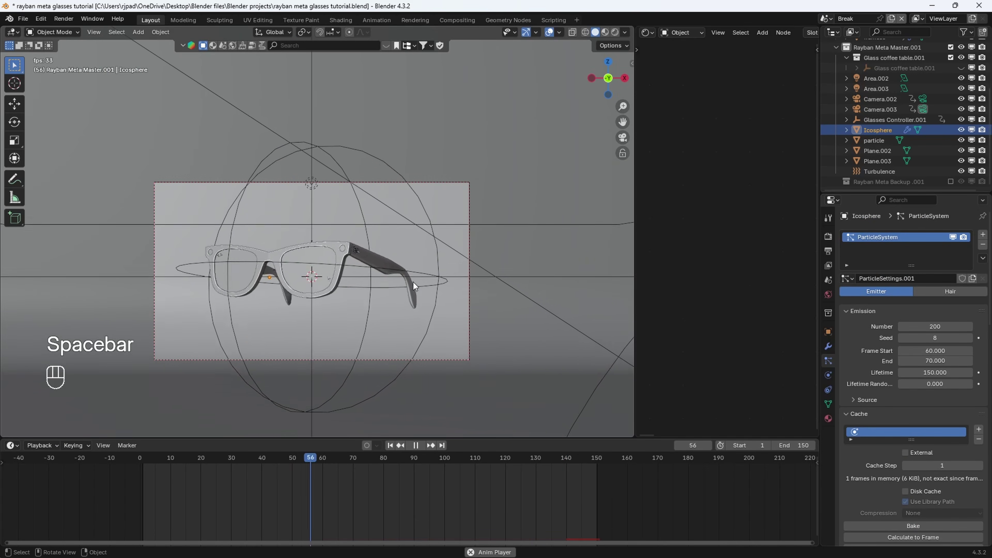
scroll(413, 282, "up", 3)
mouse_move(414, 273)
middle_mouse_down("shift")
mouse_move(405, 301)
mouse_move(402, 237)
middle_mouse_up("shift")
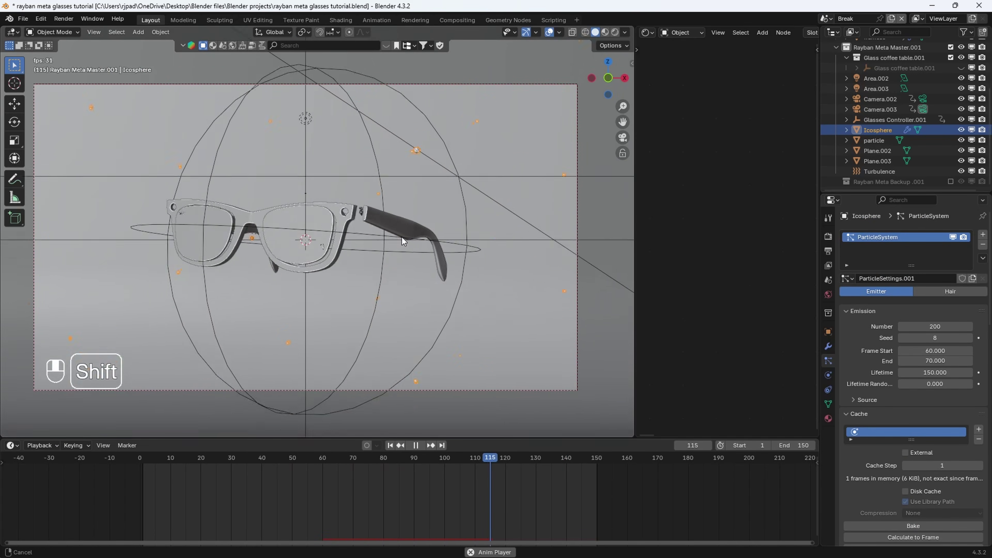
key("z")
left_click(487, 247)
left_click_drag(426, 454, 362, 458)
Bake all dynamics for the particle burst and review the baked animation
scroll(900, 412, "down", 10)
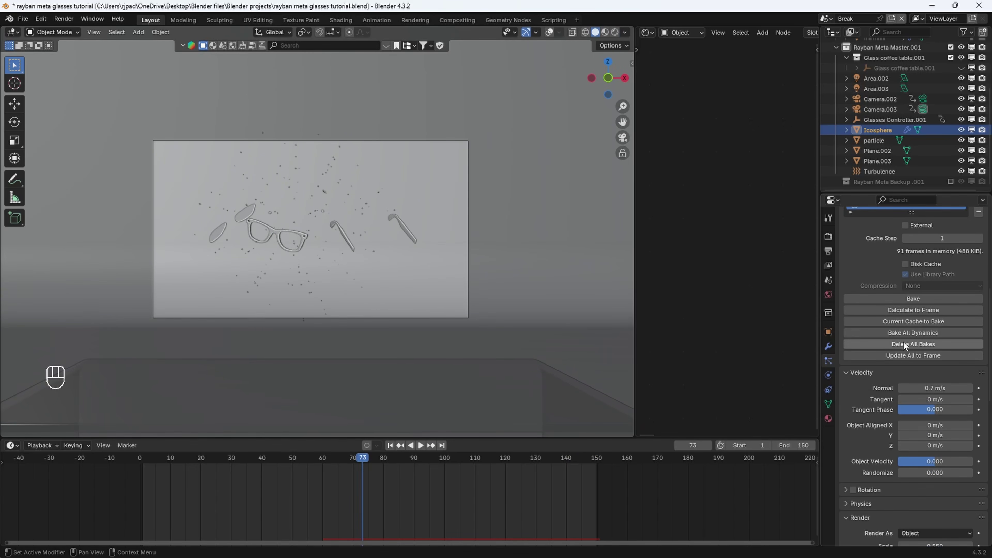
scroll(904, 343, "up", 1)
scroll(930, 365, "up", 1)
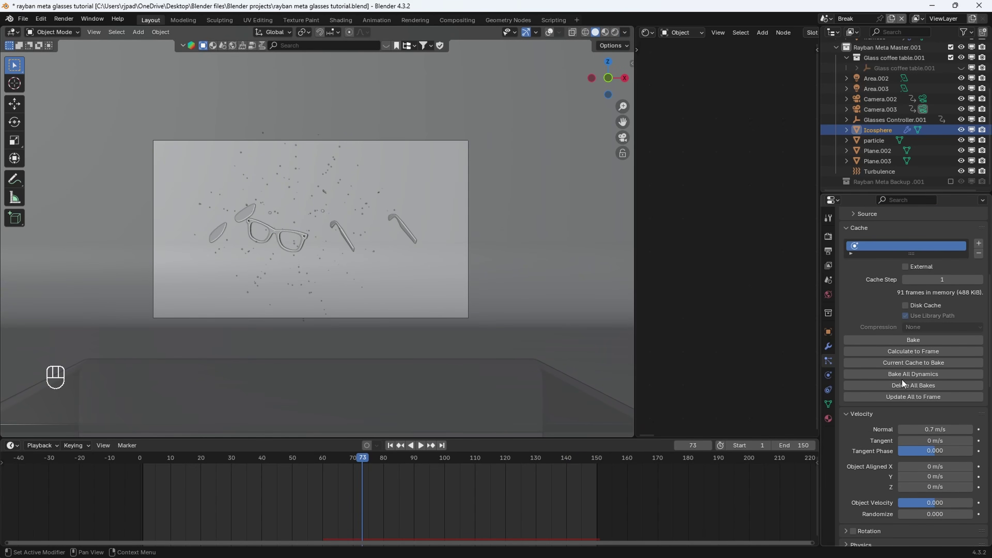
left_click(904, 377)
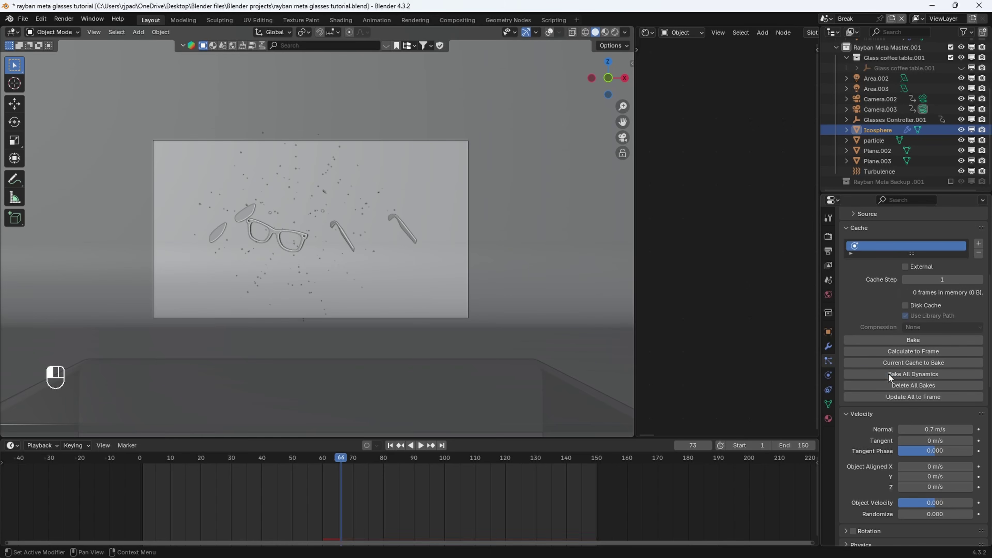
left_click_drag(335, 474, 443, 469)
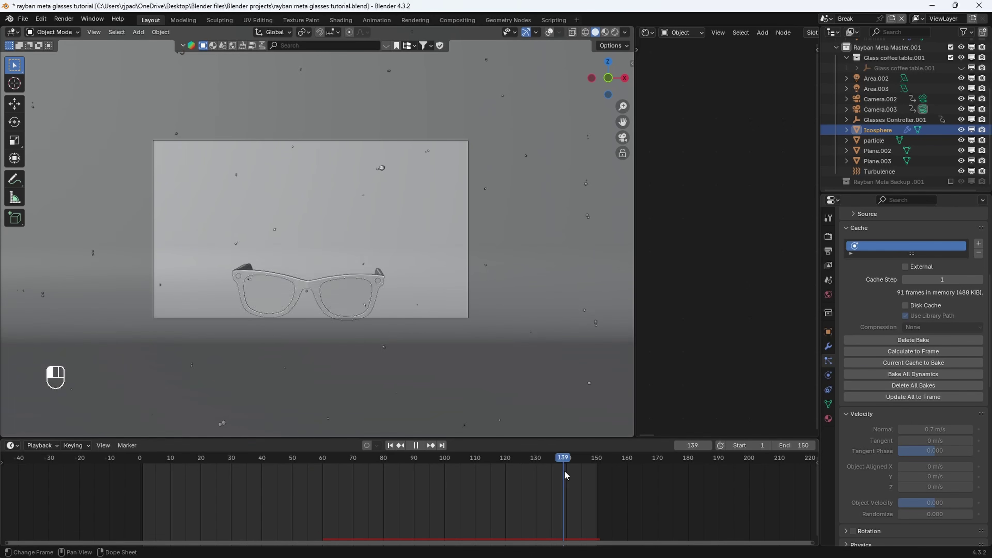
key("space")
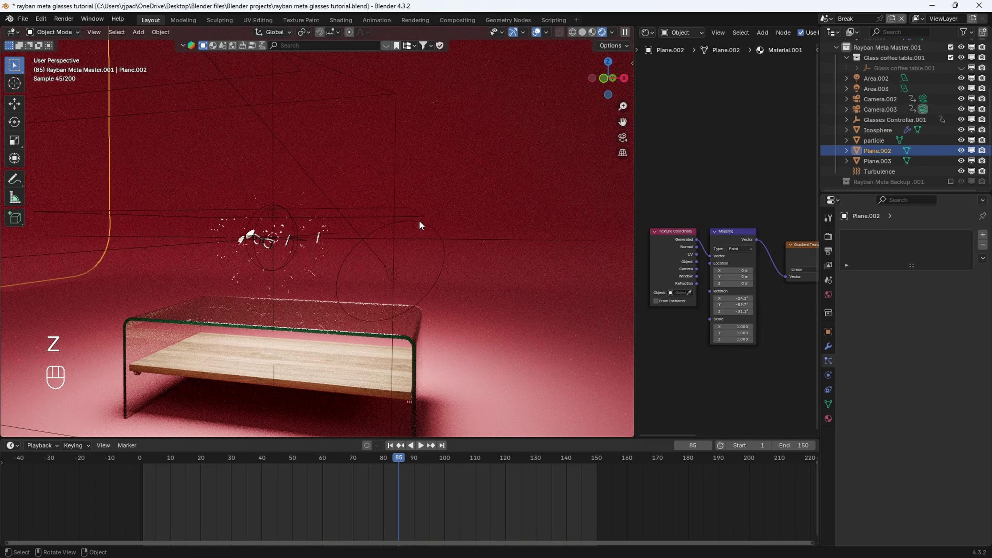
Widen the shader editor and examine the backdrop's Mapping and Gradient Texture nodes alongside the rendered set
scroll(420, 226, "up", 2)
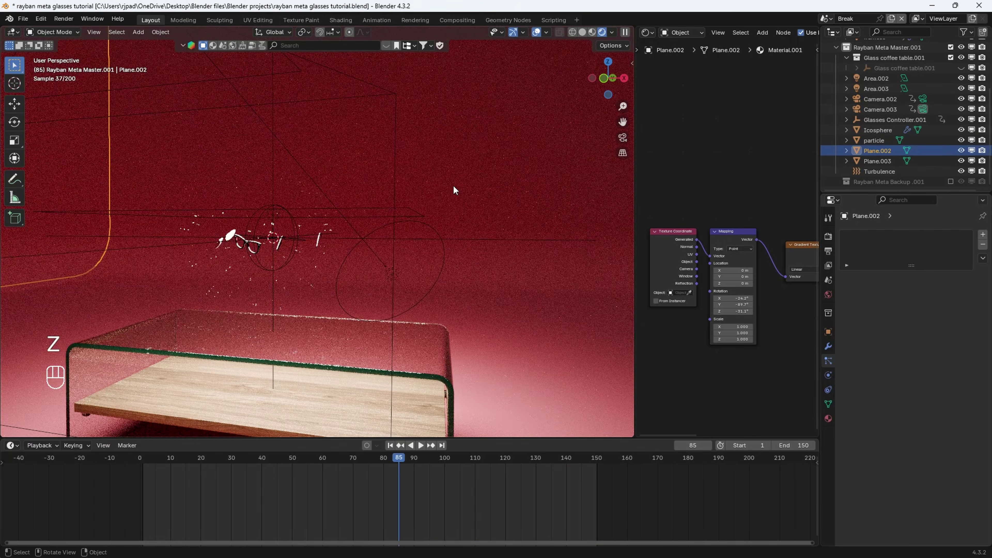
scroll(754, 311, "up", 4)
scroll(754, 274, "up", 2)
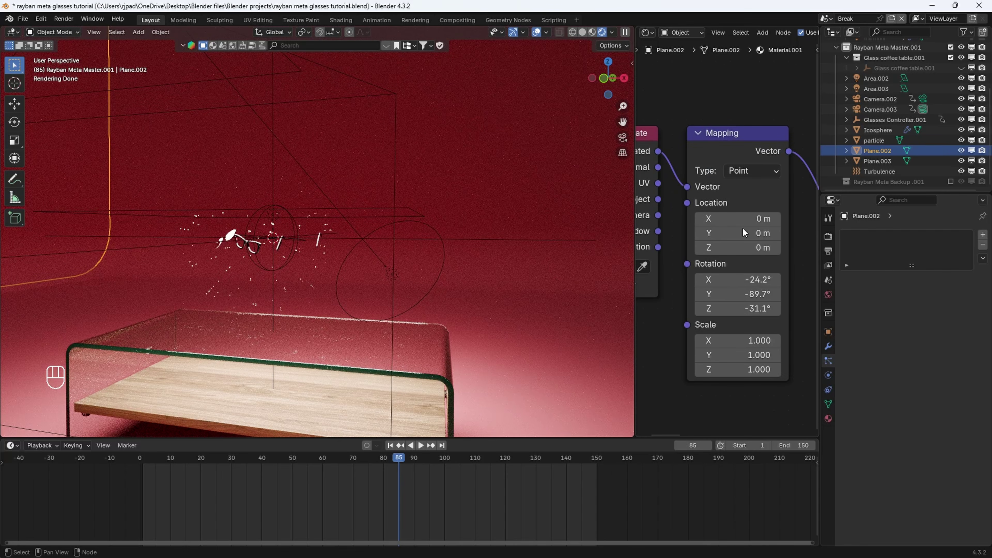
left_click_drag(634, 218, 440, 218)
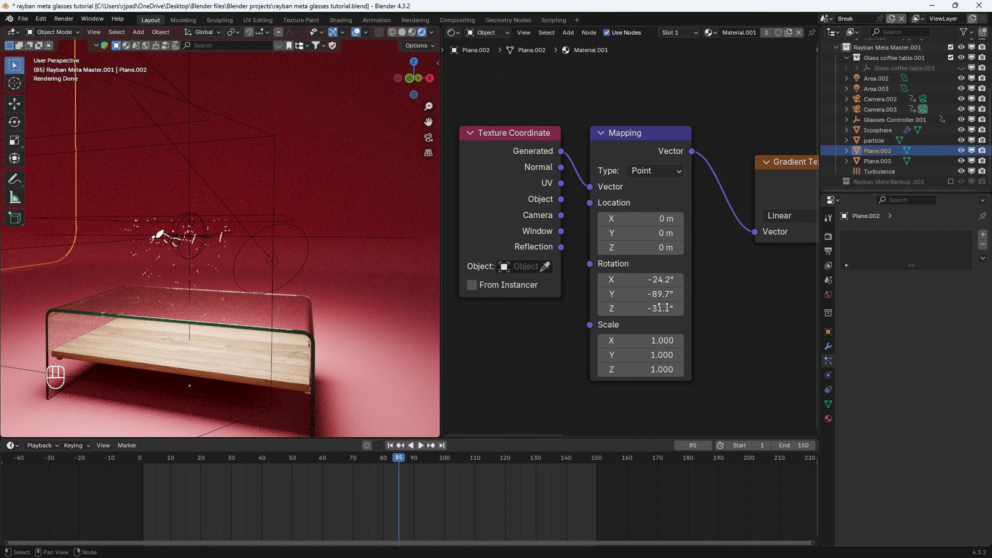
scroll(399, 268, "down", 5)
middle_click_drag(344, 254, 288, 230)
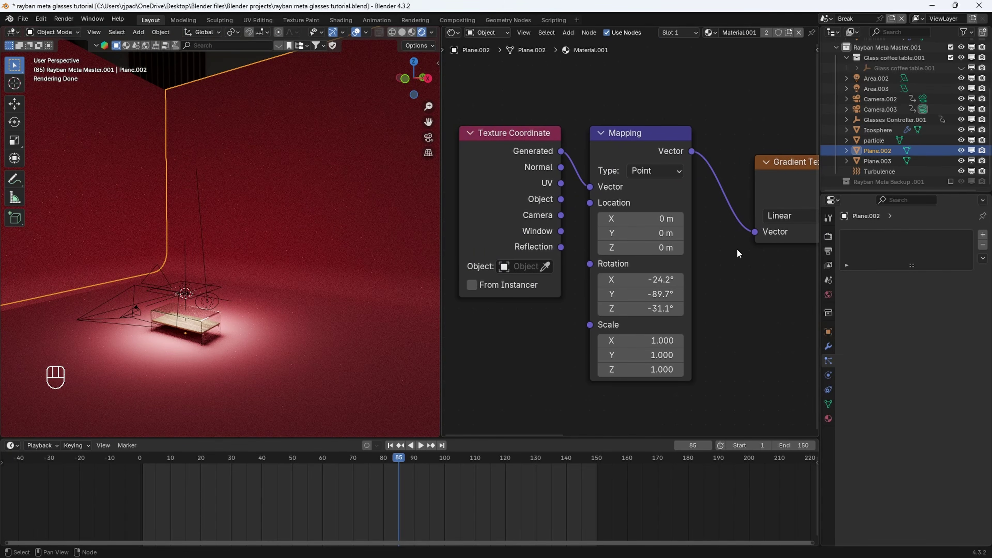
middle_click_drag(738, 254, 690, 260)
key("KP_0")
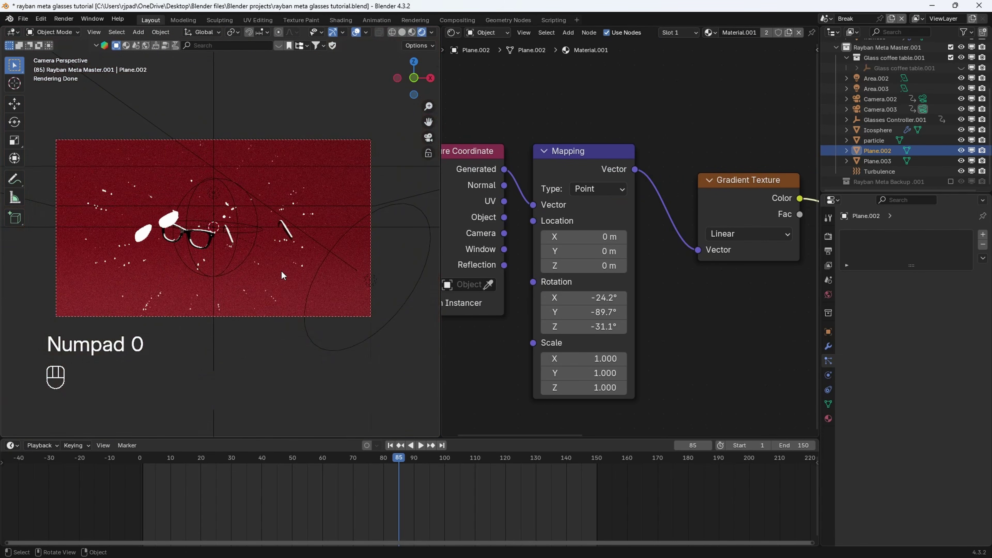
Enlarge the 3D viewport over the shader editor and switch it to solid shading
left_click_drag(438, 30, 567, 59)
key("z")
left_click(482, 241)
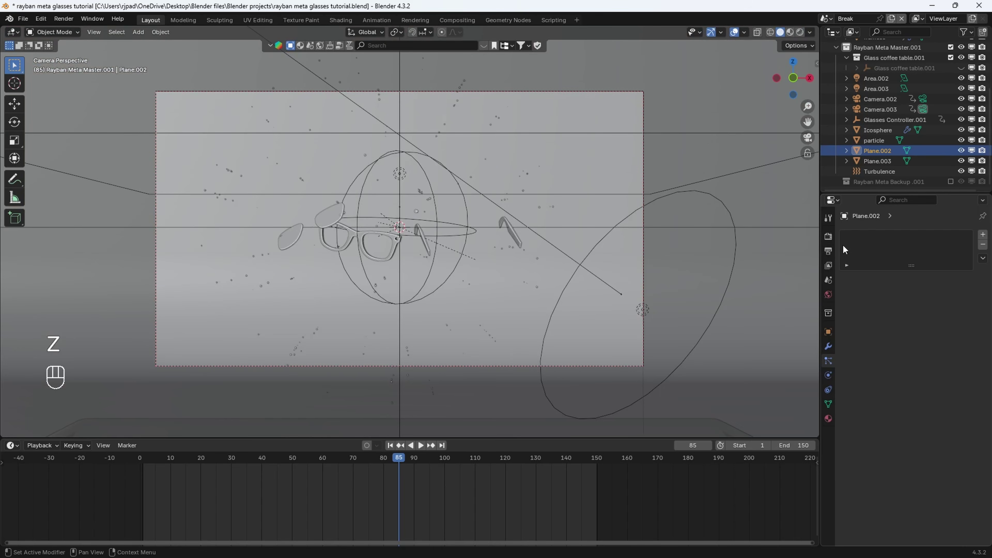
Review the scene's output resolution, frame range, save path and video format
left_click(829, 251)
scroll(926, 405, "down", 2)
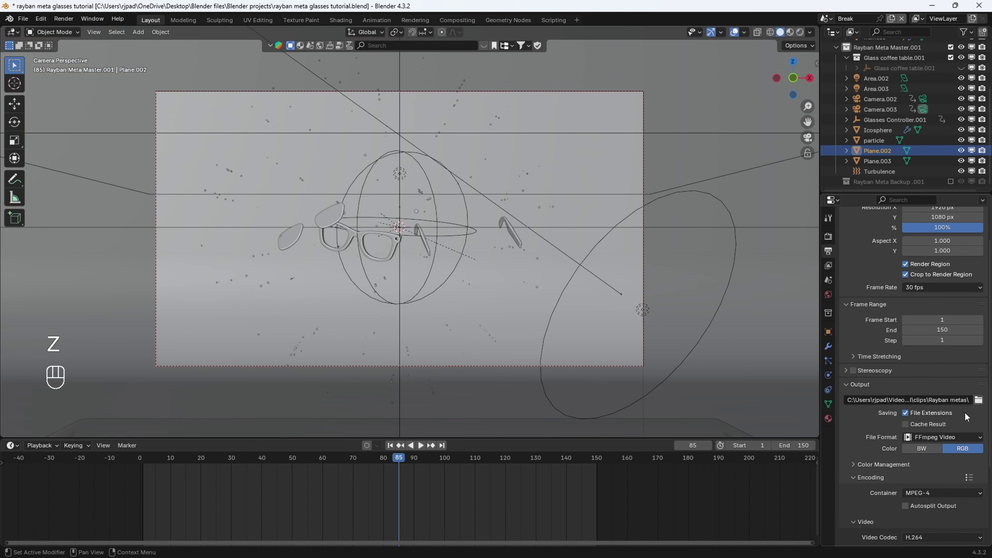
scroll(959, 419, "up", 2)
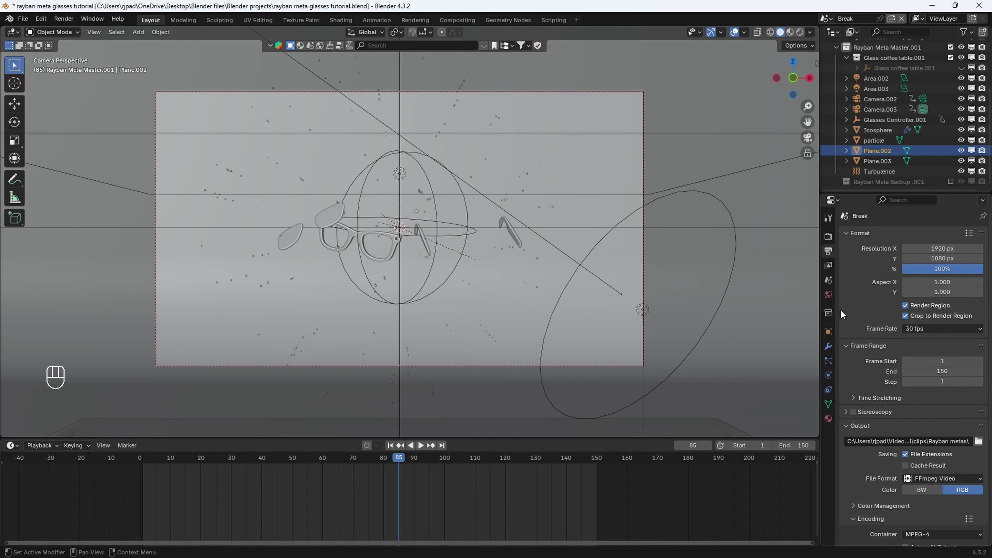
Enable motion blur for the Cycles render and set the render's max samples to 200
left_click(828, 236)
scroll(882, 391, "down", 8)
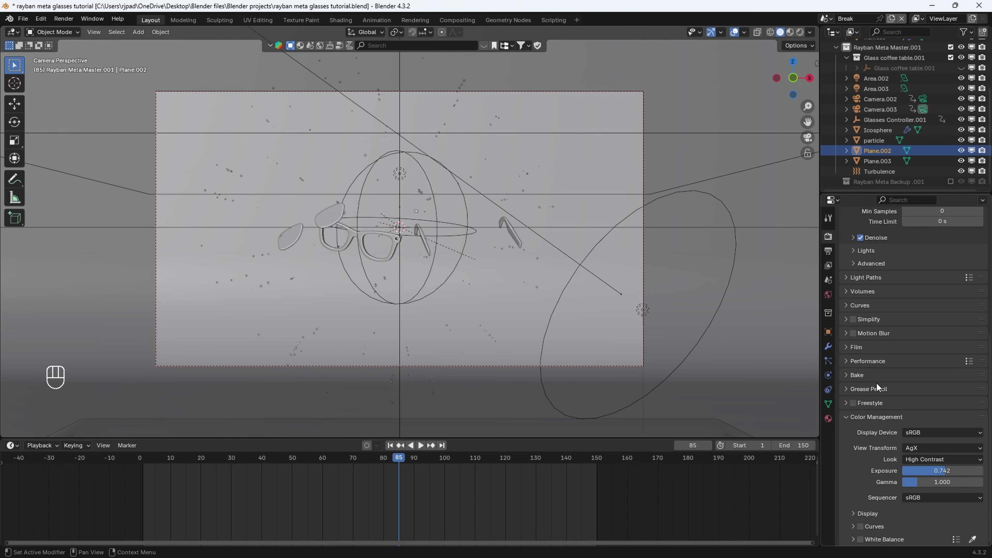
left_click(854, 333)
scroll(893, 431, "up", 9)
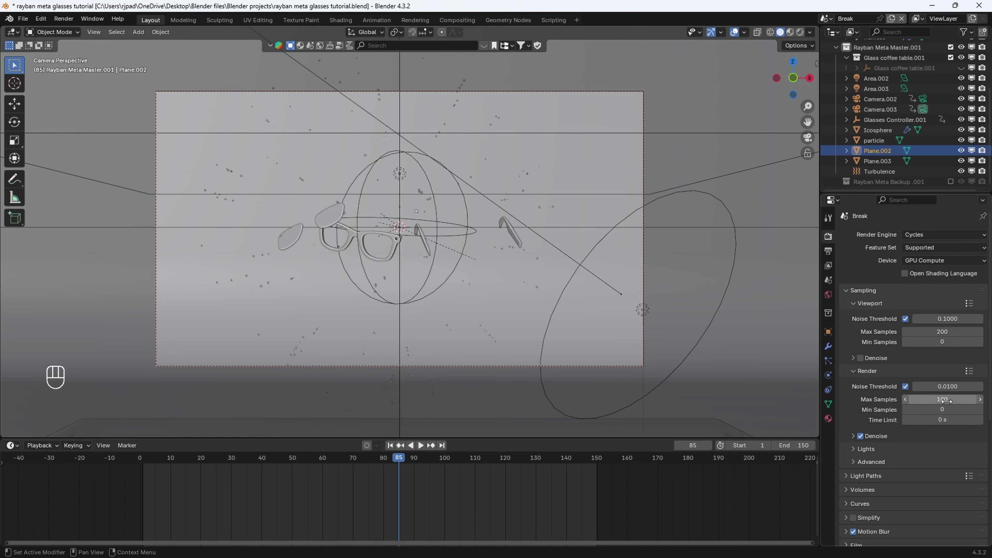
left_click(937, 402)
type("200")
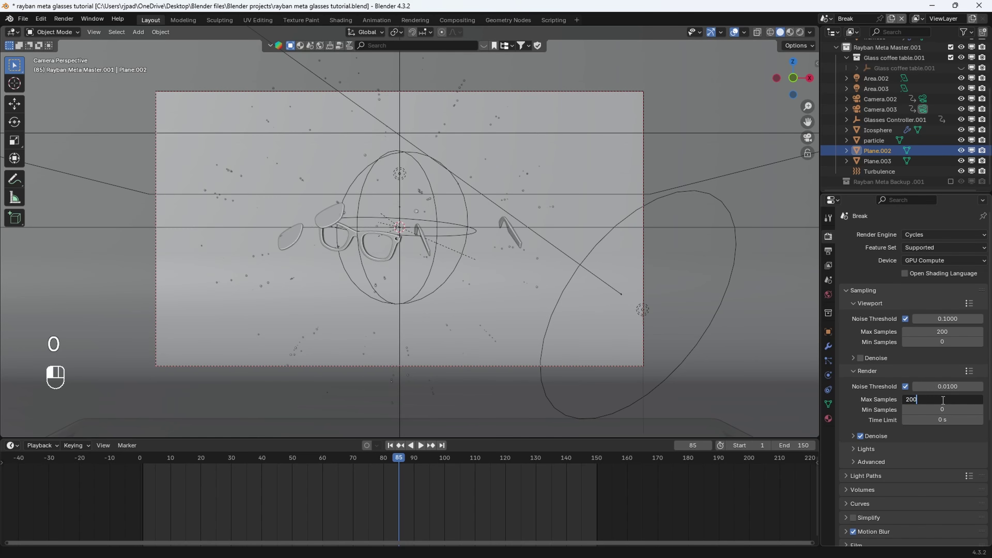
key("Return")
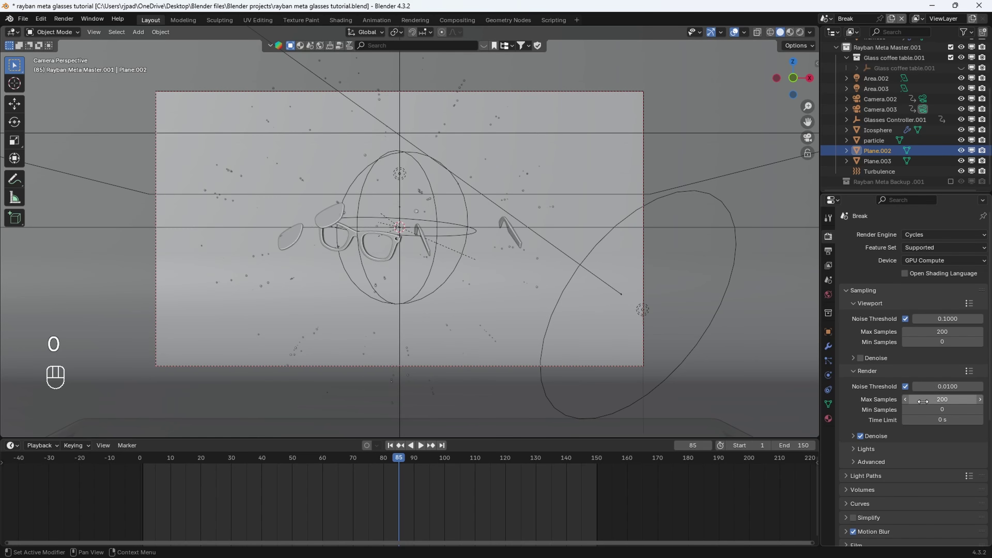
Choose FFmpeg Video as the output file format and set its encoding container to MPEG-4
left_click(828, 251)
left_click(924, 472)
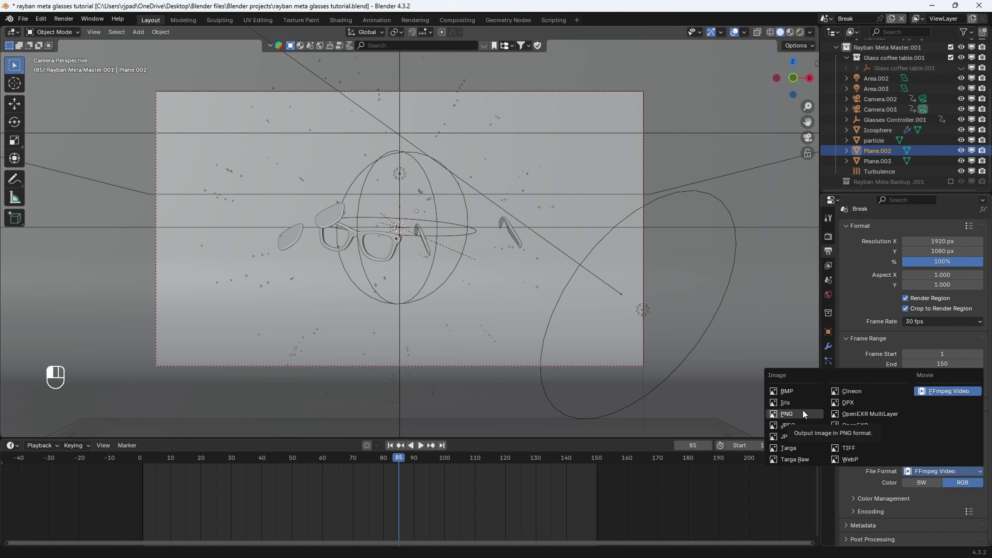
left_click(944, 392)
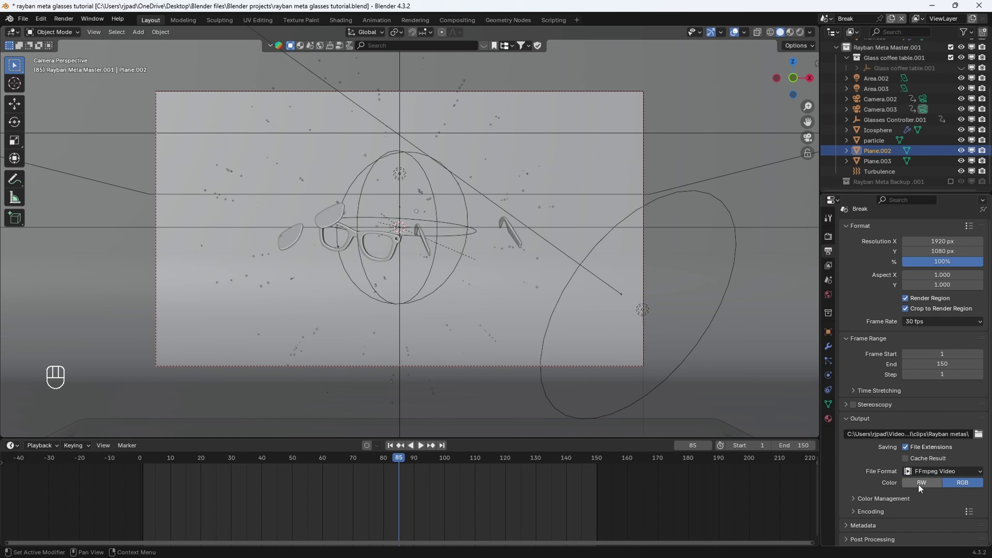
left_click(869, 510)
scroll(932, 442, "down", 5)
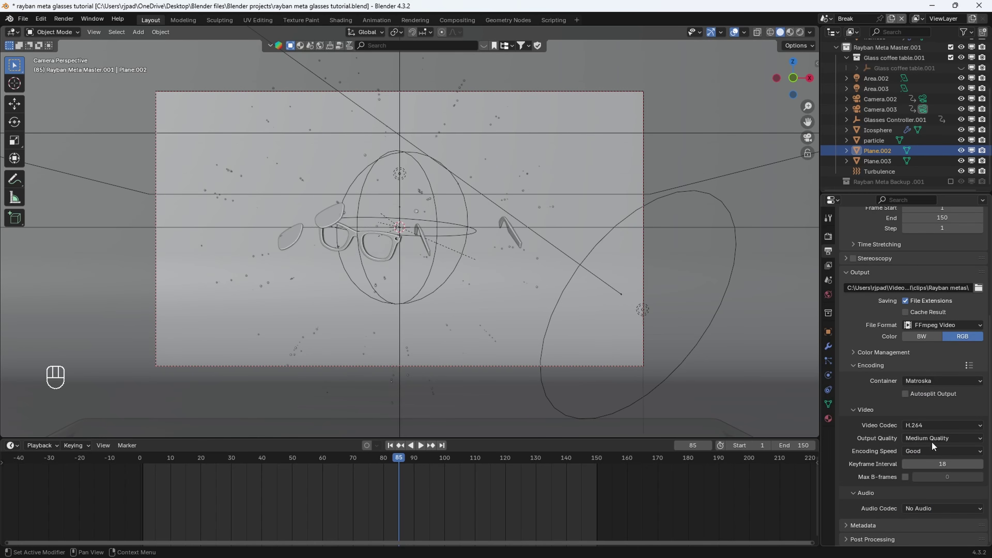
left_click(932, 385)
left_click(931, 413)
scroll(949, 458, "up", 5)
scroll(951, 463, "up", 3)
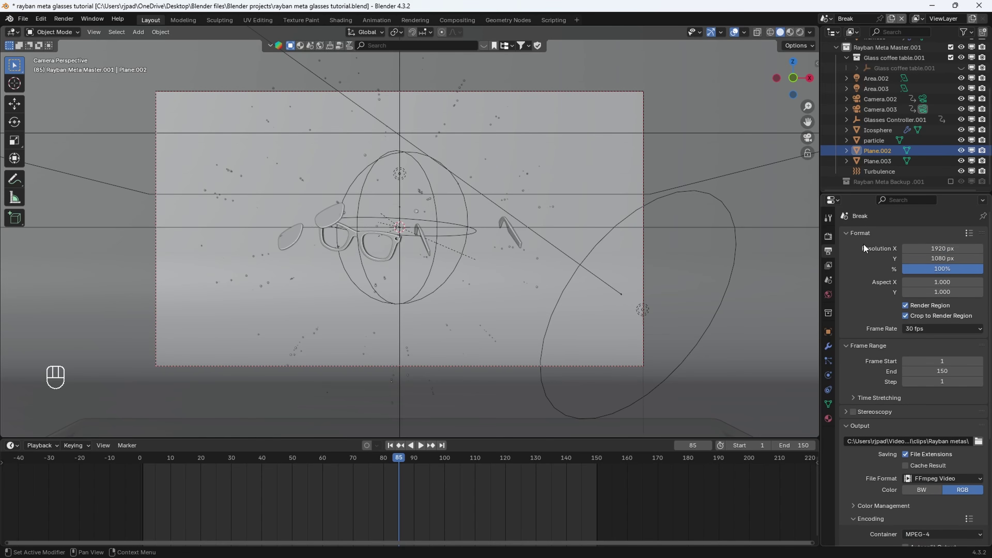
Set the render output path to 0001-0150.mp4 in the Rayban metas folder and open the render commands
scroll(868, 363, "down", 4)
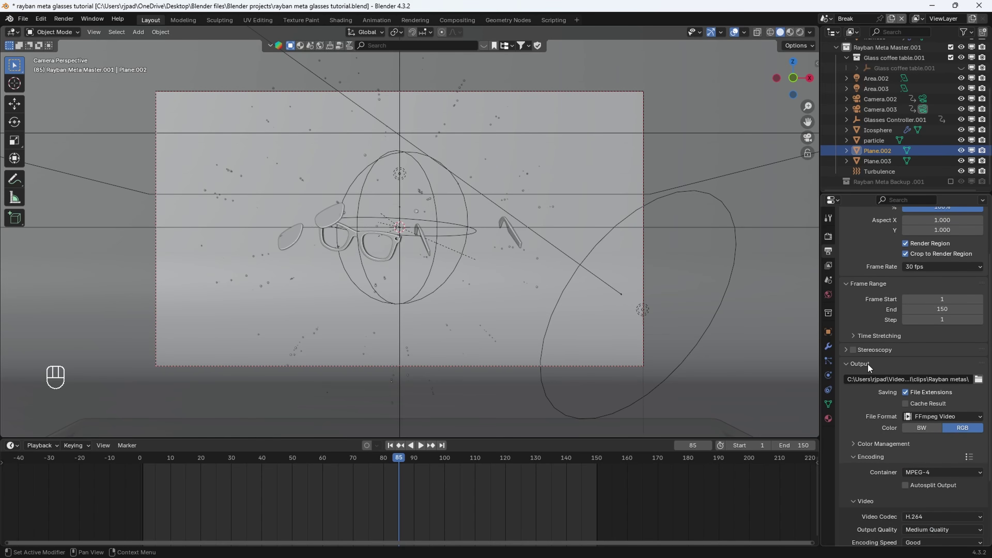
left_click(979, 380)
left_click(498, 258)
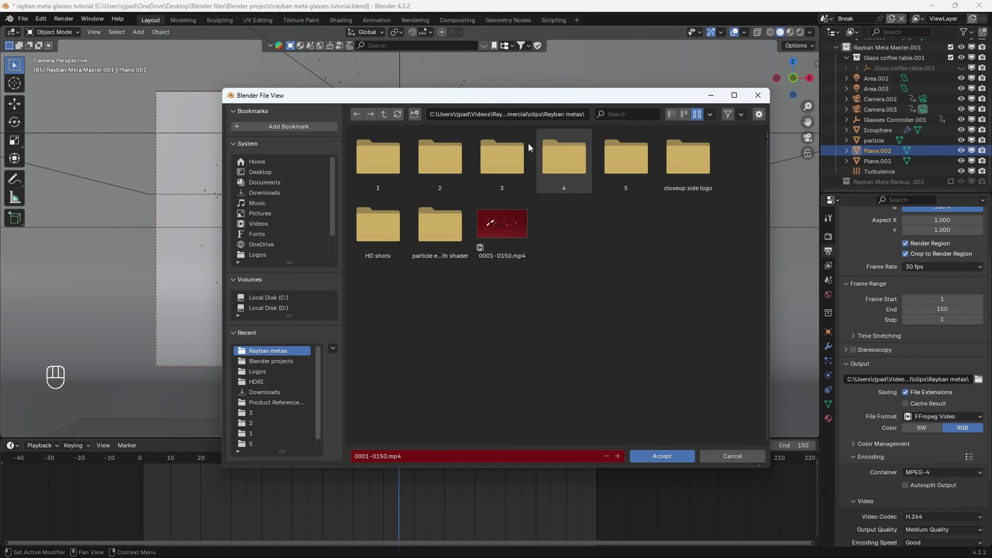
left_click(671, 455)
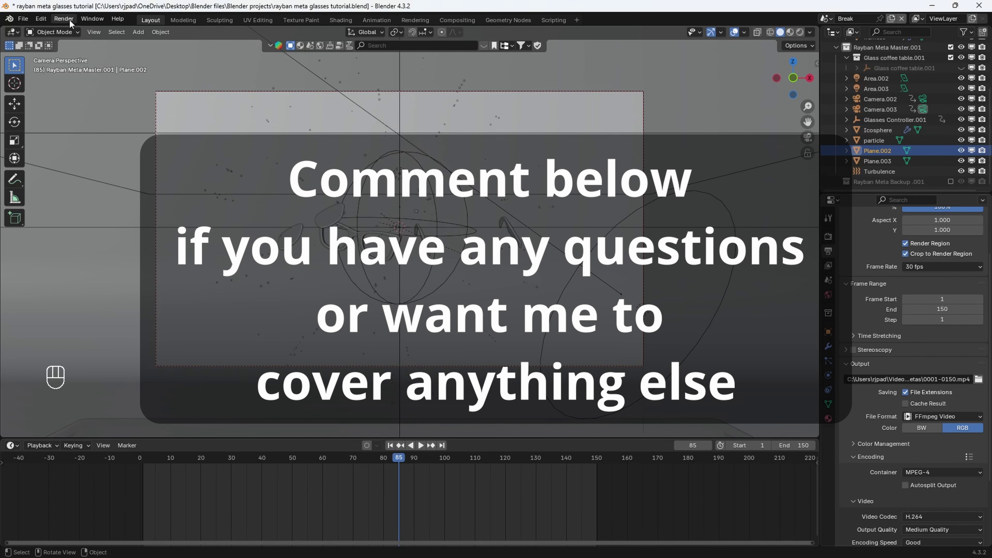
left_click(70, 21)
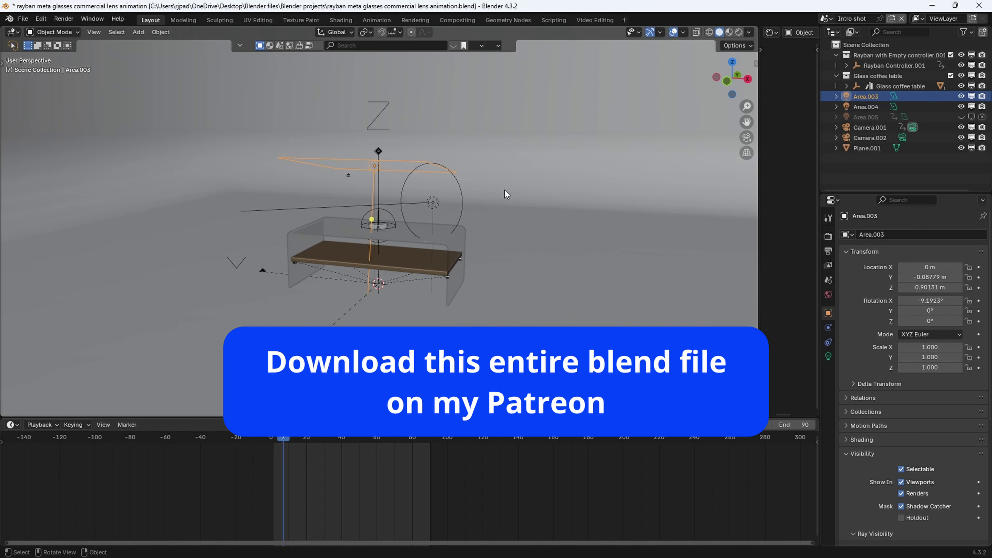
middle_click_drag(504, 195, 493, 197)
scroll(495, 212, "down", 3)
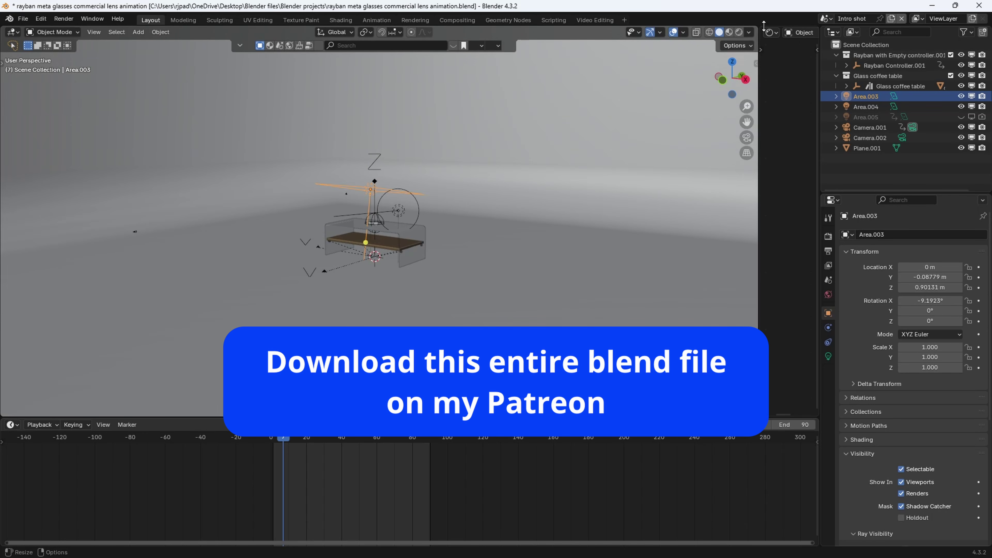
left_click(825, 22)
scroll(398, 222, "up", 8)
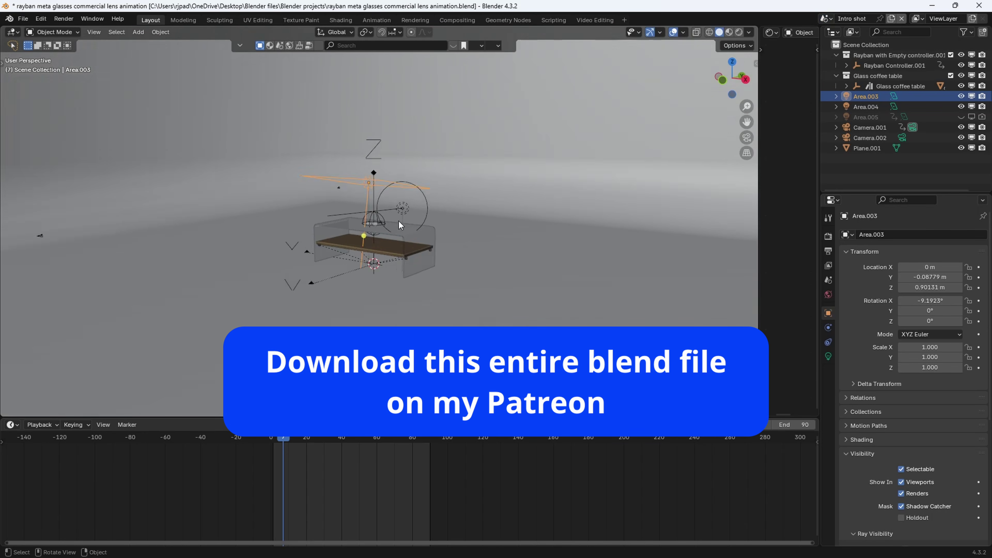
scroll(375, 240, "up", 5)
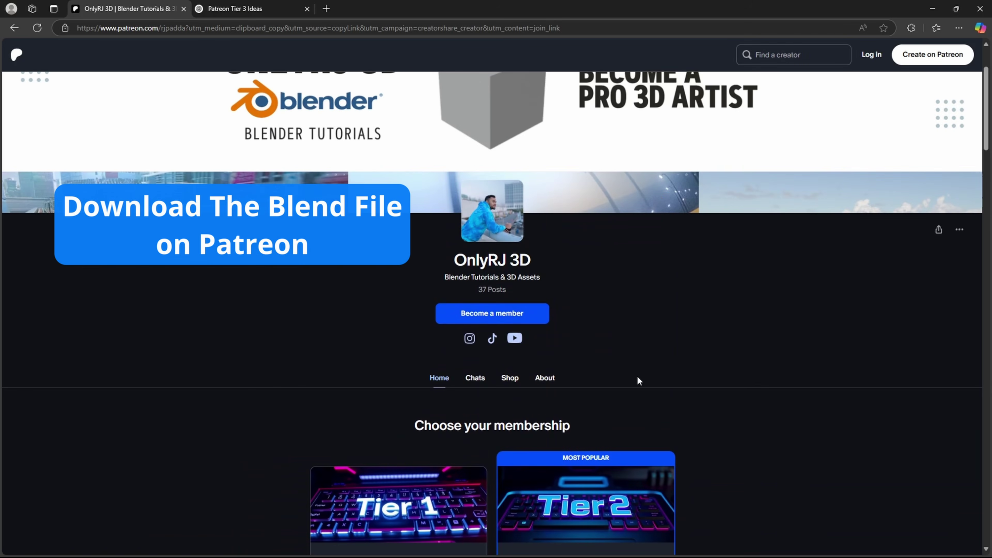
scroll(723, 369, "down", 6)
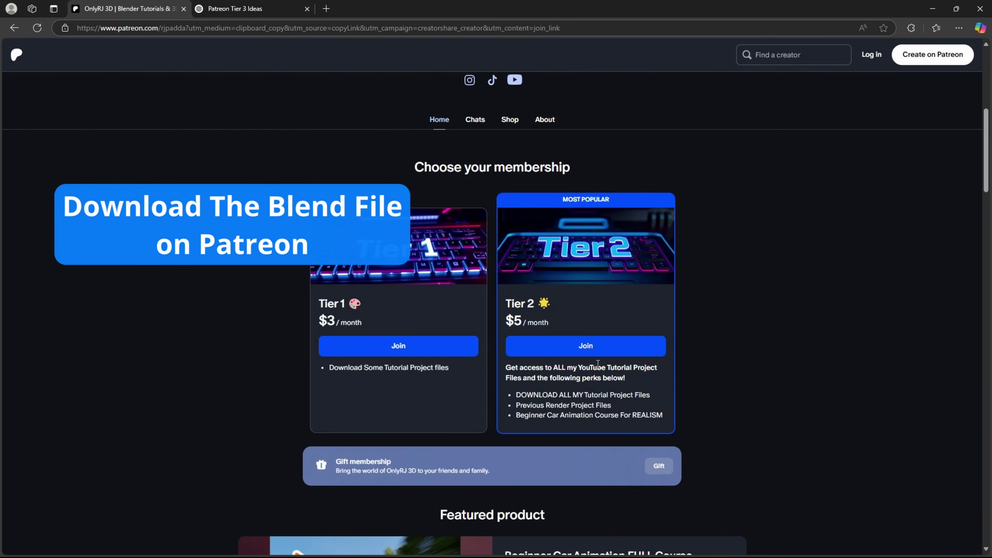